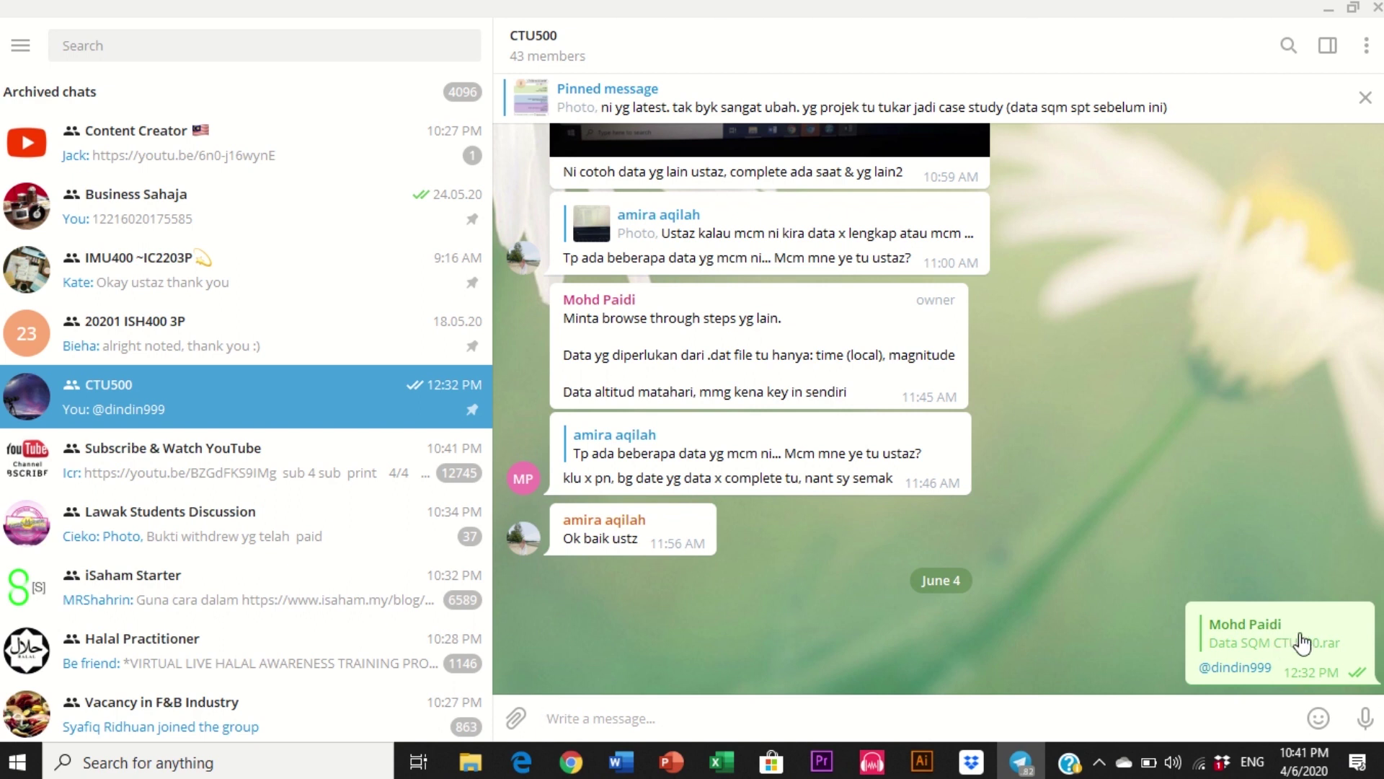
Step: Find the Data SQM CTU500.rar message in the CTU500 group chat and show the downloaded file in its folder
{"action": "left_click", "coordinate": [1301, 641]}
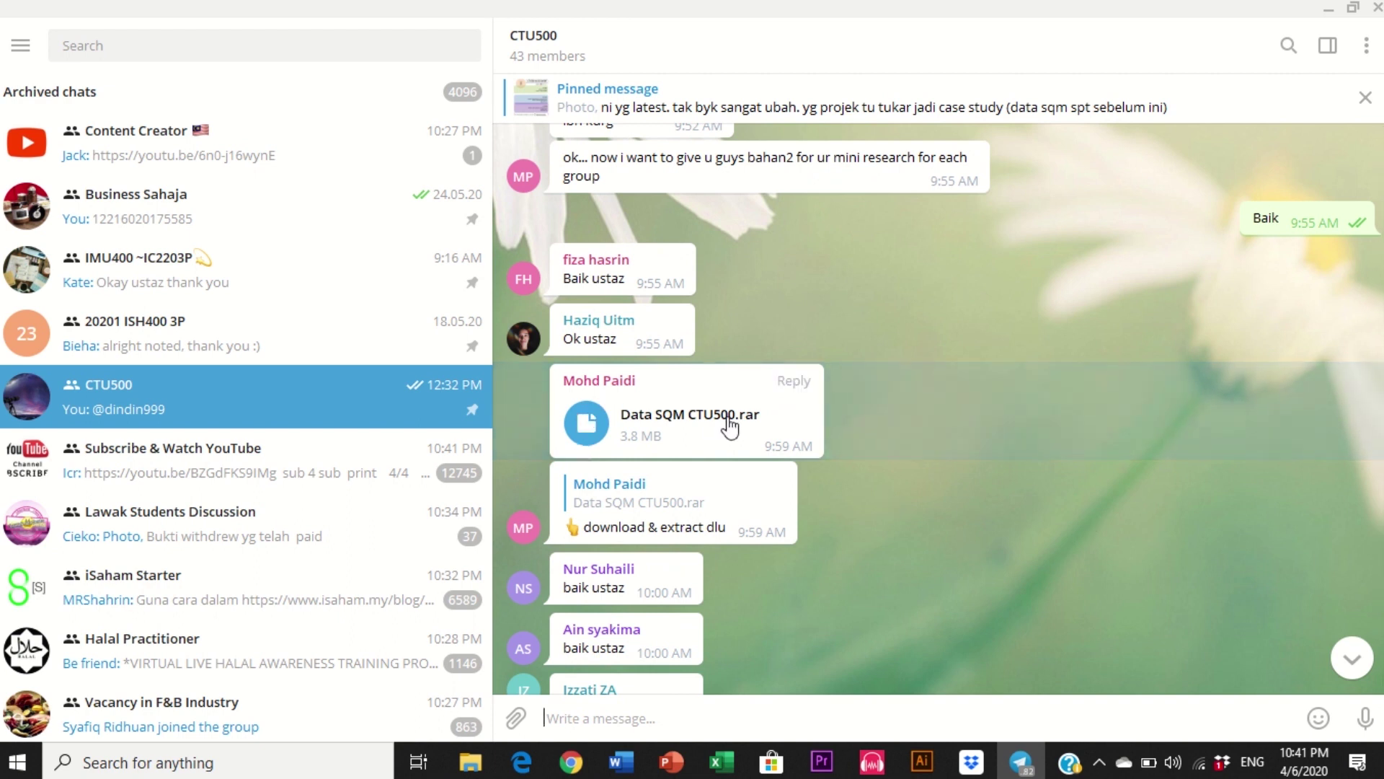
{"action": "right_click", "coordinate": [598, 429]}
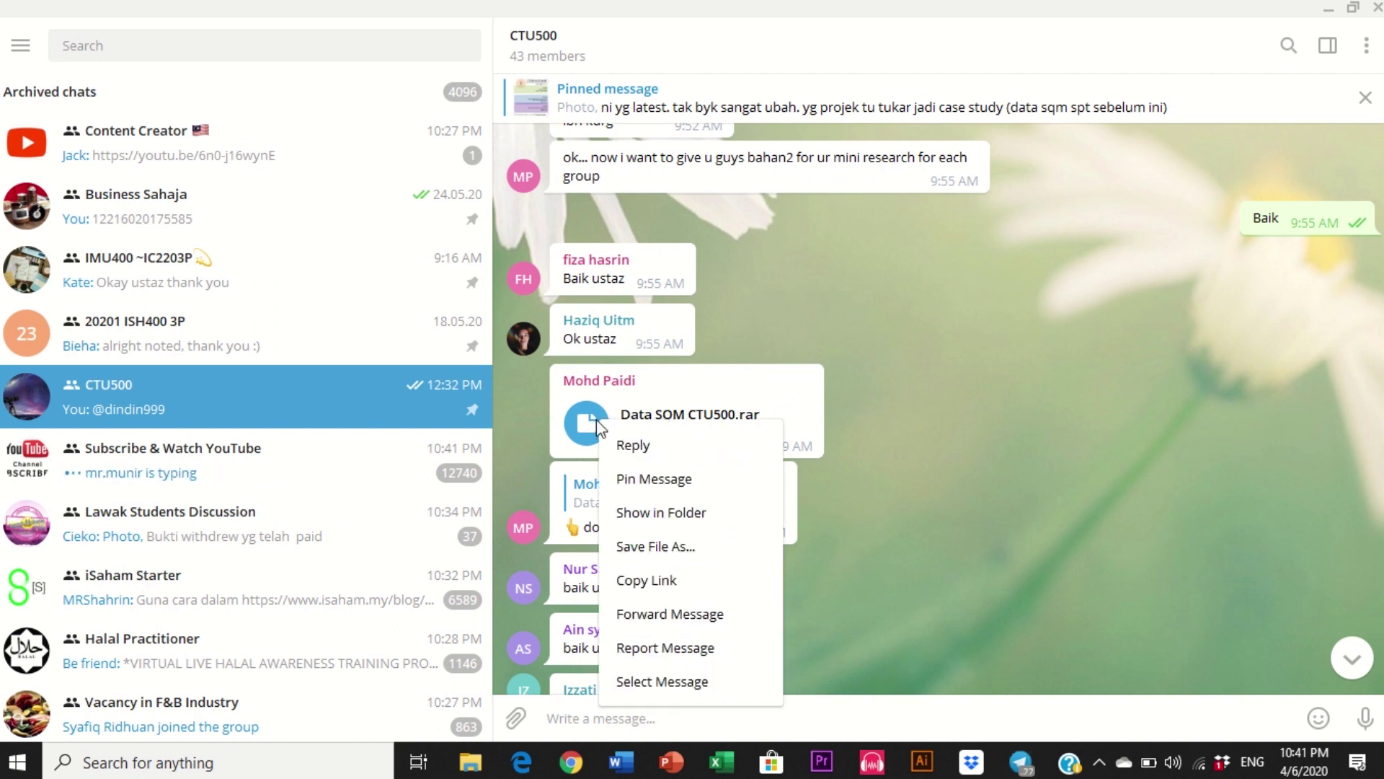
{"action": "left_click", "coordinate": [626, 514]}
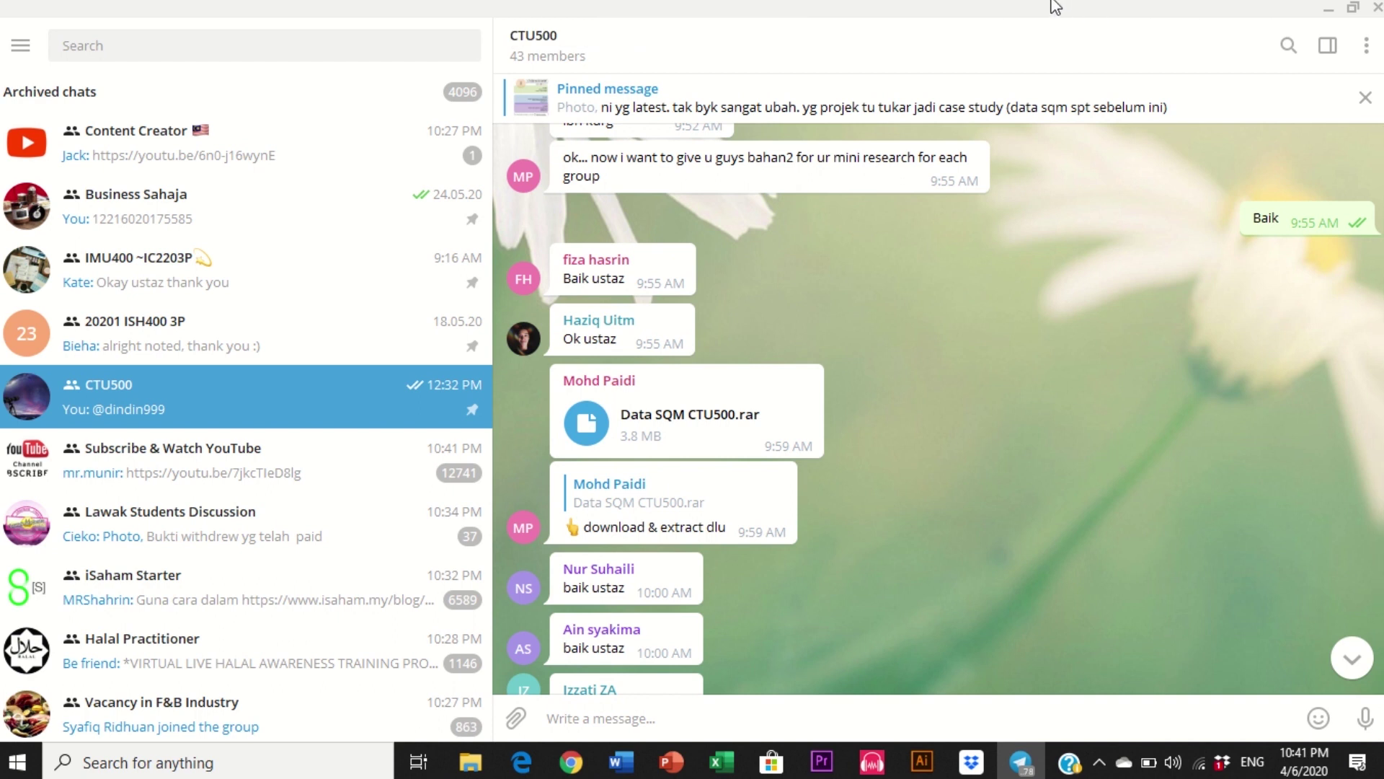
{"action": "mouse_move", "coordinate": [936, 4]}
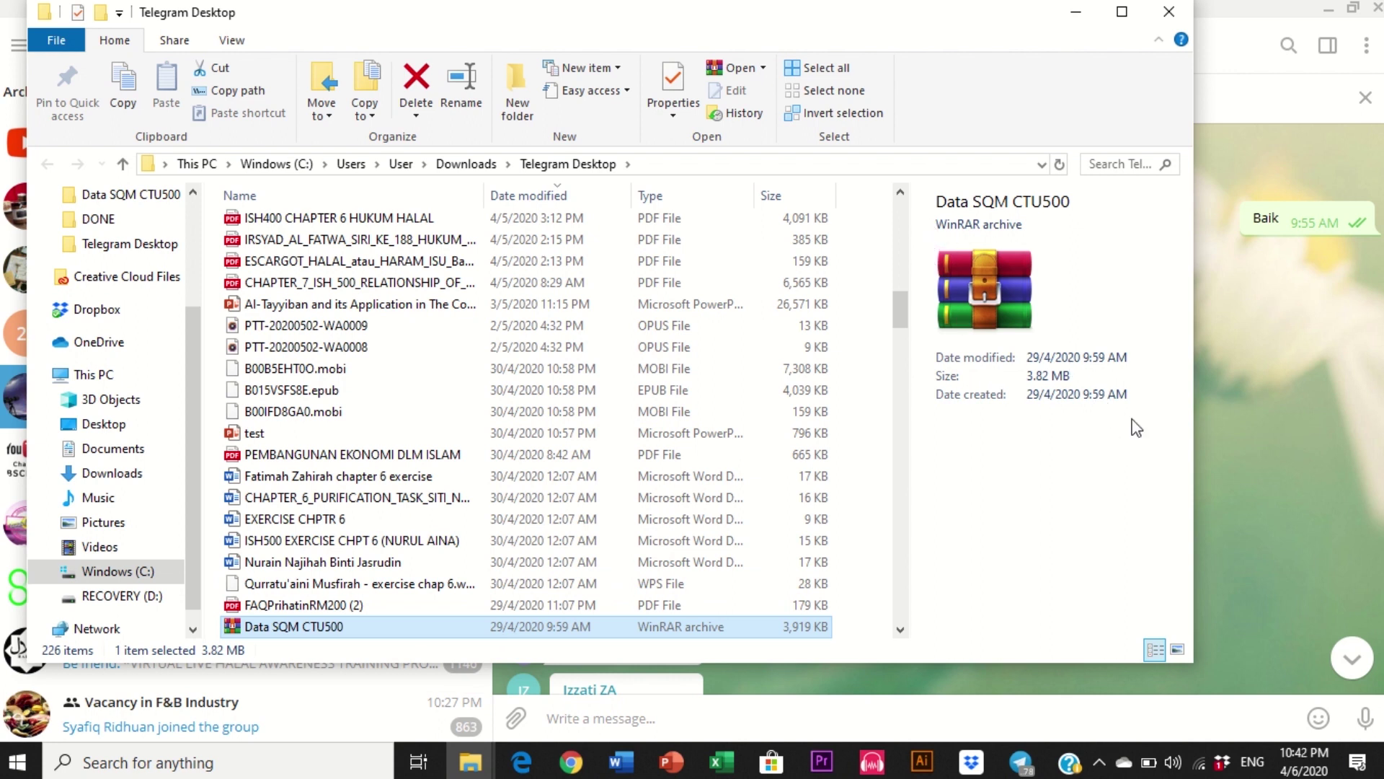
Step: Open the Data SQM CTU500 archive in WinRAR to check its contents, dismiss the licence notice and close the archive
{"action": "double_click", "coordinate": [306, 626]}
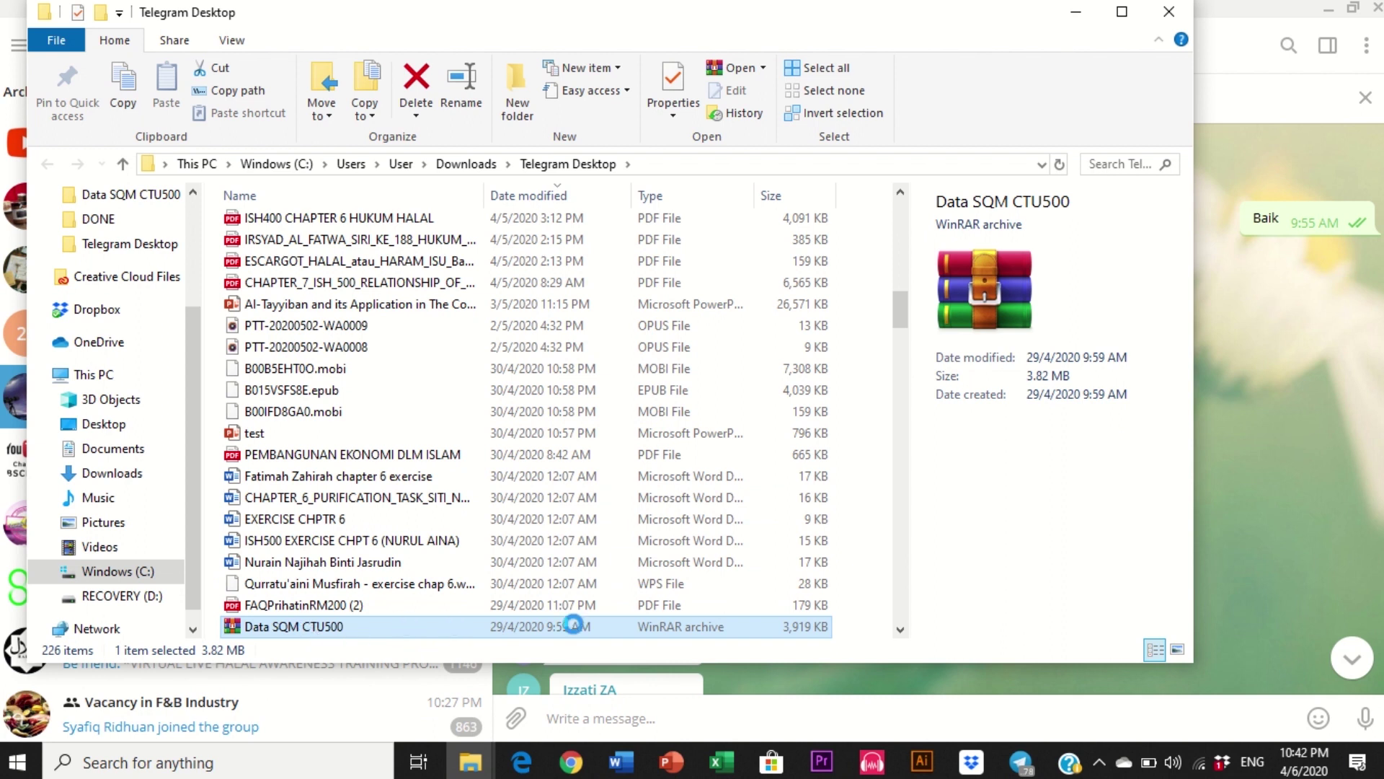
{"action": "double_click", "coordinate": [388, 629]}
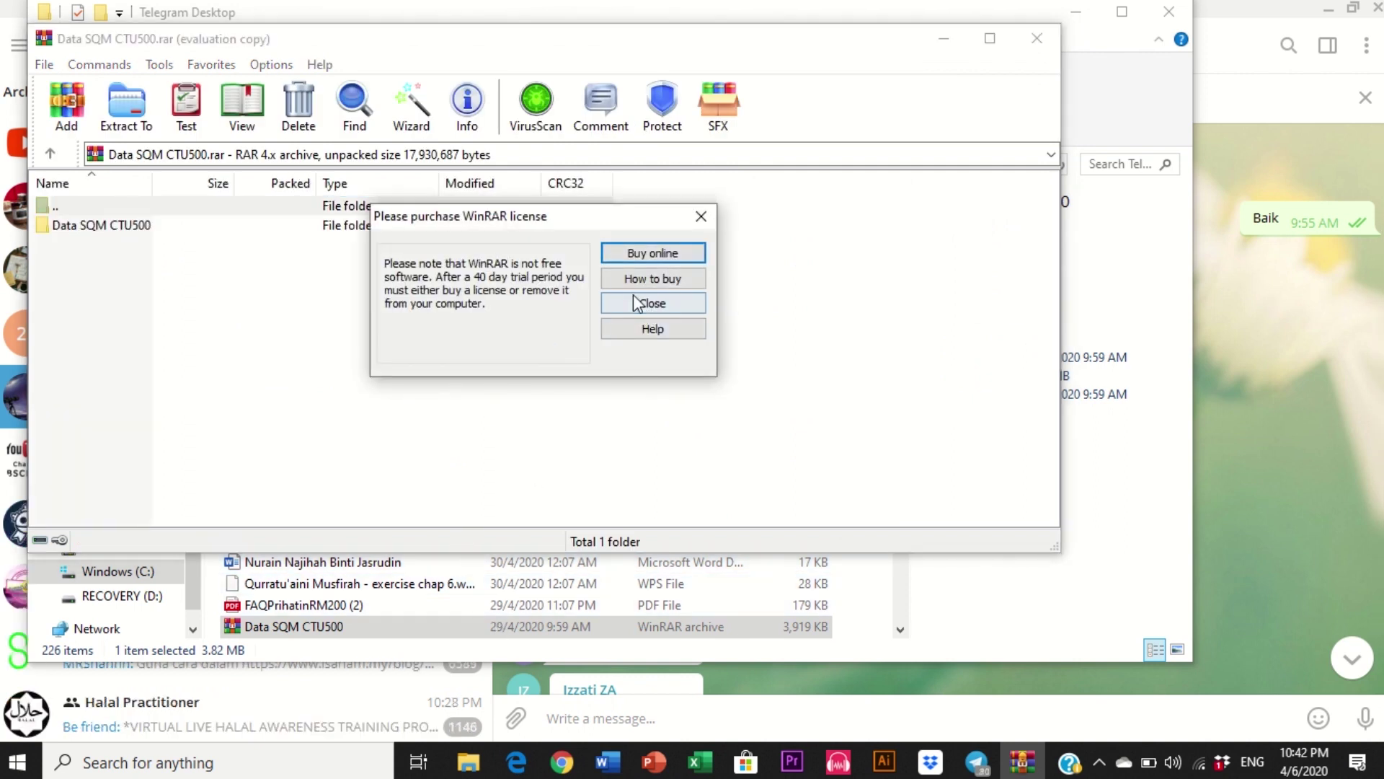
{"action": "left_click", "coordinate": [653, 304]}
{"action": "left_click", "coordinate": [289, 227]}
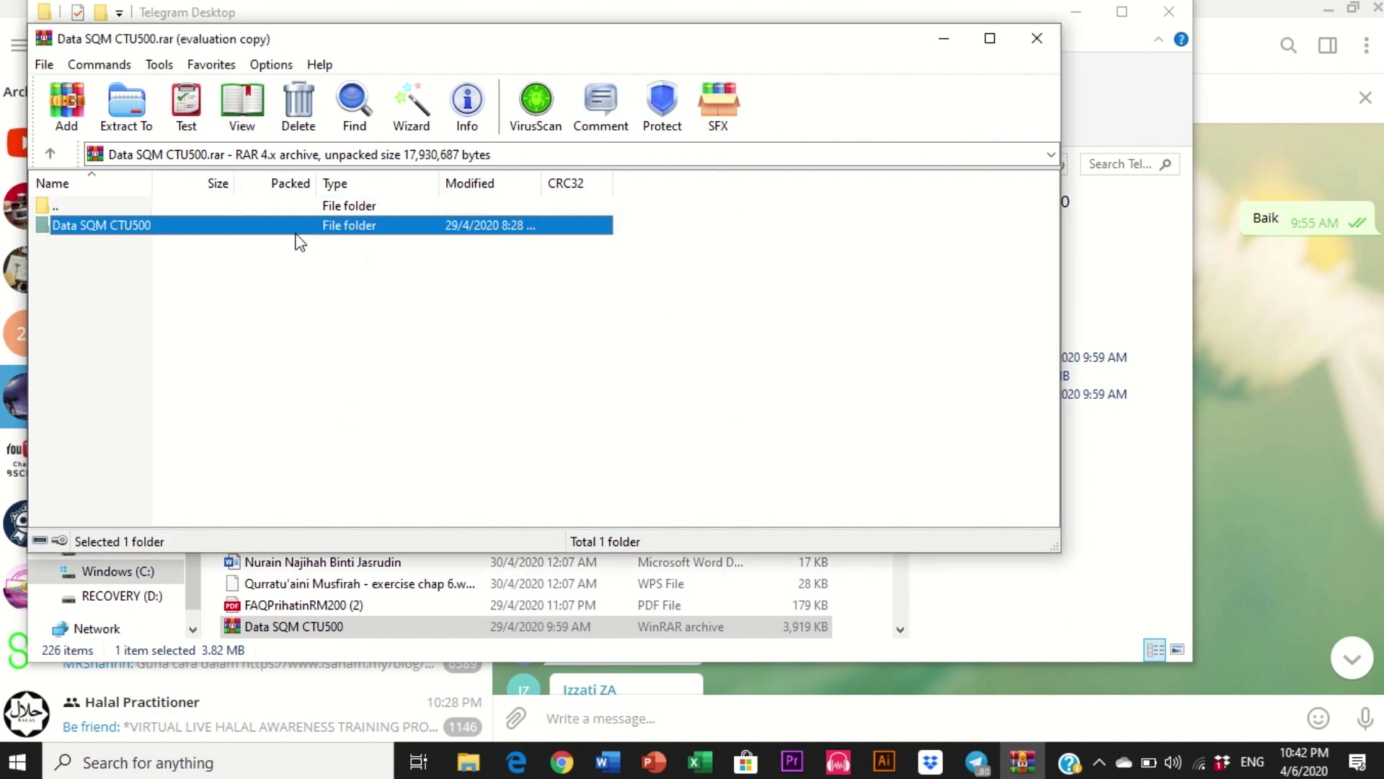
{"action": "left_click", "coordinate": [1038, 41]}
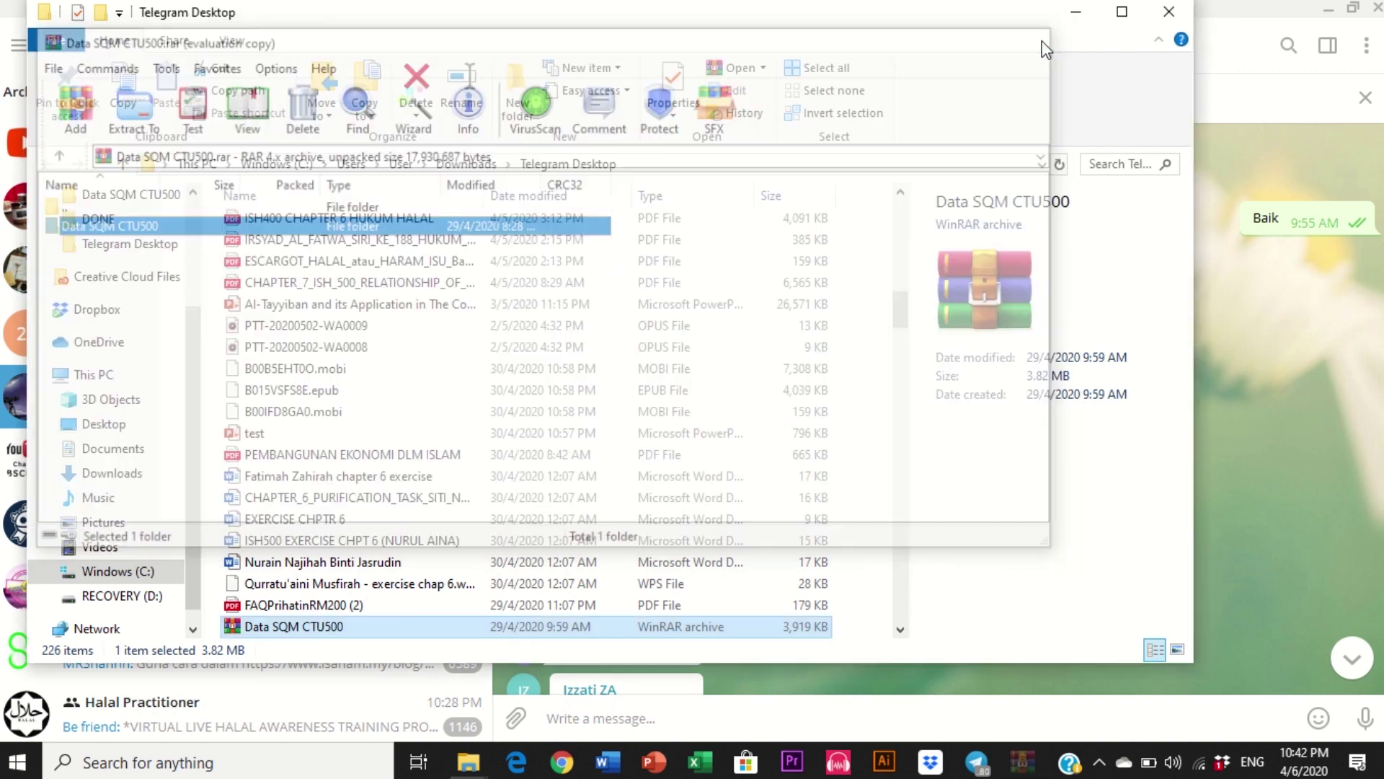
Step: Try to extract the Data SQM CTU500 archive into a folder of the same name
{"action": "right_click", "coordinate": [315, 630]}
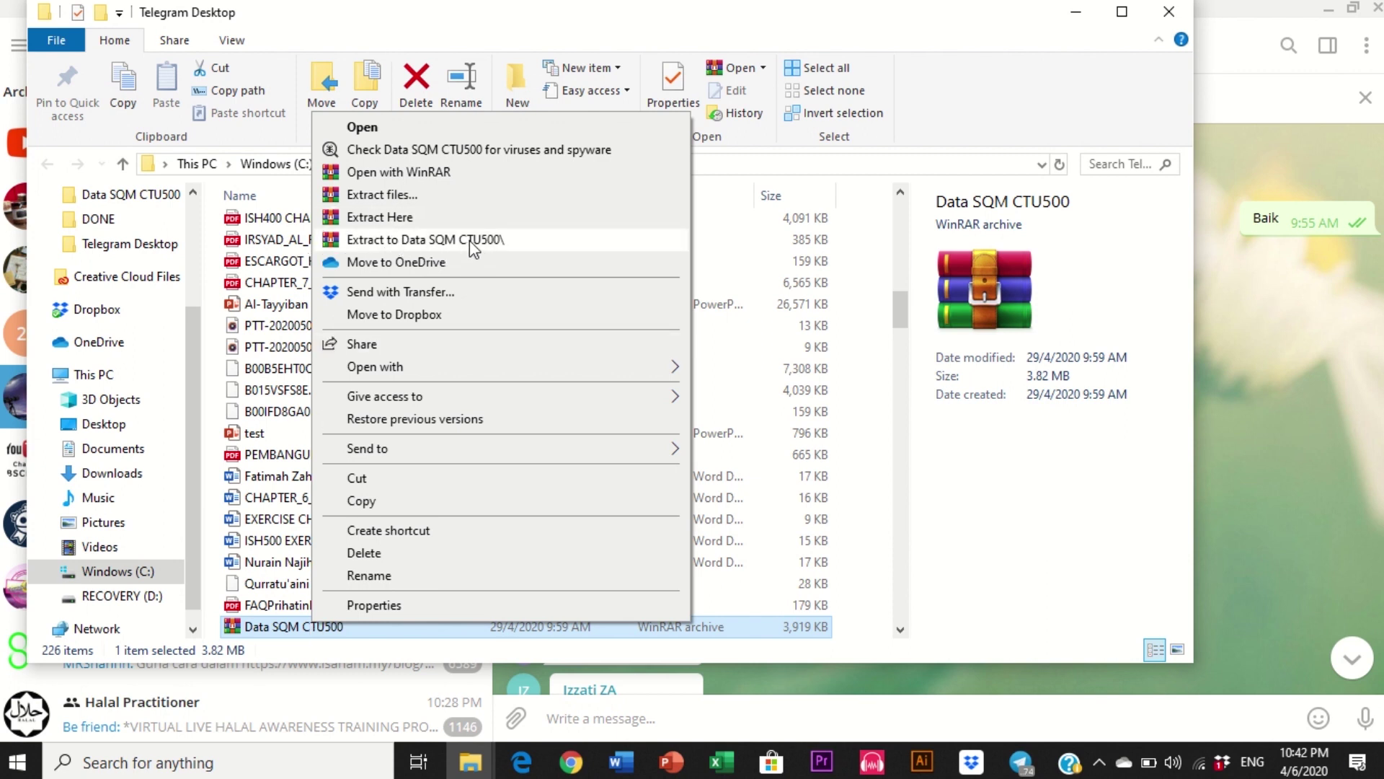
{"action": "left_click", "coordinate": [376, 241]}
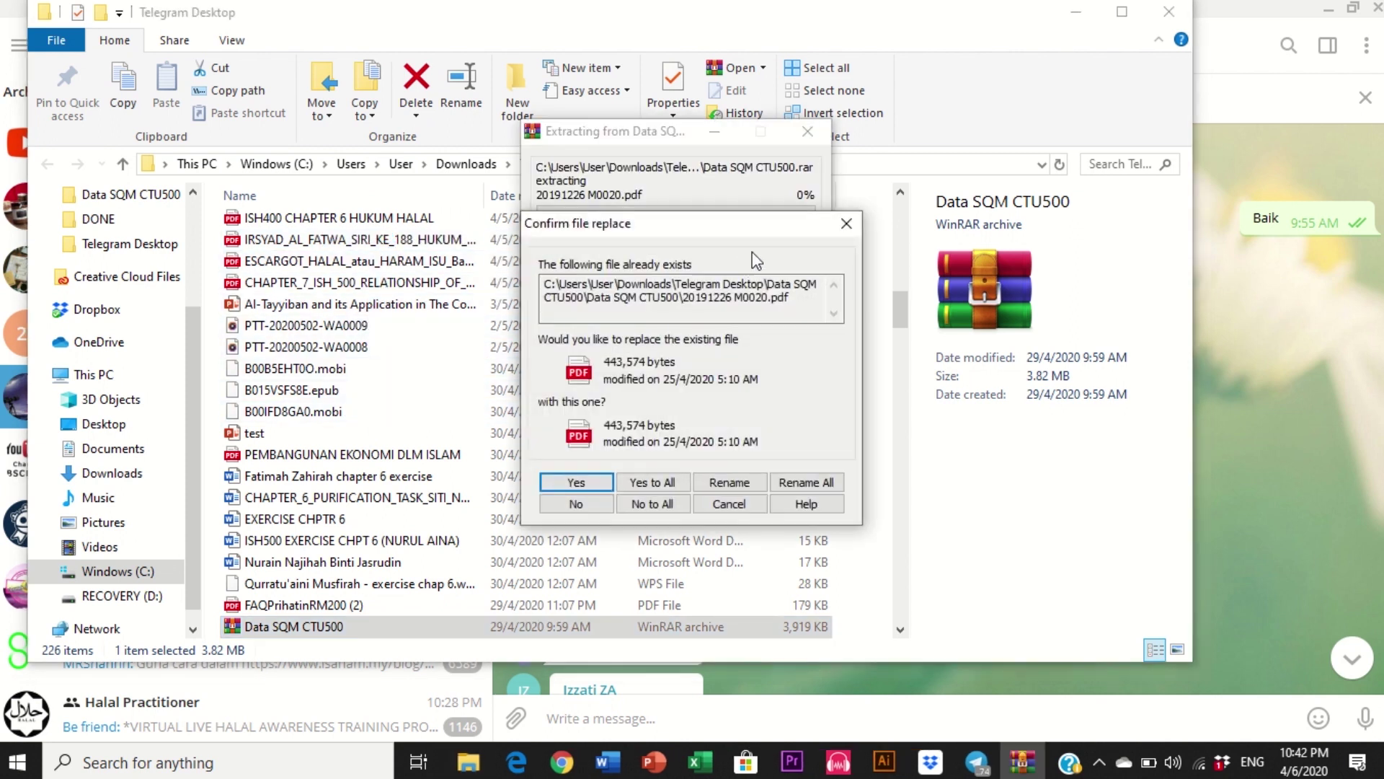
{"action": "left_click_drag", "start_coordinate": [780, 228], "coordinate": [353, 236]}
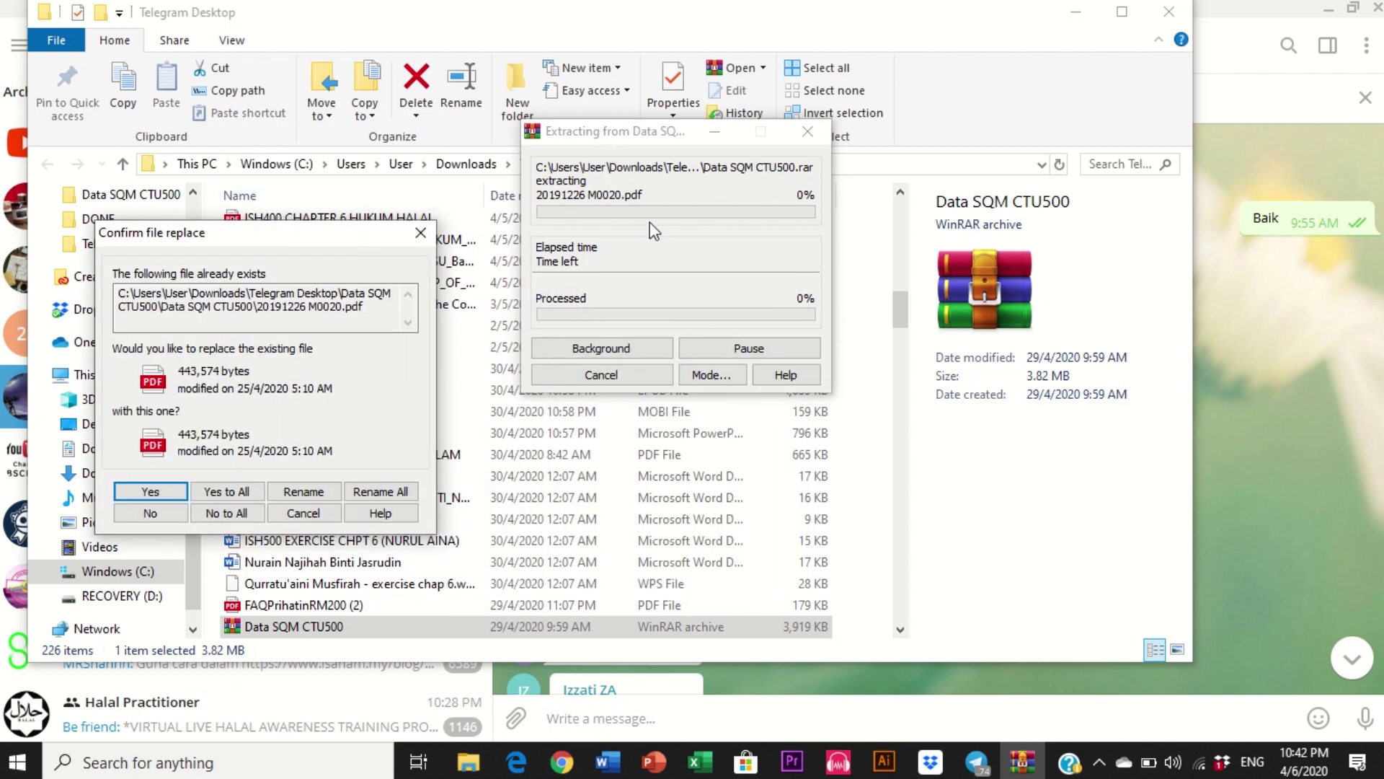
{"action": "left_click_drag", "start_coordinate": [199, 237], "coordinate": [368, 227]}
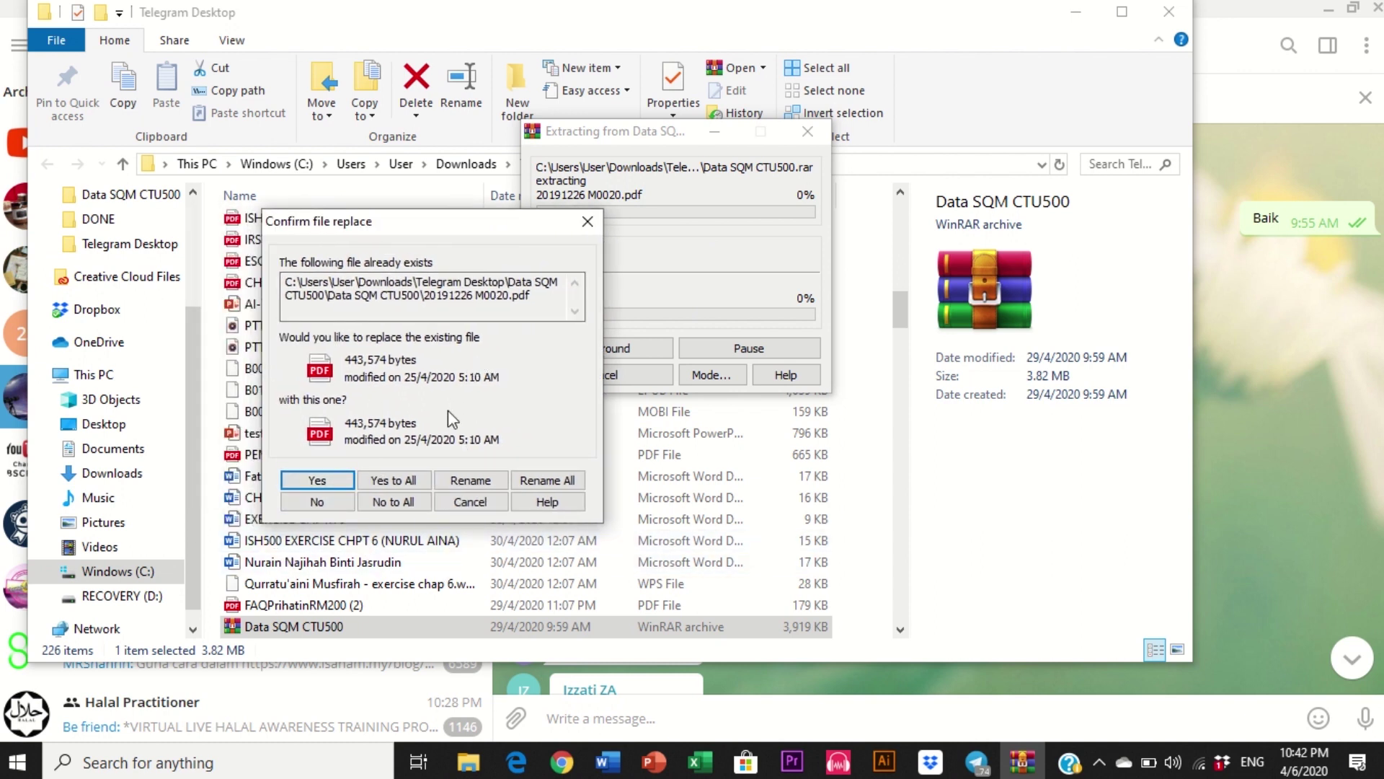
{"action": "left_click", "coordinate": [588, 224]}
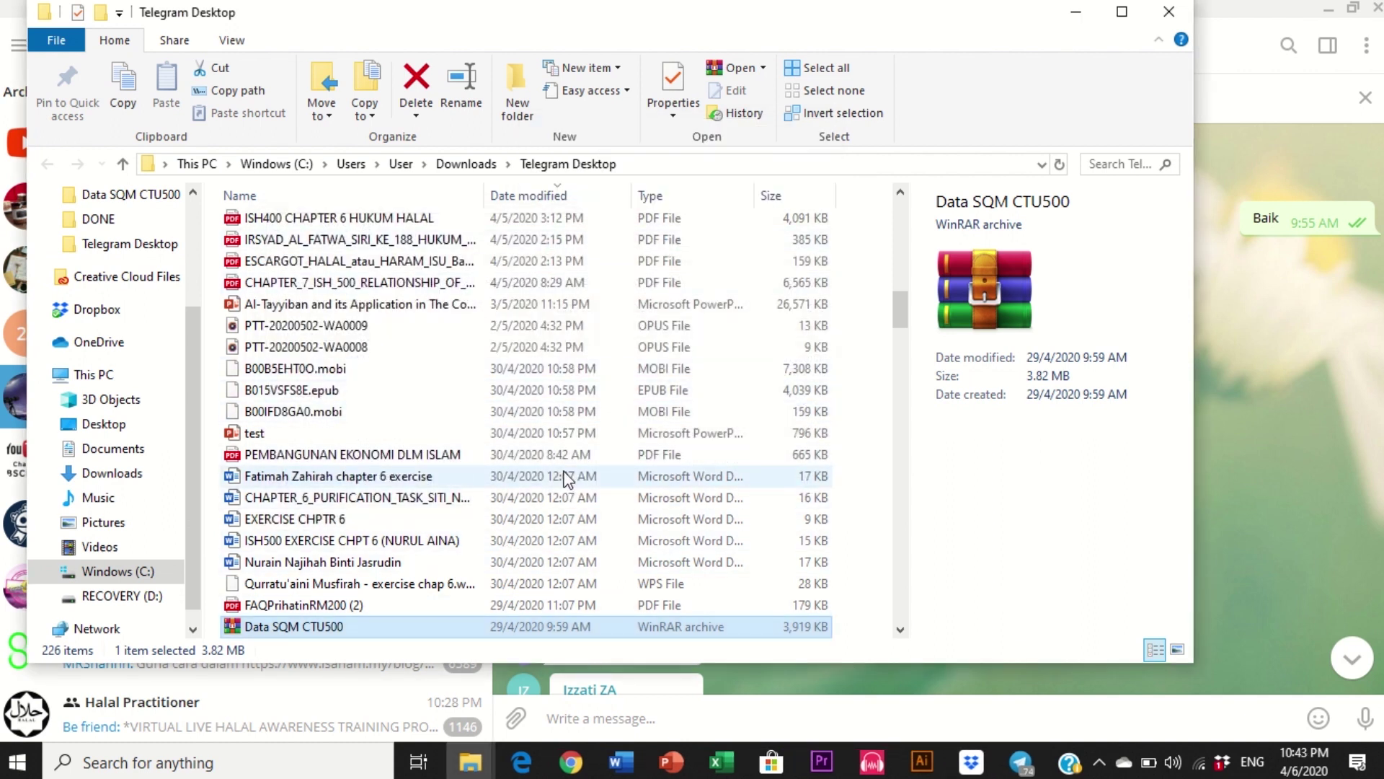
Step: Go to Documents and open the inner Data SQM CTU500 folder within the Data SQM CTU500 folder
{"action": "scroll", "coordinate": [565, 476], "scroll_direction": "up", "scroll_amount": 10}
{"action": "scroll", "coordinate": [512, 473], "scroll_direction": "up", "scroll_amount": 5}
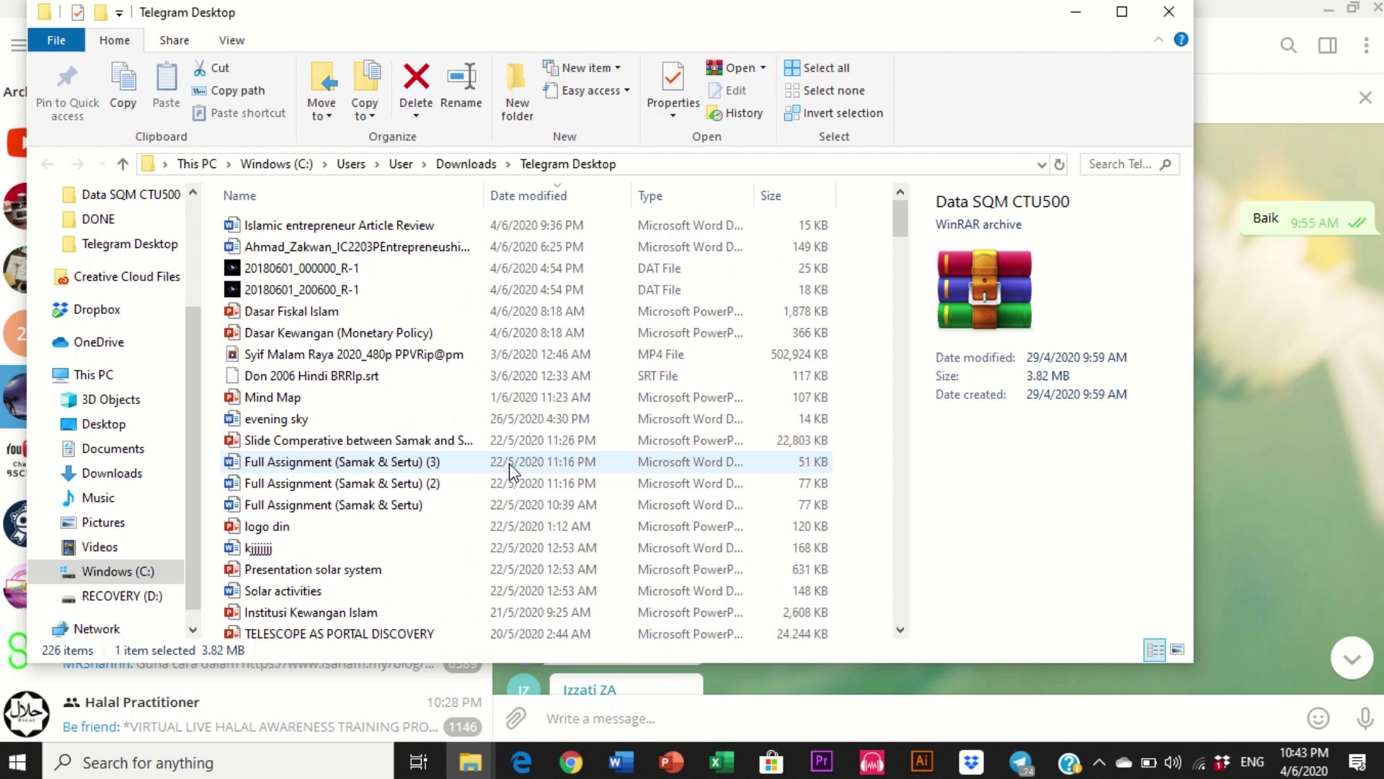
{"action": "scroll", "coordinate": [517, 467], "scroll_direction": "down", "scroll_amount": 1}
{"action": "scroll", "coordinate": [516, 467], "scroll_direction": "down", "scroll_amount": 5}
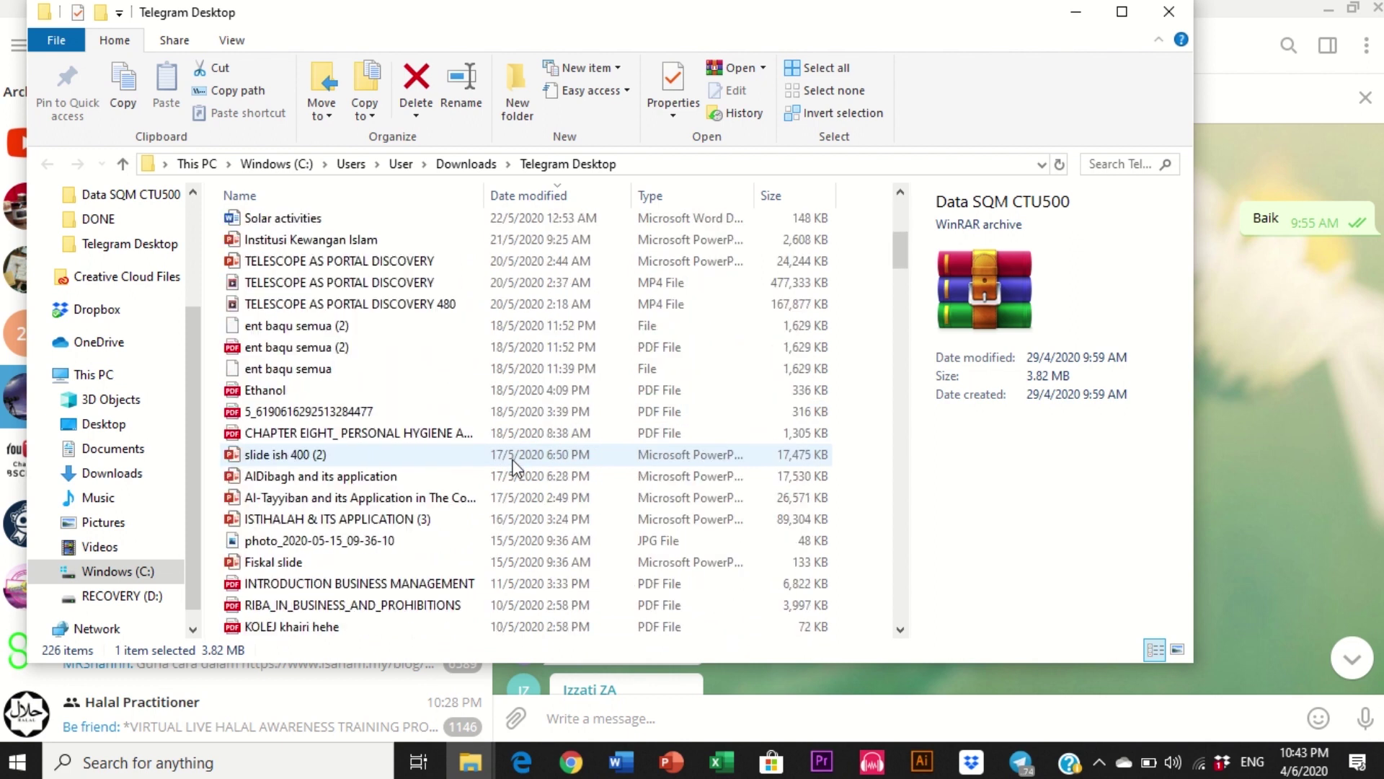
{"action": "scroll", "coordinate": [504, 468], "scroll_direction": "down", "scroll_amount": 4}
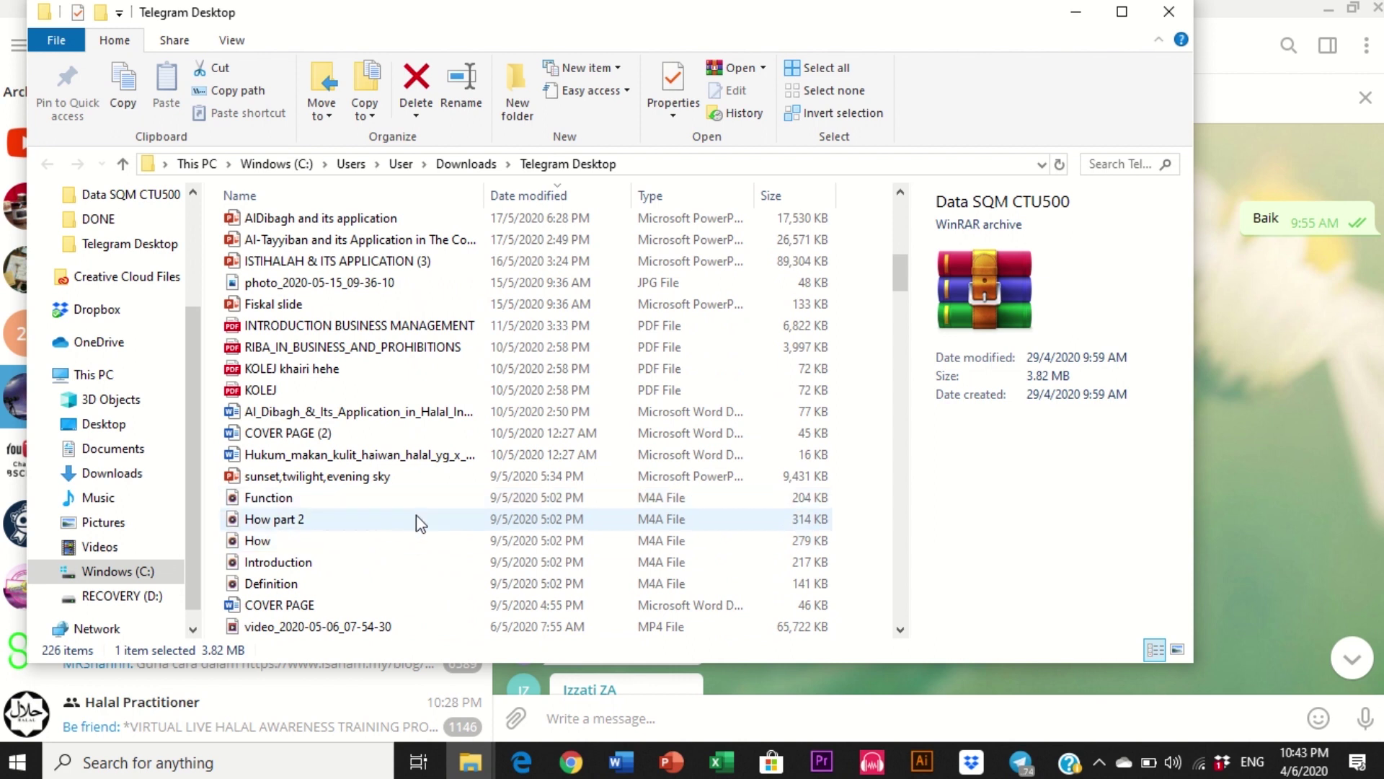
{"action": "left_click", "coordinate": [118, 454]}
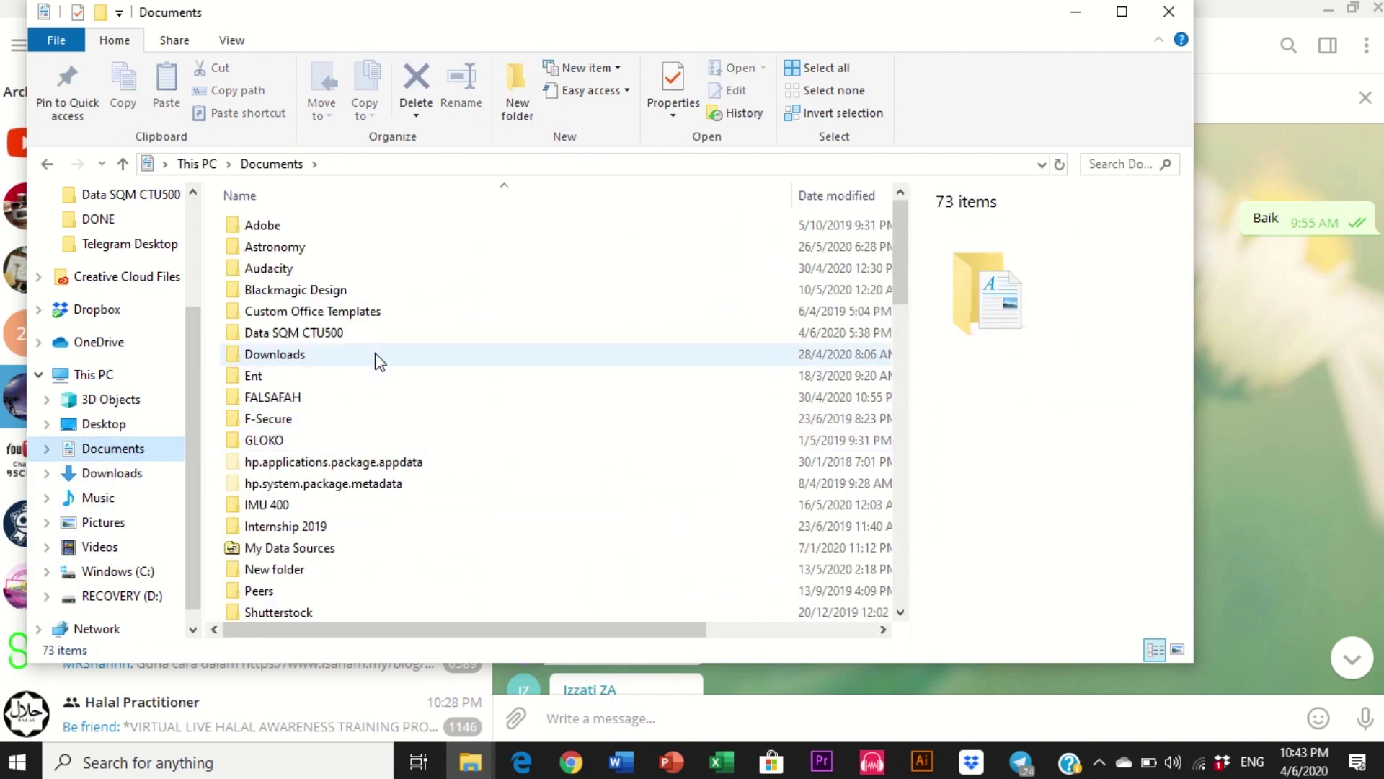
{"action": "left_click", "coordinate": [304, 340]}
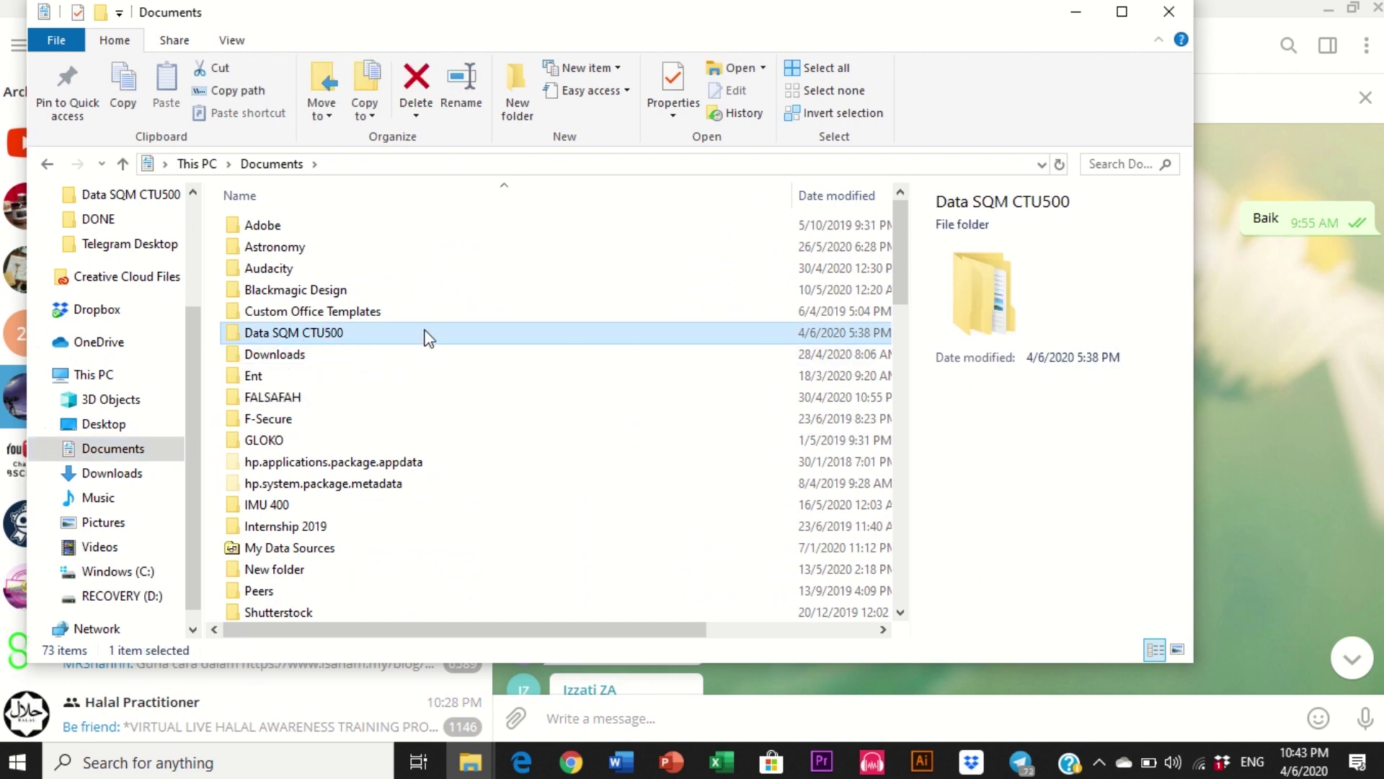
{"action": "double_click", "coordinate": [275, 334]}
{"action": "left_click", "coordinate": [355, 235]}
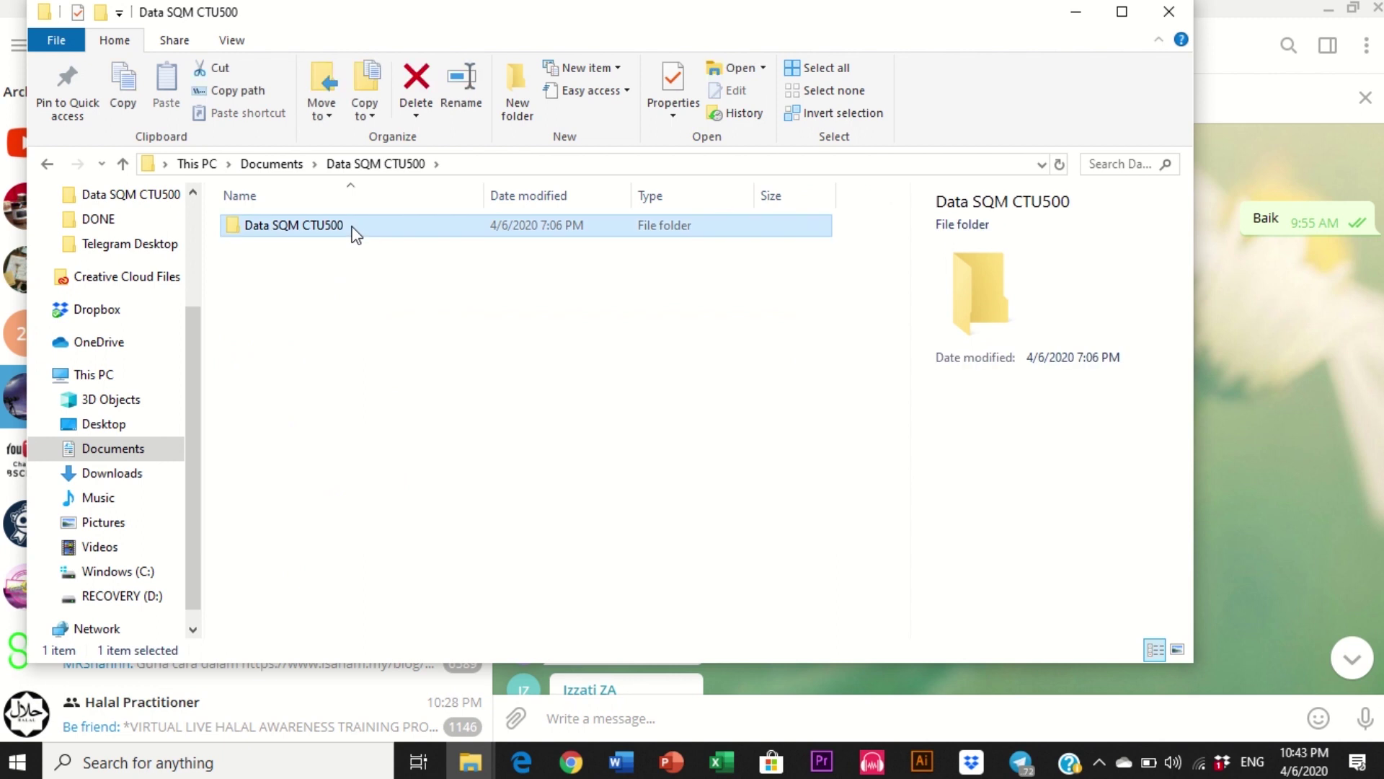
{"action": "double_click", "coordinate": [353, 232]}
{"action": "left_click_drag", "start_coordinate": [408, 492], "coordinate": [310, 225]}
{"action": "left_click", "coordinate": [405, 595]}
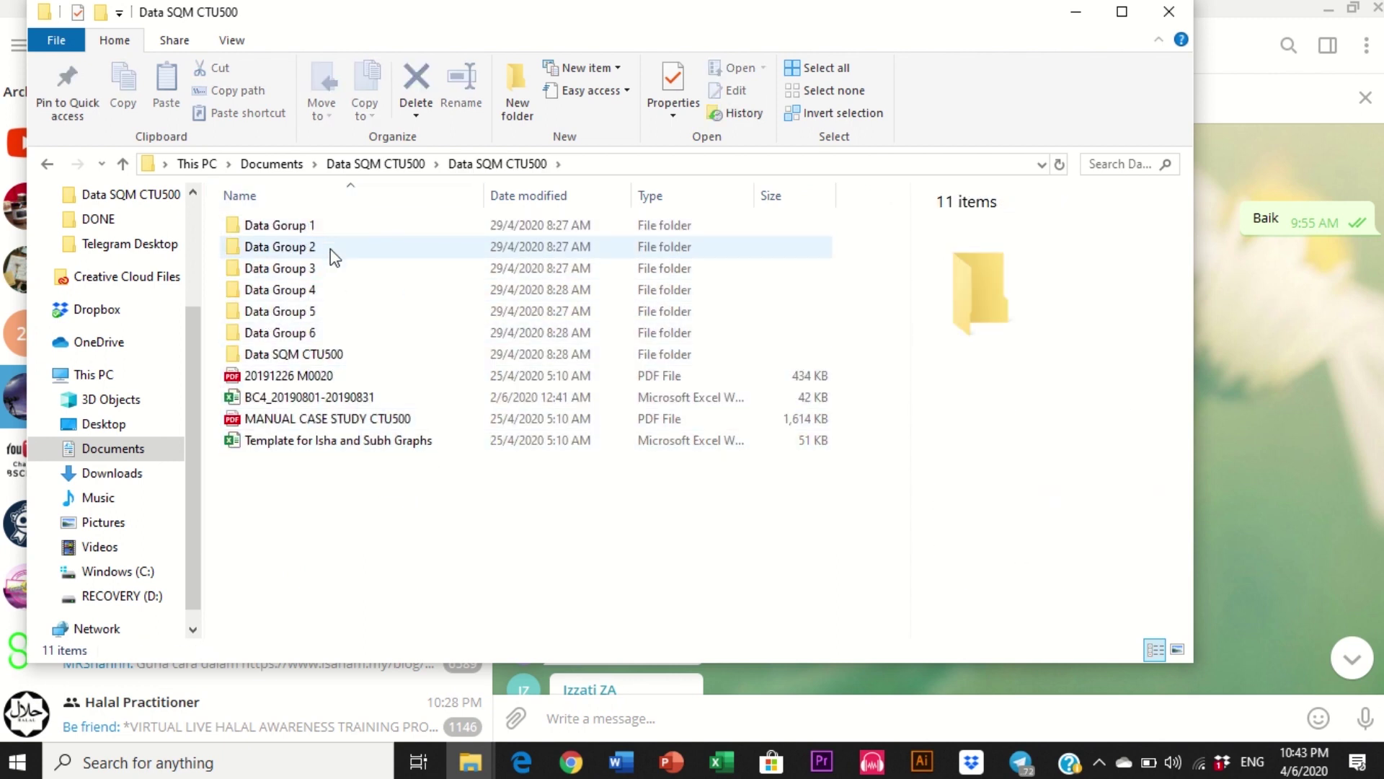
Step: Look over the group data folders and the Isha and Subh graph template, and open the MANUAL CASE STUDY CTU500 PDF
{"action": "left_click", "coordinate": [338, 271]}
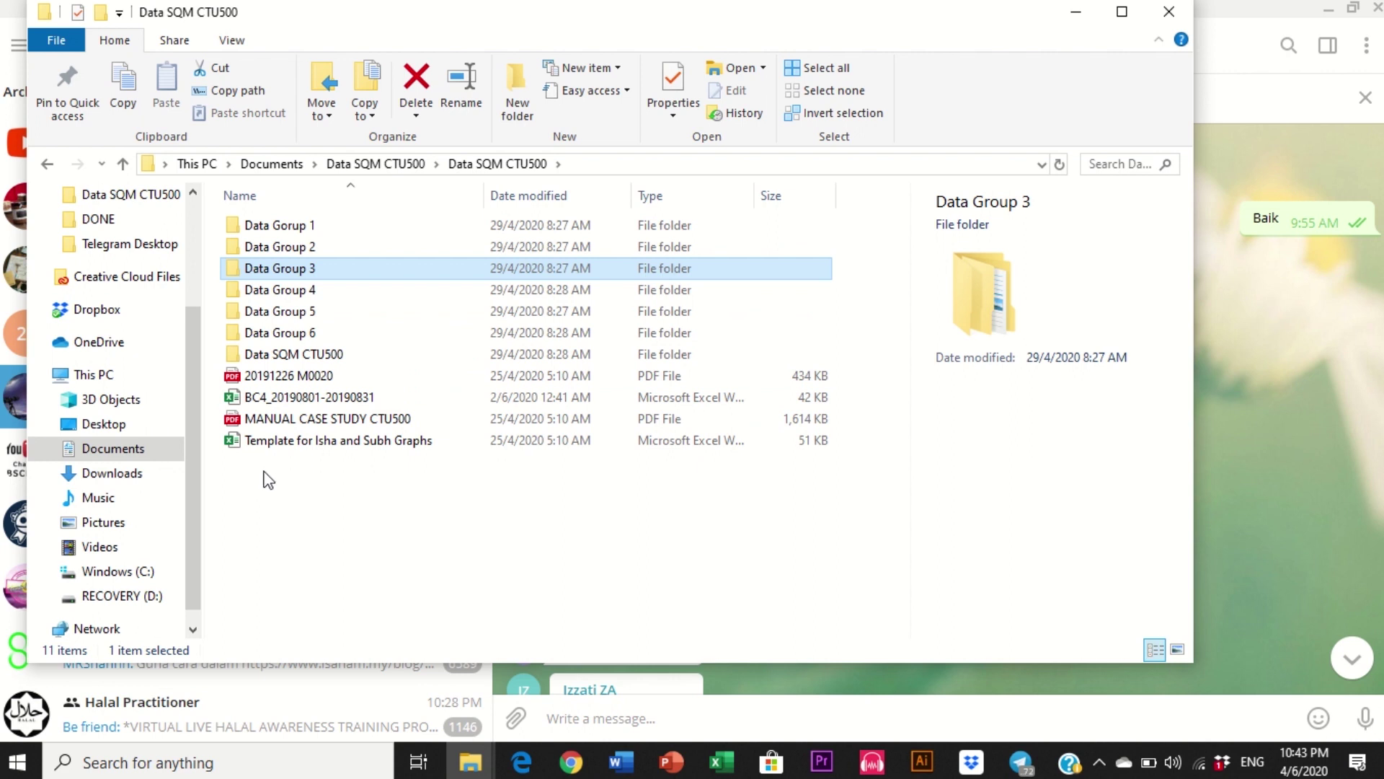
{"action": "left_click", "coordinate": [348, 443]}
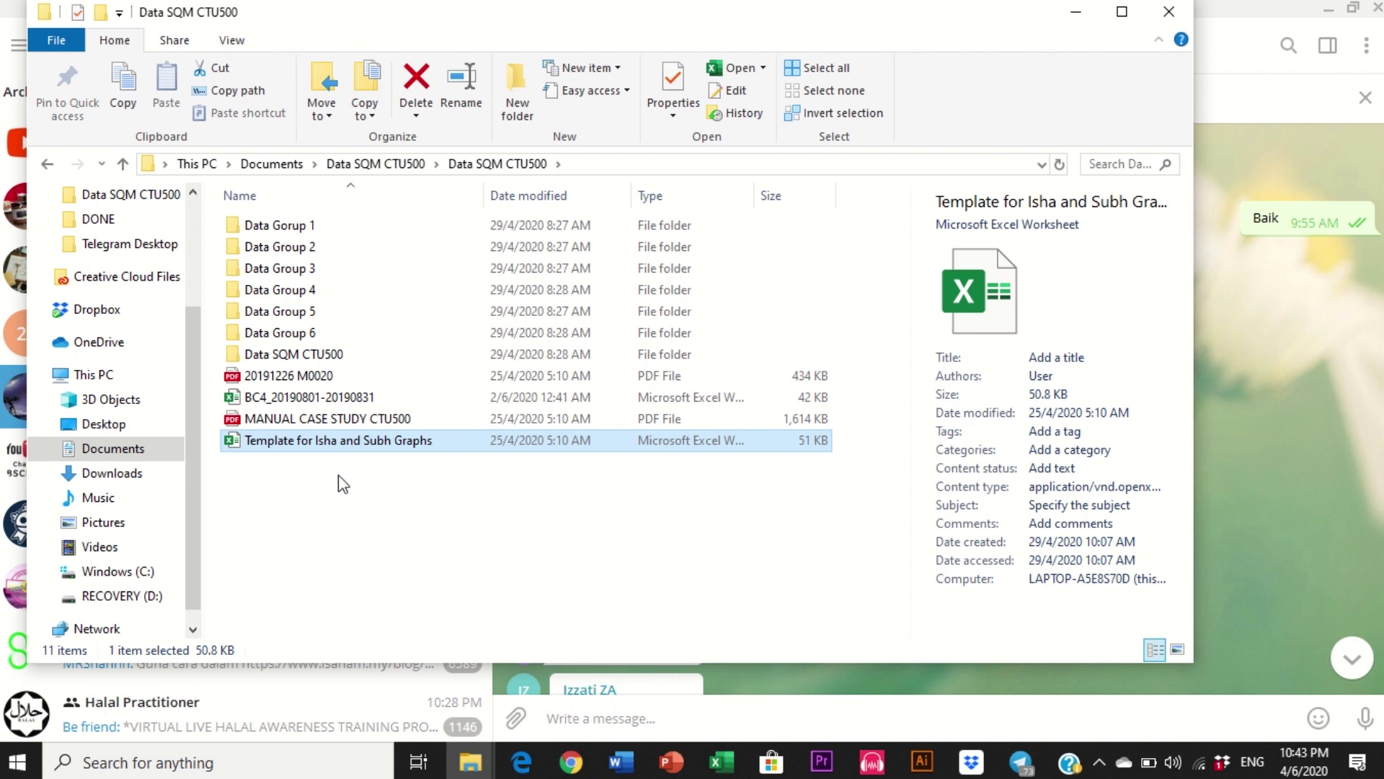
{"action": "left_click", "coordinate": [338, 479]}
{"action": "left_click", "coordinate": [343, 448]}
{"action": "left_click", "coordinate": [294, 419]}
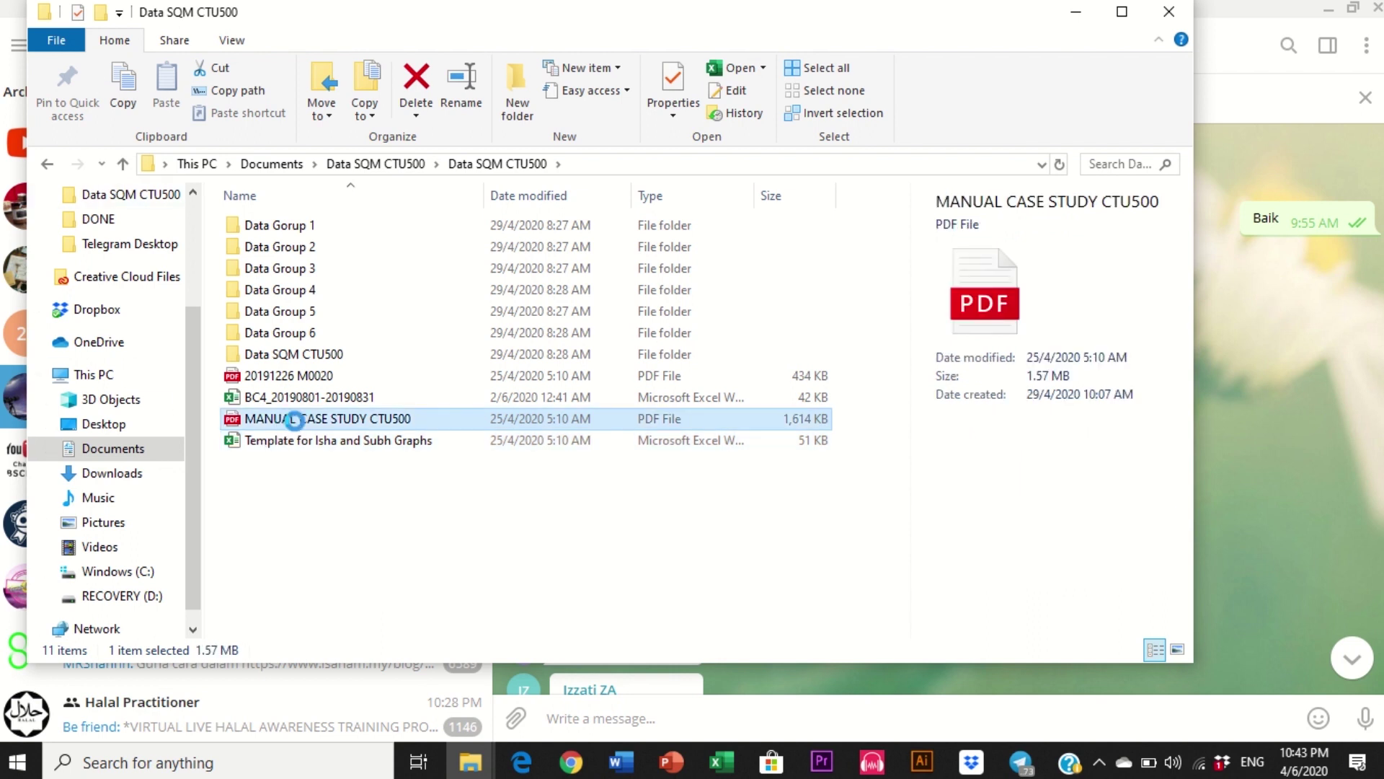
{"action": "left_click", "coordinate": [375, 422]}
{"action": "left_click", "coordinate": [426, 455]}
{"action": "double_click", "coordinate": [418, 425]}
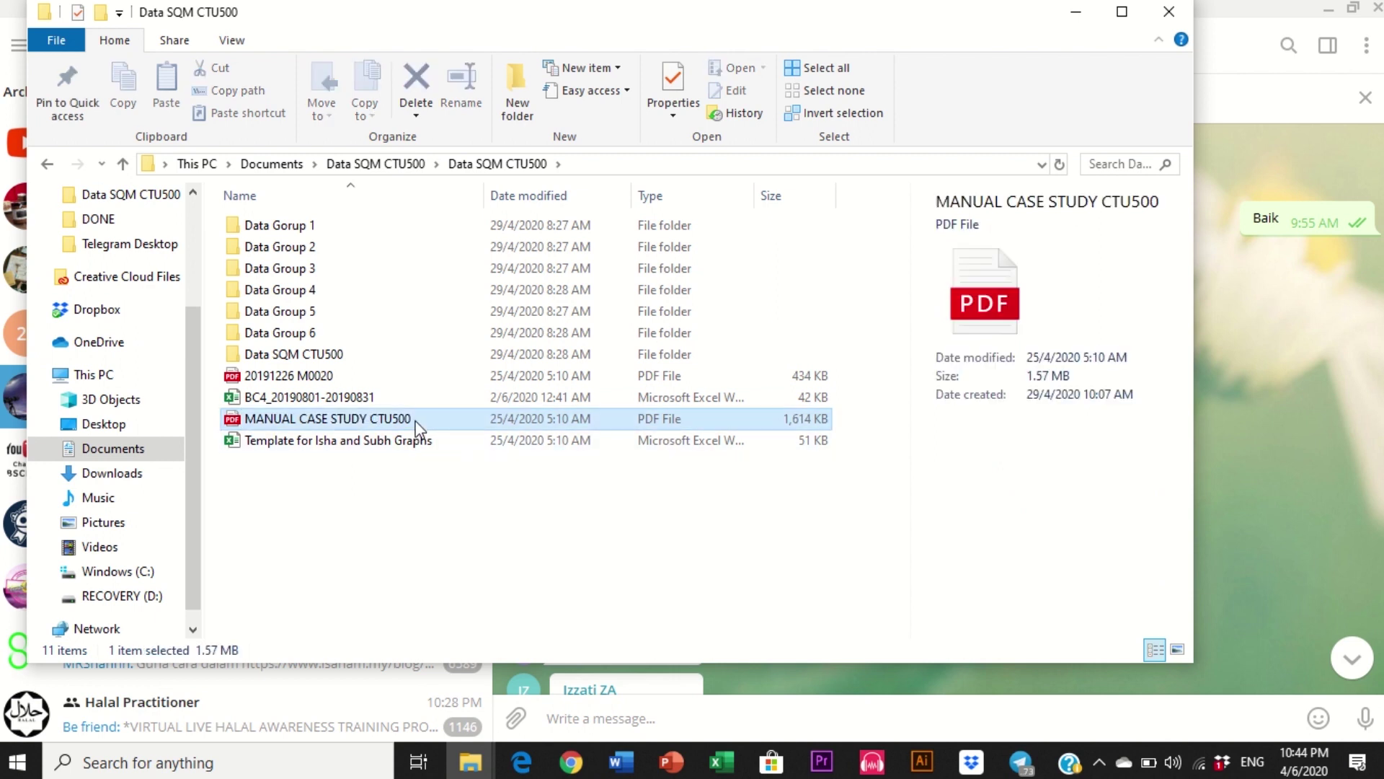
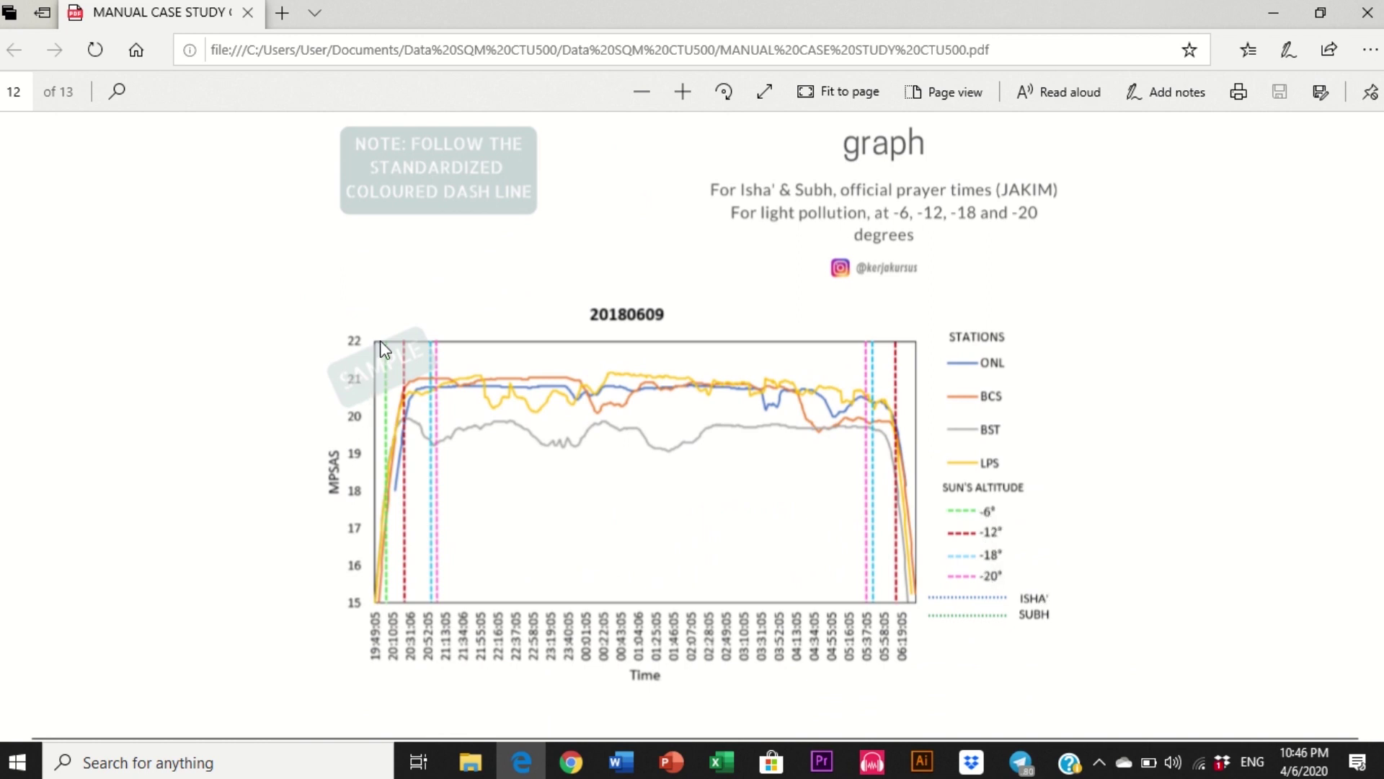
Step: Review the manual's step 7 sample graphs for each date and go back to step 5 on setting basic information
{"action": "scroll", "coordinate": [478, 427], "scroll_direction": "up", "scroll_amount": 10}
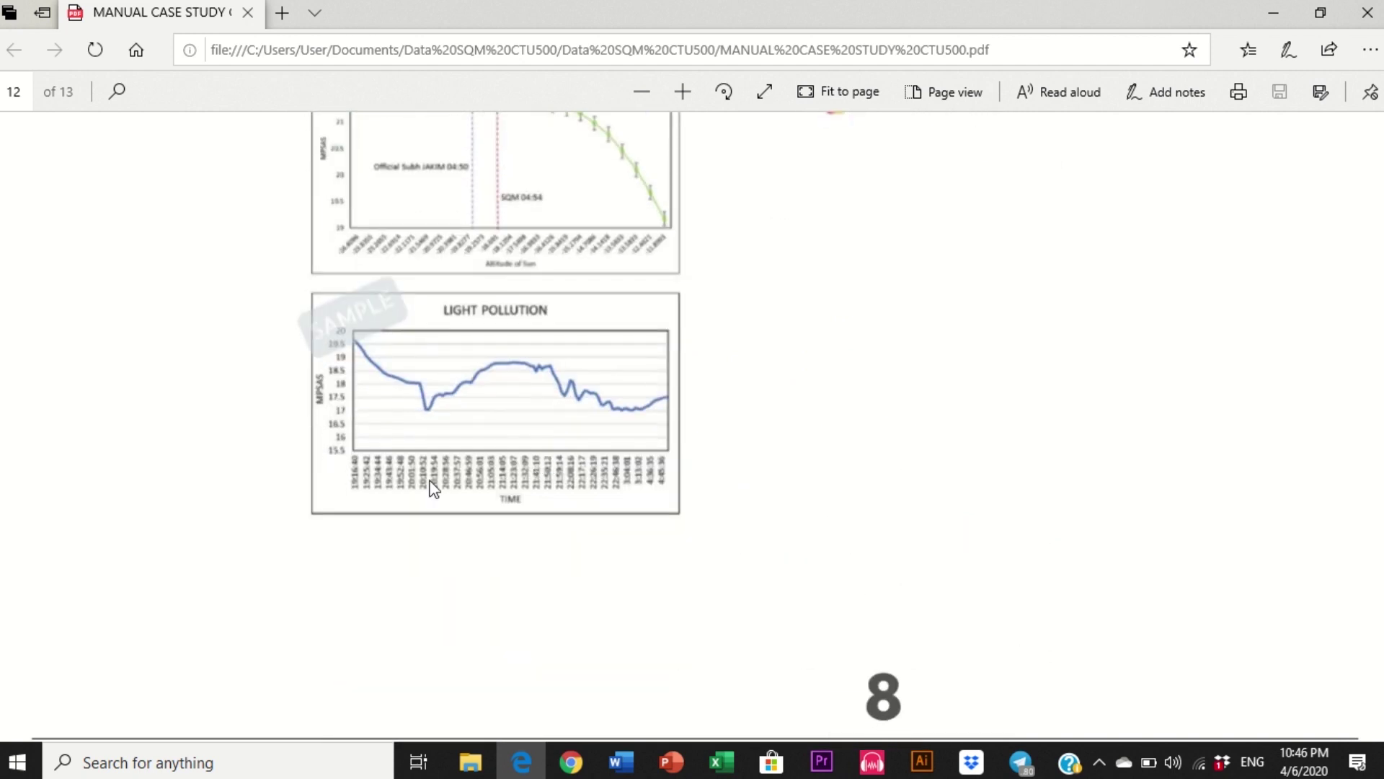
{"action": "scroll", "coordinate": [456, 501], "scroll_direction": "up", "scroll_amount": 4}
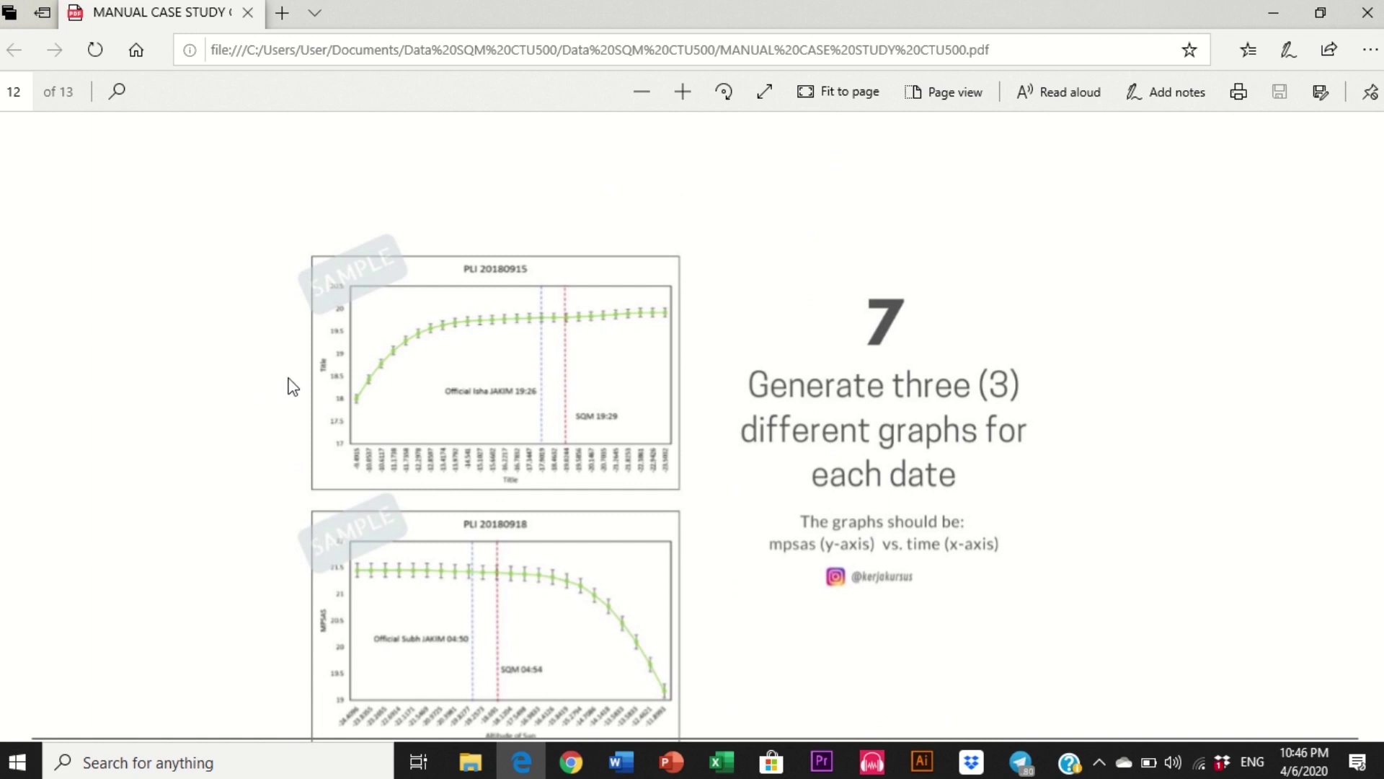
{"action": "scroll", "coordinate": [340, 438], "scroll_direction": "down", "scroll_amount": 1}
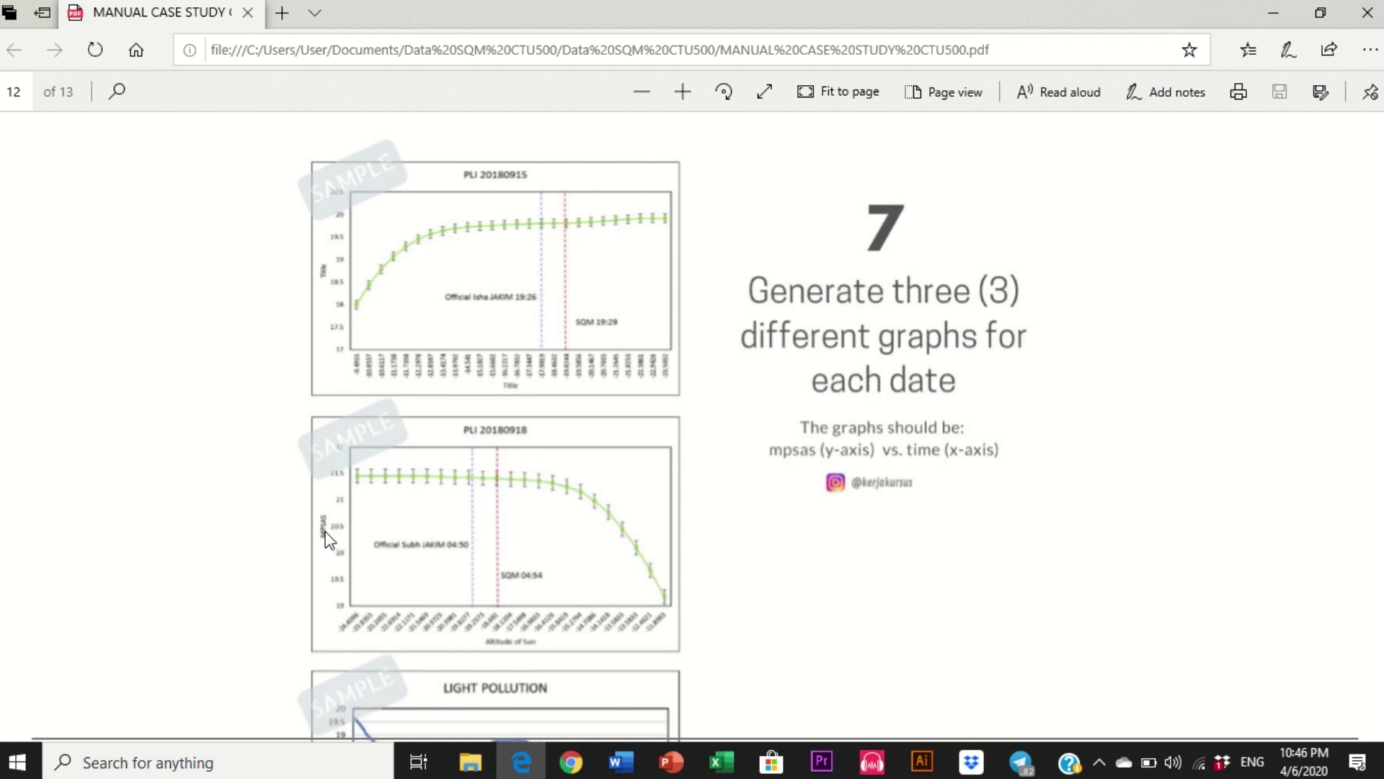
{"action": "scroll", "coordinate": [325, 533], "scroll_direction": "down", "scroll_amount": 2}
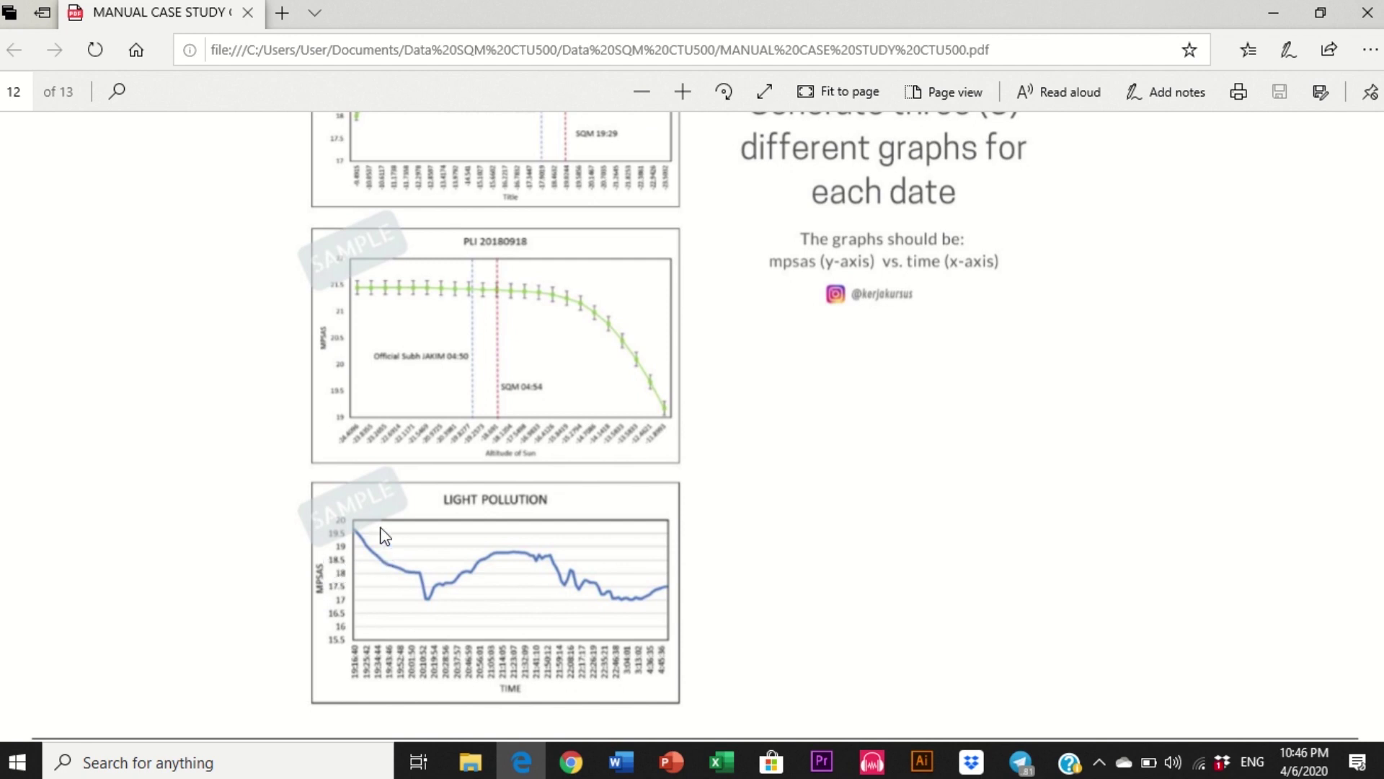
{"action": "scroll", "coordinate": [507, 562], "scroll_direction": "up", "scroll_amount": 3}
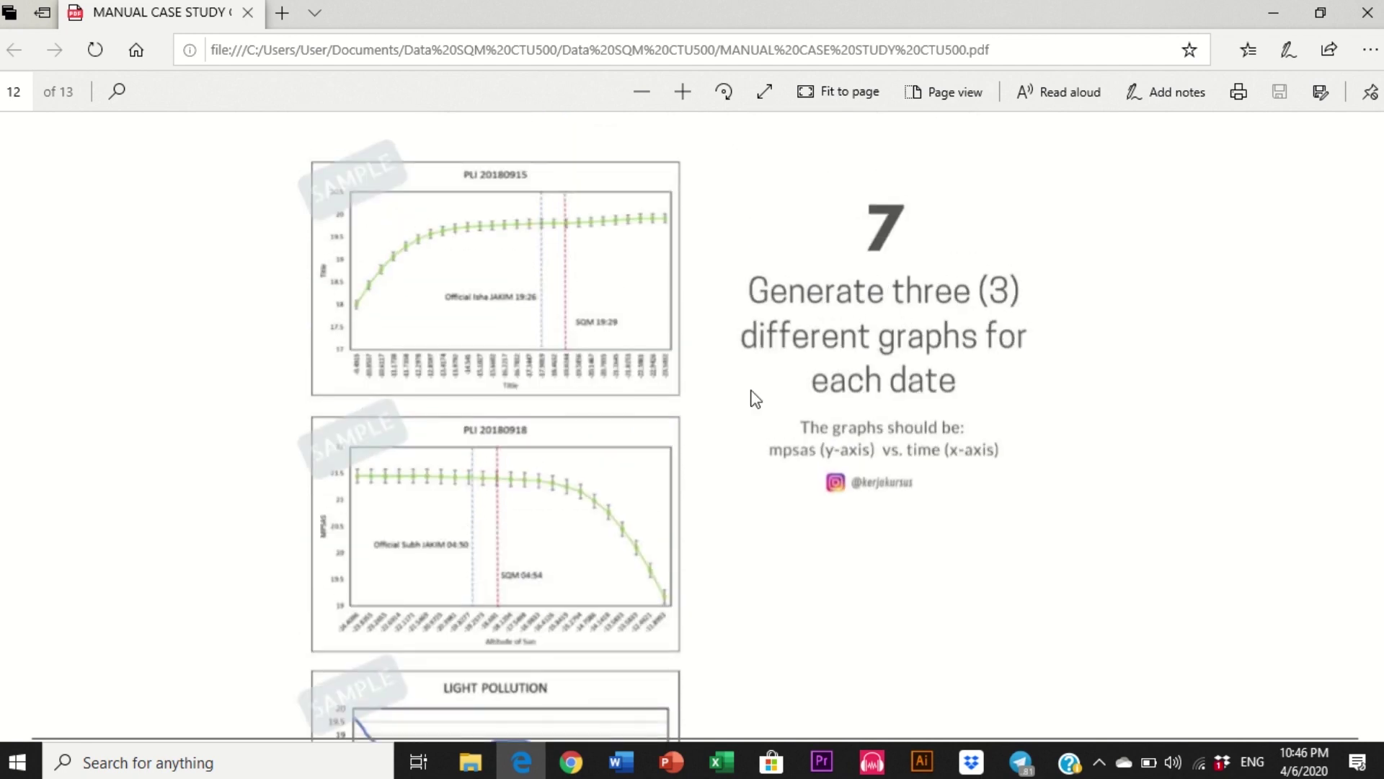
{"action": "scroll", "coordinate": [751, 396], "scroll_direction": "up", "scroll_amount": 5}
{"action": "scroll", "coordinate": [755, 409], "scroll_direction": "up", "scroll_amount": 5}
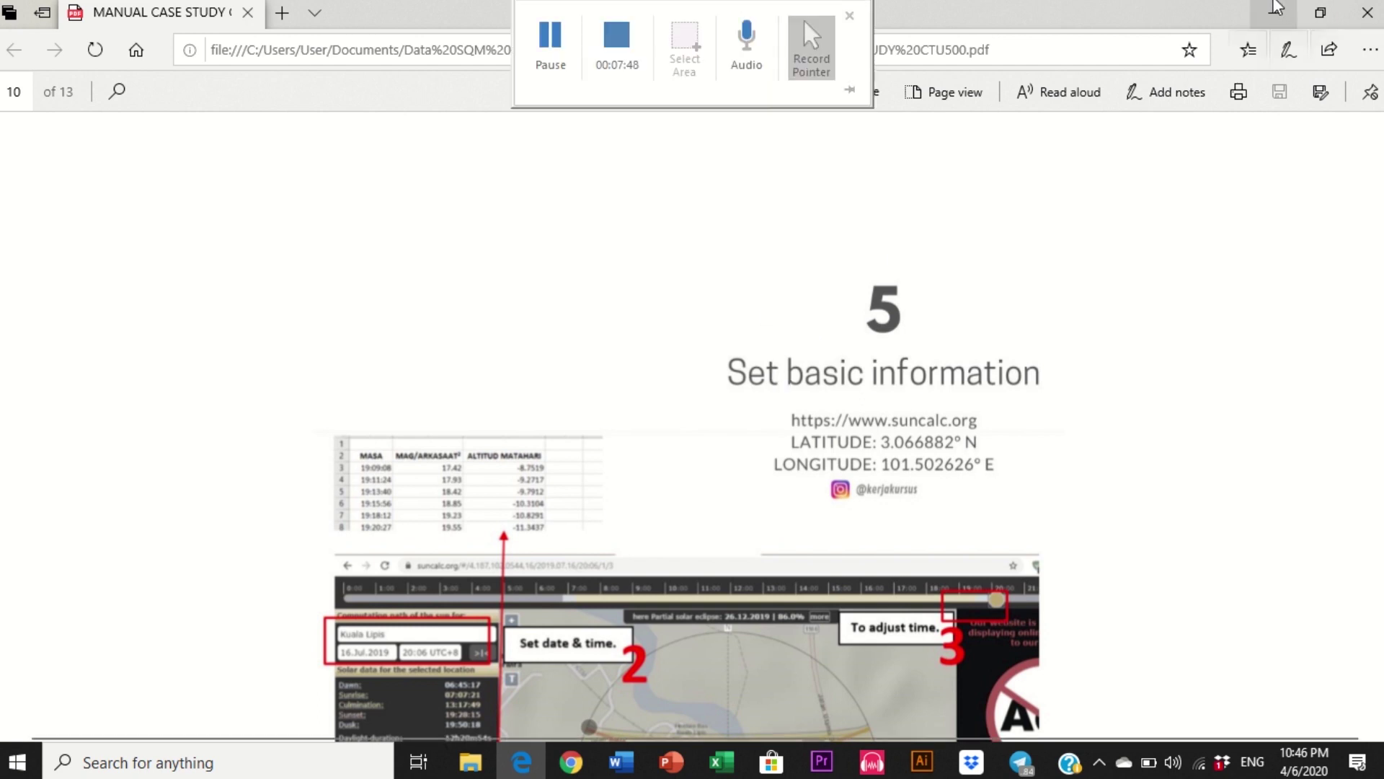
Step: Leave the manual and open the 2018 6 BC4 55 folder inside Data Group 2
{"action": "left_click", "coordinate": [1275, 9]}
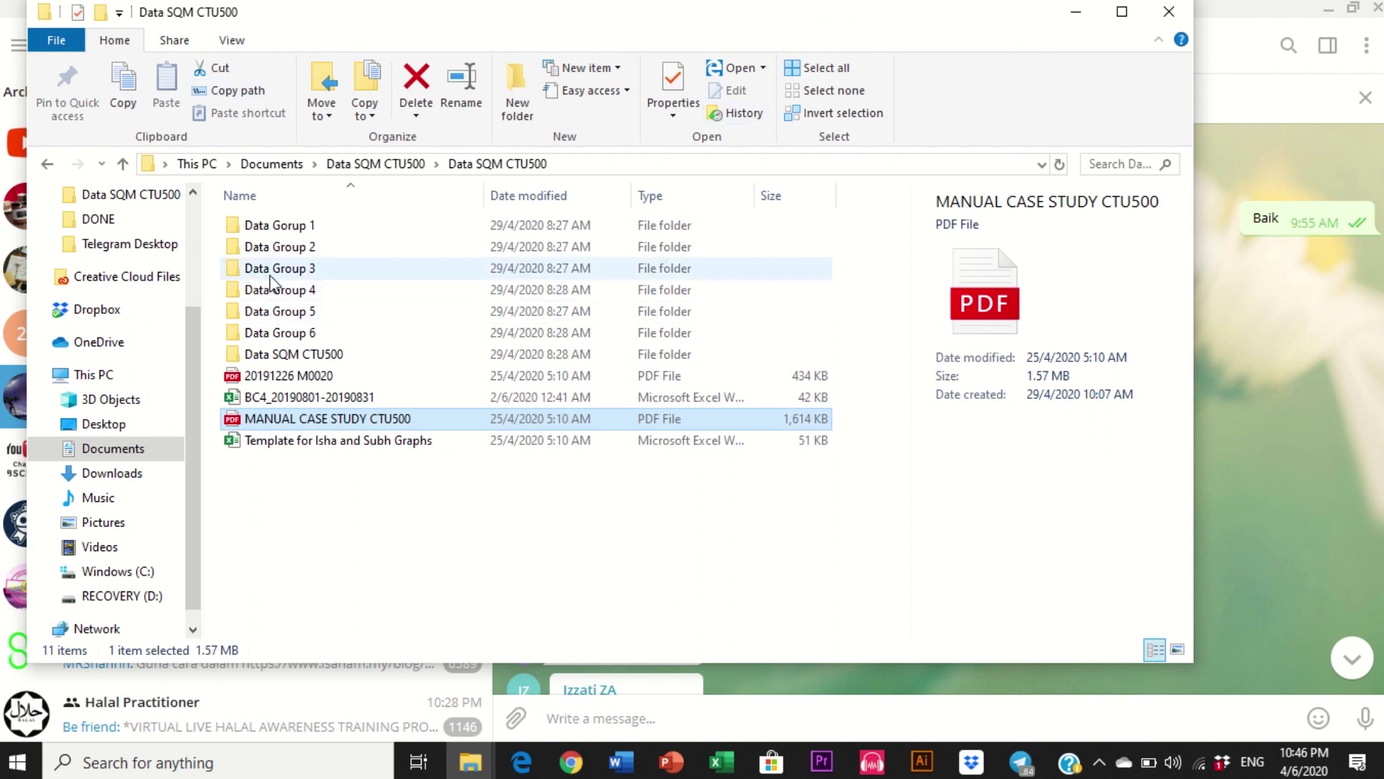
{"action": "left_click", "coordinate": [254, 232]}
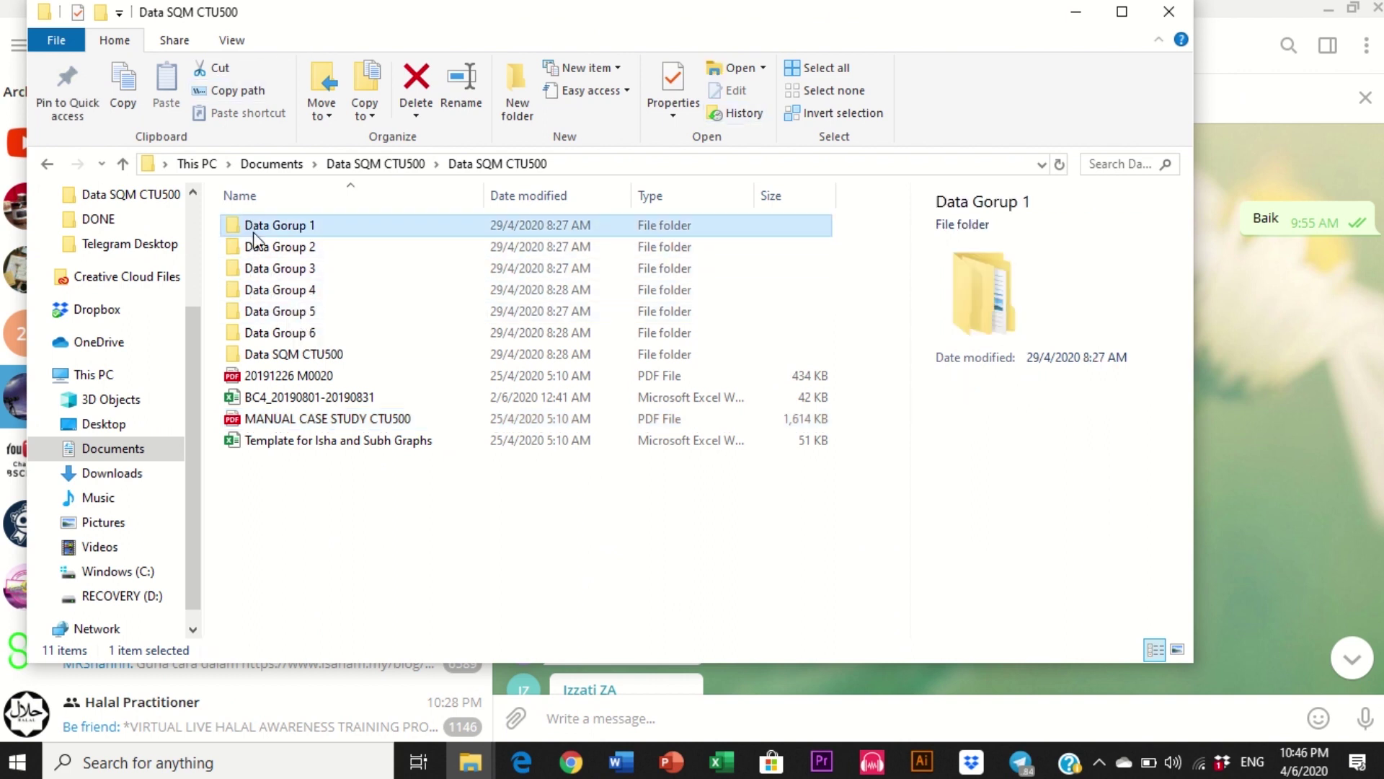
{"action": "left_click", "coordinate": [275, 251]}
{"action": "double_click", "coordinate": [274, 251]}
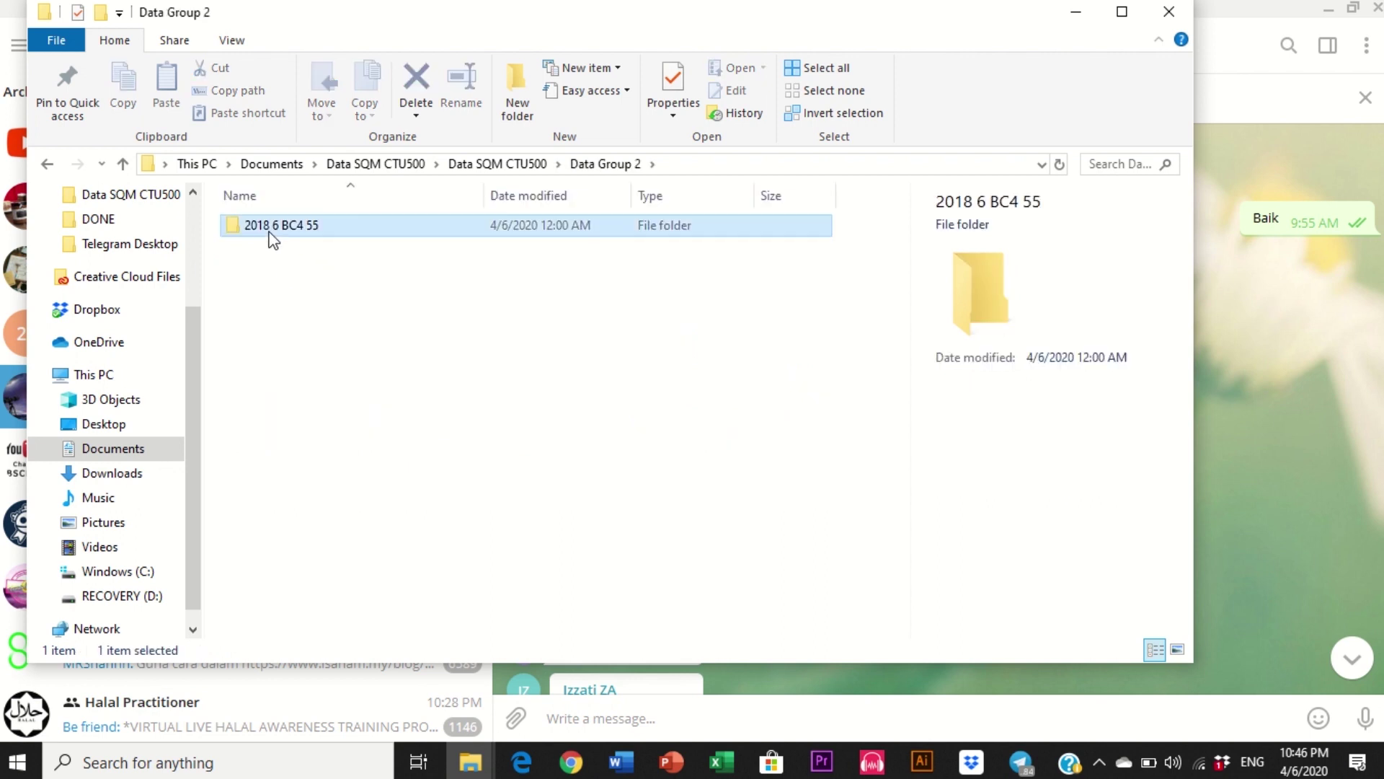
{"action": "double_click", "coordinate": [273, 228]}
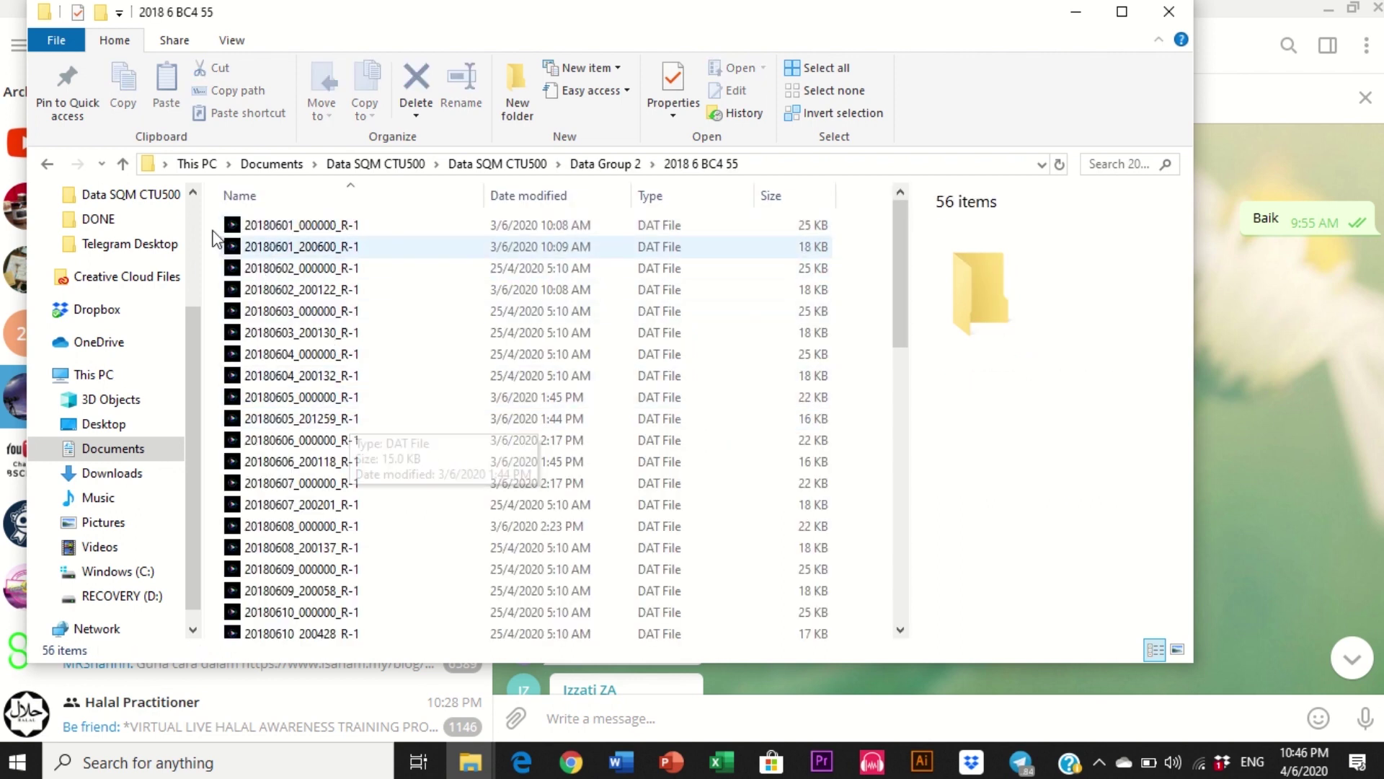
Step: Select the DAT files from 20180601_000000_R-1 through 20180629_000000_R-1 to check how many there are, and clear the selection
{"action": "left_click", "coordinate": [296, 229]}
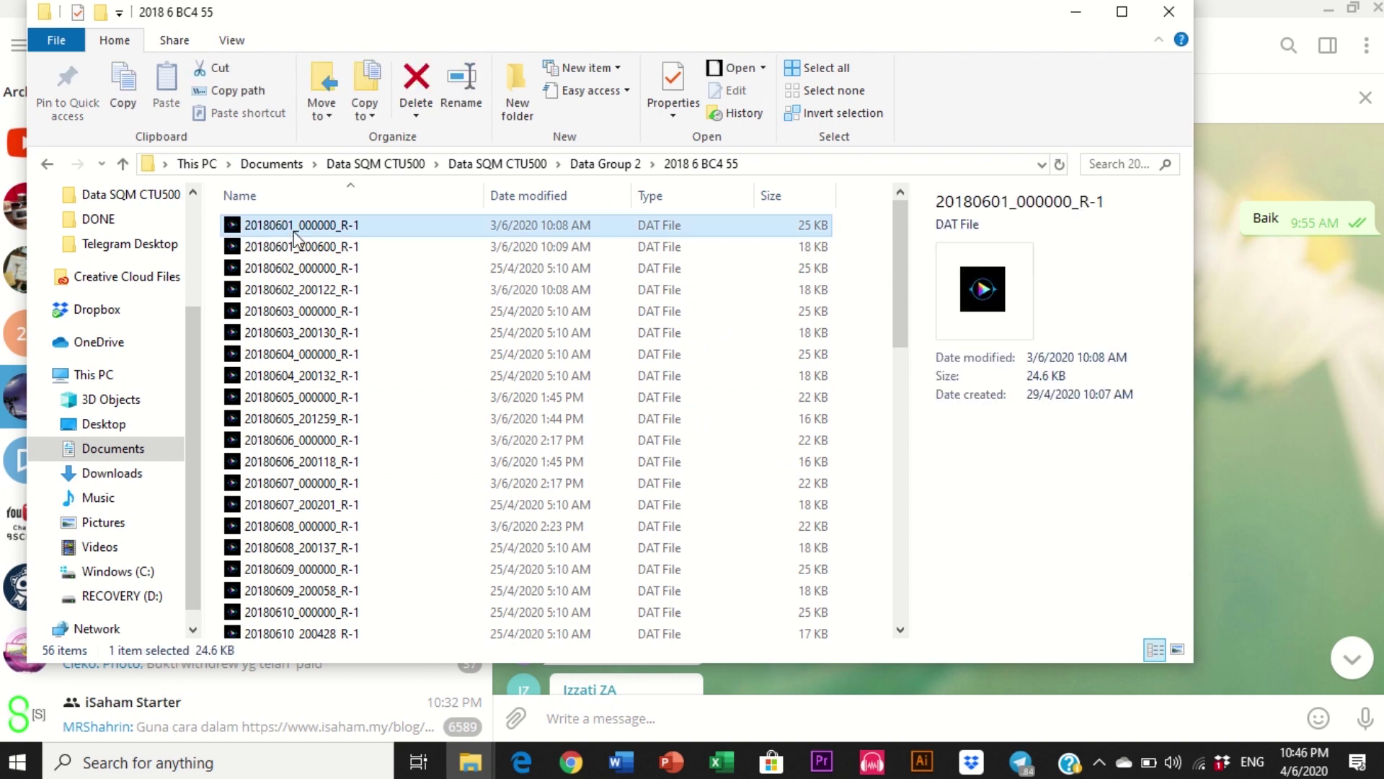
{"action": "left_click", "coordinate": [280, 270]}
{"action": "left_click", "coordinate": [282, 311]}
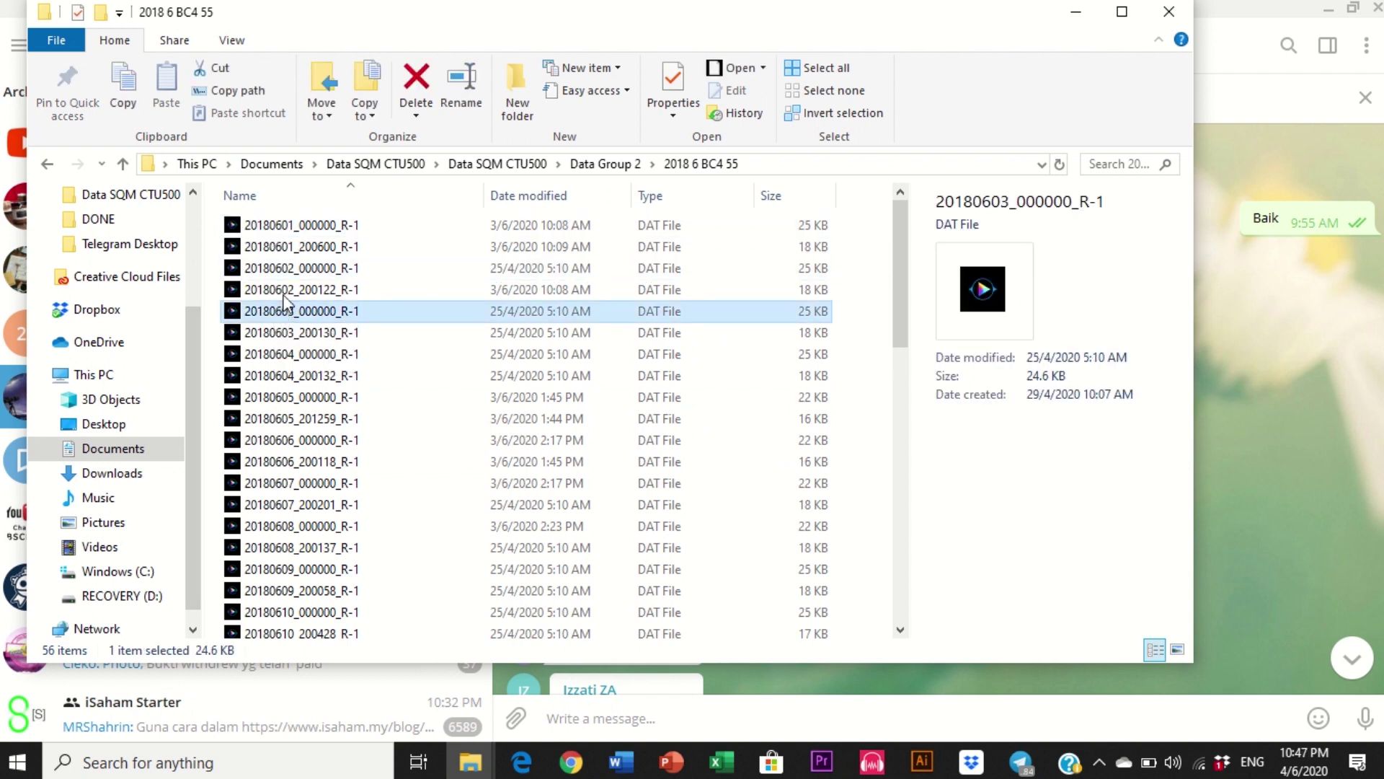
{"action": "left_click", "coordinate": [280, 229]}
{"action": "scroll", "coordinate": [303, 361], "scroll_direction": "down", "scroll_amount": 12}
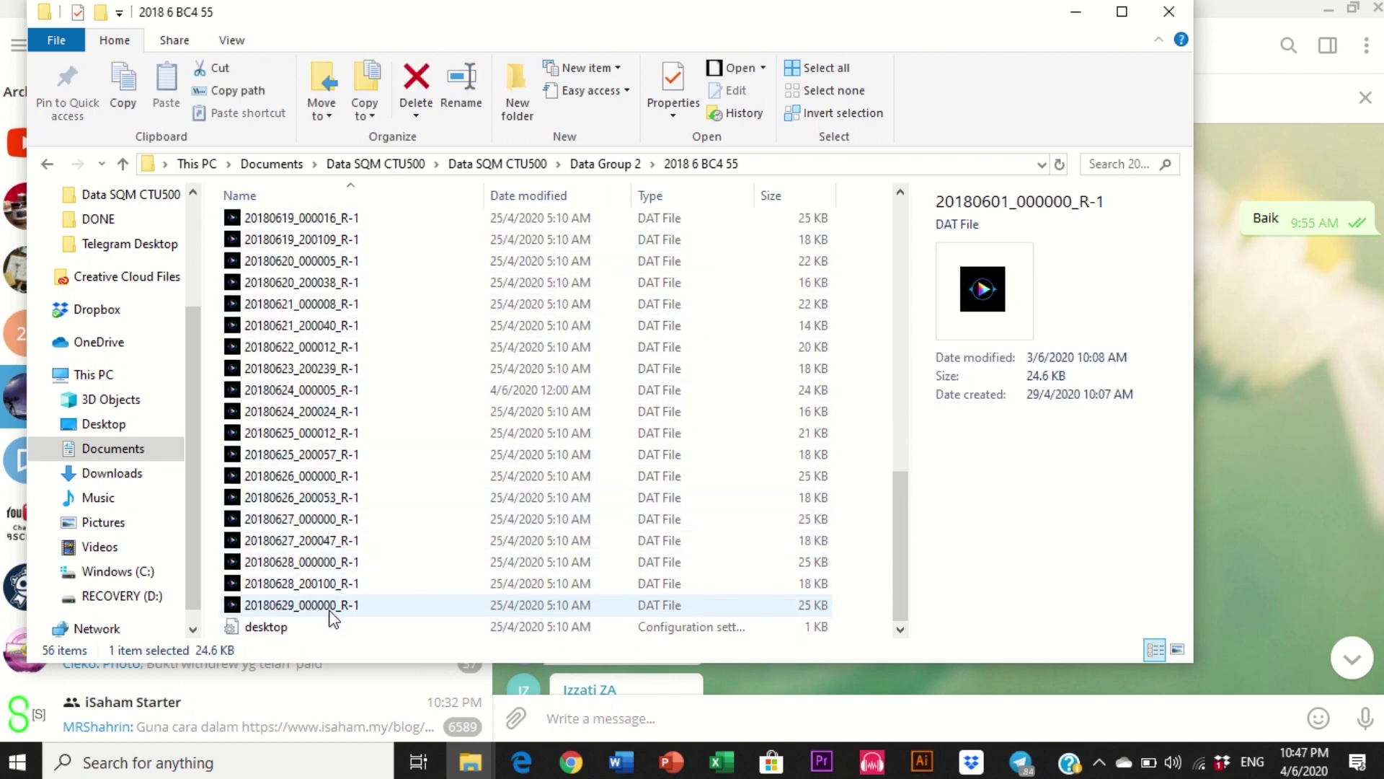
{"action": "left_click", "coordinate": [332, 606], "text": "shift"}
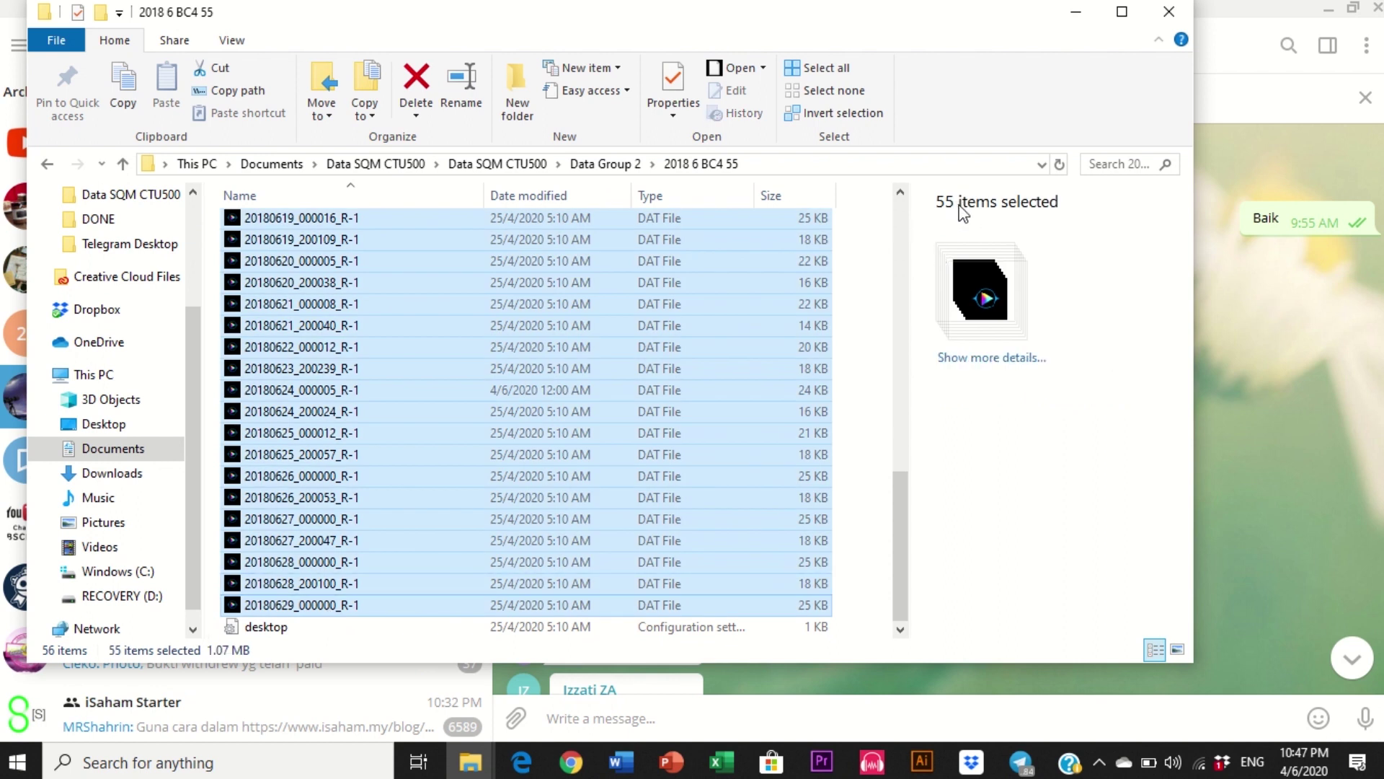
{"action": "left_click", "coordinate": [325, 453]}
{"action": "scroll", "coordinate": [322, 428], "scroll_direction": "up", "scroll_amount": 10}
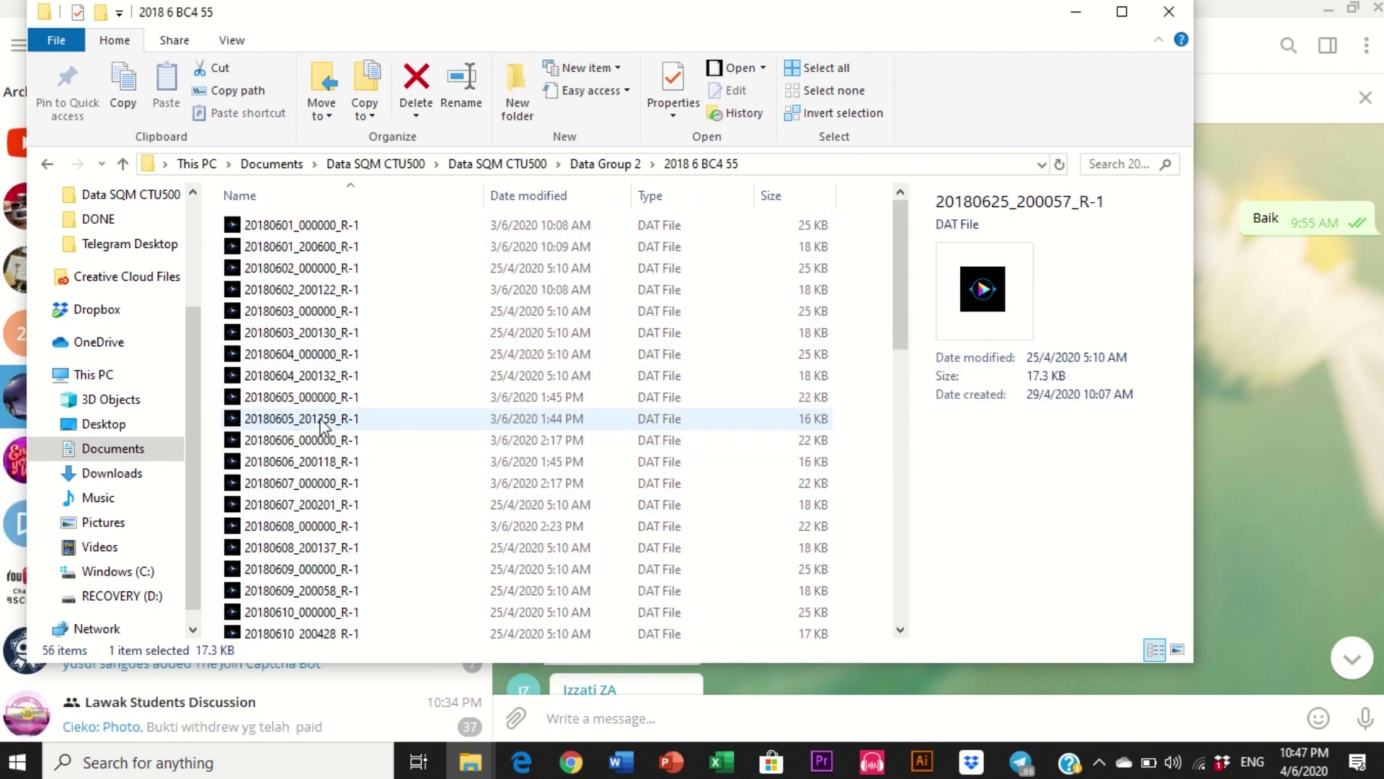
Step: Compare the midnight and evening DAT files for the first dates, from 1 to 5 June 2018
{"action": "left_click", "coordinate": [317, 225]}
{"action": "left_click", "coordinate": [325, 247]}
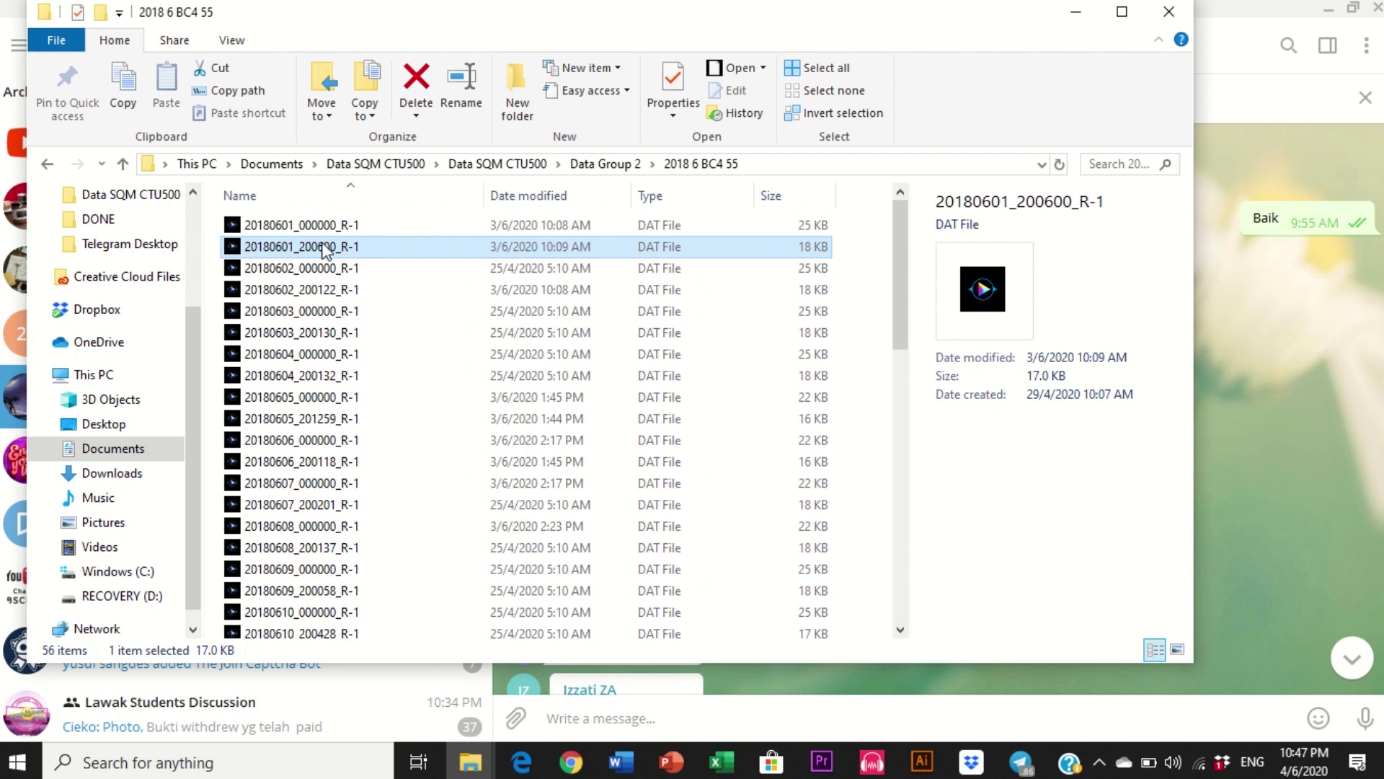
{"action": "key", "text": "Up"}
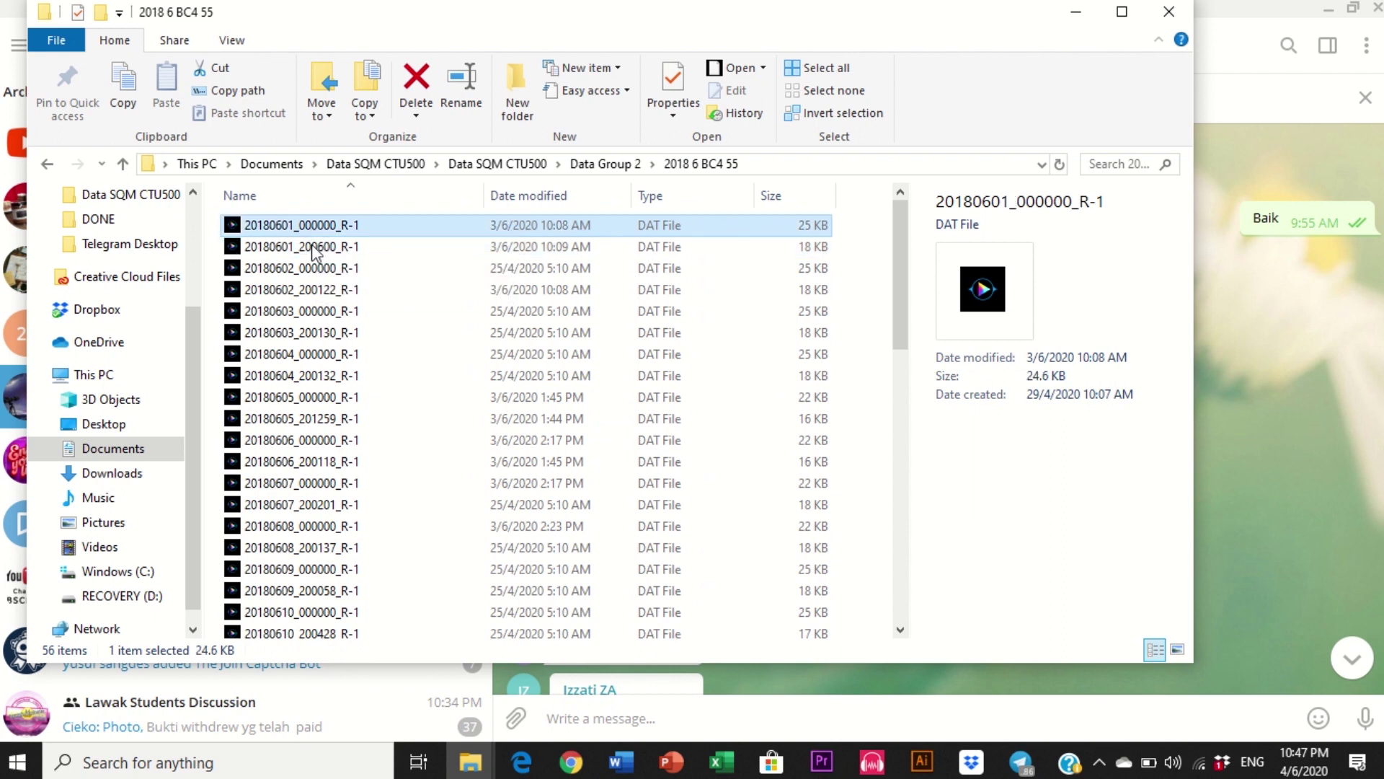
{"action": "left_click", "coordinate": [328, 271]}
{"action": "left_click", "coordinate": [323, 229]}
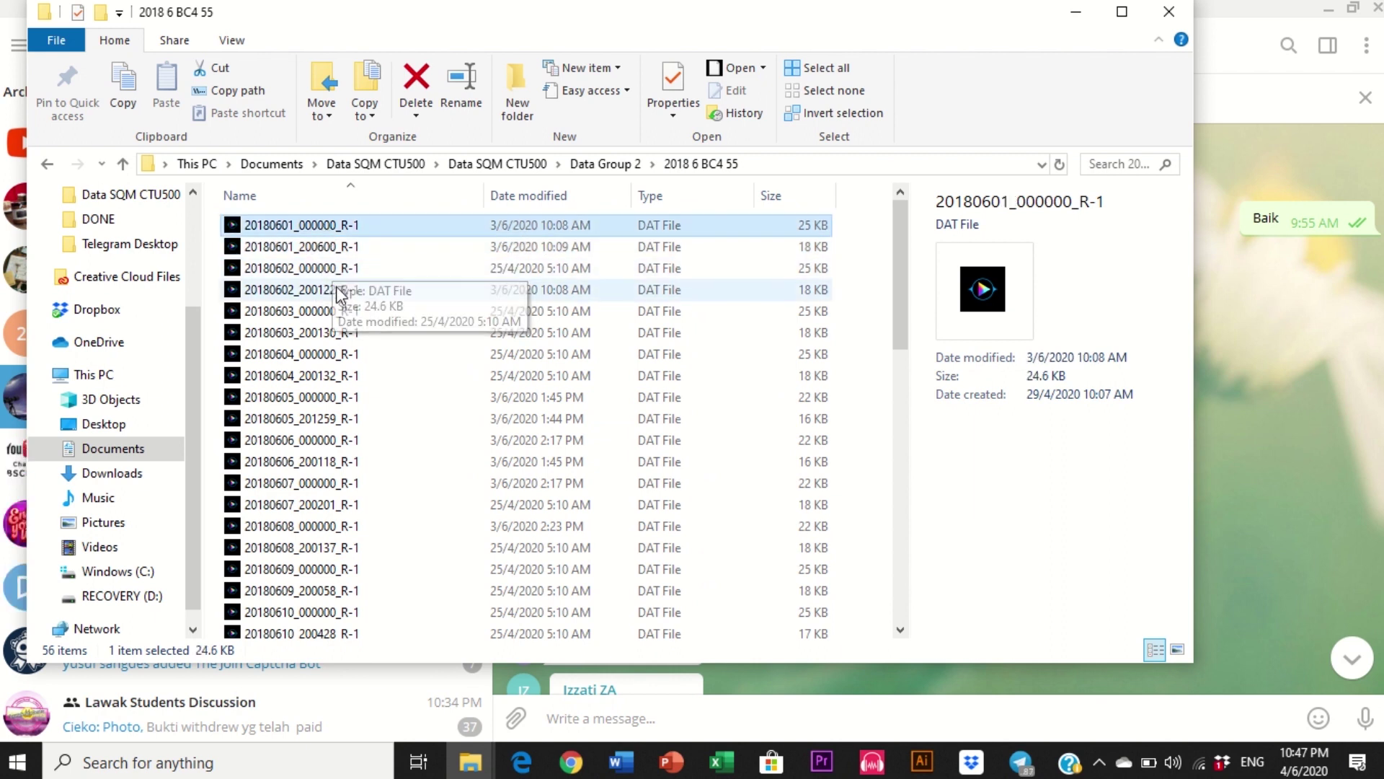
{"action": "left_click", "coordinate": [343, 268]}
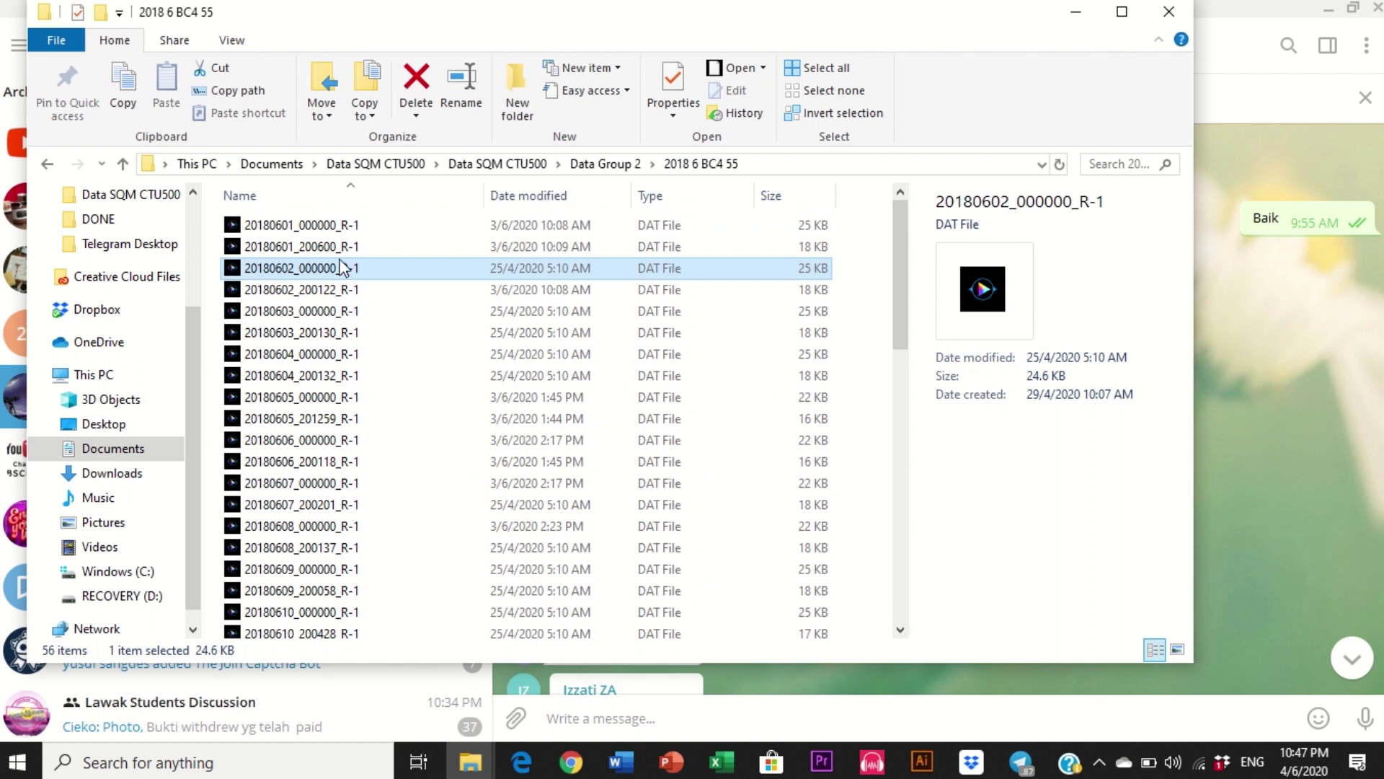
{"action": "left_click", "coordinate": [324, 225]}
{"action": "left_click", "coordinate": [348, 269]}
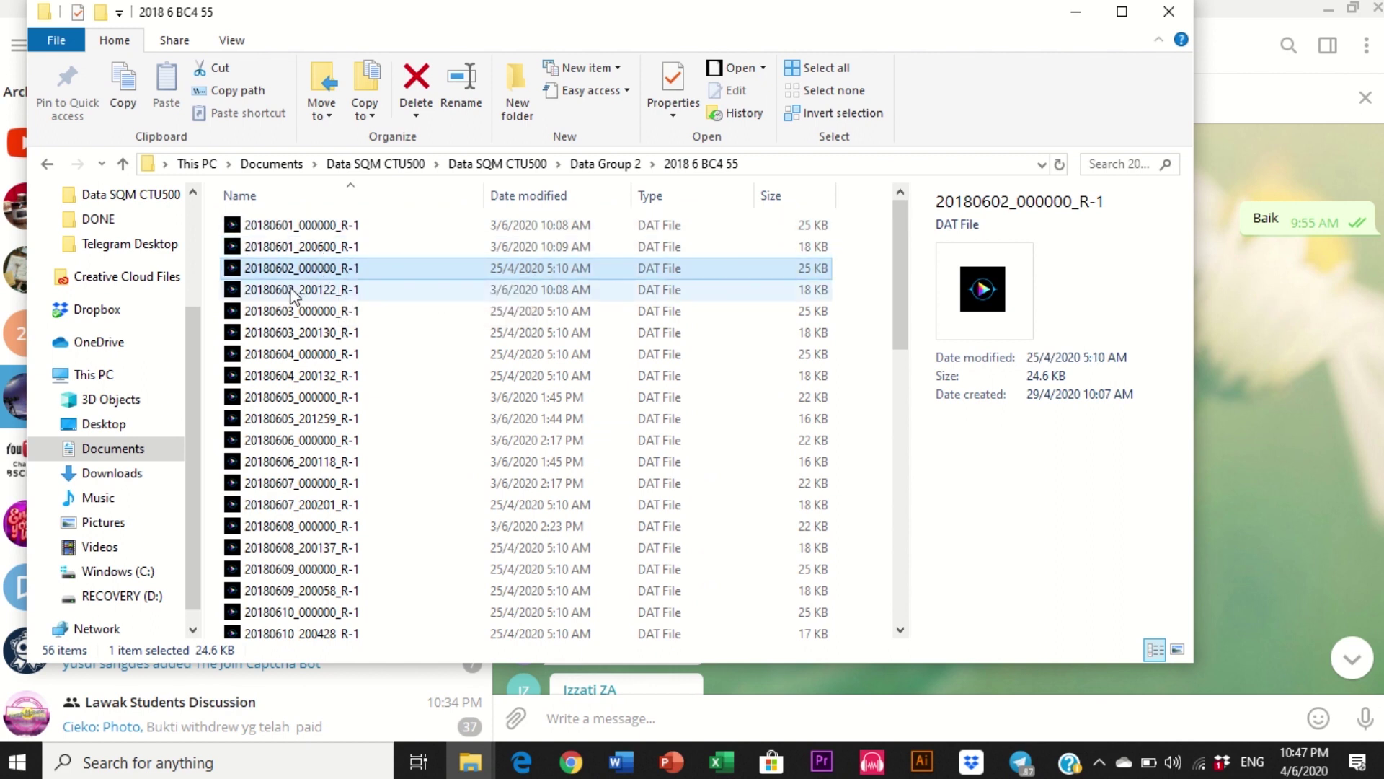
{"action": "left_click", "coordinate": [324, 310]}
{"action": "left_click", "coordinate": [328, 355]}
{"action": "left_click", "coordinate": [344, 397]}
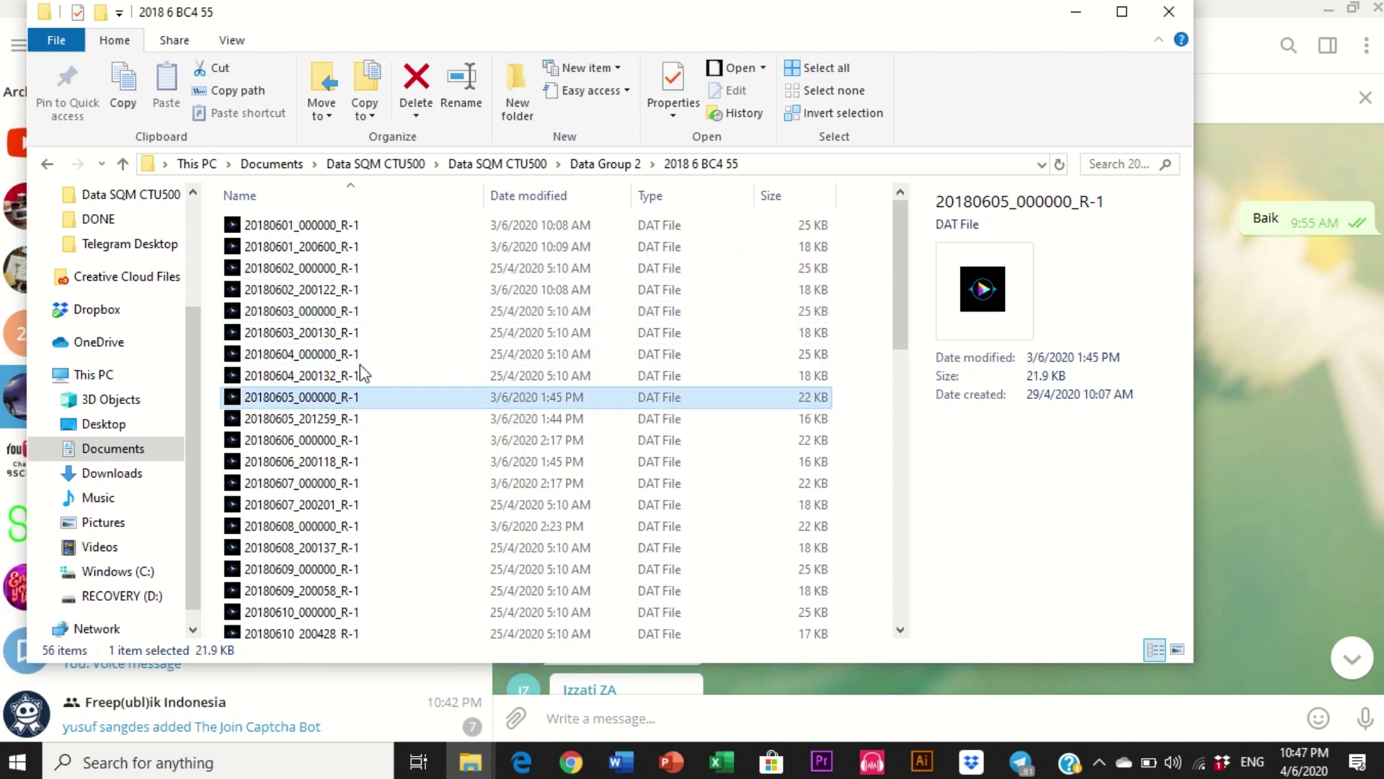
Step: Try to open the 20180601_000000_R-1 DAT file by choosing a different app for it
{"action": "left_click", "coordinate": [721, 762]}
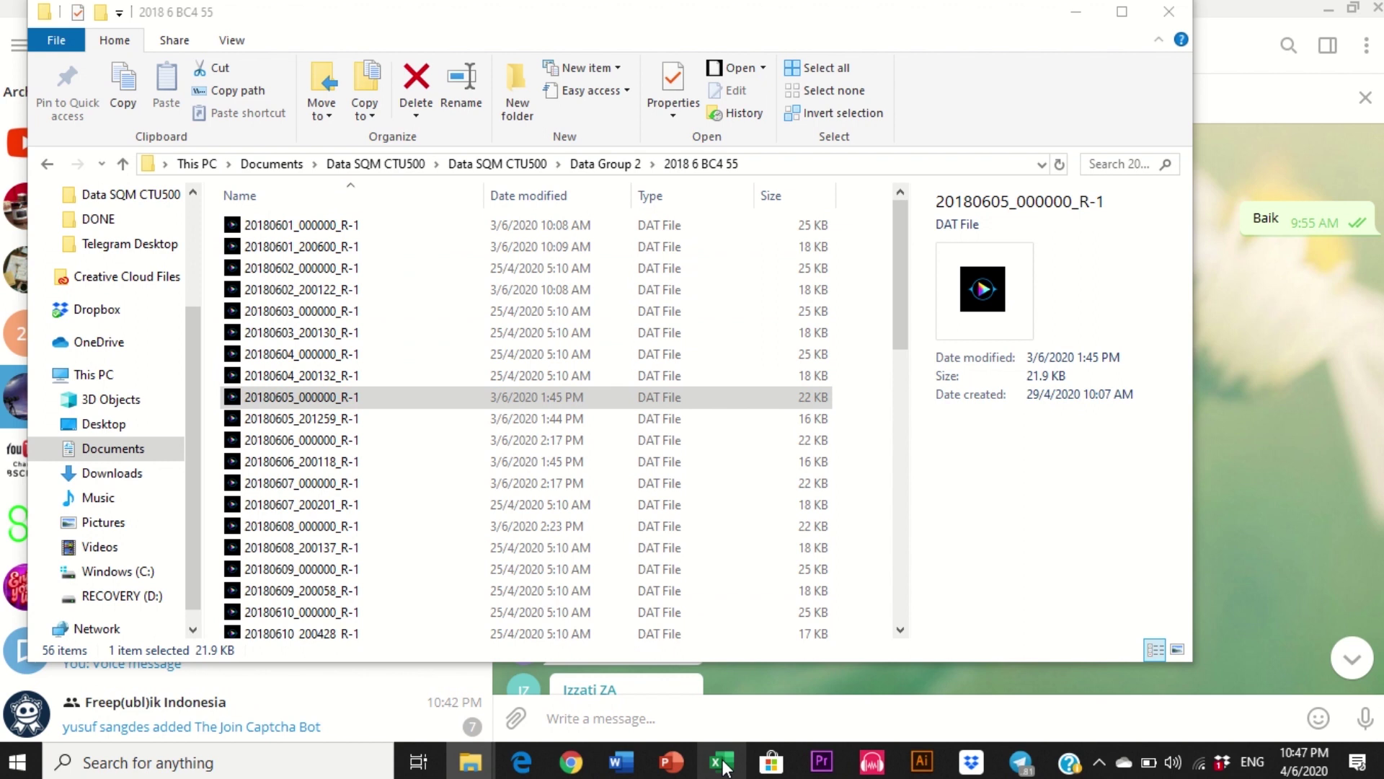
{"action": "left_click", "coordinate": [450, 424]}
{"action": "left_click", "coordinate": [393, 398]}
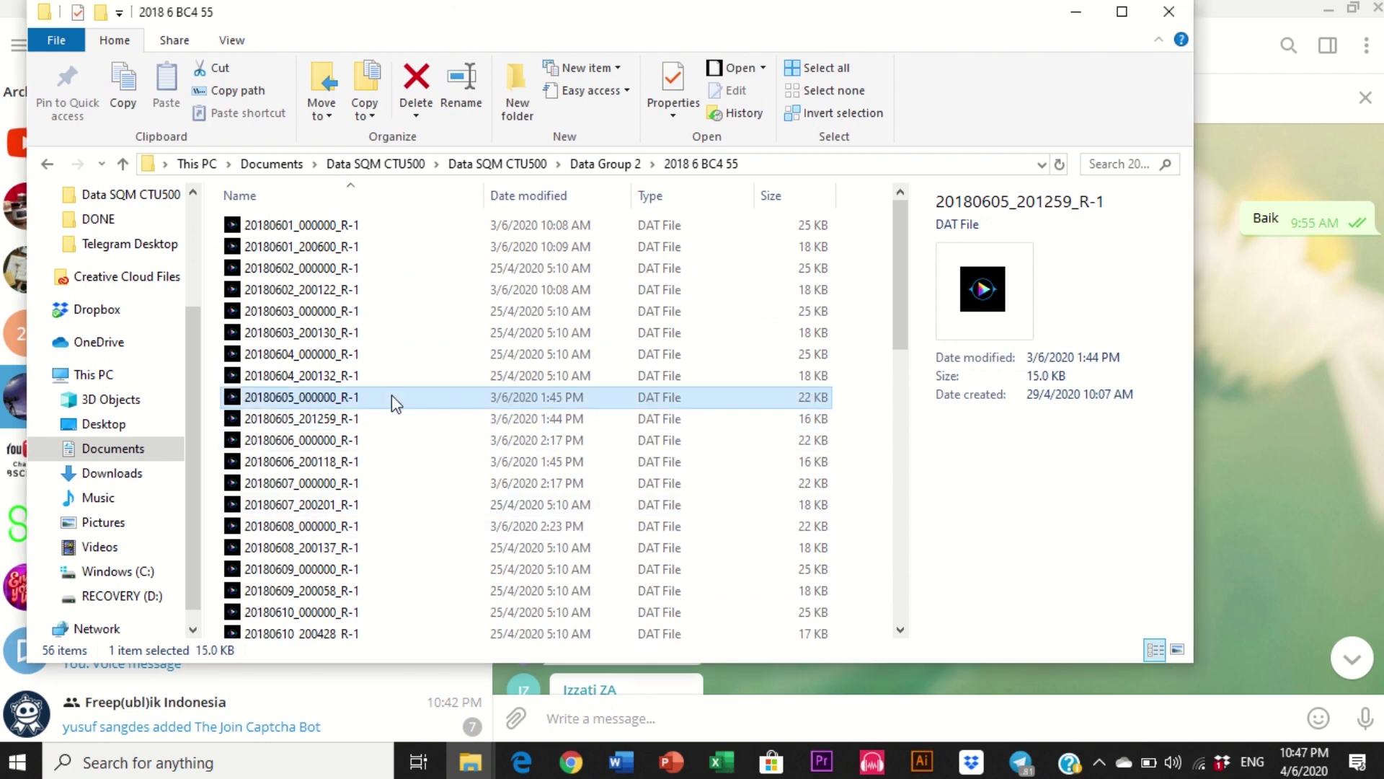
{"action": "left_click", "coordinate": [304, 228]}
{"action": "right_click", "coordinate": [303, 229]}
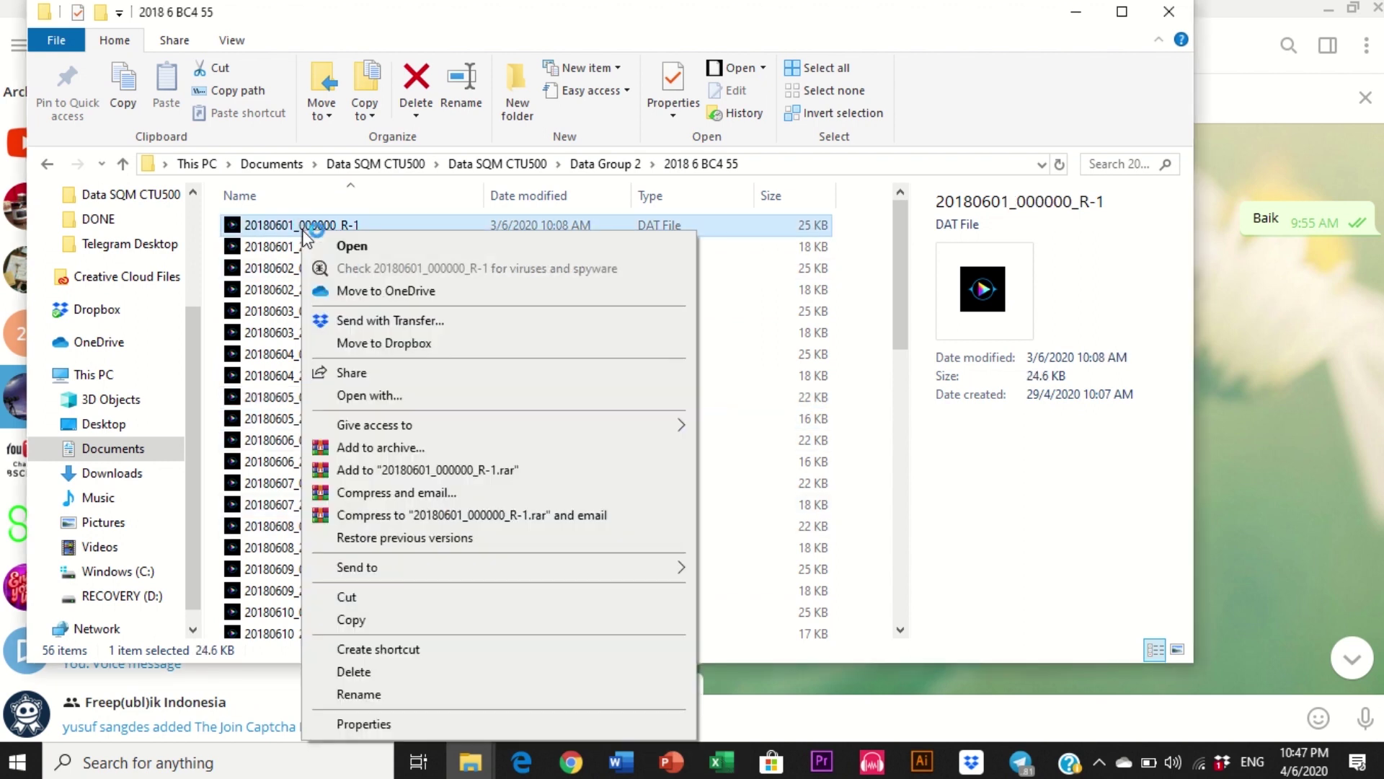
{"action": "left_click", "coordinate": [461, 395]}
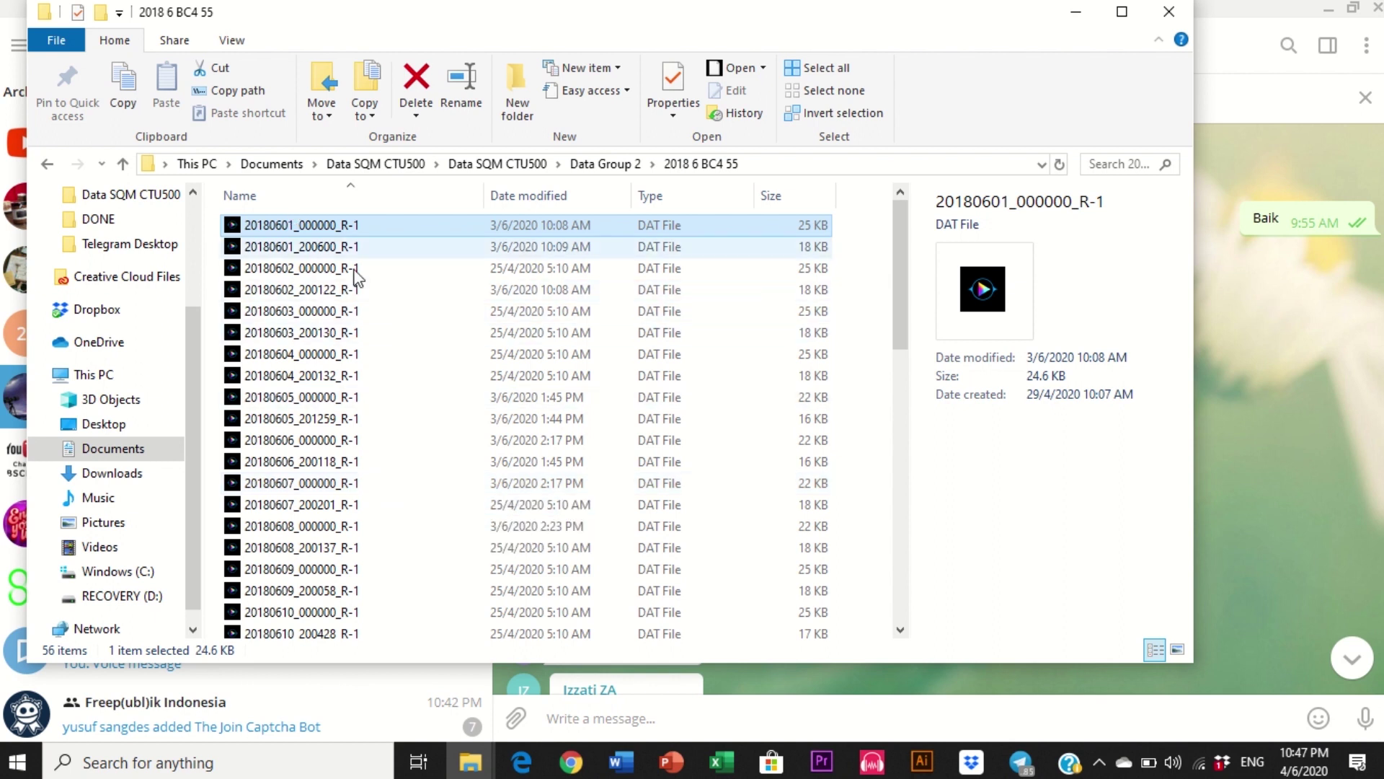
{"action": "right_click", "coordinate": [346, 228]}
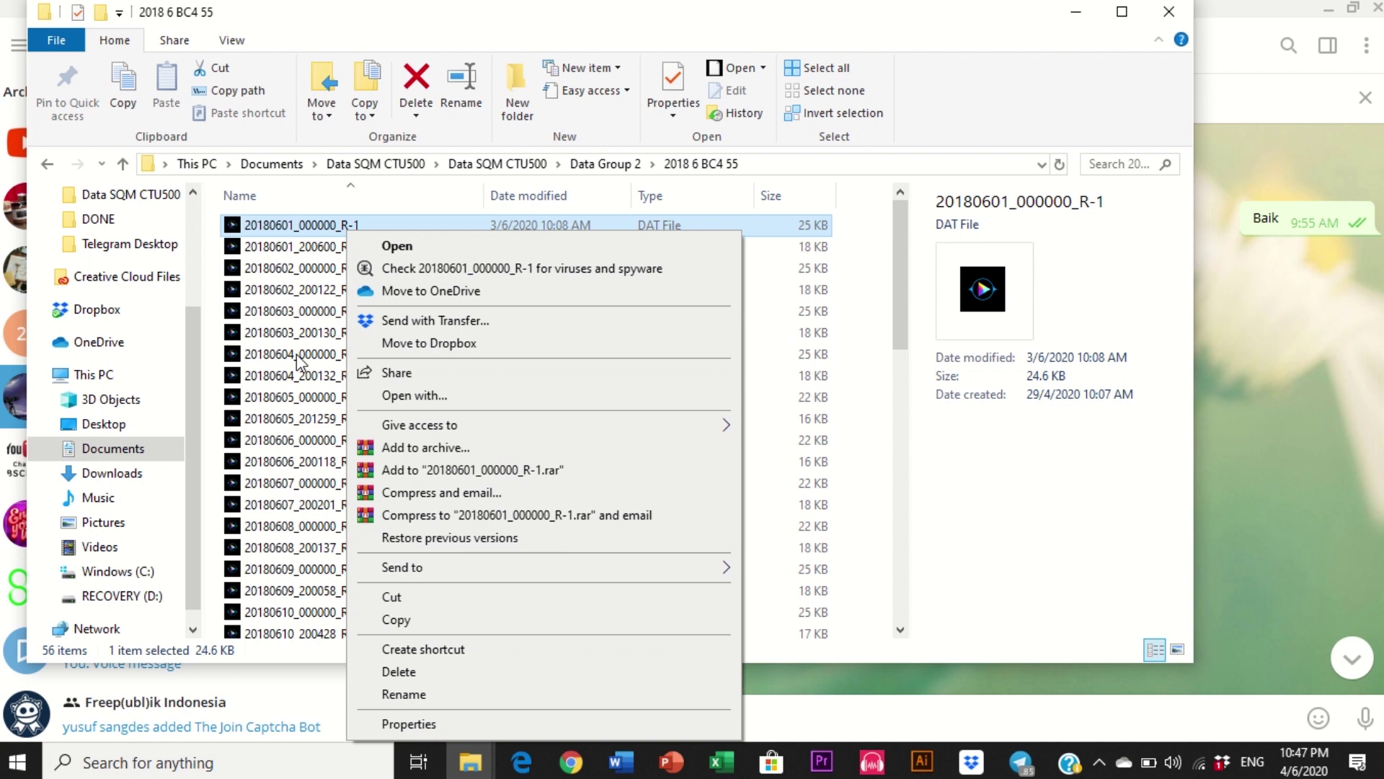
{"action": "left_click", "coordinate": [431, 404]}
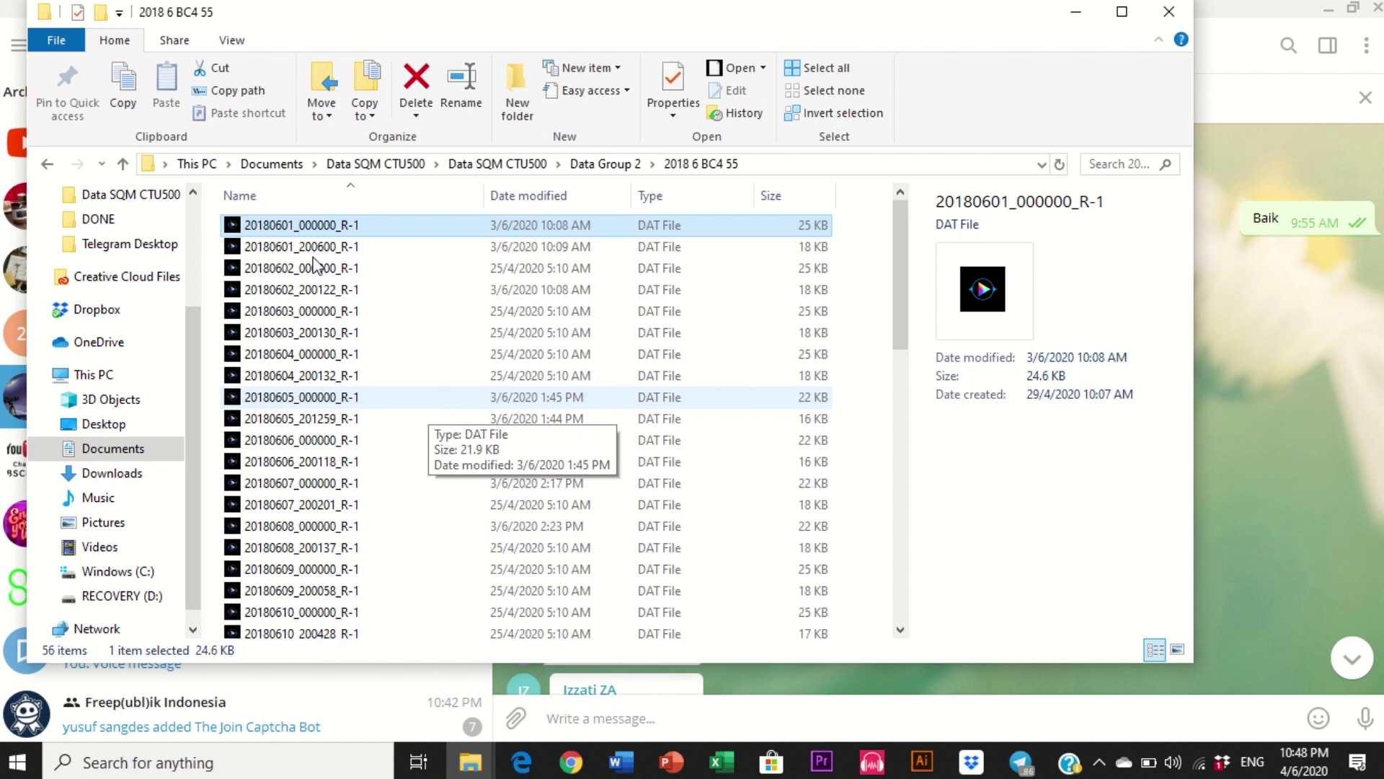
{"action": "double_click", "coordinate": [477, 400]}
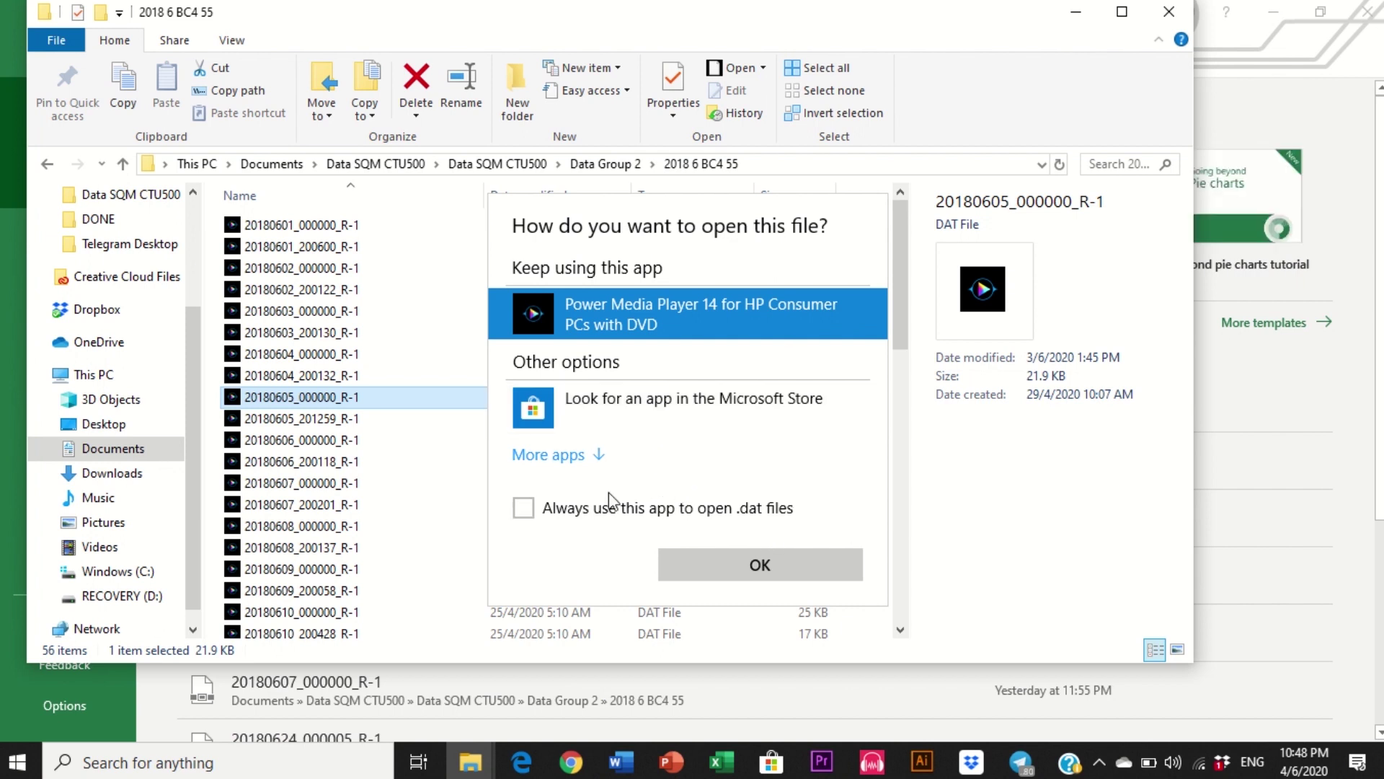
{"action": "left_click", "coordinate": [955, 505]}
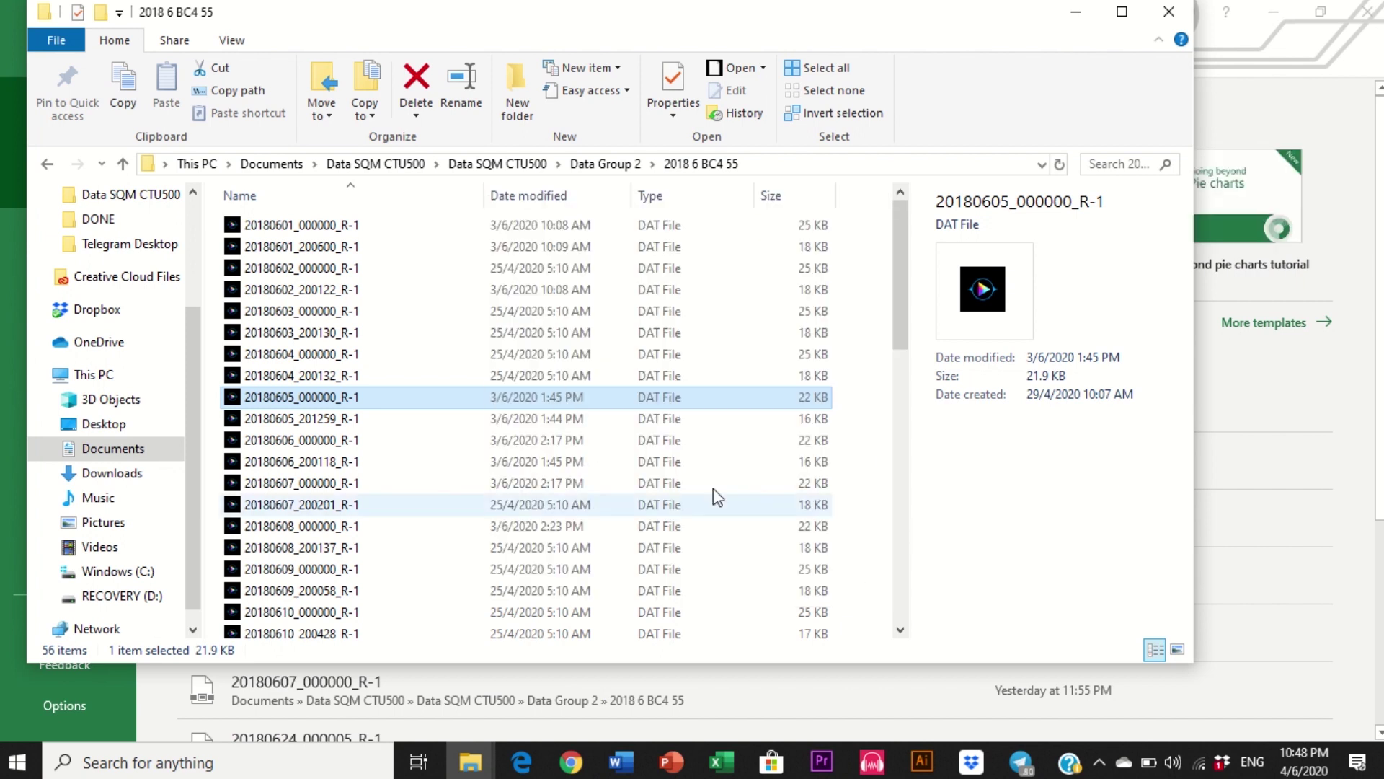
Step: Switch to Excel and create a blank workbook
{"action": "left_click", "coordinate": [426, 228]}
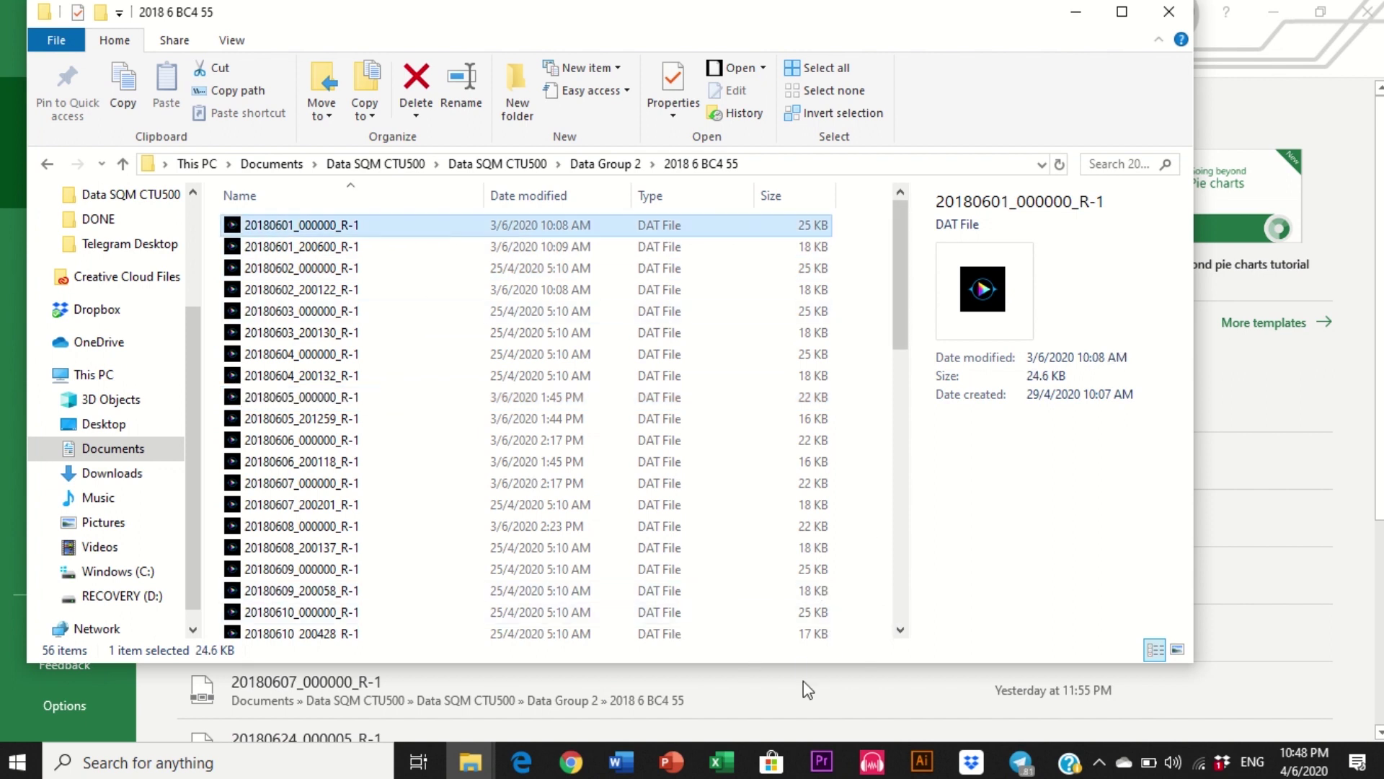
{"action": "left_click", "coordinate": [719, 757]}
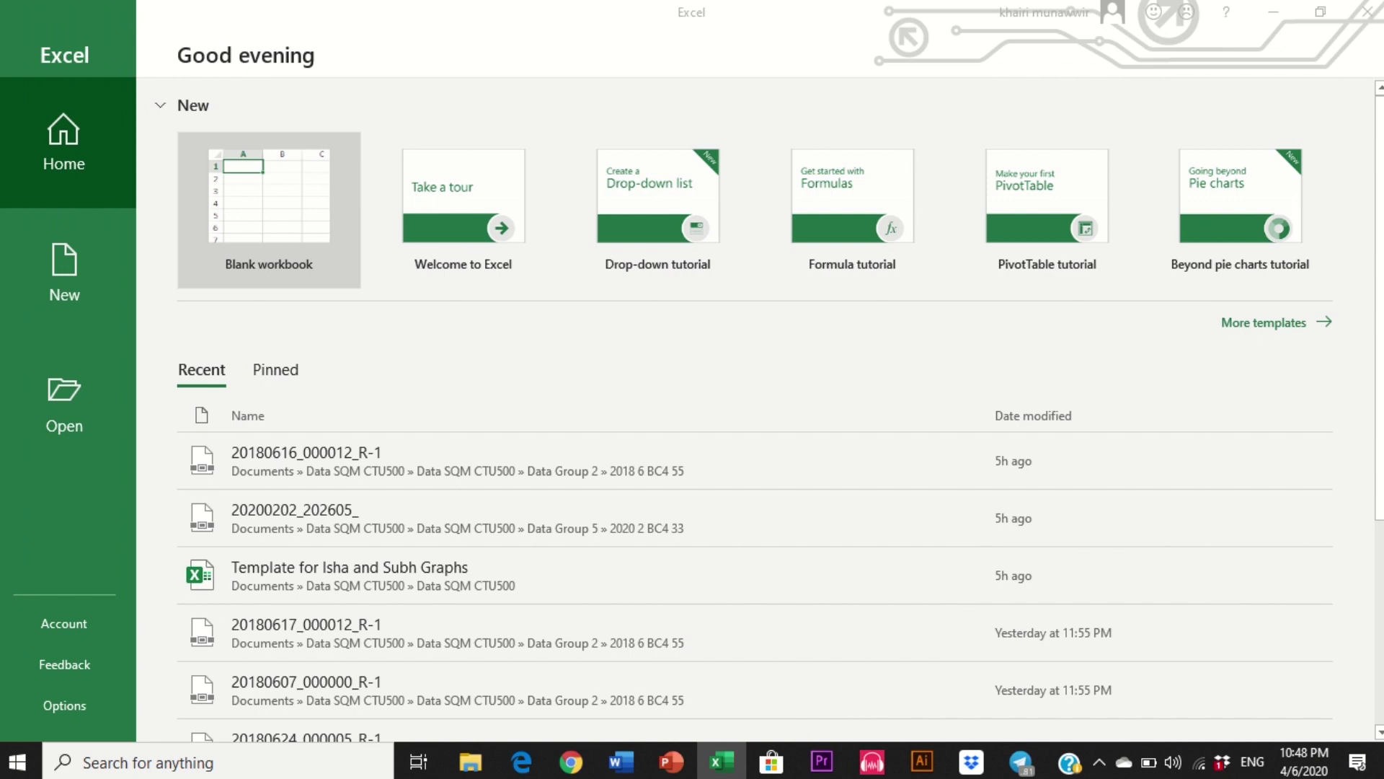
{"action": "left_click", "coordinate": [279, 217]}
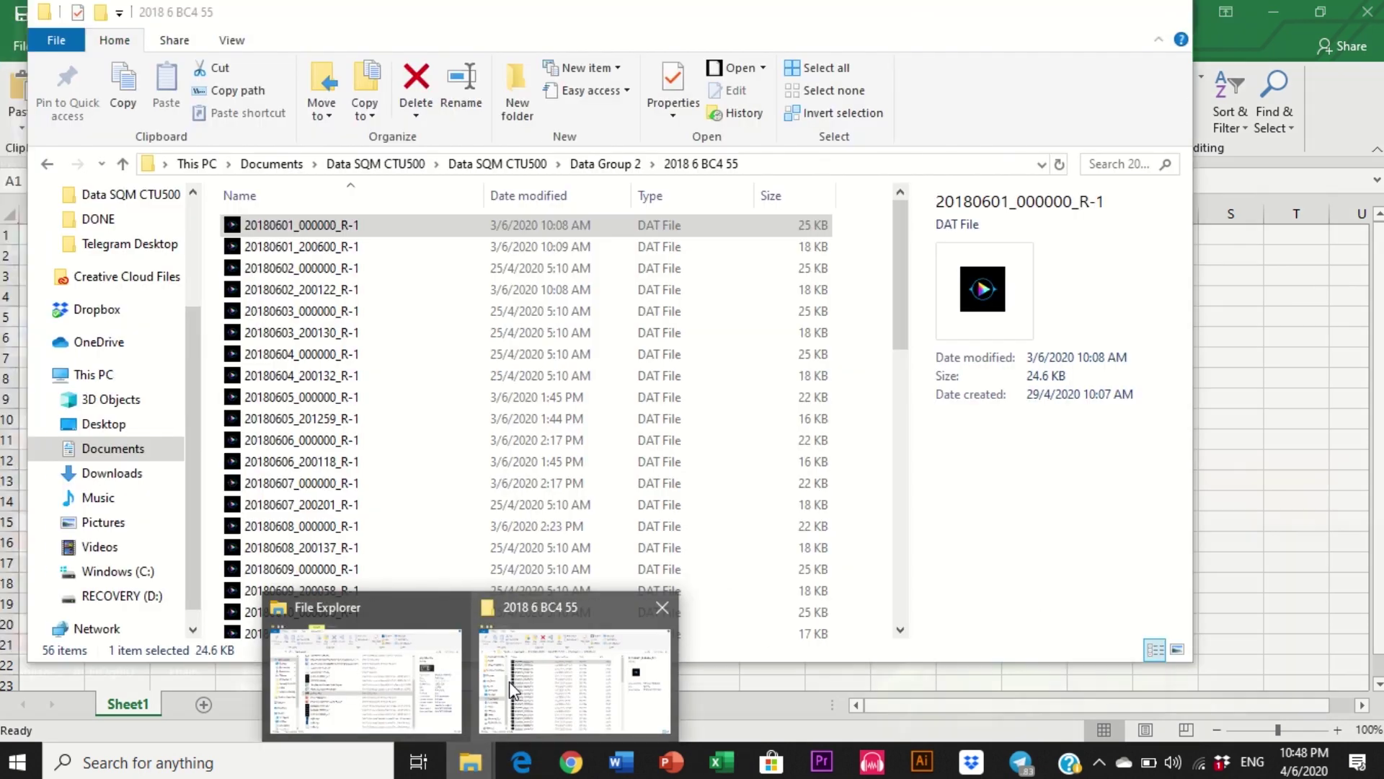
Step: Open the DAT file 20180624_000005_R-1 from the 2018 6 BC4 55 folder in Excel
{"action": "left_click", "coordinate": [509, 682]}
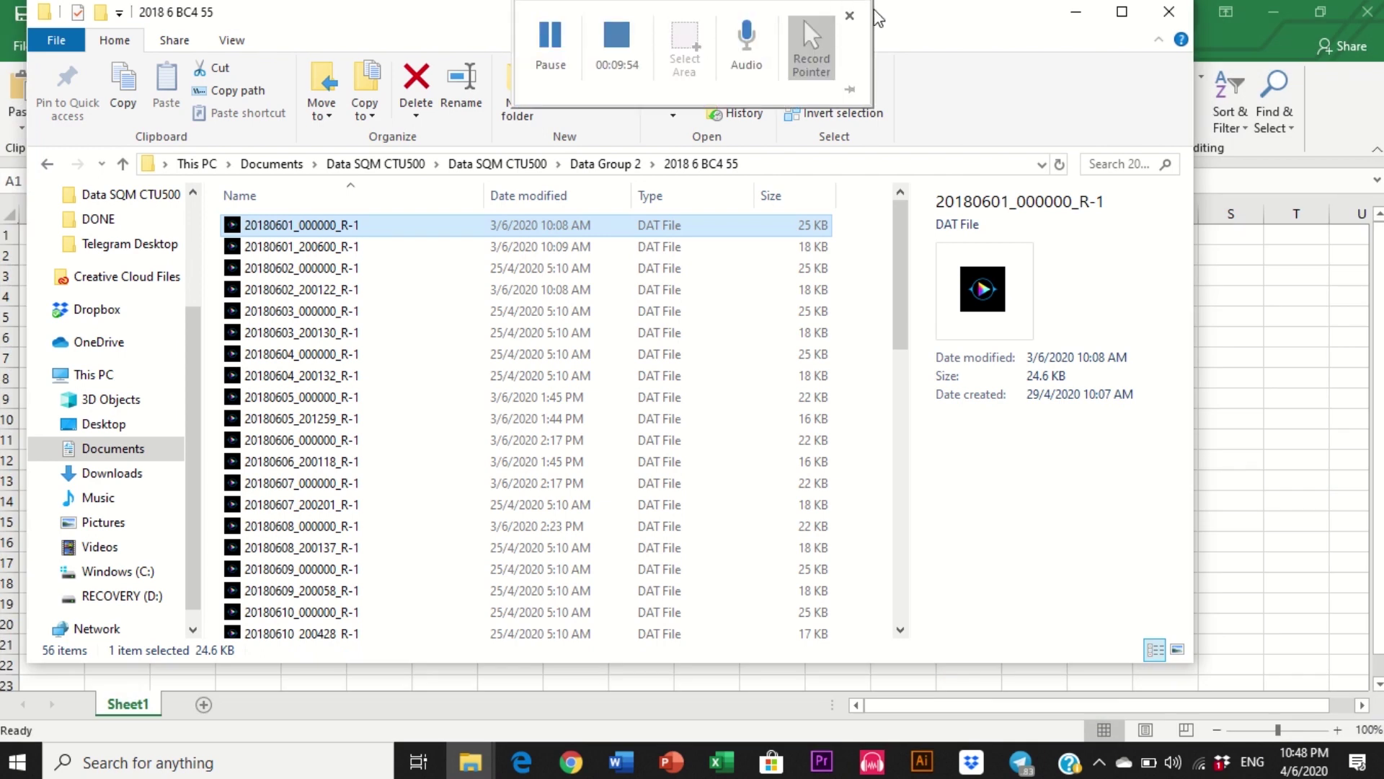
{"action": "left_click_drag", "start_coordinate": [915, 17], "coordinate": [1075, 47]}
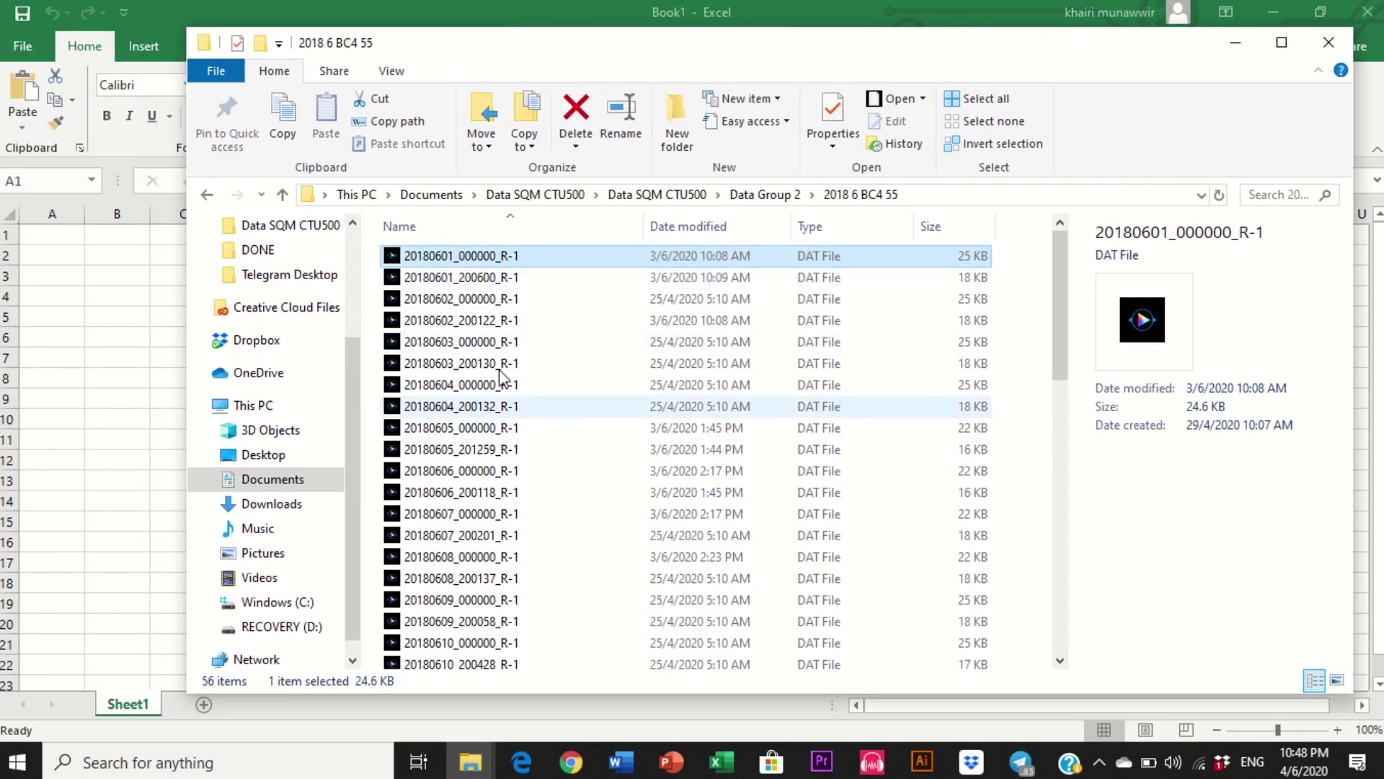
{"action": "scroll", "coordinate": [555, 418], "scroll_direction": "down", "scroll_amount": 9}
{"action": "scroll", "coordinate": [517, 603], "scroll_direction": "down", "scroll_amount": 2}
{"action": "left_click", "coordinate": [469, 506]}
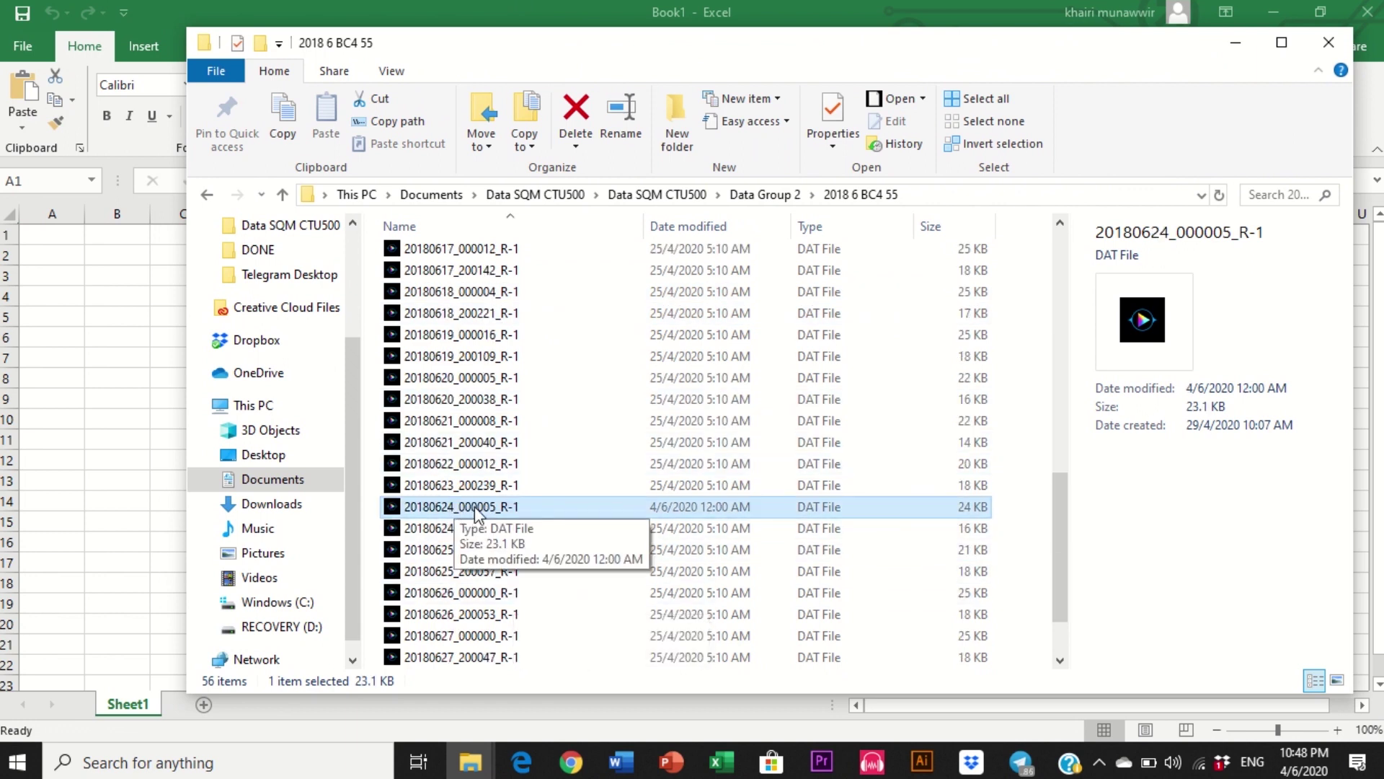
{"action": "left_click_drag", "start_coordinate": [65, 248], "coordinate": [68, 252]}
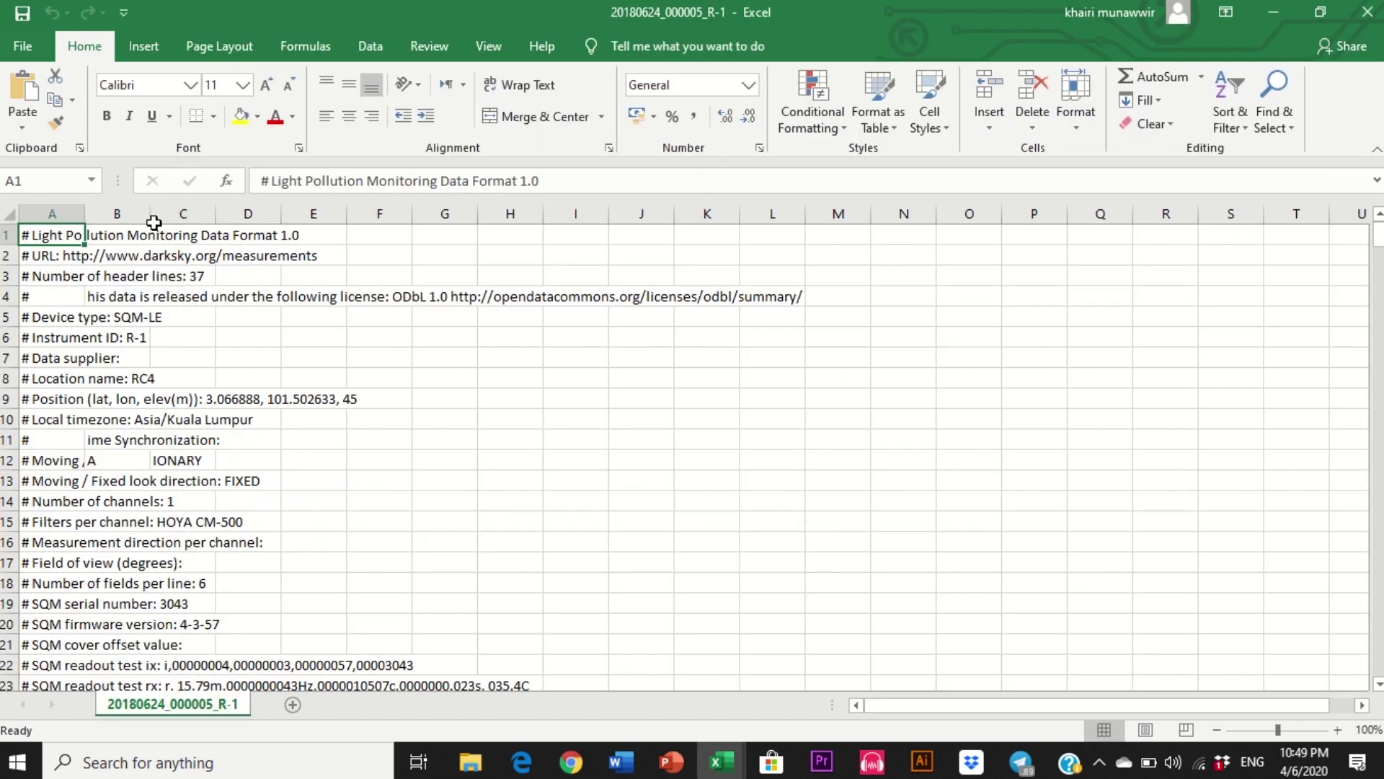
Step: Read through the file's header lines and column headings down to the first measurement rows
{"action": "left_click", "coordinate": [51, 318]}
{"action": "mouse_move", "coordinate": [508, 16]}
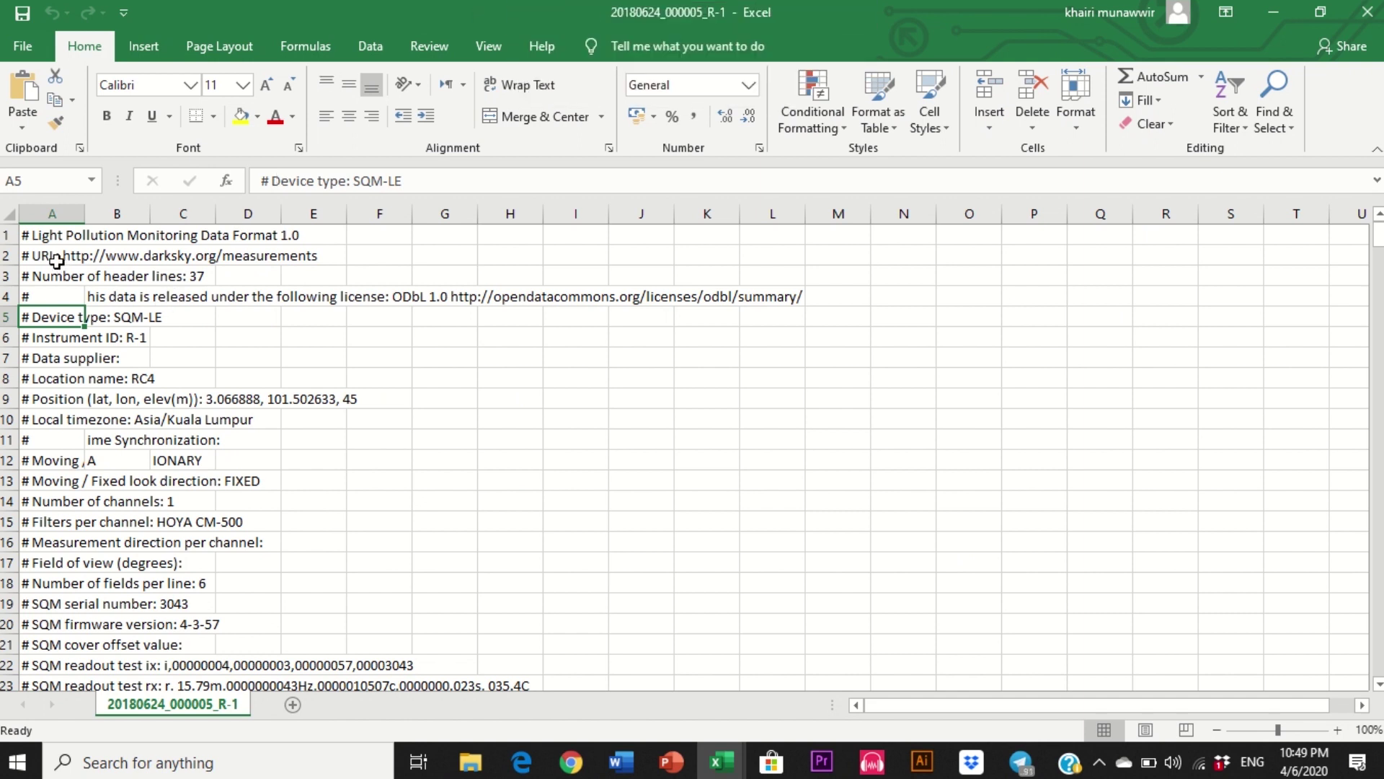
{"action": "scroll", "coordinate": [90, 380], "scroll_direction": "down", "scroll_amount": 2}
{"action": "scroll", "coordinate": [91, 380], "scroll_direction": "up", "scroll_amount": 1}
{"action": "scroll", "coordinate": [90, 380], "scroll_direction": "up", "scroll_amount": 1}
{"action": "scroll", "coordinate": [455, 368], "scroll_direction": "down", "scroll_amount": 4}
{"action": "scroll", "coordinate": [348, 457], "scroll_direction": "down", "scroll_amount": 4}
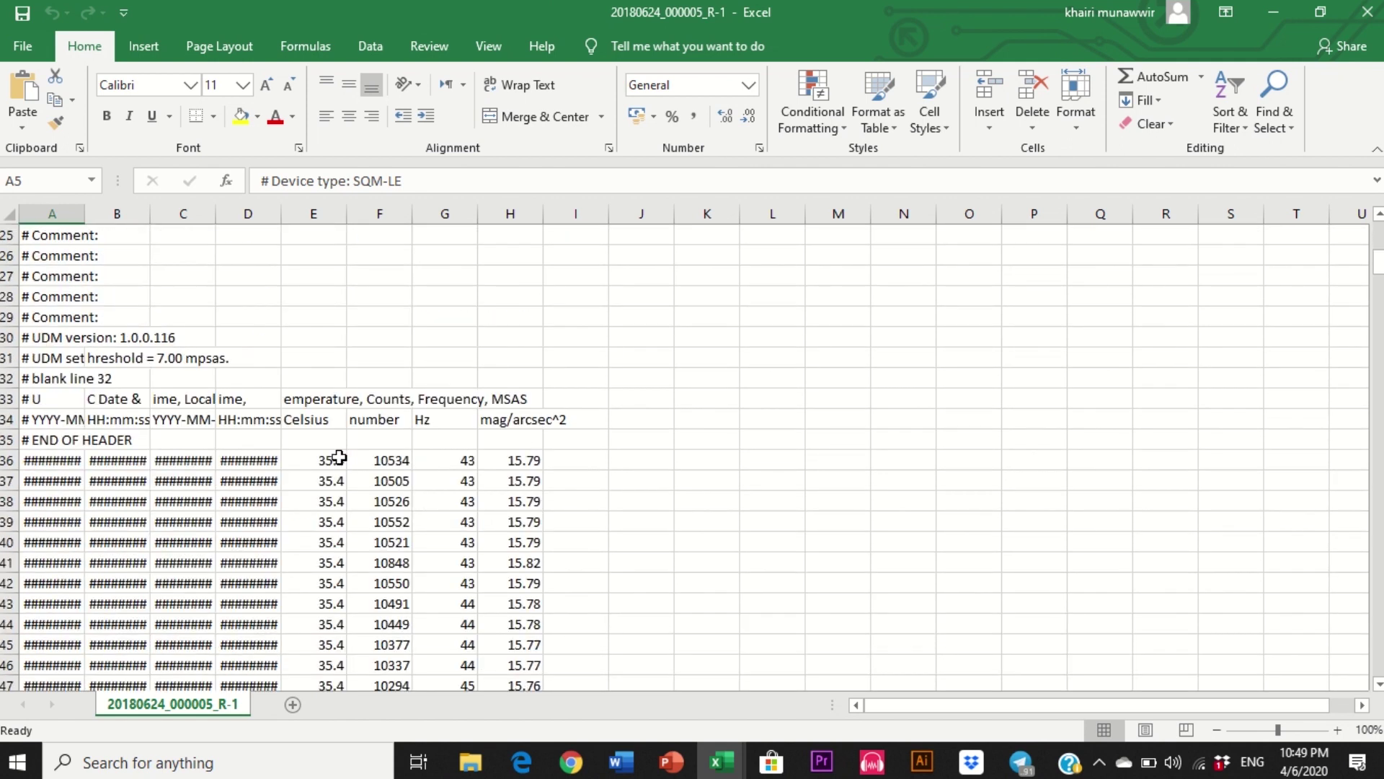
{"action": "scroll", "coordinate": [303, 465], "scroll_direction": "down", "scroll_amount": 2}
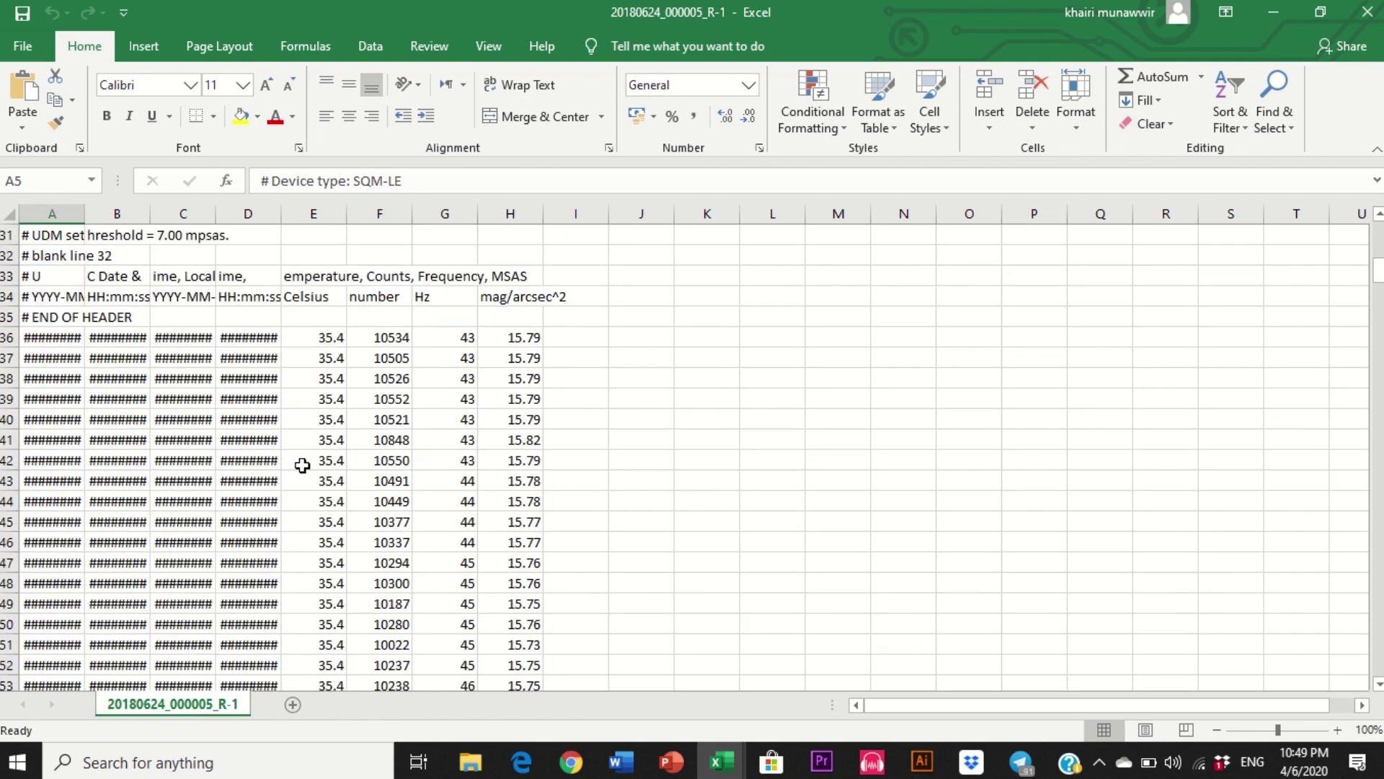
Step: Examine the date entries in column A from row 36 down
{"action": "left_click", "coordinate": [40, 341]}
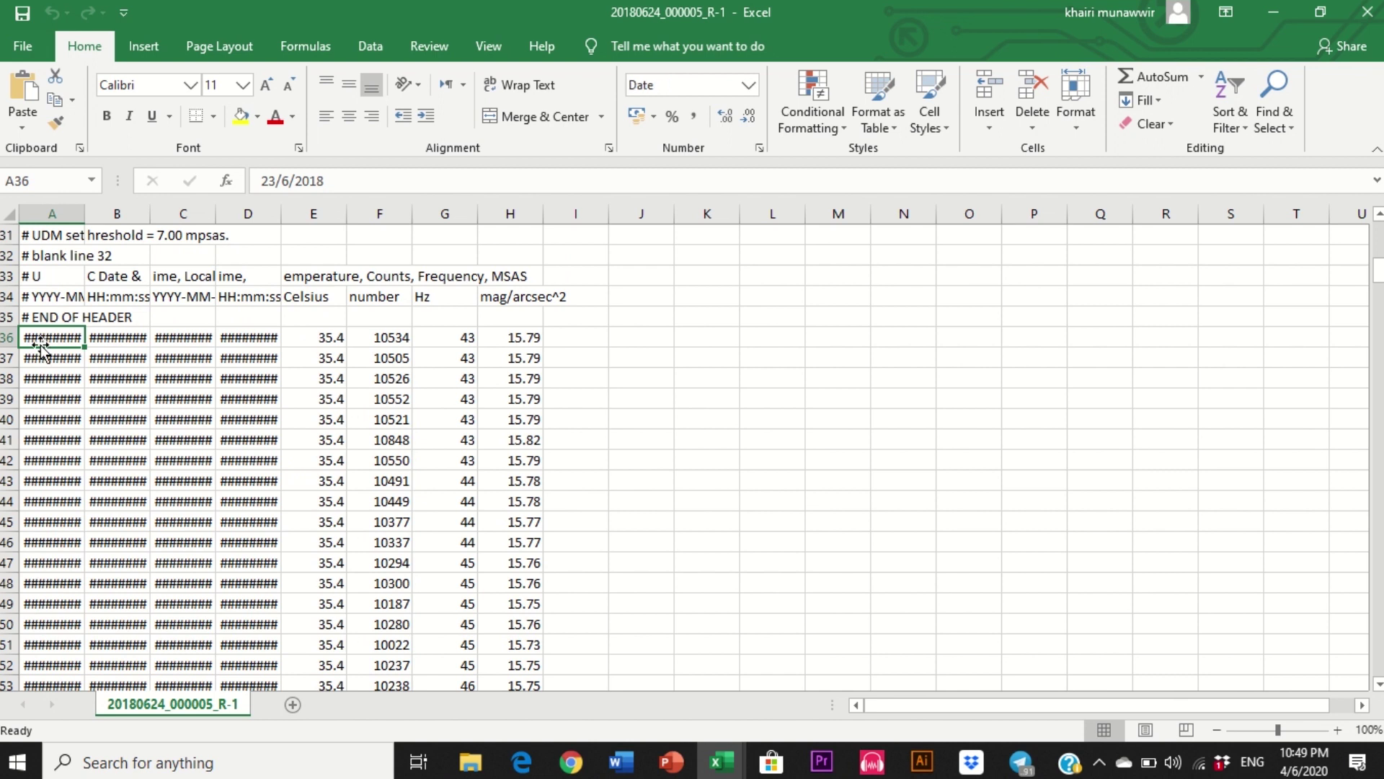
{"action": "left_click", "coordinate": [42, 364]}
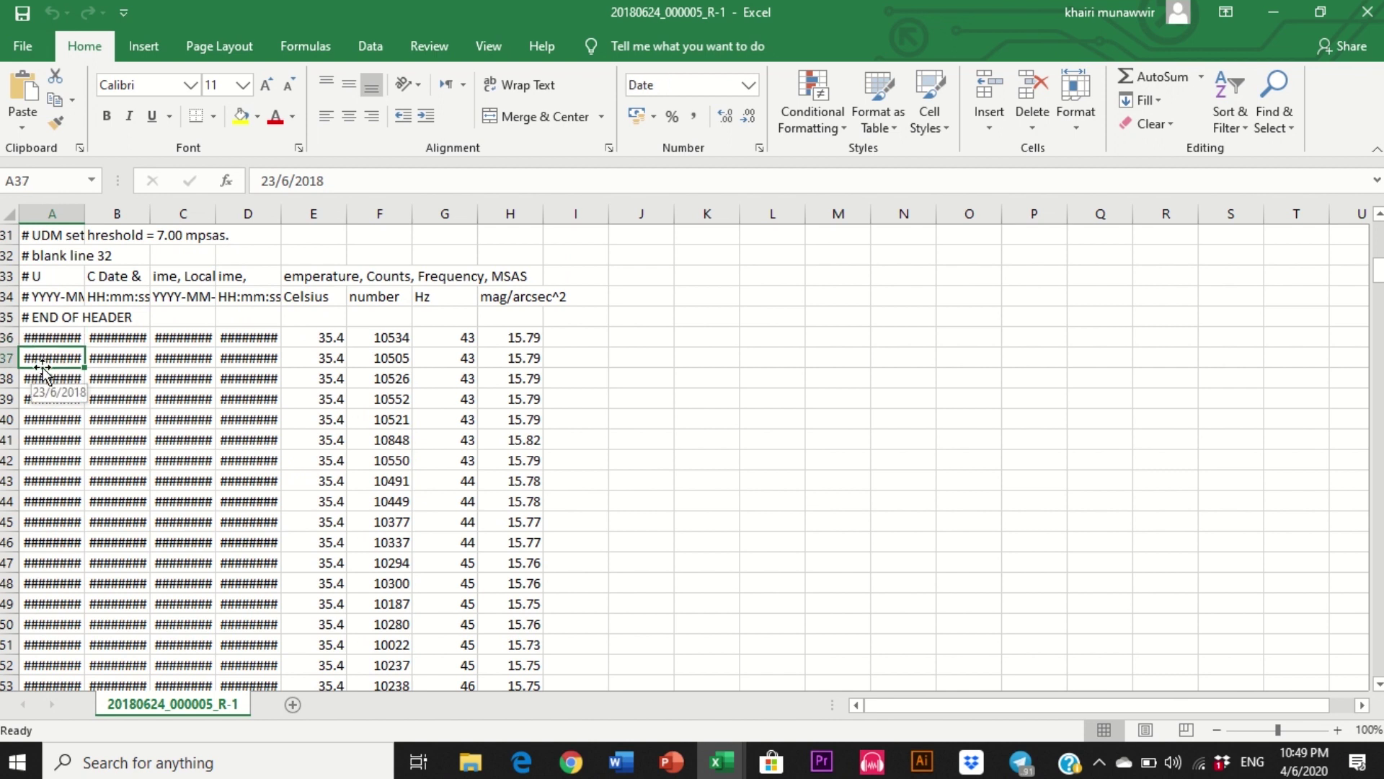
{"action": "left_click_drag", "start_coordinate": [40, 339], "coordinate": [25, 618]}
{"action": "left_click", "coordinate": [705, 414]}
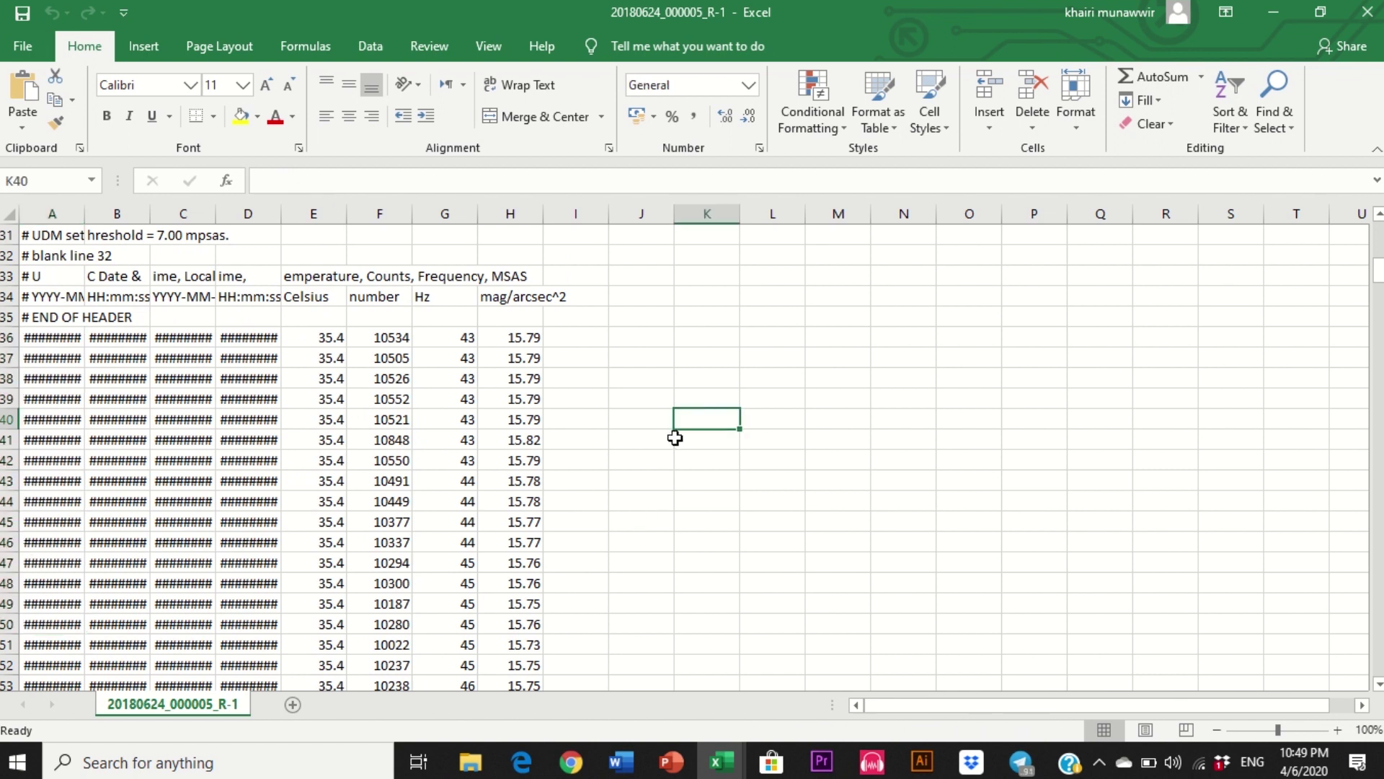
Step: Open the DAT file 20180615_000000_R-1 from the 2018 6 BC4 55 folder in Excel
{"action": "mouse_move", "coordinate": [1367, 7]}
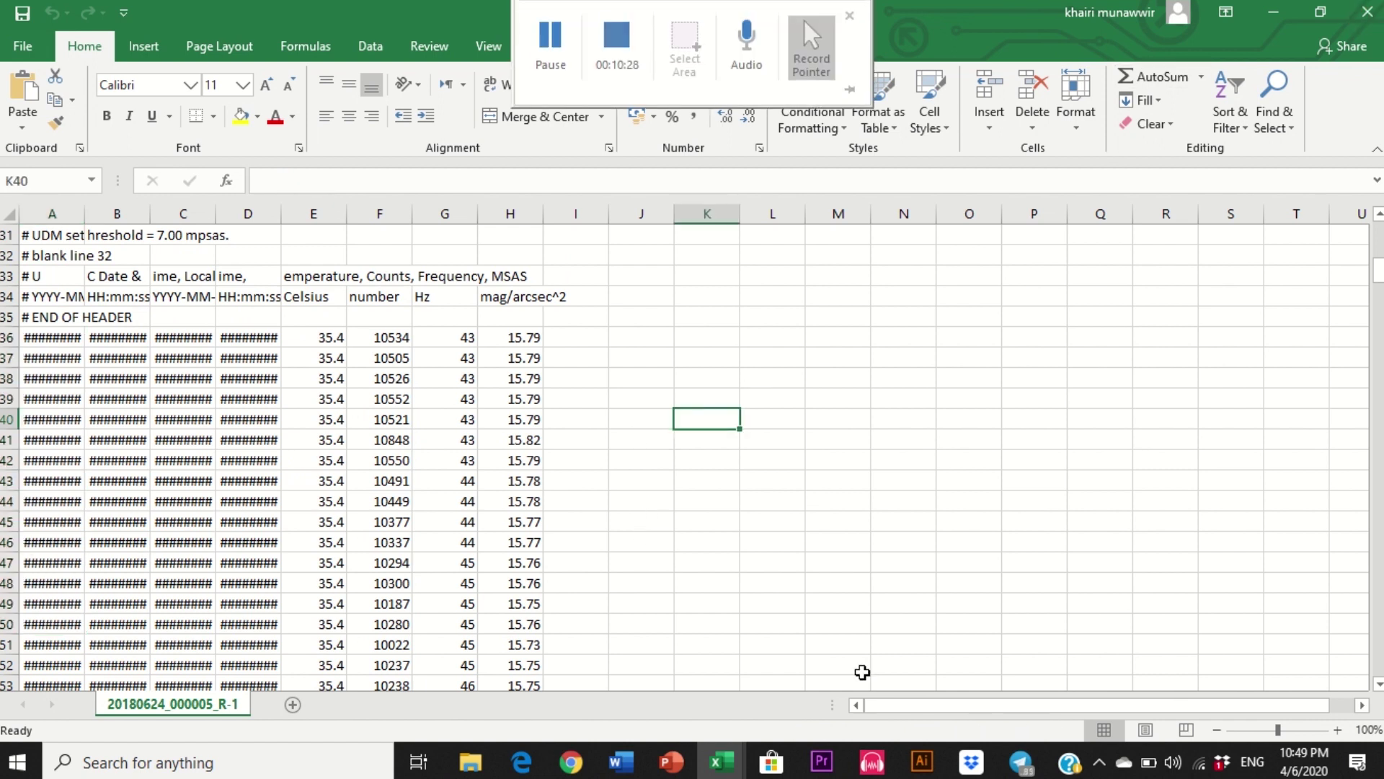
{"action": "mouse_move", "coordinate": [470, 762]}
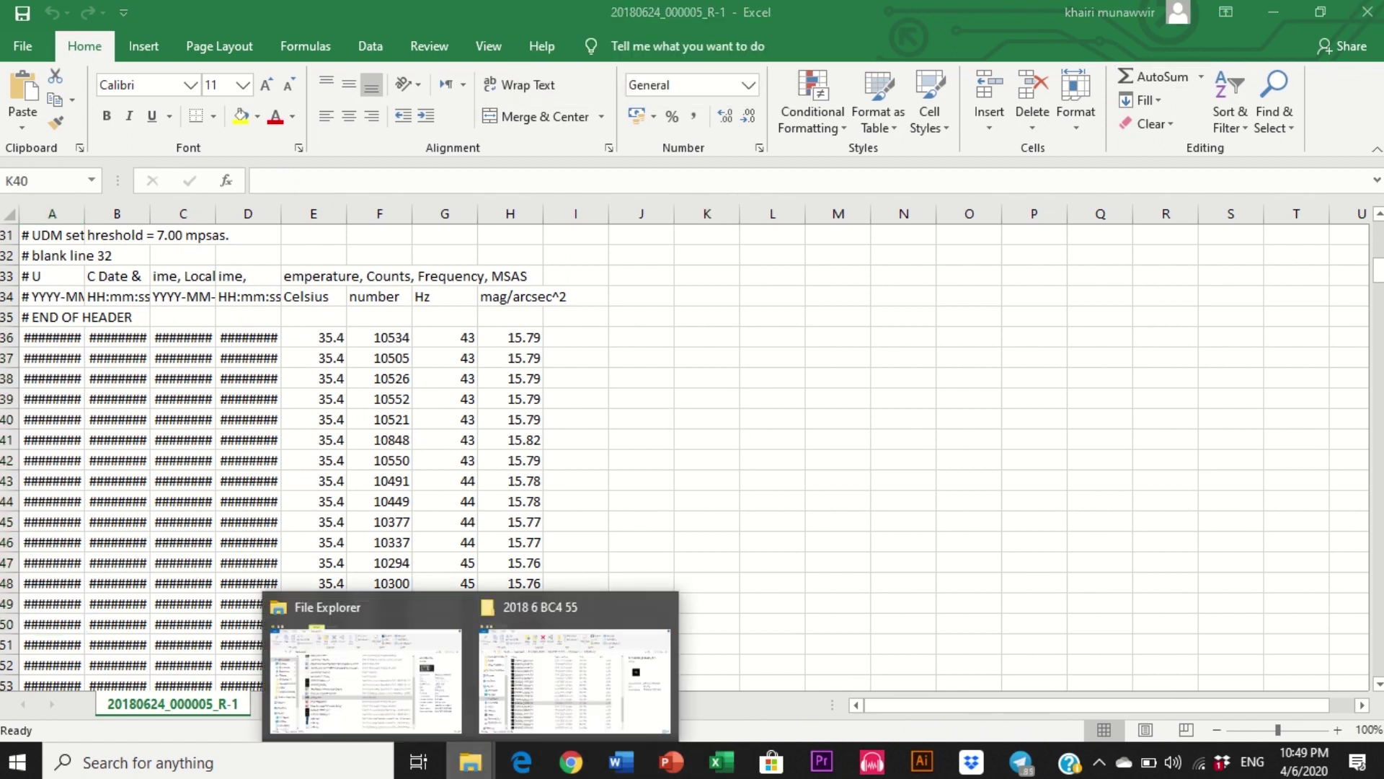
{"action": "left_click", "coordinate": [566, 690]}
{"action": "scroll", "coordinate": [550, 596], "scroll_direction": "down", "scroll_amount": 2}
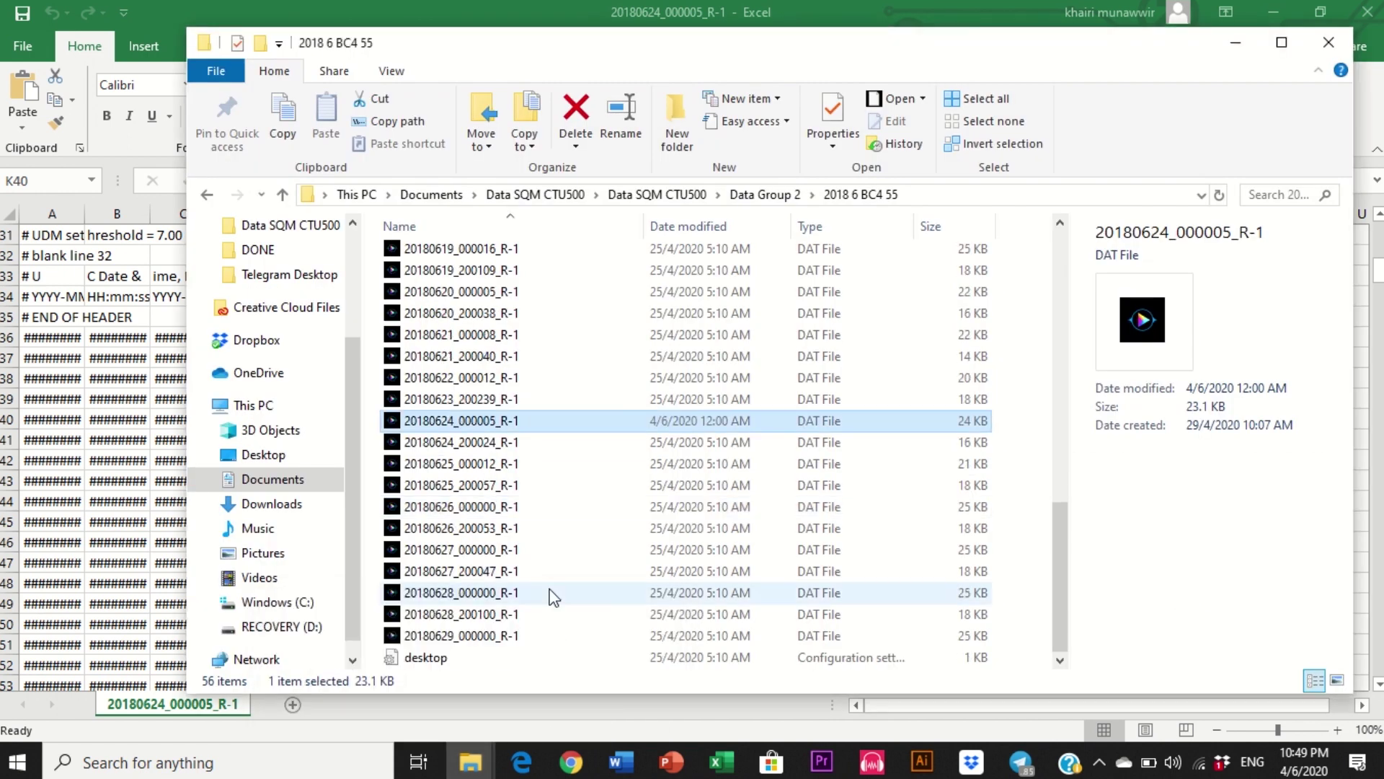
{"action": "left_click", "coordinate": [489, 555]}
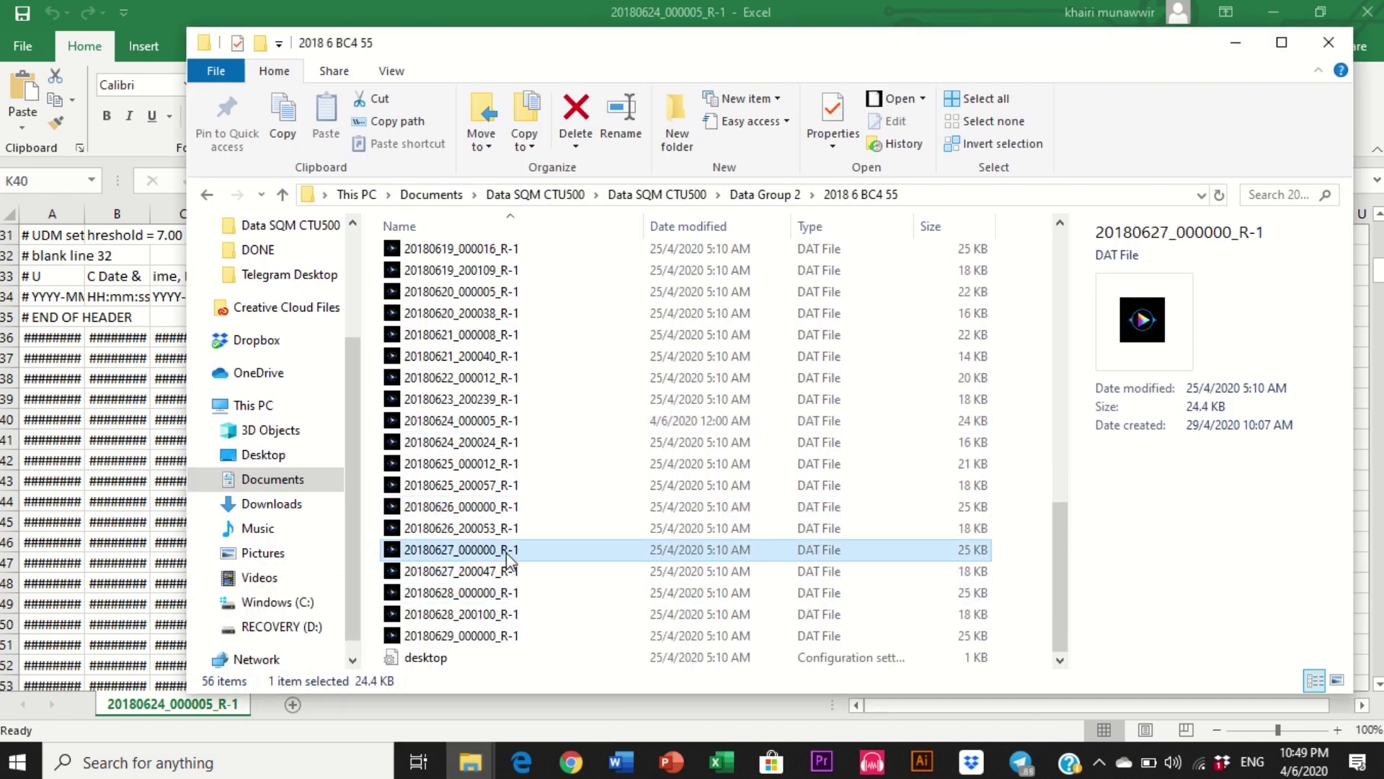
{"action": "scroll", "coordinate": [509, 559], "scroll_direction": "up", "scroll_amount": 4}
{"action": "left_click", "coordinate": [450, 321]}
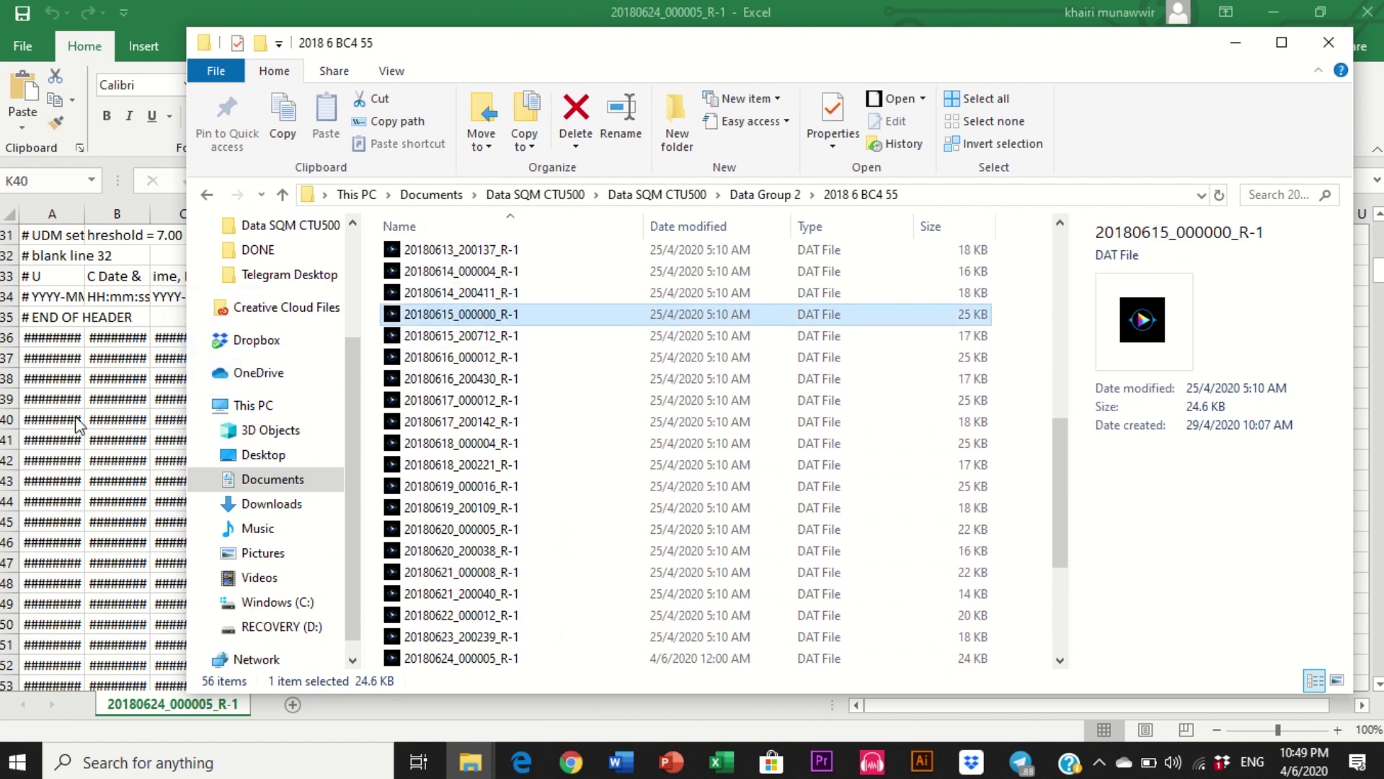
{"action": "key", "text": "Return"}
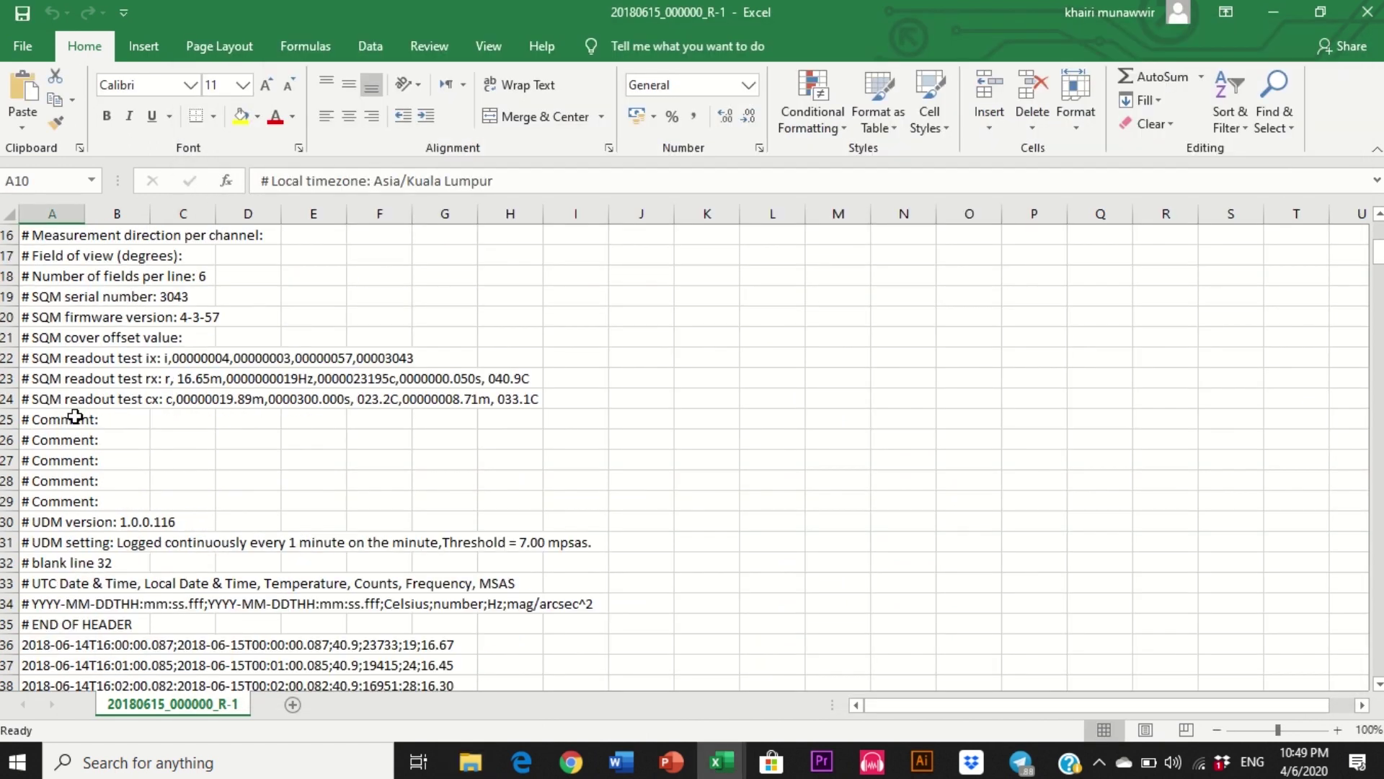
Step: Examine the unsplit measurement rows from row 36 down, following the UTC and local date and time in the first record
{"action": "scroll", "coordinate": [75, 416], "scroll_direction": "down", "scroll_amount": 3}
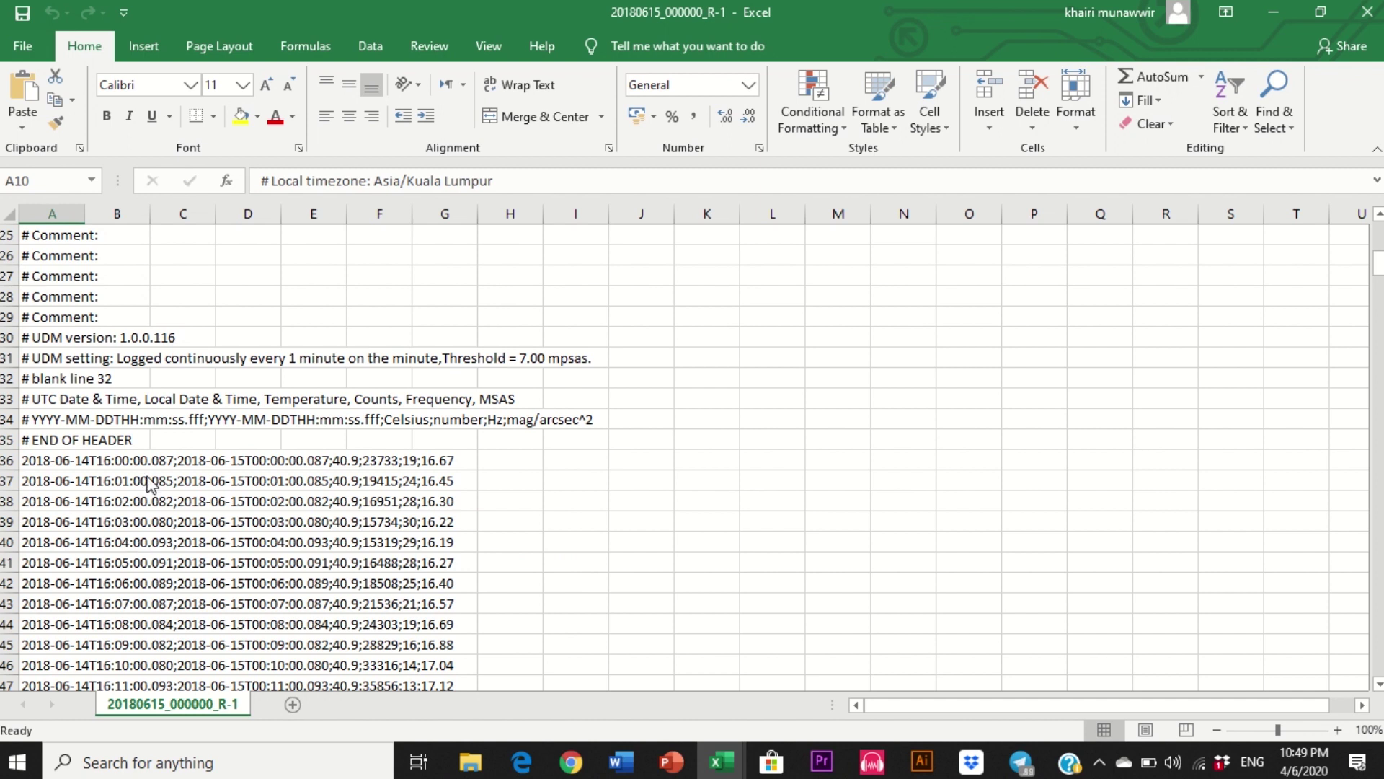
{"action": "key", "text": "alt+n"}
{"action": "scroll", "coordinate": [115, 436], "scroll_direction": "down", "scroll_amount": 4}
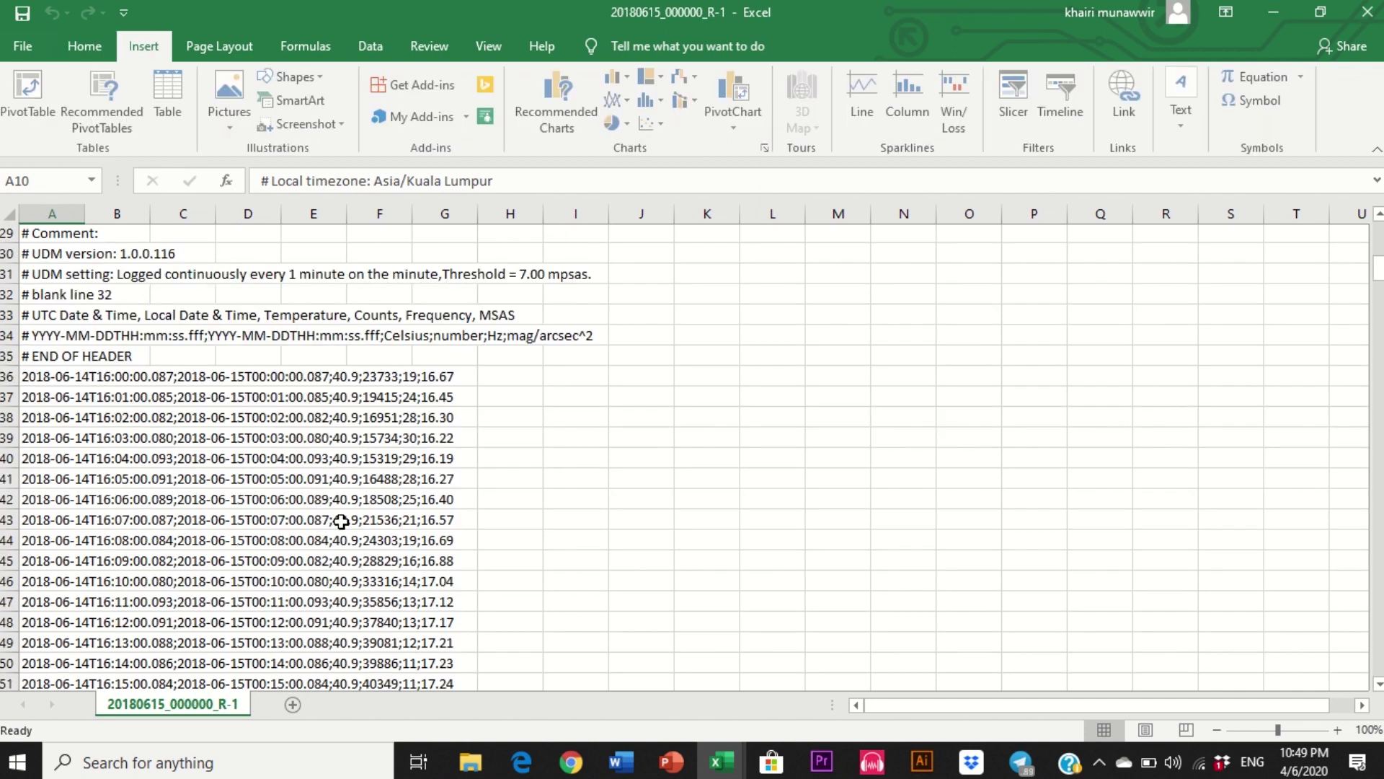
{"action": "scroll", "coordinate": [114, 435], "scroll_direction": "up", "scroll_amount": 3}
{"action": "left_click", "coordinate": [48, 400]}
{"action": "left_click", "coordinate": [86, 417]}
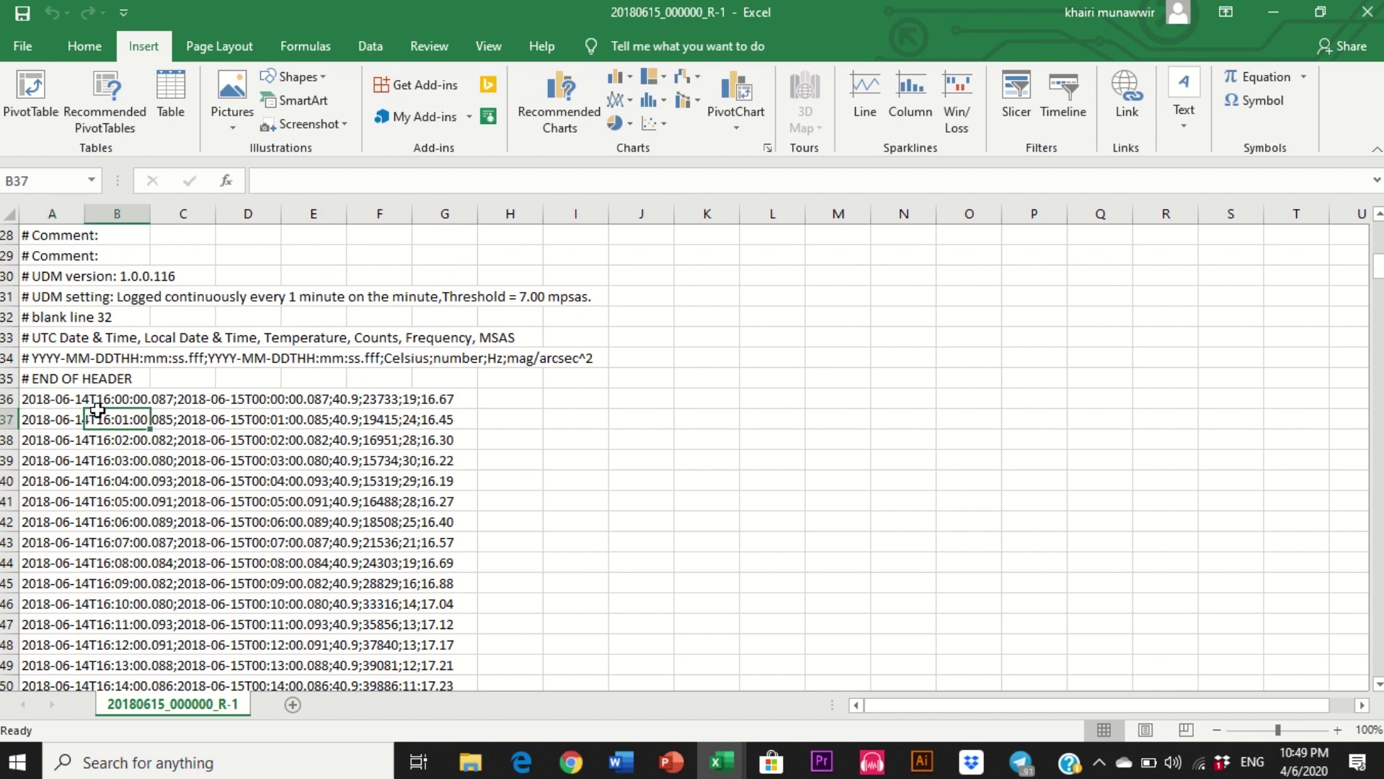
{"action": "left_click", "coordinate": [62, 401]}
{"action": "left_click", "coordinate": [90, 401]}
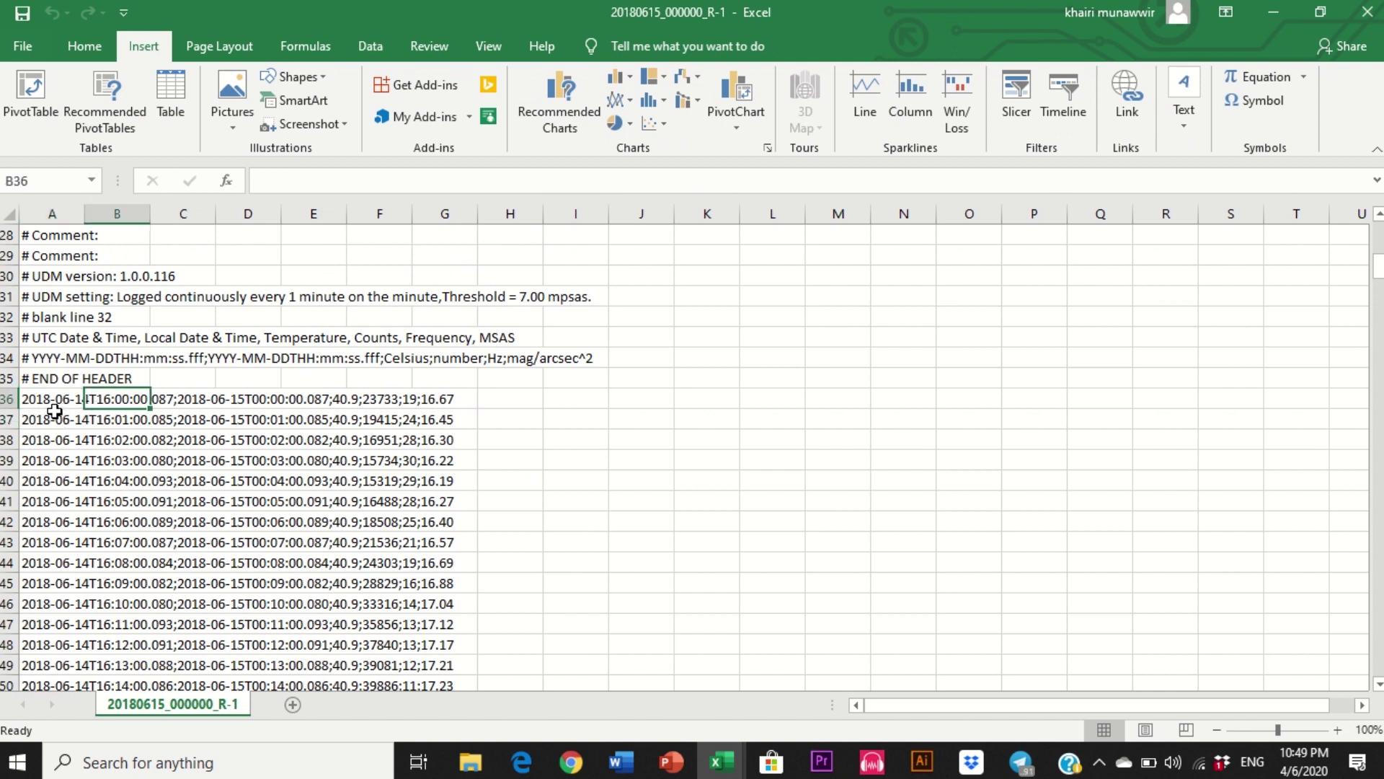
{"action": "left_click", "coordinate": [60, 401]}
{"action": "left_click", "coordinate": [116, 401]}
{"action": "left_click", "coordinate": [199, 404]}
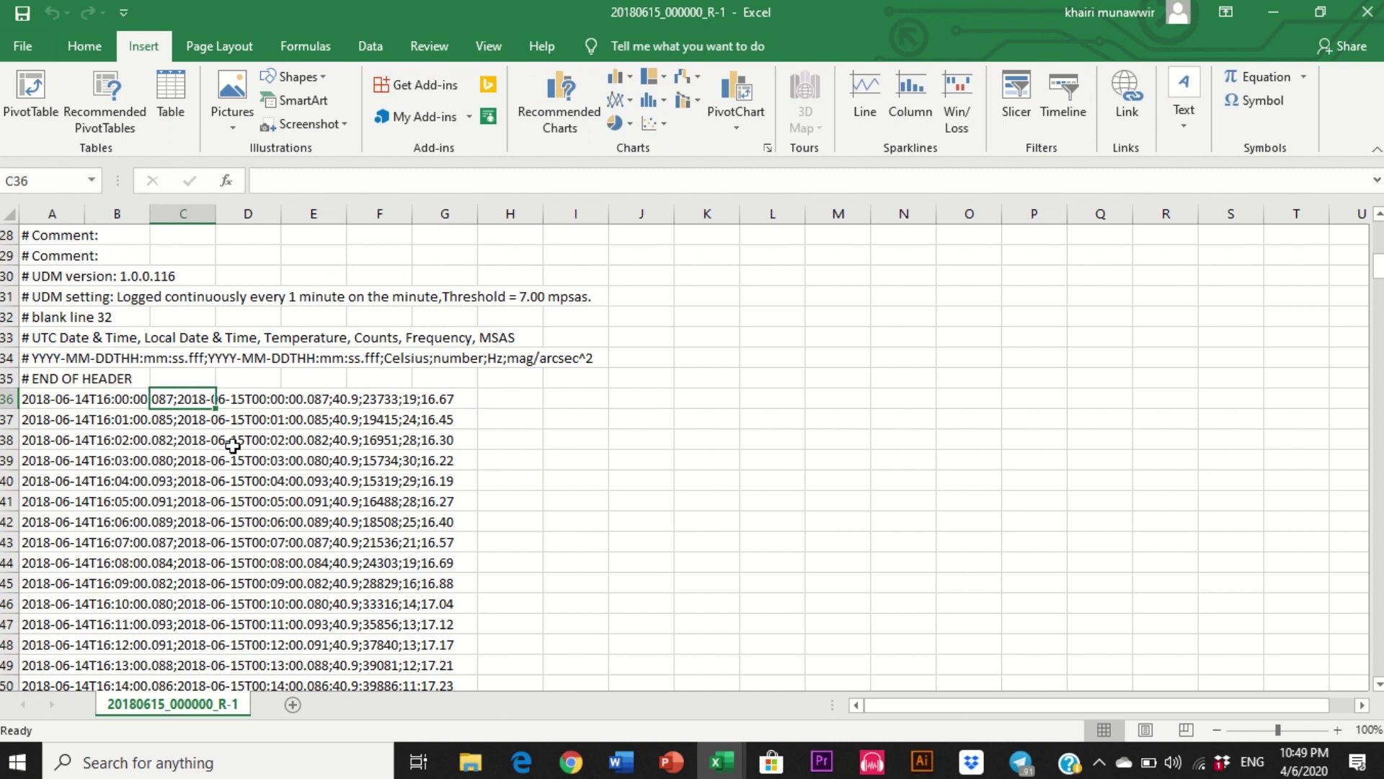
{"action": "left_click", "coordinate": [296, 404]}
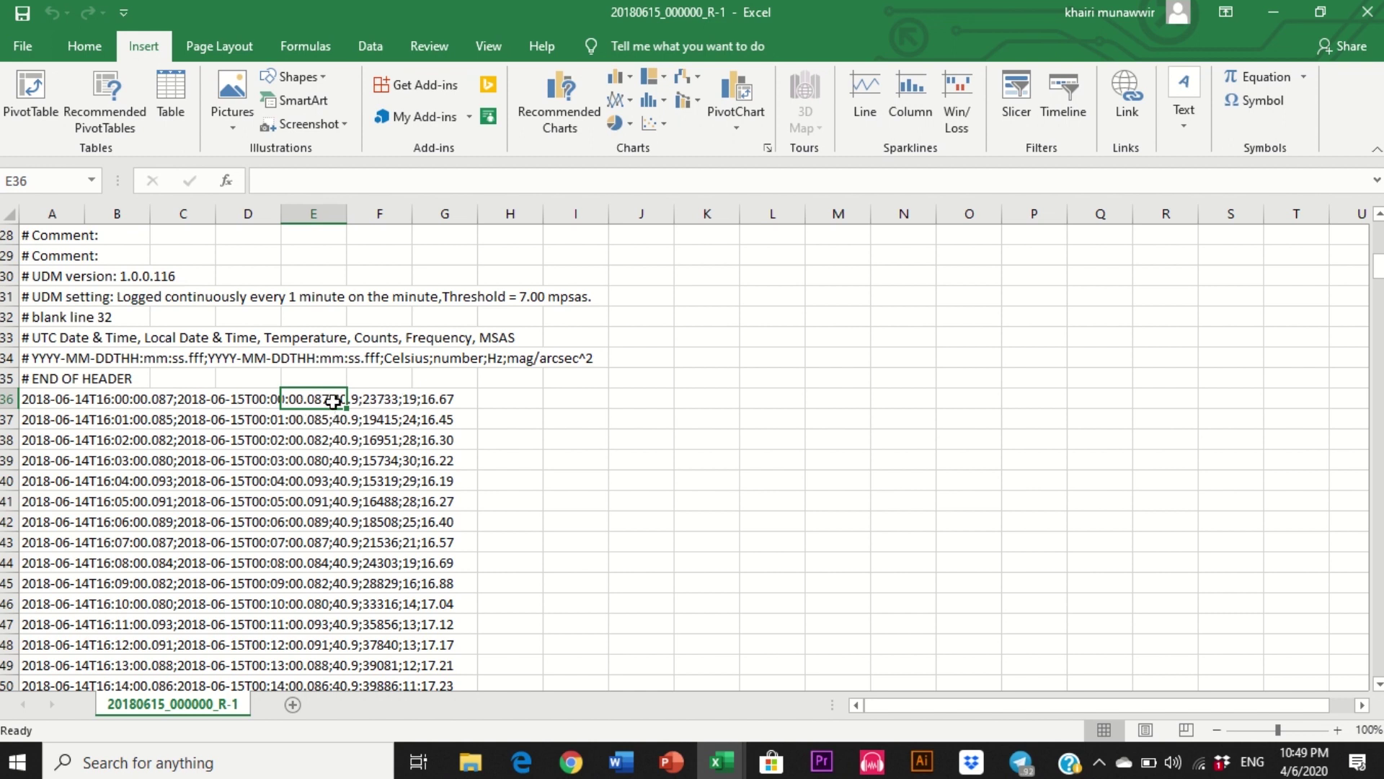
Step: Compare the unit labels in row 34, up to mag/arcsec^2, with the last value of the first measurement row
{"action": "left_click", "coordinate": [453, 358]}
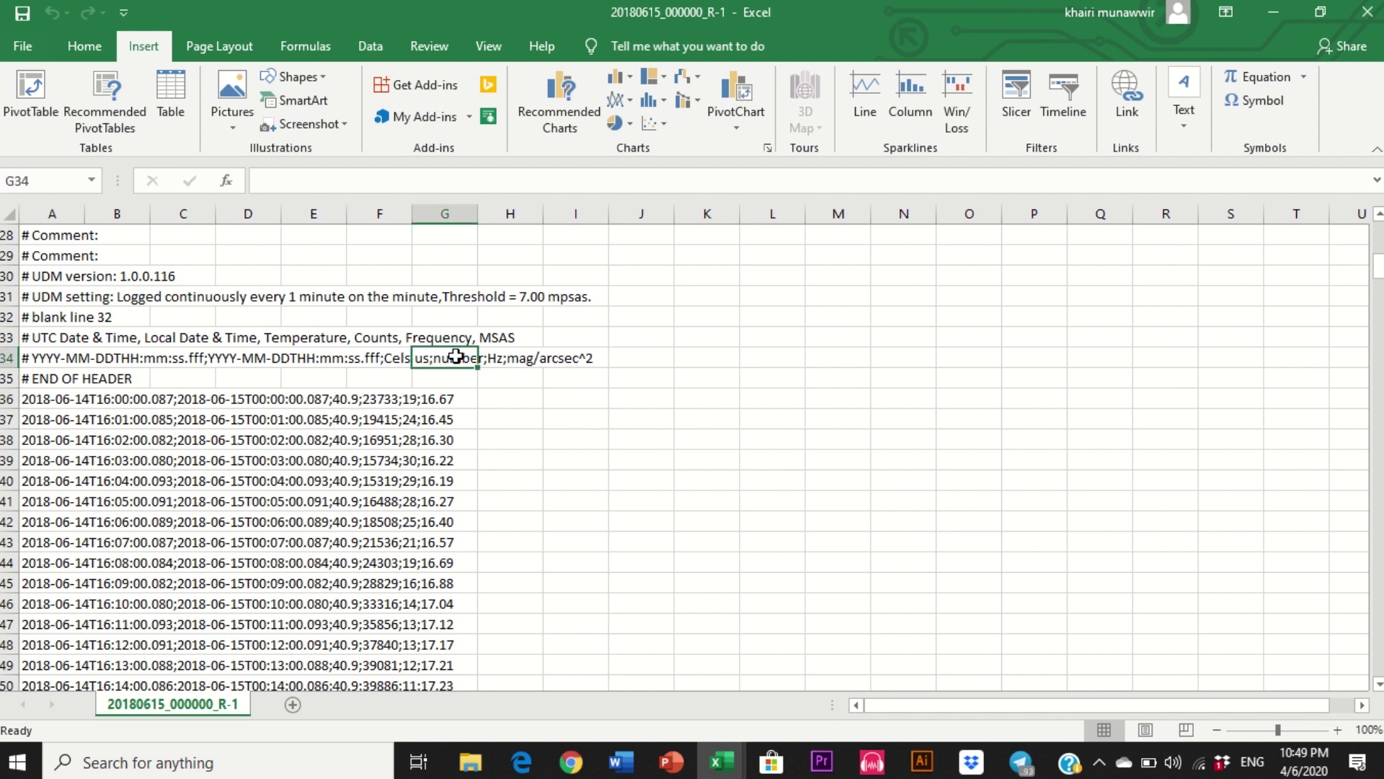
{"action": "left_click", "coordinate": [504, 358]}
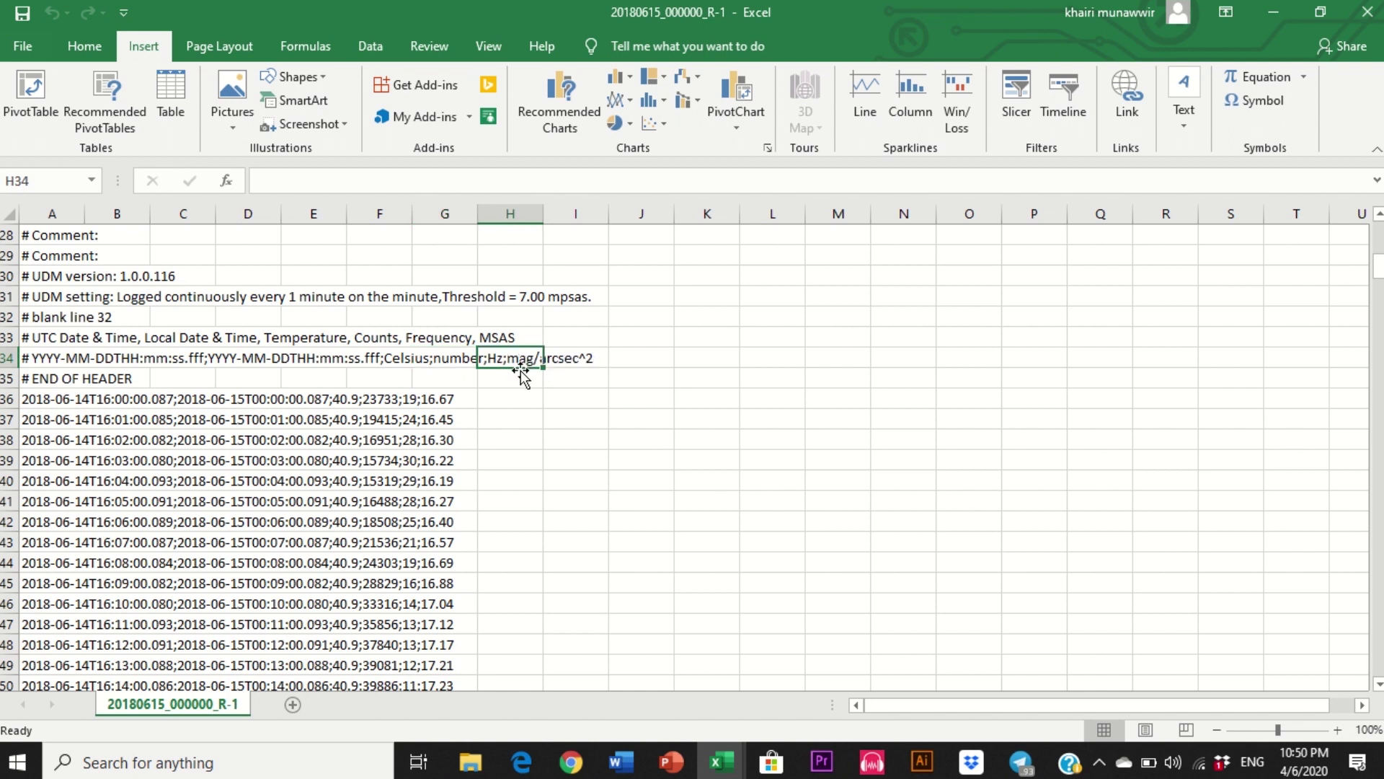
{"action": "left_click", "coordinate": [564, 360]}
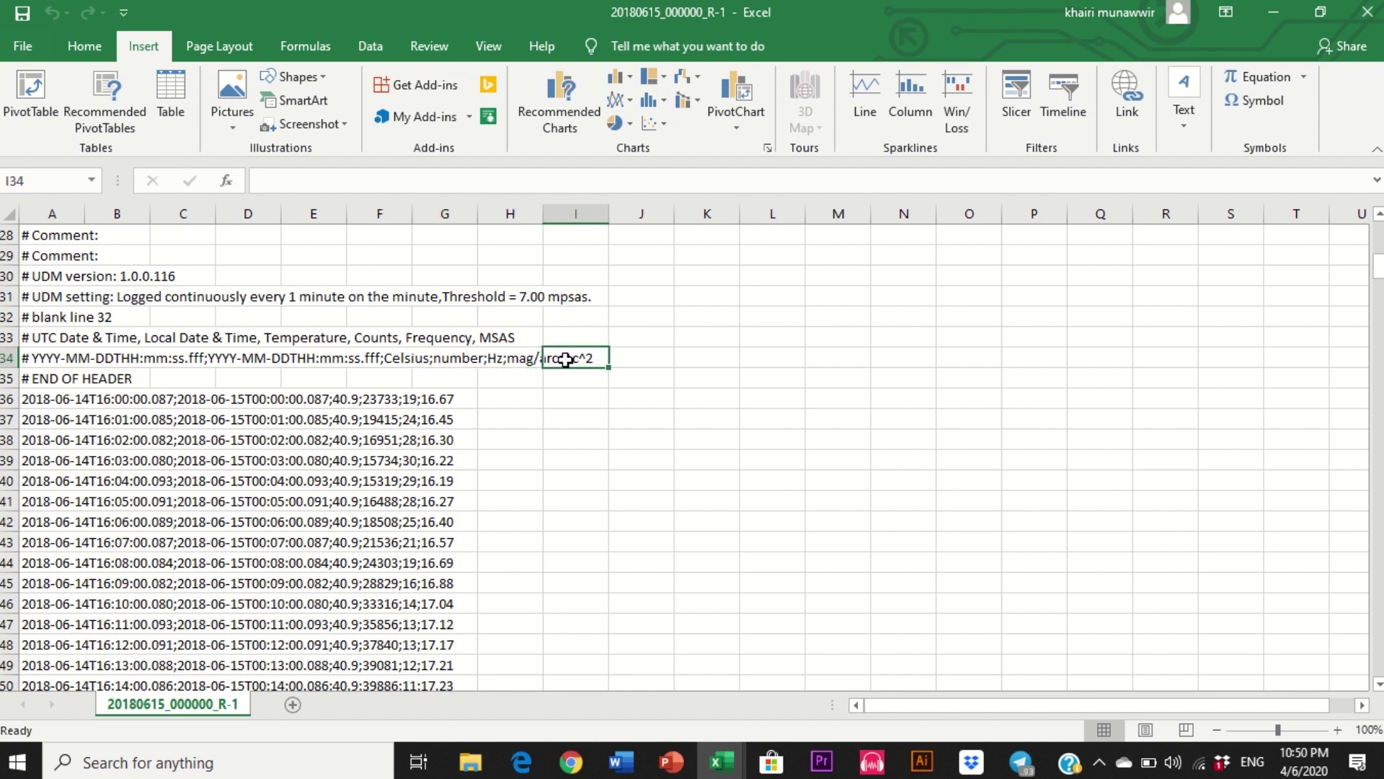
{"action": "left_click", "coordinate": [527, 360]}
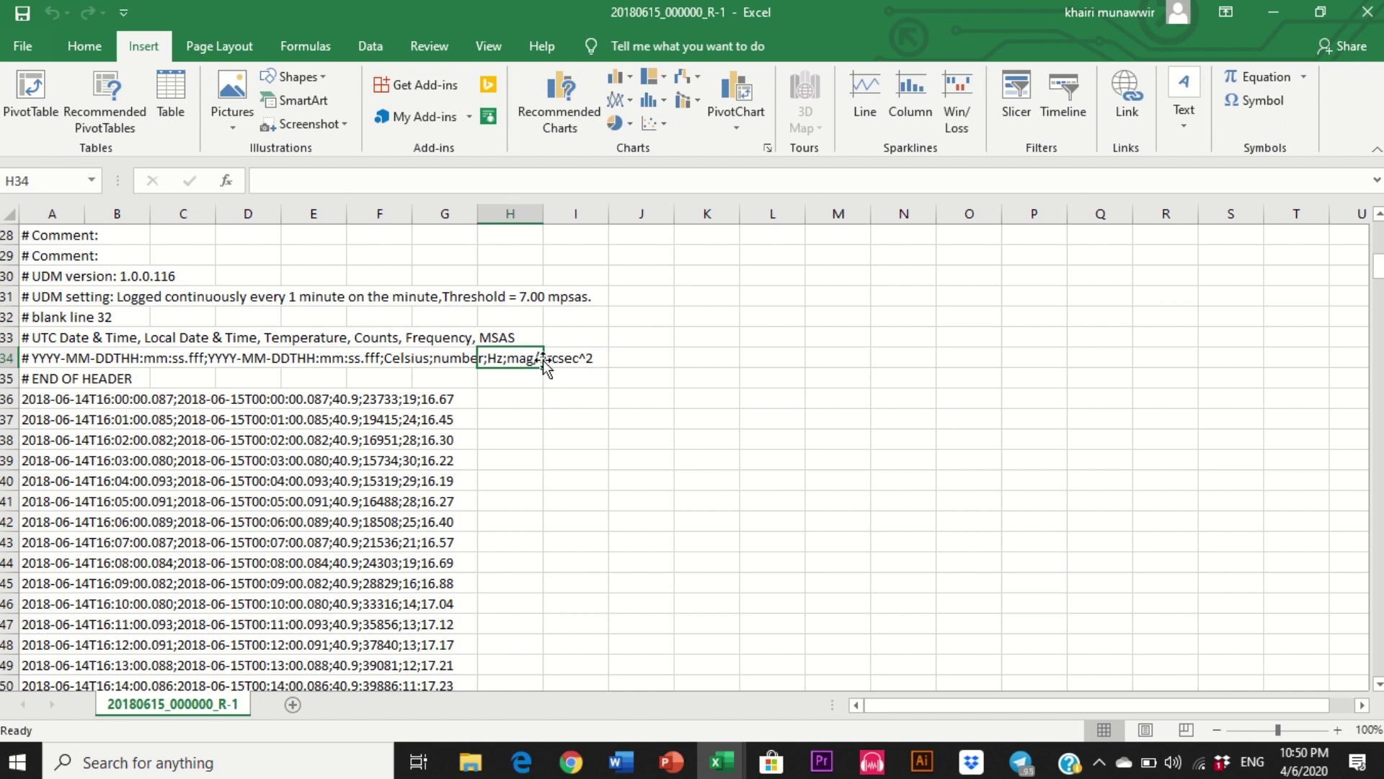
{"action": "left_click", "coordinate": [566, 377]}
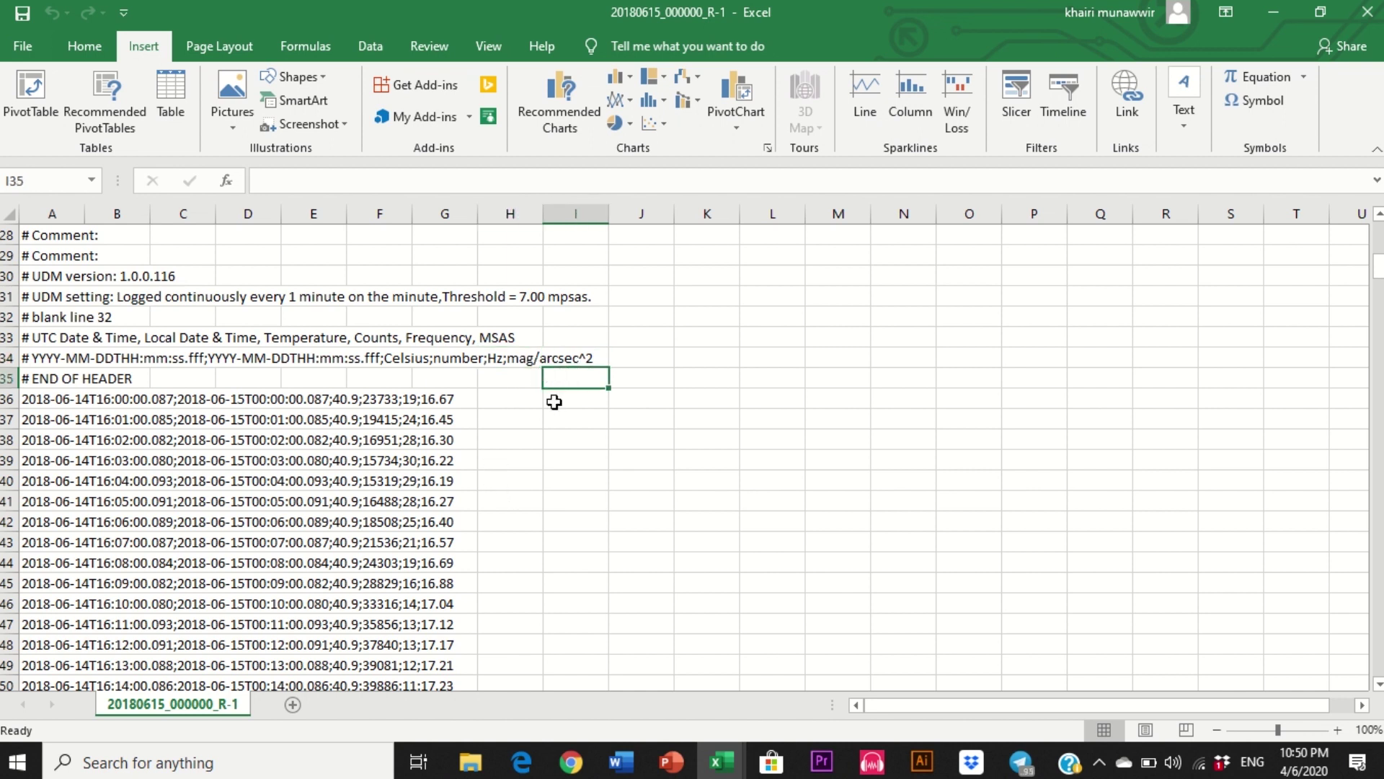
{"action": "left_click", "coordinate": [448, 400]}
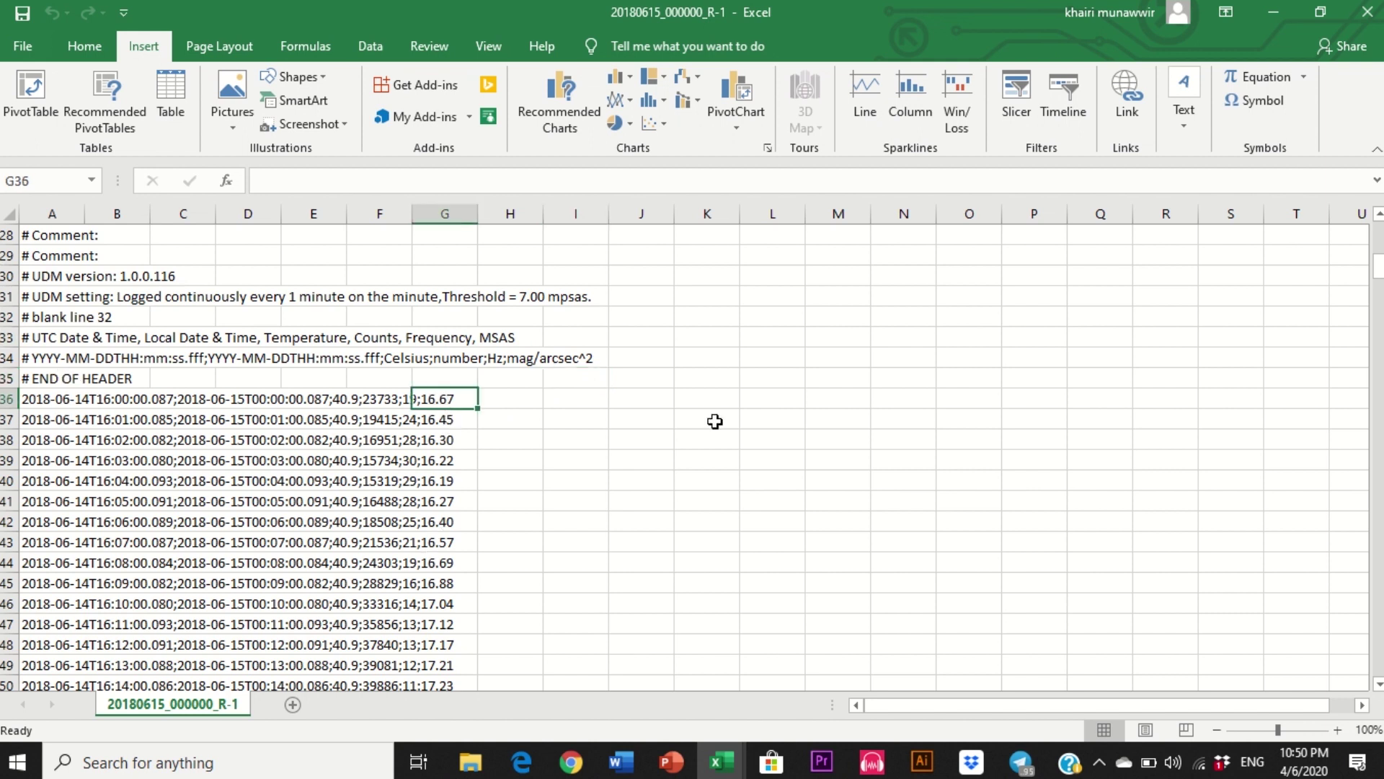
Step: Review the header lines in column A down to the first measurement record in row 36
{"action": "left_click", "coordinate": [64, 209]}
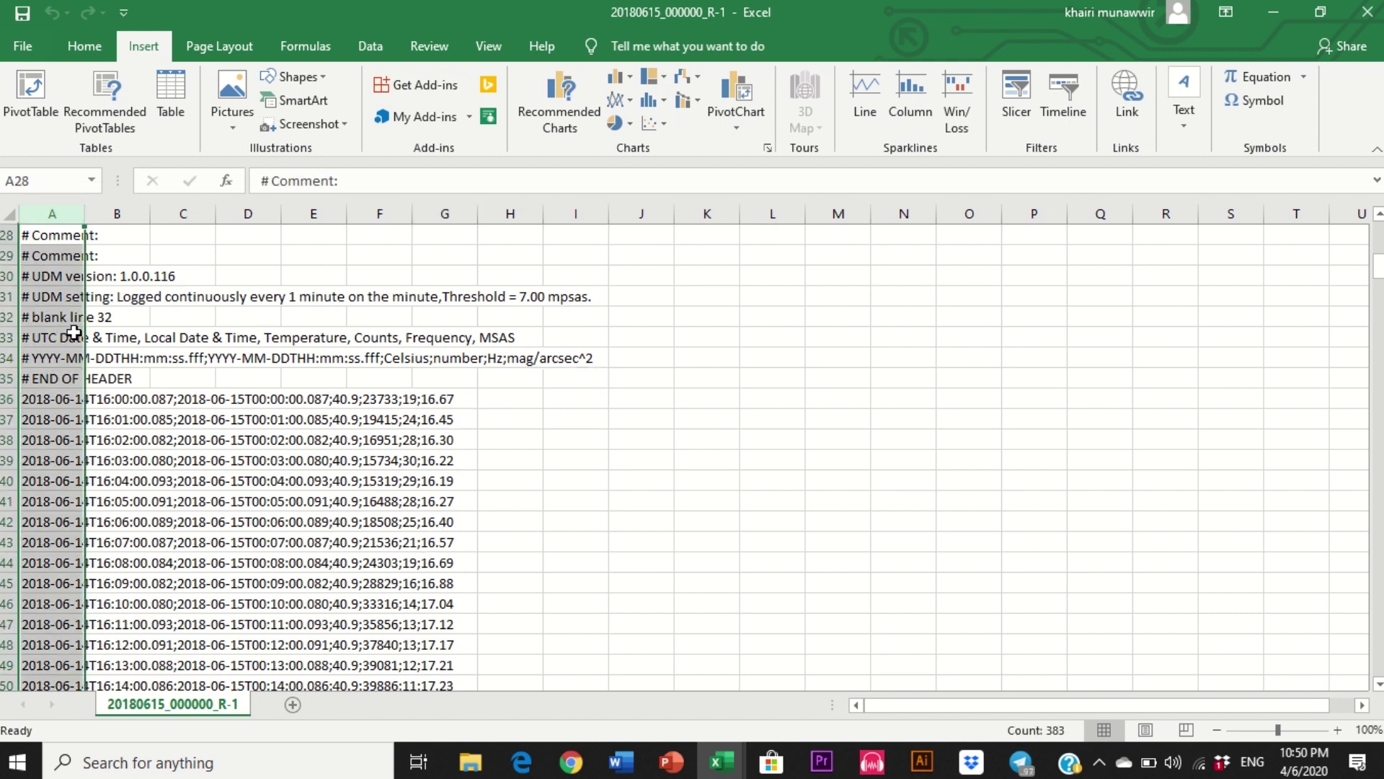
{"action": "scroll", "coordinate": [62, 288], "scroll_direction": "up", "scroll_amount": 6}
{"action": "scroll", "coordinate": [29, 339], "scroll_direction": "down", "scroll_amount": 2}
{"action": "left_click", "coordinate": [108, 358]}
{"action": "double_click", "coordinate": [162, 338]}
{"action": "left_click_drag", "start_coordinate": [157, 338], "coordinate": [299, 328]}
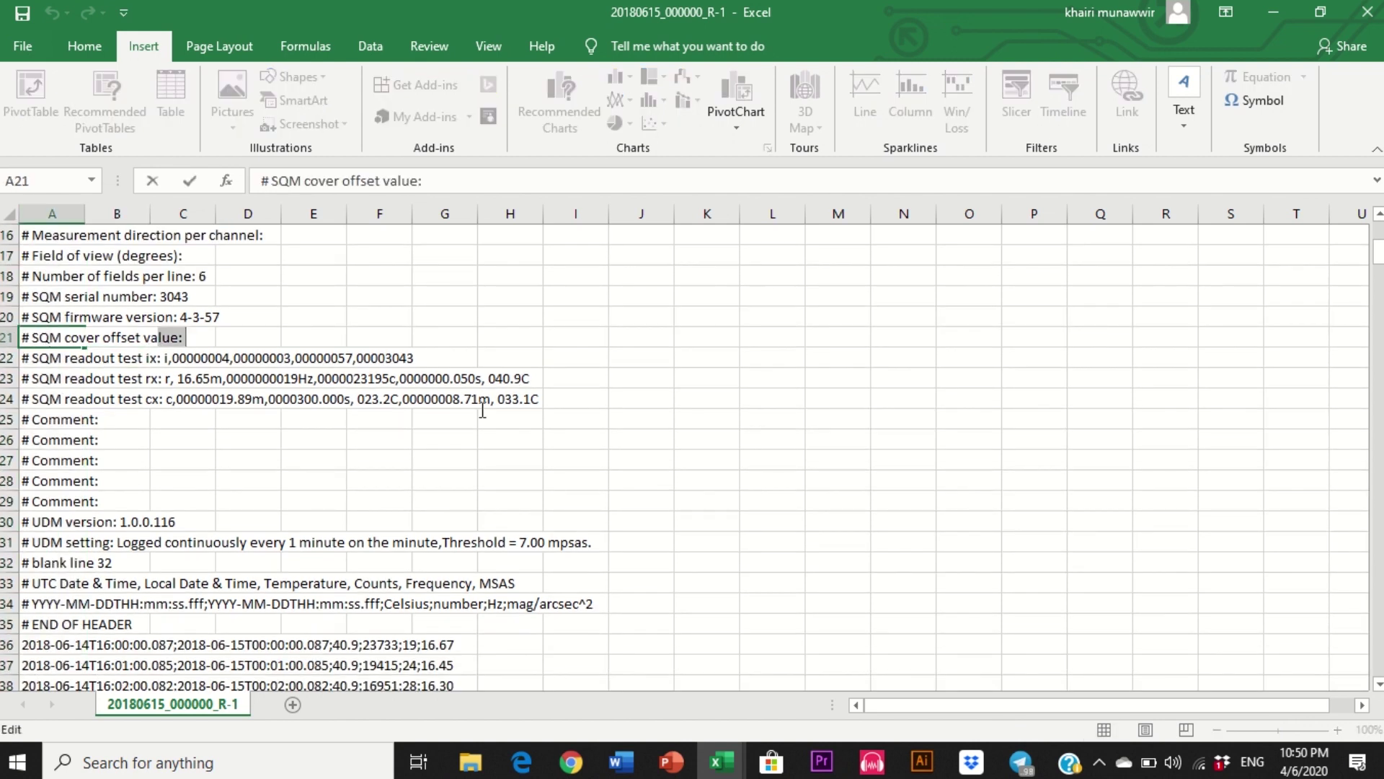
{"action": "left_click", "coordinate": [508, 378]}
{"action": "left_click", "coordinate": [180, 500]}
{"action": "left_click", "coordinate": [77, 647]}
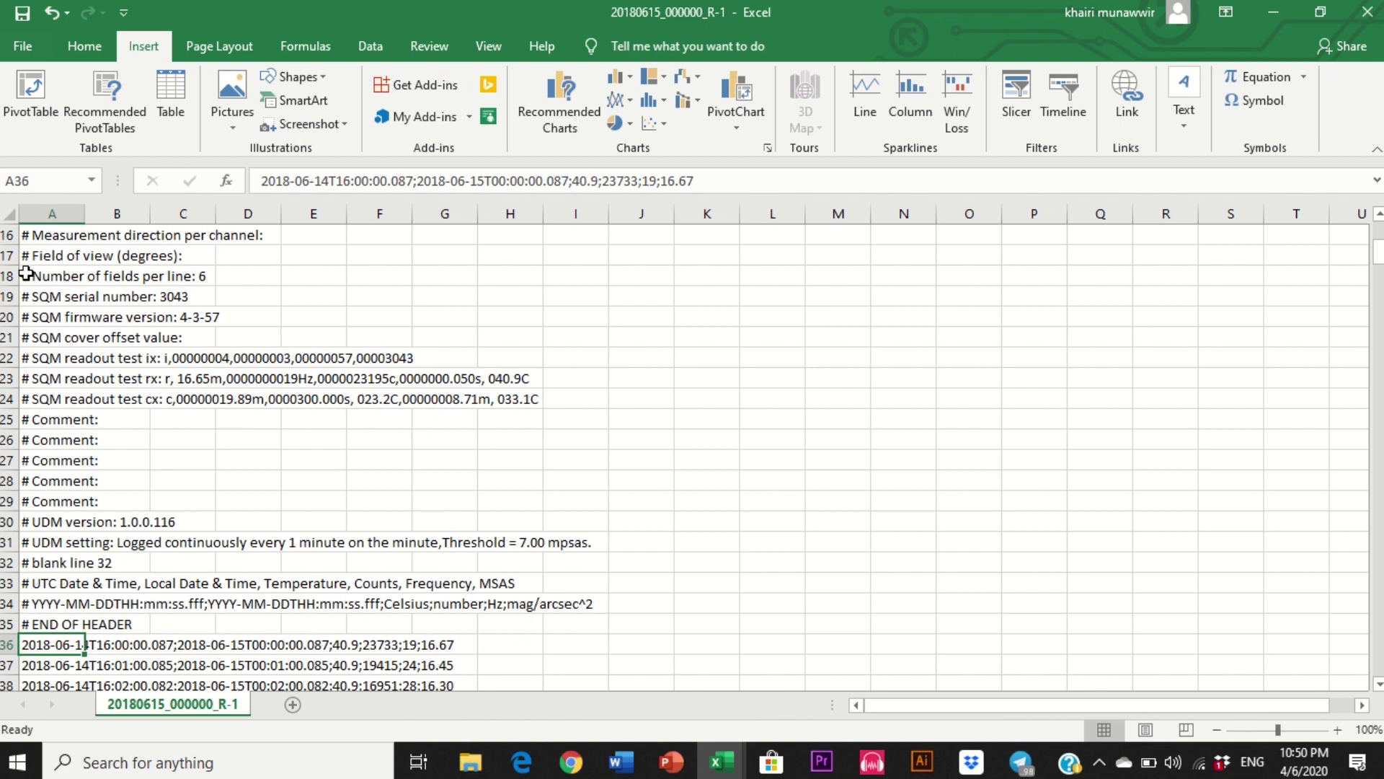
Step: Start Text to Columns on column A with the Delimited data type and proceed to the delimiter settings
{"action": "left_click", "coordinate": [75, 204]}
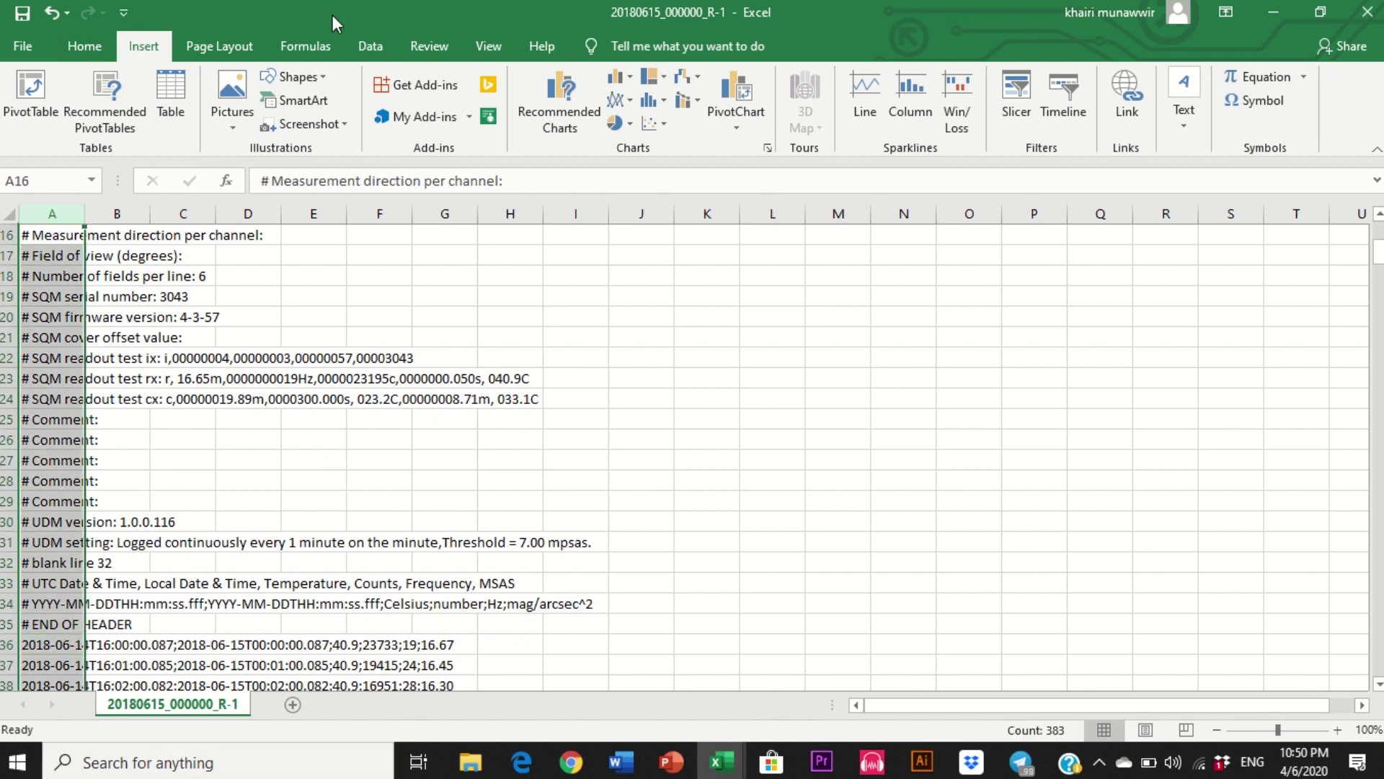
{"action": "left_click", "coordinate": [366, 52]}
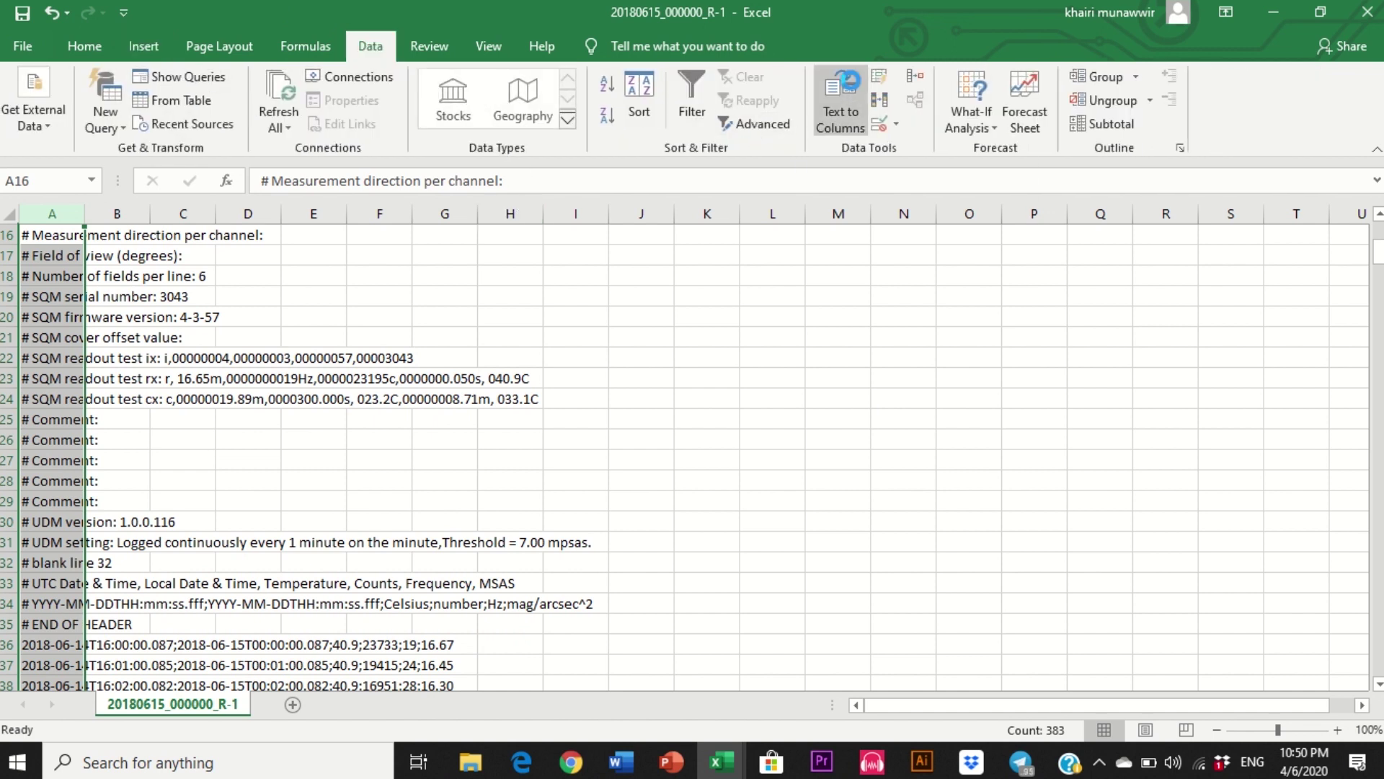
{"action": "left_click", "coordinate": [842, 88]}
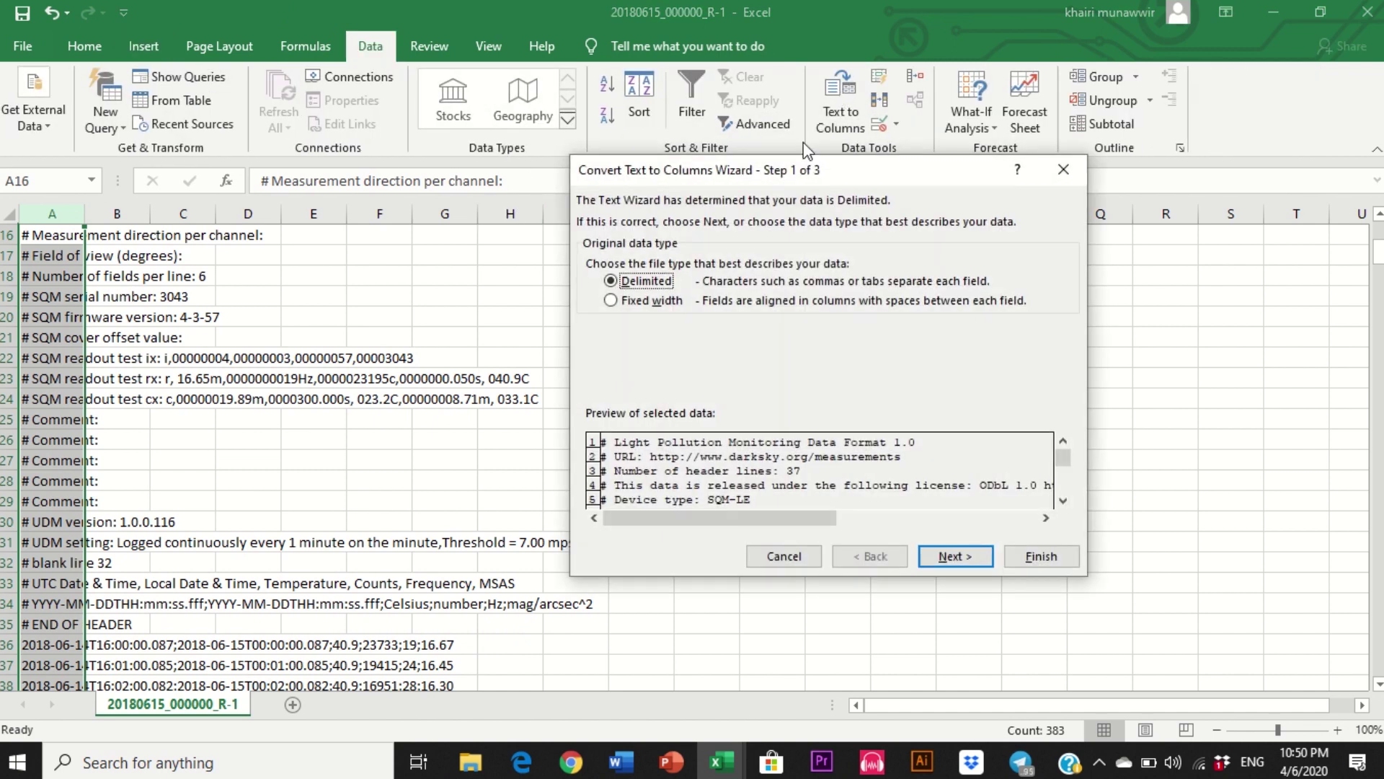
{"action": "left_click", "coordinate": [612, 301]}
{"action": "left_click", "coordinate": [624, 282]}
{"action": "left_click_drag", "start_coordinate": [1063, 501], "coordinate": [1063, 501]}
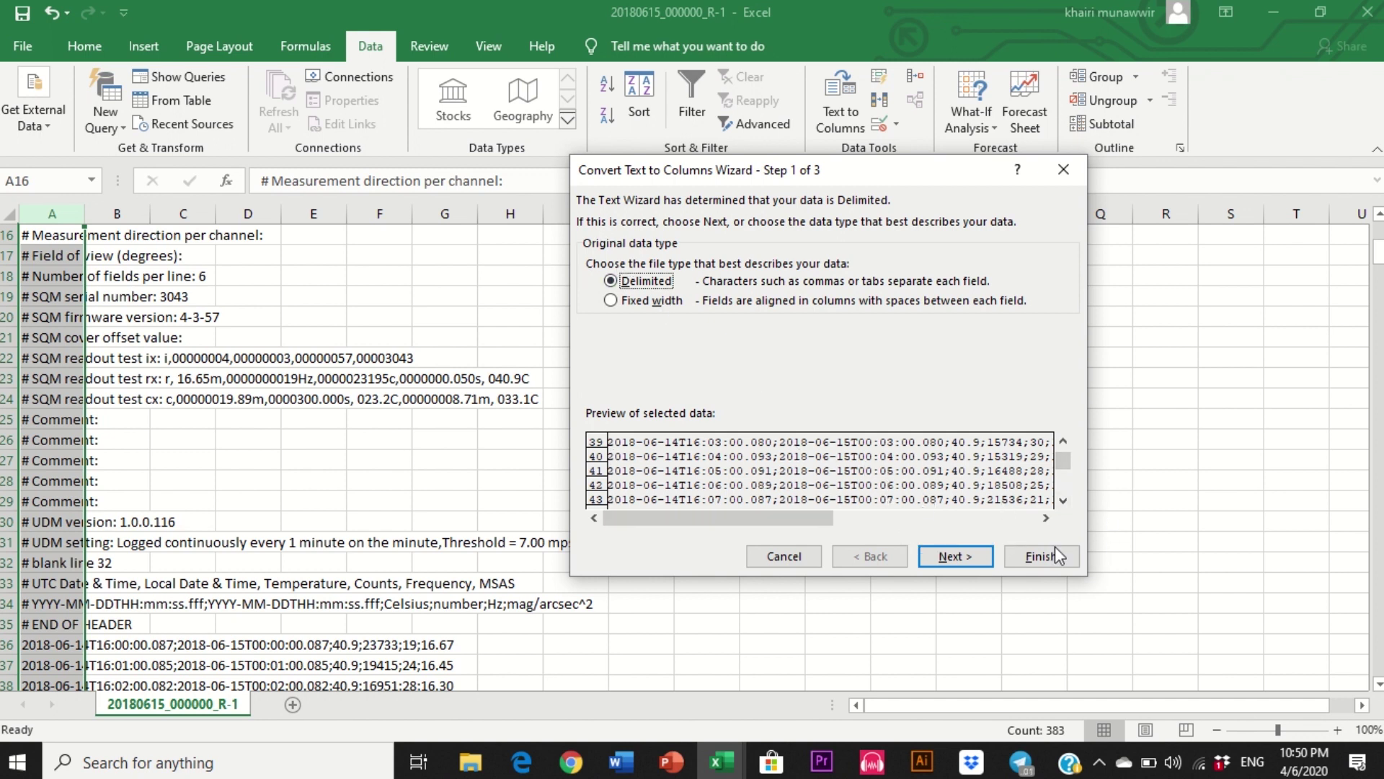
{"action": "left_click", "coordinate": [982, 557]}
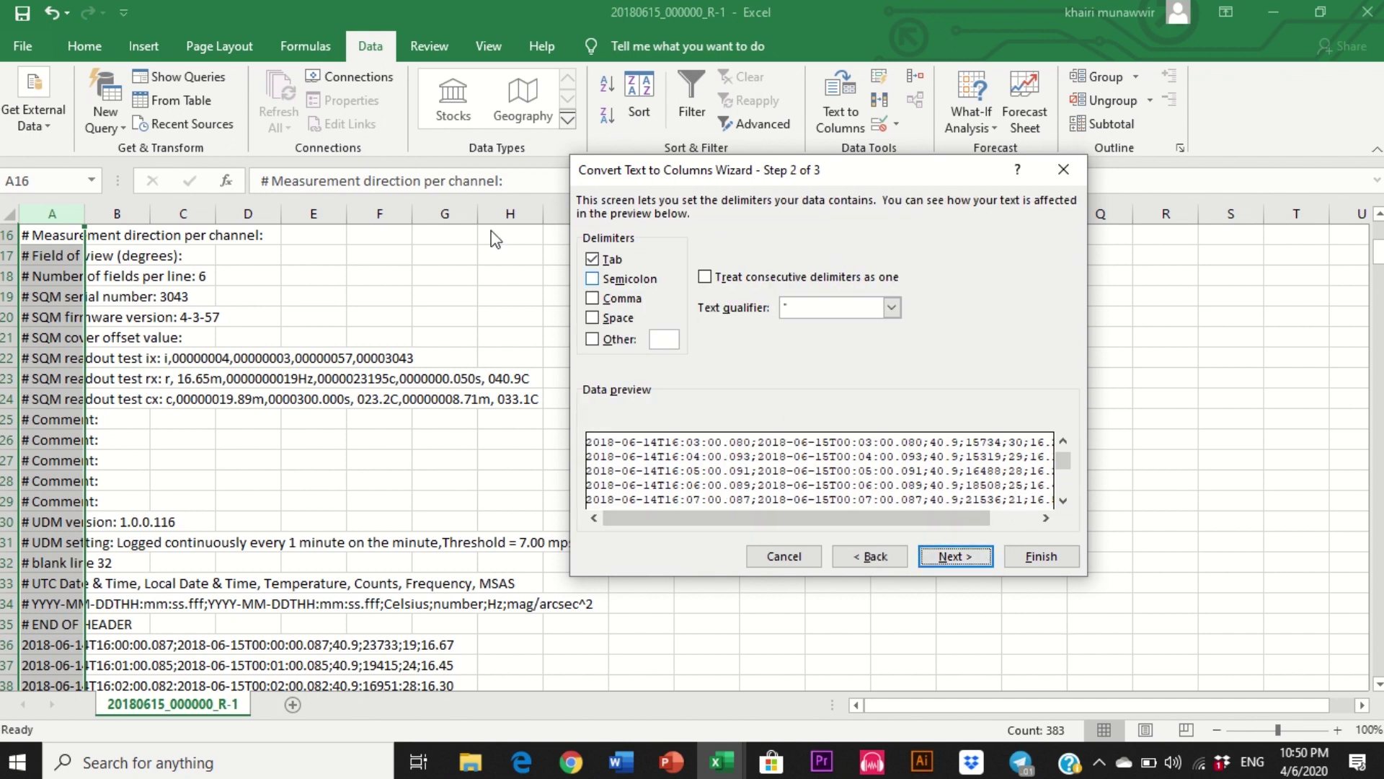
Step: Turn off the Tab delimiter and use Semicolon as the delimiter instead
{"action": "left_click", "coordinate": [592, 260]}
{"action": "left_click", "coordinate": [601, 282]}
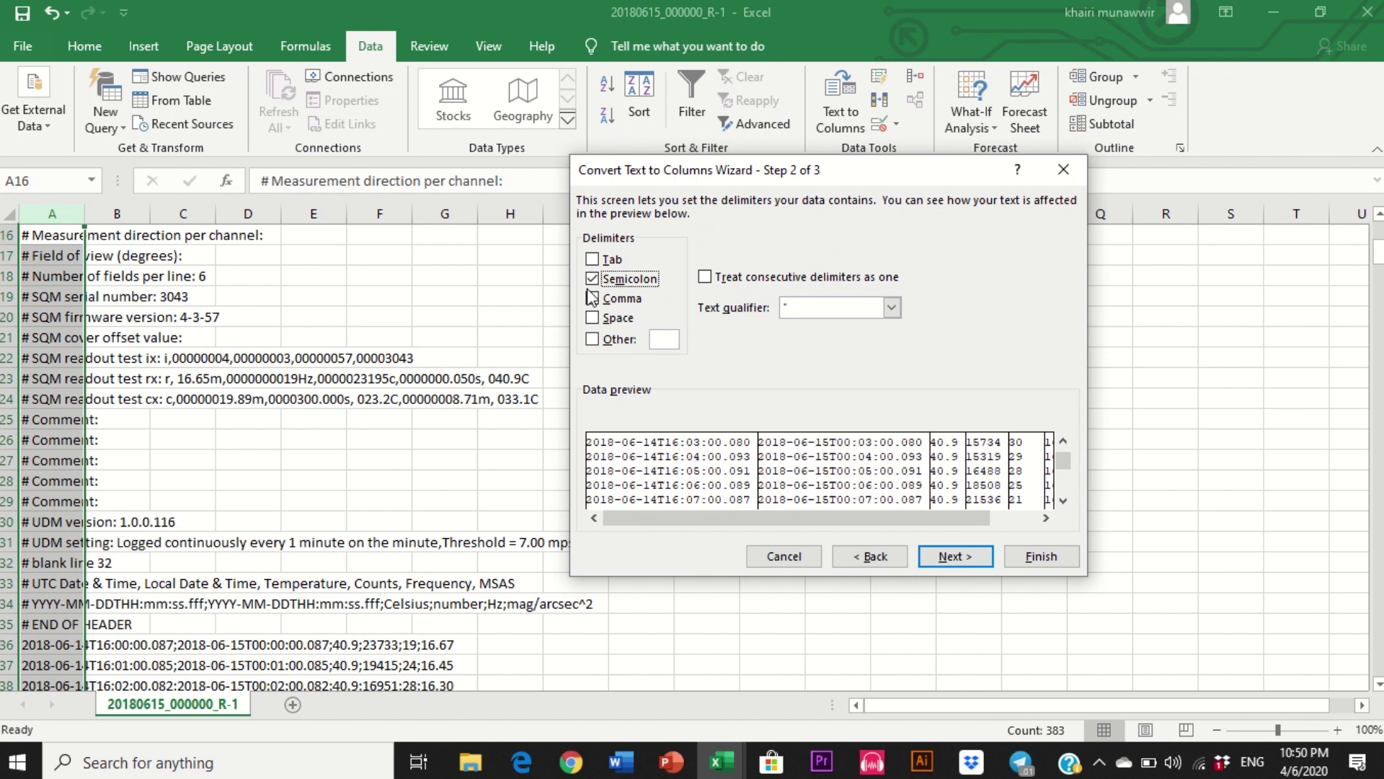
{"action": "key", "text": "space"}
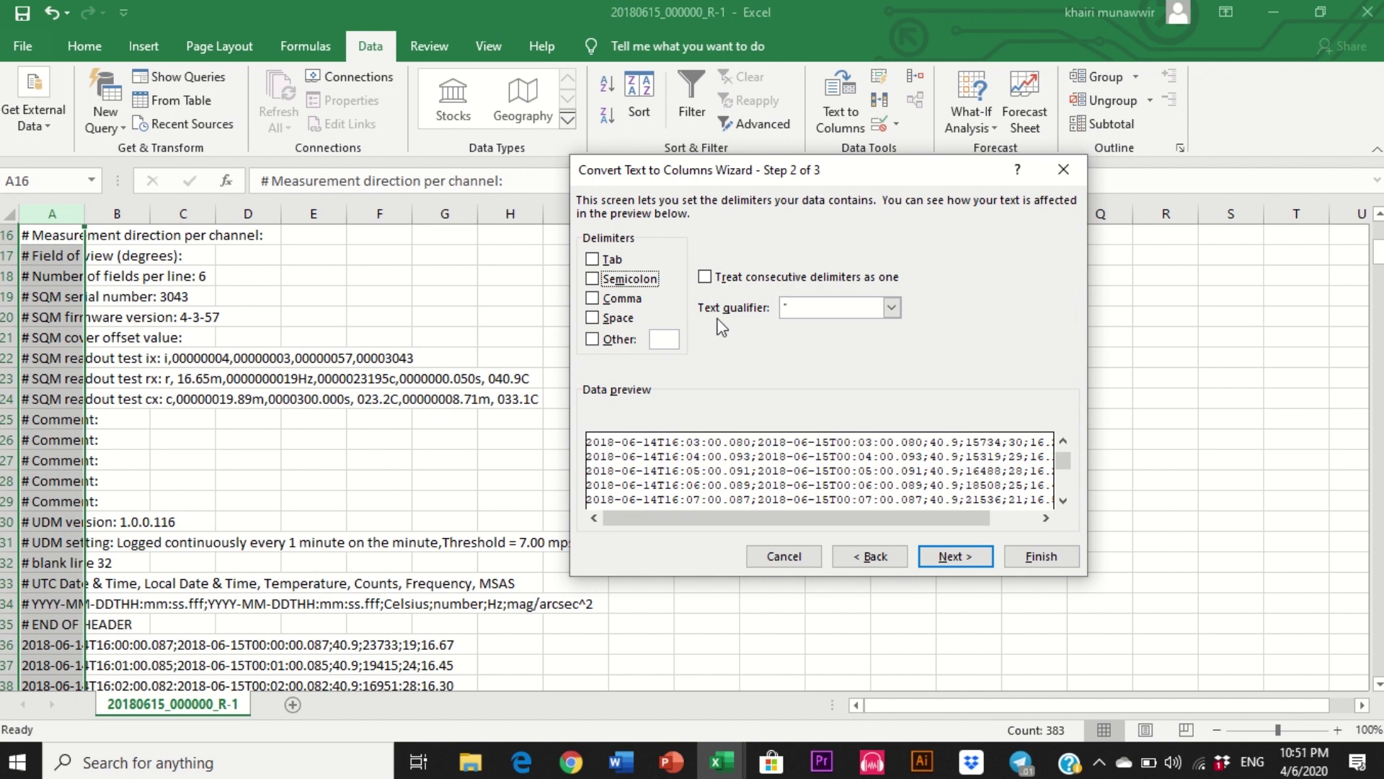
{"action": "left_click", "coordinate": [592, 281]}
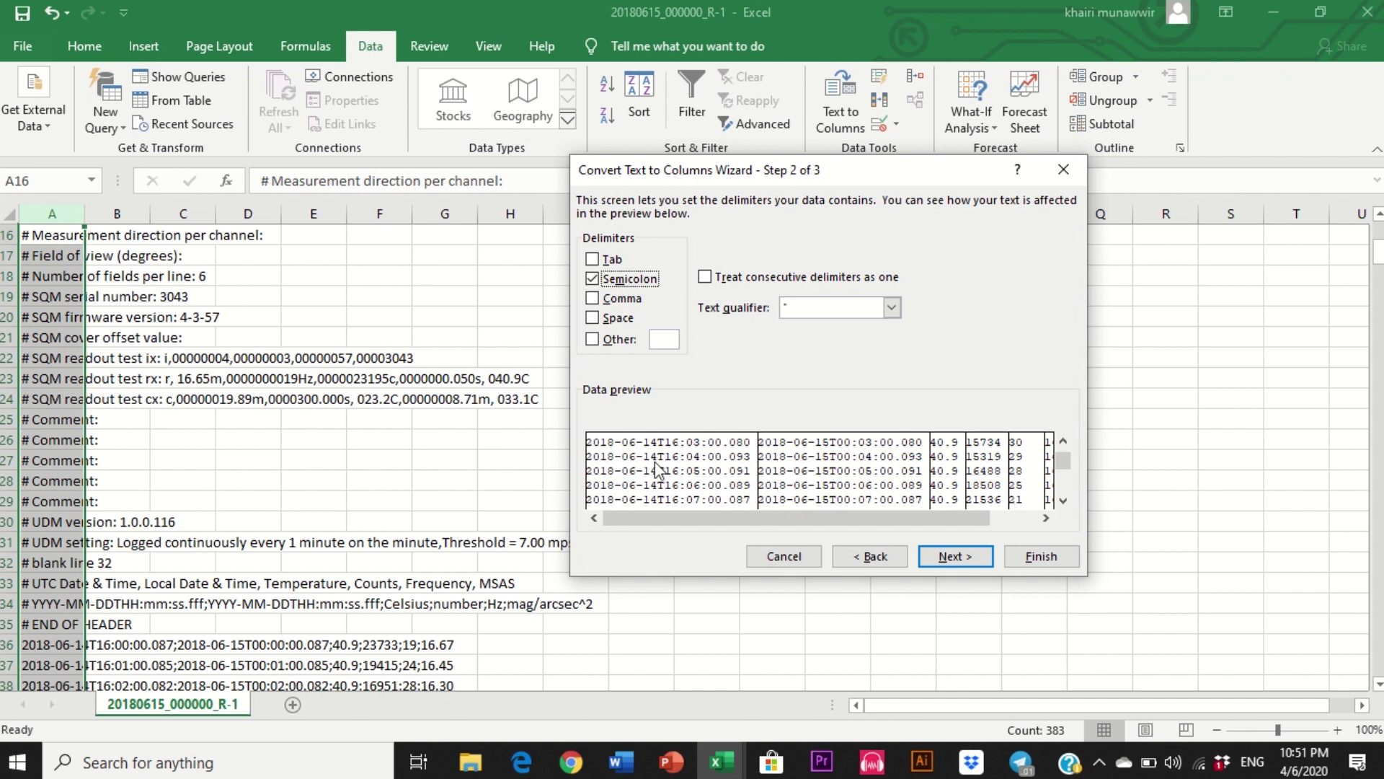
Step: Add a capital T as the custom delimiter and finish splitting column A
{"action": "left_click", "coordinate": [592, 339]}
{"action": "left_click", "coordinate": [667, 340]}
{"action": "type", "text": "t"}
{"action": "type", "text": "T"}
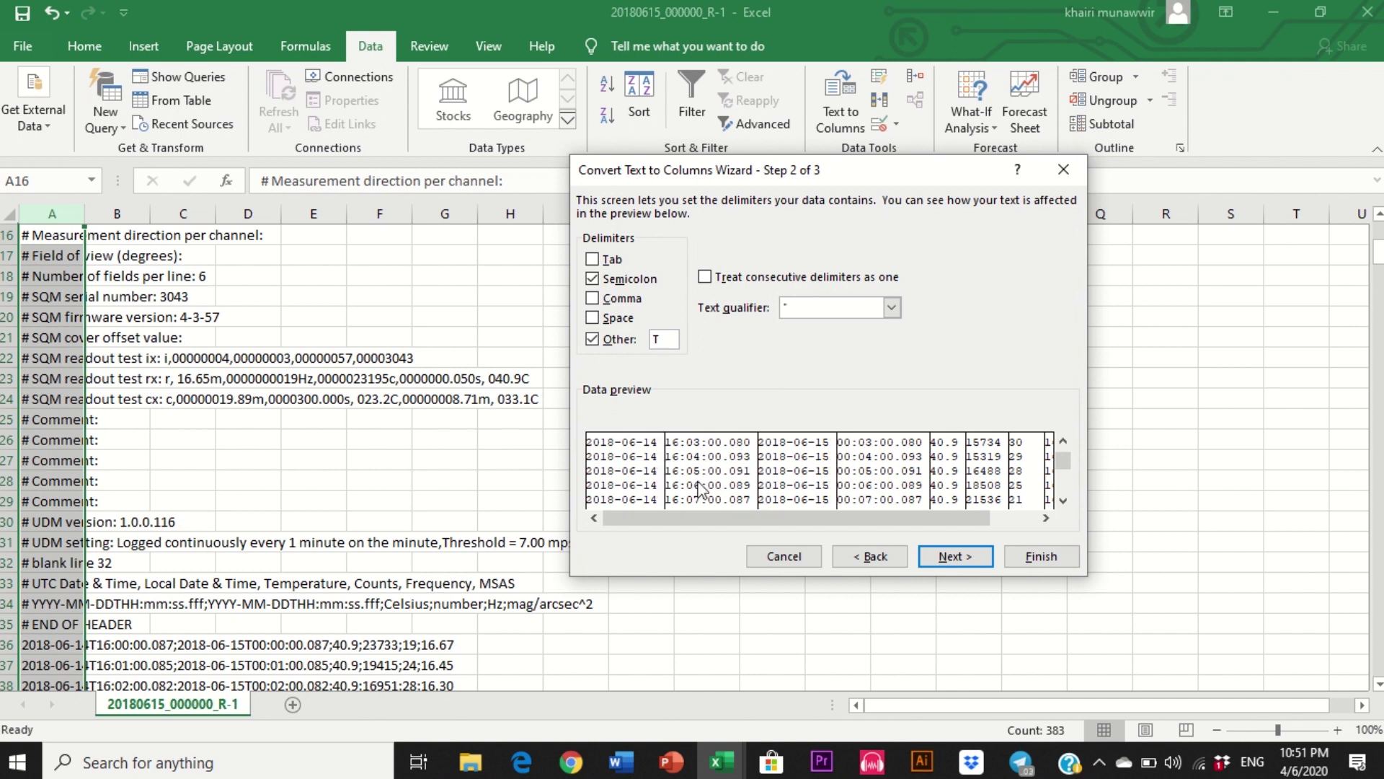
{"action": "left_click", "coordinate": [1041, 556]}
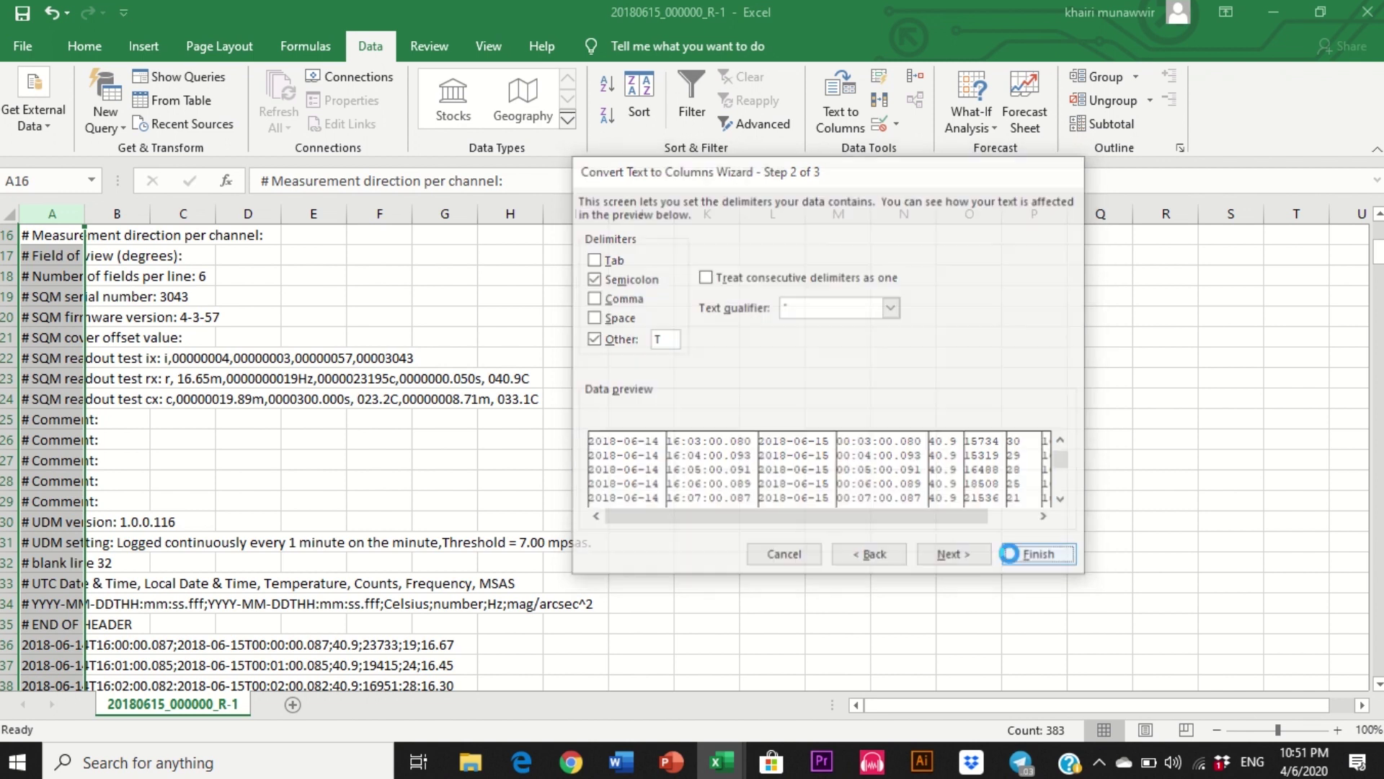
Step: Format the UTC dates in A36:A41 with the 14/3/2012 date type
{"action": "scroll", "coordinate": [631, 526], "scroll_direction": "down", "scroll_amount": 6}
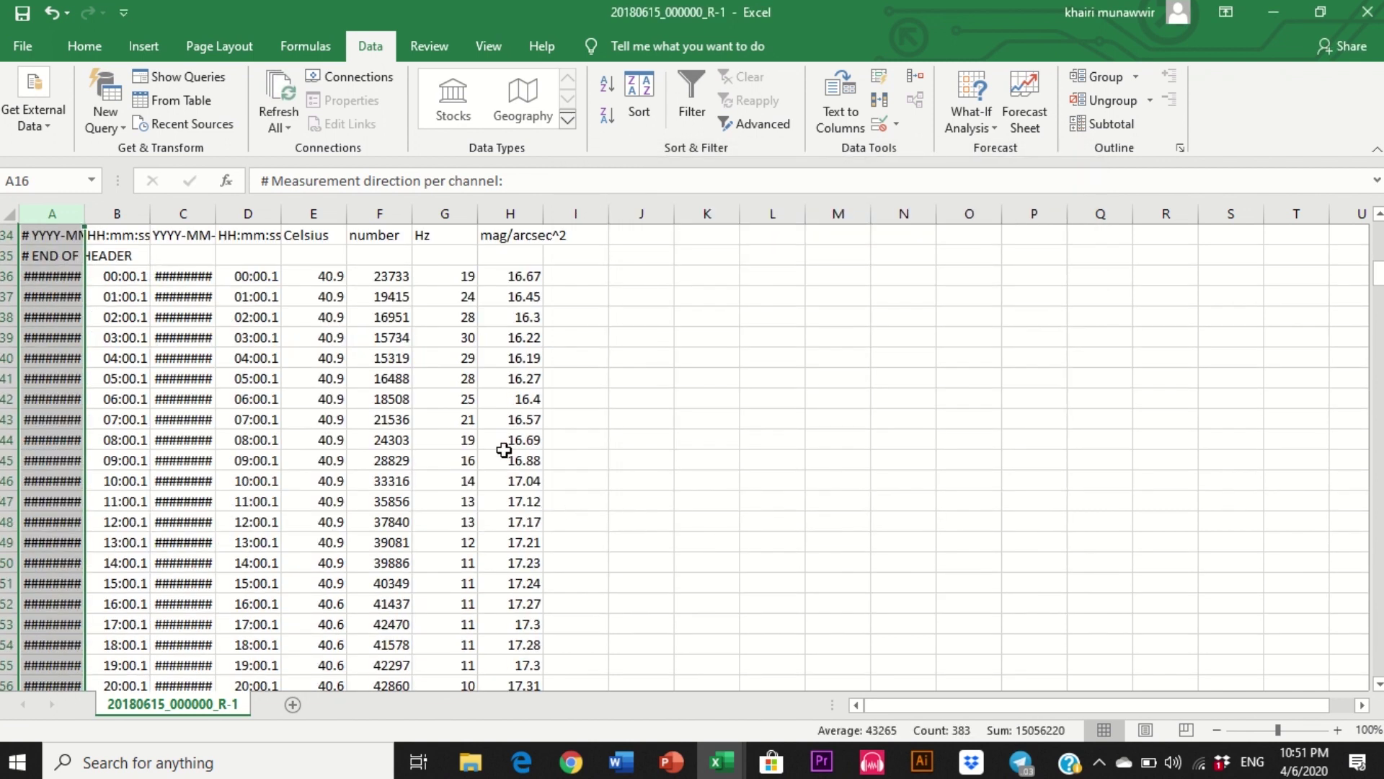
{"action": "left_click", "coordinate": [506, 456]}
{"action": "scroll", "coordinate": [119, 444], "scroll_direction": "up", "scroll_amount": 3}
{"action": "left_click", "coordinate": [53, 469]}
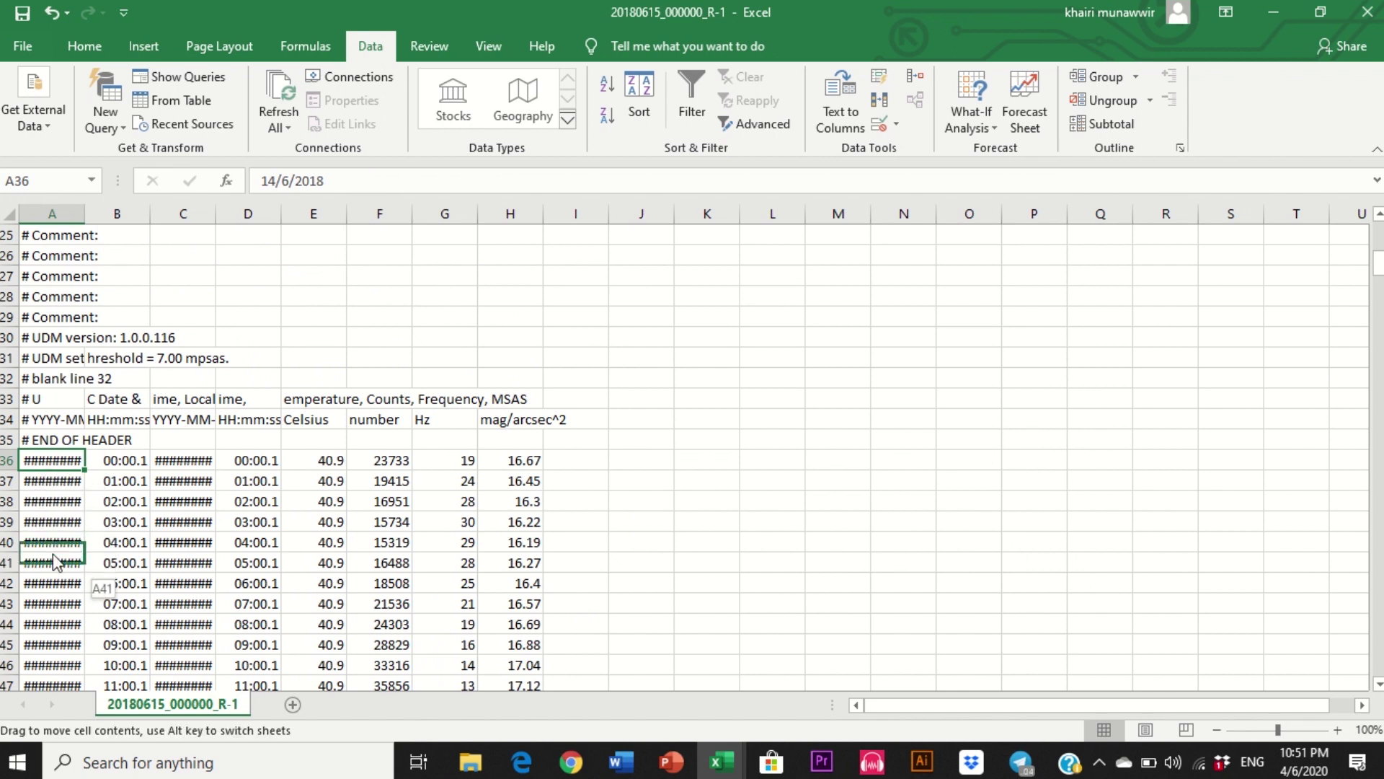
{"action": "left_click_drag", "start_coordinate": [49, 468], "coordinate": [54, 561]}
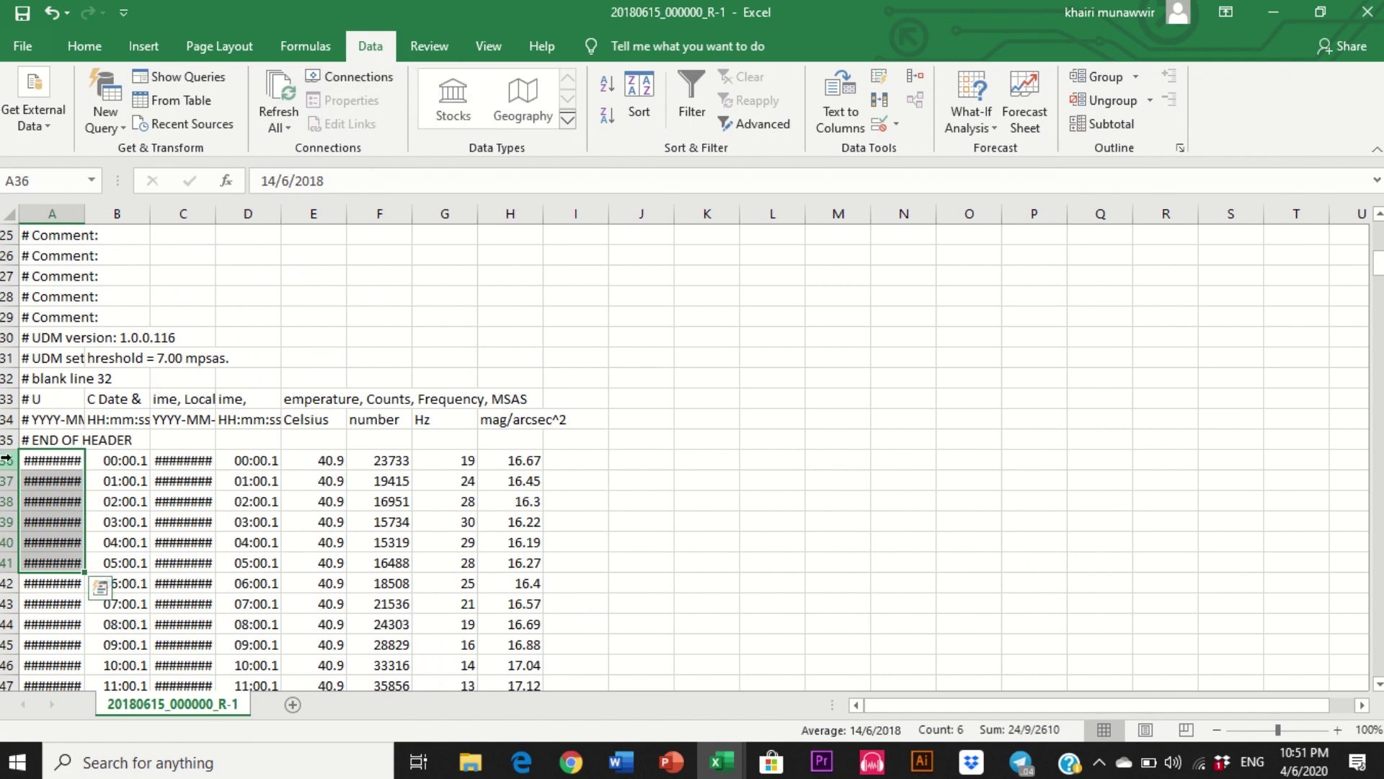
{"action": "left_click", "coordinate": [85, 47]}
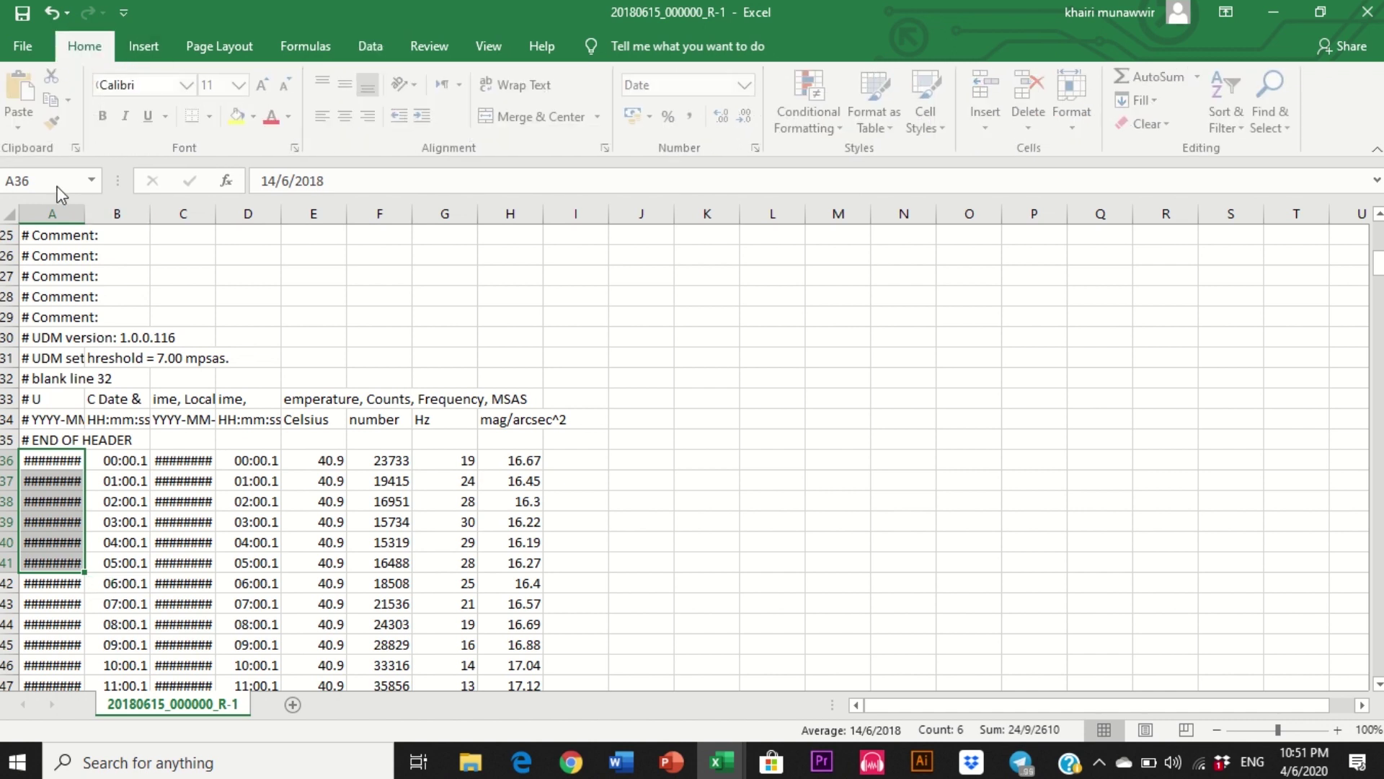
{"action": "left_click", "coordinate": [1076, 108]}
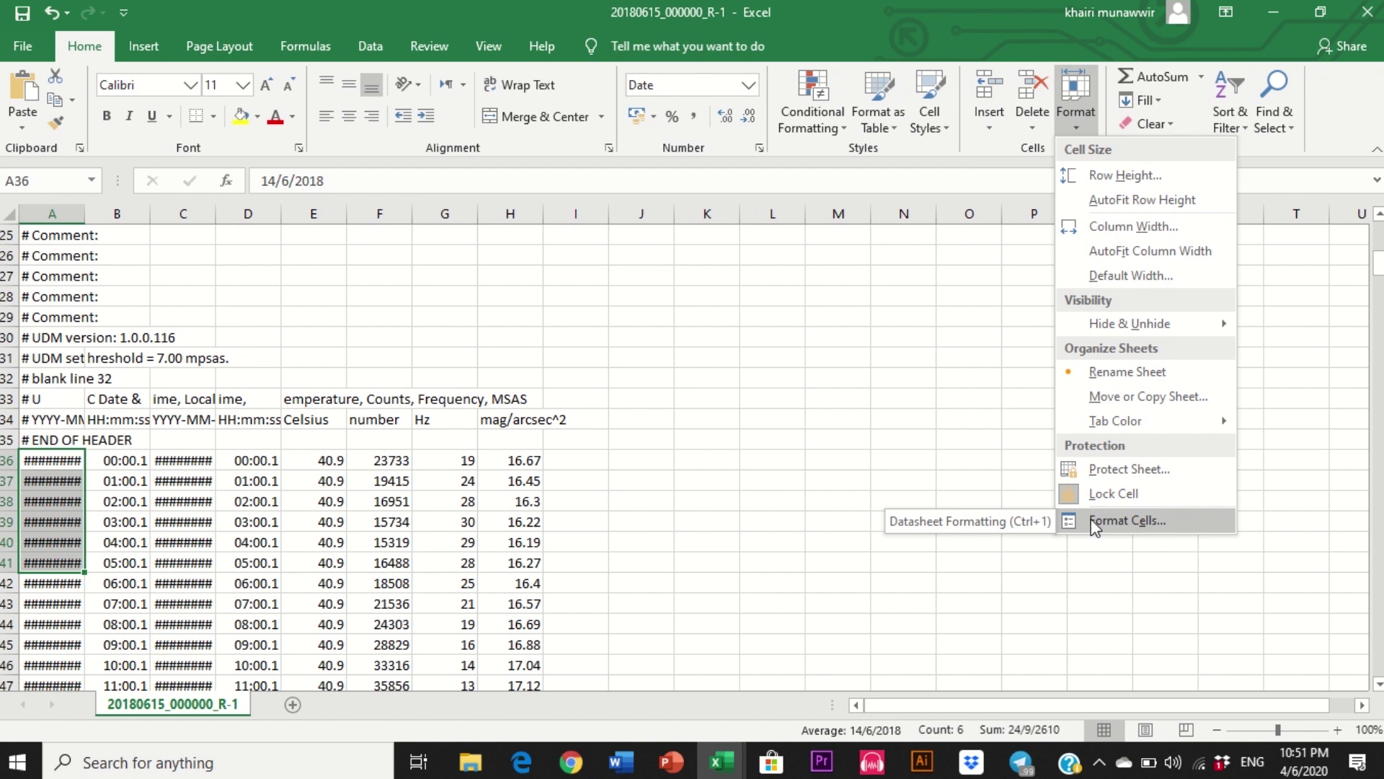
{"action": "left_click", "coordinate": [999, 521]}
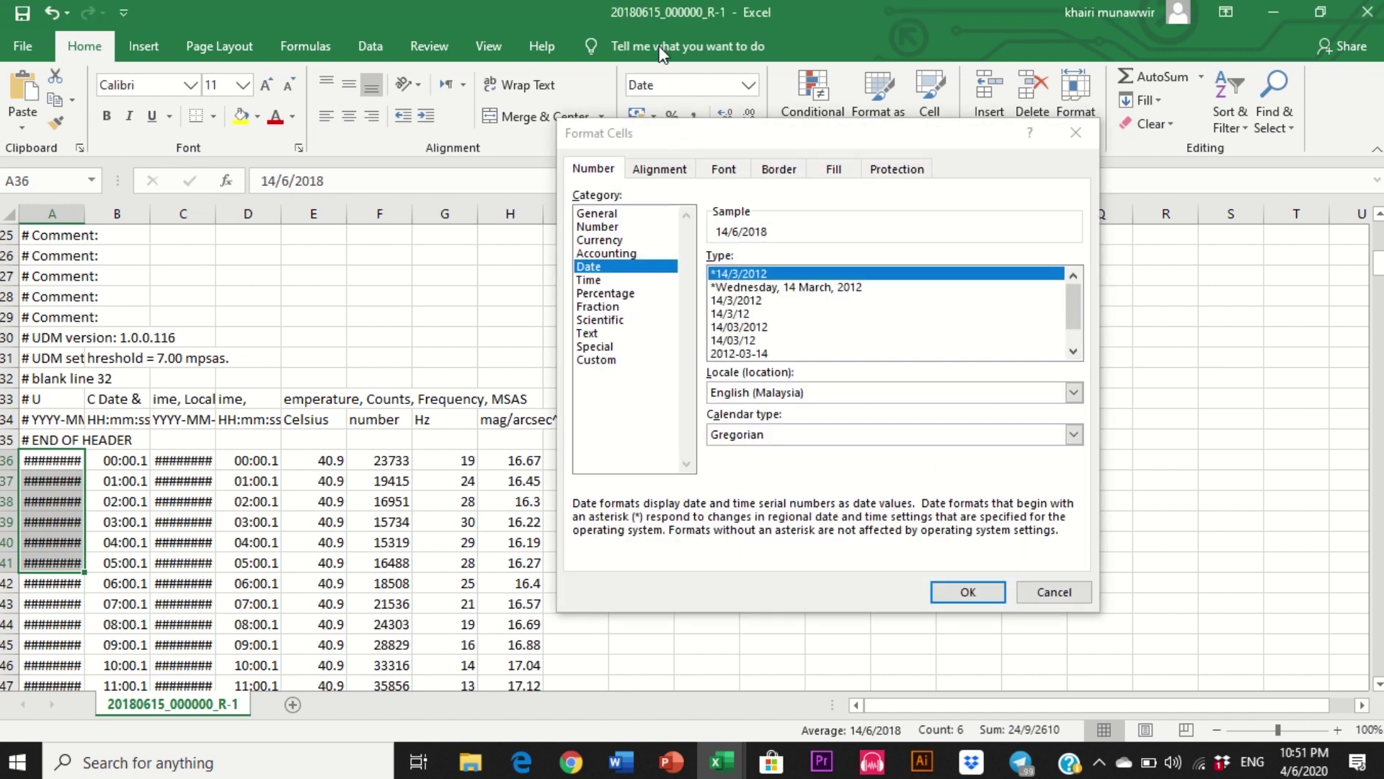
{"action": "left_click", "coordinate": [751, 297]}
{"action": "left_click", "coordinate": [751, 274]}
{"action": "left_click", "coordinate": [753, 300]}
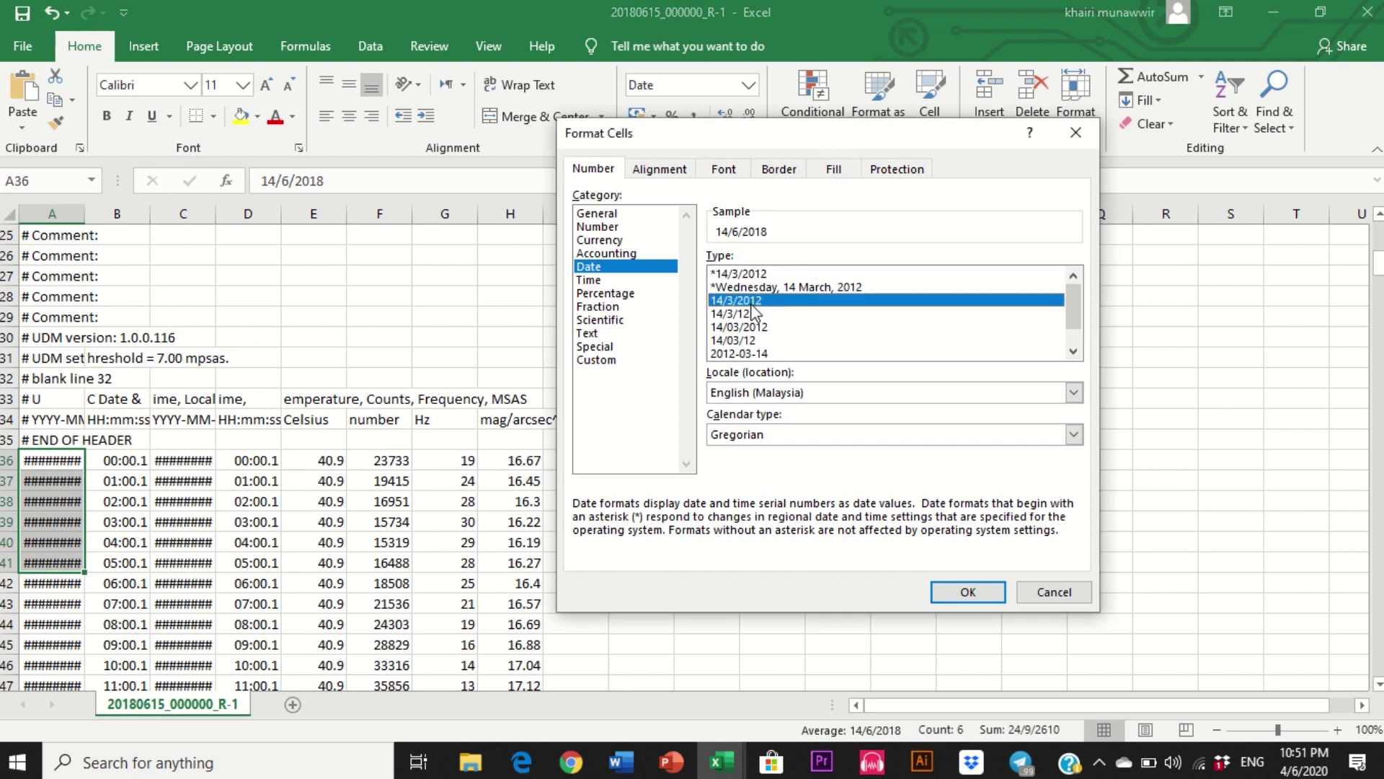
{"action": "left_click", "coordinate": [955, 594]}
{"action": "left_click", "coordinate": [47, 464]}
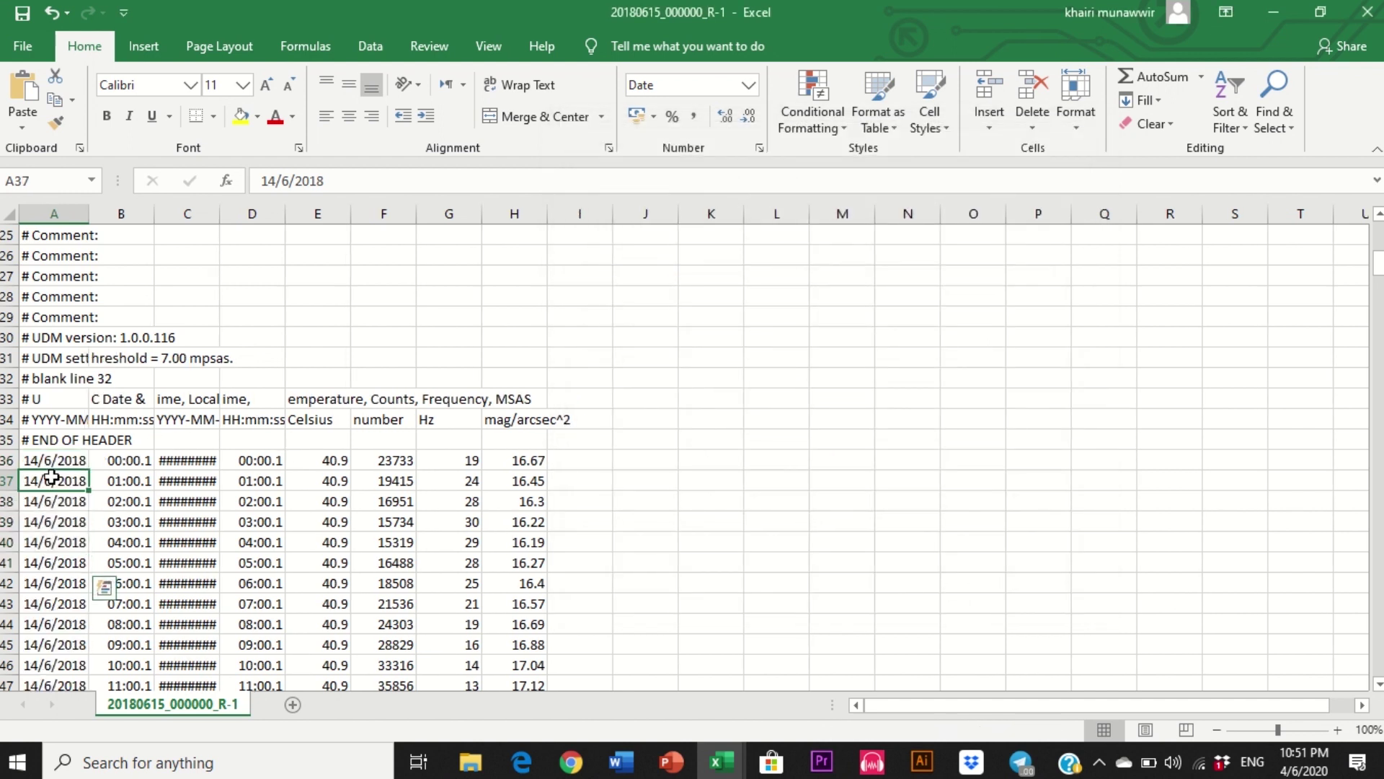
Step: Format the local dates in C36:C43 with the 14/3/2012 date type and widen columns A to D
{"action": "left_click_drag", "start_coordinate": [208, 468], "coordinate": [191, 603]}
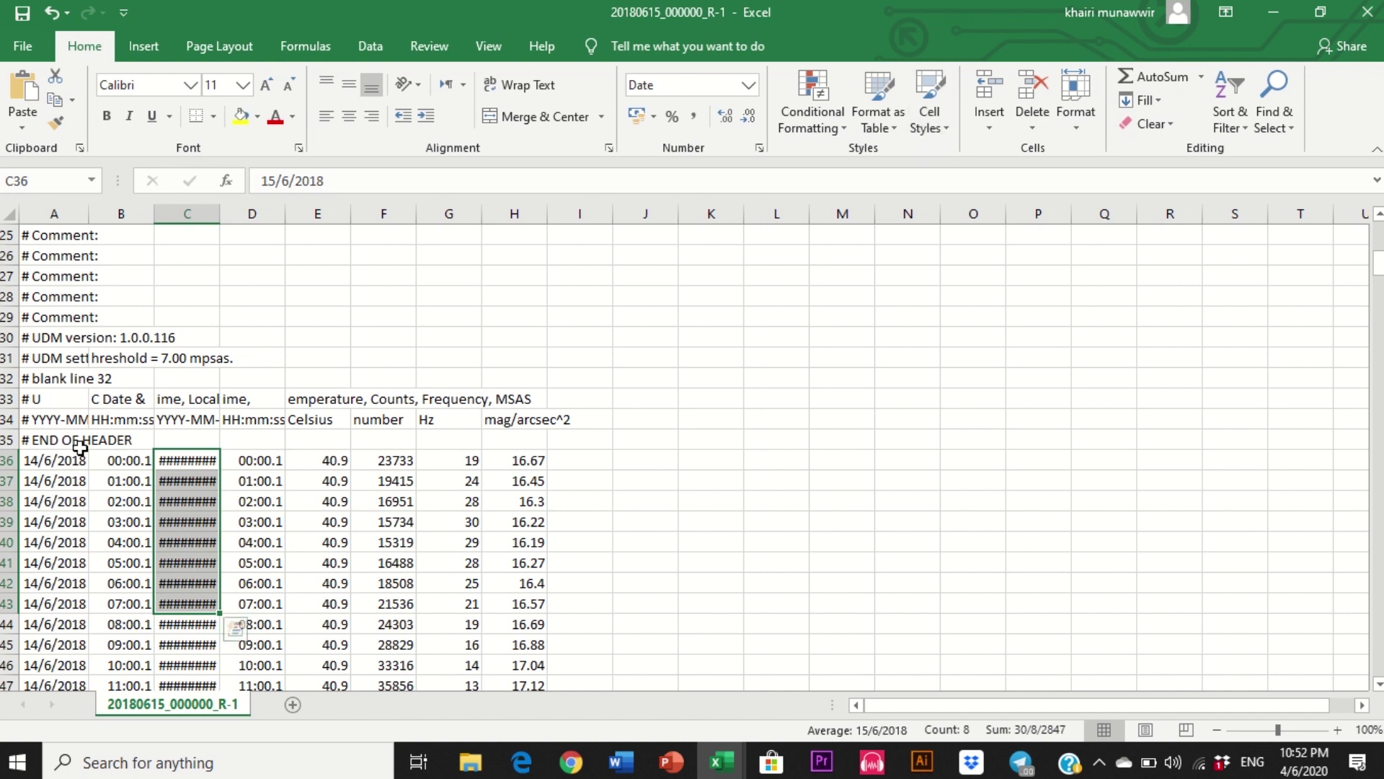
{"action": "left_click", "coordinate": [1087, 124]}
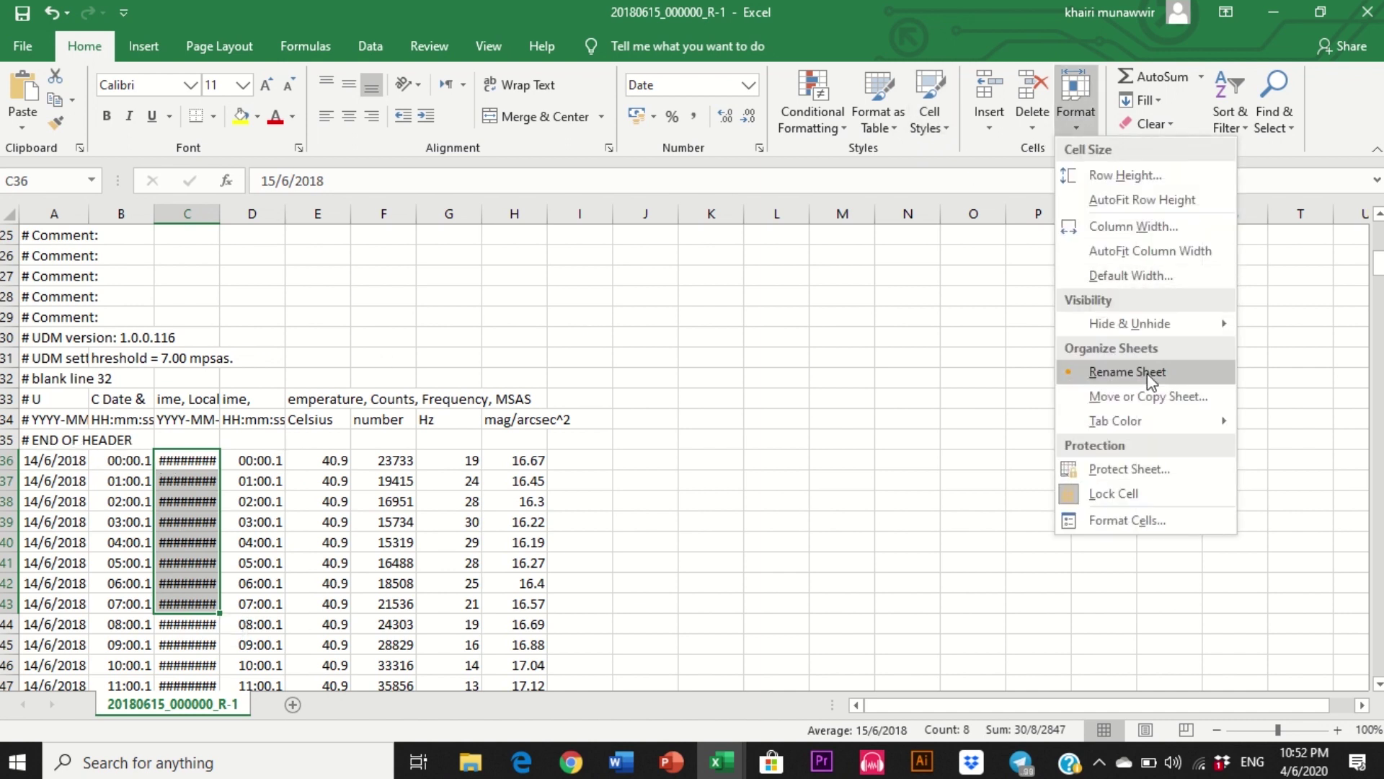
{"action": "left_click", "coordinate": [1138, 515]}
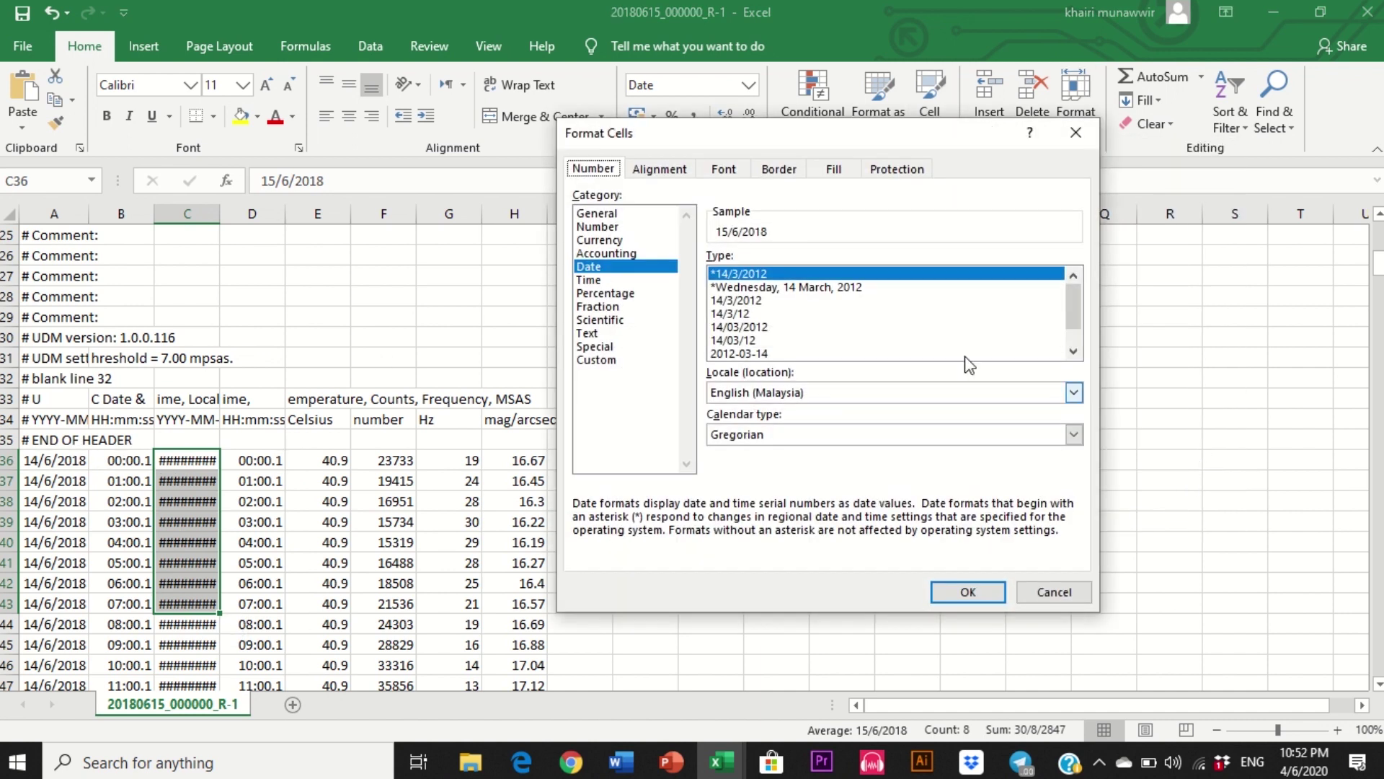
{"action": "left_click", "coordinate": [786, 300]}
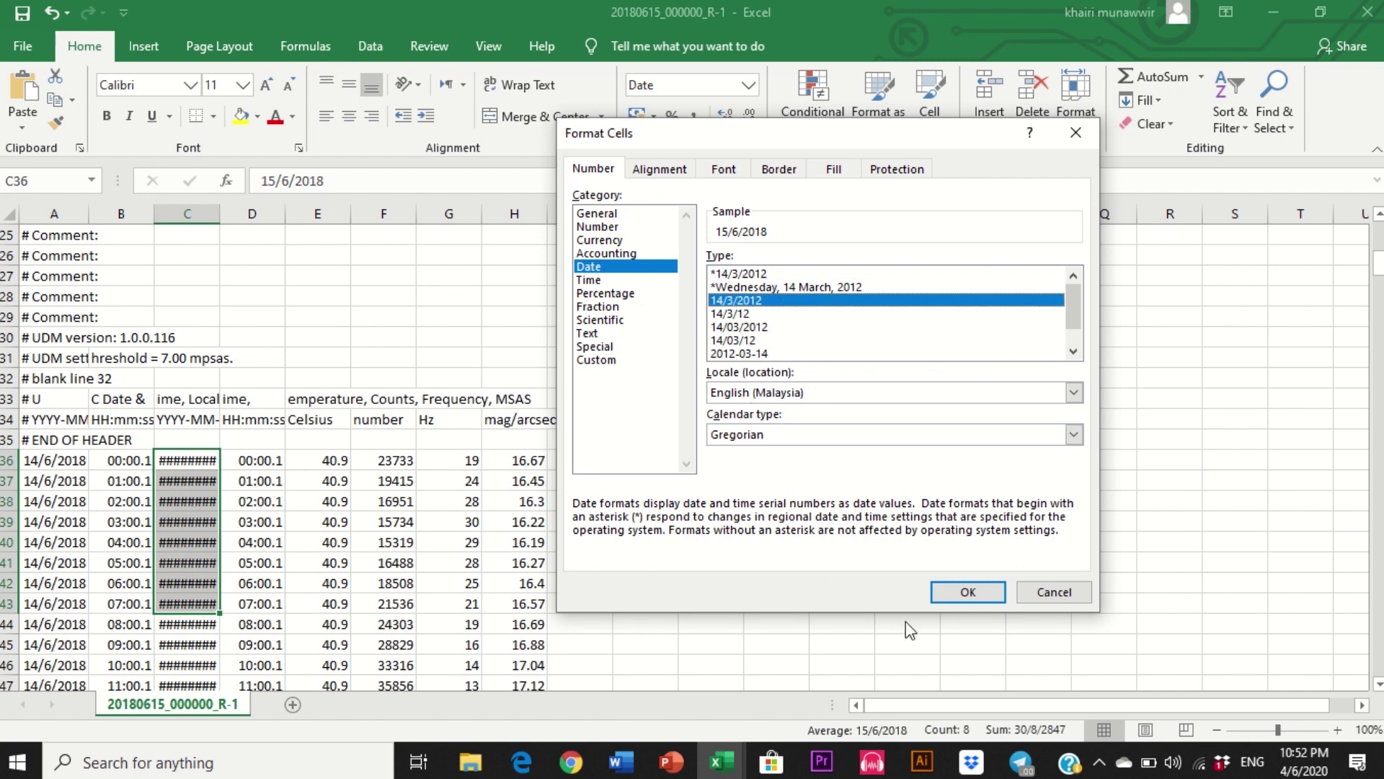
{"action": "left_click", "coordinate": [942, 601]}
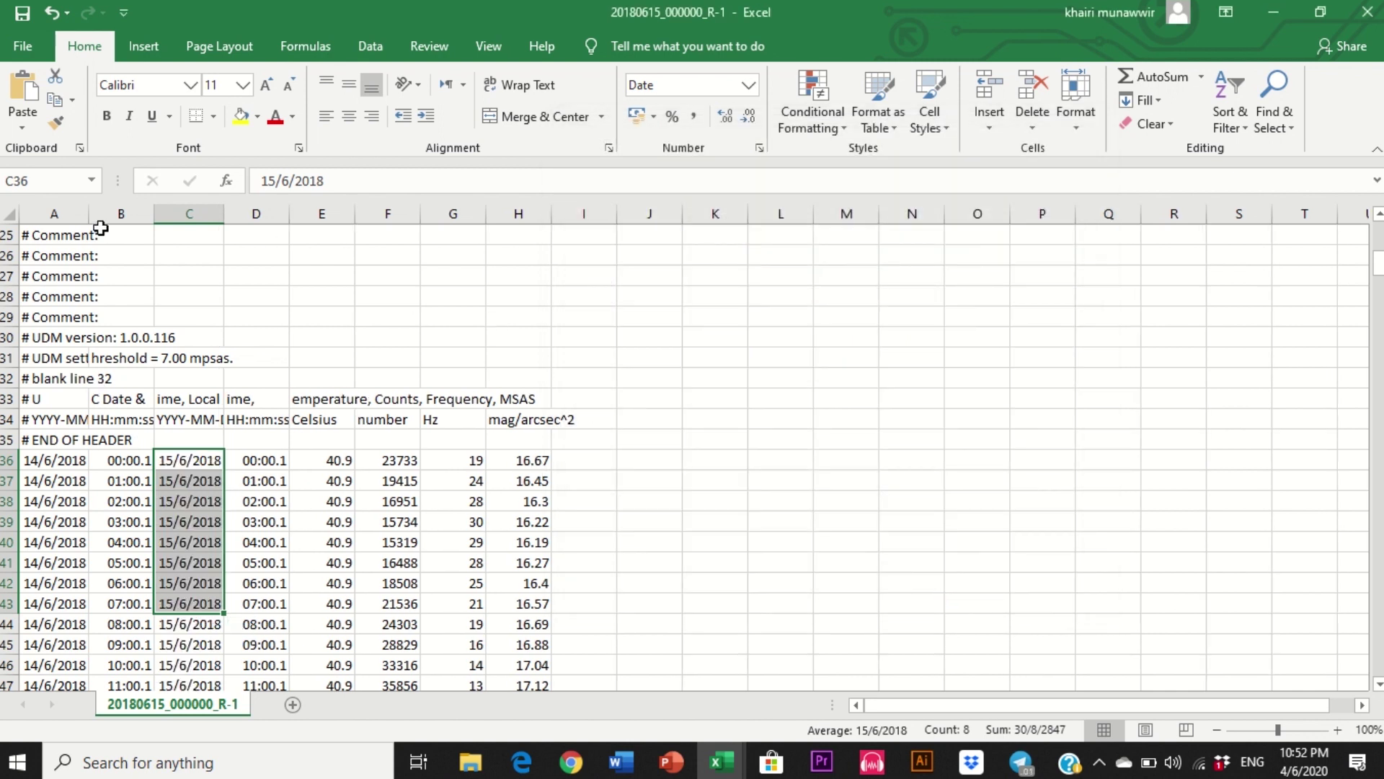
{"action": "left_click_drag", "start_coordinate": [88, 215], "coordinate": [499, 214]}
{"action": "left_click", "coordinate": [919, 459]}
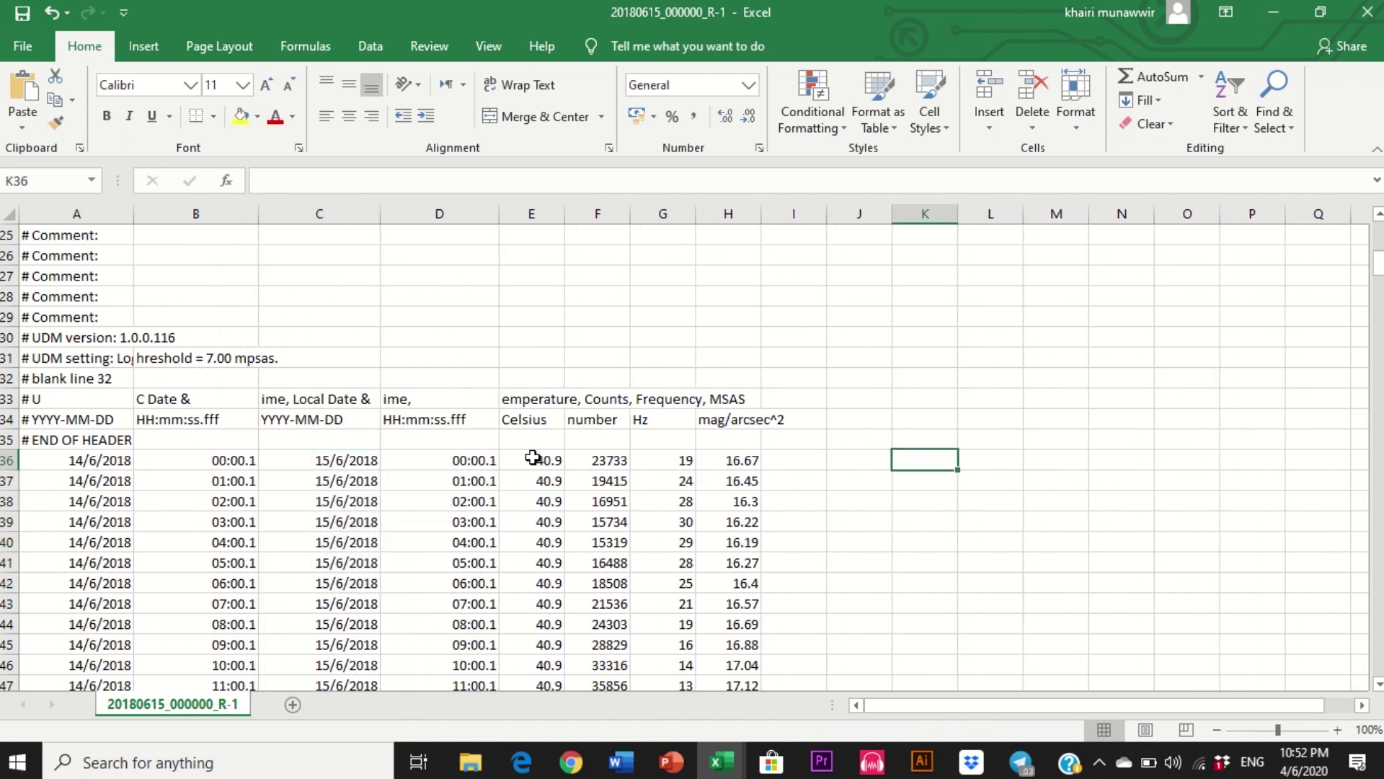
Step: Examine the row 34 column headings, from the date and time formats through to mag/arcsec^2, against the first measurement records
{"action": "left_click", "coordinate": [71, 419]}
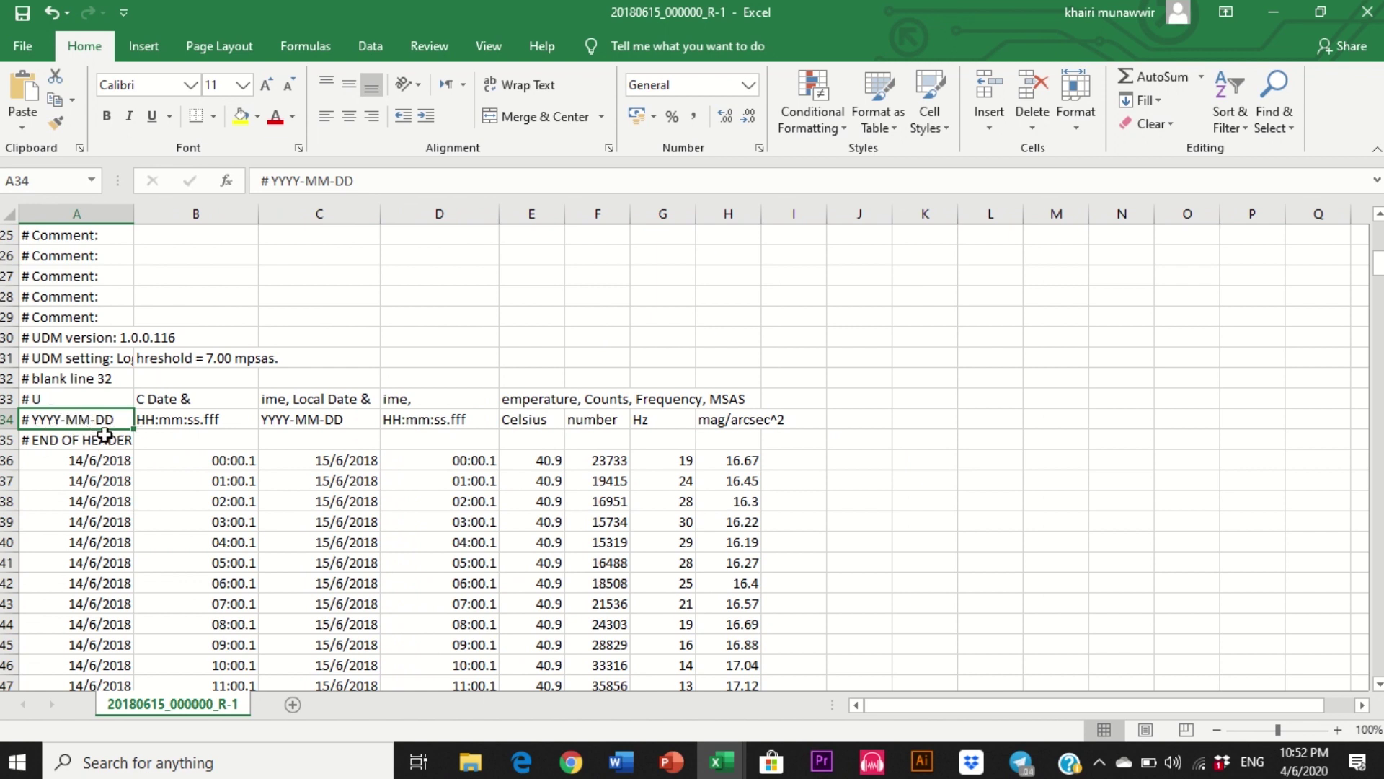
{"action": "left_click", "coordinate": [99, 466]}
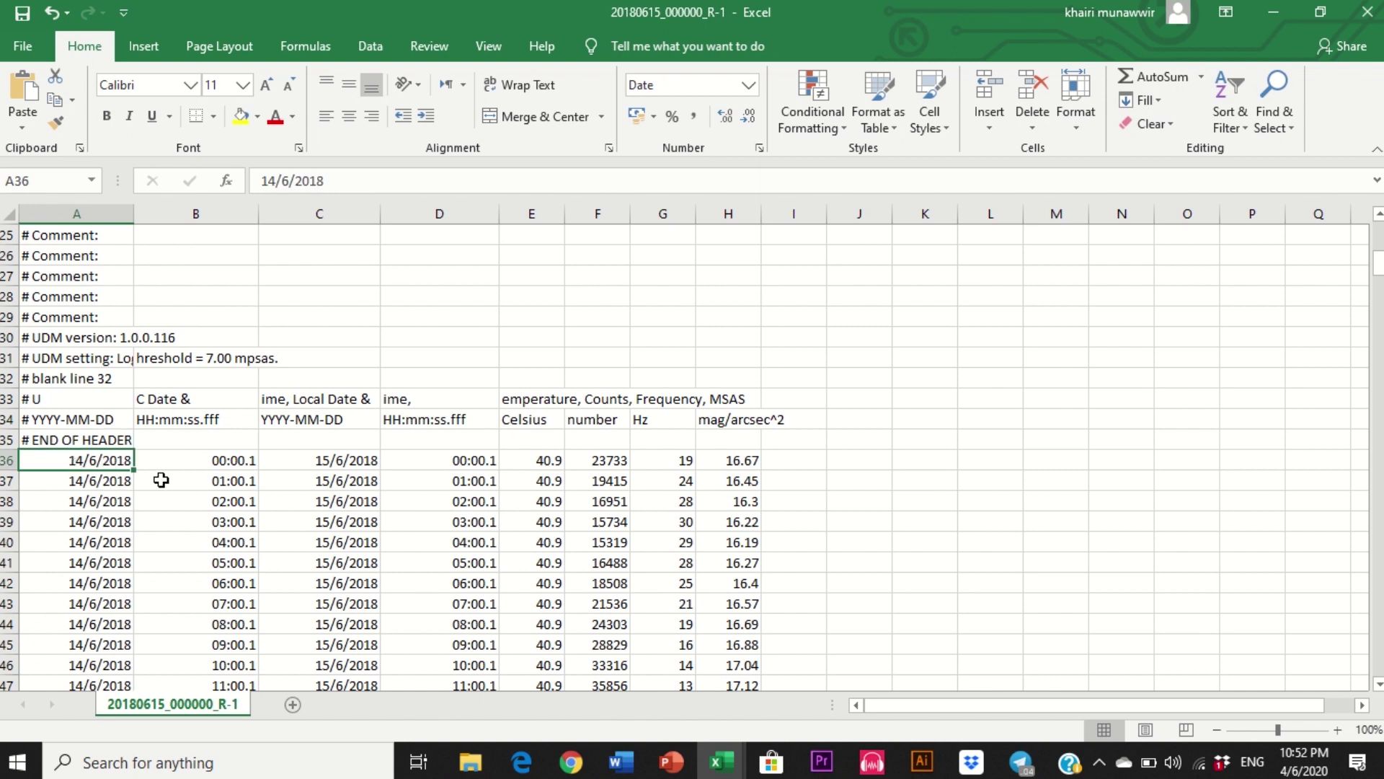
{"action": "left_click", "coordinate": [107, 493]}
{"action": "left_click", "coordinate": [118, 466]}
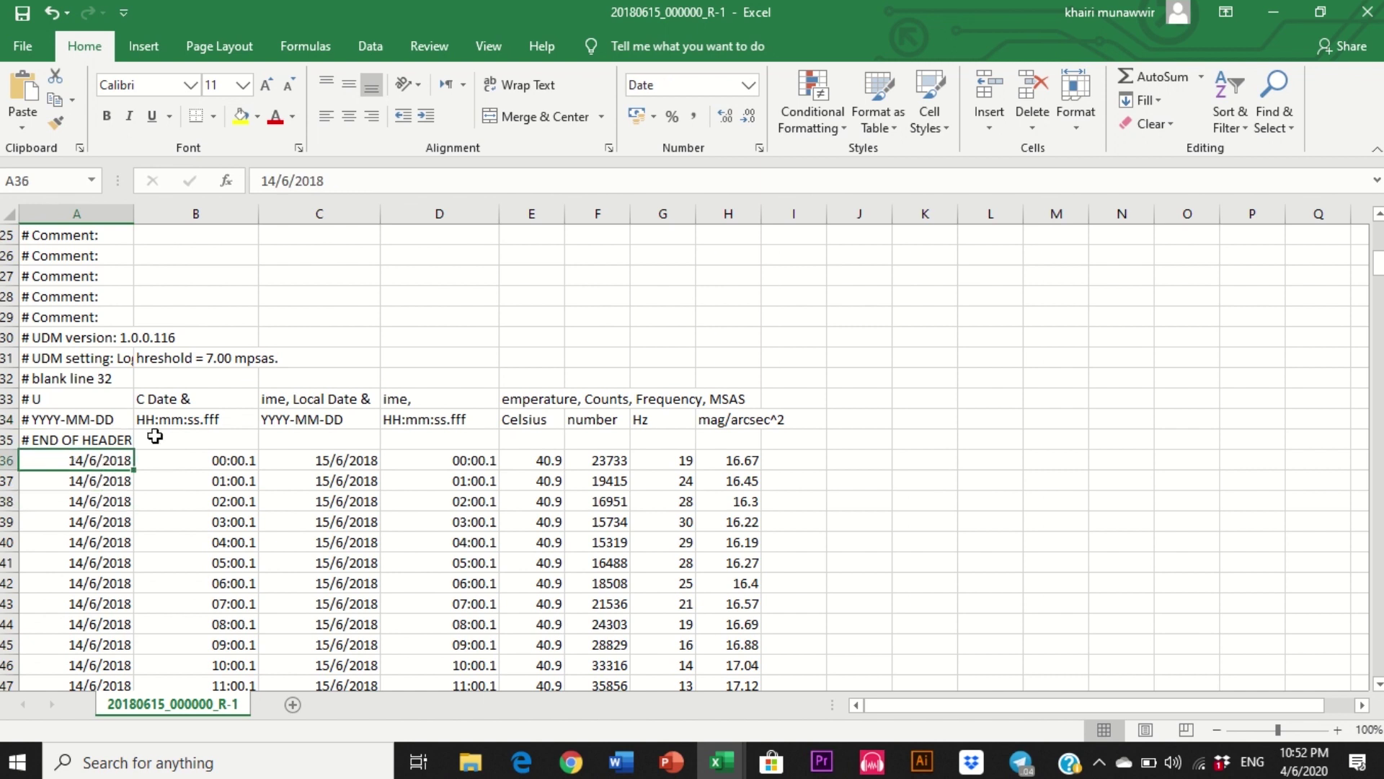
{"action": "left_click", "coordinate": [233, 422]}
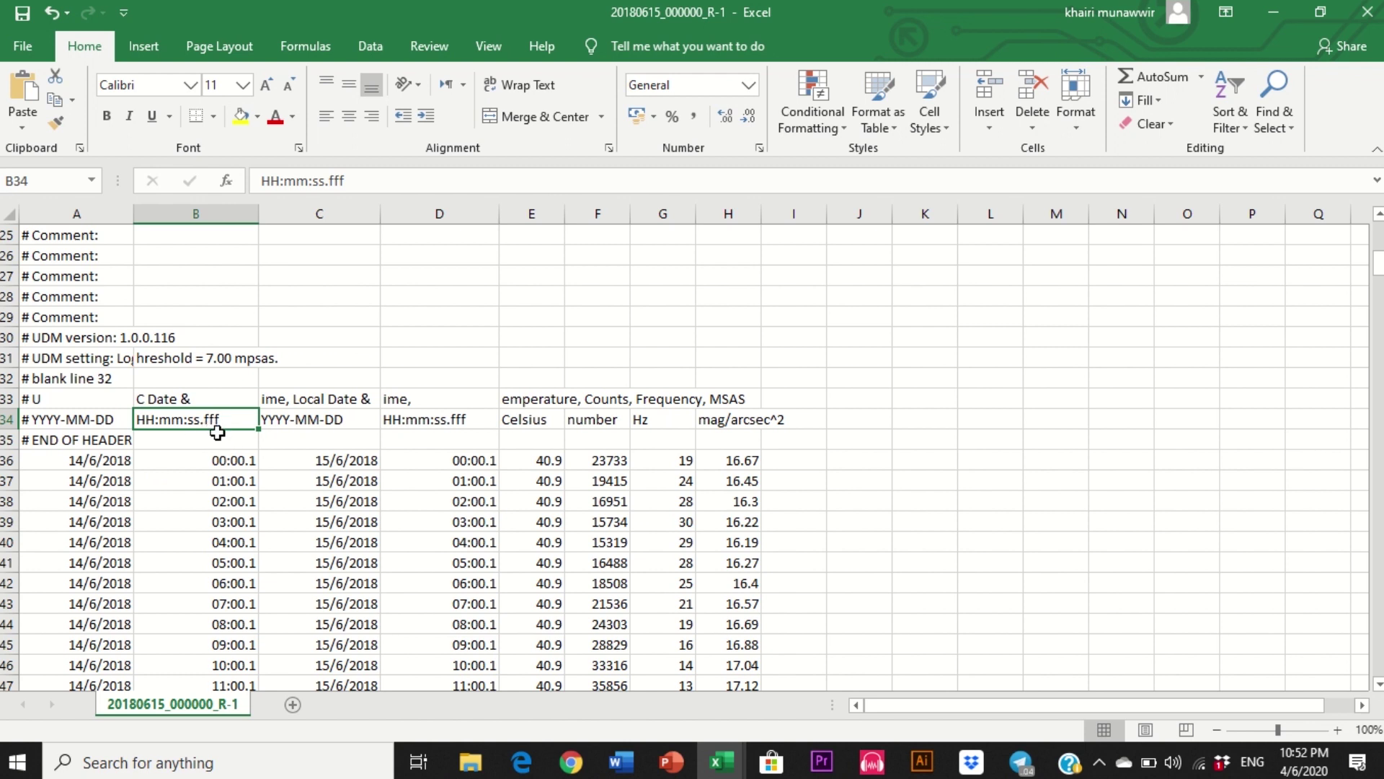
{"action": "left_click", "coordinate": [335, 424]}
{"action": "left_click", "coordinate": [212, 479]}
{"action": "left_click", "coordinate": [541, 440]}
{"action": "left_click", "coordinate": [597, 454]}
{"action": "left_click", "coordinate": [685, 436]}
{"action": "left_click", "coordinate": [775, 436]}
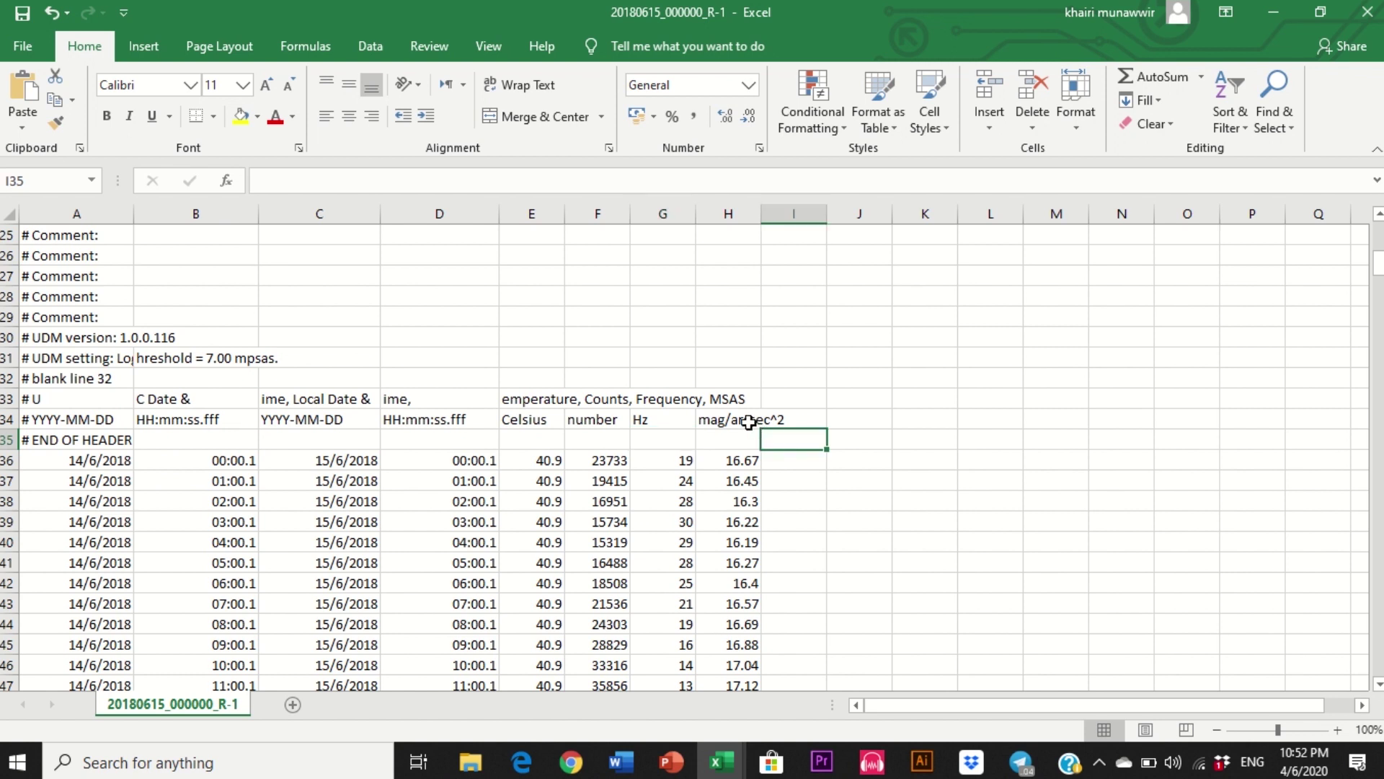
{"action": "left_click", "coordinate": [750, 422]}
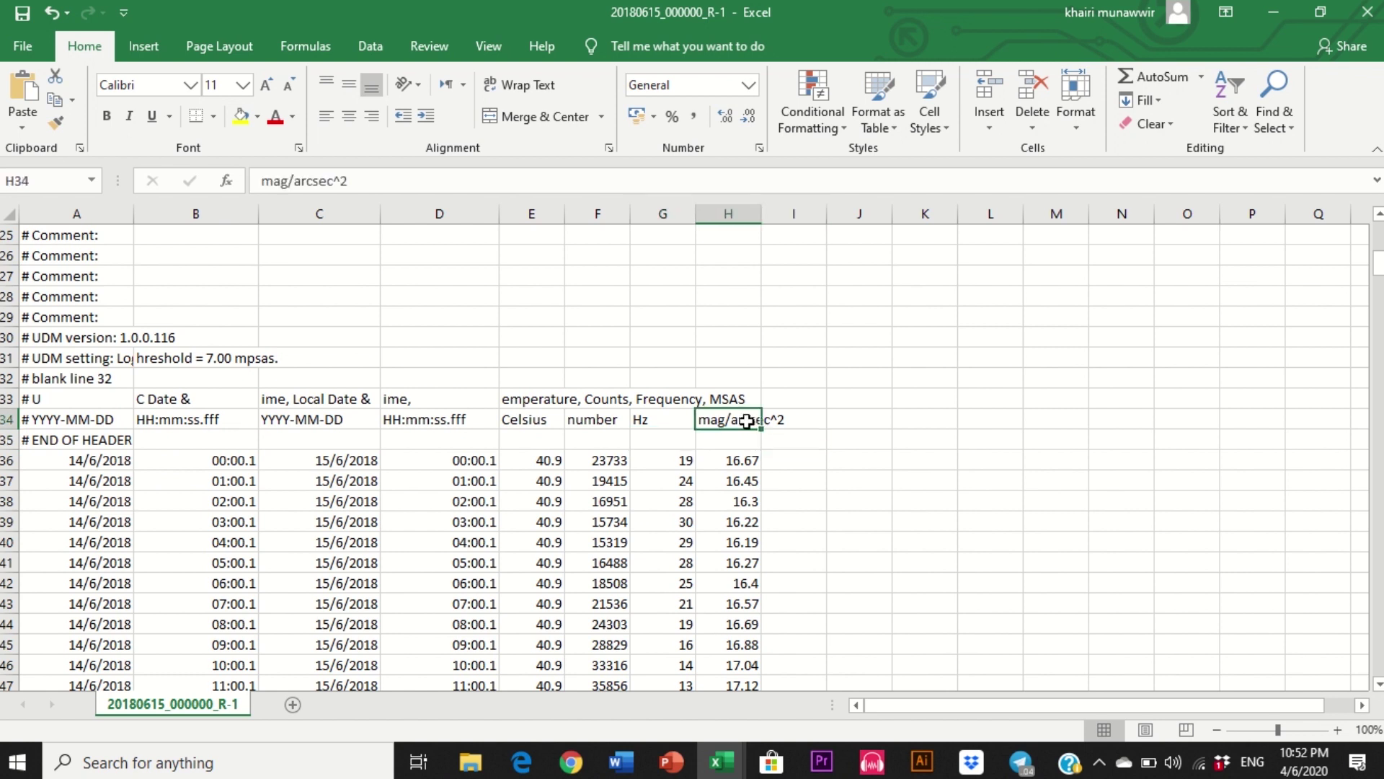
Step: Select the mag/arcsec^2 heading and readings in H34:H46 and widen column H to fit the heading
{"action": "left_click_drag", "start_coordinate": [750, 421], "coordinate": [742, 667]}
{"action": "left_click_drag", "start_coordinate": [760, 215], "coordinate": [840, 253]}
{"action": "scroll", "coordinate": [346, 437], "scroll_direction": "down", "scroll_amount": 2}
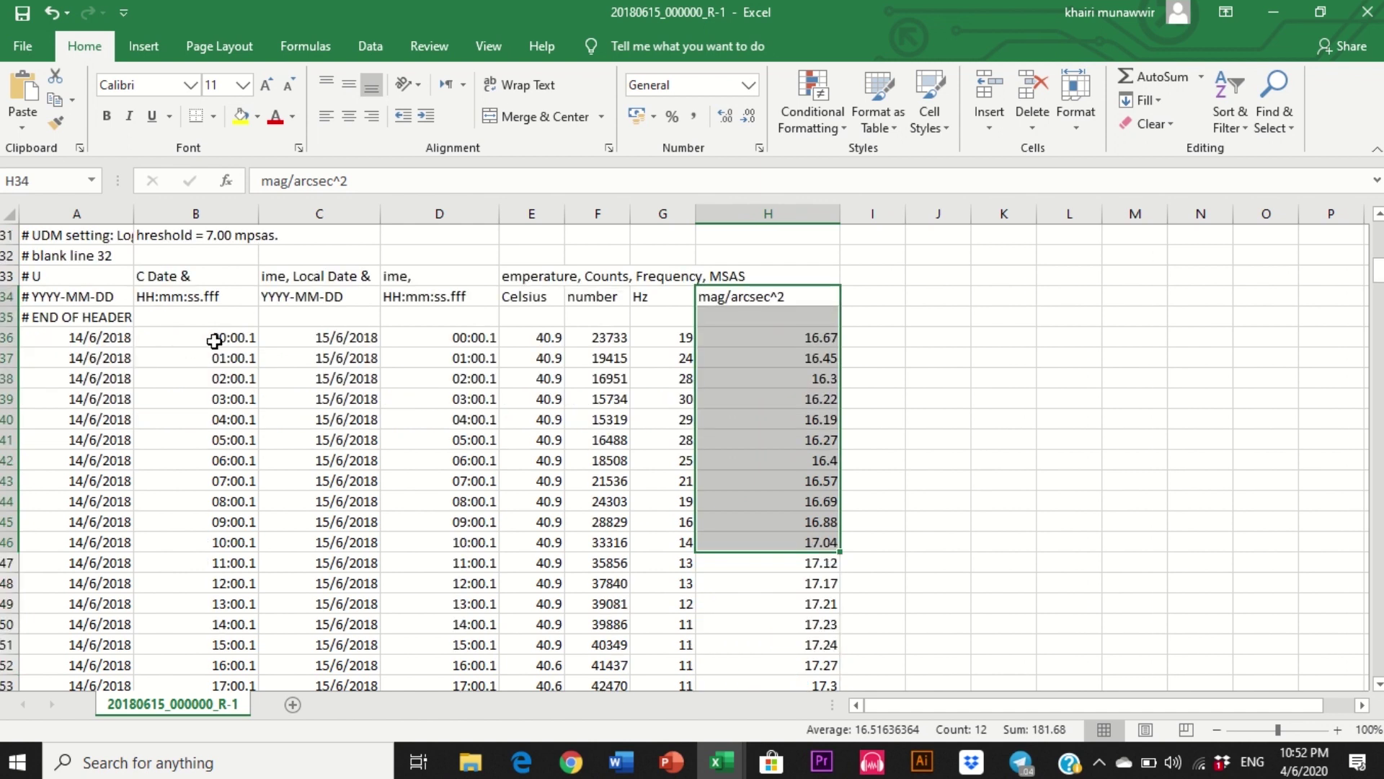
Step: Apply the custom time format h:mm:ss AM/PM to the UTC times in B36:B50
{"action": "left_click_drag", "start_coordinate": [202, 340], "coordinate": [206, 620]}
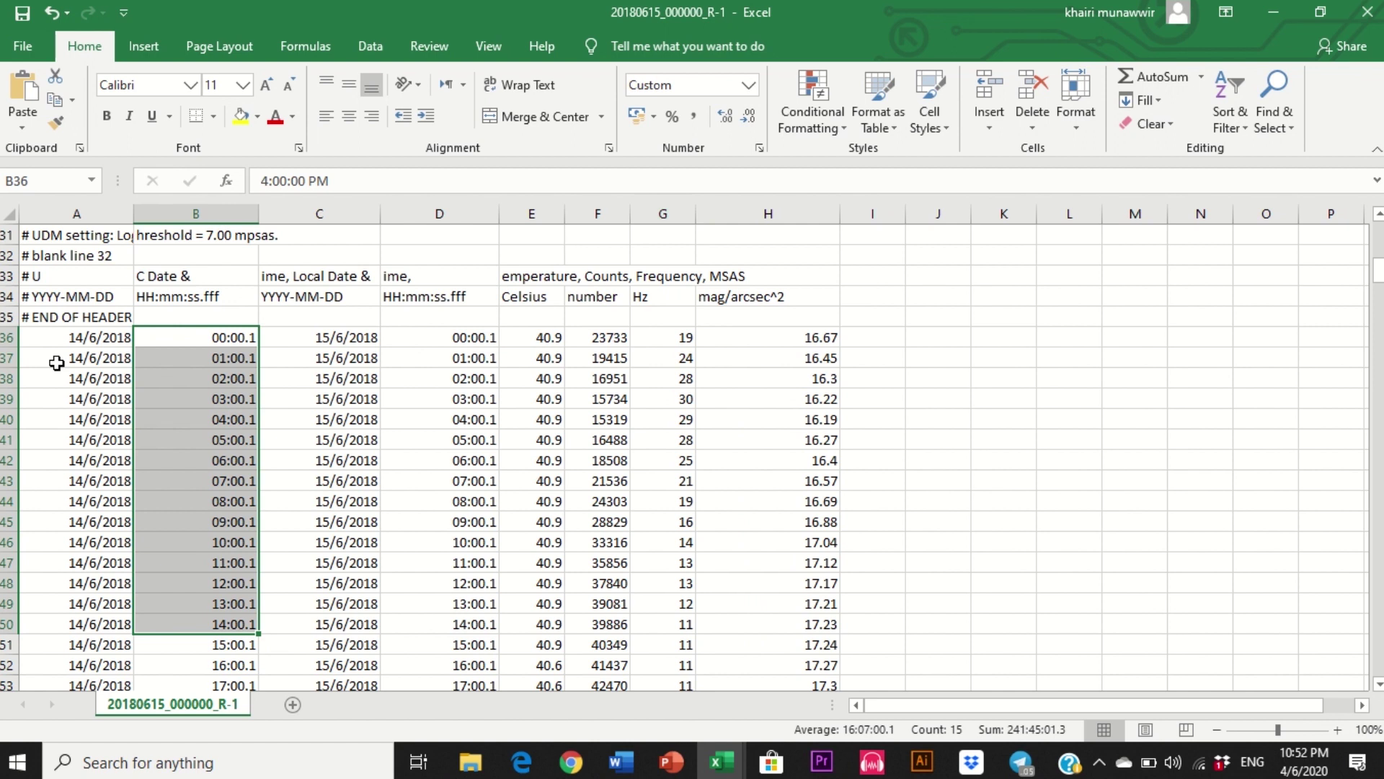
{"action": "left_click", "coordinate": [1075, 116]}
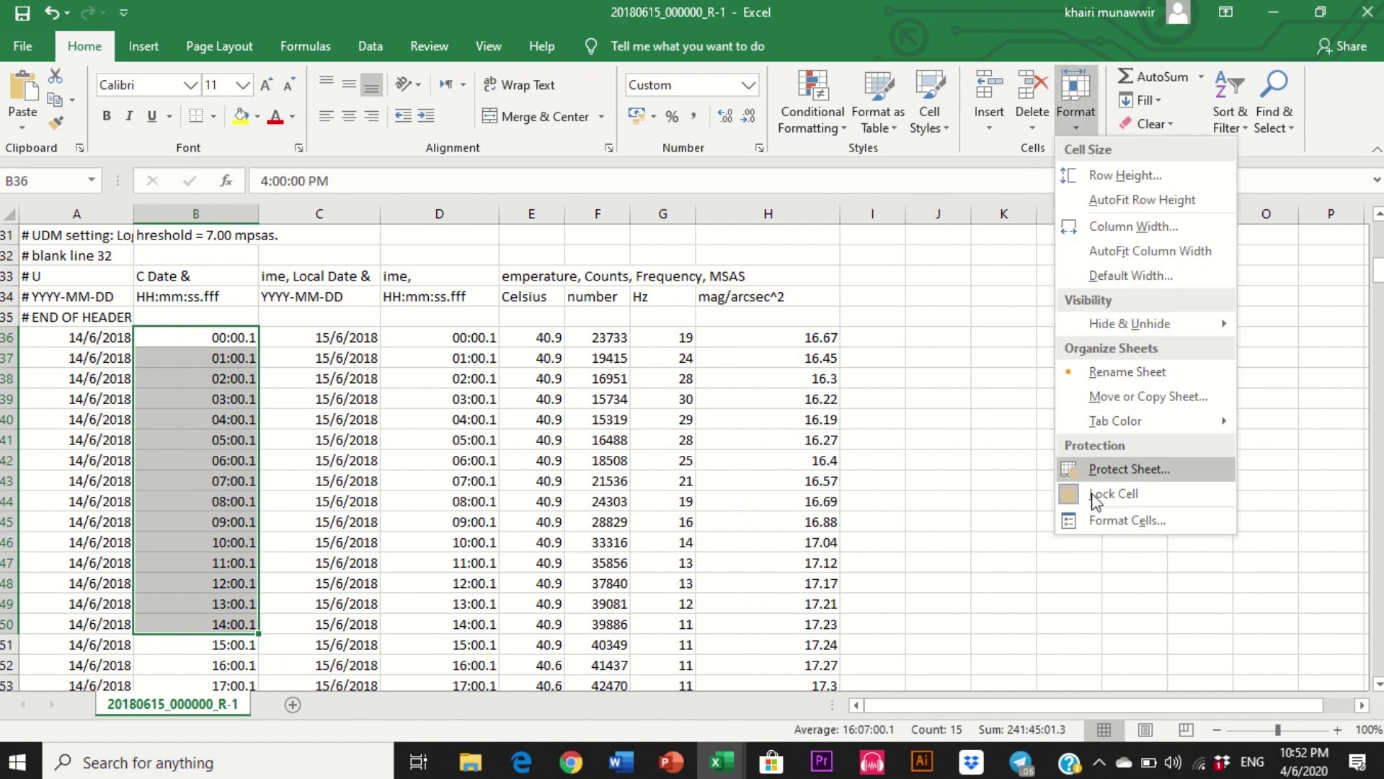
{"action": "left_click", "coordinate": [1113, 522]}
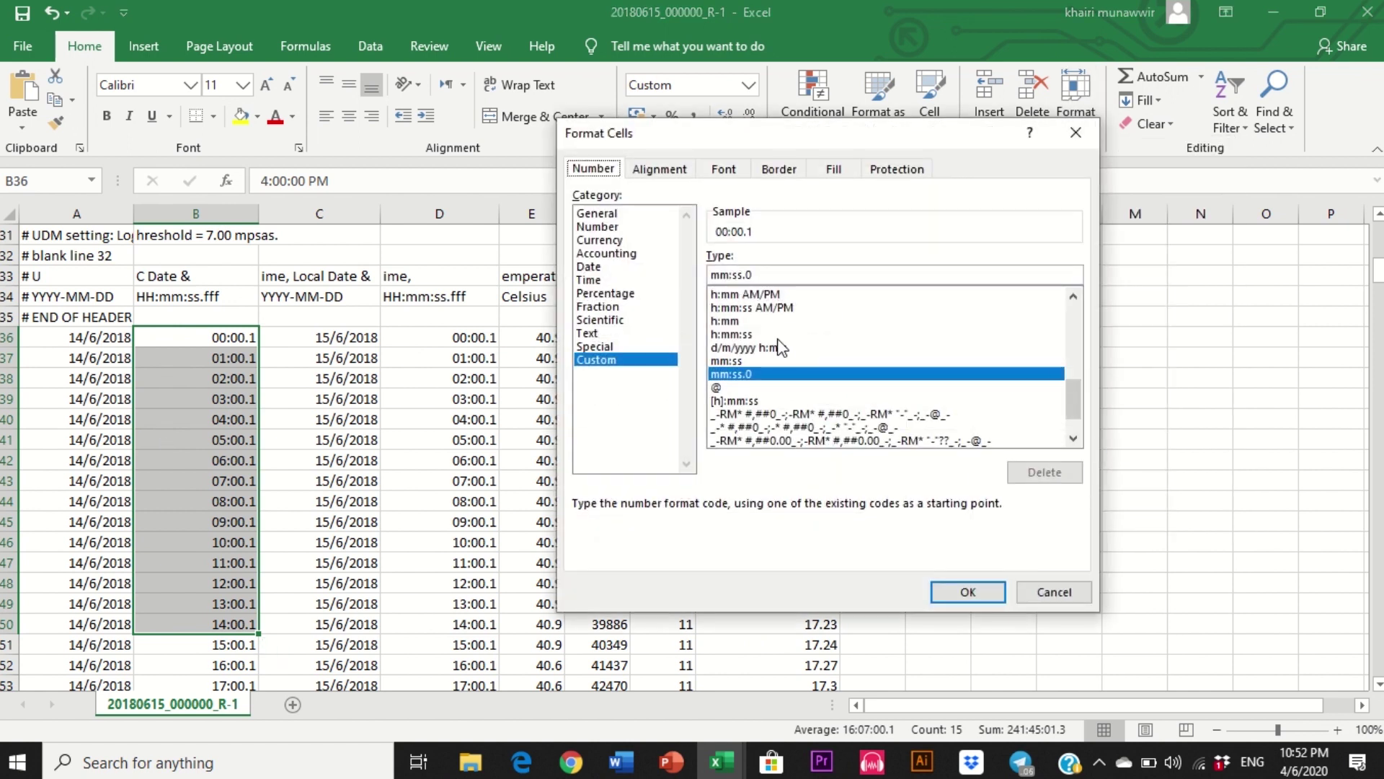
{"action": "scroll", "coordinate": [777, 339], "scroll_direction": "up", "scroll_amount": 3}
{"action": "scroll", "coordinate": [776, 339], "scroll_direction": "down", "scroll_amount": 3}
{"action": "left_click", "coordinate": [742, 321]}
{"action": "scroll", "coordinate": [786, 353], "scroll_direction": "up", "scroll_amount": 1}
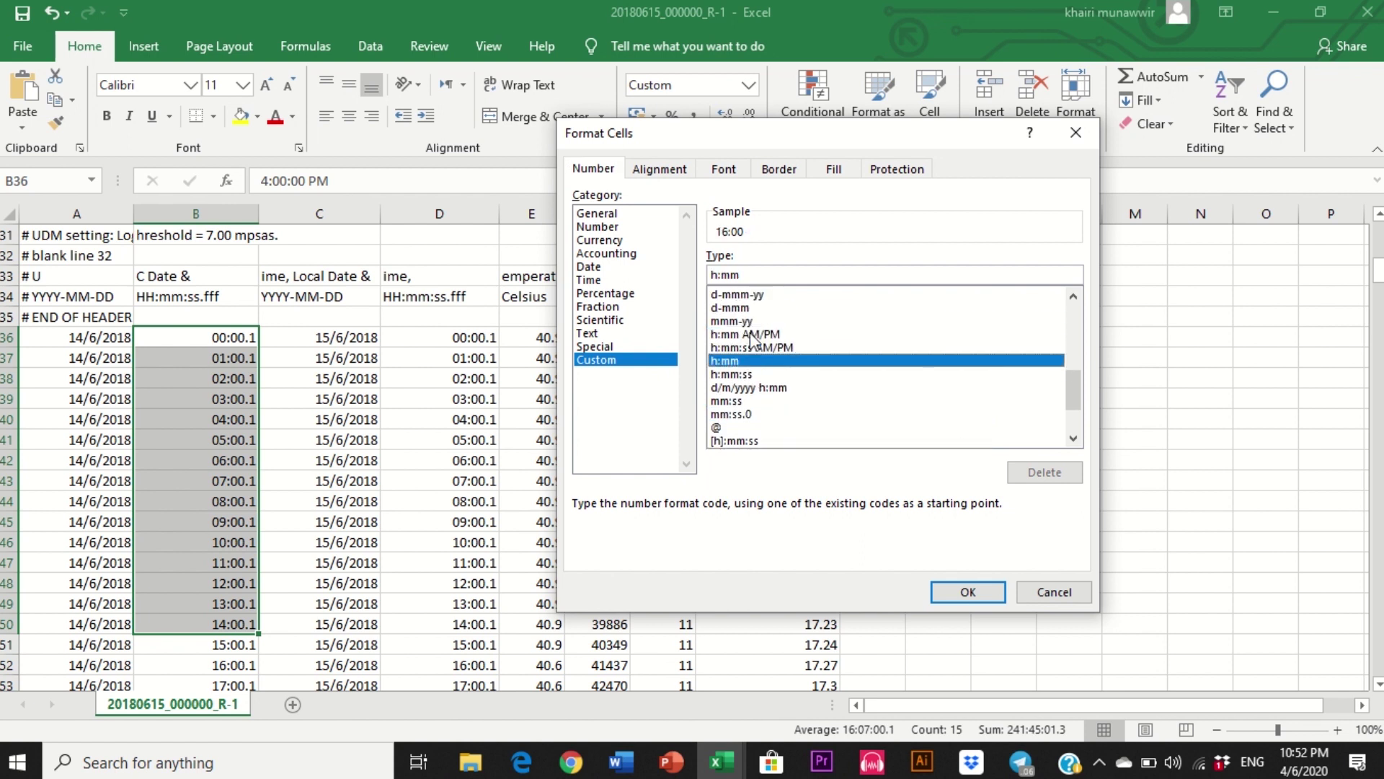
{"action": "left_click", "coordinate": [753, 336]}
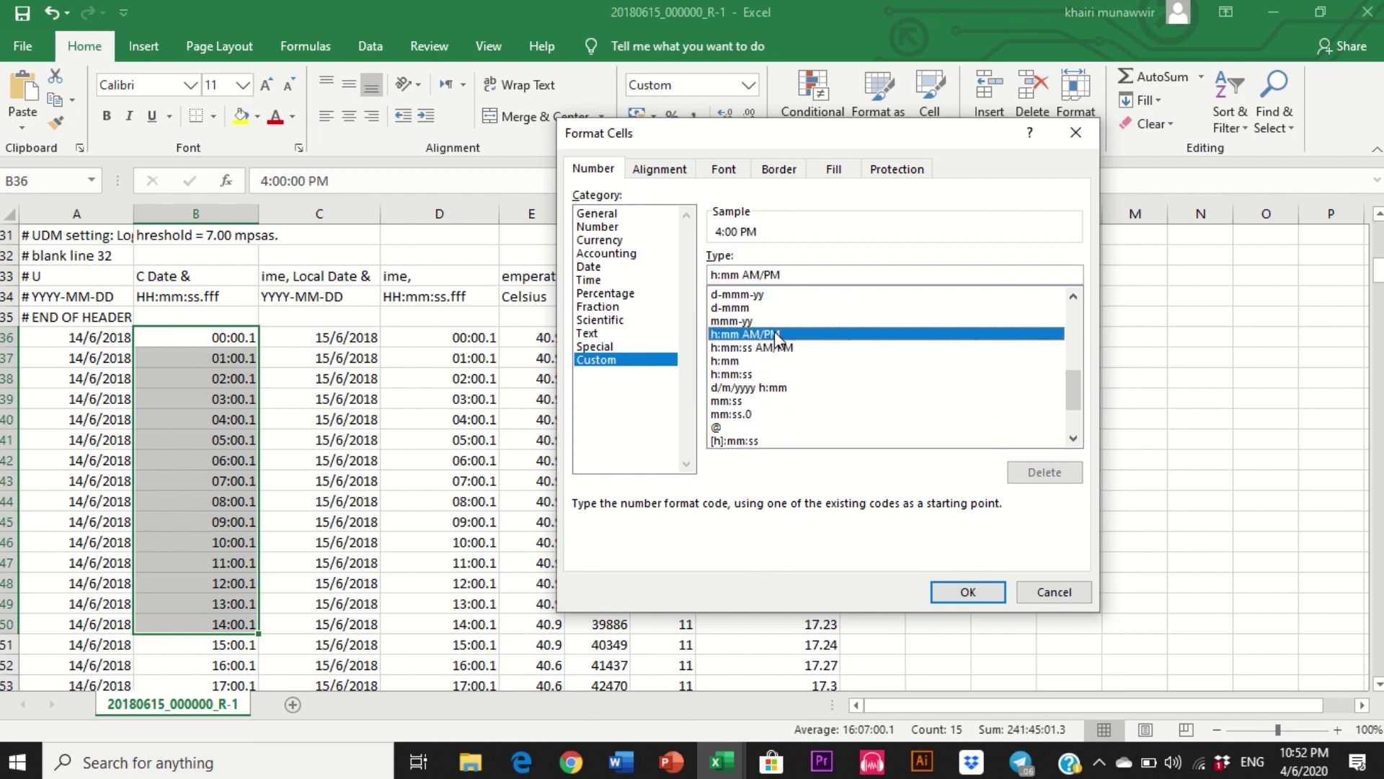
{"action": "left_click", "coordinate": [785, 349]}
{"action": "left_click", "coordinate": [770, 335]}
{"action": "left_click", "coordinate": [778, 349]}
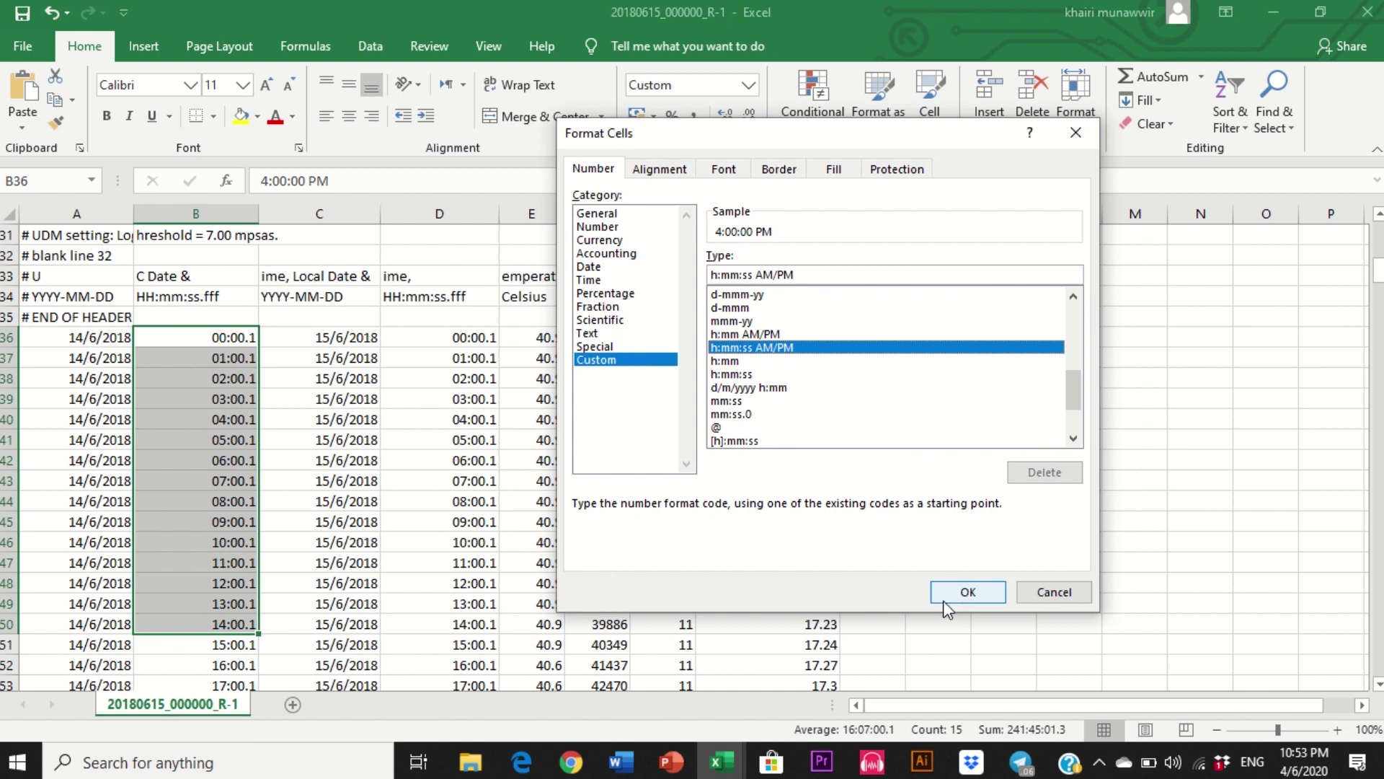
{"action": "left_click", "coordinate": [968, 592]}
Step: Check how far down column B the new time format reaches and undo it on B36:B50
{"action": "scroll", "coordinate": [310, 555], "scroll_direction": "down", "scroll_amount": 3}
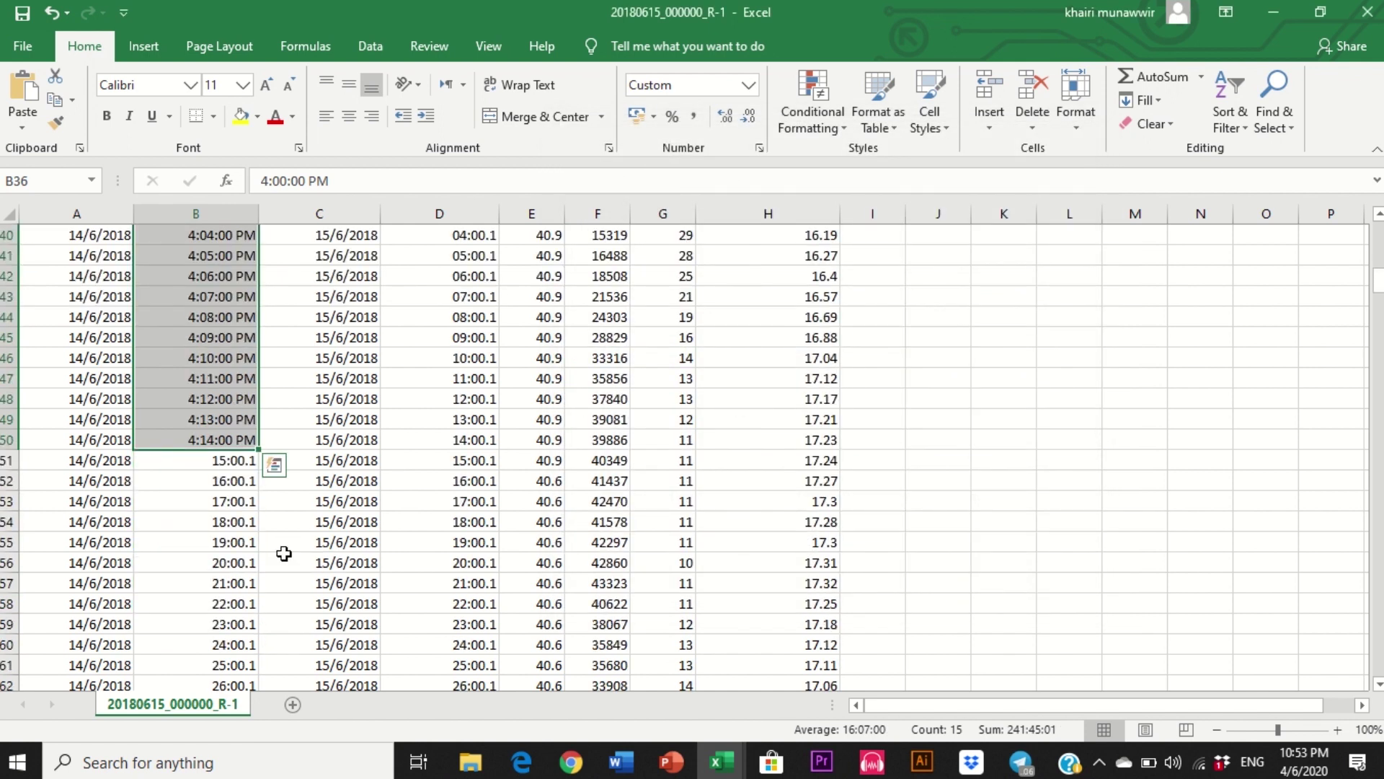
{"action": "left_click", "coordinate": [284, 550]}
{"action": "scroll", "coordinate": [253, 482], "scroll_direction": "up", "scroll_amount": 4}
{"action": "scroll", "coordinate": [209, 429], "scroll_direction": "down", "scroll_amount": 7}
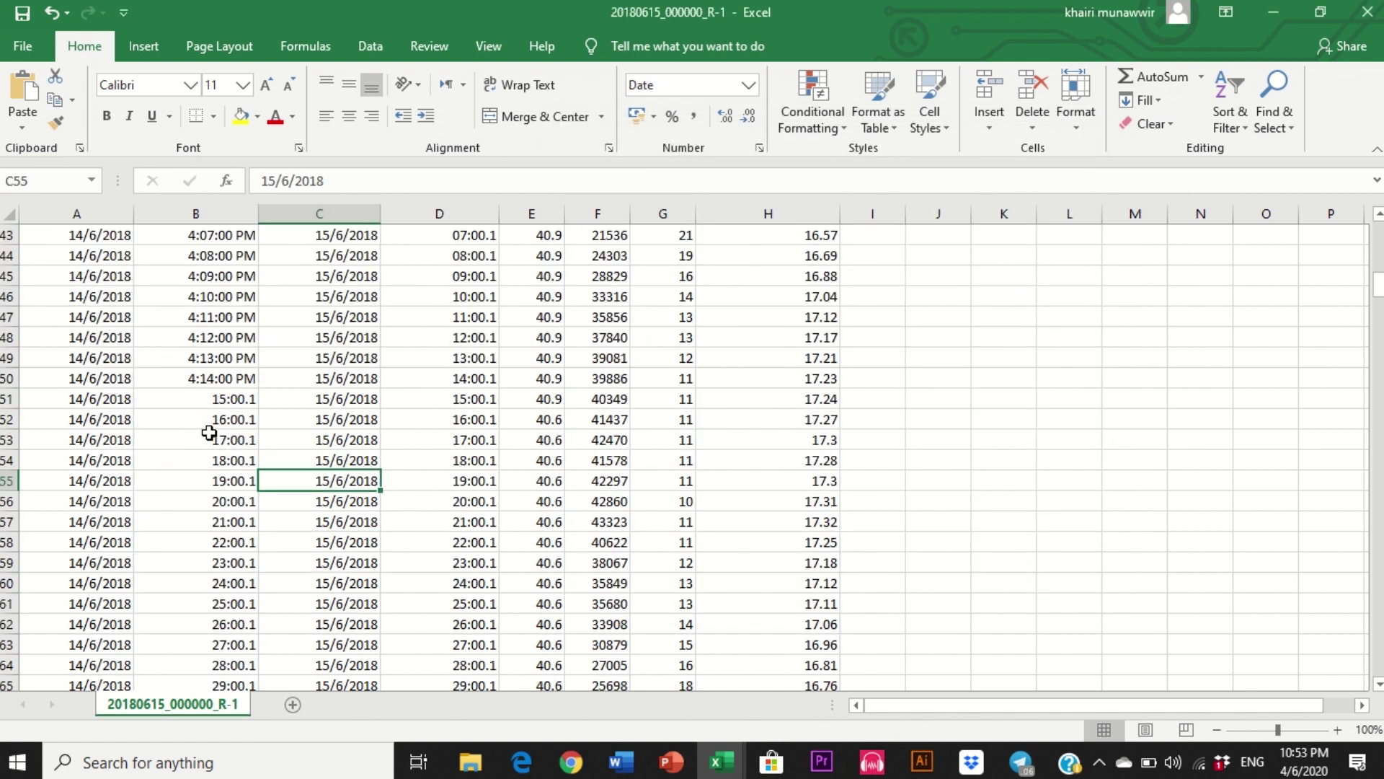
{"action": "scroll", "coordinate": [216, 431], "scroll_direction": "up", "scroll_amount": 5}
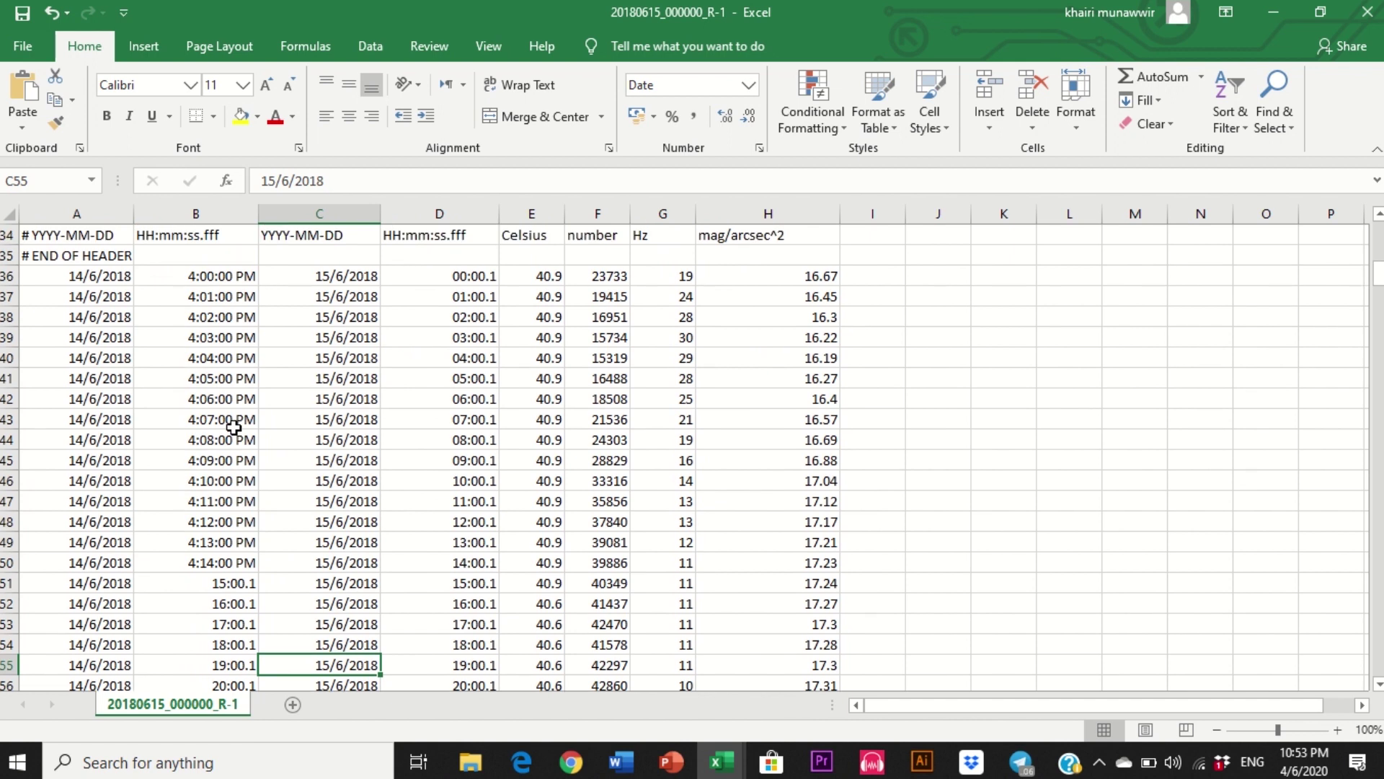
{"action": "key", "text": "ctrl+z"}
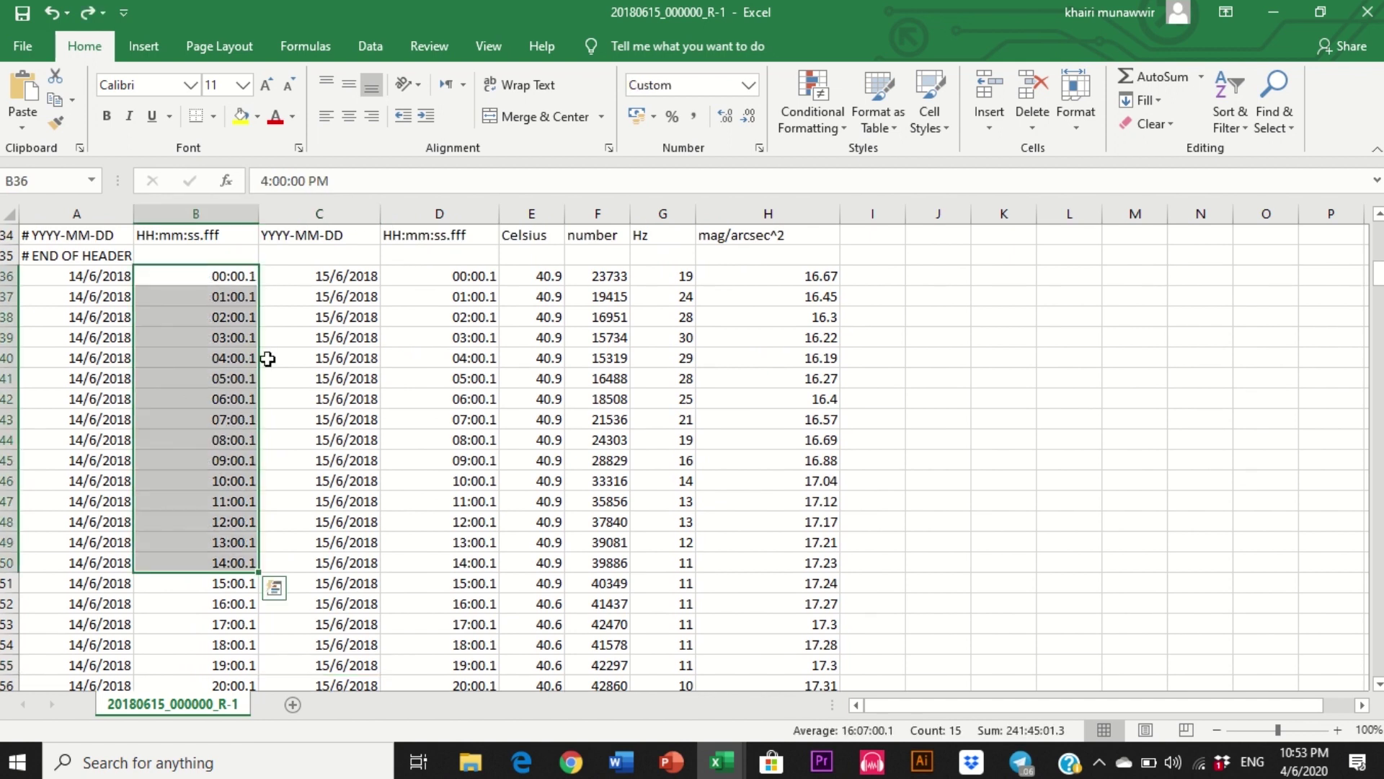
Step: Apply the custom time format h:mm:ss AM/PM to all UTC times in column B, from B36 to the last record in row 383
{"action": "left_click", "coordinate": [268, 277]}
{"action": "left_click_drag", "start_coordinate": [215, 276], "coordinate": [210, 640]}
{"action": "left_click", "coordinate": [1092, 130]}
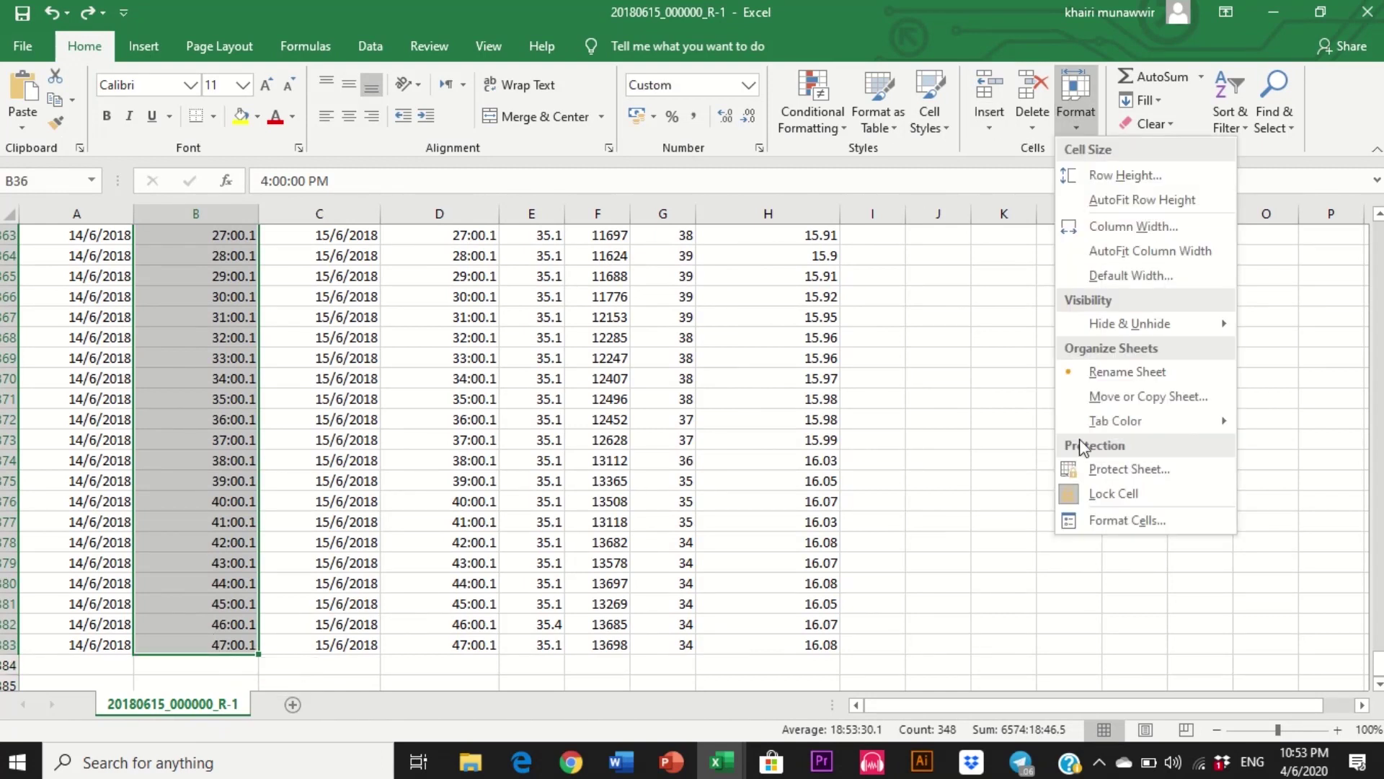
{"action": "left_click", "coordinate": [1089, 523]}
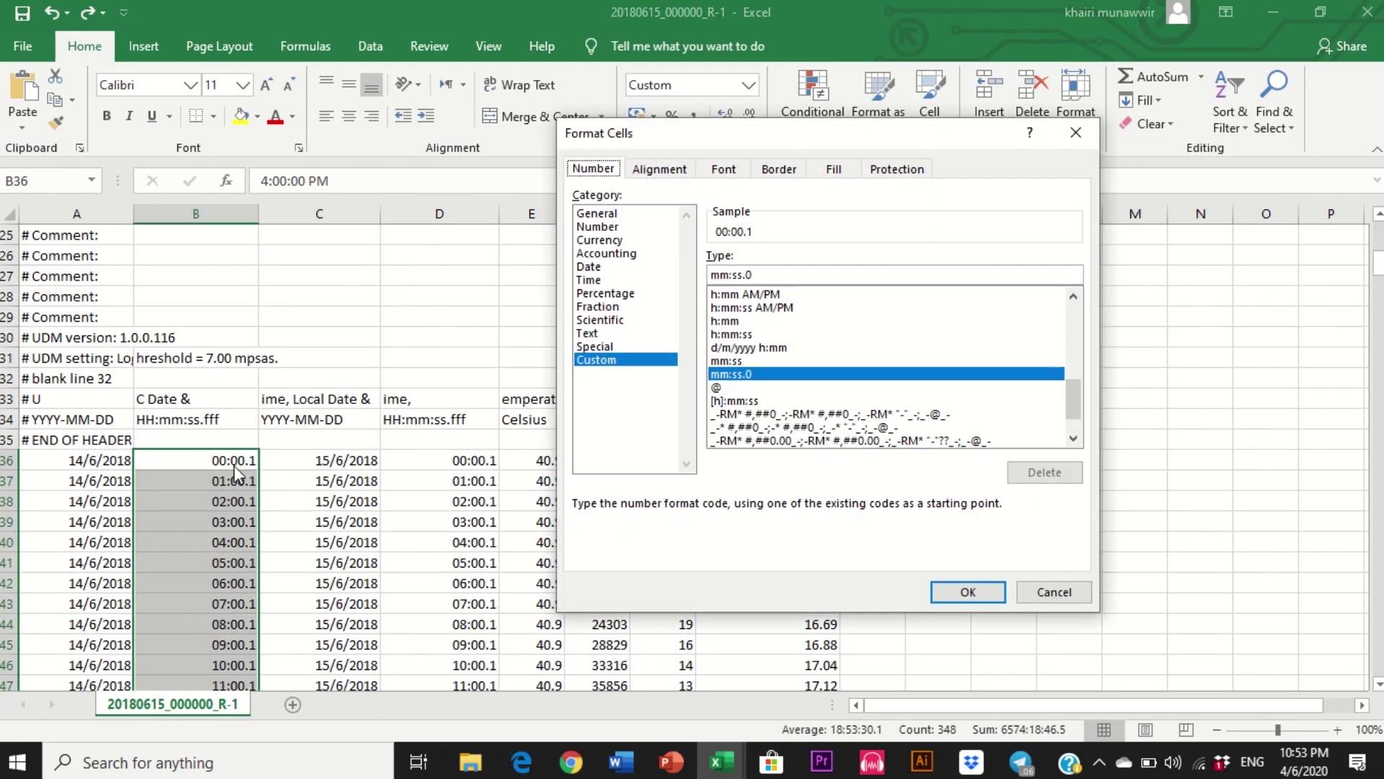
{"action": "left_click", "coordinate": [768, 308]}
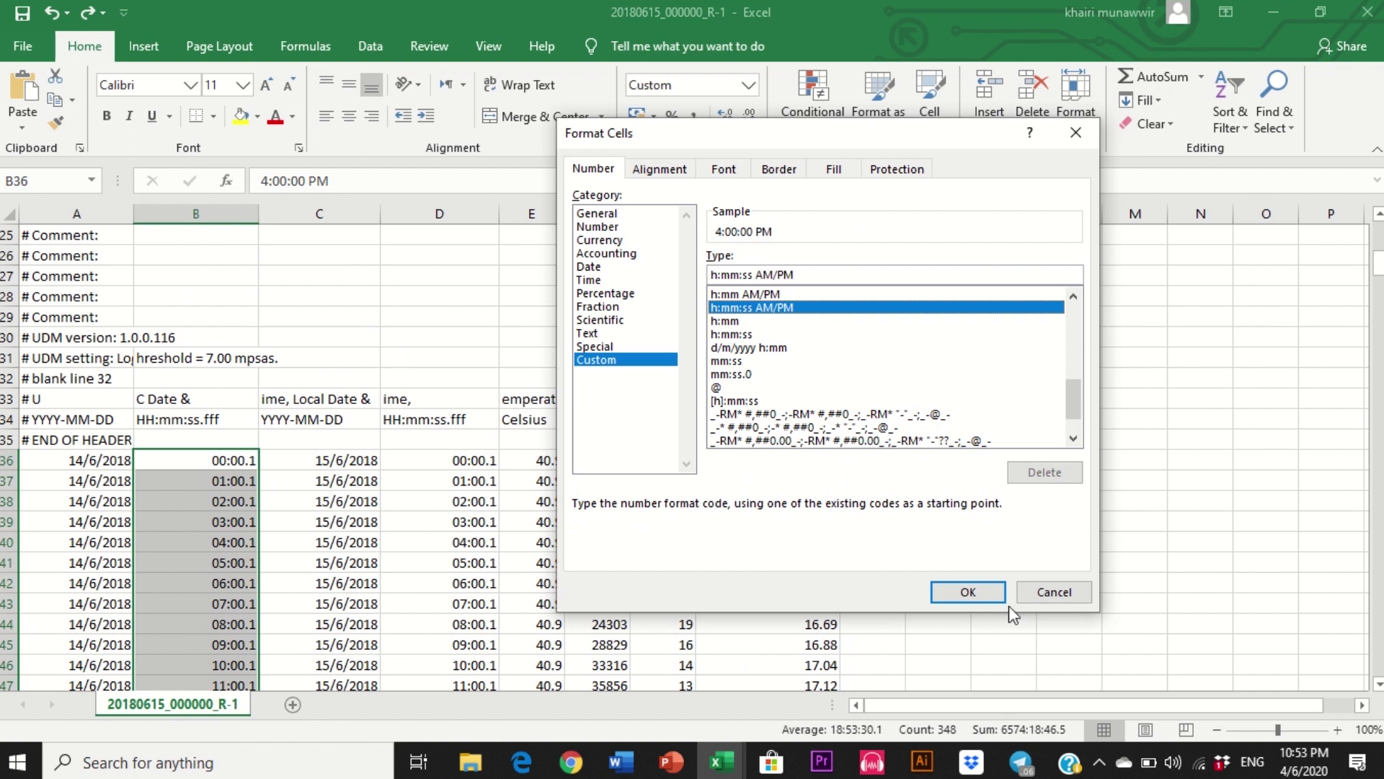
{"action": "left_click", "coordinate": [983, 594]}
{"action": "scroll", "coordinate": [304, 558], "scroll_direction": "down", "scroll_amount": 5}
{"action": "scroll", "coordinate": [304, 557], "scroll_direction": "up", "scroll_amount": 5}
{"action": "left_click", "coordinate": [261, 519]}
{"action": "left_click", "coordinate": [221, 486]}
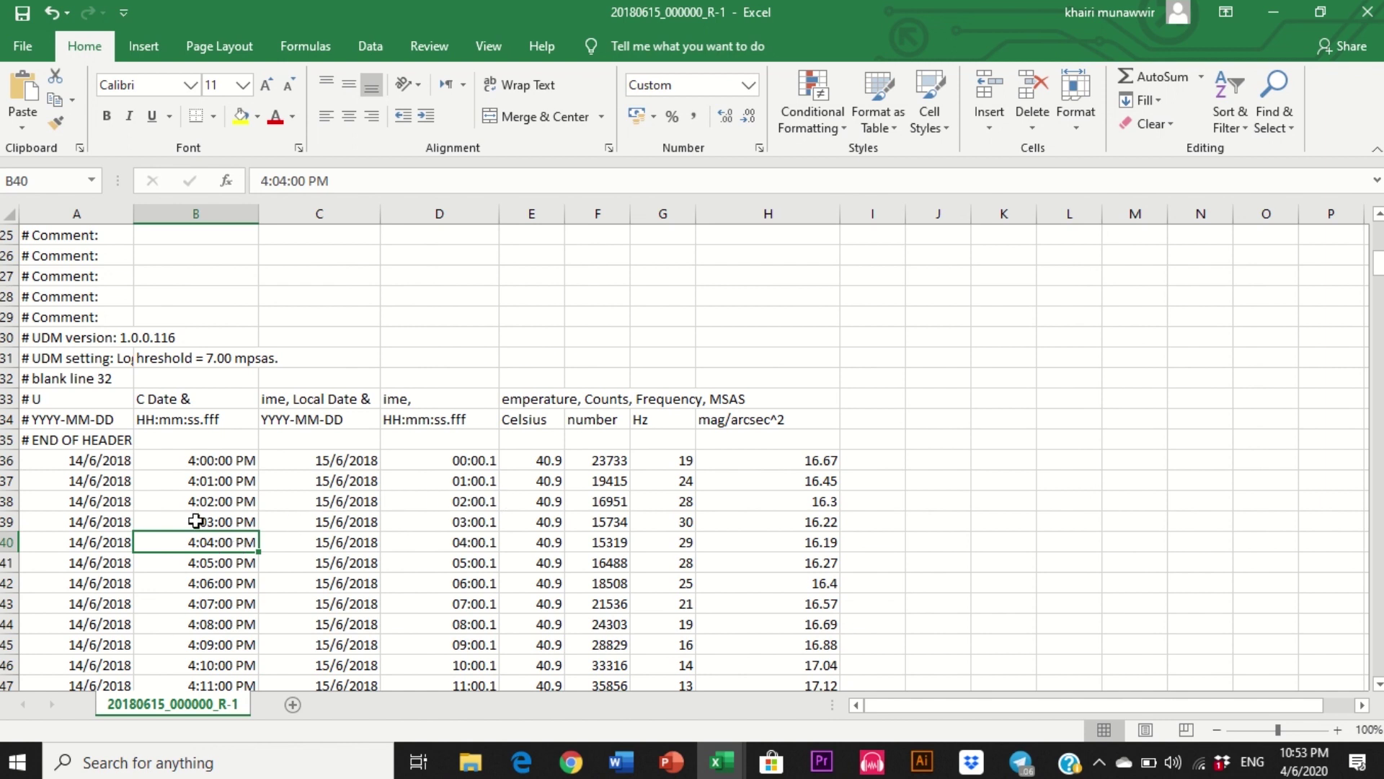
Step: Apply the custom time format h:mm:ss AM/PM to all local times in column D, from D36 to the last record in row 383
{"action": "scroll", "coordinate": [197, 520], "scroll_direction": "down", "scroll_amount": 3}
{"action": "scroll", "coordinate": [201, 571], "scroll_direction": "up", "scroll_amount": 2}
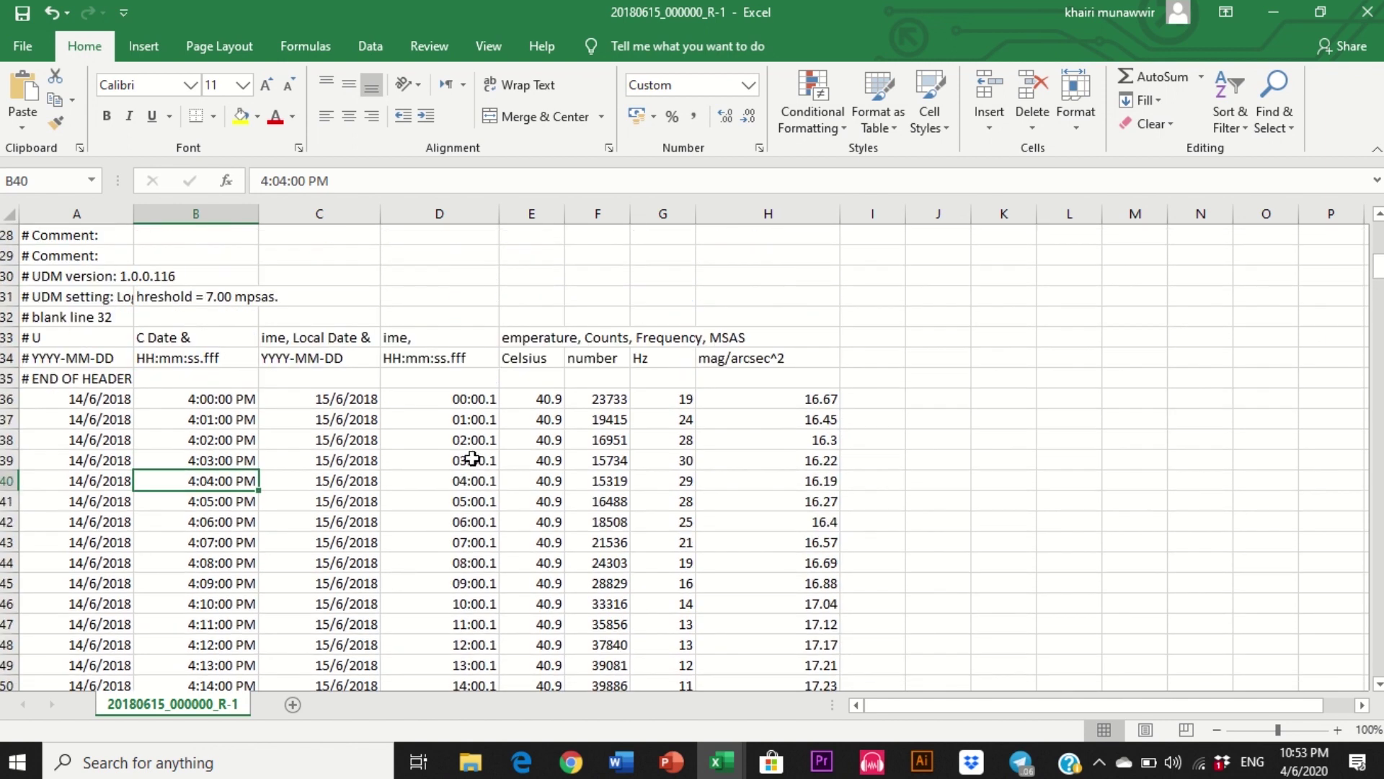
{"action": "left_click_drag", "start_coordinate": [448, 399], "coordinate": [426, 635]}
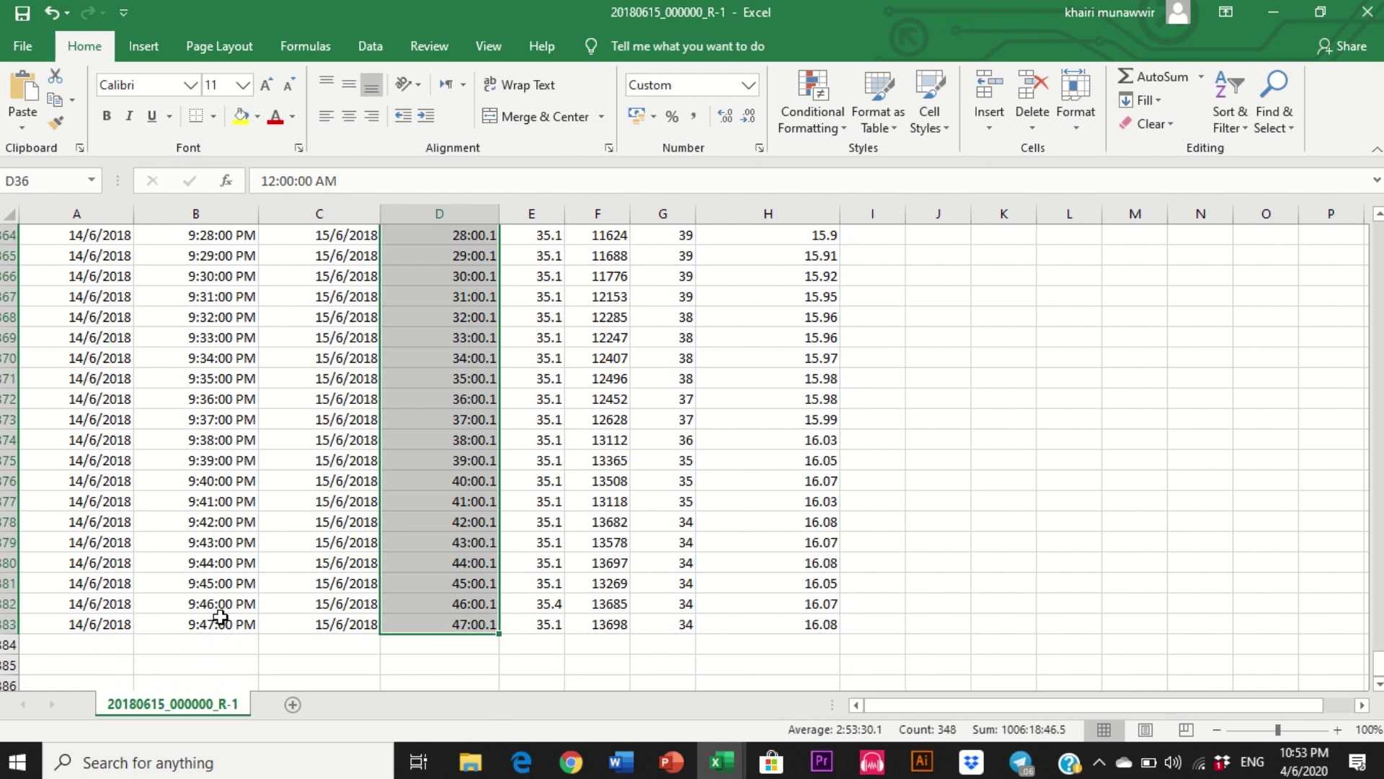
{"action": "scroll", "coordinate": [628, 553], "scroll_direction": "up", "scroll_amount": 3}
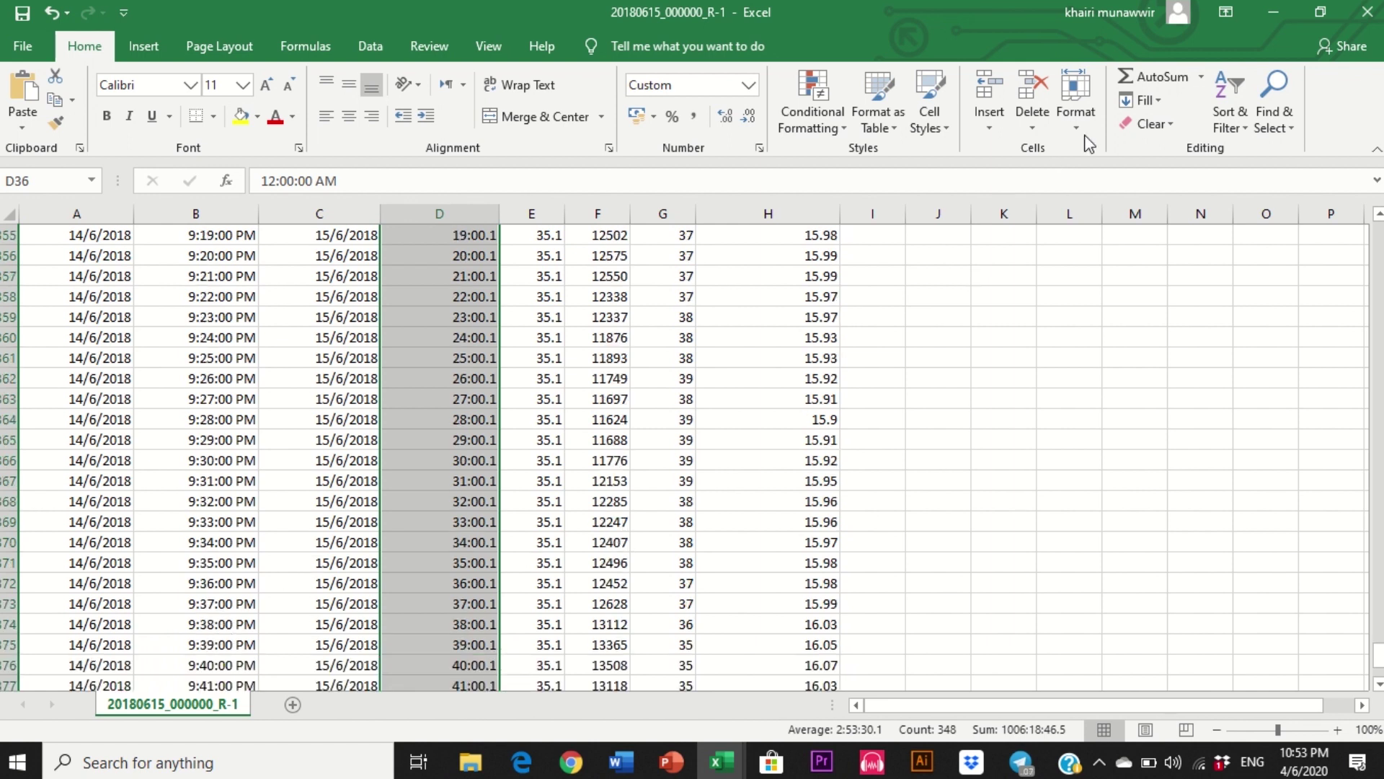
{"action": "left_click", "coordinate": [1076, 108]}
{"action": "left_click", "coordinate": [1099, 526]}
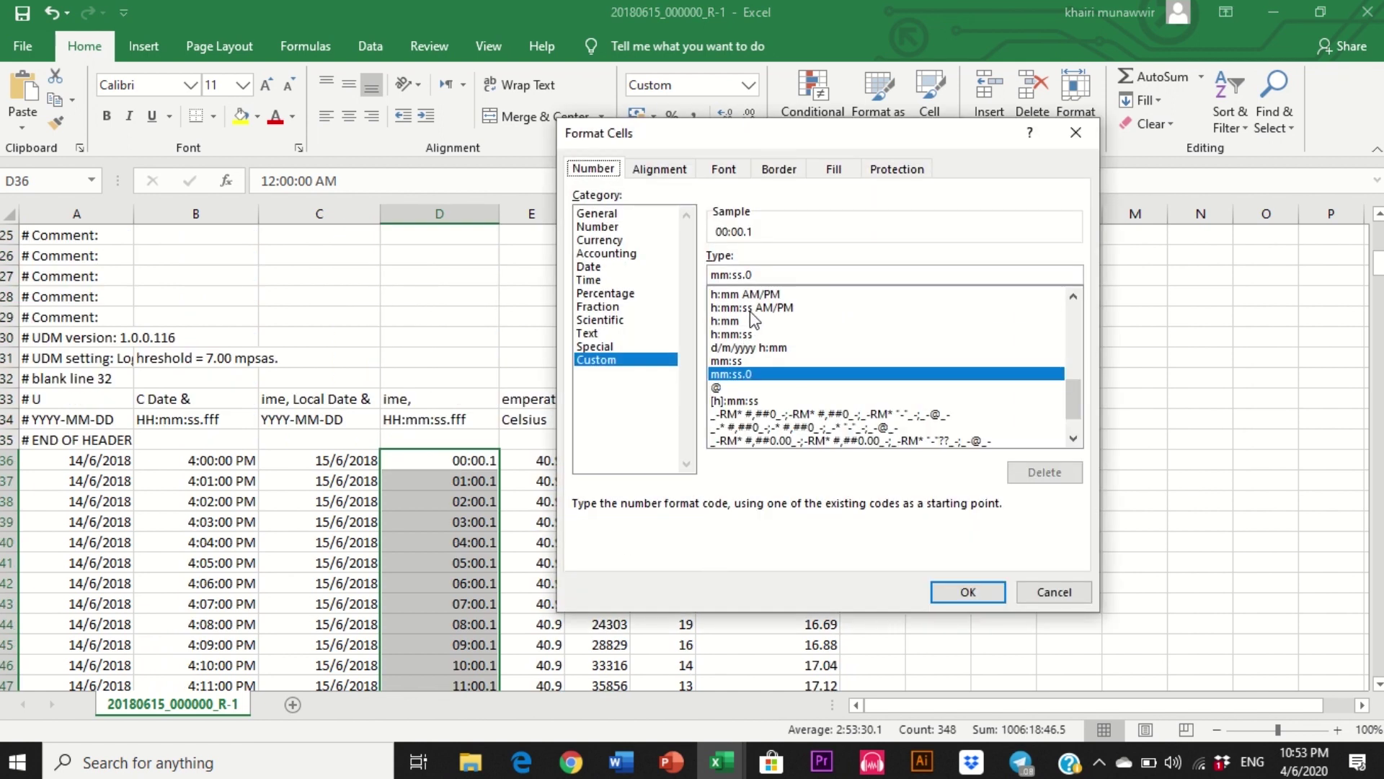
{"action": "left_click", "coordinate": [751, 310]}
{"action": "left_click", "coordinate": [967, 592]}
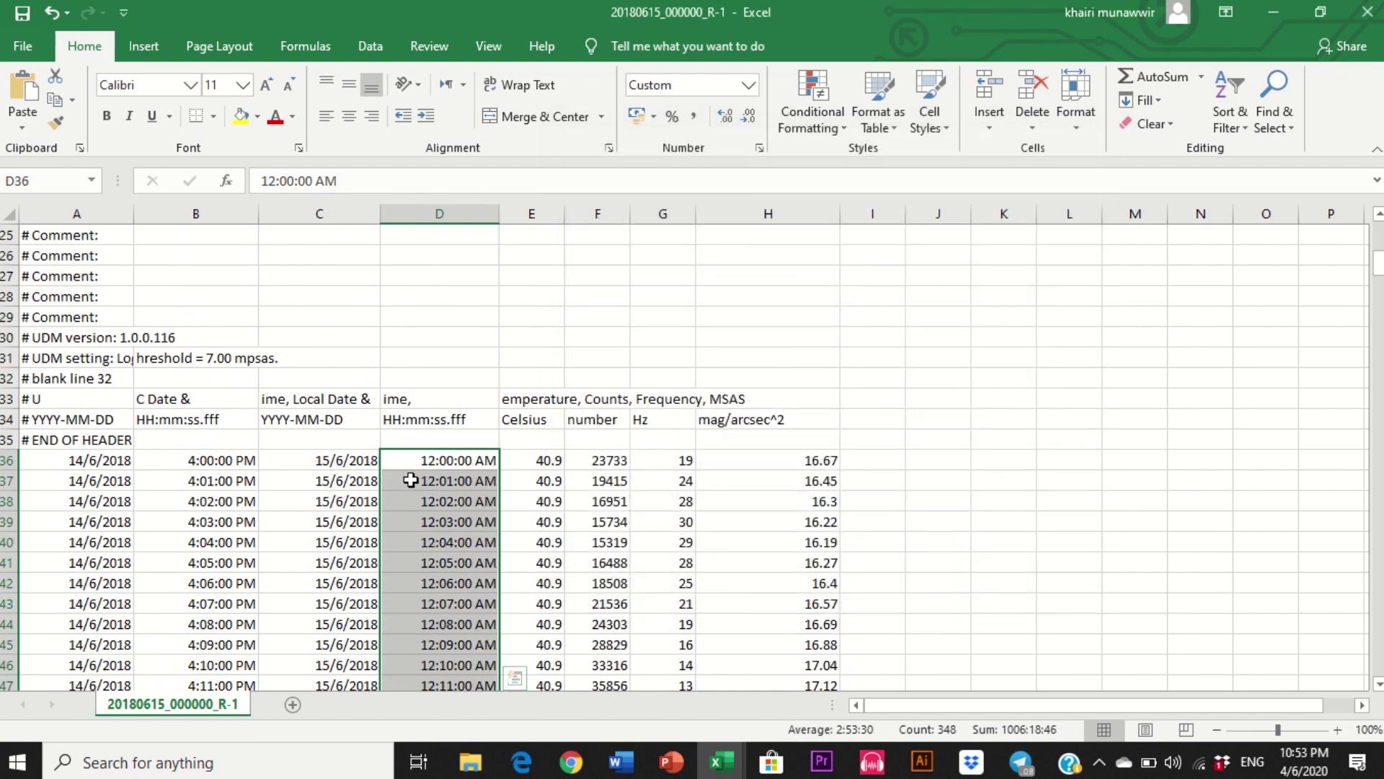
Step: Check the reformatted local times in column D from row 36 down to the last record
{"action": "left_click", "coordinate": [437, 465]}
{"action": "left_click", "coordinate": [597, 484]}
{"action": "left_click", "coordinate": [461, 465]}
{"action": "scroll", "coordinate": [723, 542], "scroll_direction": "down", "scroll_amount": 6}
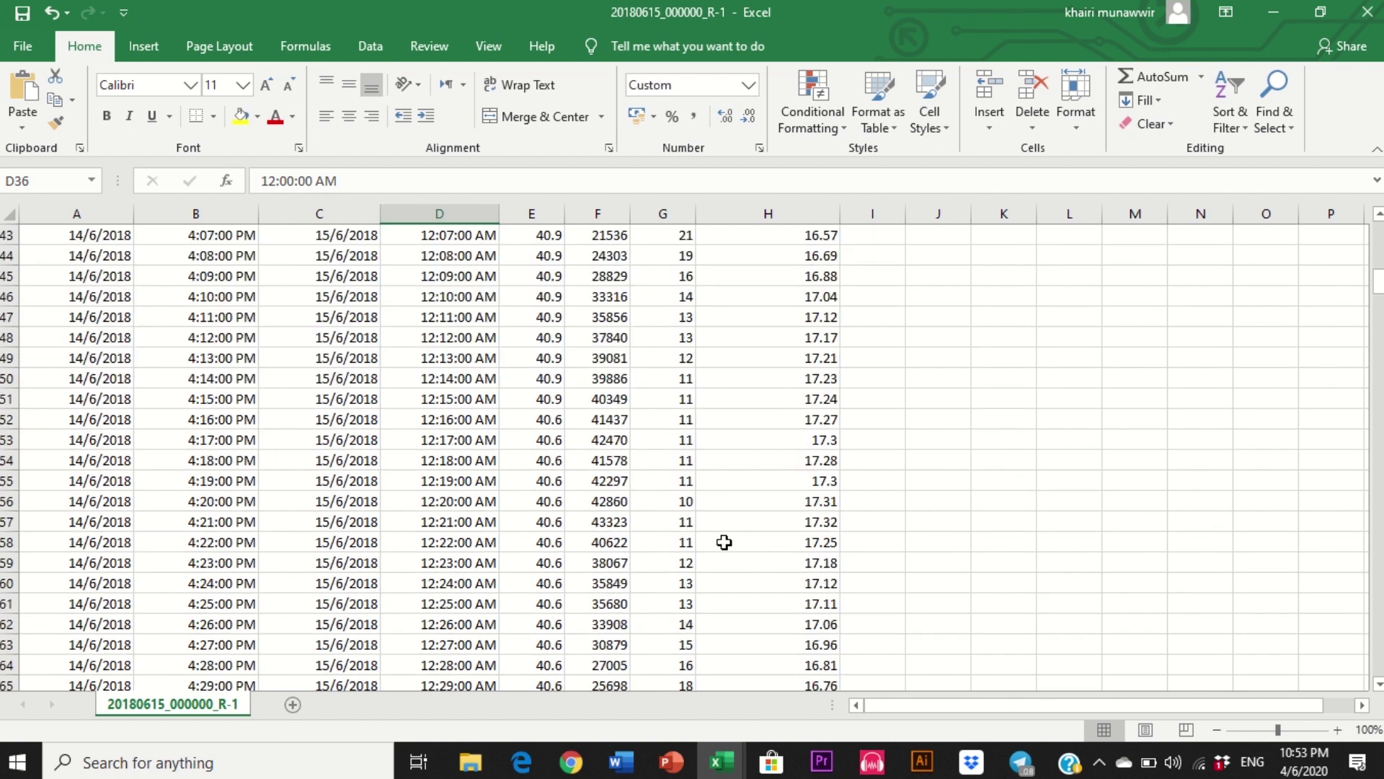
{"action": "scroll", "coordinate": [705, 540], "scroll_direction": "up", "scroll_amount": 6}
{"action": "scroll", "coordinate": [704, 542], "scroll_direction": "down", "scroll_amount": 20}
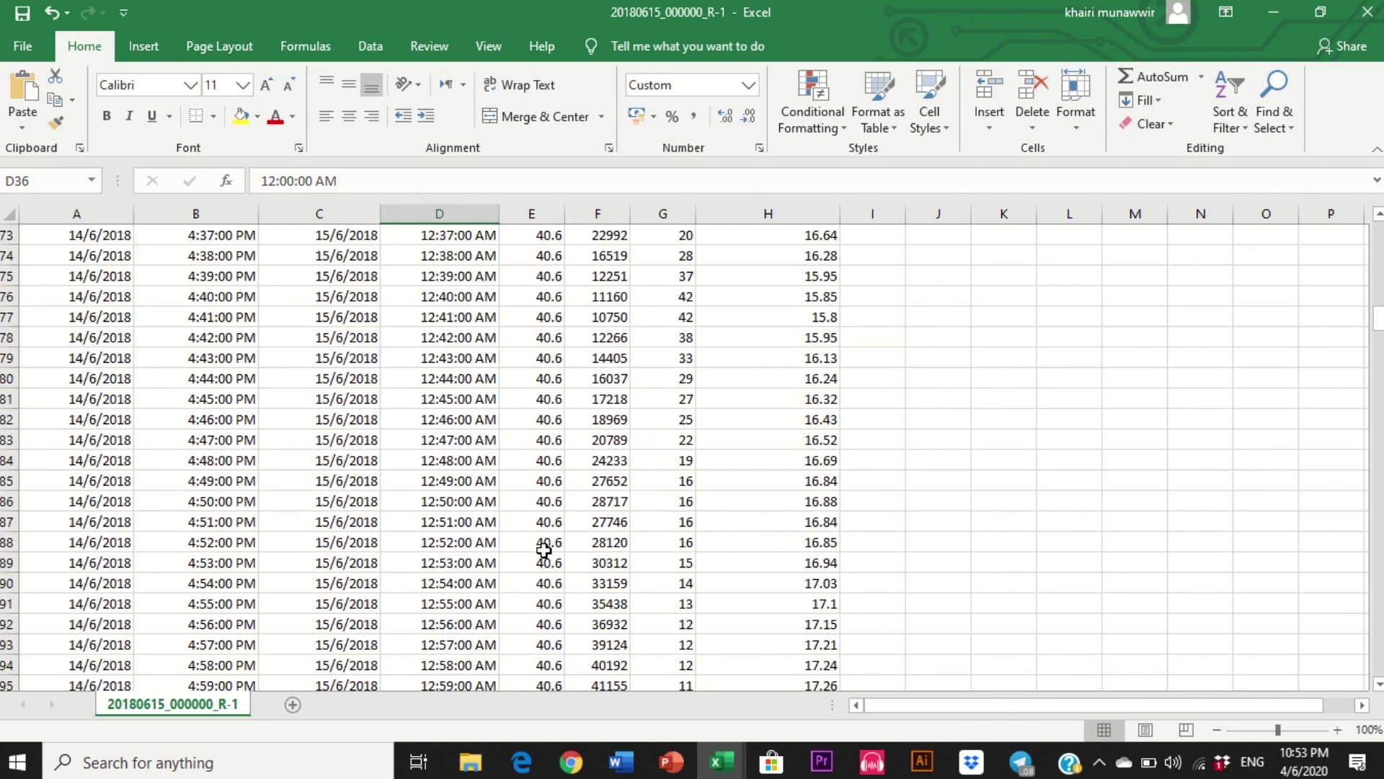
{"action": "scroll", "coordinate": [702, 553], "scroll_direction": "down", "scroll_amount": 20}
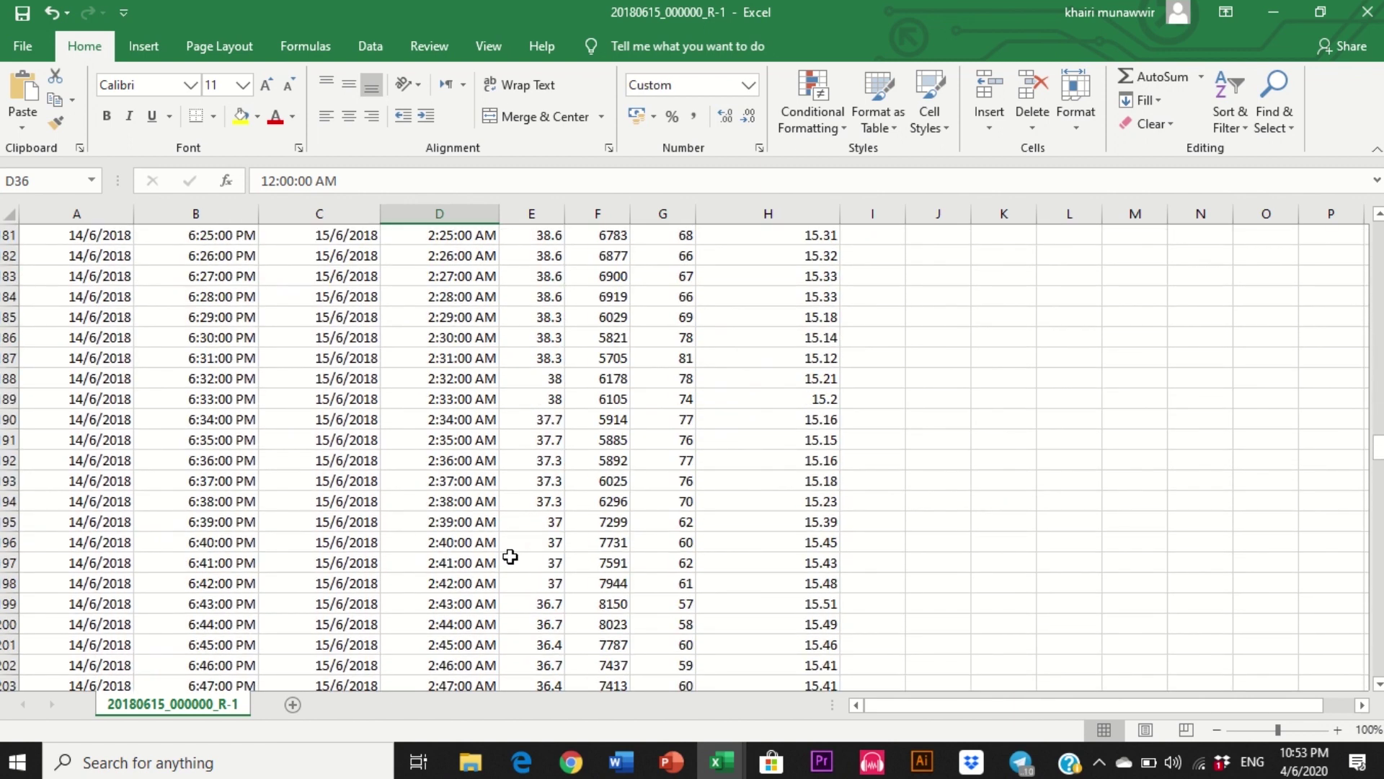
{"action": "scroll", "coordinate": [506, 557], "scroll_direction": "down", "scroll_amount": 6}
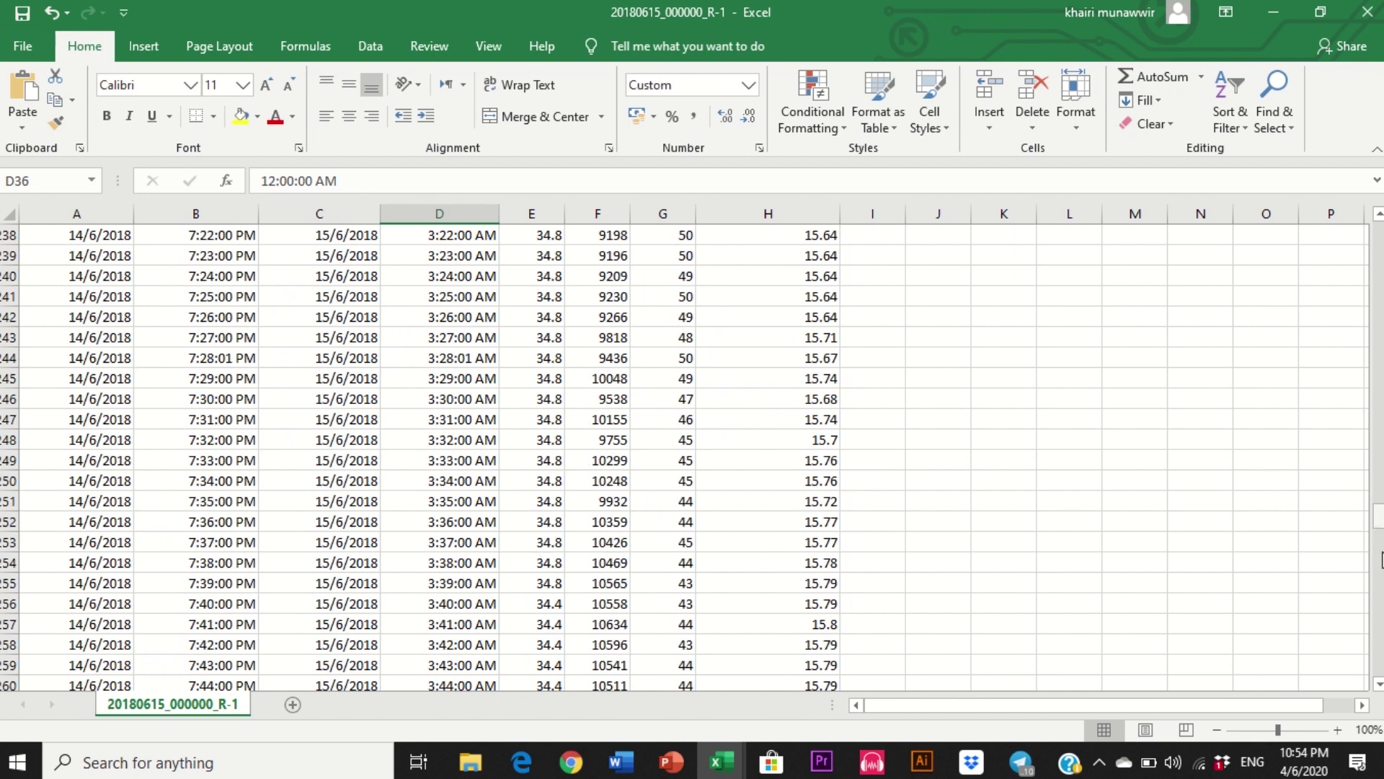
{"action": "scroll", "coordinate": [698, 631], "scroll_direction": "down", "scroll_amount": 20}
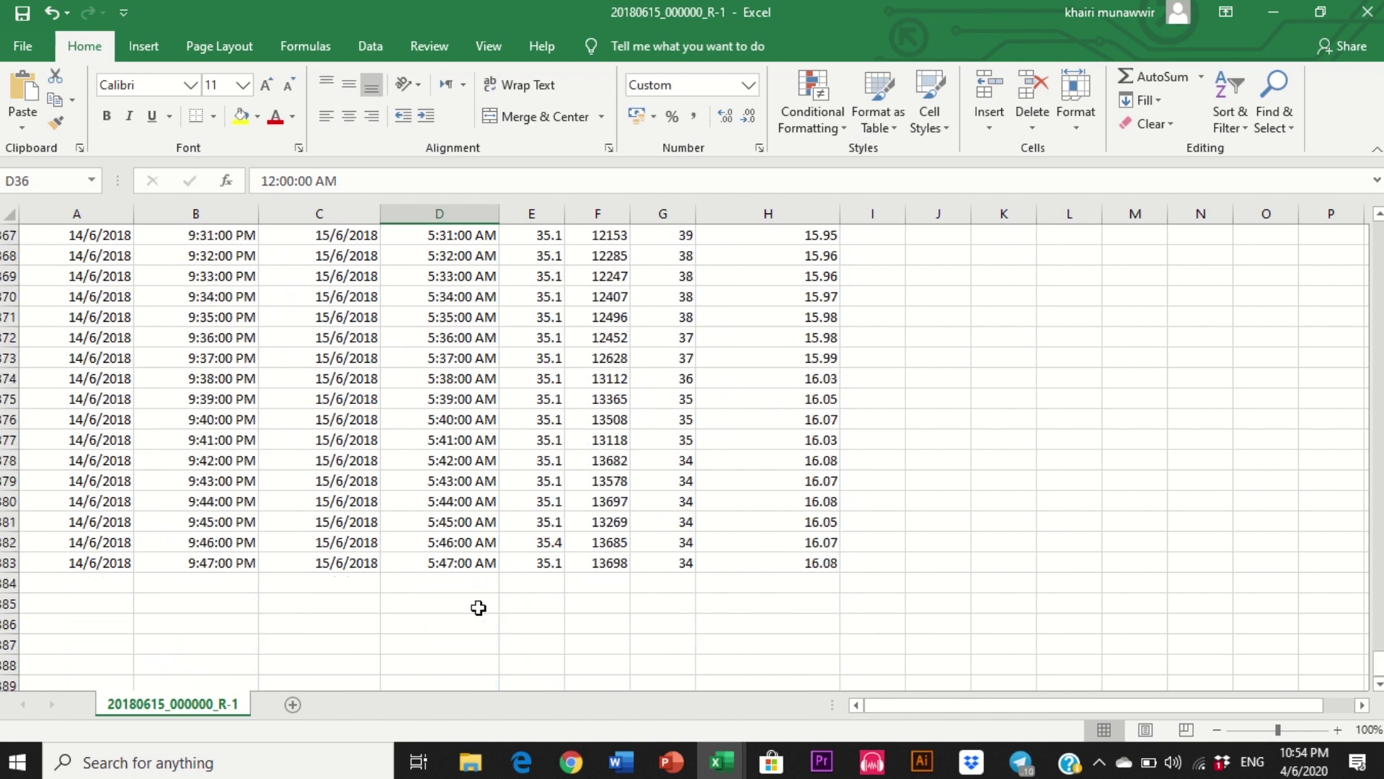
{"action": "scroll", "coordinate": [440, 548], "scroll_direction": "down", "scroll_amount": 5}
{"action": "scroll", "coordinate": [447, 468], "scroll_direction": "up", "scroll_amount": 3}
Step: Compare the local times in column D with the UTC times in column B across the final records
{"action": "left_click", "coordinate": [449, 457]}
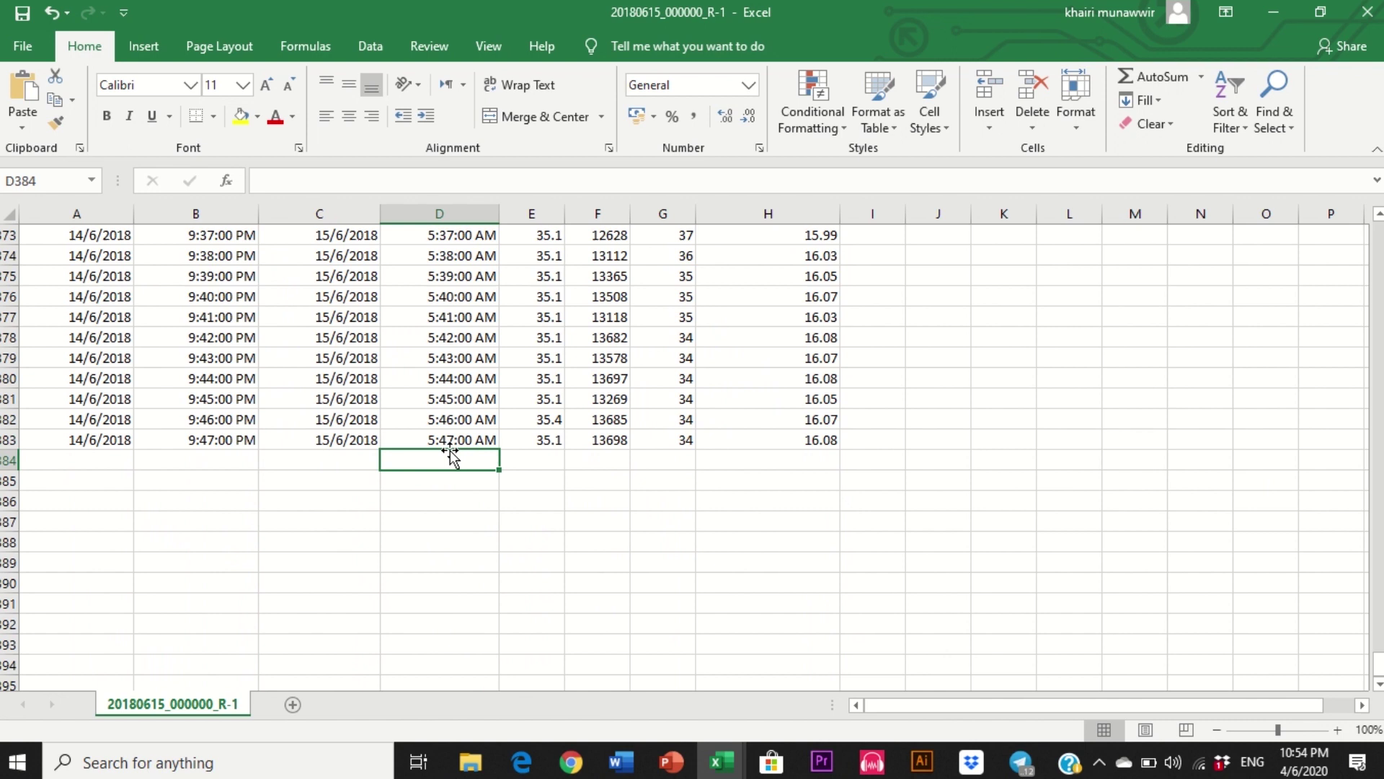
{"action": "left_click", "coordinate": [190, 439]}
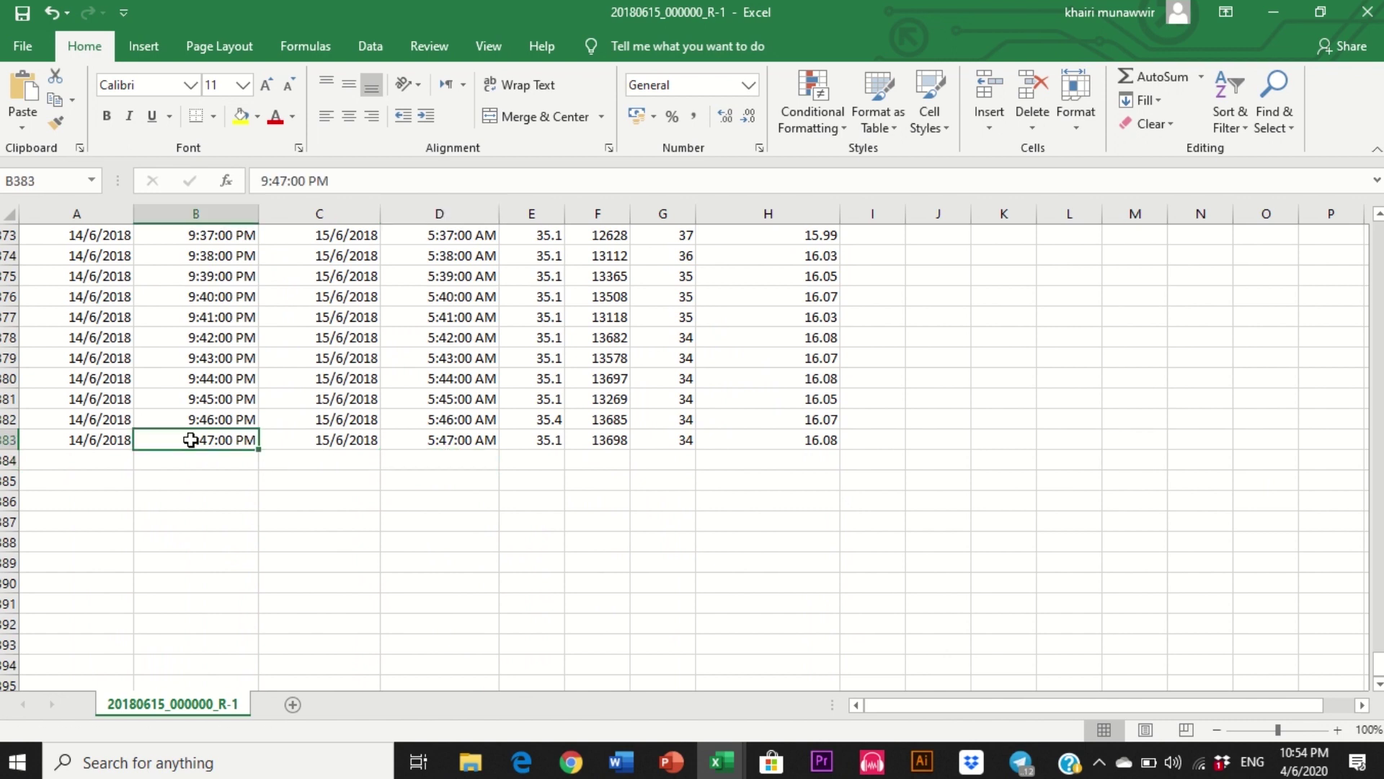
{"action": "left_click_drag", "start_coordinate": [429, 441], "coordinate": [454, 277]}
{"action": "left_click_drag", "start_coordinate": [201, 326], "coordinate": [204, 445]}
{"action": "scroll", "coordinate": [1350, 497], "scroll_direction": "up", "scroll_amount": 10}
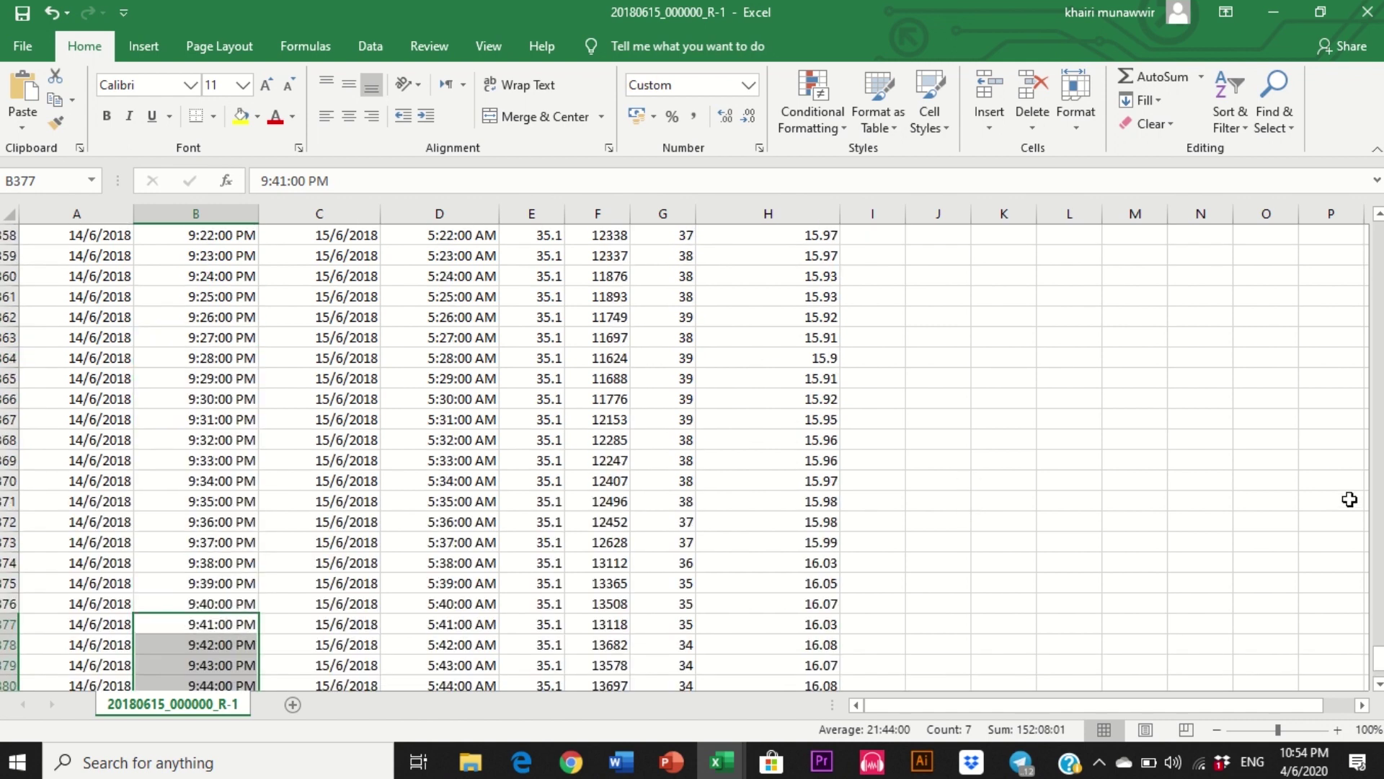
Step: Highlight the UTC and local dates and times in columns A to D plus the mag/arcsec^2 readings in column H, starting from row 36
{"action": "left_click_drag", "start_coordinate": [1378, 594], "coordinate": [1375, 282]}
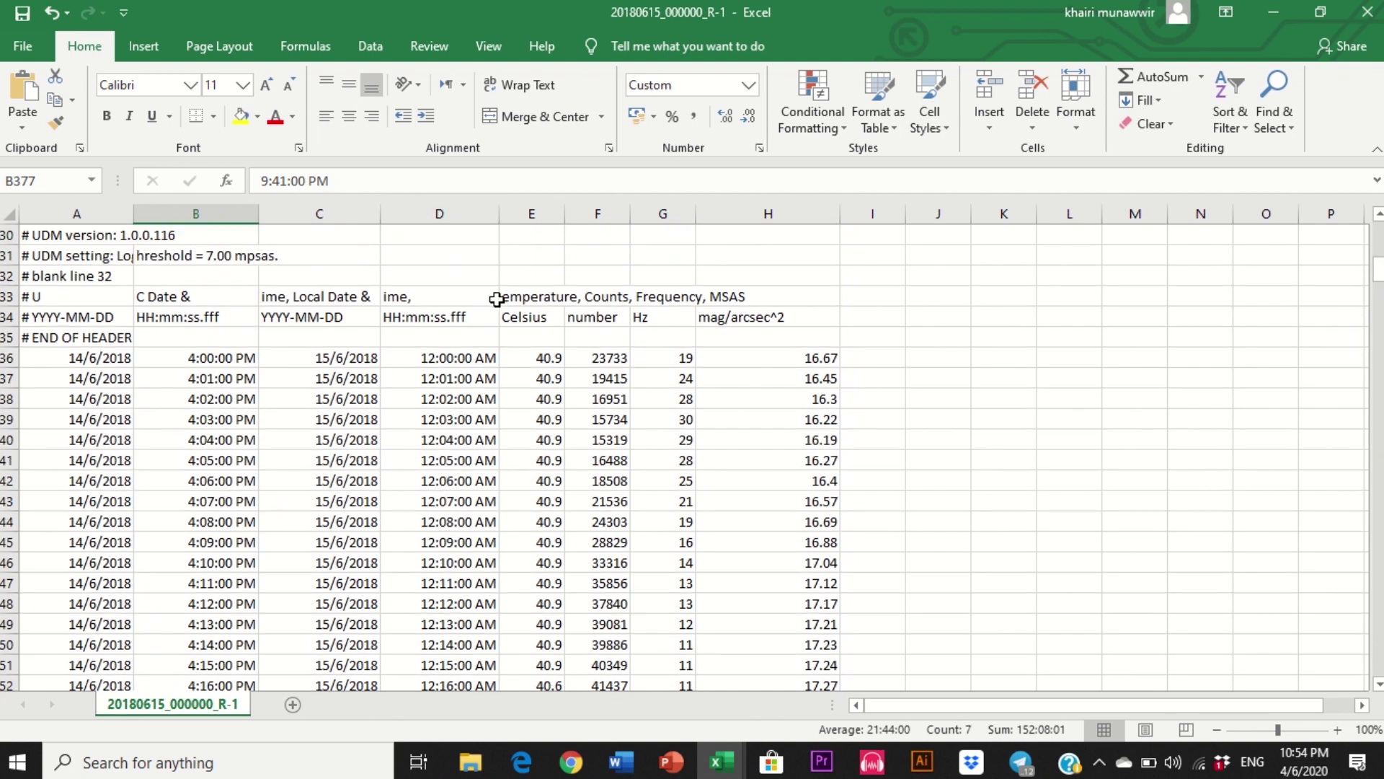
{"action": "left_click_drag", "start_coordinate": [512, 311], "coordinate": [649, 339]}
{"action": "left_click", "coordinate": [533, 480]}
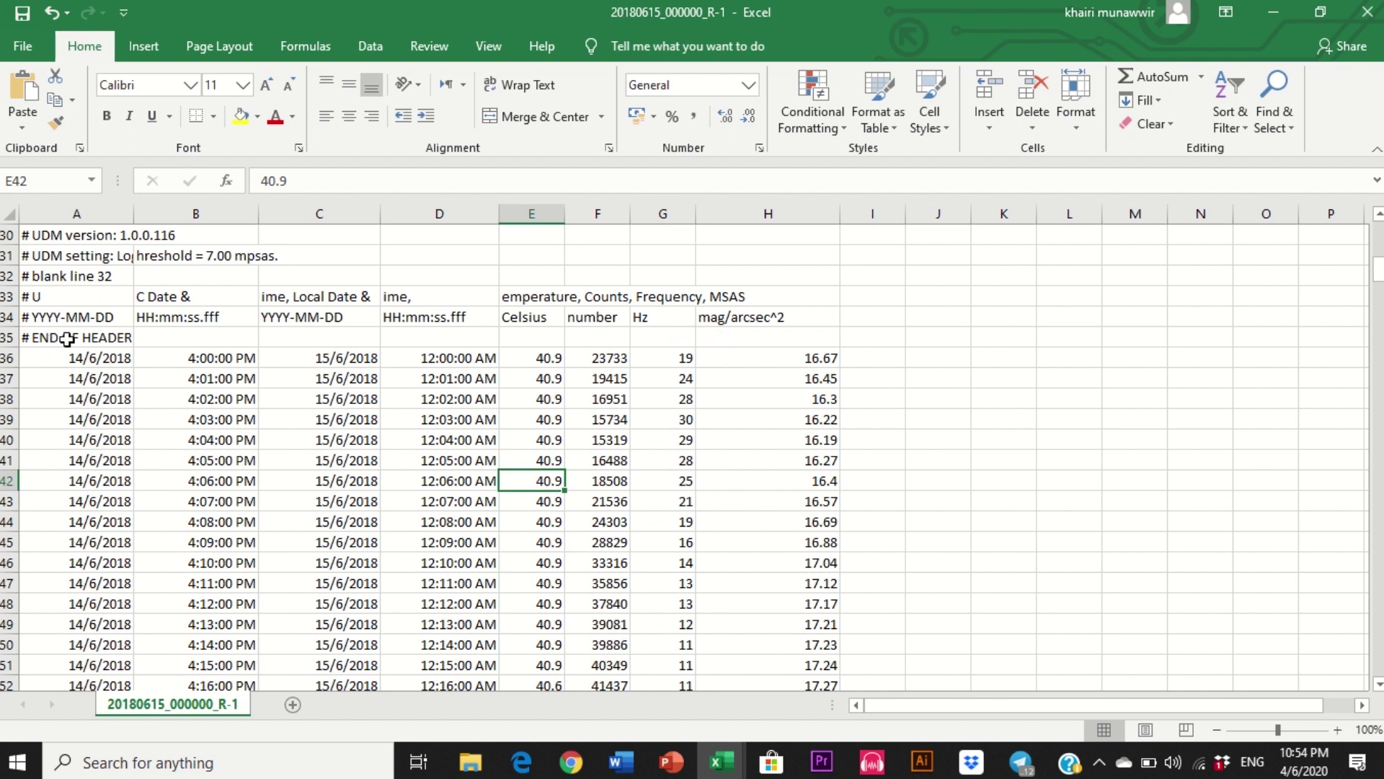
{"action": "left_click_drag", "start_coordinate": [86, 363], "coordinate": [94, 480]}
{"action": "scroll", "coordinate": [209, 432], "scroll_direction": "up", "scroll_amount": 4}
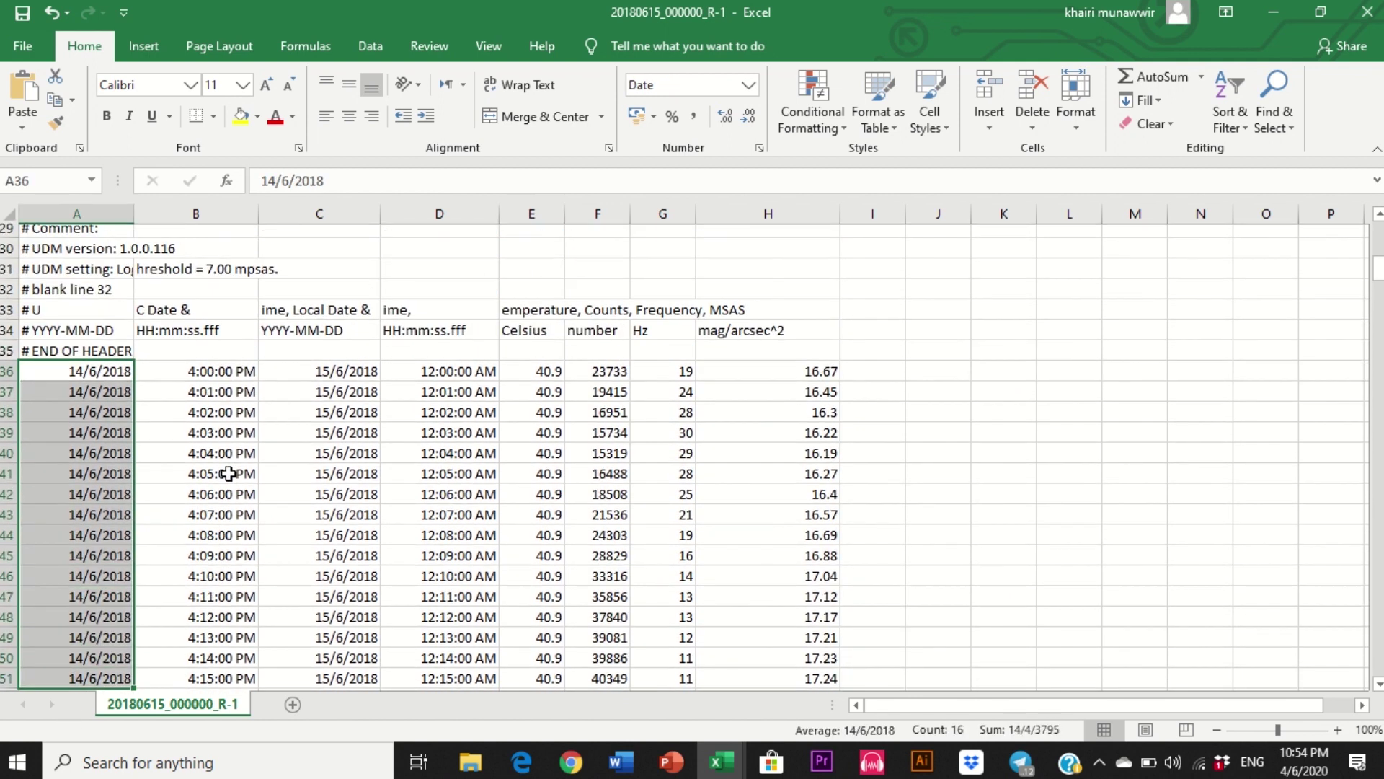
{"action": "left_click_drag", "start_coordinate": [206, 422], "coordinate": [191, 685]}
{"action": "left_click_drag", "start_coordinate": [336, 420], "coordinate": [326, 685]}
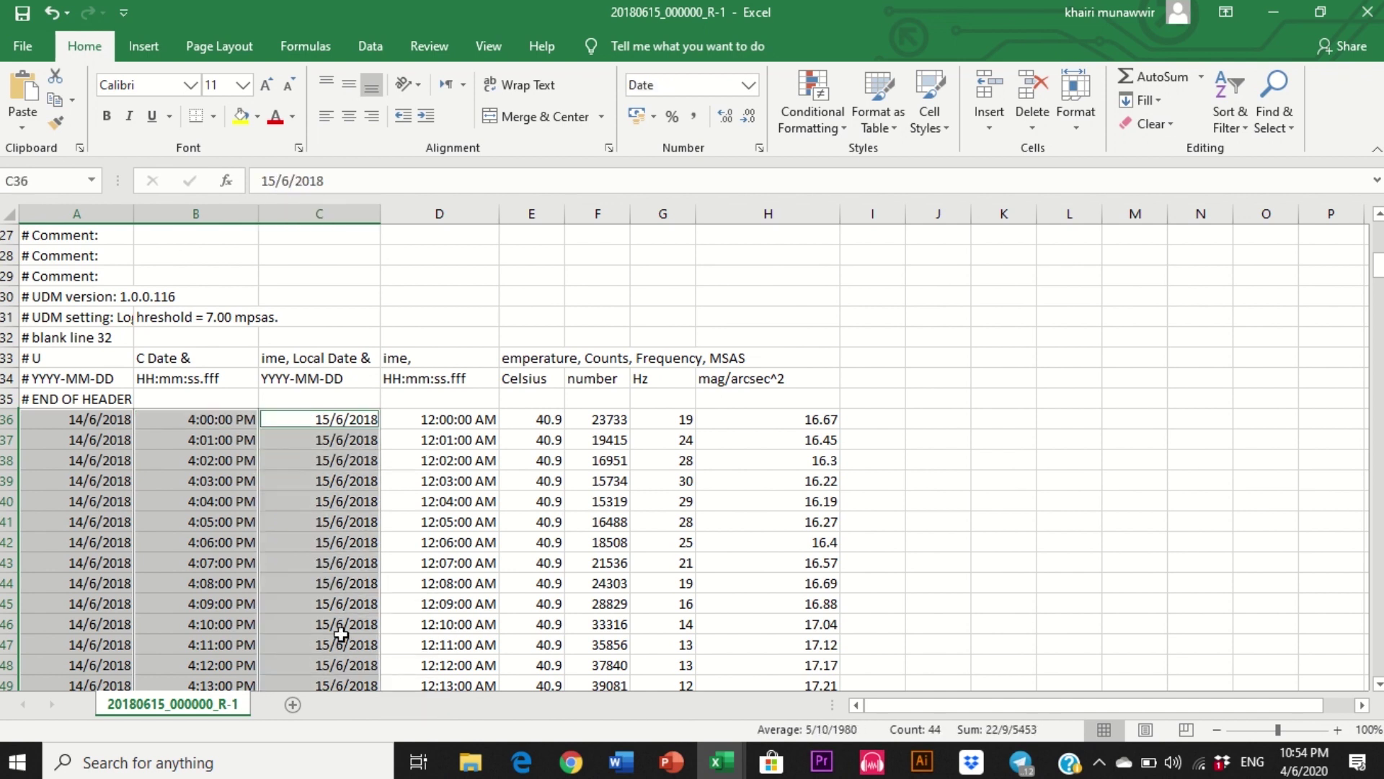
{"action": "left_click_drag", "start_coordinate": [457, 419], "coordinate": [457, 685]}
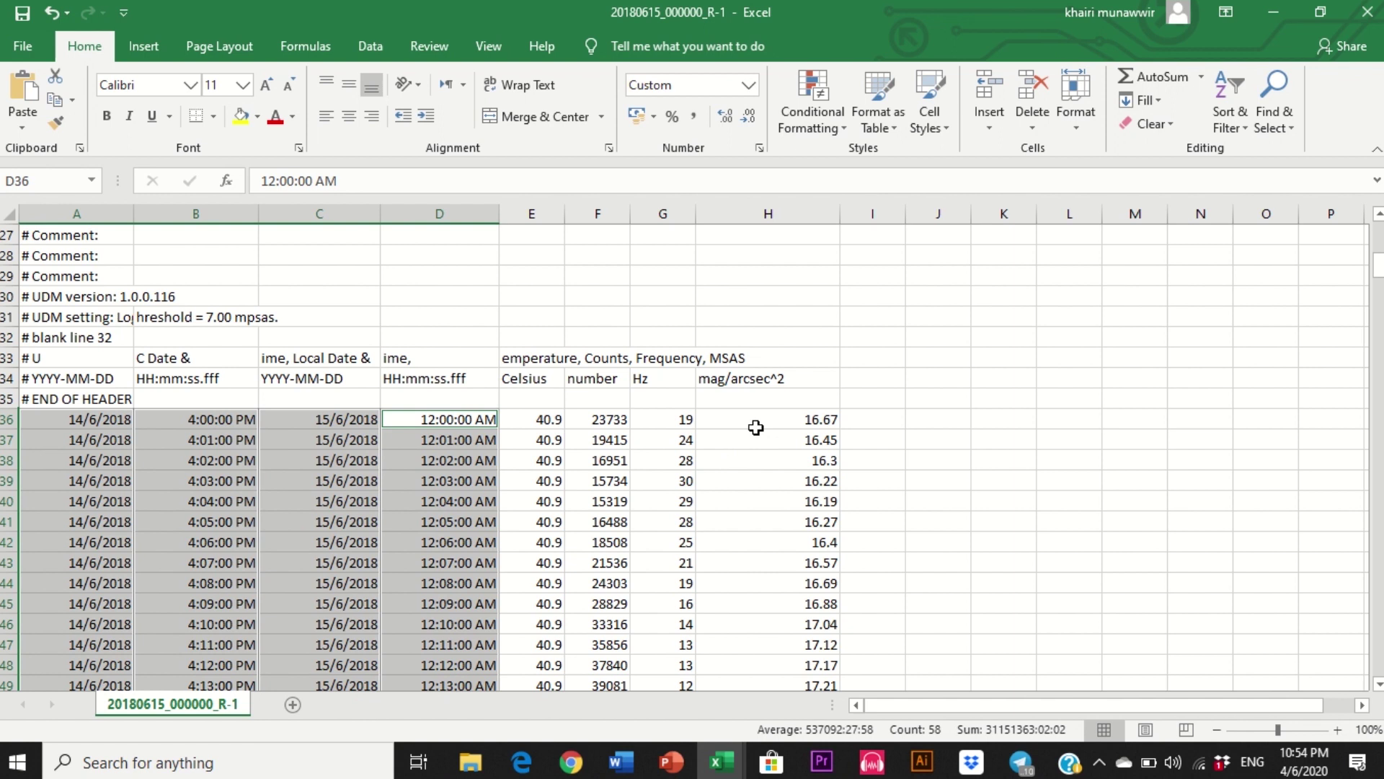
{"action": "left_click_drag", "start_coordinate": [755, 418], "coordinate": [759, 678]}
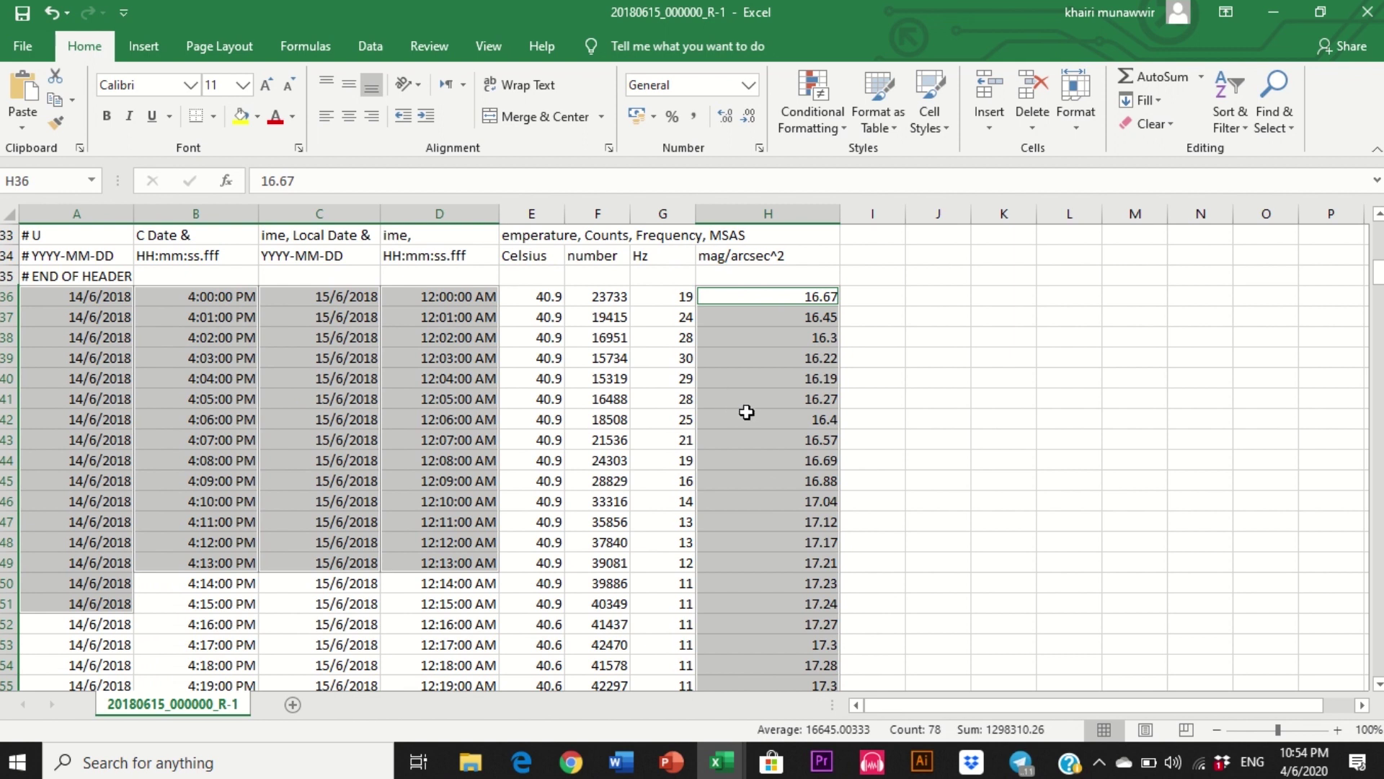
{"action": "left_click", "coordinate": [926, 349]}
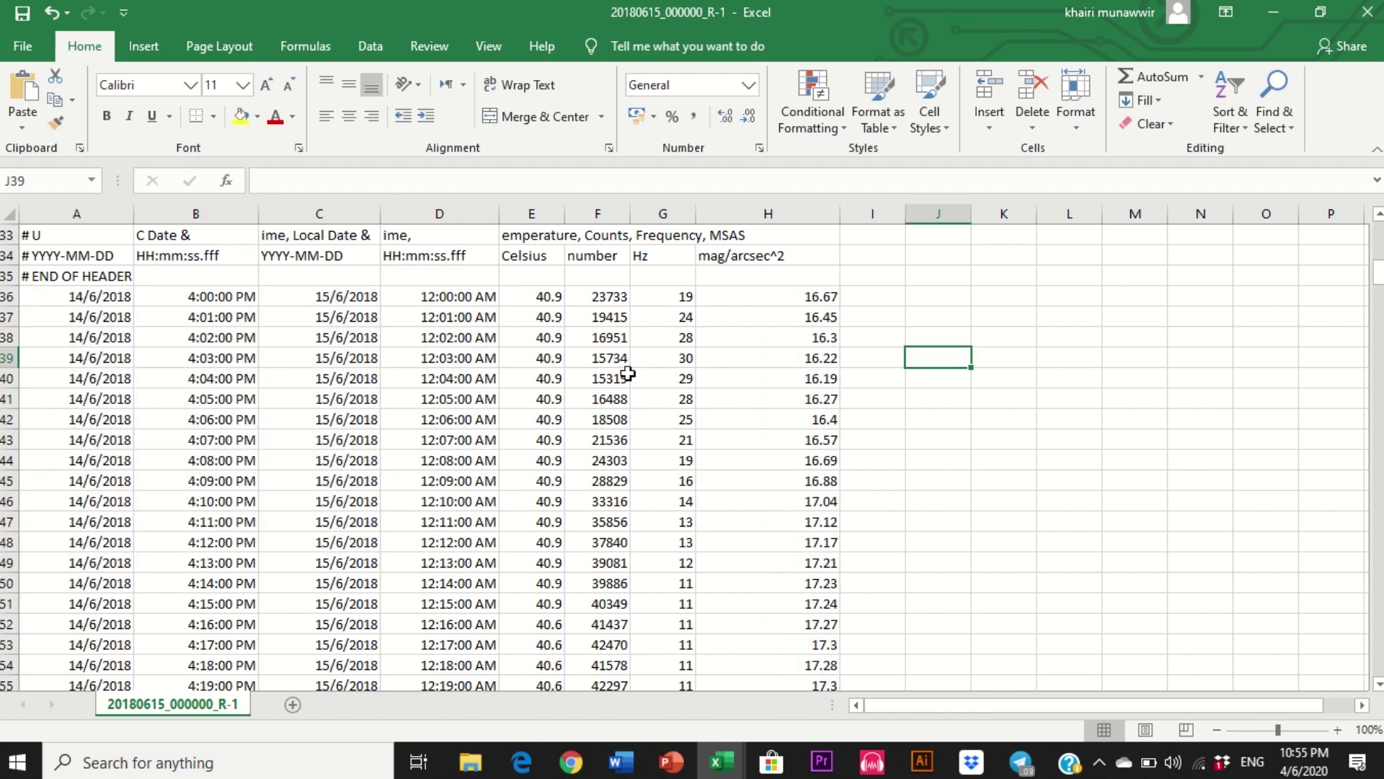
{"action": "left_click", "coordinate": [1040, 482]}
{"action": "left_click", "coordinate": [830, 299]}
{"action": "left_click", "coordinate": [926, 375]}
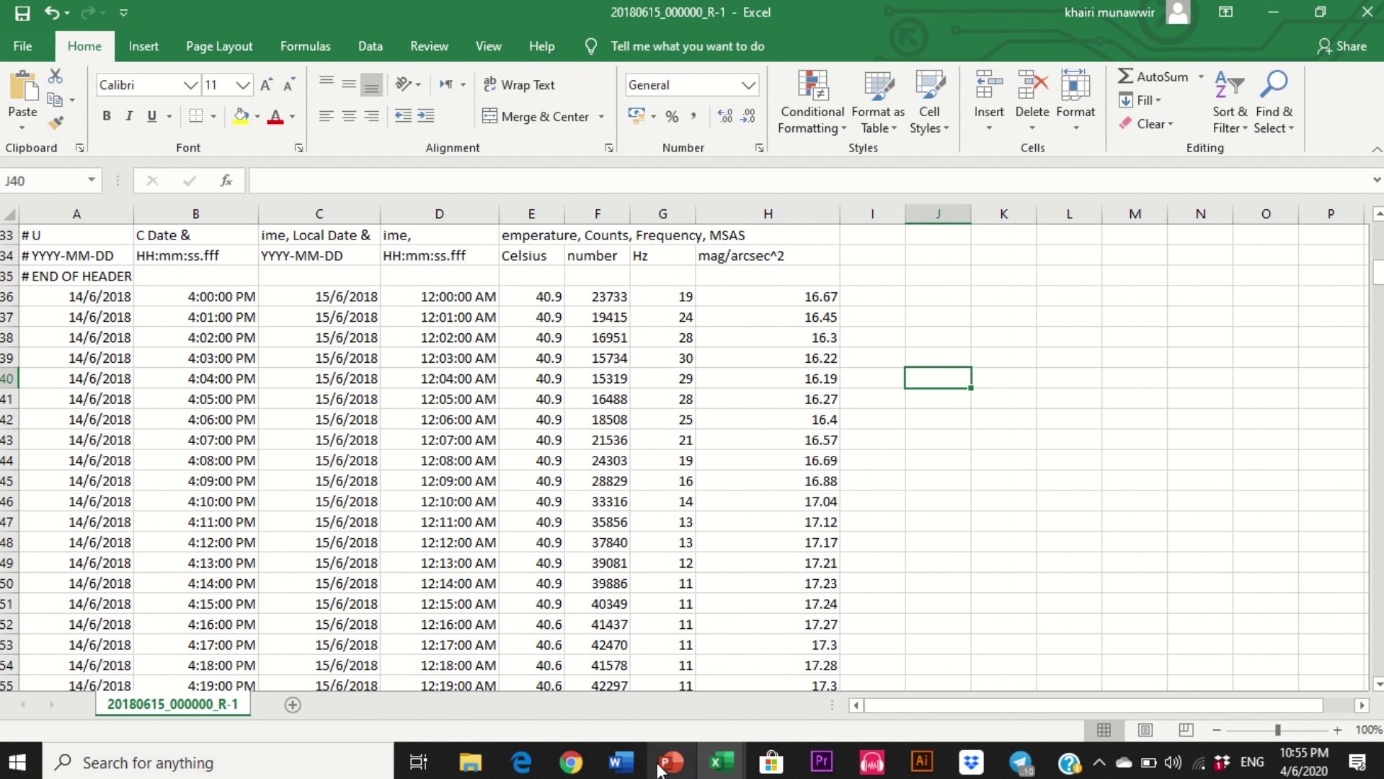
{"action": "left_click", "coordinate": [571, 762]}
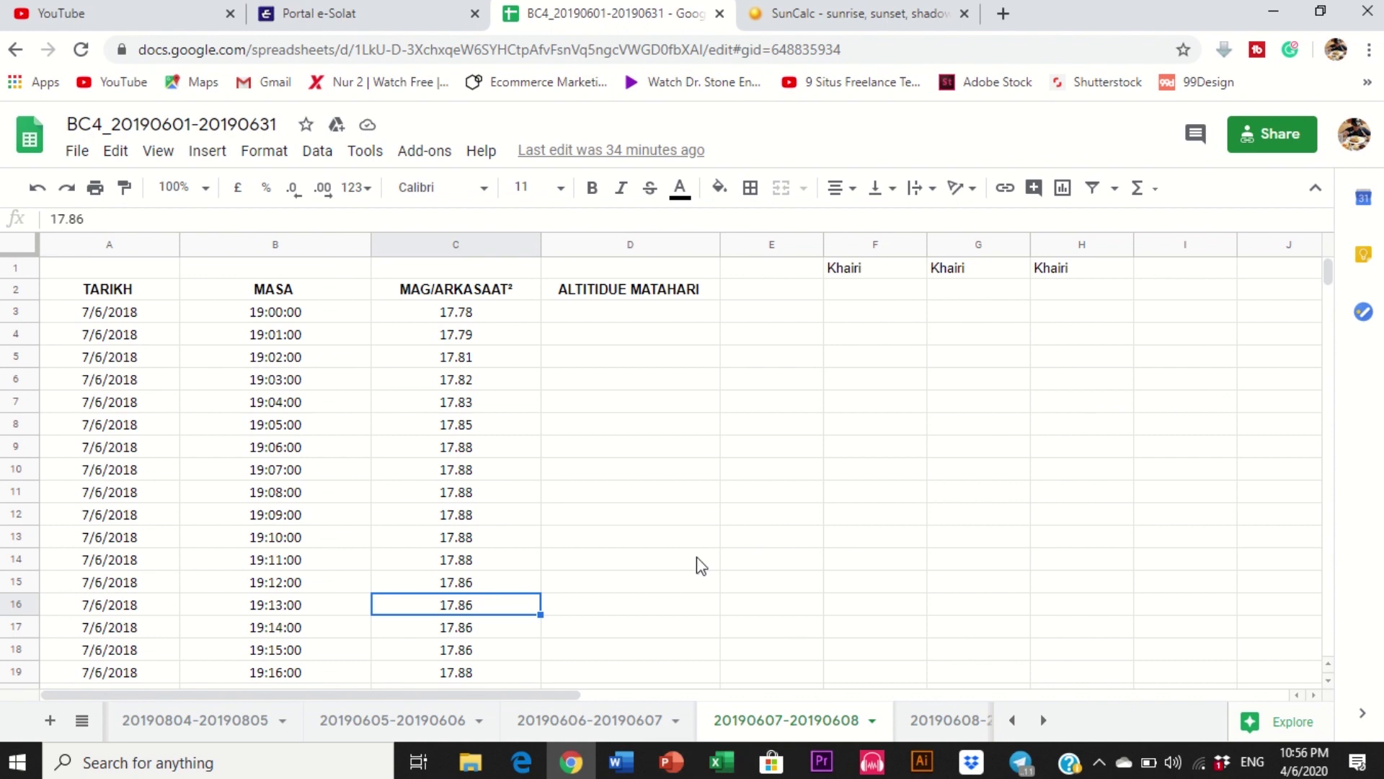
{"action": "left_click", "coordinate": [771, 491]}
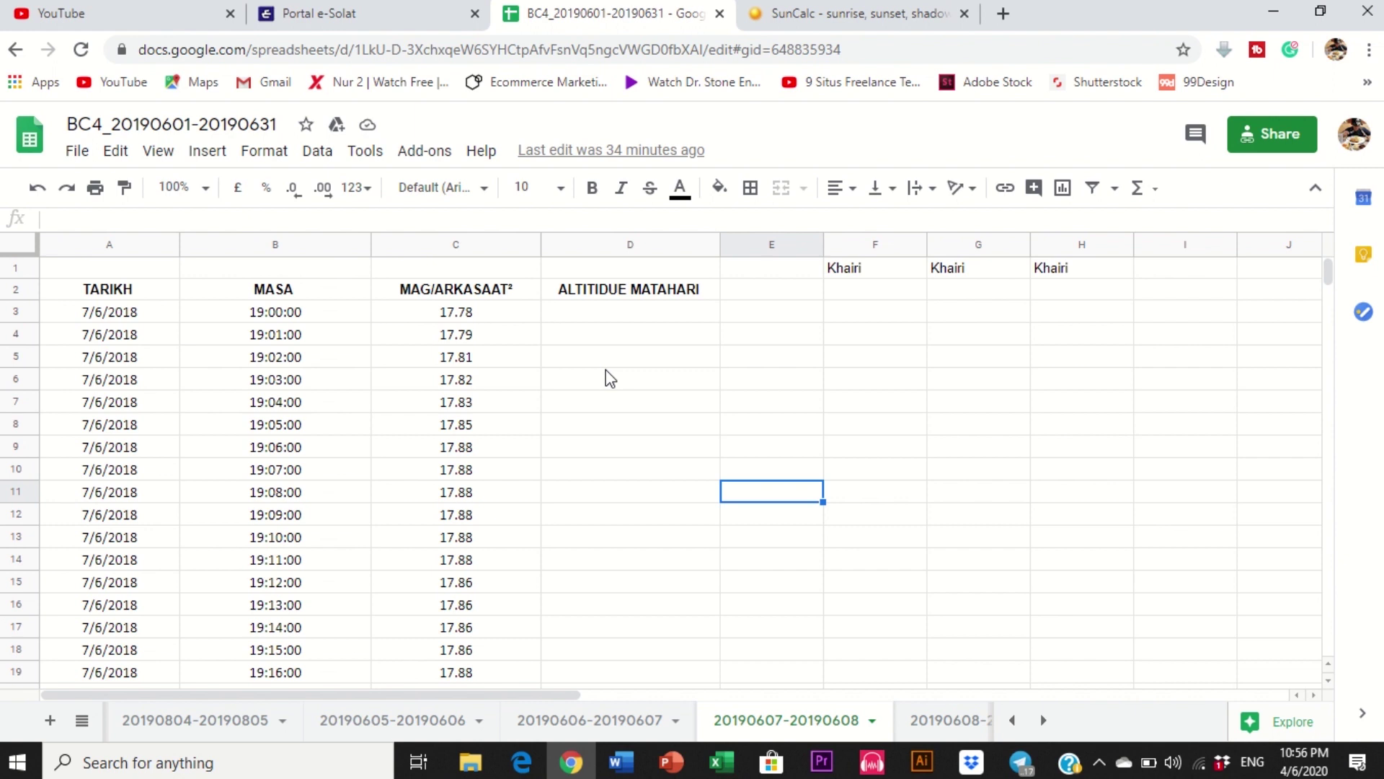
{"action": "left_click", "coordinate": [563, 316]}
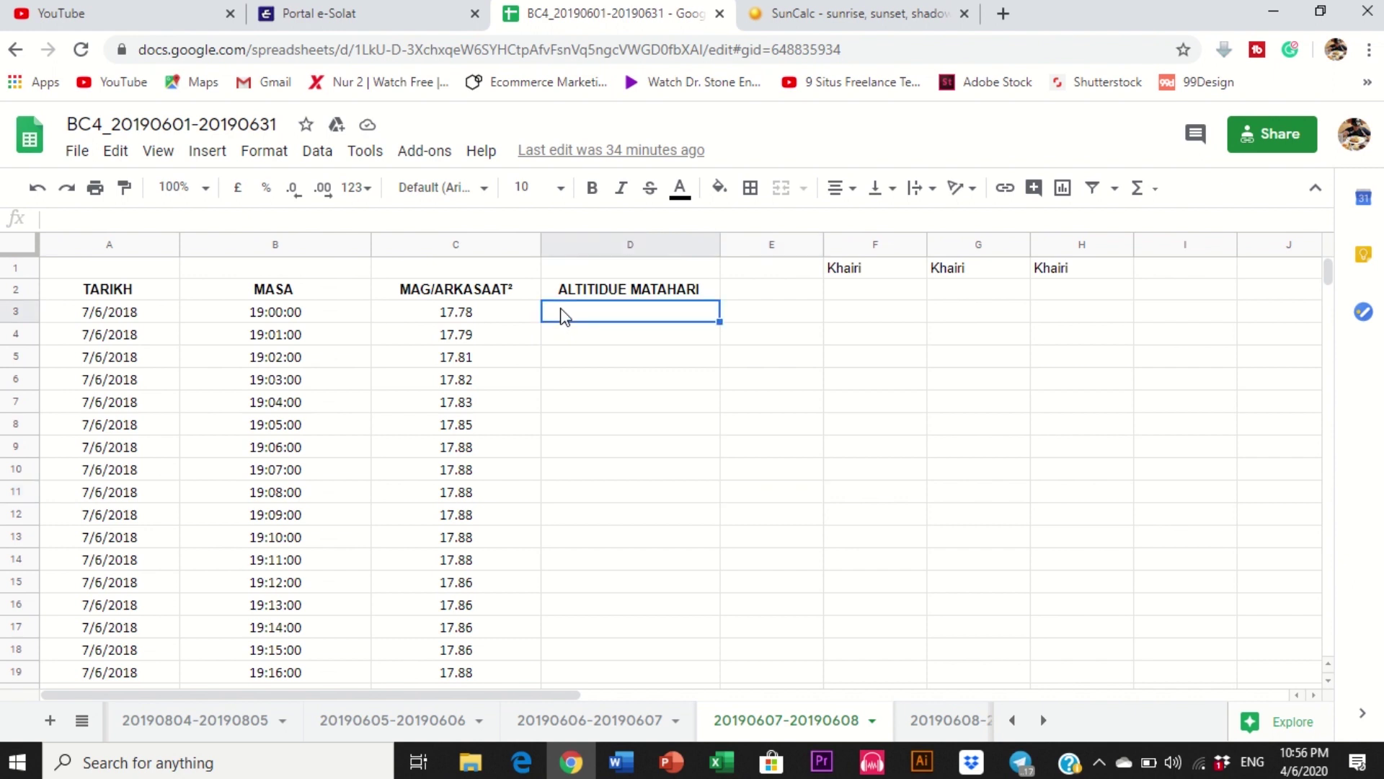
{"action": "left_click", "coordinate": [833, 386]}
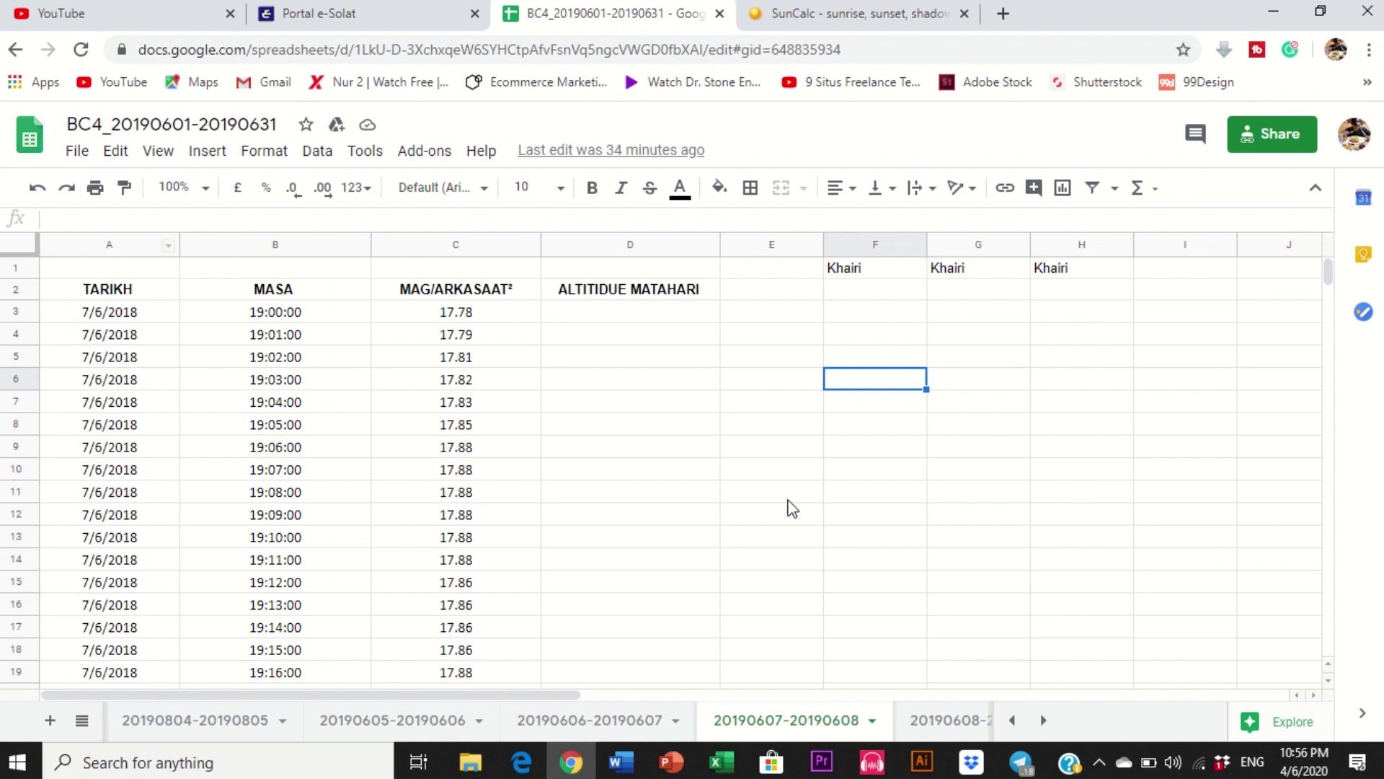
{"action": "left_click", "coordinate": [784, 497]}
{"action": "left_click", "coordinate": [934, 720]}
{"action": "left_click", "coordinate": [1044, 720]}
{"action": "left_click", "coordinate": [1044, 721]}
{"action": "left_click", "coordinate": [1045, 720]}
{"action": "left_click", "coordinate": [799, 721]}
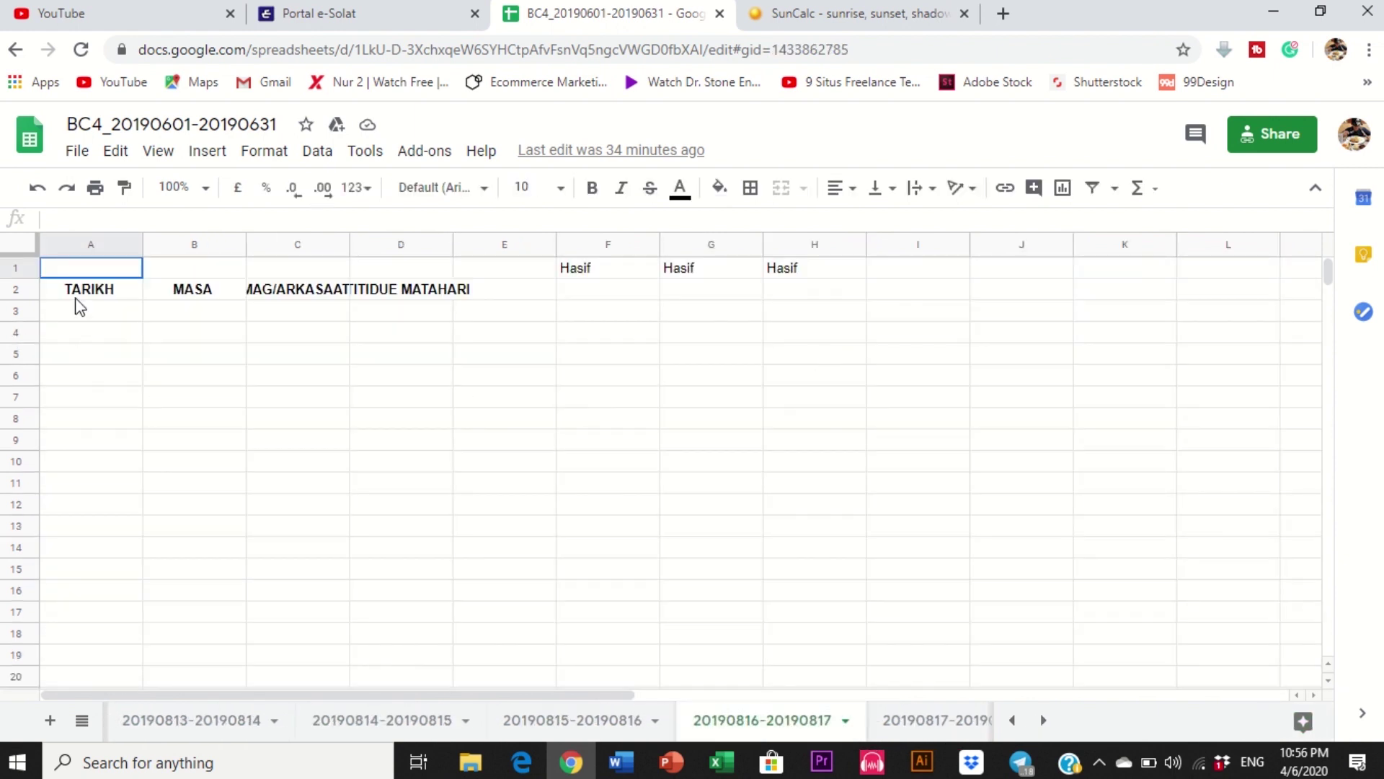
{"action": "scroll", "coordinate": [493, 385], "scroll_direction": "down", "scroll_amount": 2}
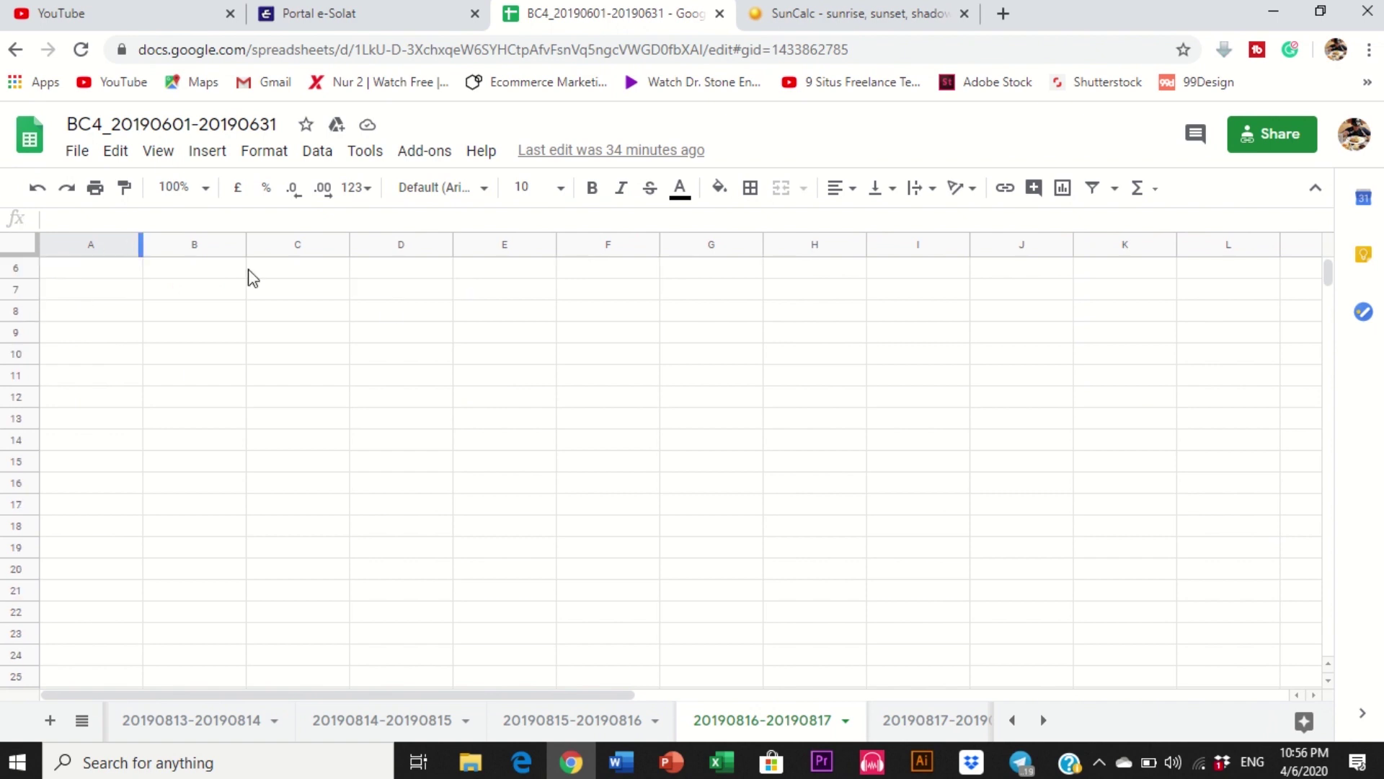
Step: Examine the station code and date range in the spreadsheet title, and the blank cells A6:I20 of the sheet
{"action": "left_click", "coordinate": [194, 124]}
{"action": "left_click_drag", "start_coordinate": [64, 124], "coordinate": [270, 127]}
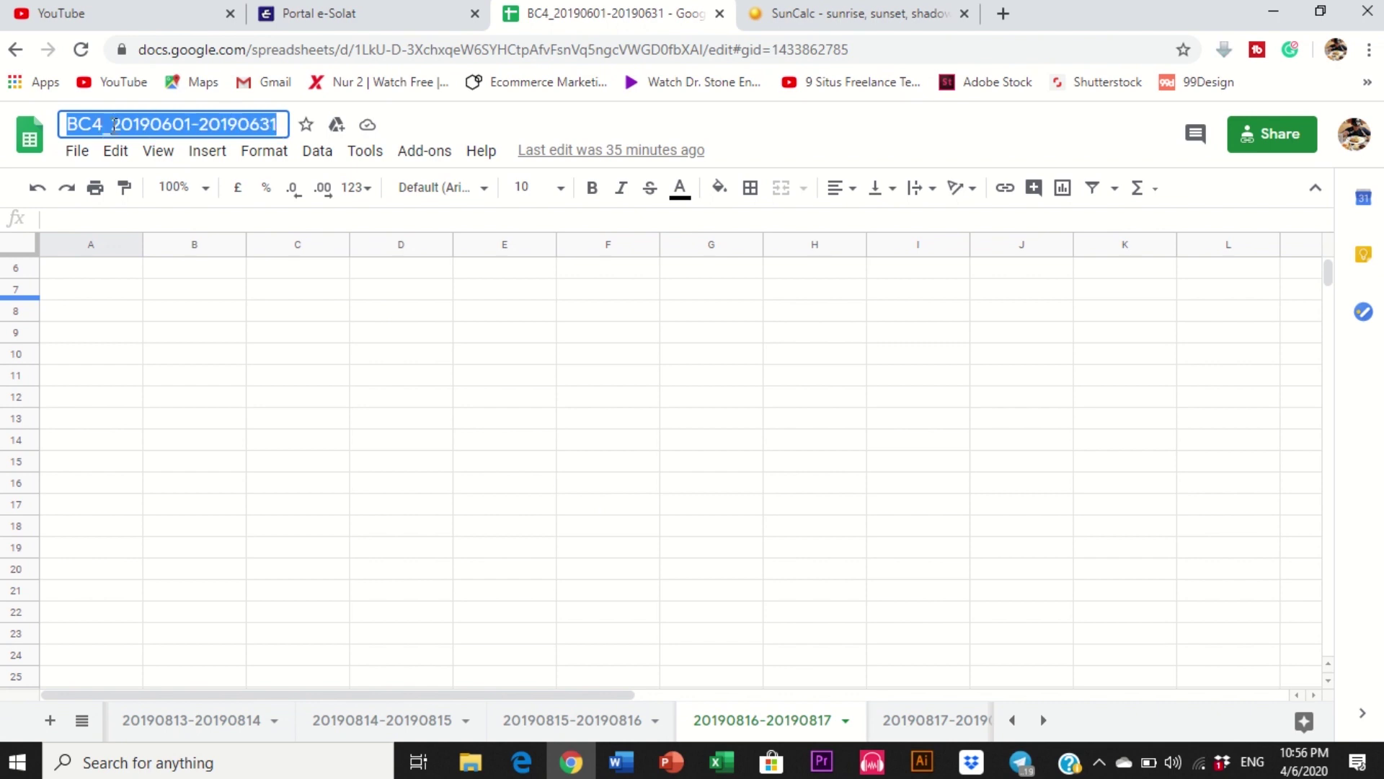
{"action": "left_click", "coordinate": [114, 126]}
{"action": "left_click_drag", "start_coordinate": [115, 124], "coordinate": [280, 126]}
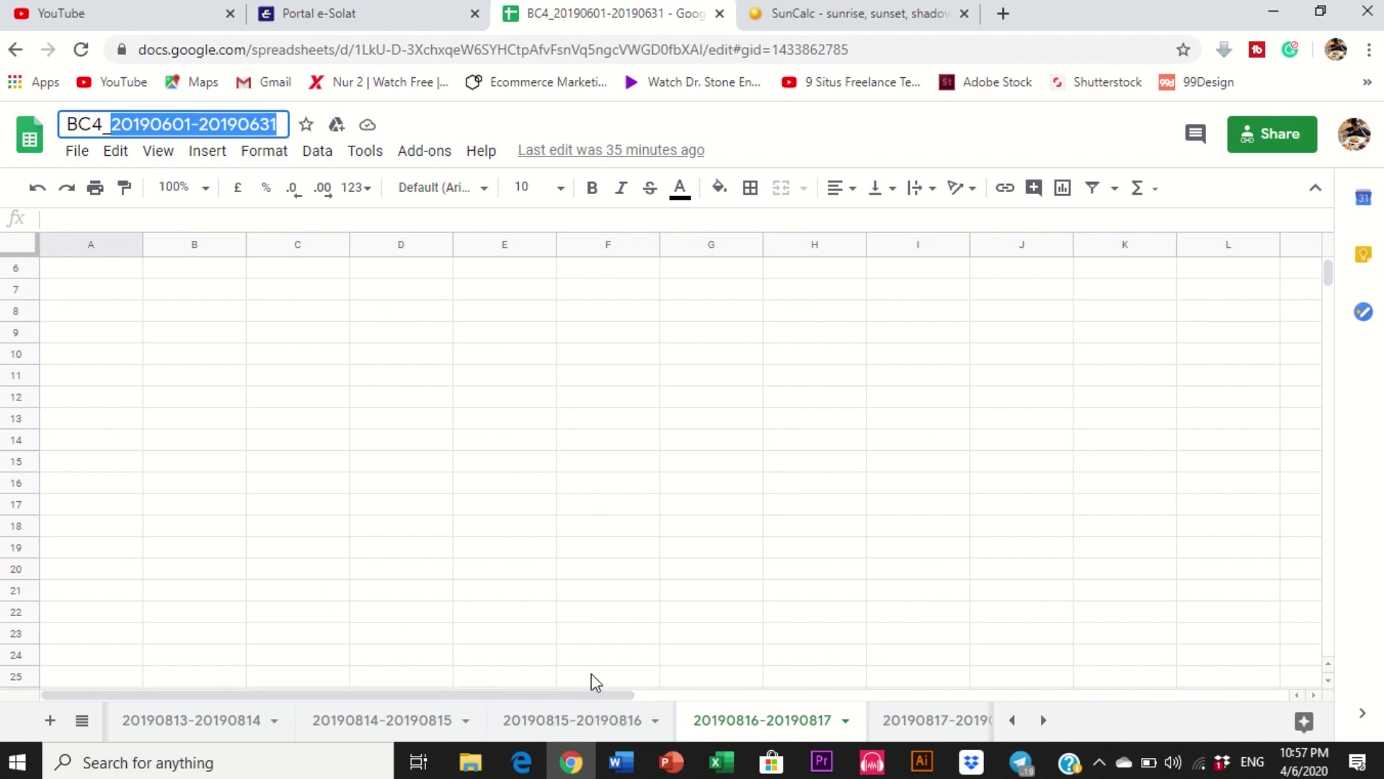
{"action": "left_click_drag", "start_coordinate": [76, 123], "coordinate": [293, 133]}
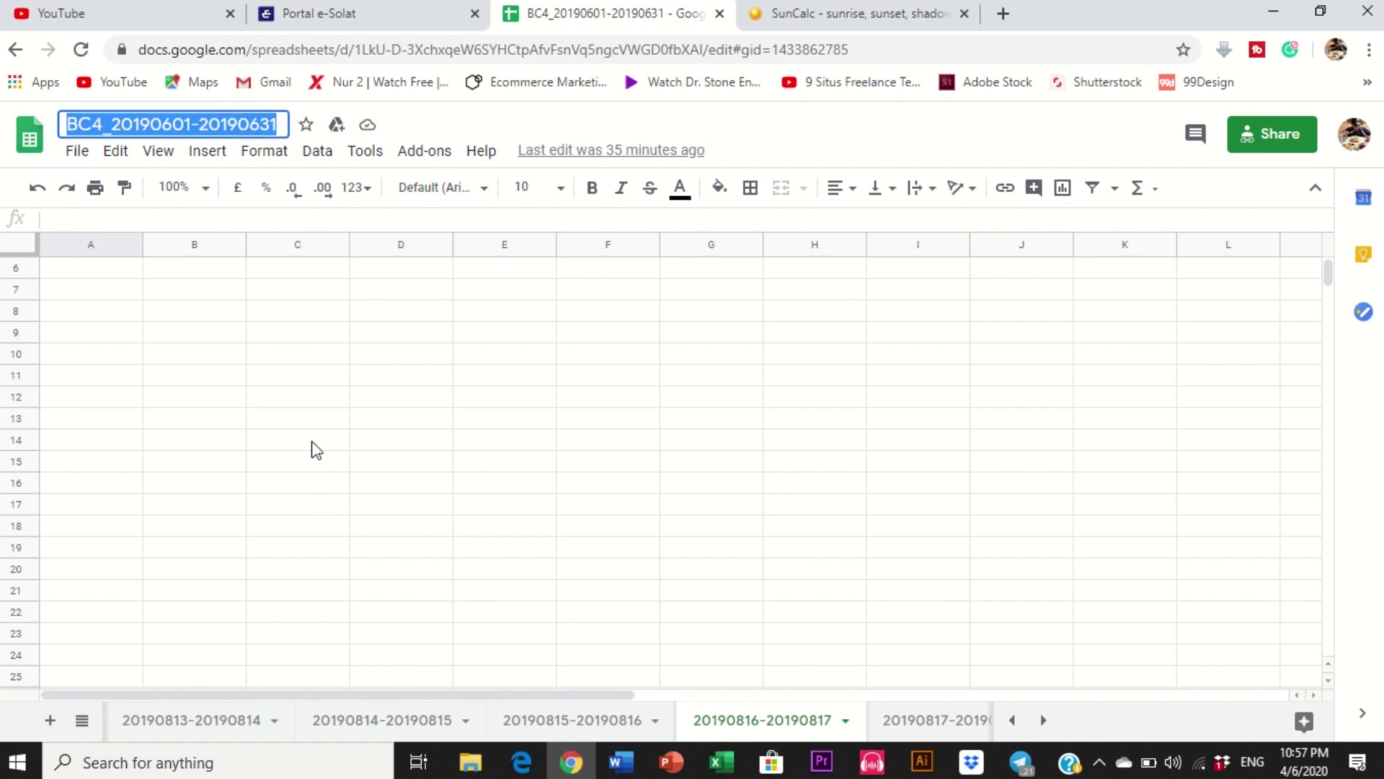
{"action": "left_click", "coordinate": [287, 400]}
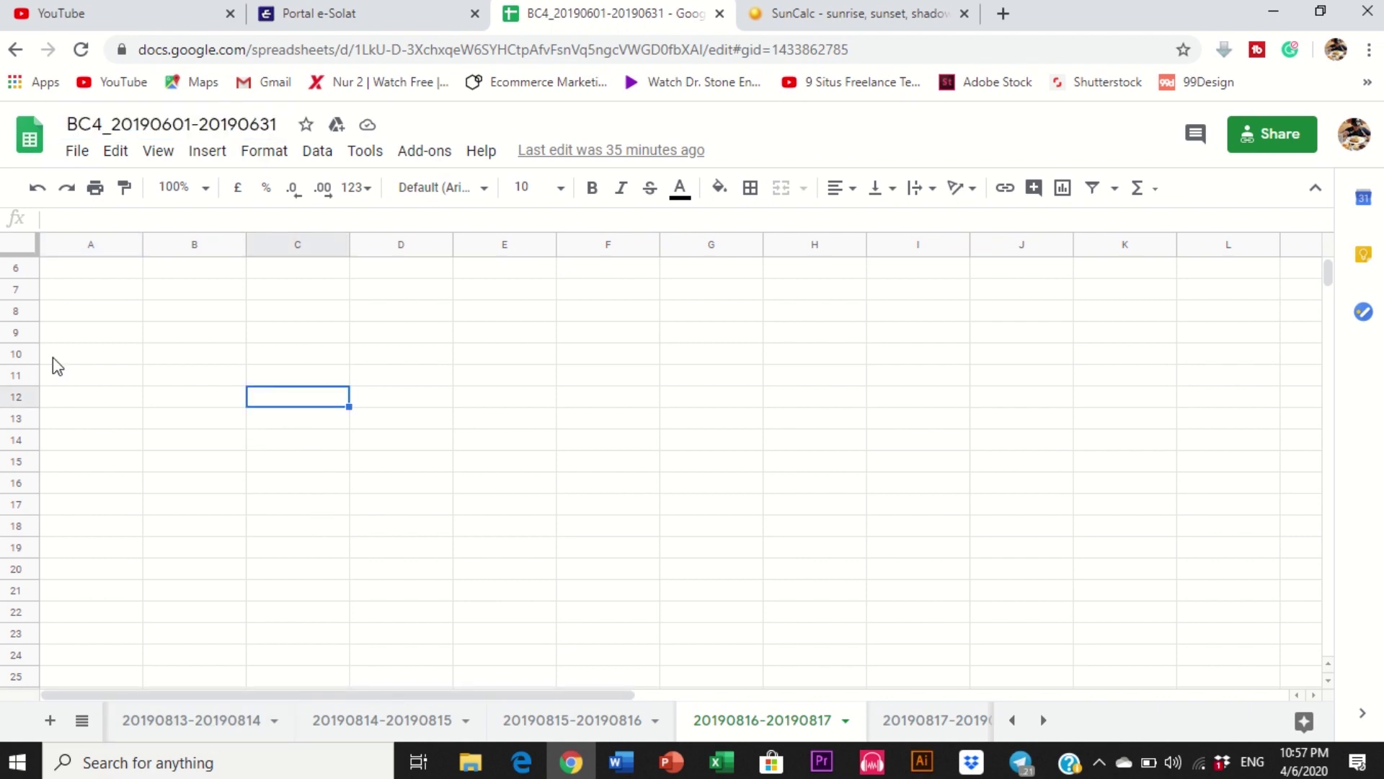
{"action": "left_click_drag", "start_coordinate": [93, 275], "coordinate": [966, 581]}
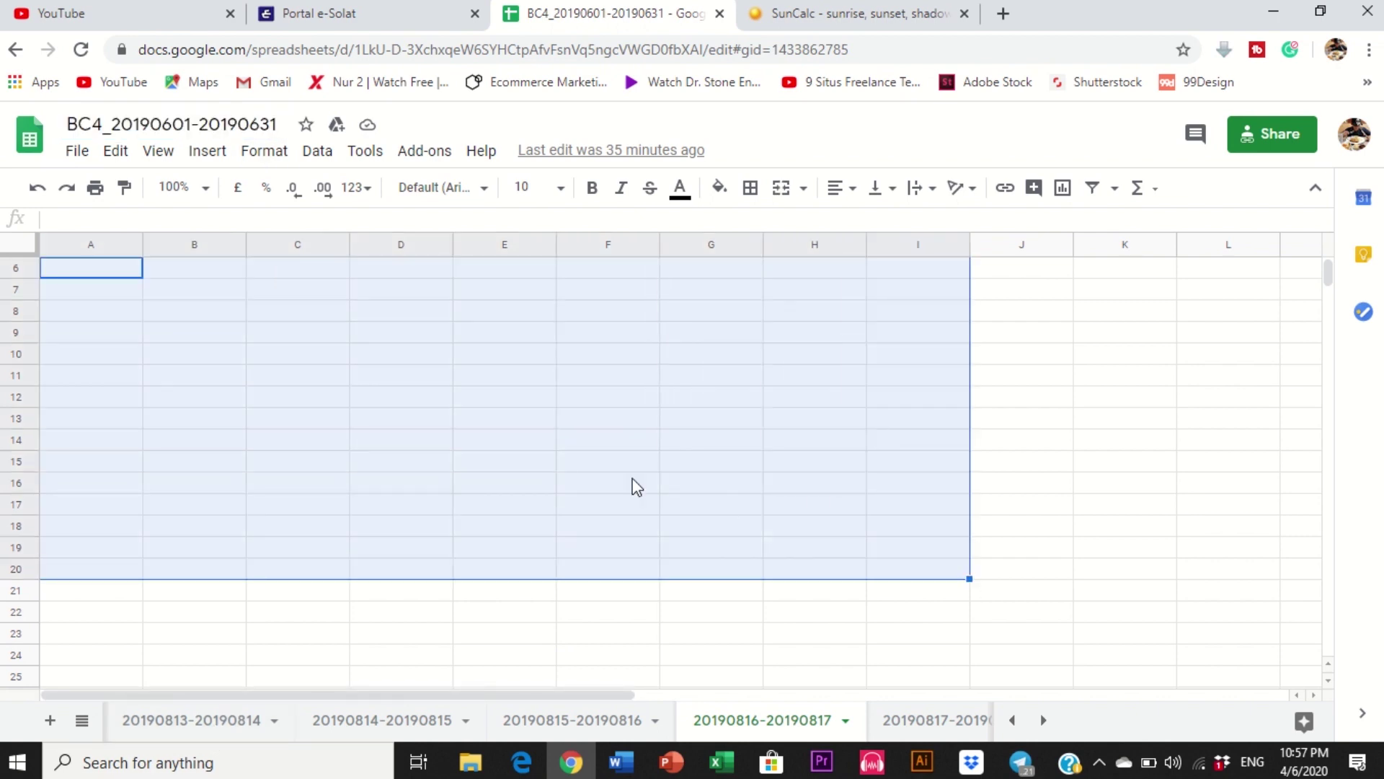
{"action": "left_click", "coordinate": [634, 485]}
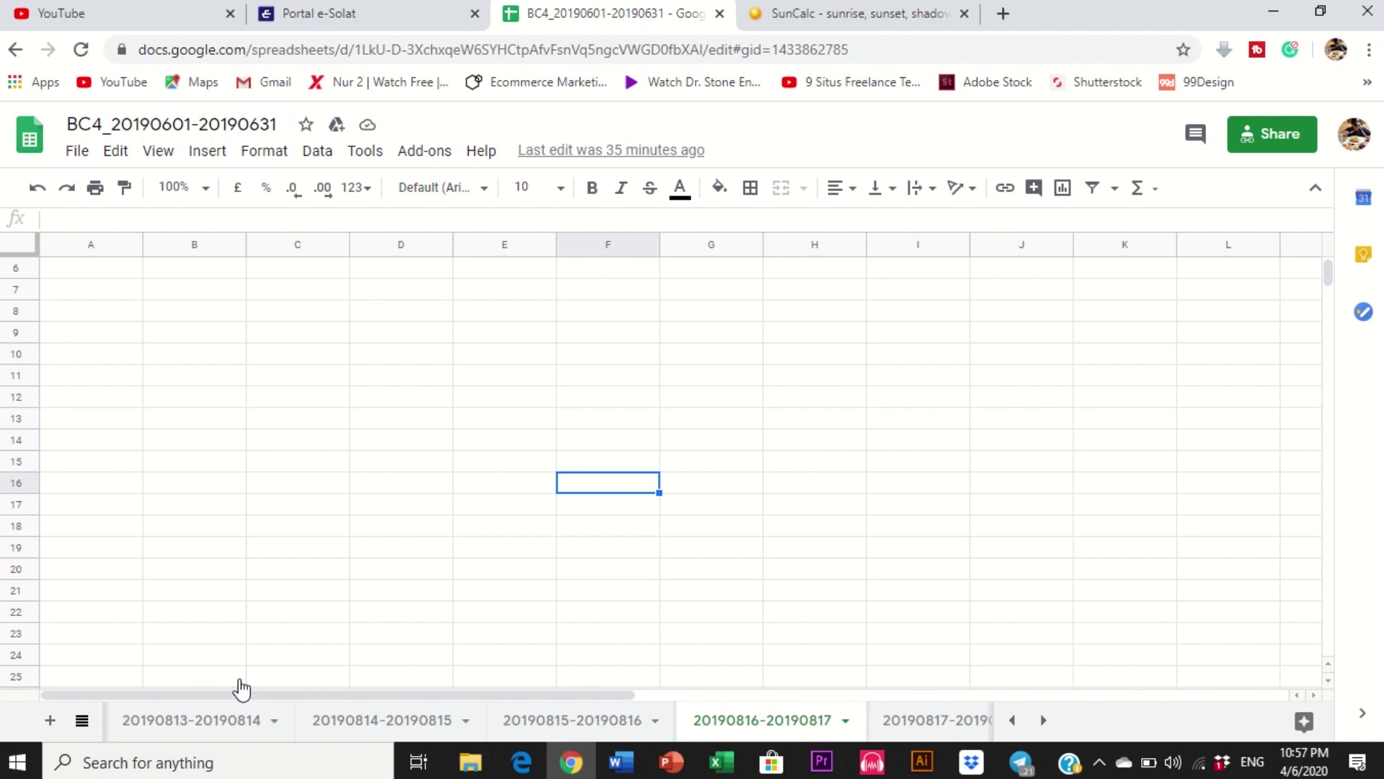
{"action": "left_click", "coordinate": [81, 720]}
{"action": "scroll", "coordinate": [142, 624], "scroll_direction": "up", "scroll_amount": 6}
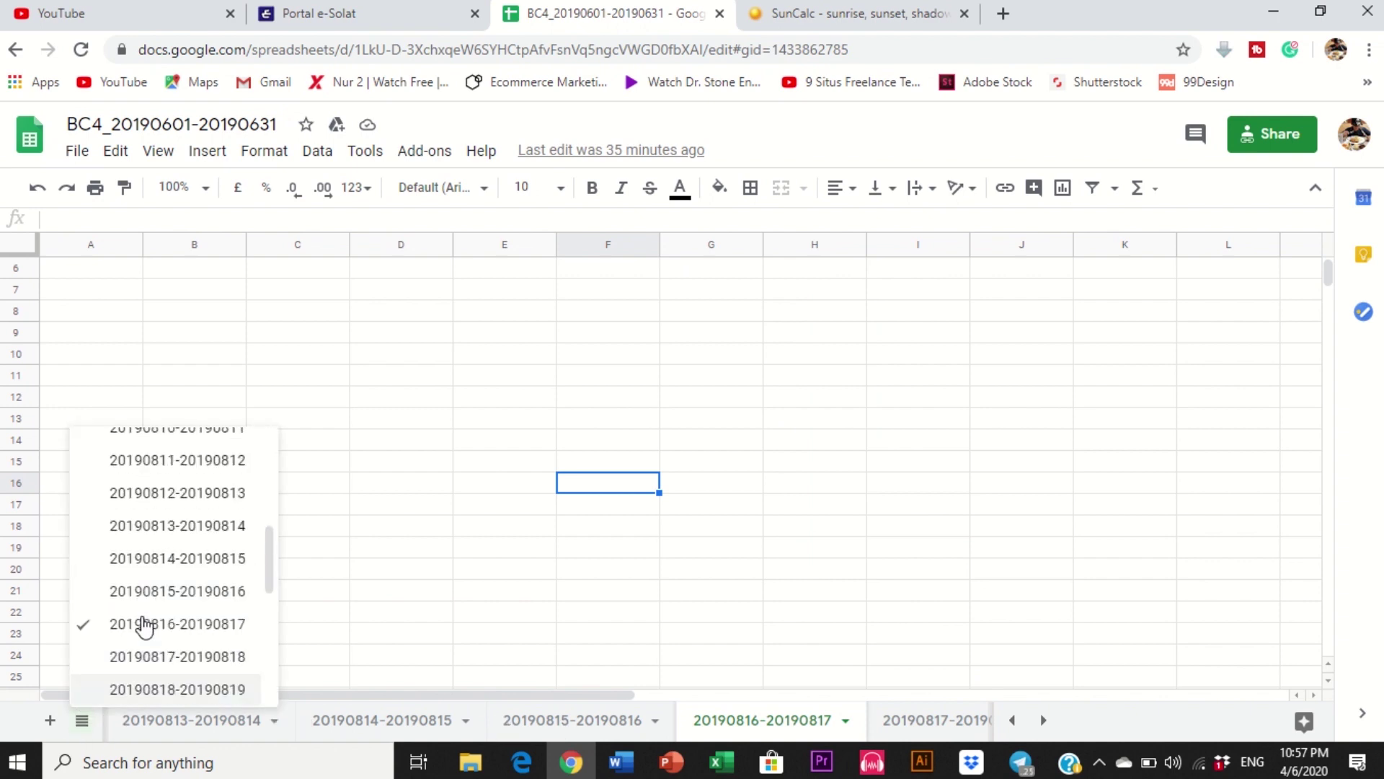
{"action": "left_click", "coordinate": [192, 450]}
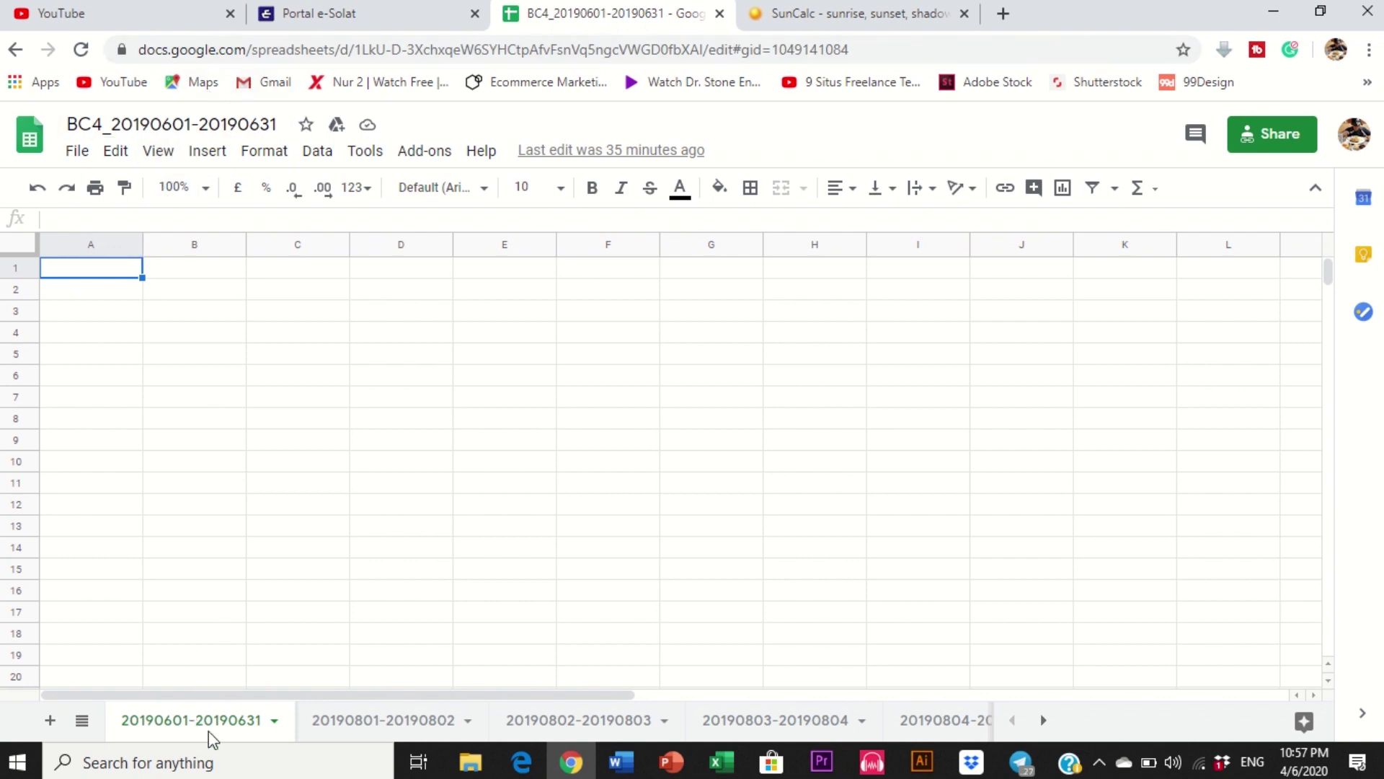
{"action": "left_click_drag", "start_coordinate": [107, 266], "coordinate": [370, 685]}
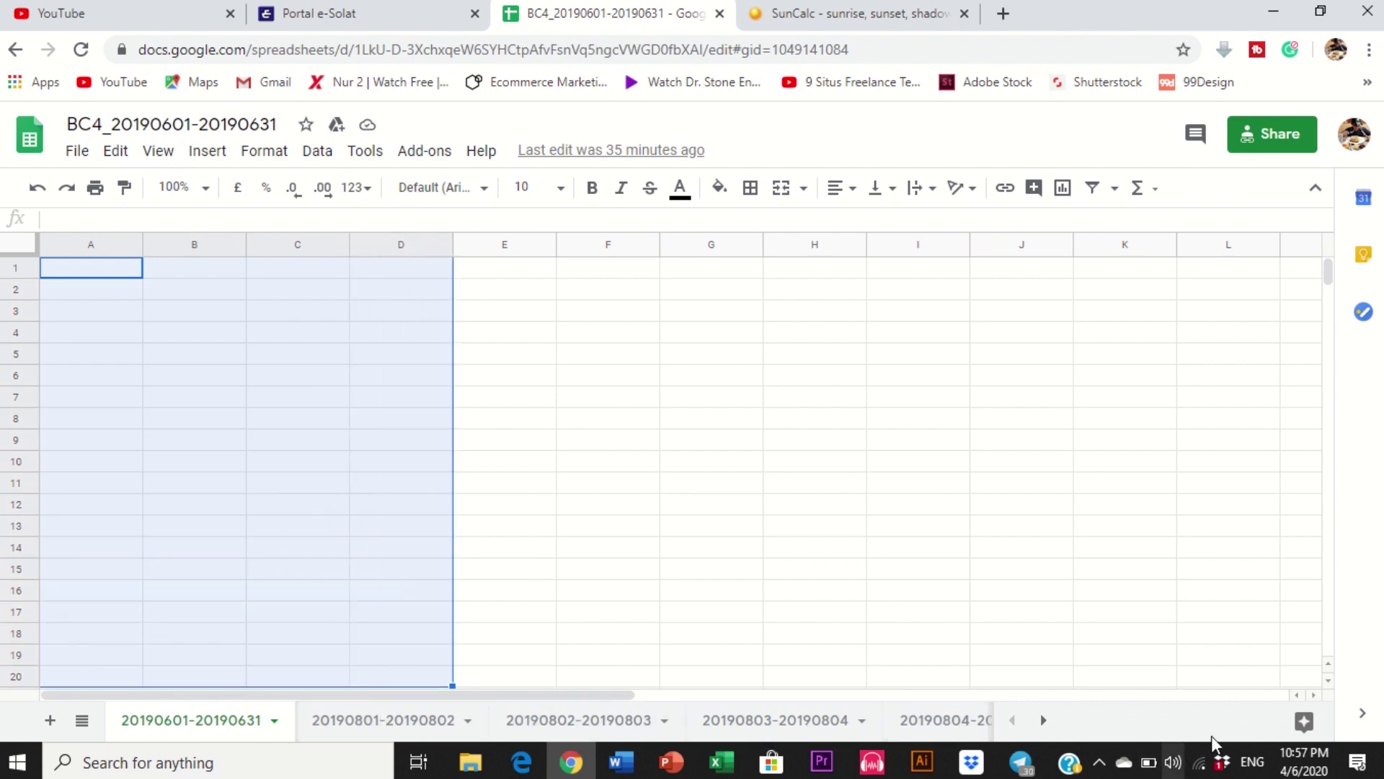
{"action": "left_click", "coordinate": [113, 274]}
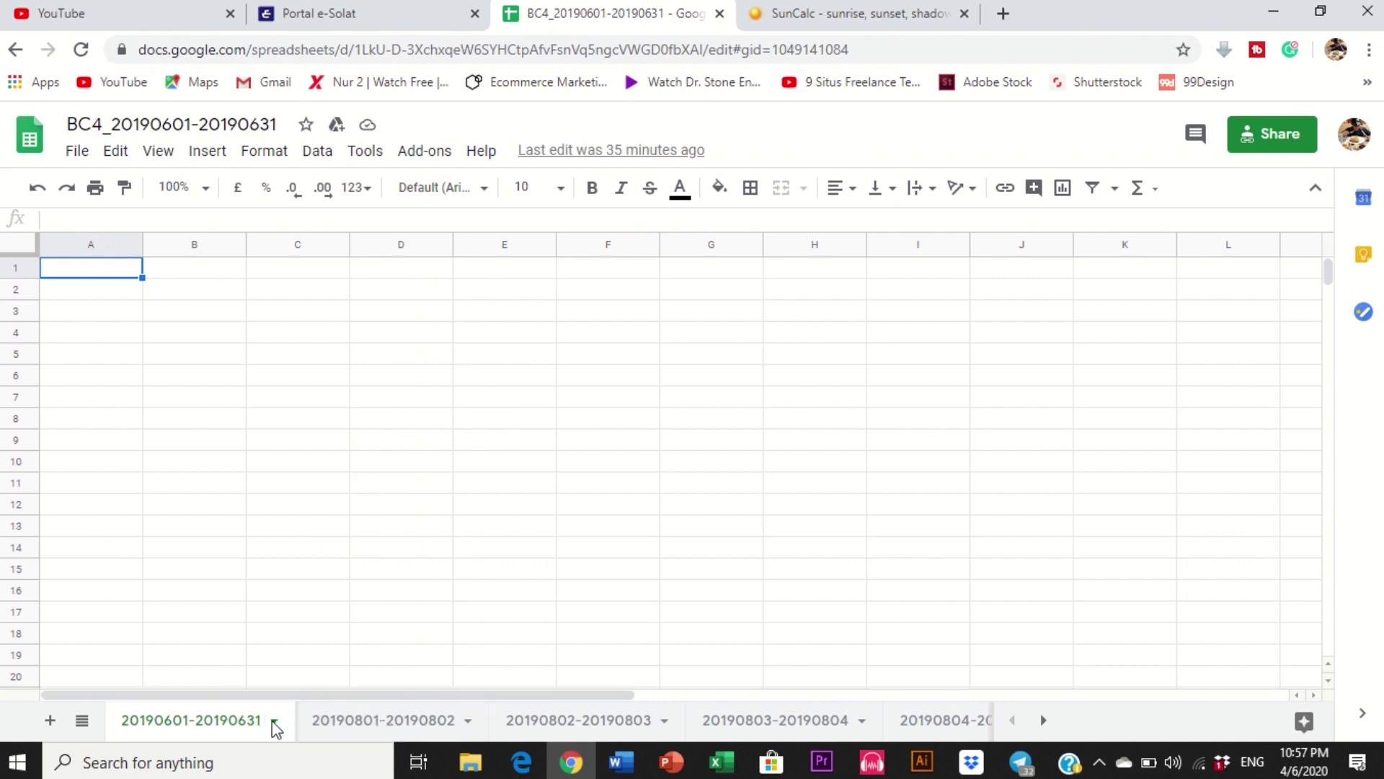
{"action": "left_click", "coordinate": [348, 734]}
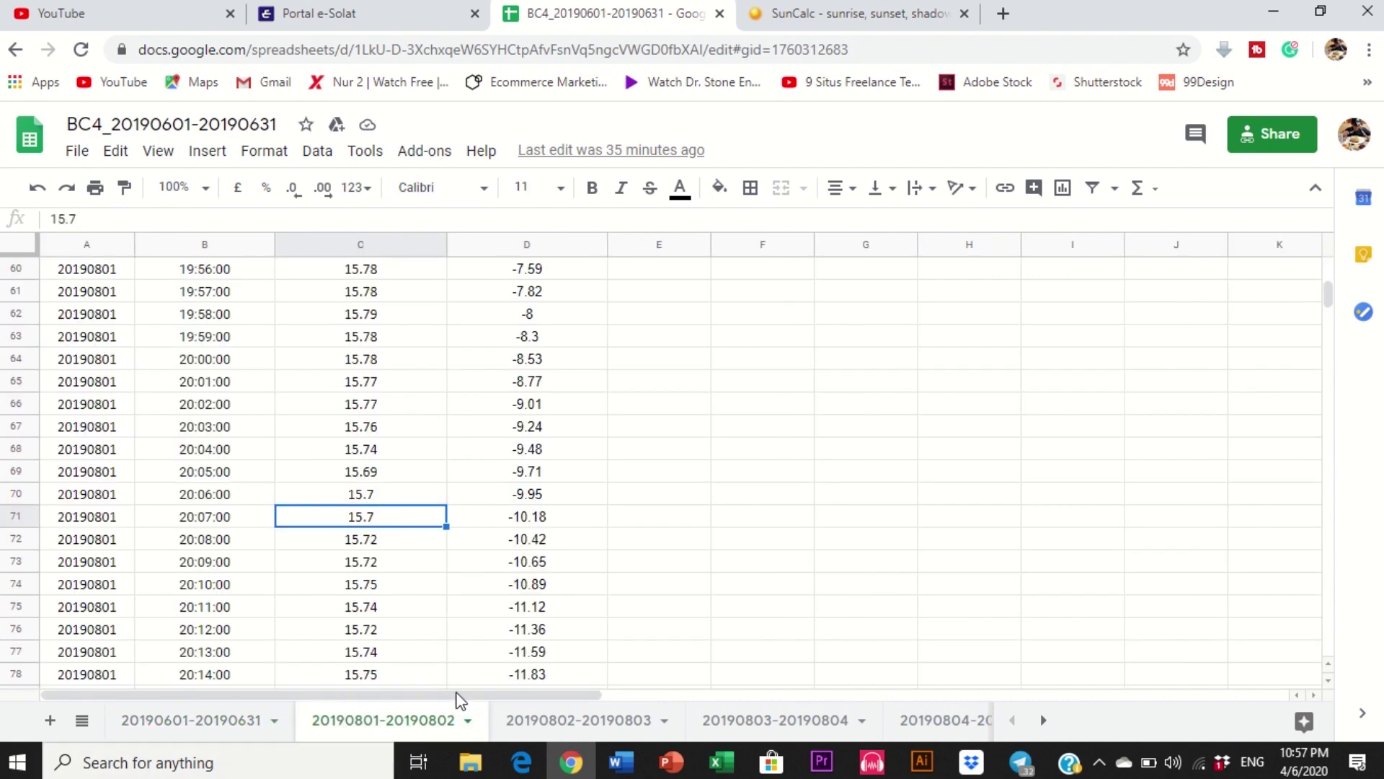
{"action": "scroll", "coordinate": [509, 675], "scroll_direction": "down", "scroll_amount": 5}
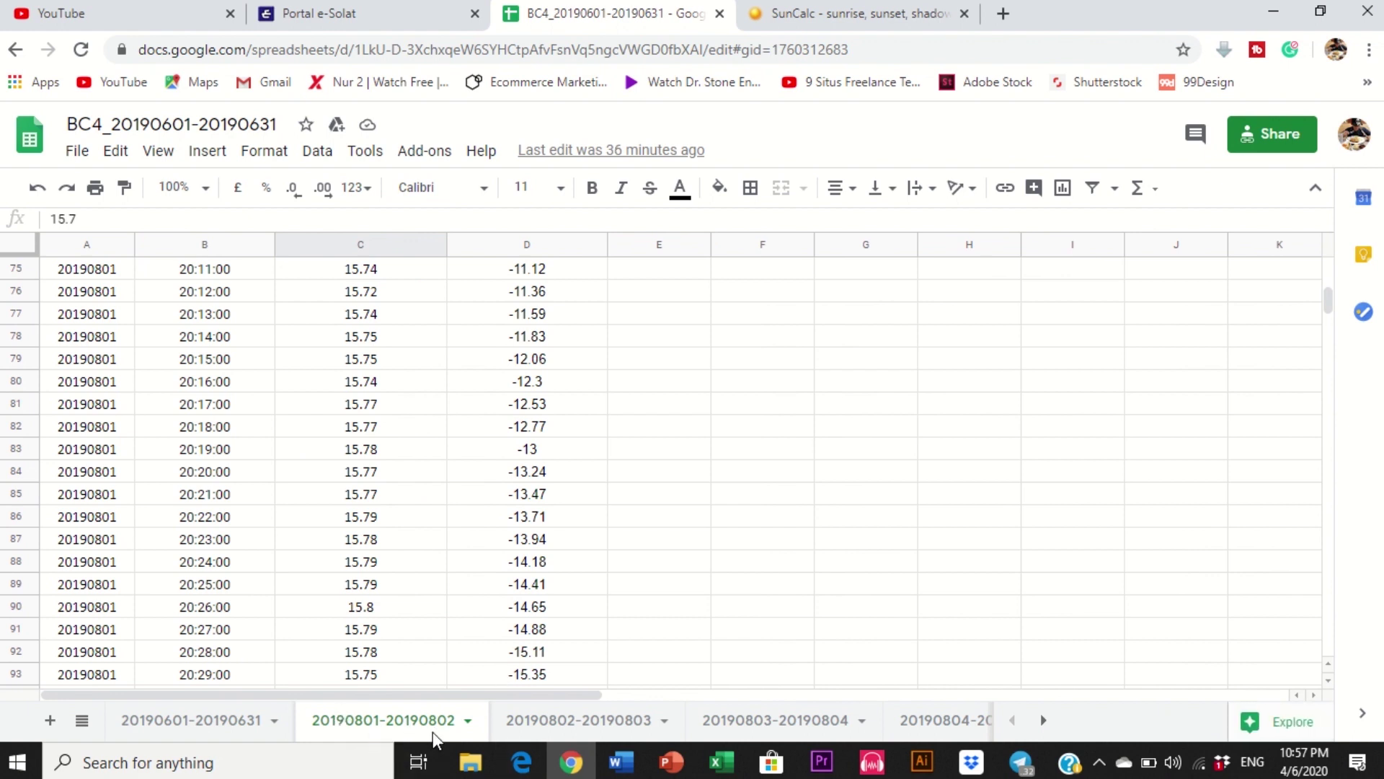
{"action": "double_click", "coordinate": [362, 724]}
{"action": "left_click", "coordinate": [362, 724]}
{"action": "key", "text": "BackSpace"}
{"action": "type", "text": "6"}
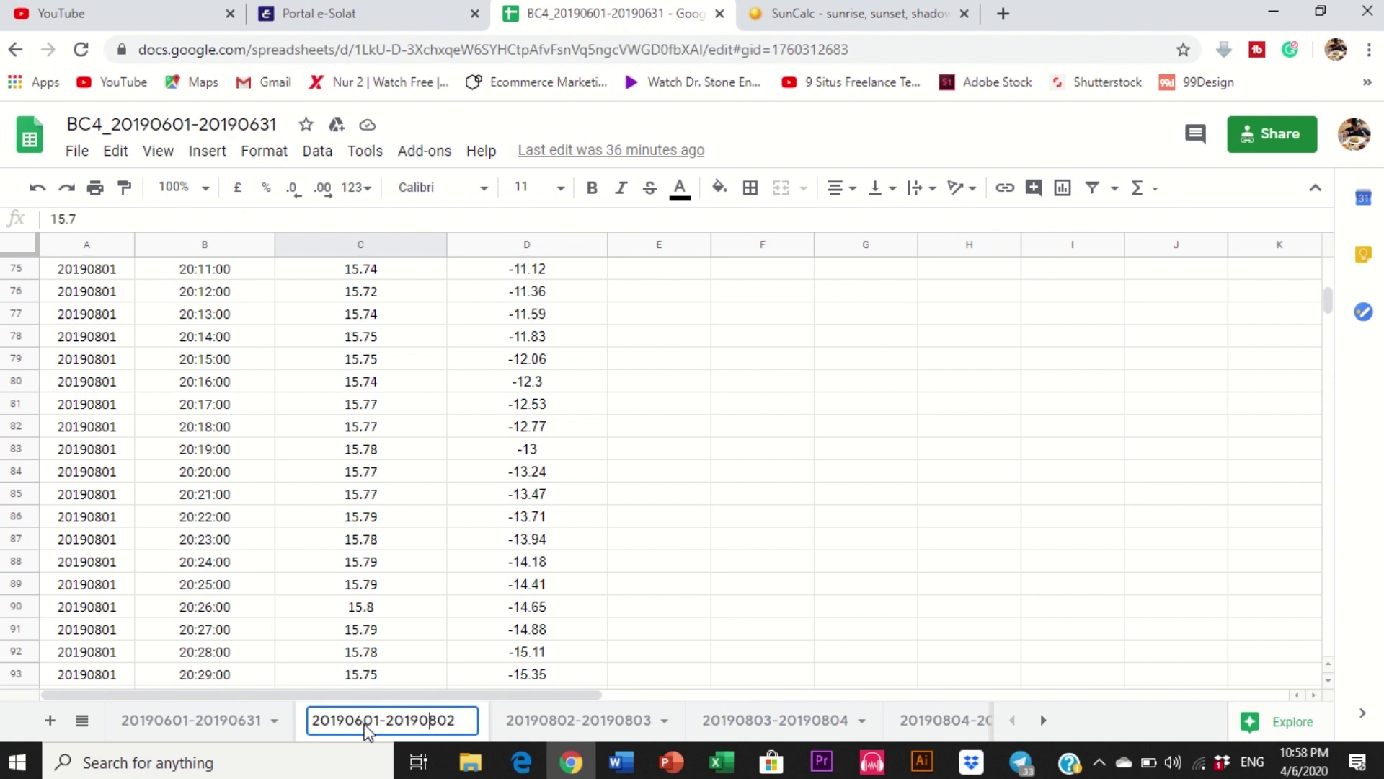
{"action": "key", "text": "BackSpace"}
{"action": "type", "text": "6"}
{"action": "key", "text": "Return"}
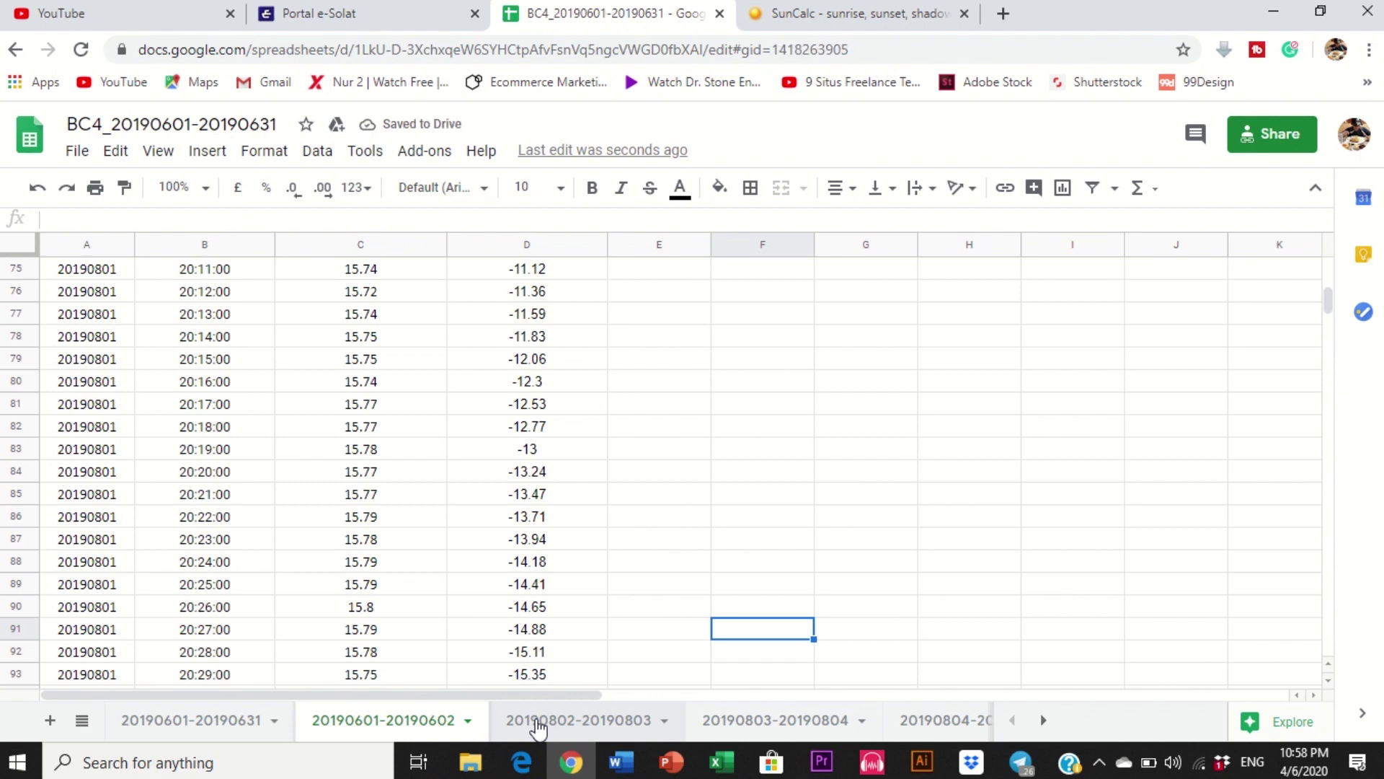
{"action": "left_click", "coordinate": [537, 721]}
{"action": "left_click", "coordinate": [402, 725]}
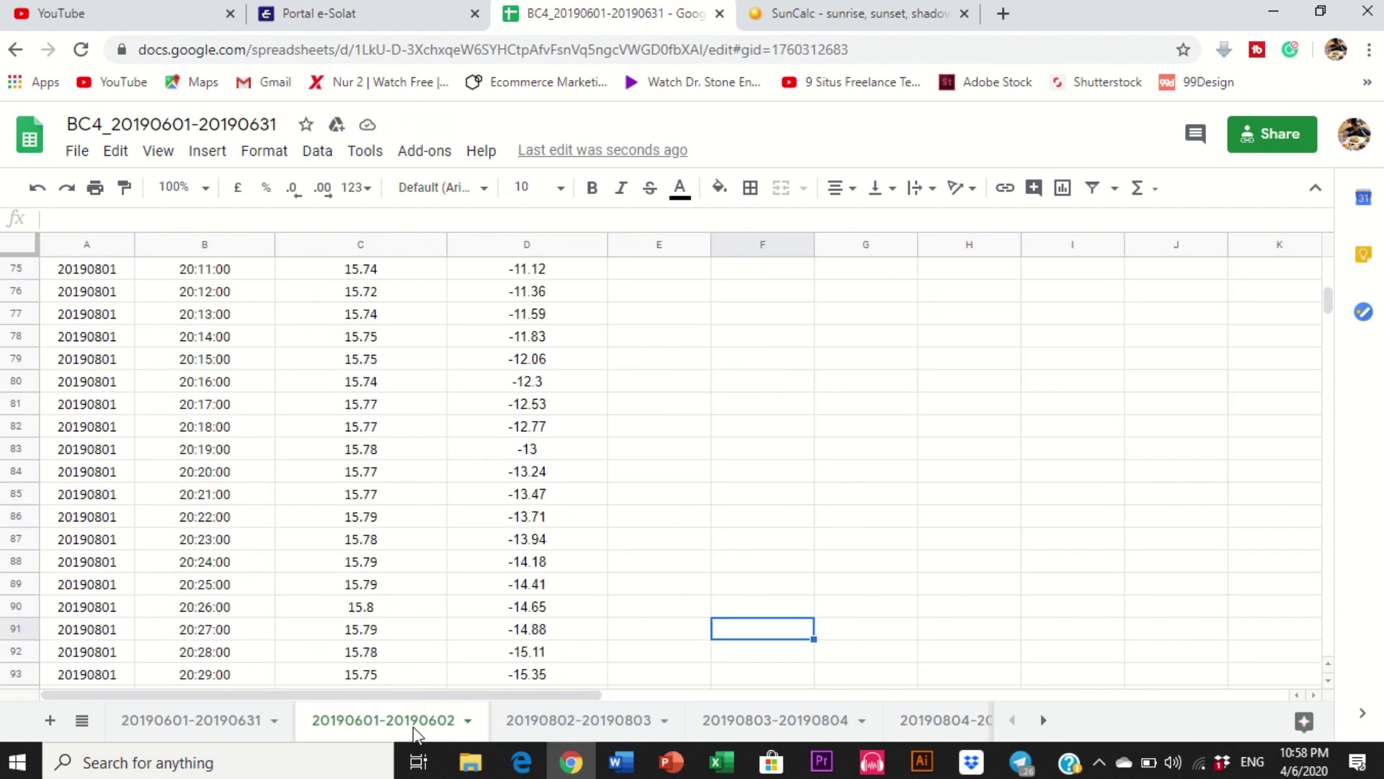
{"action": "left_click", "coordinate": [587, 725]}
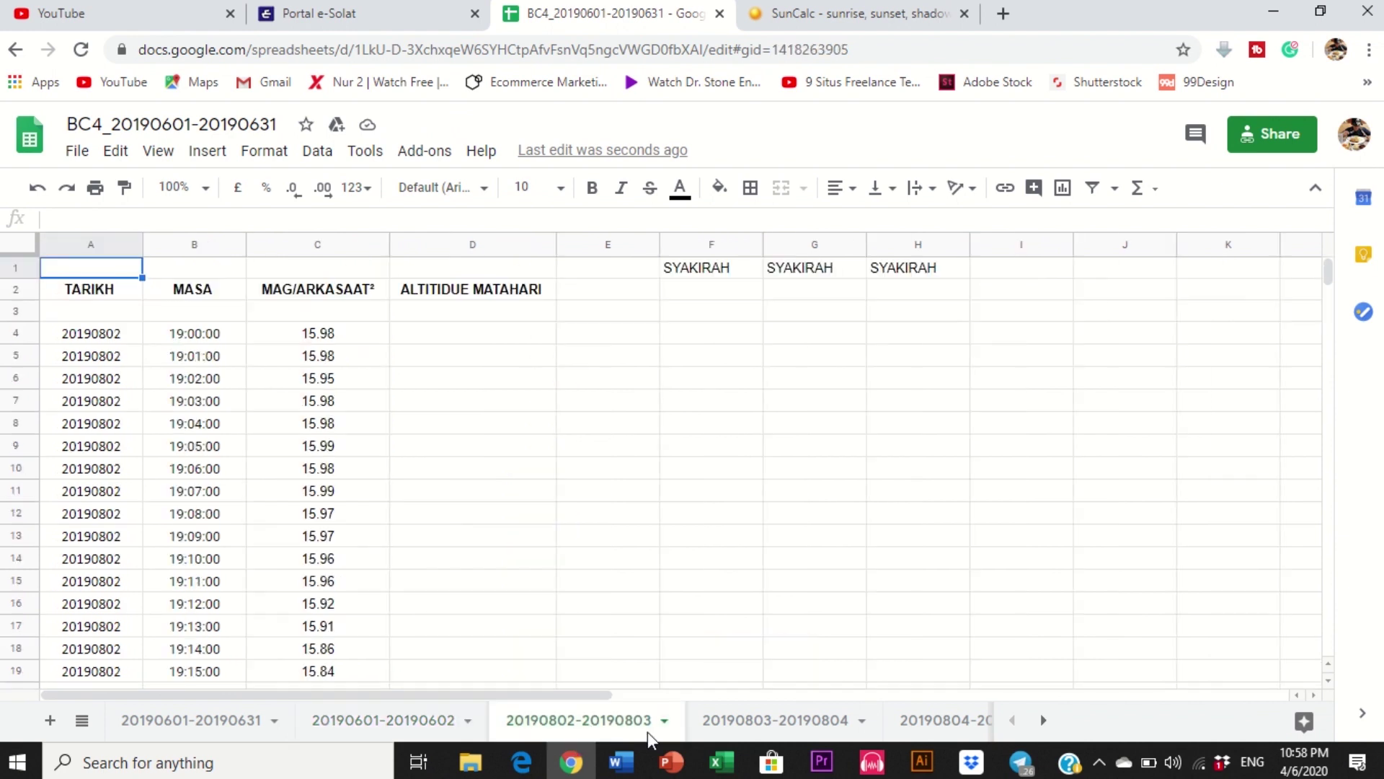
{"action": "left_click", "coordinate": [749, 725]}
{"action": "left_click", "coordinate": [913, 721]}
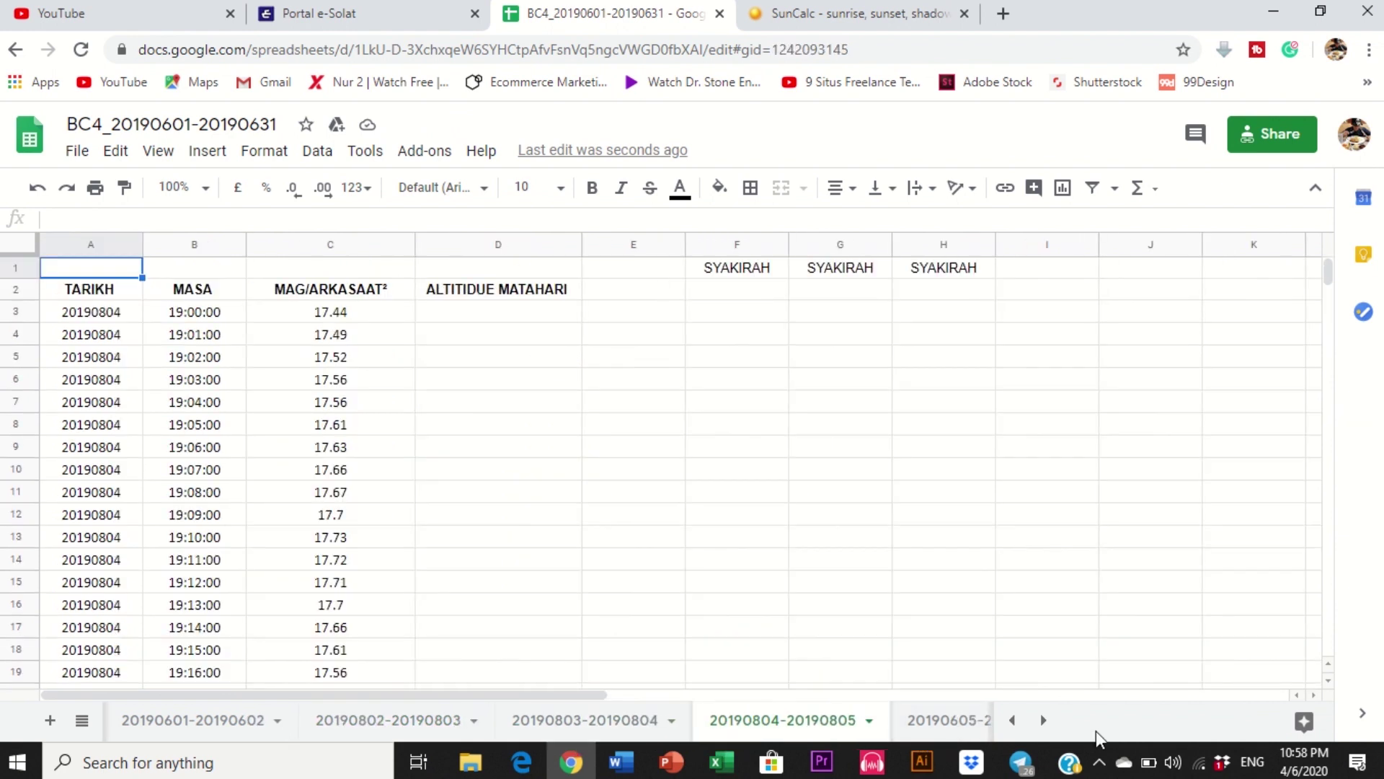
{"action": "left_click", "coordinate": [82, 720]}
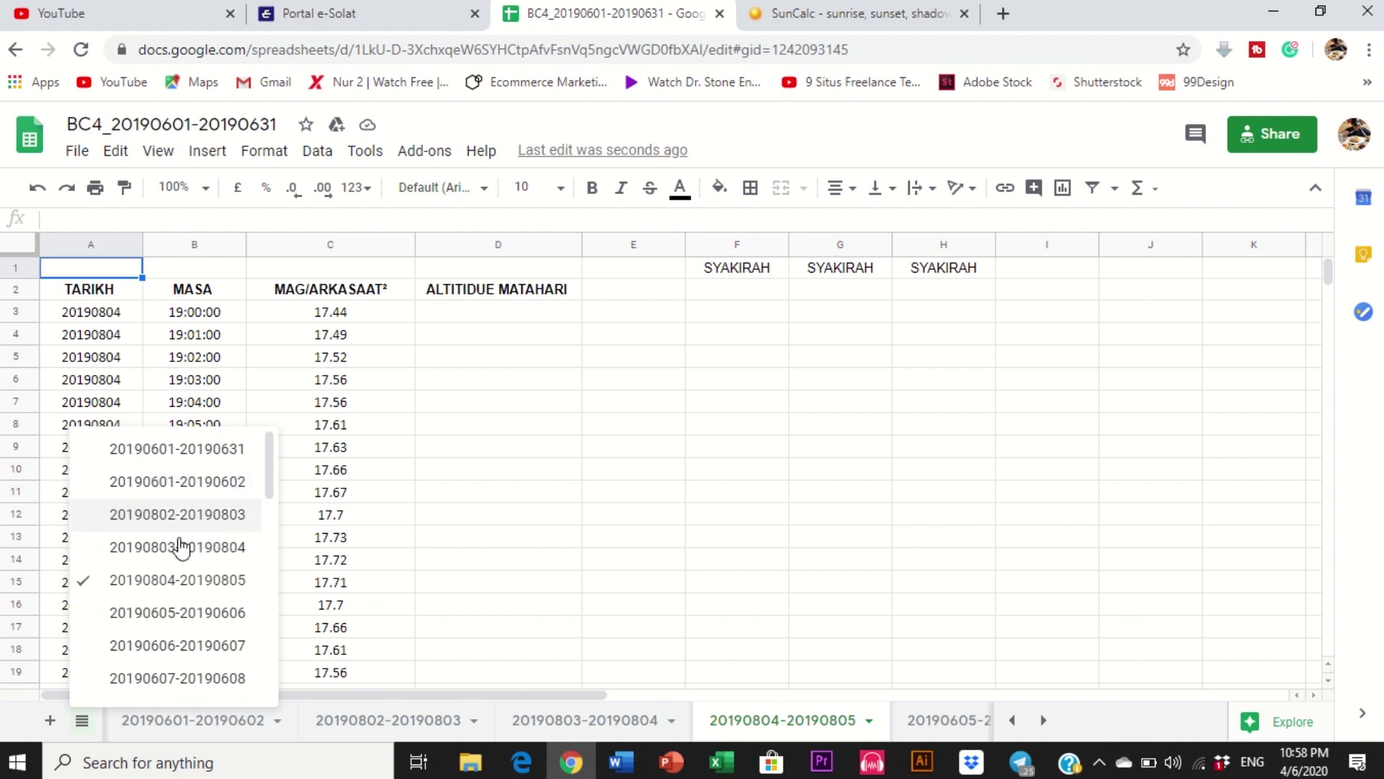
{"action": "scroll", "coordinate": [170, 634], "scroll_direction": "down", "scroll_amount": 10}
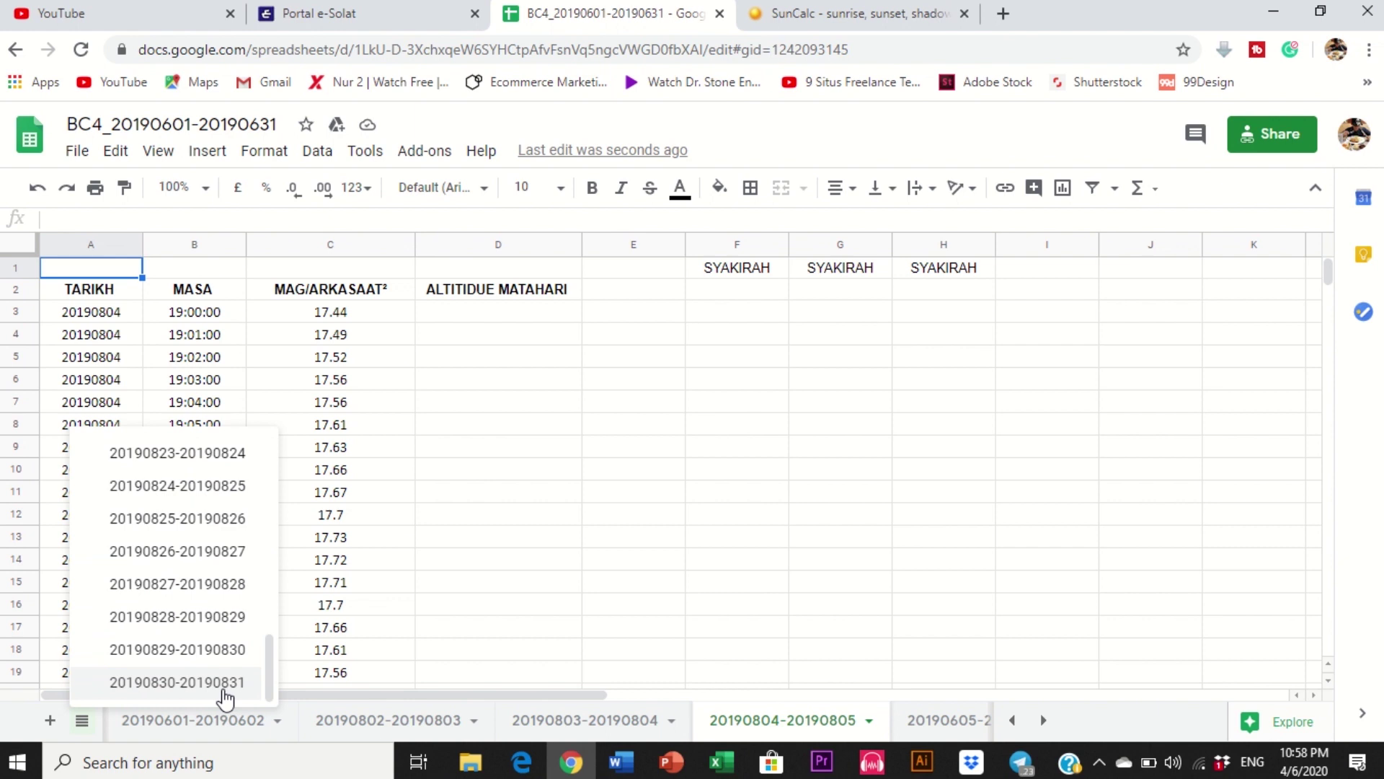
{"action": "left_click", "coordinate": [485, 587]}
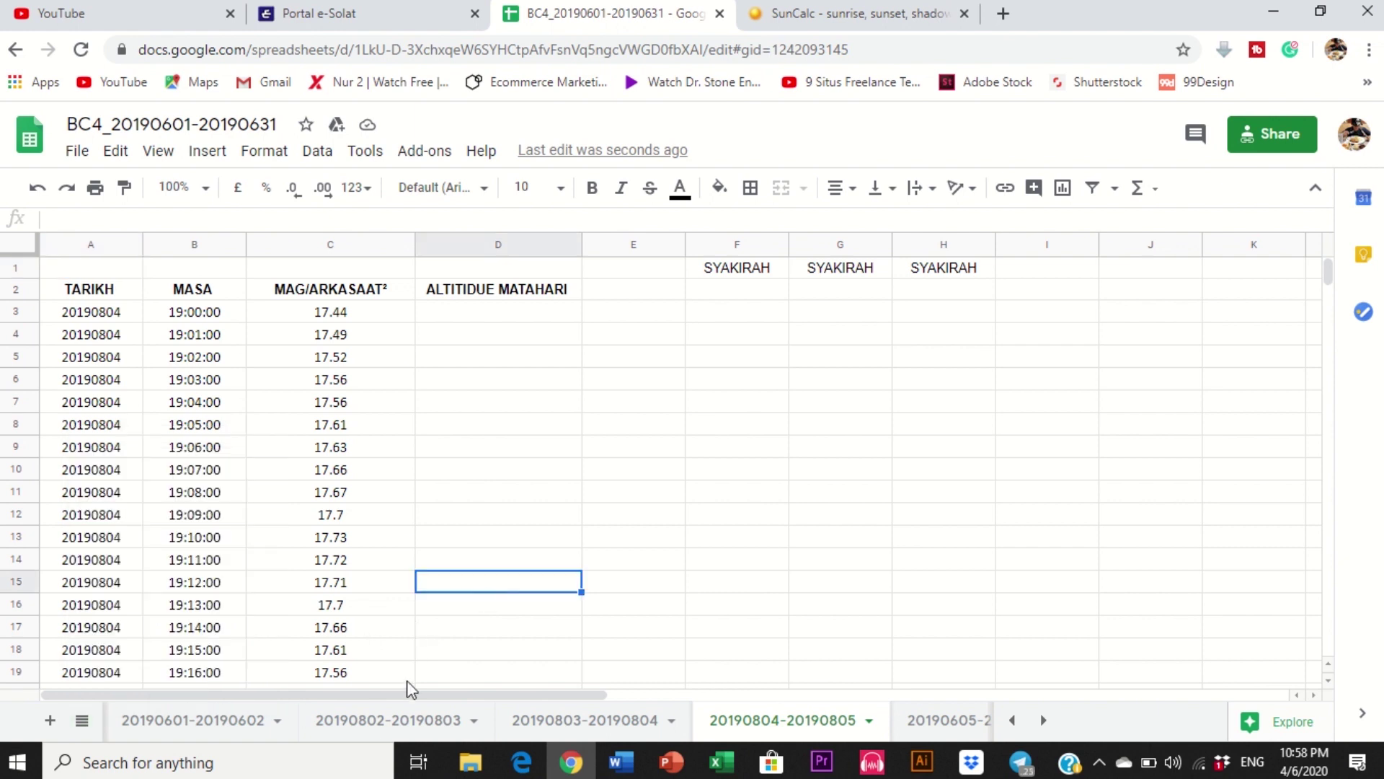
{"action": "double_click", "coordinate": [918, 721]}
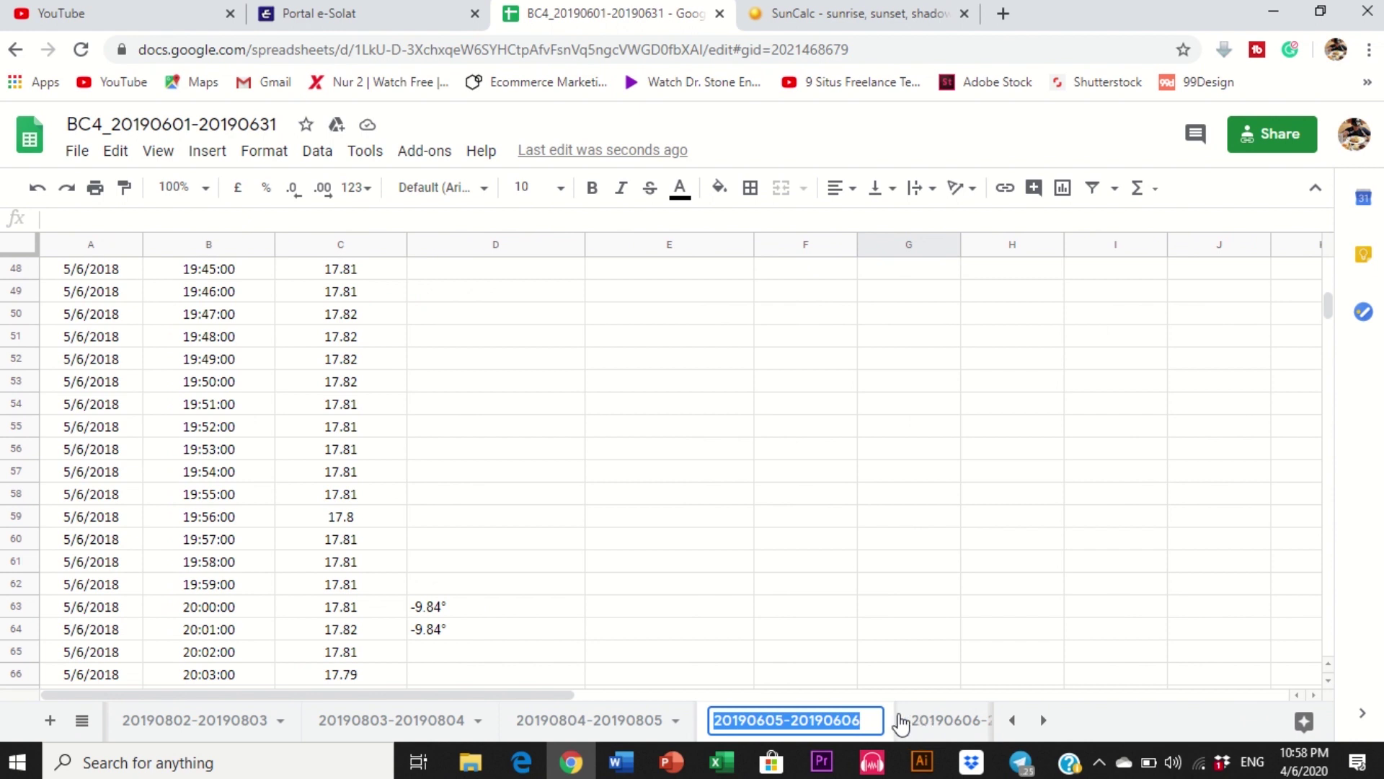
{"action": "left_click", "coordinate": [721, 592]}
{"action": "double_click", "coordinate": [964, 721]}
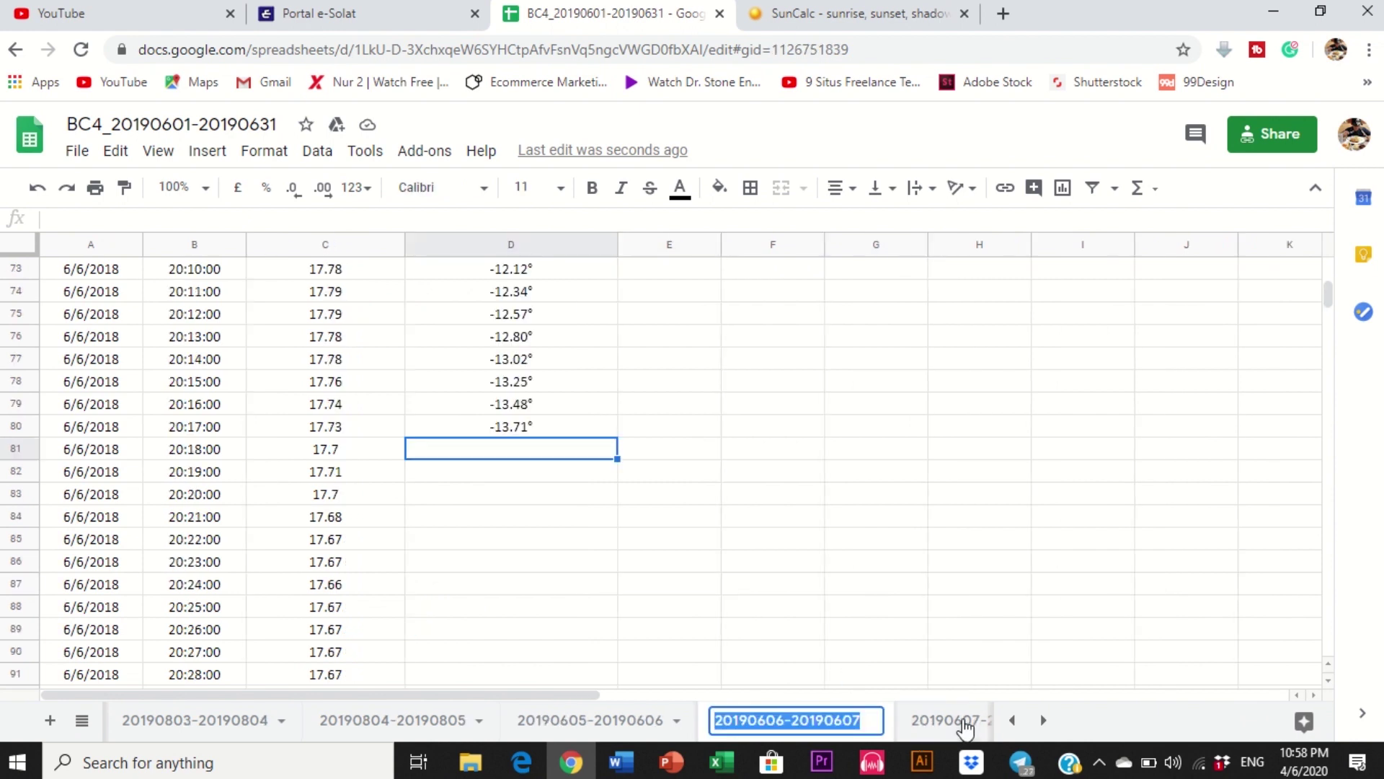
{"action": "key", "text": "Return"}
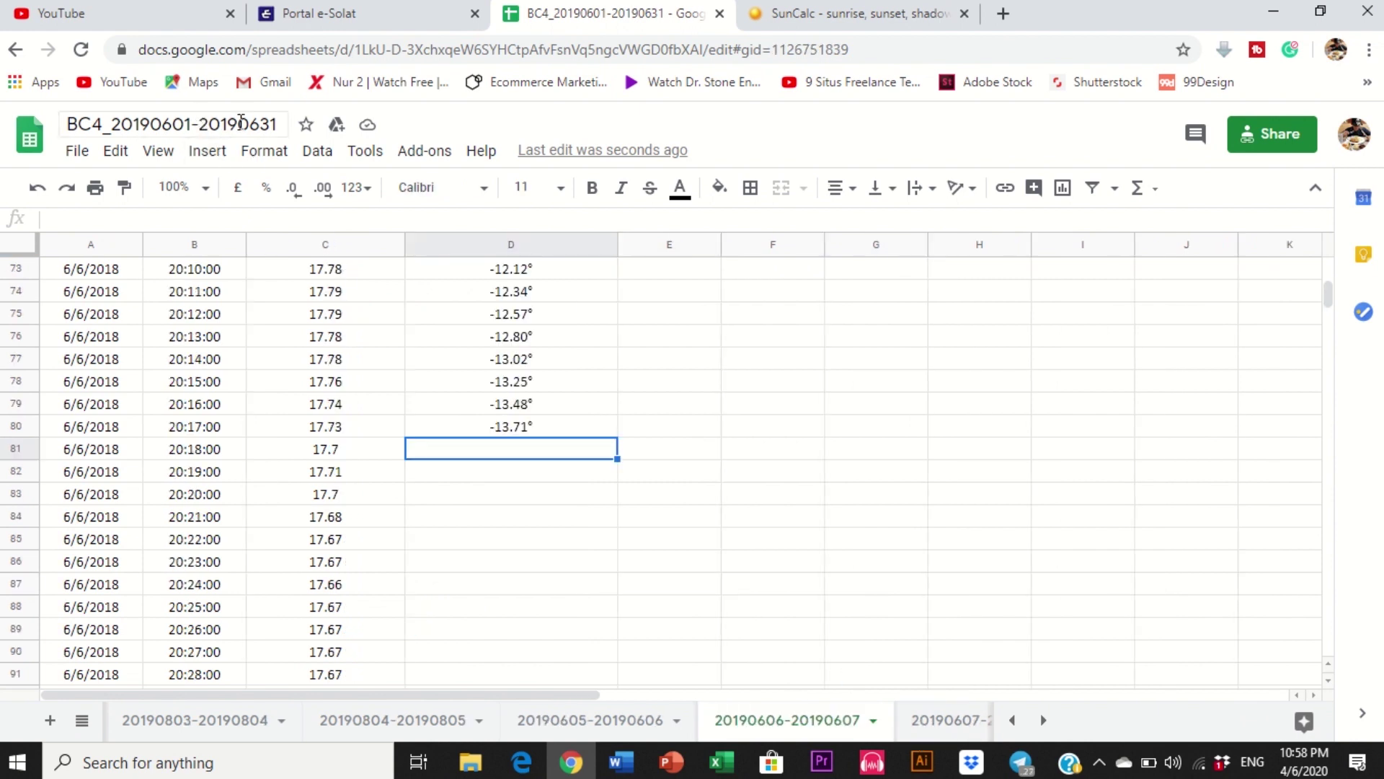
{"action": "double_click", "coordinate": [209, 119]}
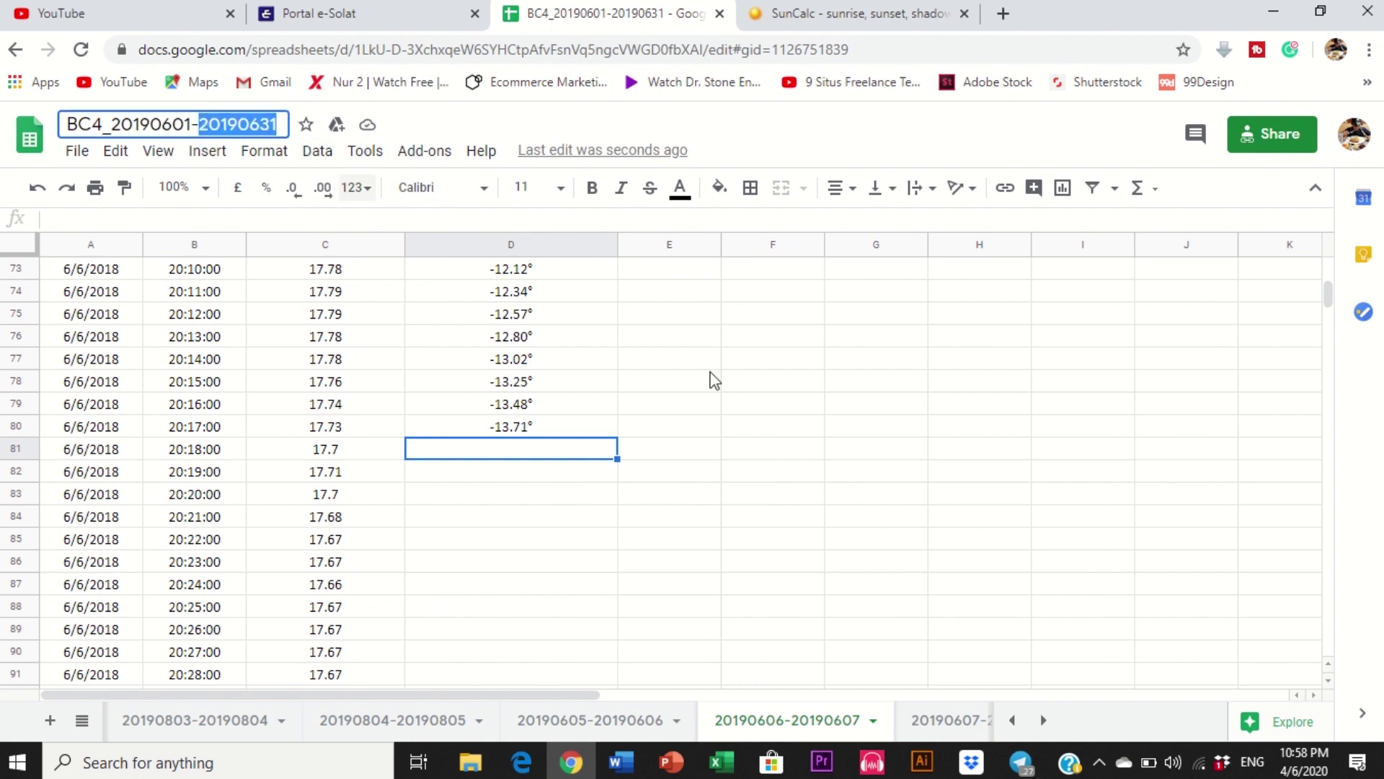
{"action": "left_click", "coordinate": [752, 384]}
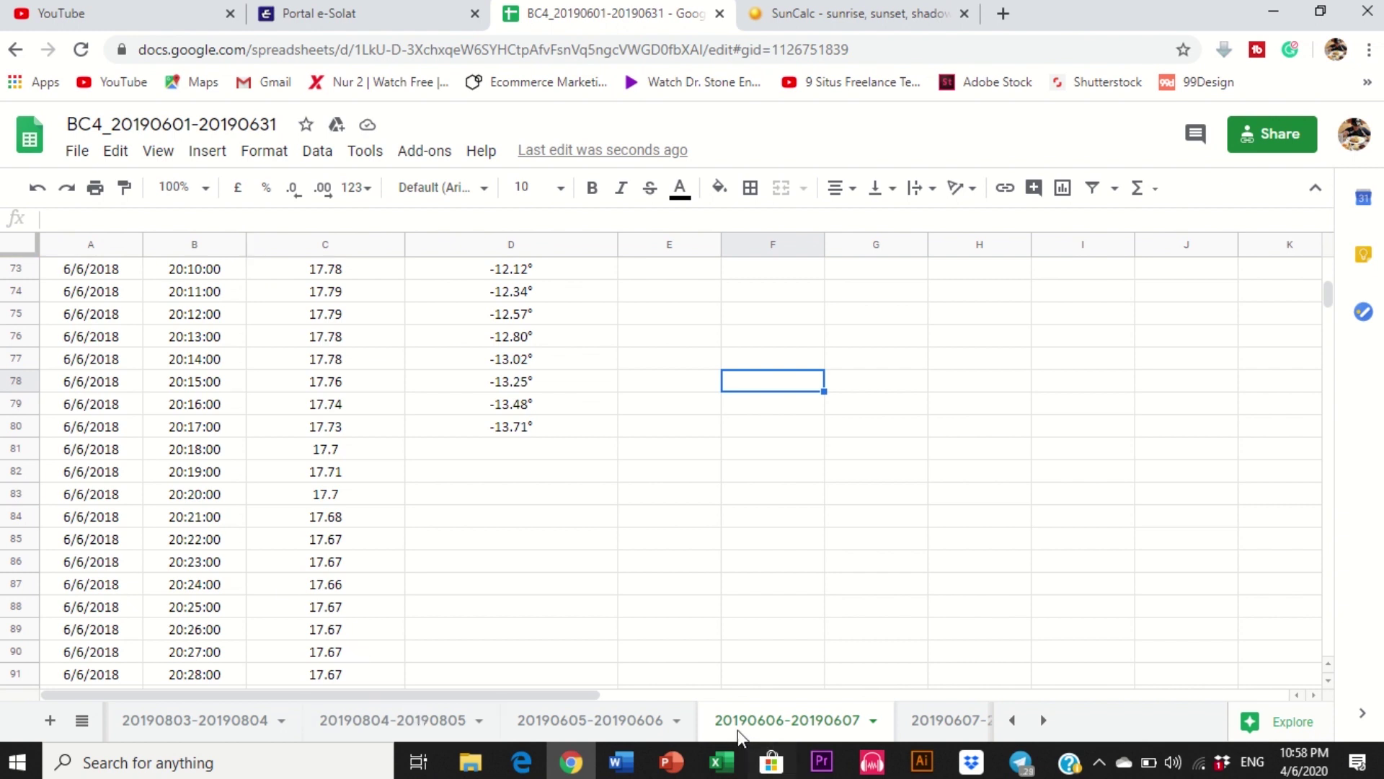
{"action": "mouse_move", "coordinate": [723, 757]}
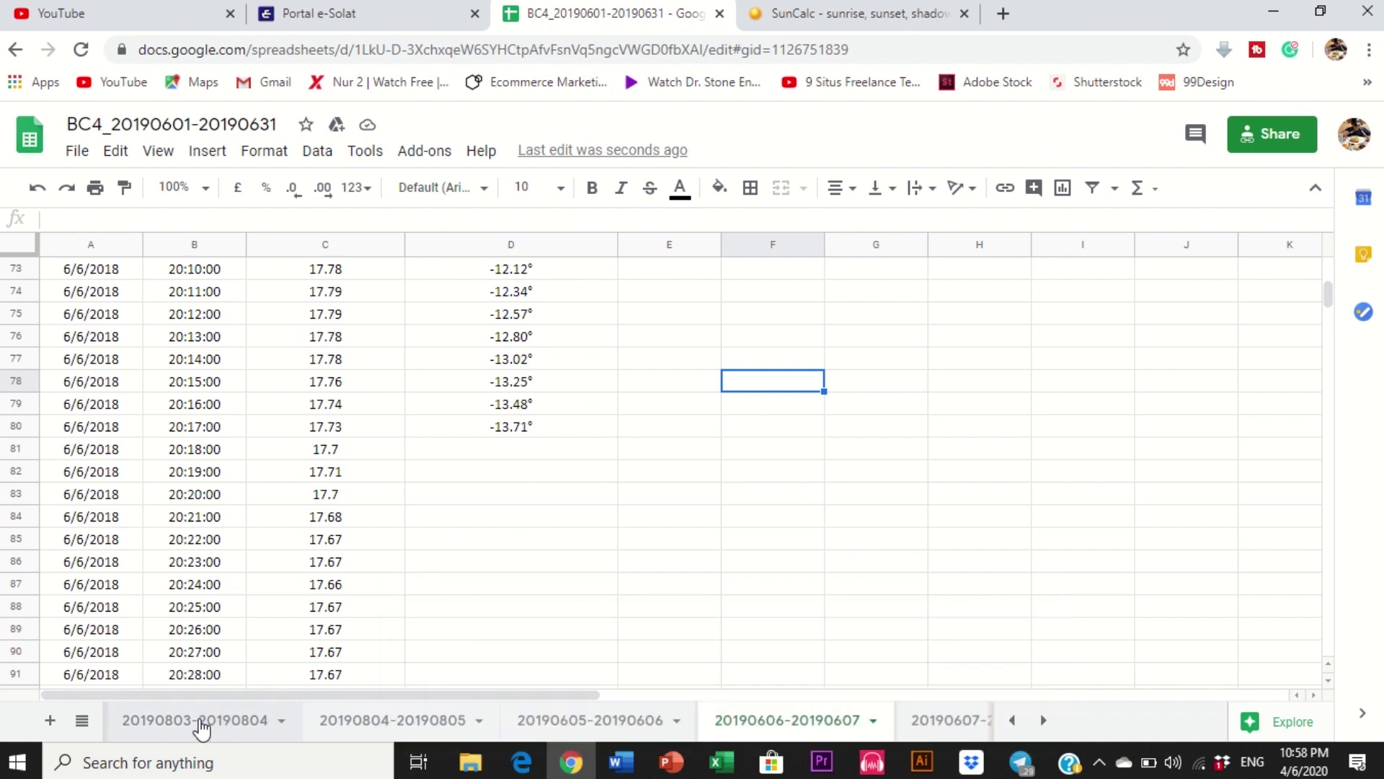
{"action": "left_click", "coordinate": [352, 723]}
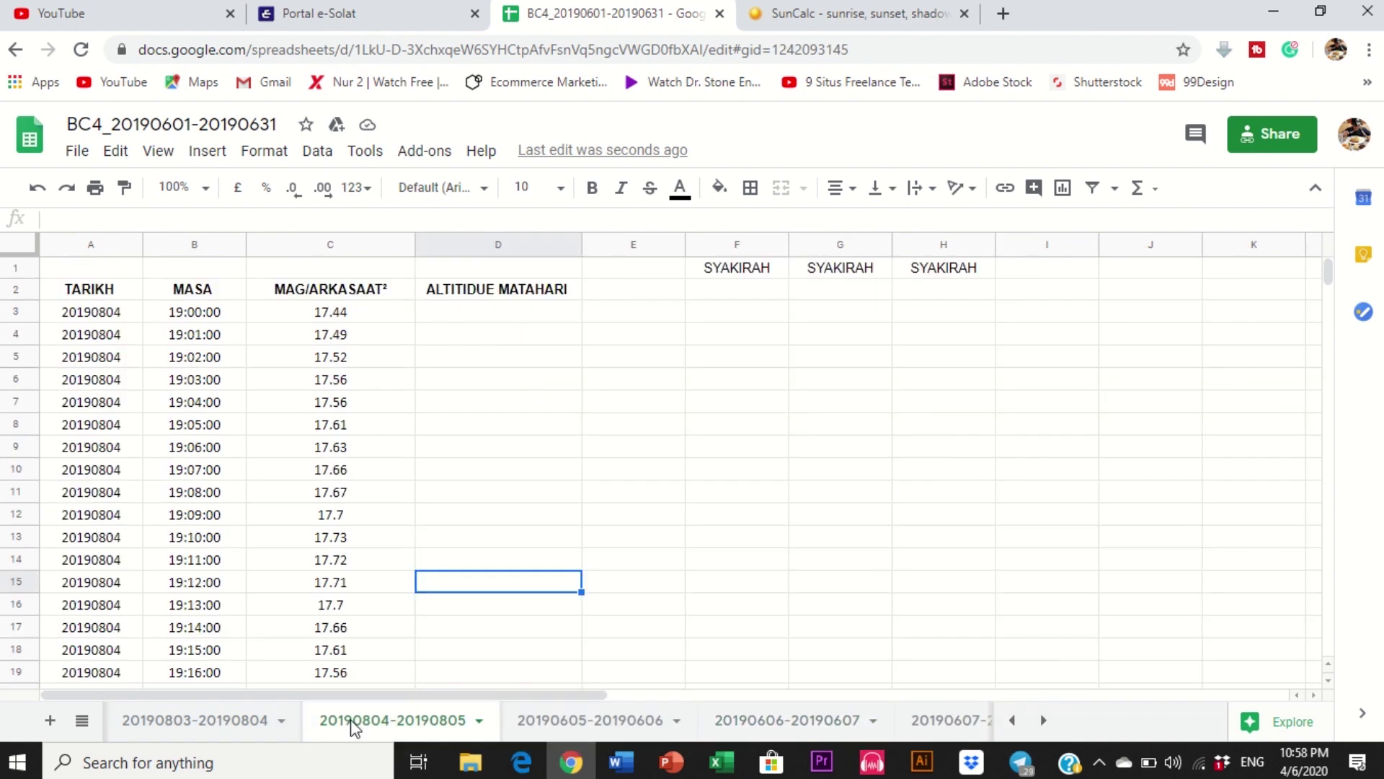
{"action": "left_click", "coordinate": [669, 584]}
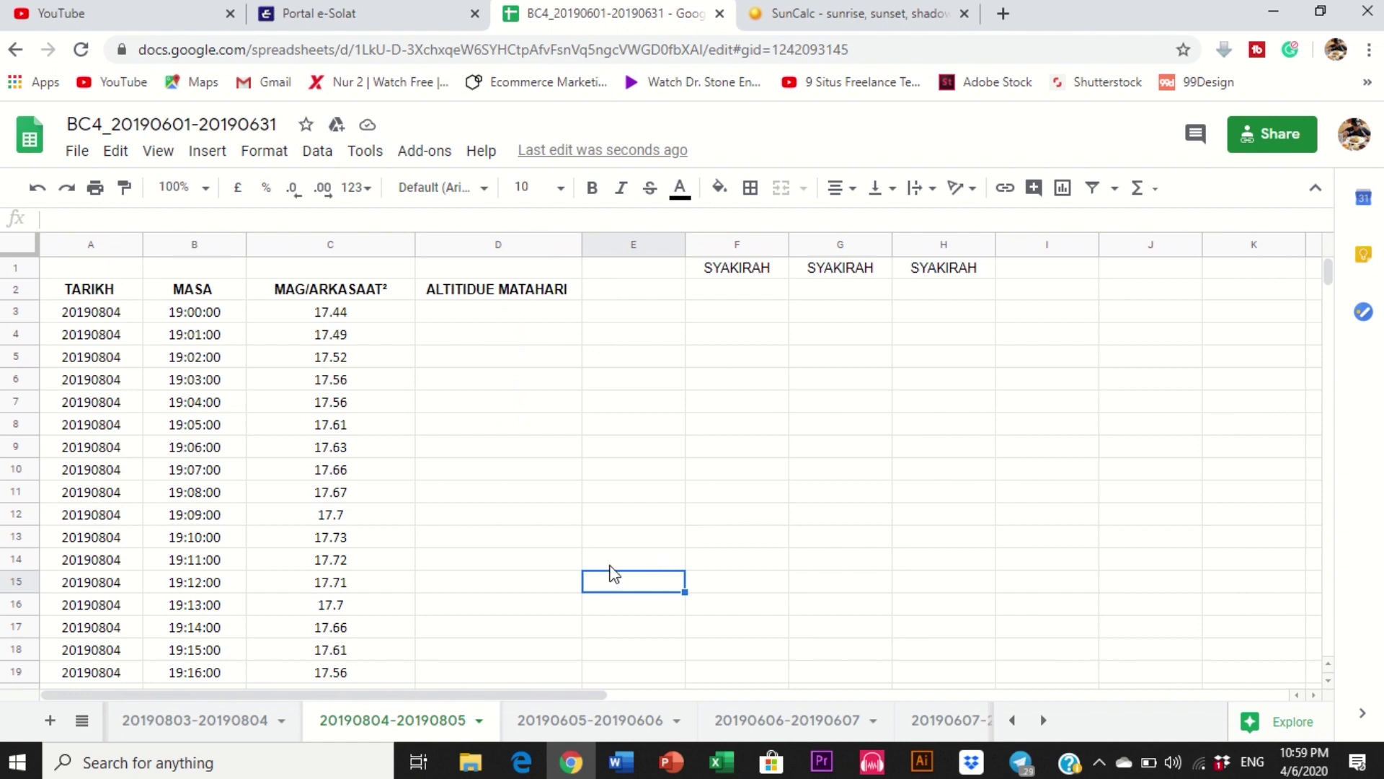
{"action": "left_click", "coordinate": [590, 720]}
{"action": "left_click", "coordinate": [770, 721]}
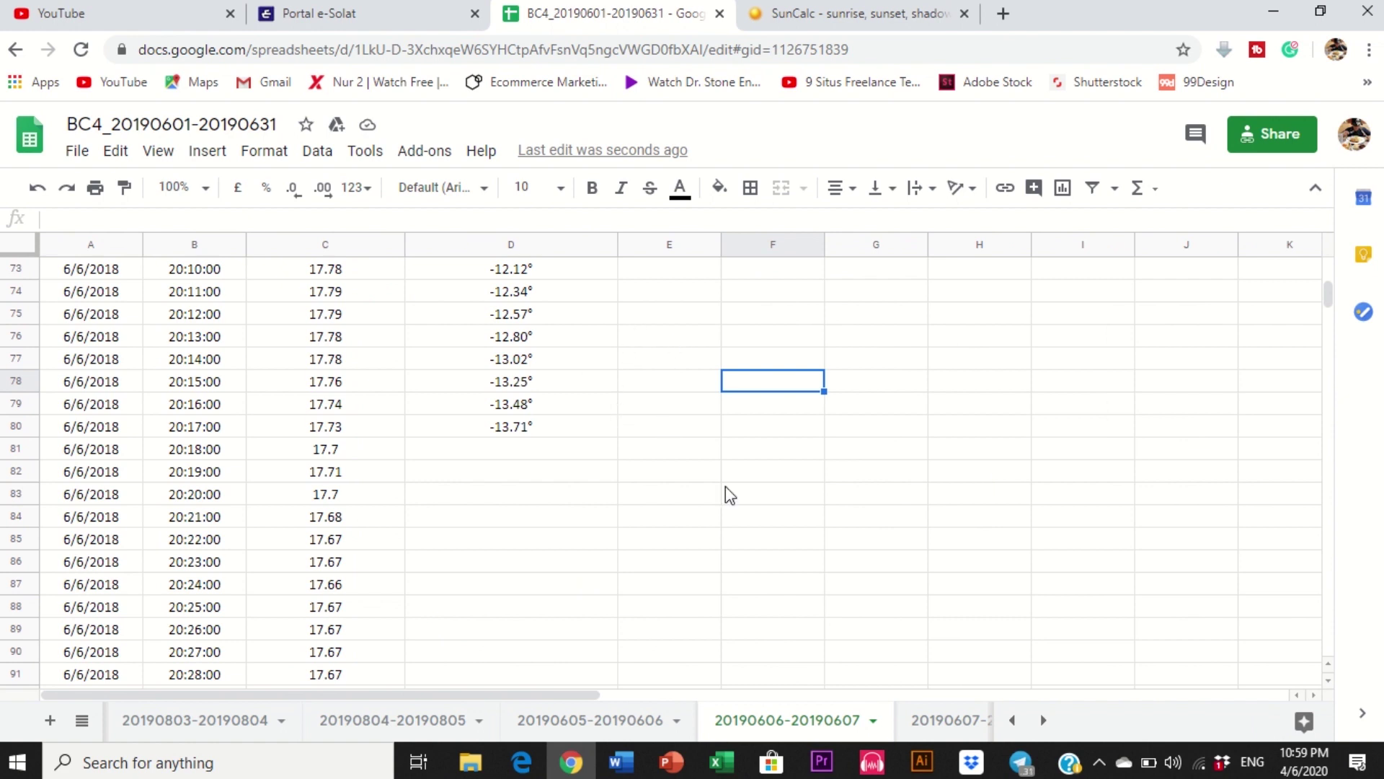
{"action": "scroll", "coordinate": [793, 569], "scroll_direction": "down", "scroll_amount": 2}
{"action": "left_click", "coordinate": [954, 725]}
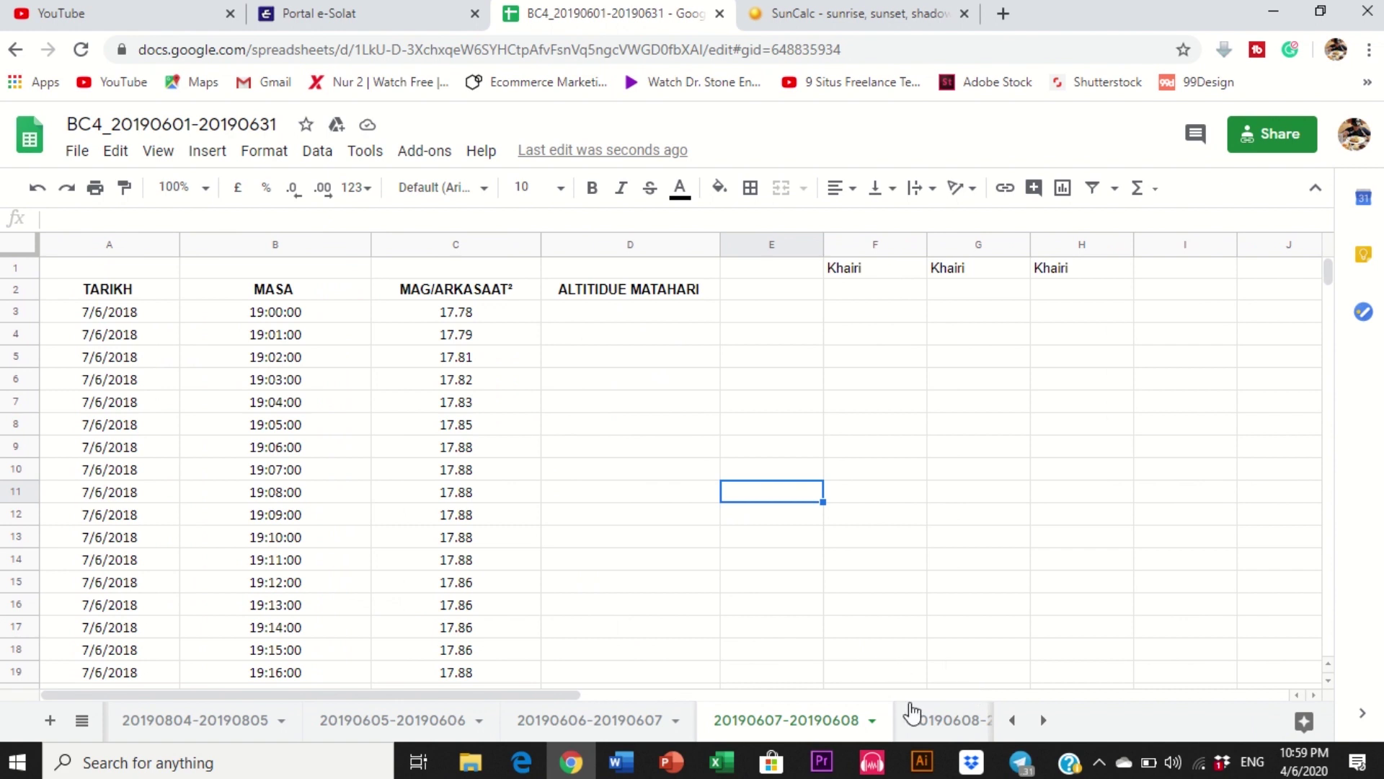
{"action": "left_click", "coordinate": [943, 721]}
{"action": "left_click", "coordinate": [941, 723]}
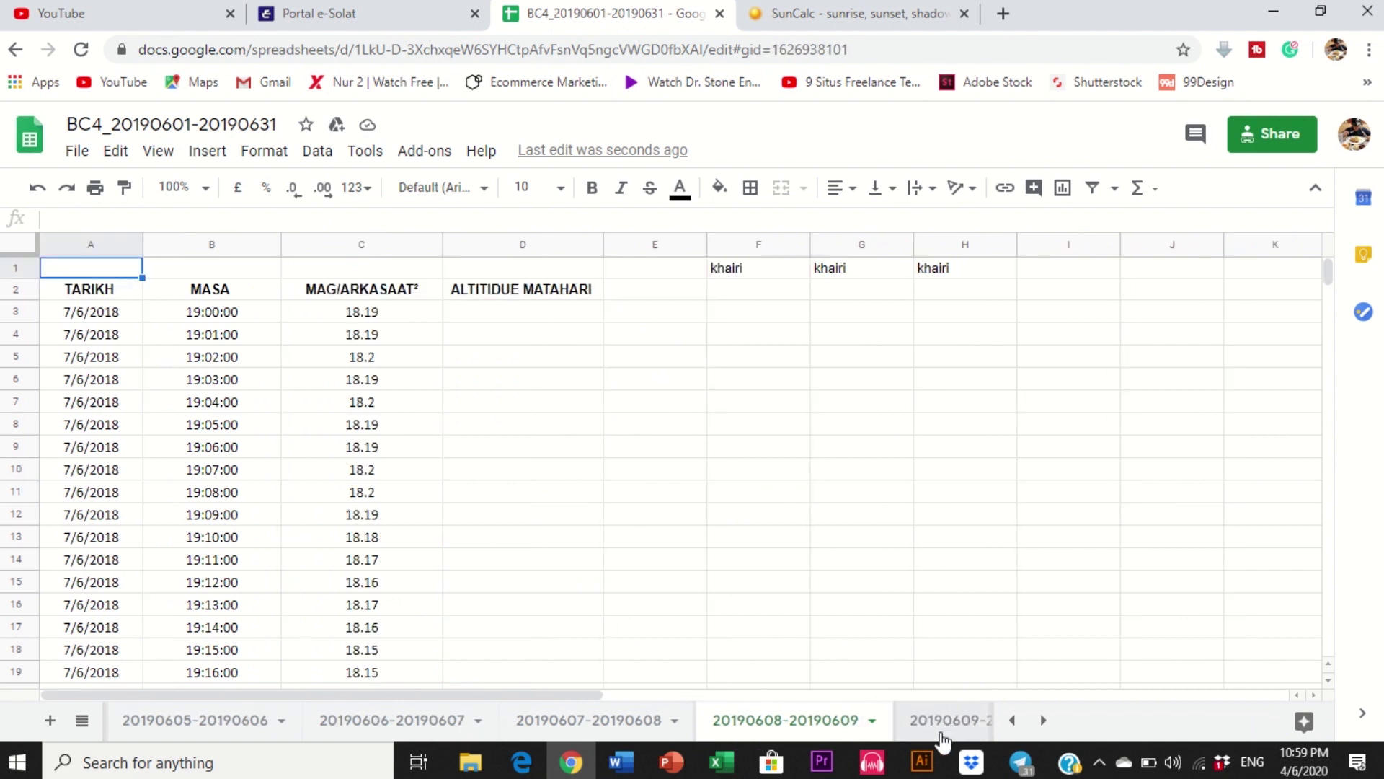
{"action": "left_click", "coordinate": [1043, 720]}
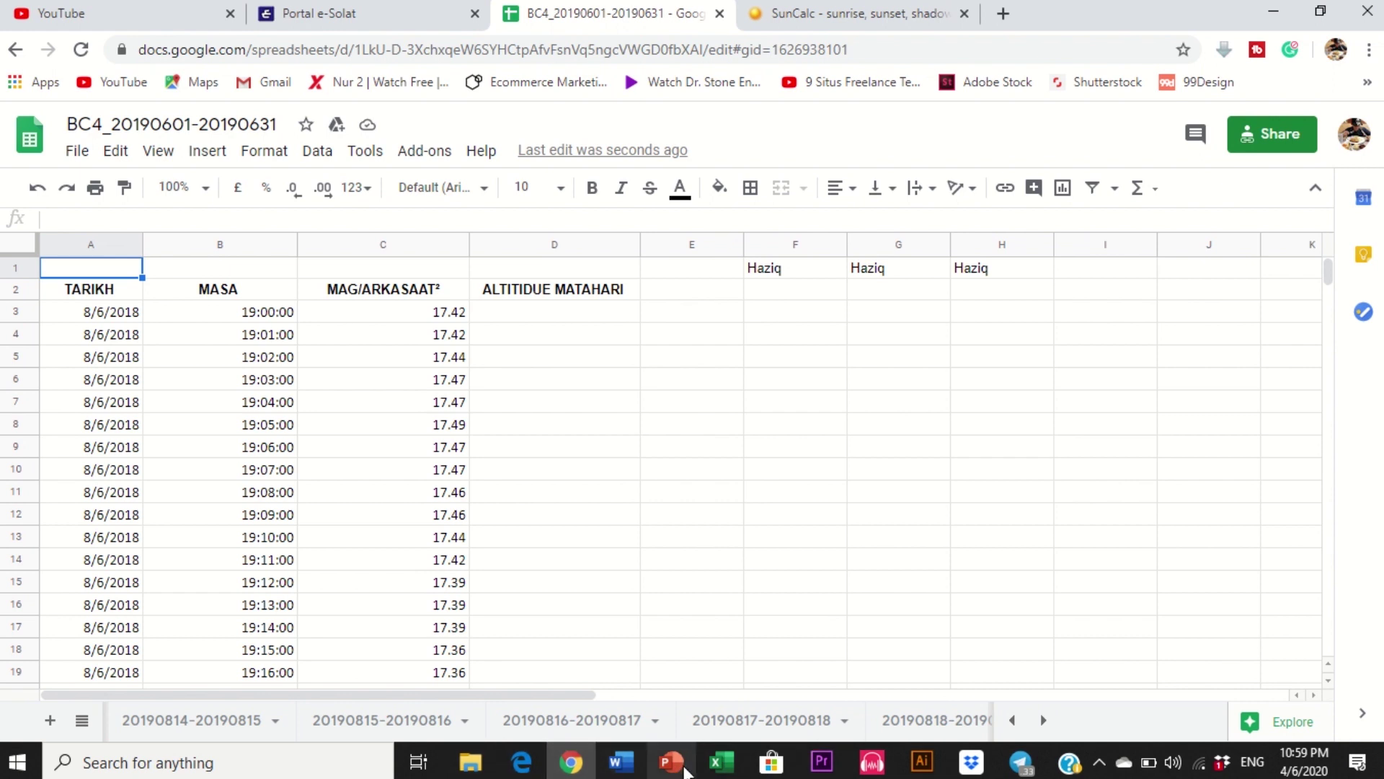
Step: Switch to the 20180615_000000_R-1 workbook in Excel for a brief look, and return to the spreadsheet in Chrome
{"action": "mouse_move", "coordinate": [711, 771]}
{"action": "mouse_move", "coordinate": [887, 690]}
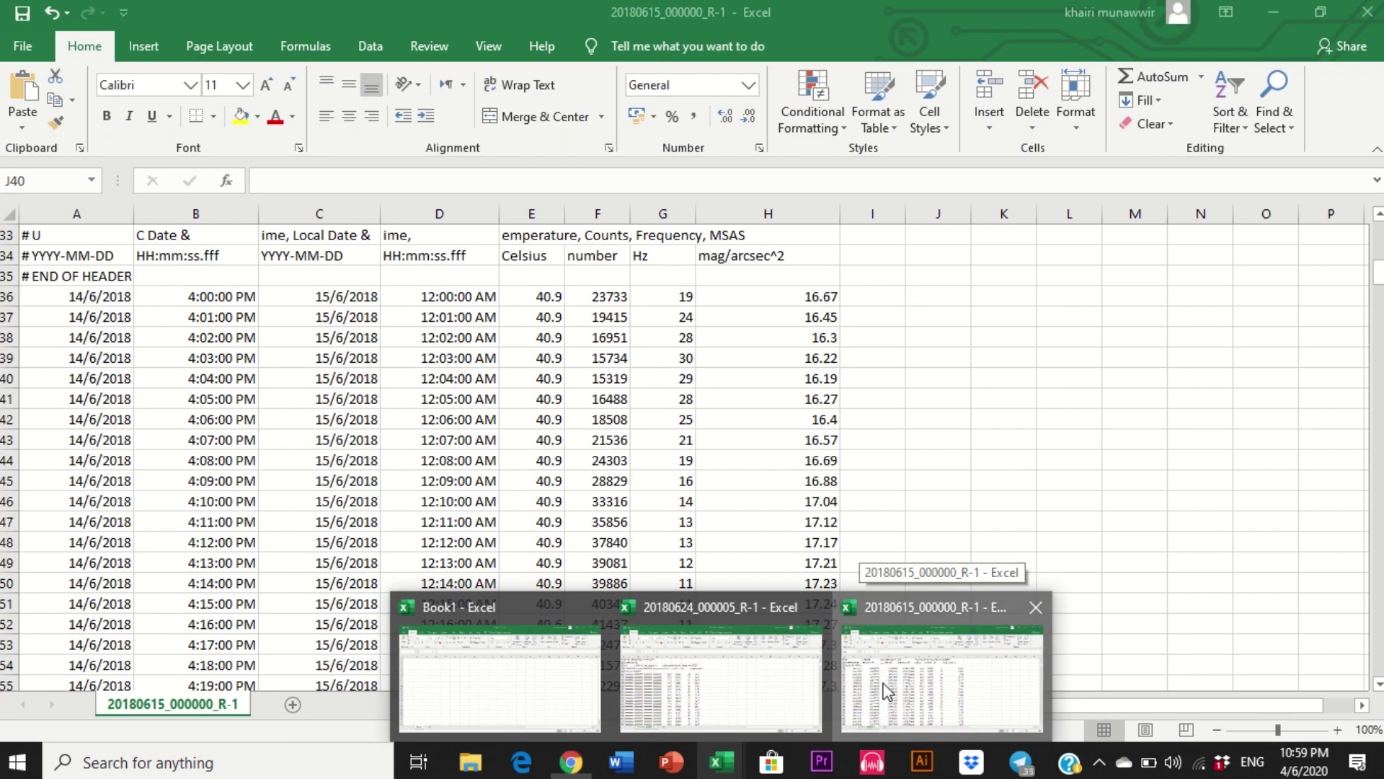
{"action": "left_click", "coordinate": [885, 688]}
{"action": "left_click", "coordinate": [1273, 12]}
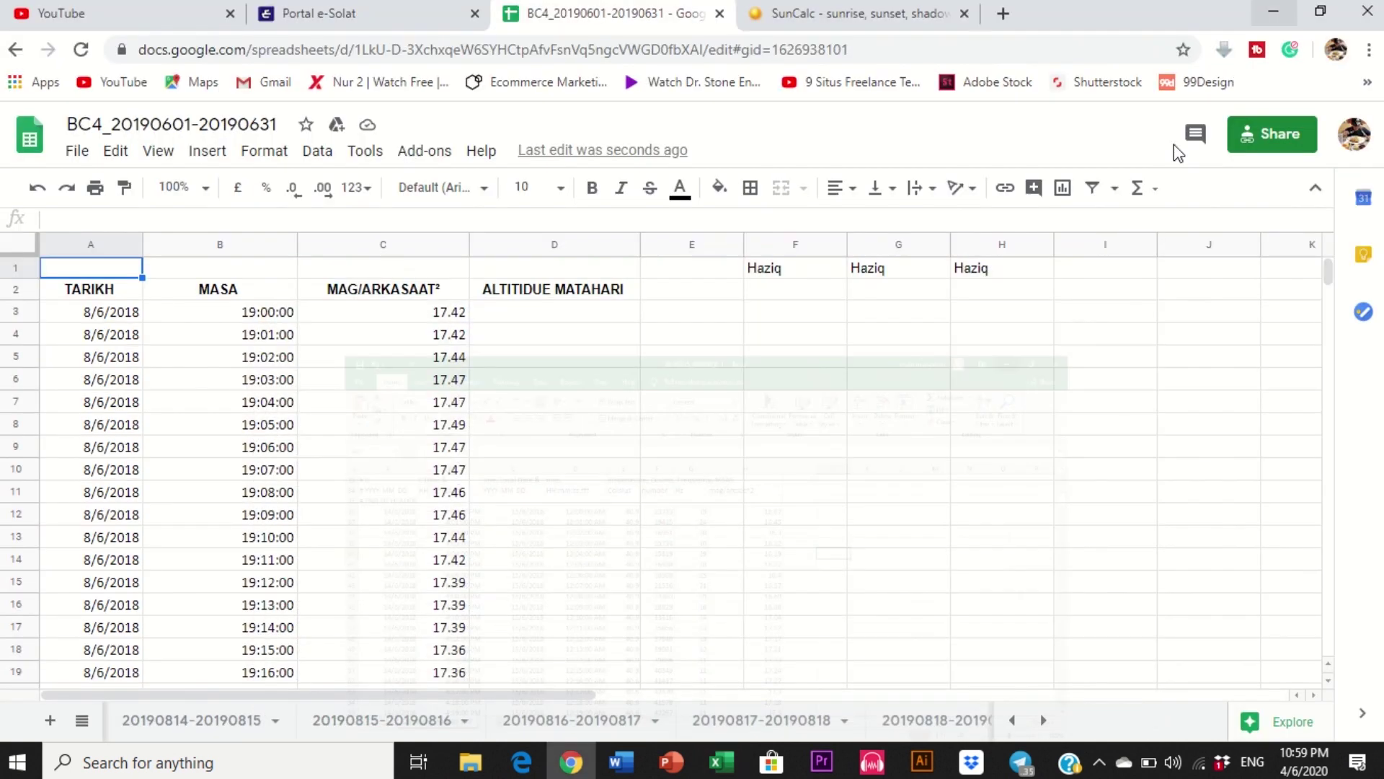
{"action": "left_click", "coordinate": [1043, 720]}
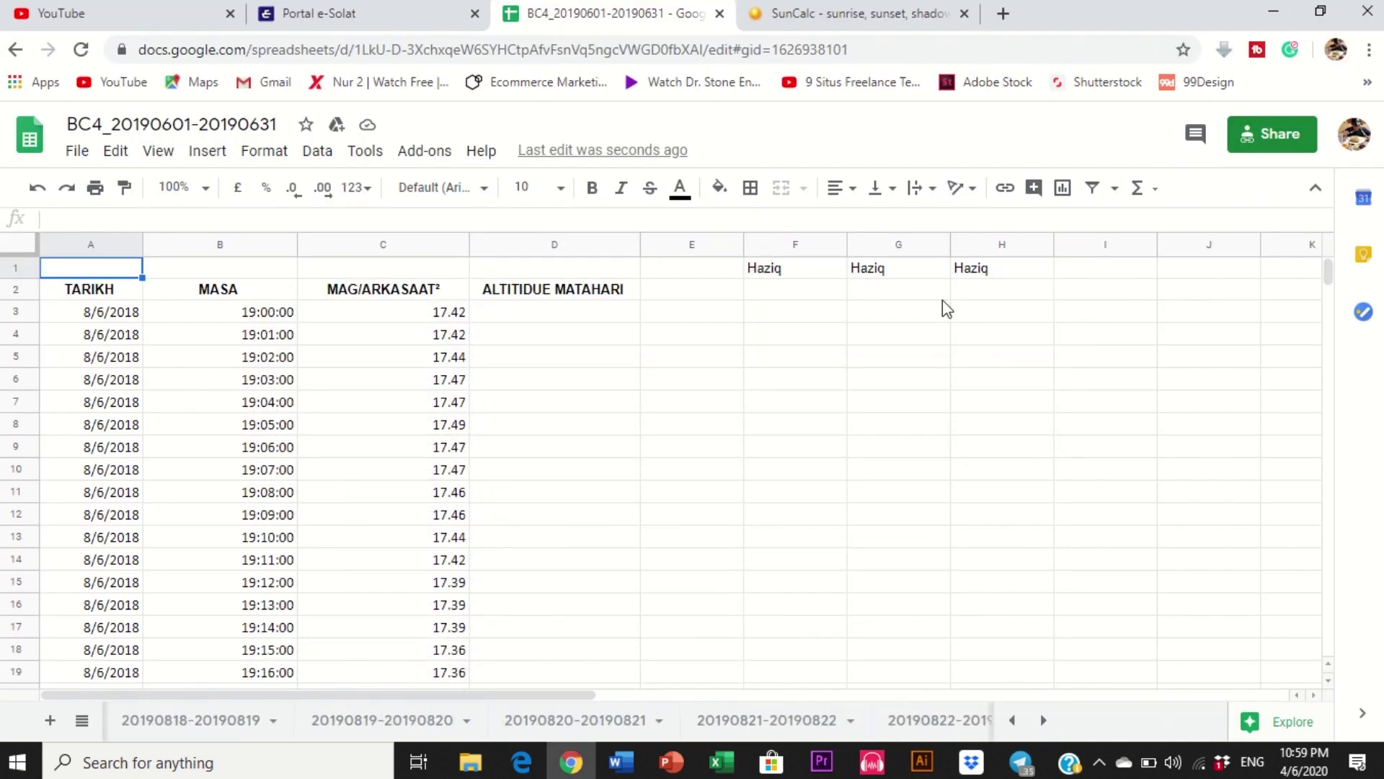
{"action": "left_click_drag", "start_coordinate": [773, 274], "coordinate": [975, 269]}
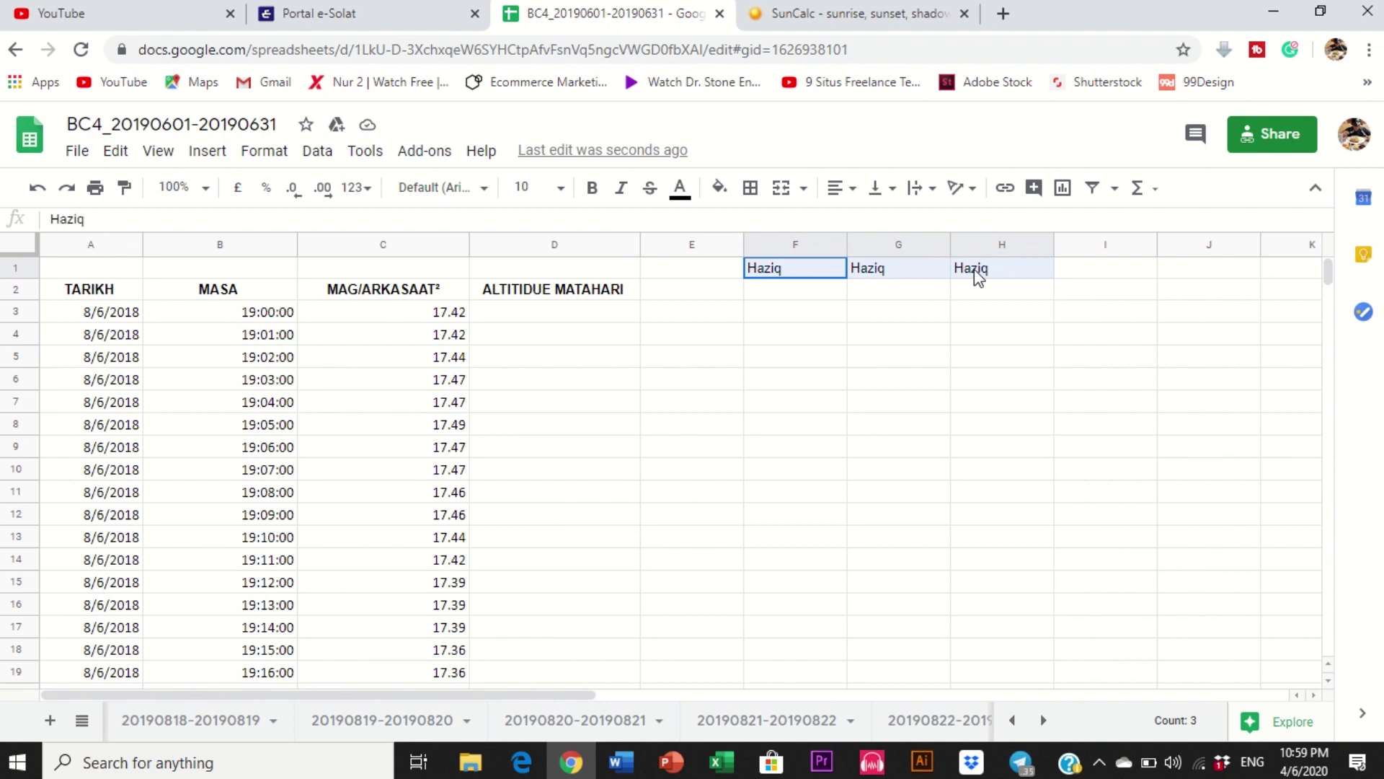
{"action": "left_click", "coordinate": [771, 721]}
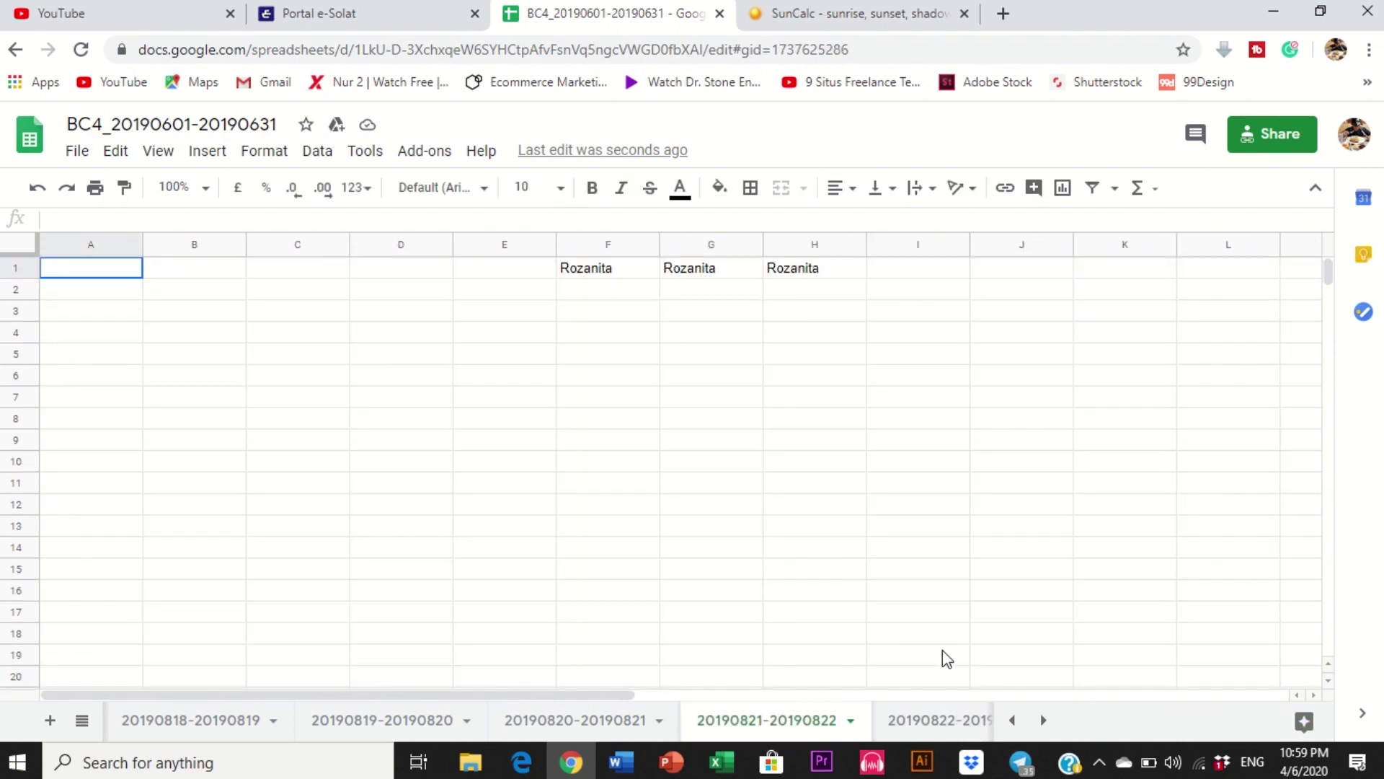
{"action": "left_click", "coordinate": [930, 720]}
{"action": "left_click", "coordinate": [1043, 721]}
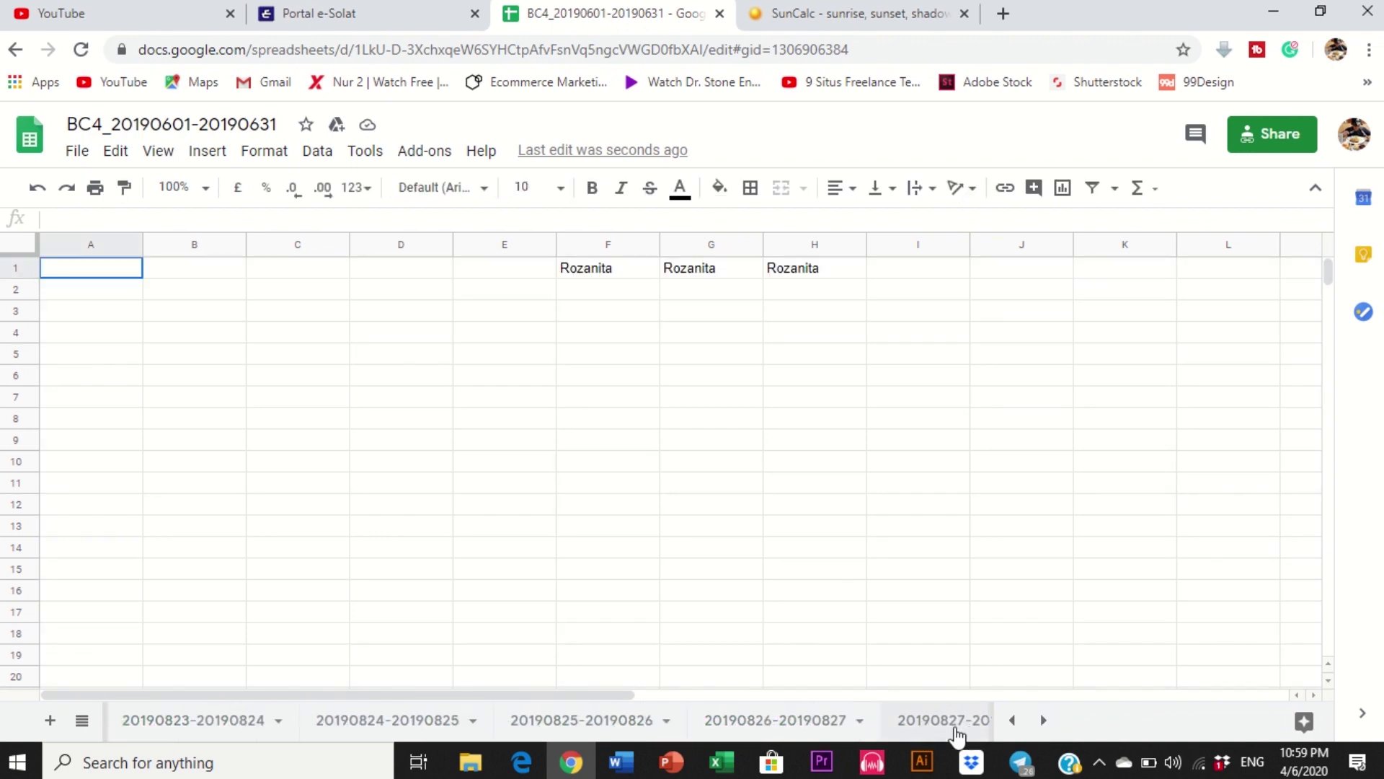
{"action": "left_click", "coordinate": [956, 729]}
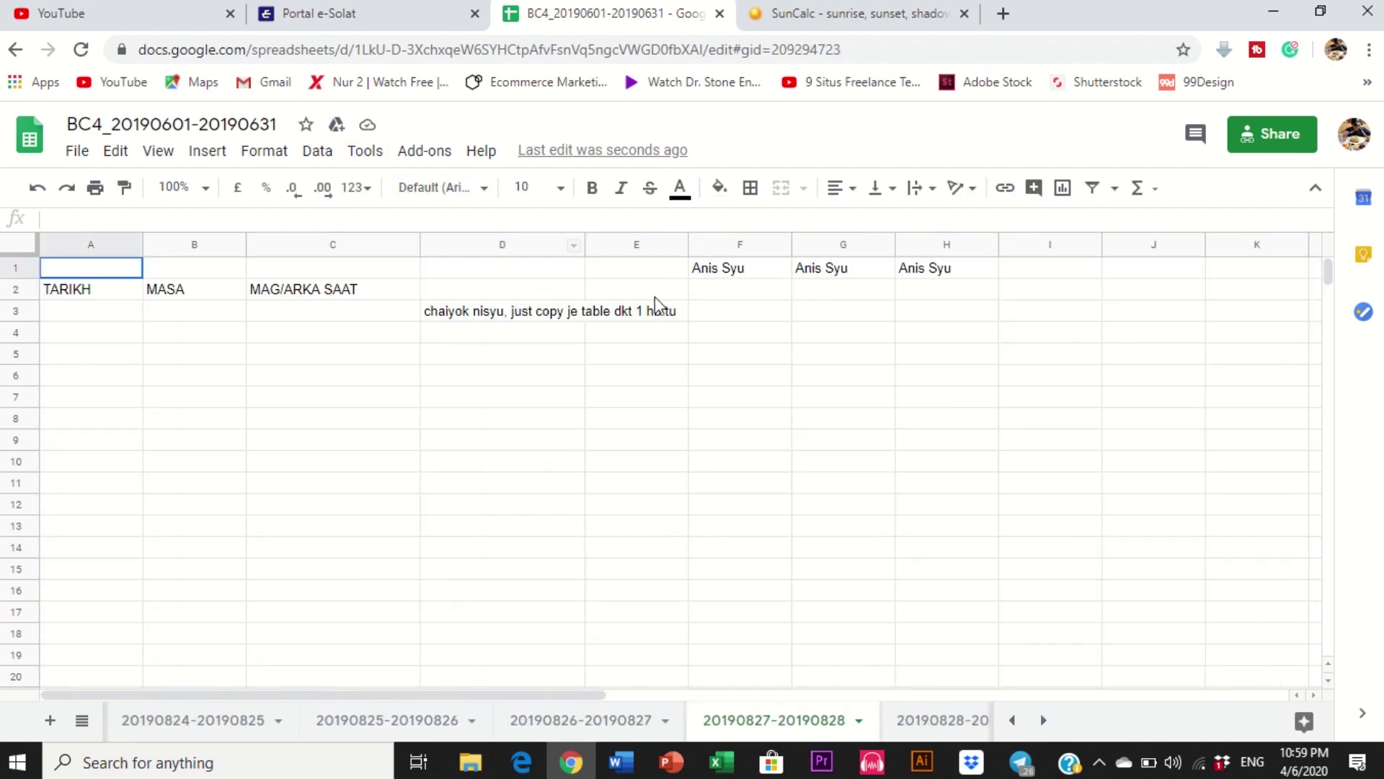
{"action": "left_click", "coordinate": [476, 316]}
{"action": "left_click", "coordinate": [606, 397]}
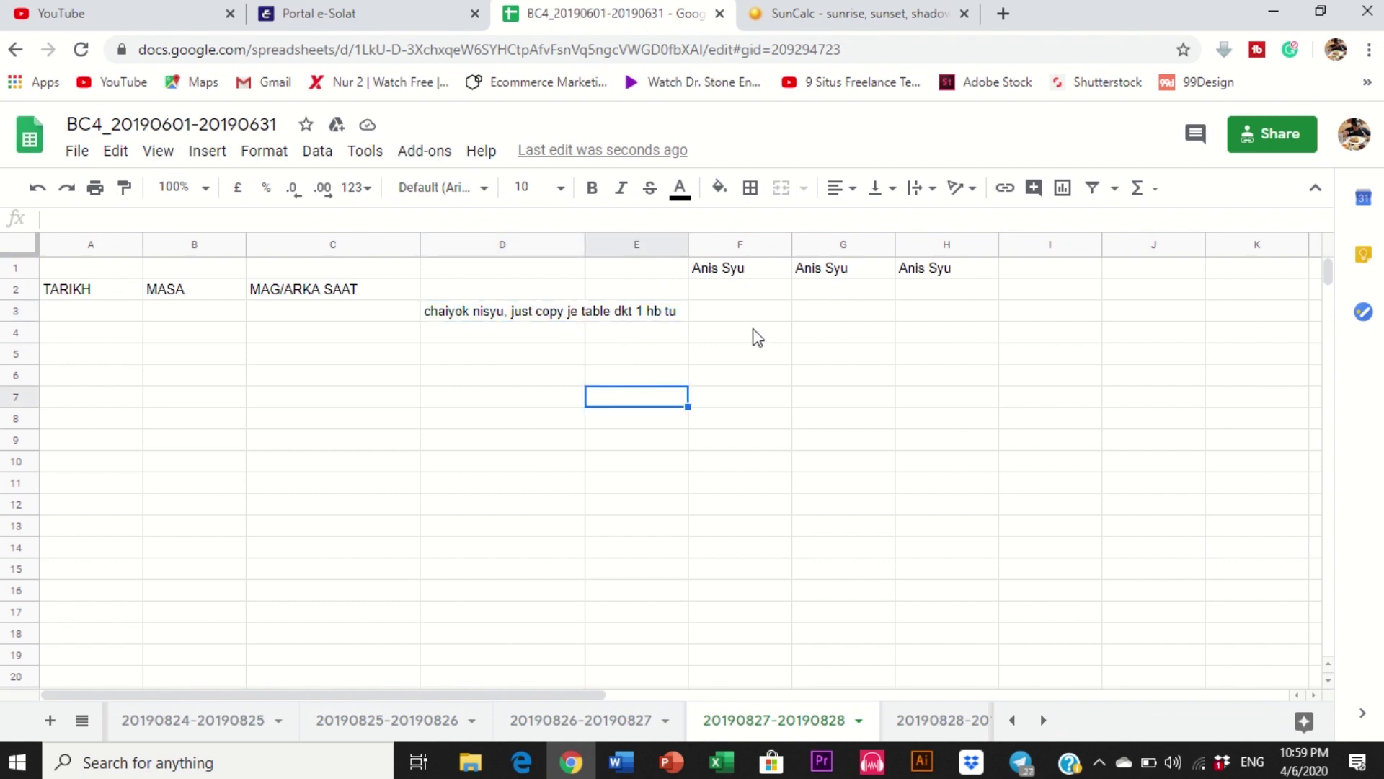
{"action": "left_click", "coordinate": [921, 721]}
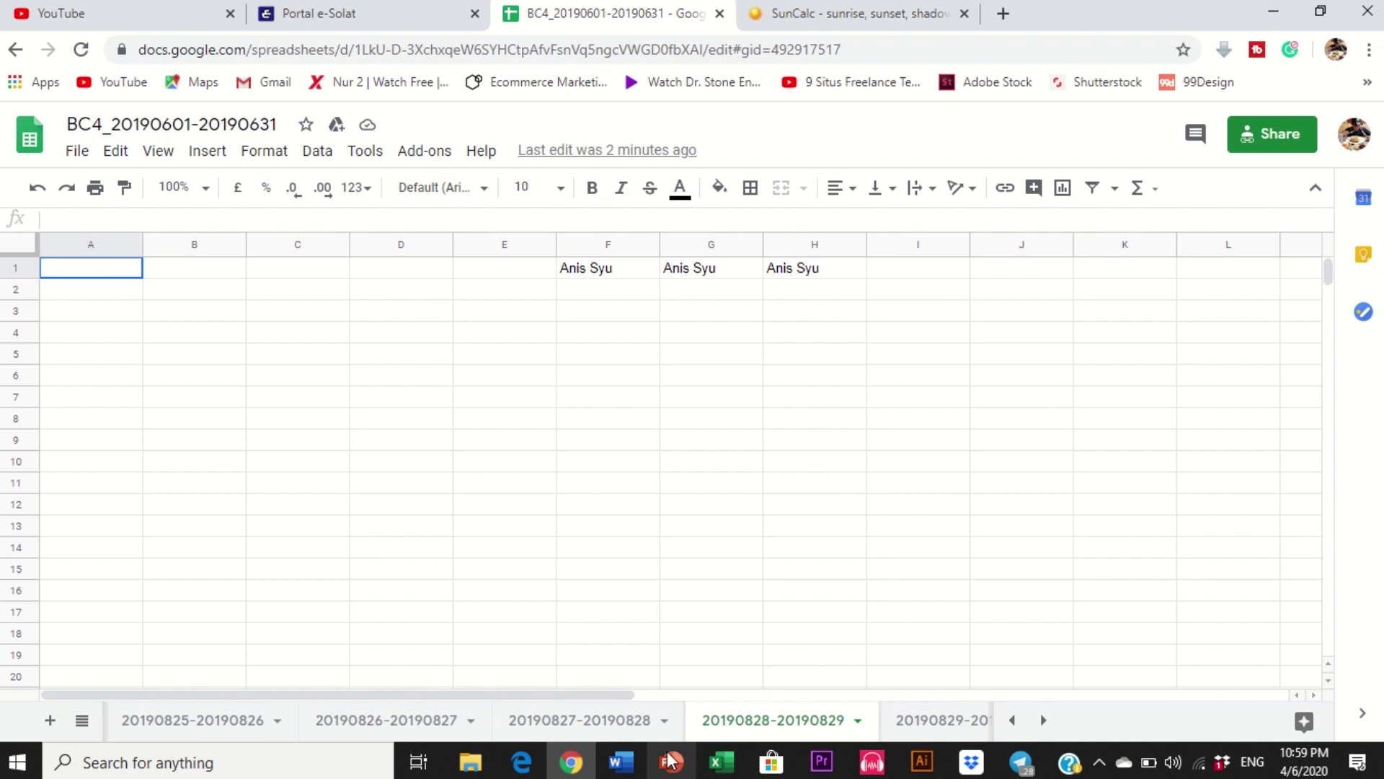
{"action": "left_click", "coordinate": [242, 731]}
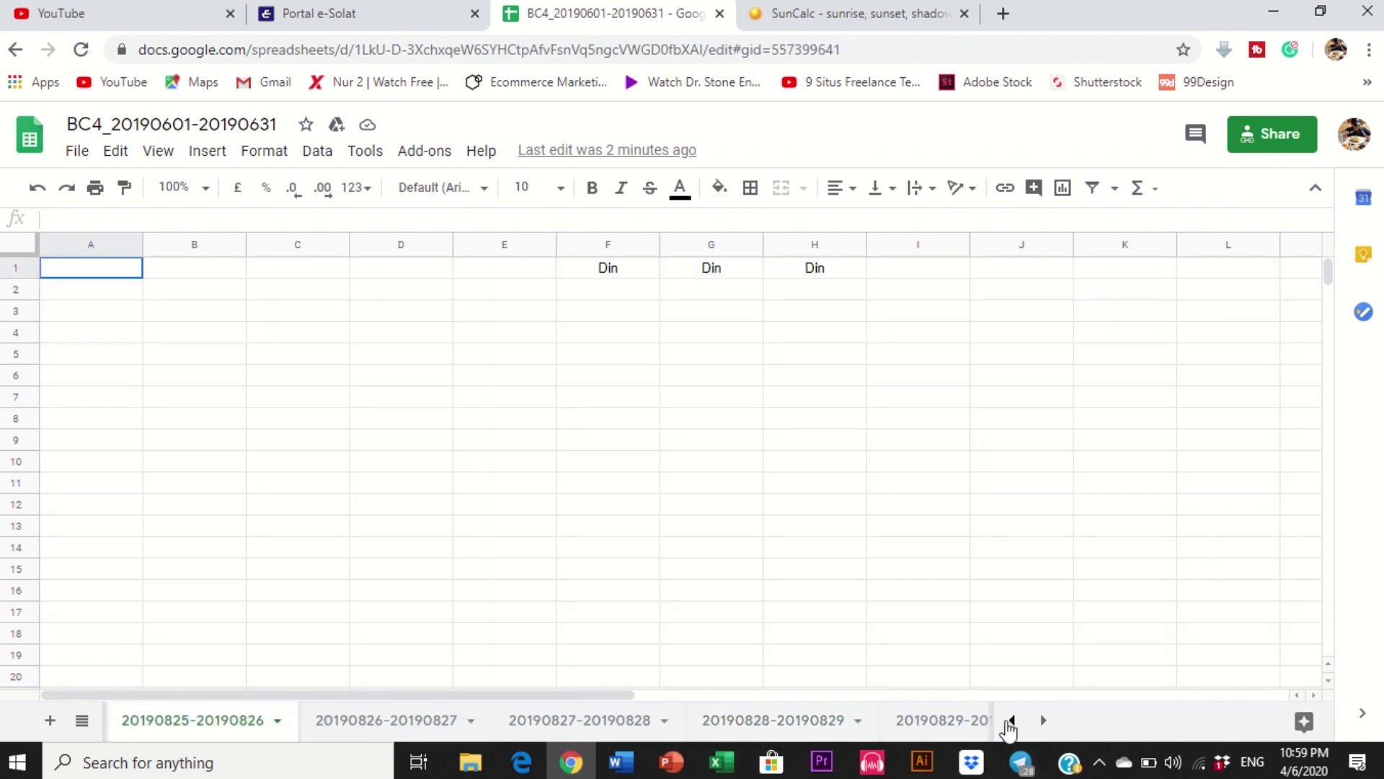
{"action": "left_click", "coordinate": [83, 723]}
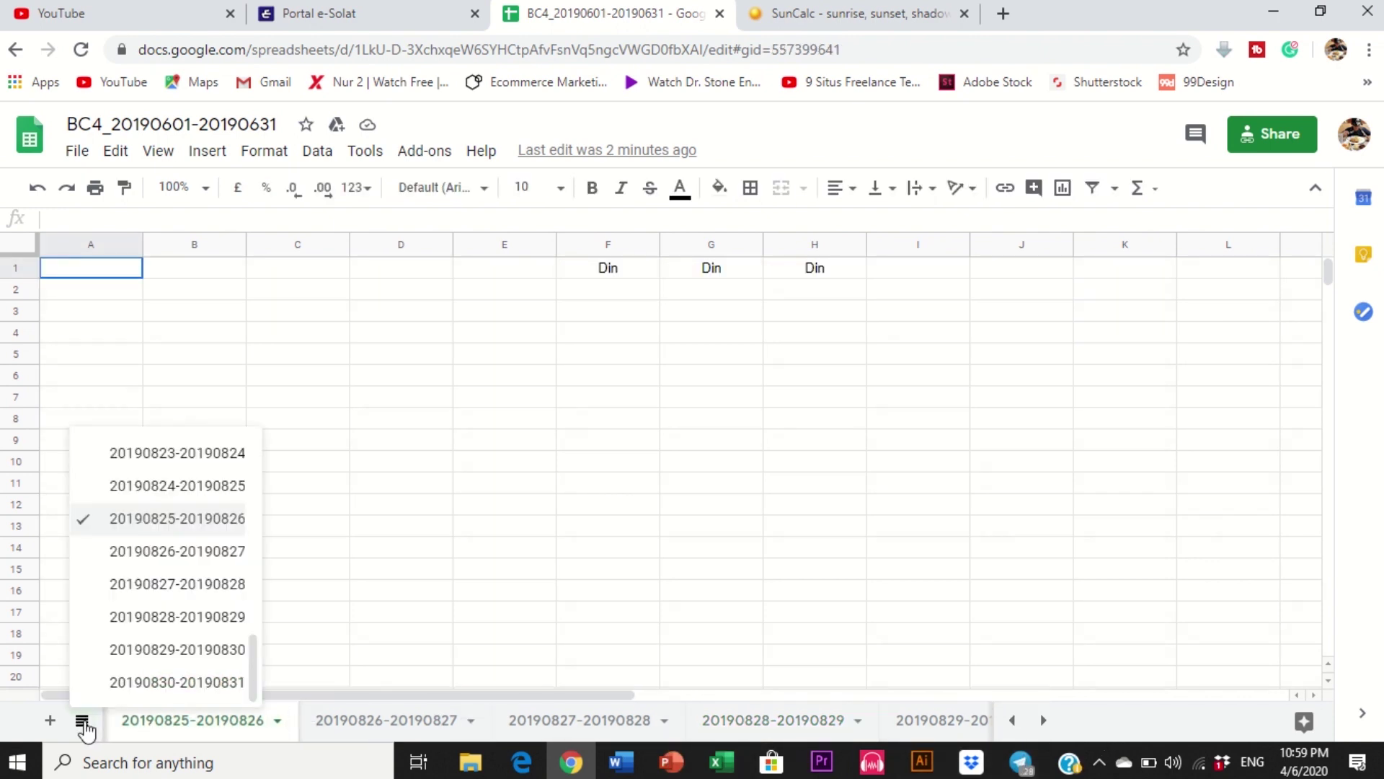
{"action": "scroll", "coordinate": [160, 617], "scroll_direction": "up", "scroll_amount": 2}
{"action": "scroll", "coordinate": [160, 616], "scroll_direction": "up", "scroll_amount": 5}
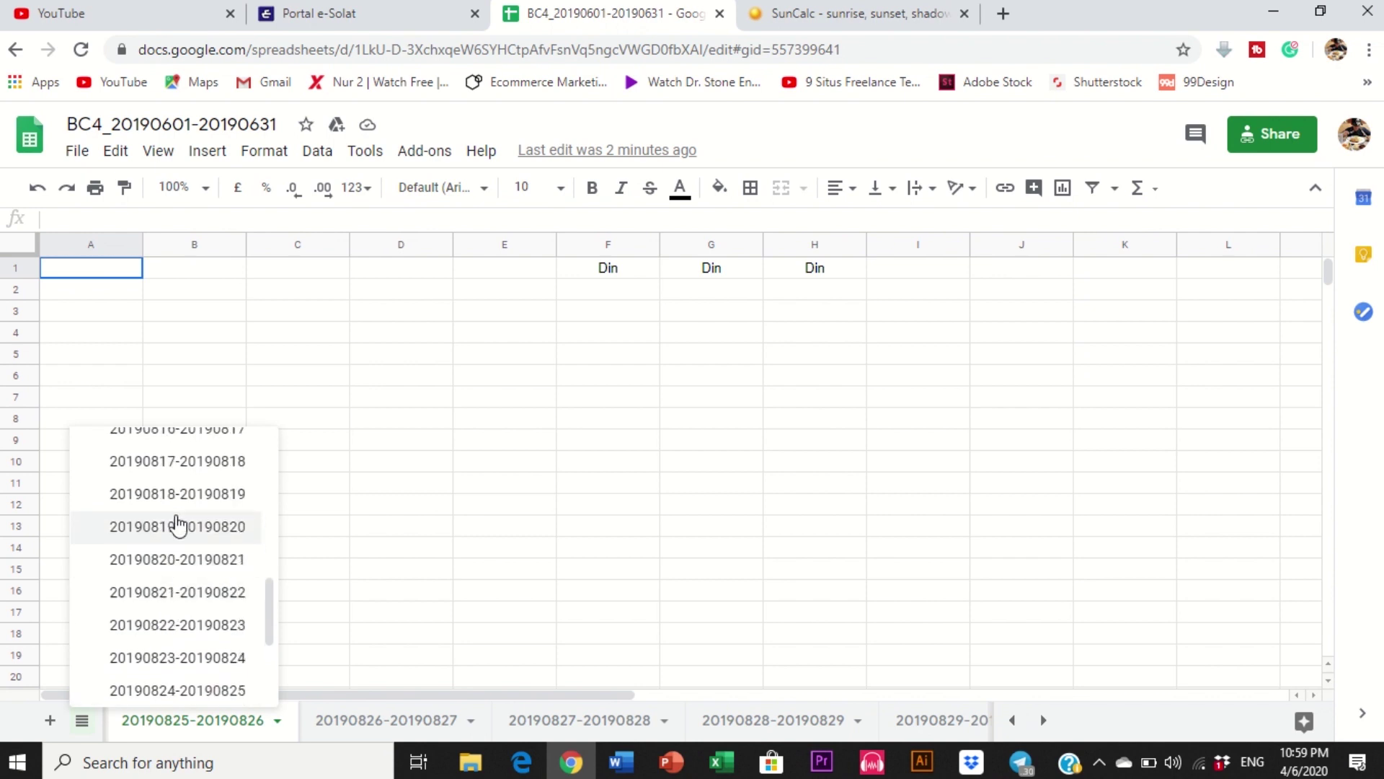
{"action": "left_click", "coordinate": [174, 498]}
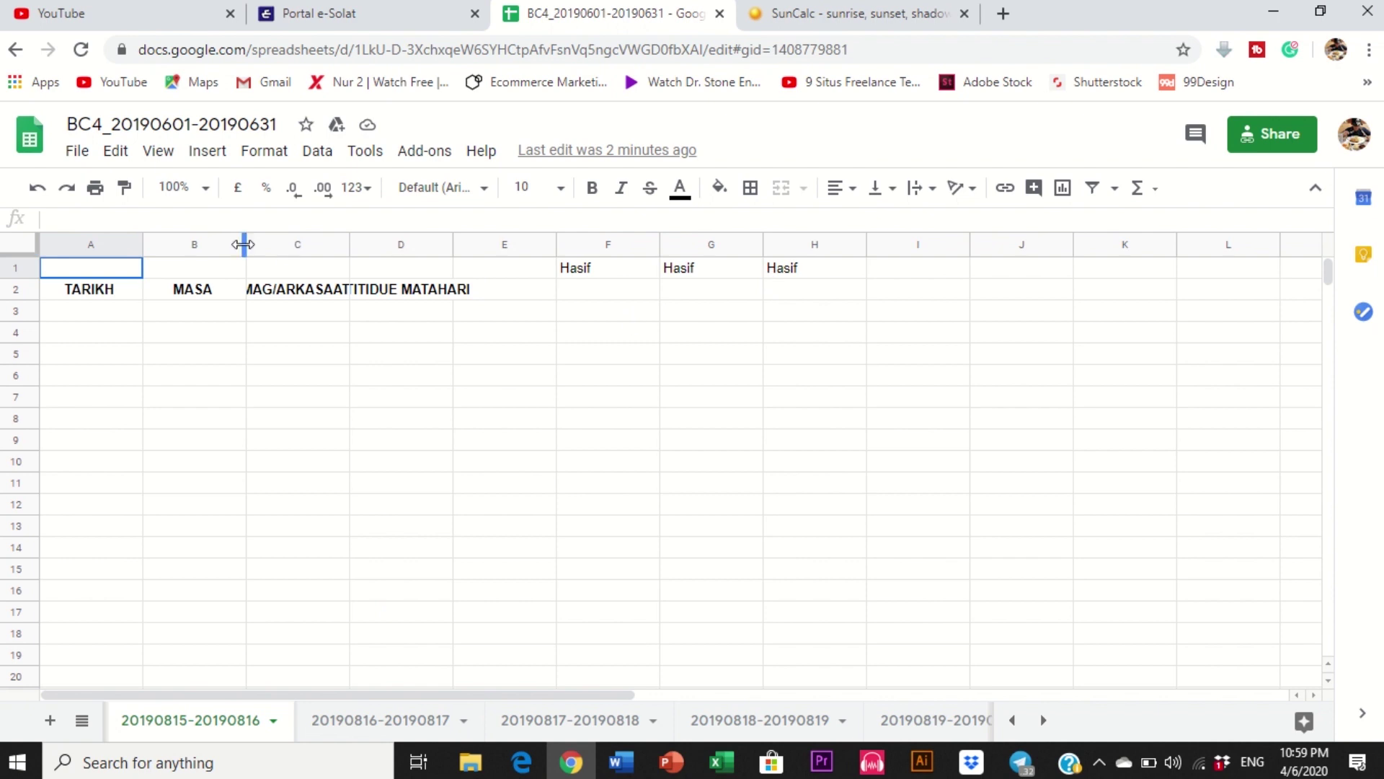
{"action": "left_click_drag", "start_coordinate": [142, 239], "coordinate": [186, 244]}
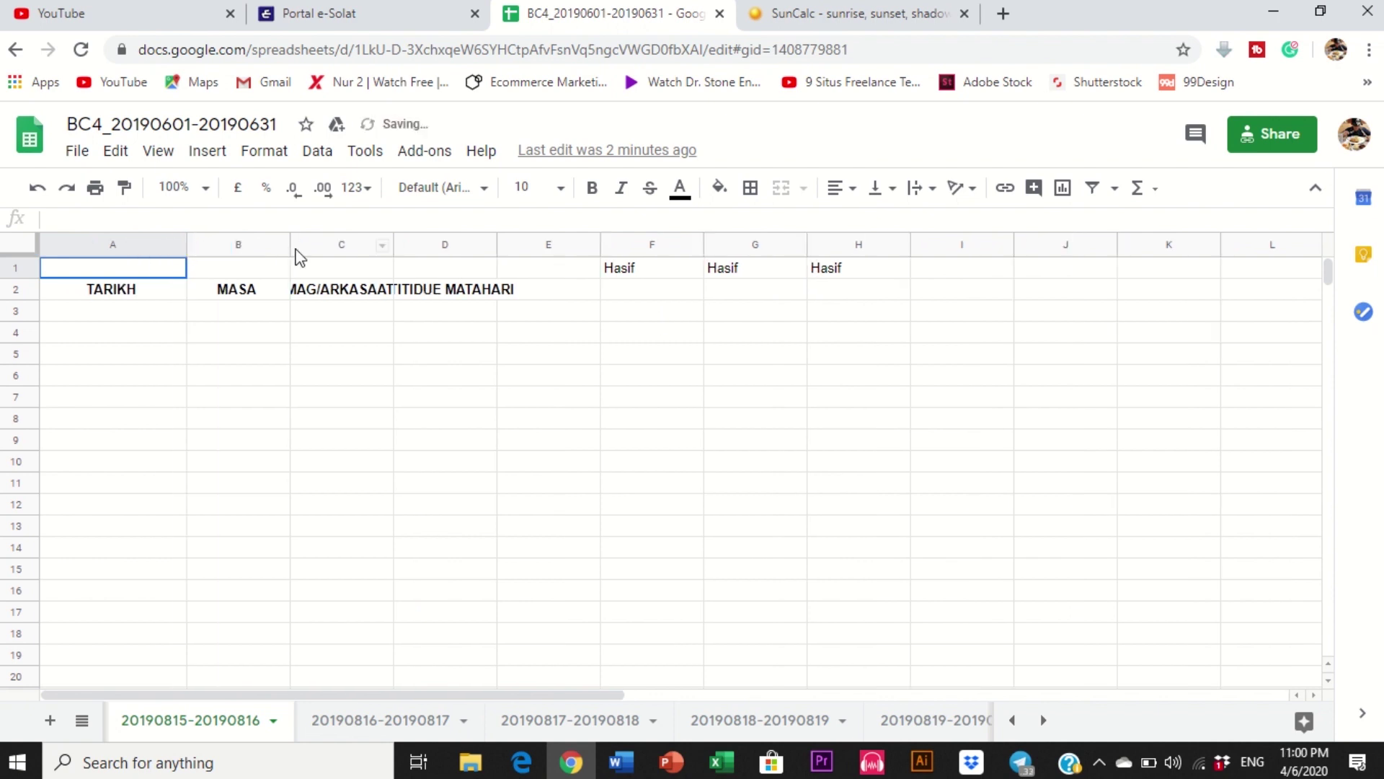
{"action": "left_click_drag", "start_coordinate": [289, 244], "coordinate": [466, 248]}
{"action": "left_click", "coordinate": [565, 399]}
{"action": "left_click_drag", "start_coordinate": [672, 242], "coordinate": [743, 249]}
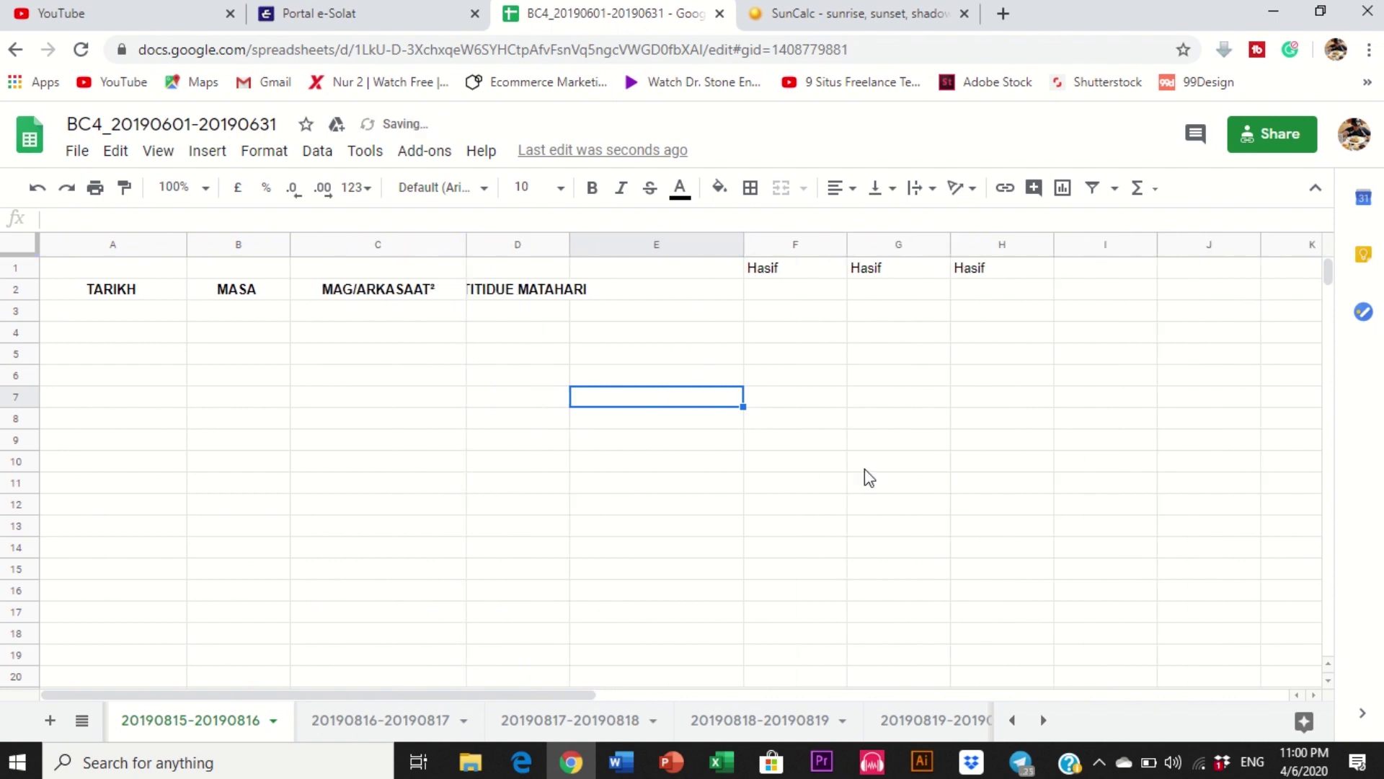
{"action": "left_click_drag", "start_coordinate": [570, 247], "coordinate": [623, 247]}
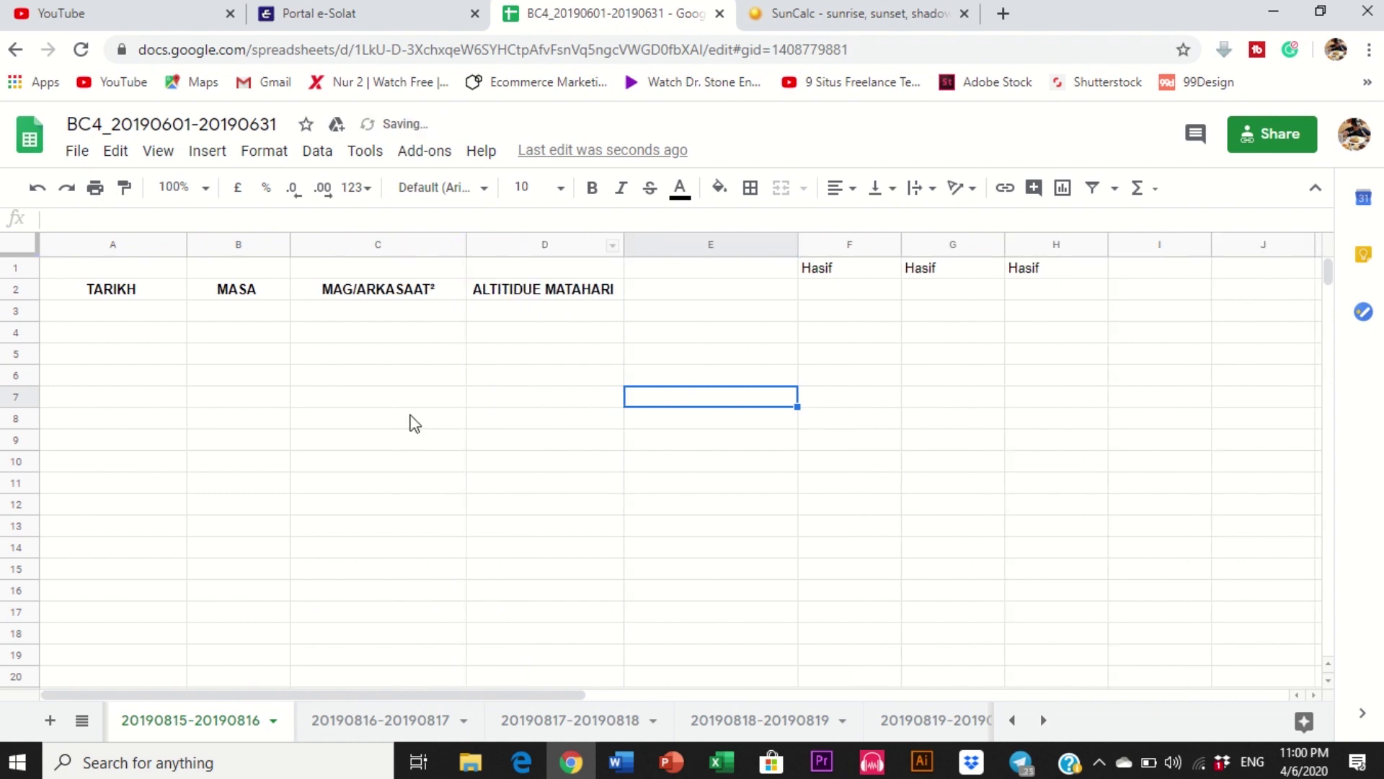
Step: Examine the headings in A2:D2 and the empty data areas beneath TARIKH, MASA, MAG/ARKASAAT² and ALTITIDUE MATAHARI
{"action": "left_click", "coordinate": [482, 390]}
{"action": "left_click_drag", "start_coordinate": [122, 317], "coordinate": [246, 335]}
{"action": "left_click", "coordinate": [402, 335]}
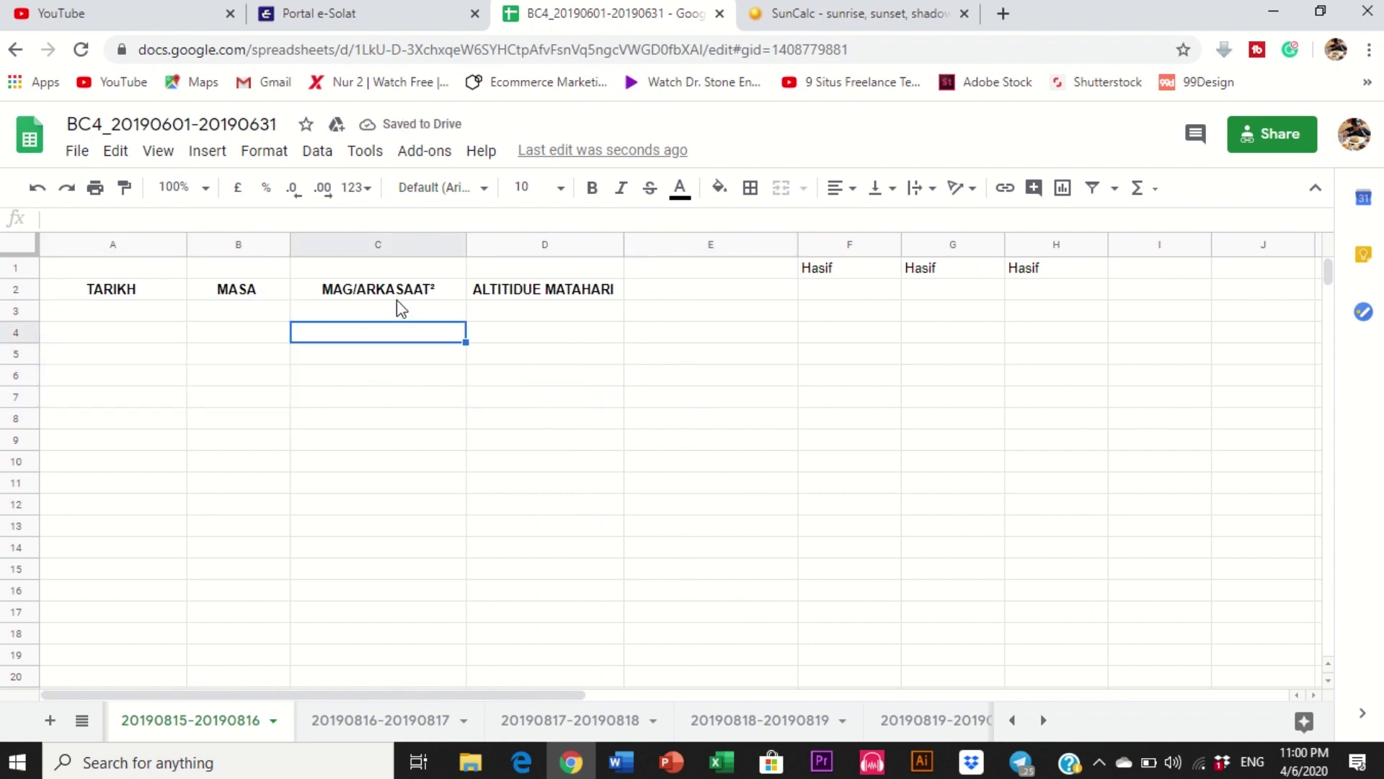
{"action": "left_click_drag", "start_coordinate": [397, 297], "coordinate": [395, 418]}
{"action": "left_click_drag", "start_coordinate": [592, 314], "coordinate": [570, 418]}
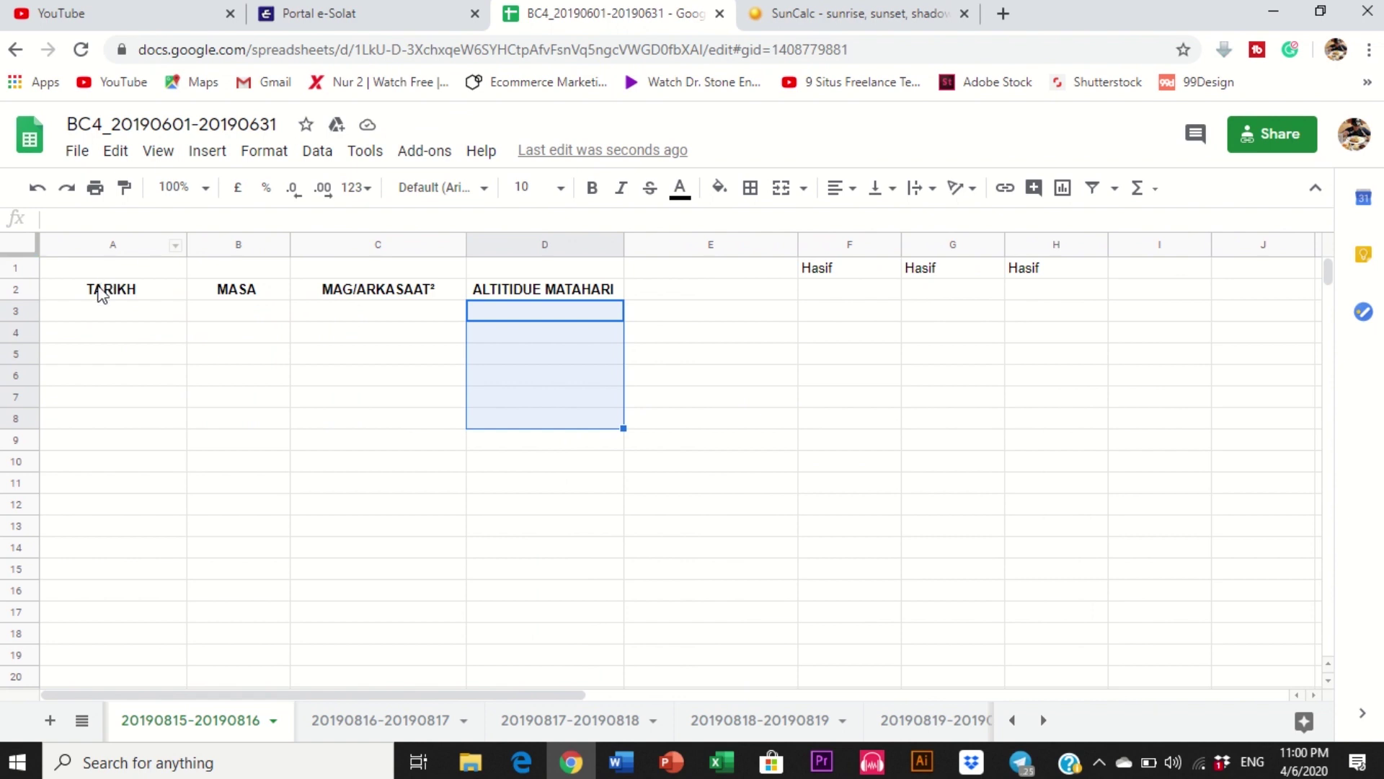
{"action": "left_click_drag", "start_coordinate": [117, 295], "coordinate": [509, 296]}
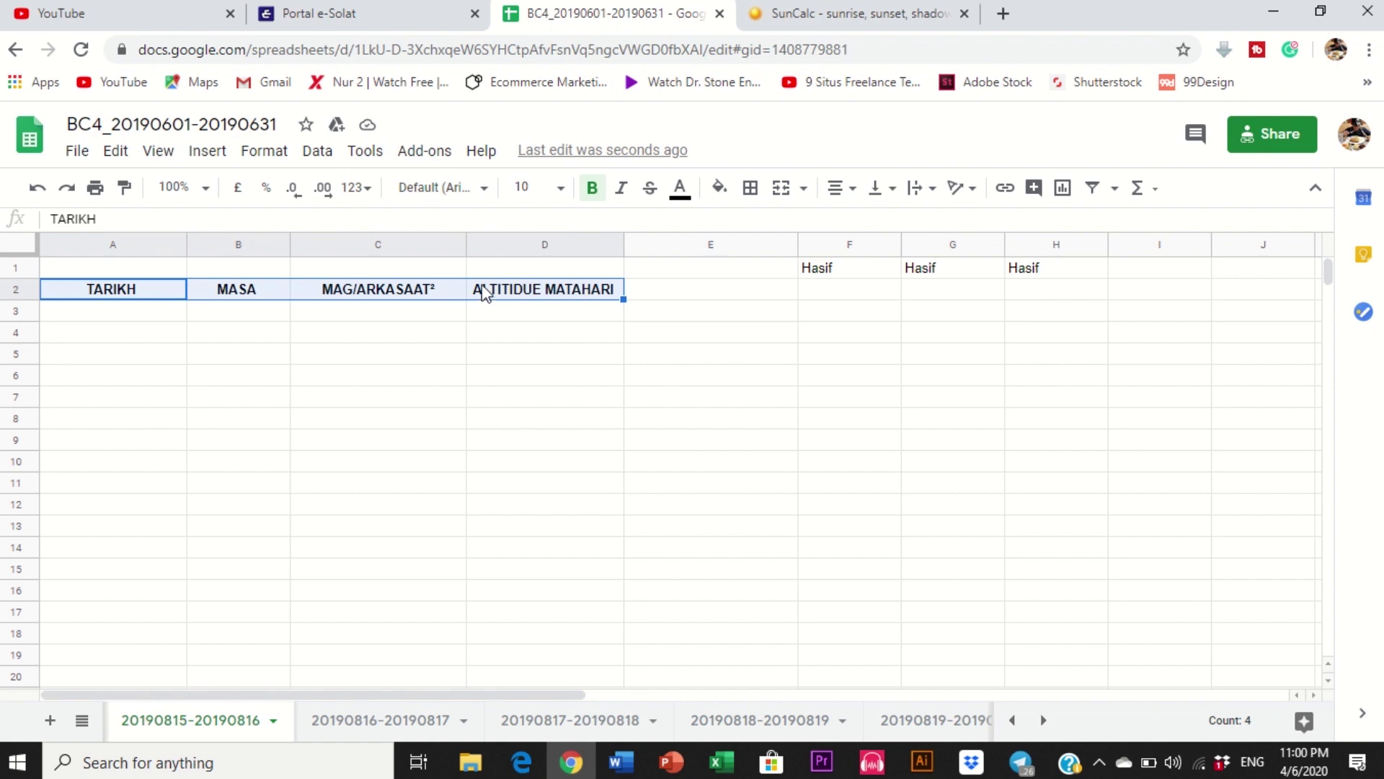
{"action": "left_click", "coordinate": [343, 437]}
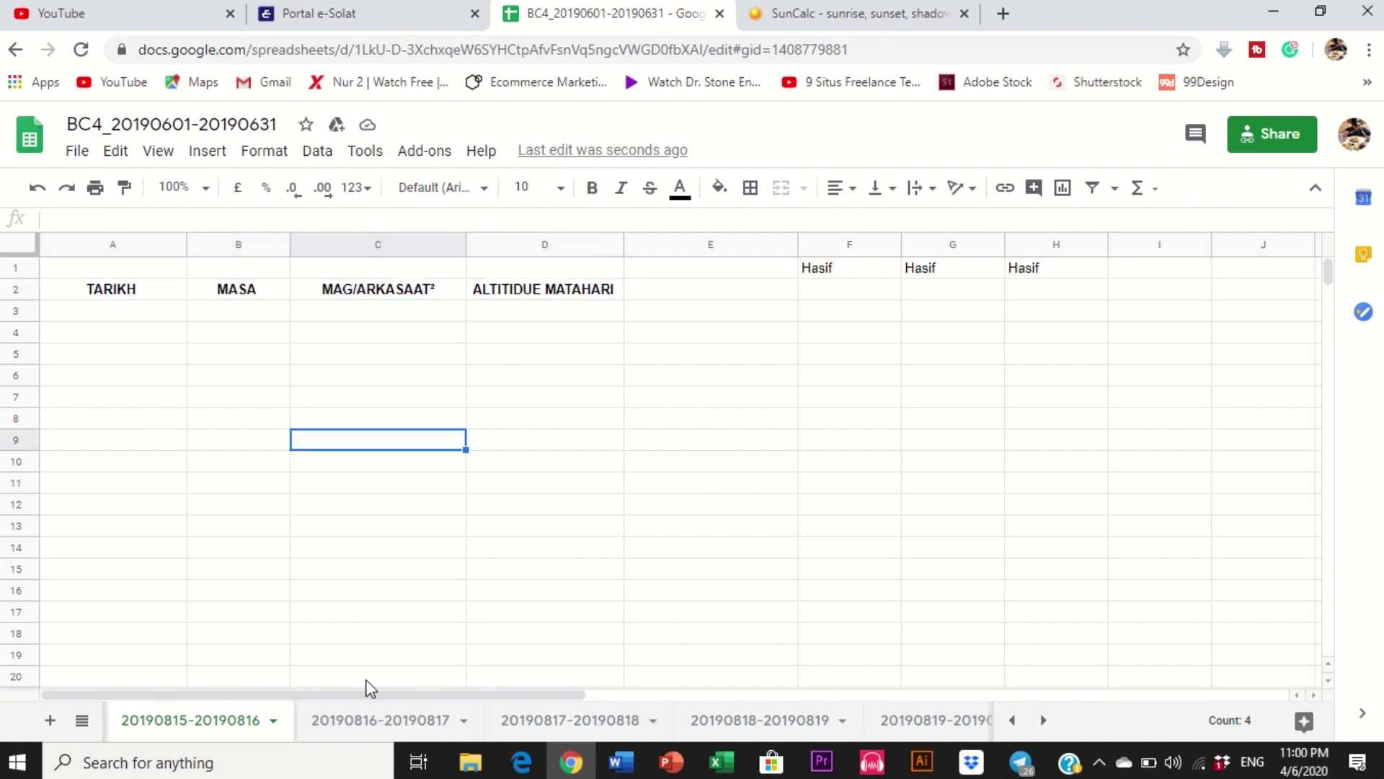
Step: Close the 20180624_000005_R-1 workbook and switch to the 20180615_000000_R-1 workbook in Excel
{"action": "mouse_move", "coordinate": [711, 772]}
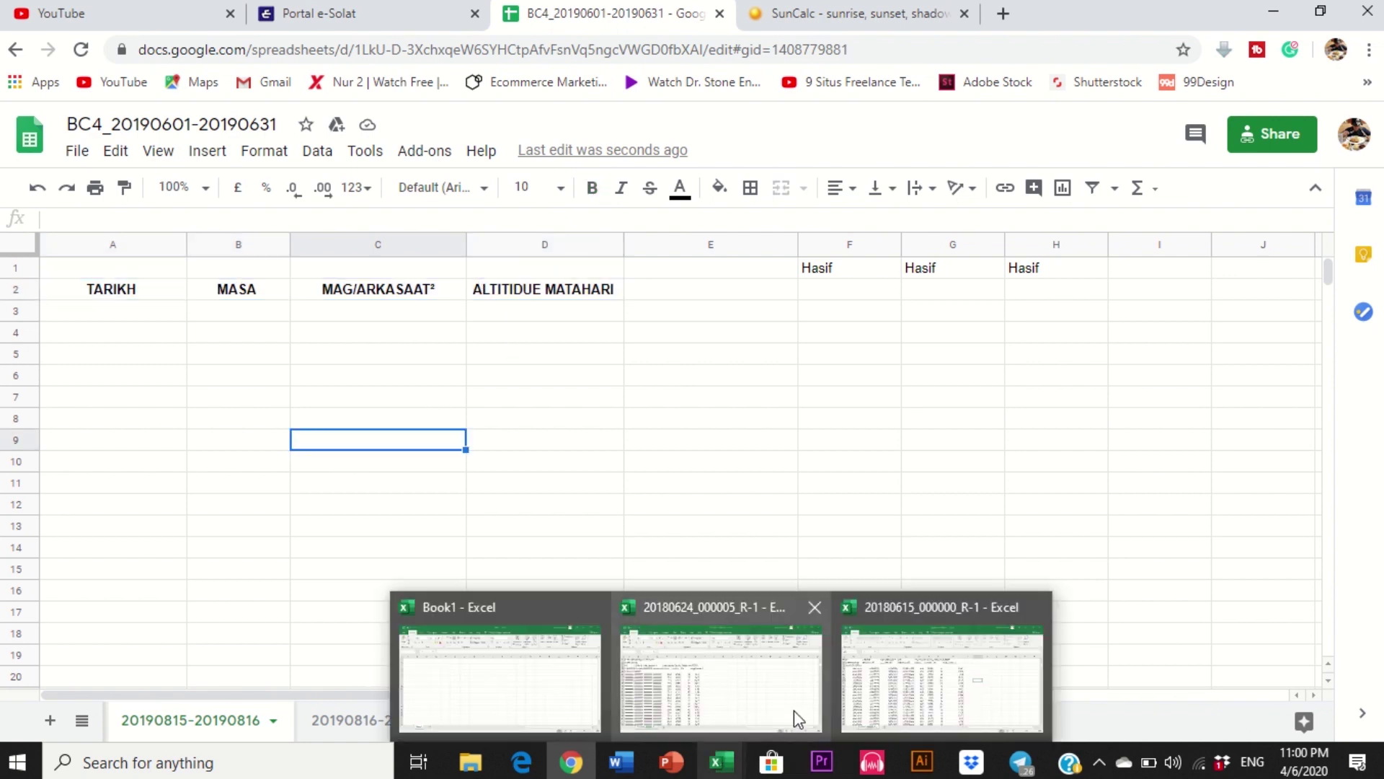
{"action": "mouse_move", "coordinate": [799, 706]}
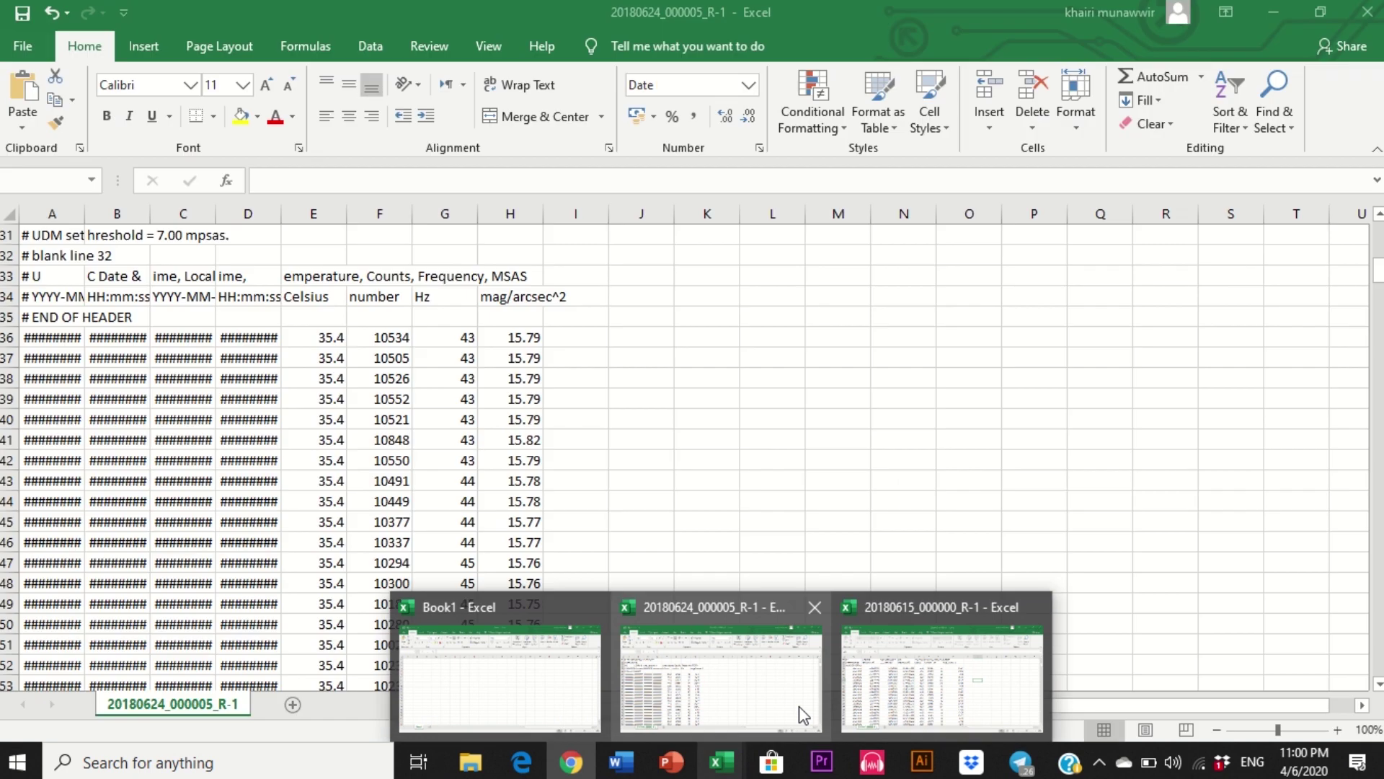
{"action": "left_click", "coordinate": [819, 606]}
{"action": "left_click", "coordinate": [837, 645]}
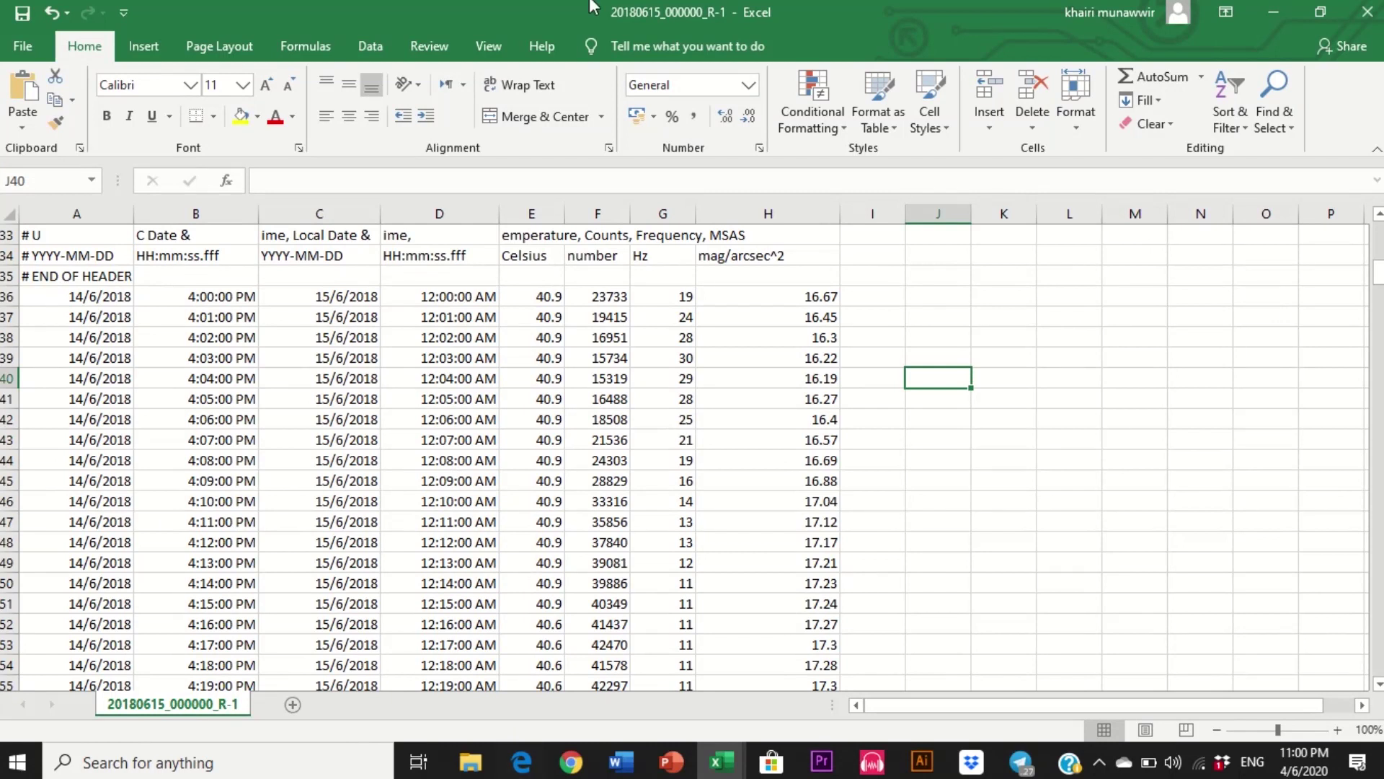
{"action": "mouse_move", "coordinate": [710, 4]}
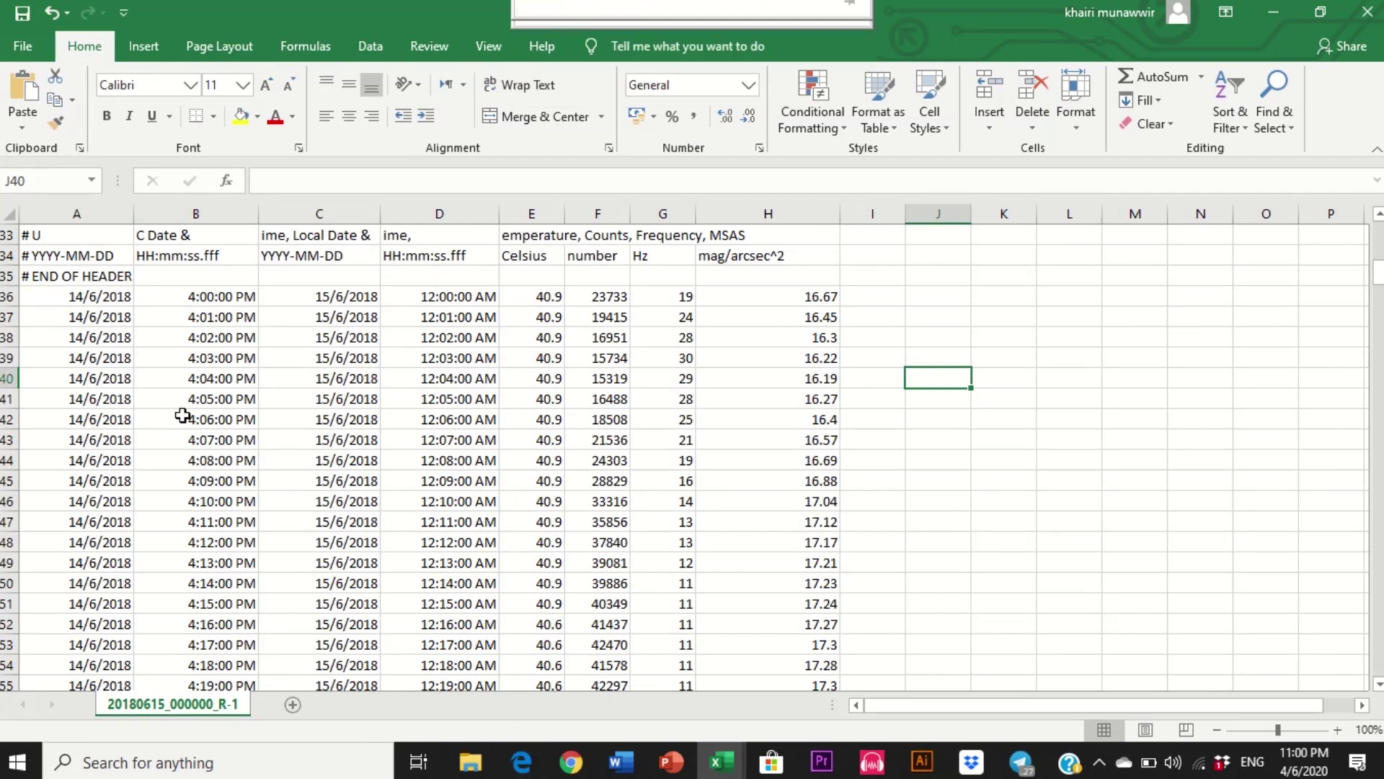
{"action": "left_click", "coordinate": [86, 297]}
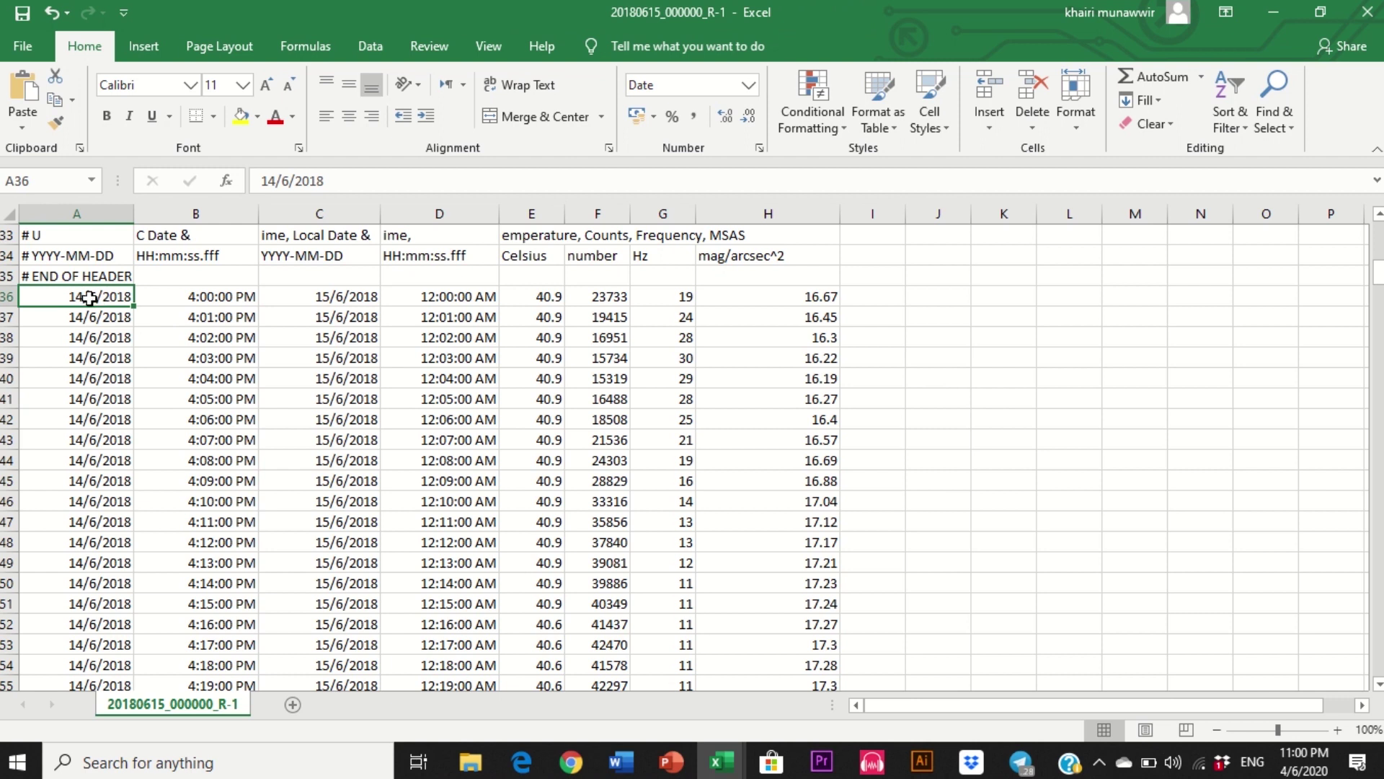
{"action": "mouse_move", "coordinate": [77, 297]}
{"action": "left_mouse_down"}
{"action": "mouse_move", "coordinate": [72, 316]}
{"action": "mouse_move", "coordinate": [84, 297]}
{"action": "left_mouse_up"}
{"action": "right_click", "coordinate": [86, 297]}
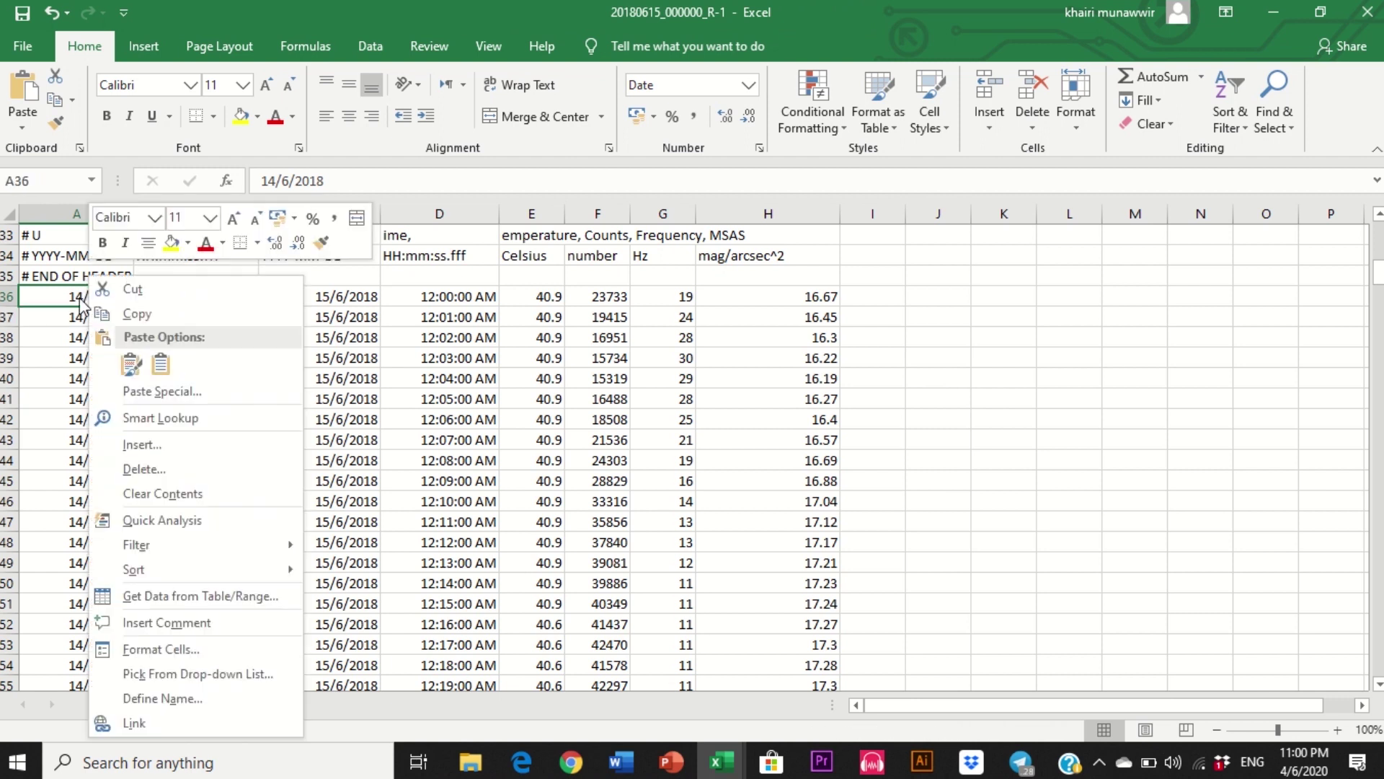
{"action": "left_click", "coordinate": [124, 315]}
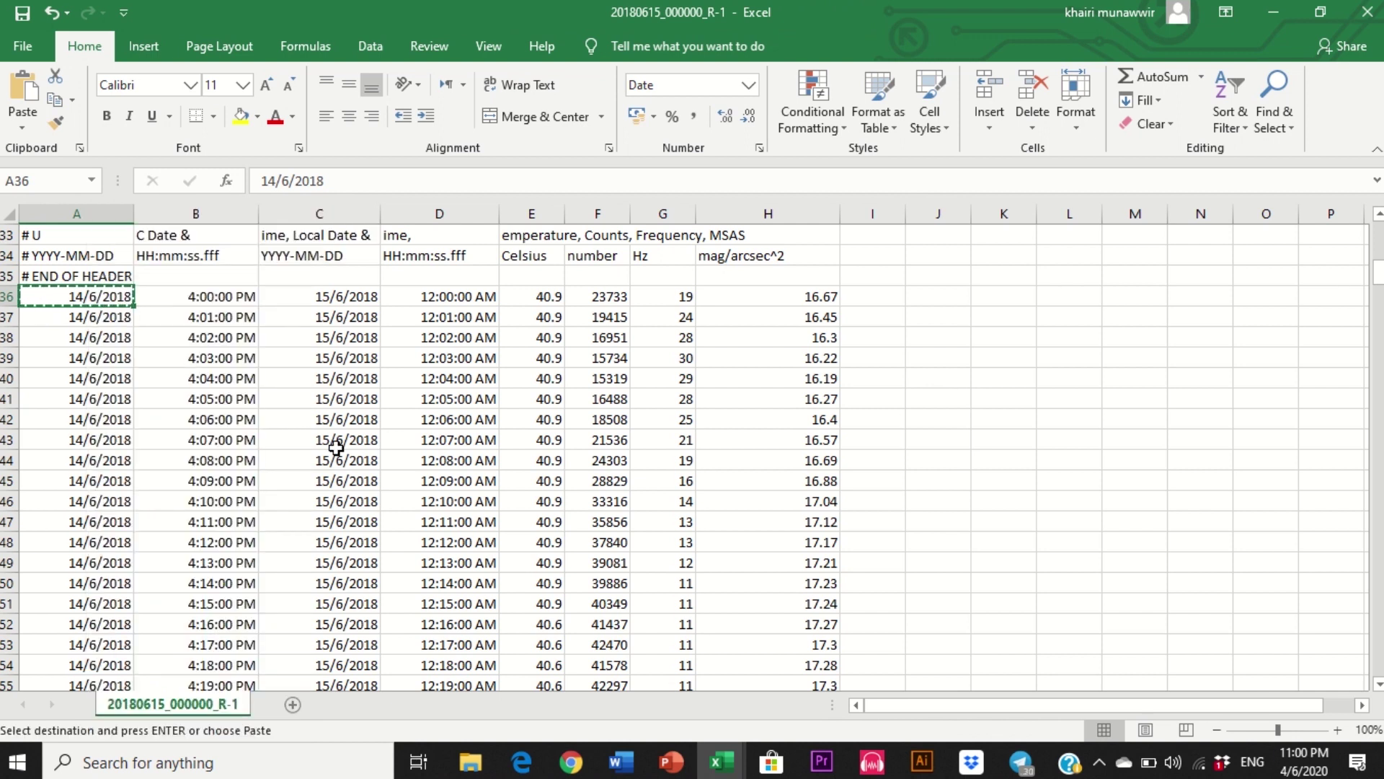
{"action": "left_click", "coordinate": [571, 762]}
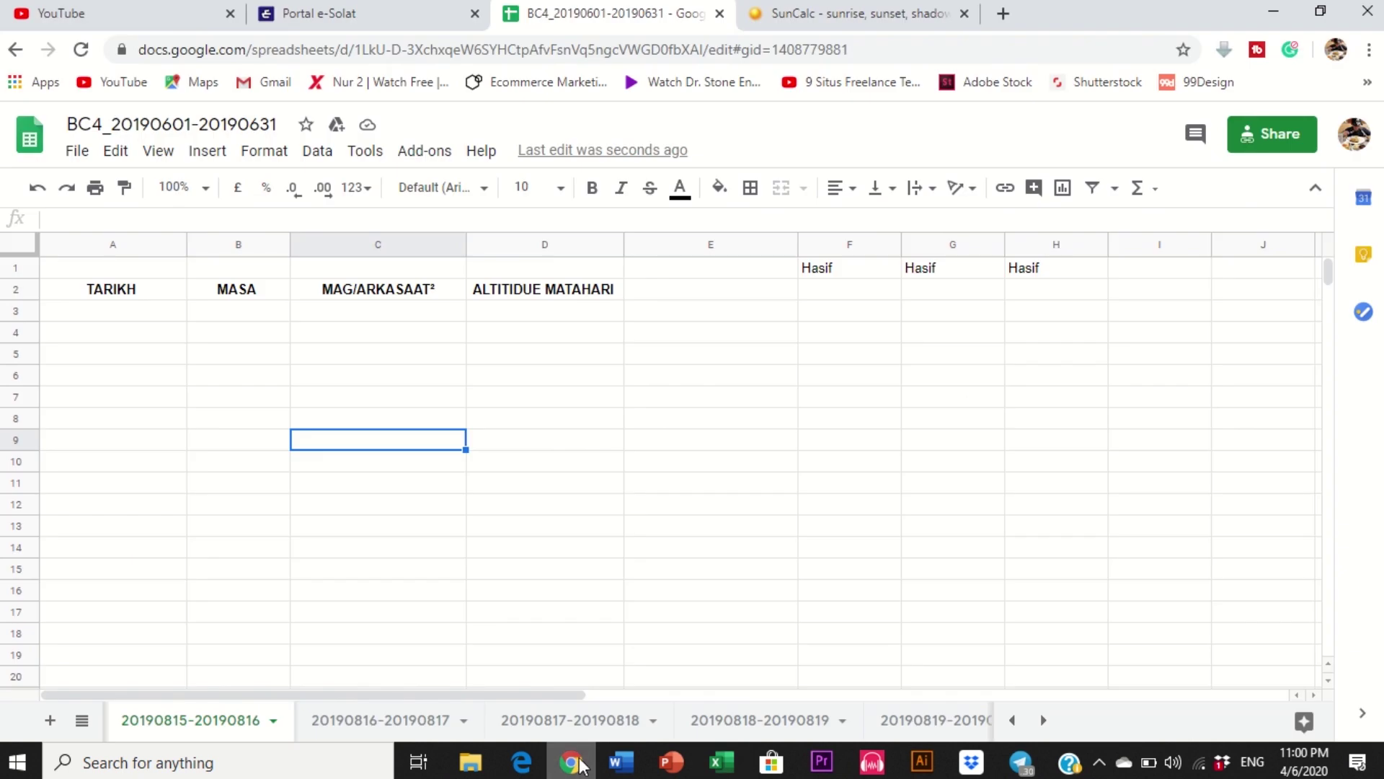
{"action": "left_click", "coordinate": [154, 317]}
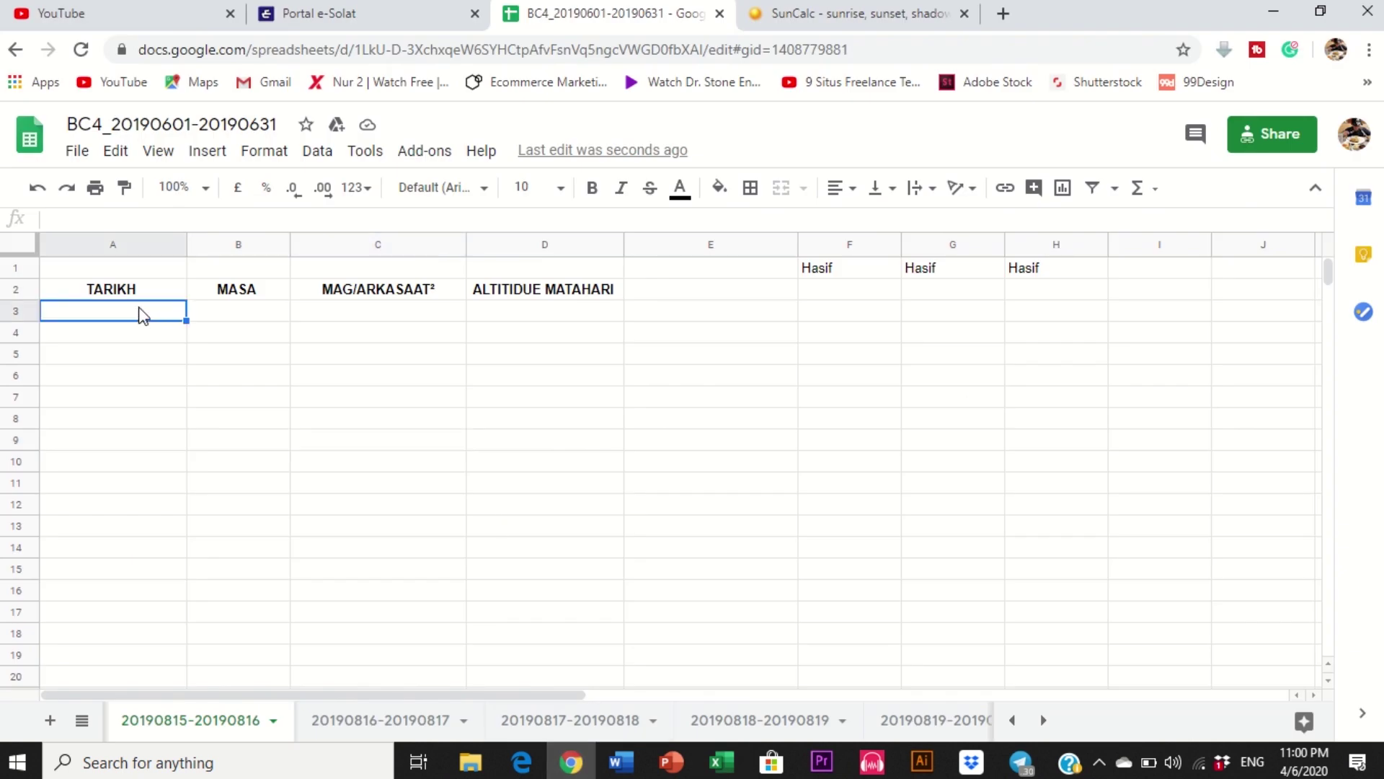
{"action": "right_click", "coordinate": [142, 314]}
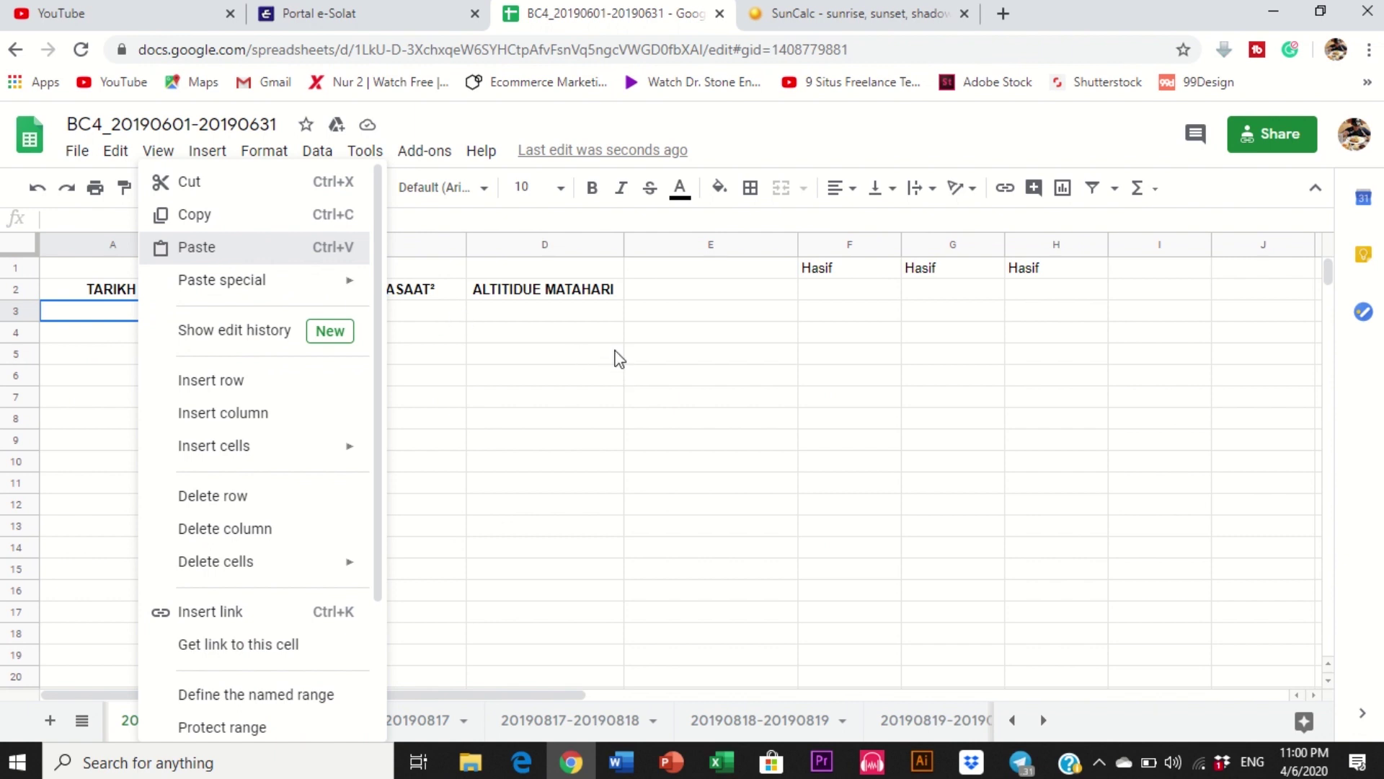
{"action": "key", "text": "ctrl+v"}
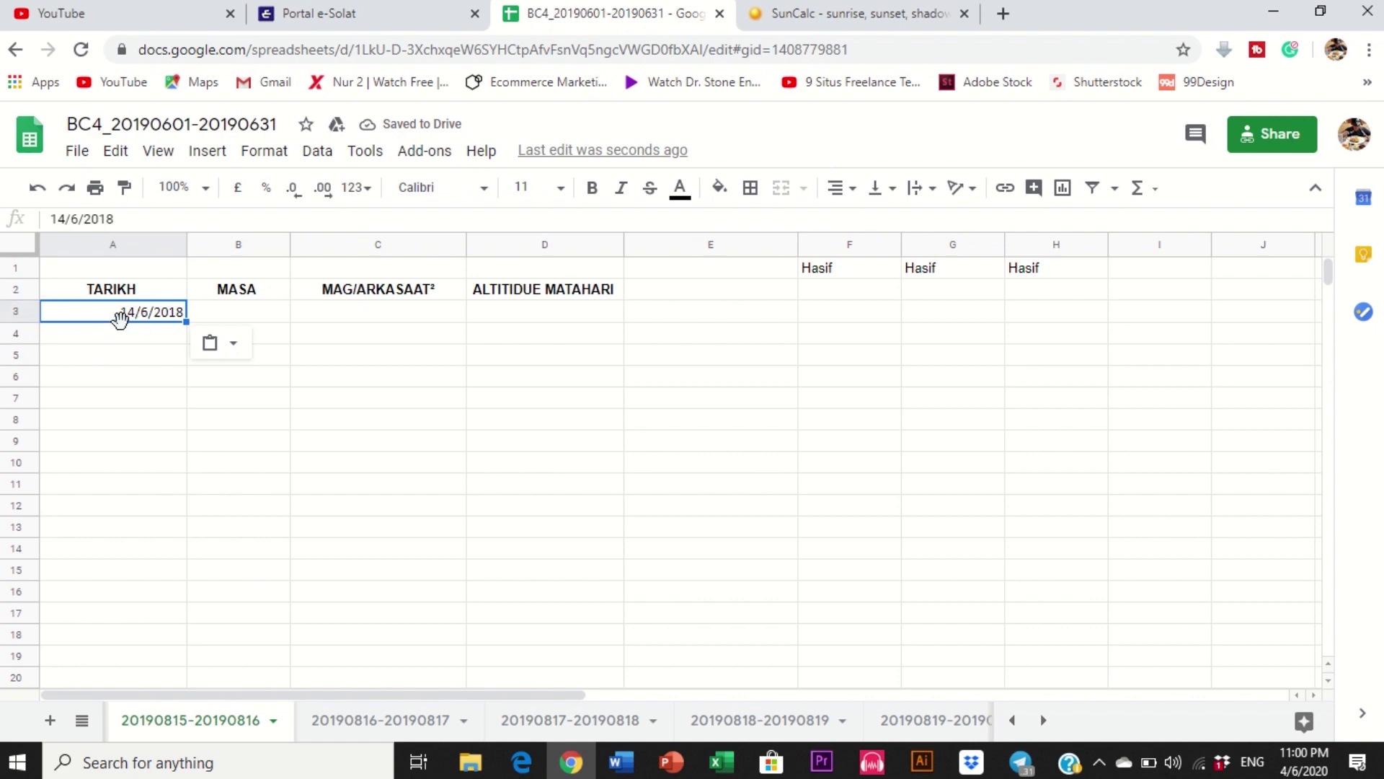
Step: Center the date in cell A3 horizontally
{"action": "left_click", "coordinate": [838, 188]}
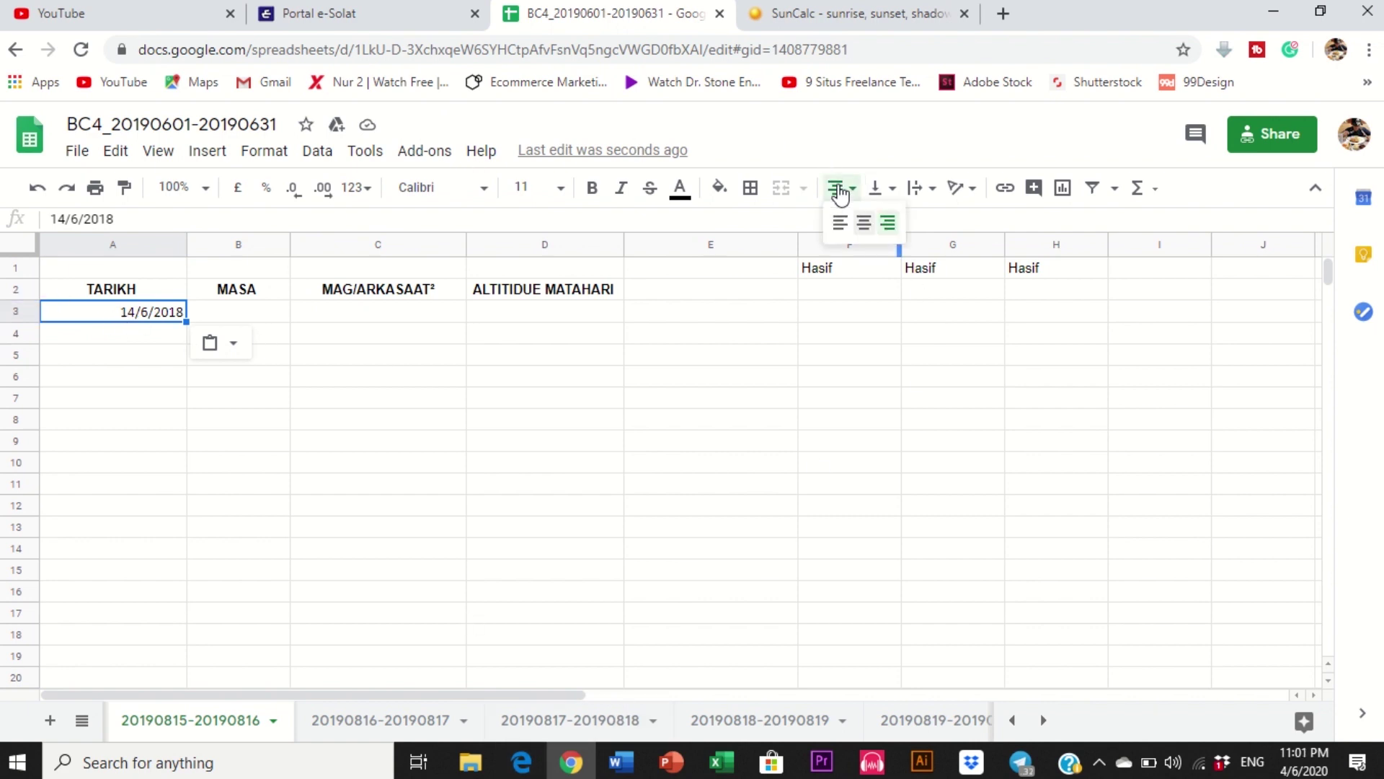
{"action": "left_click", "coordinate": [868, 235]}
{"action": "left_click", "coordinate": [332, 397]}
{"action": "left_click", "coordinate": [76, 314]}
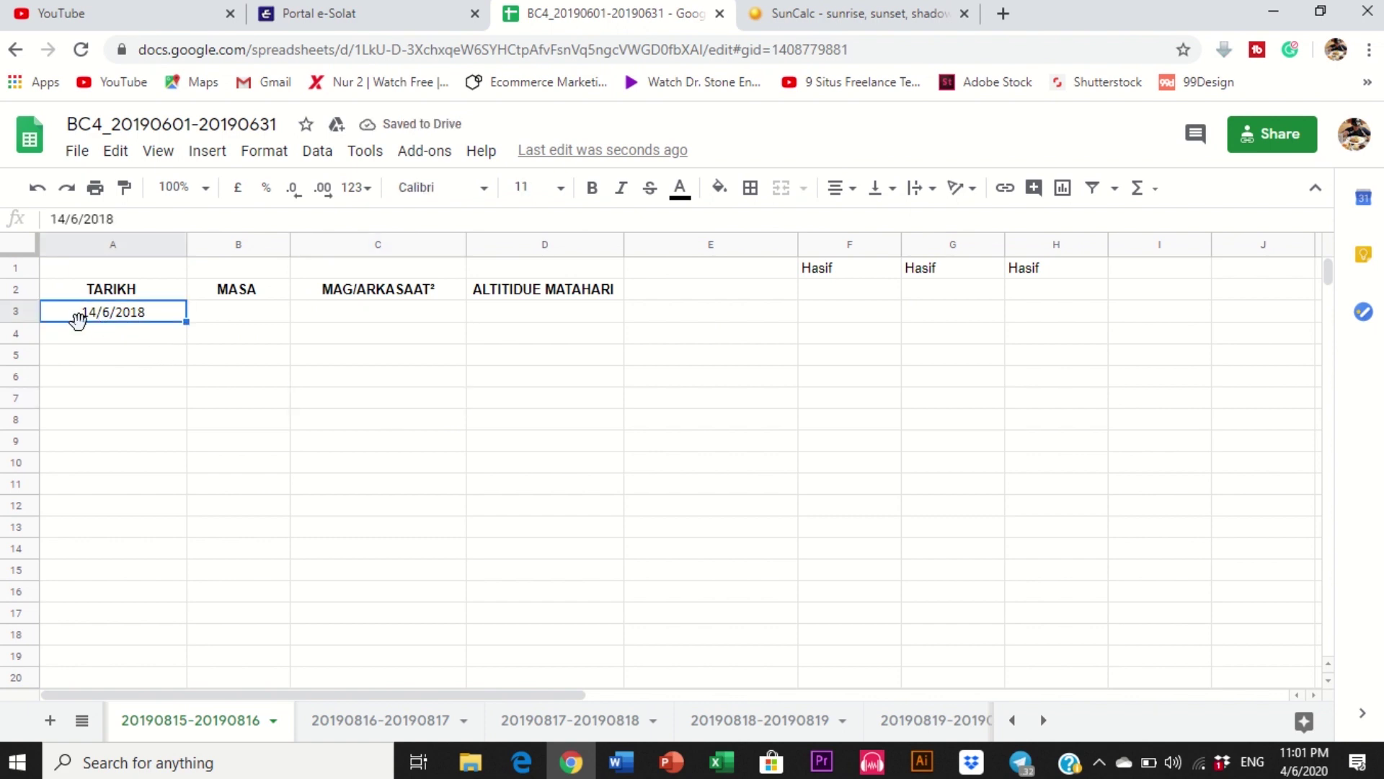
{"action": "left_click", "coordinate": [156, 357]}
{"action": "left_click", "coordinate": [143, 317]}
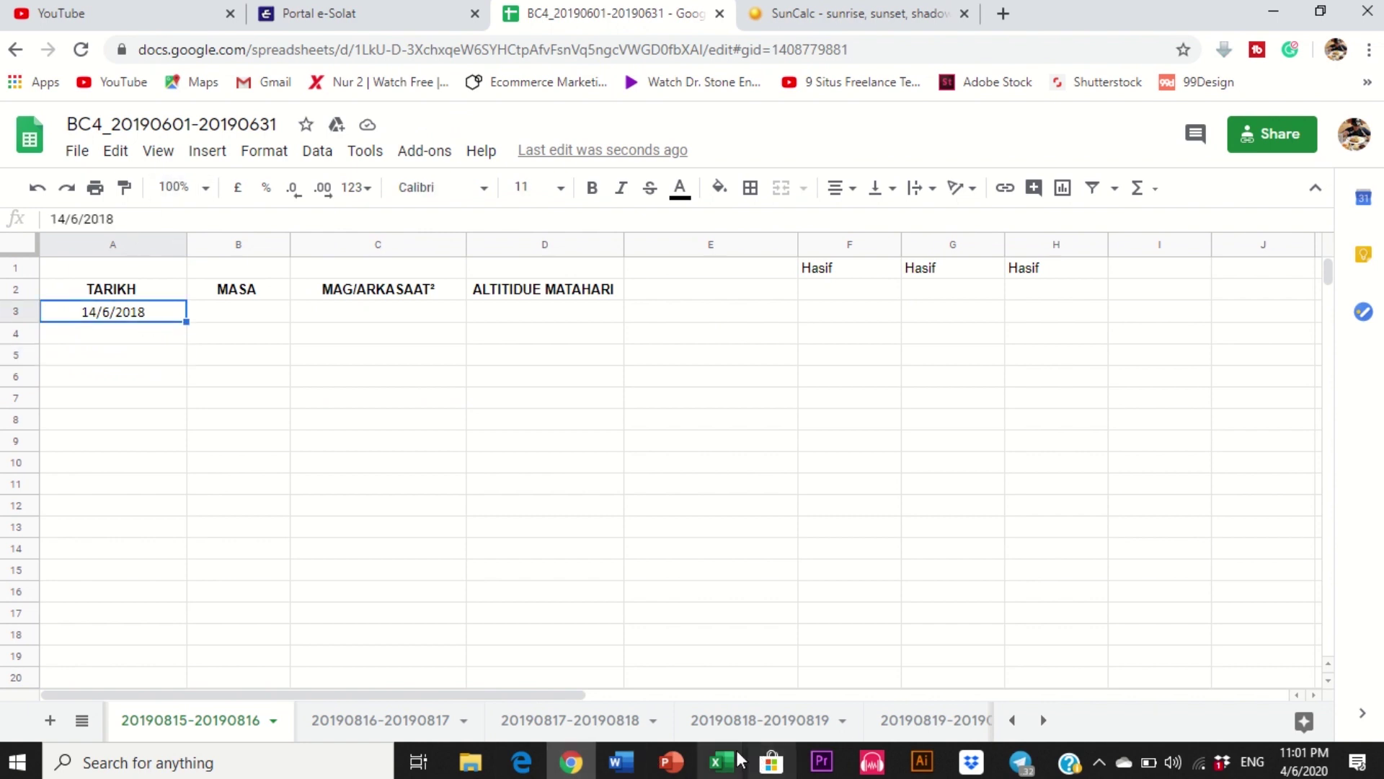
Step: Try filling the date in A3 down to A9 as a series of consecutive days, and undo the fill
{"action": "left_click", "coordinate": [120, 333]}
{"action": "left_click", "coordinate": [130, 315]}
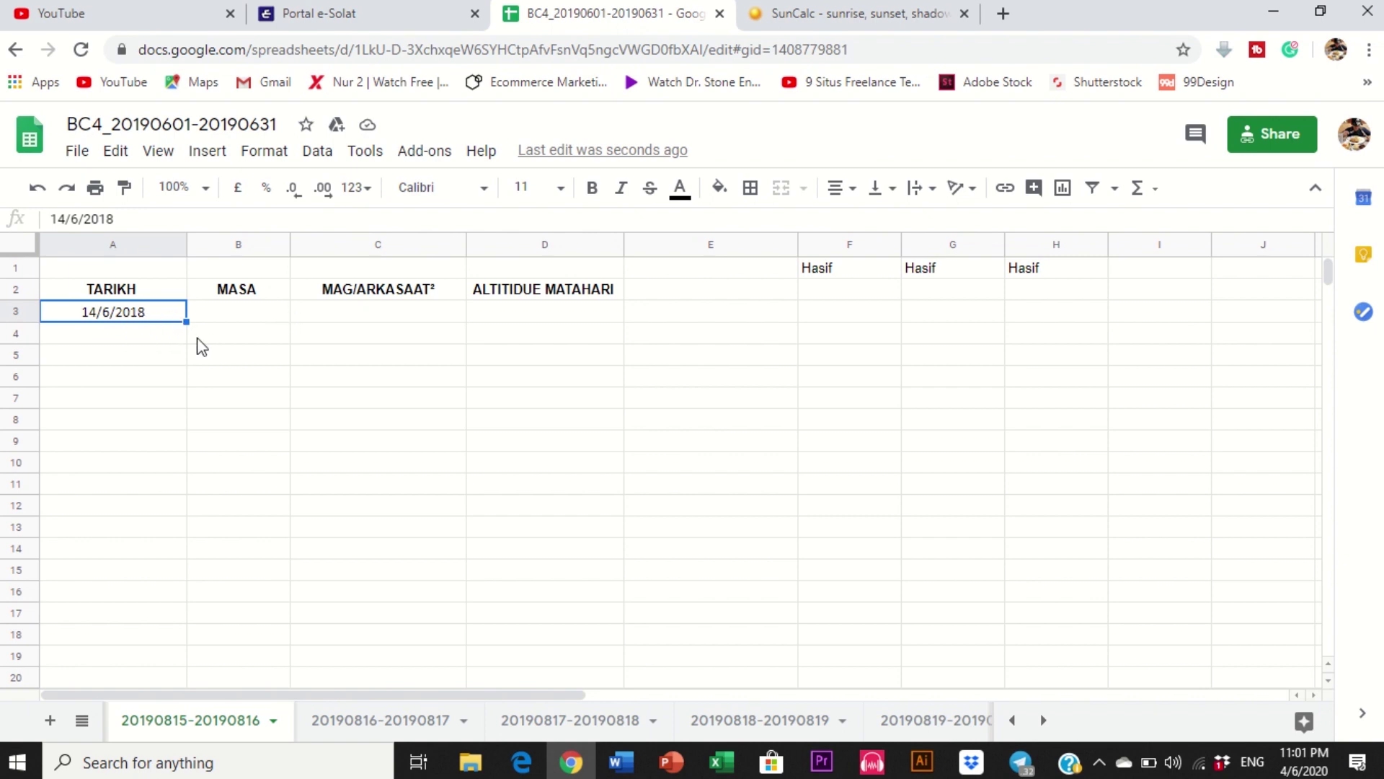
{"action": "left_click_drag", "start_coordinate": [181, 324], "coordinate": [318, 423]}
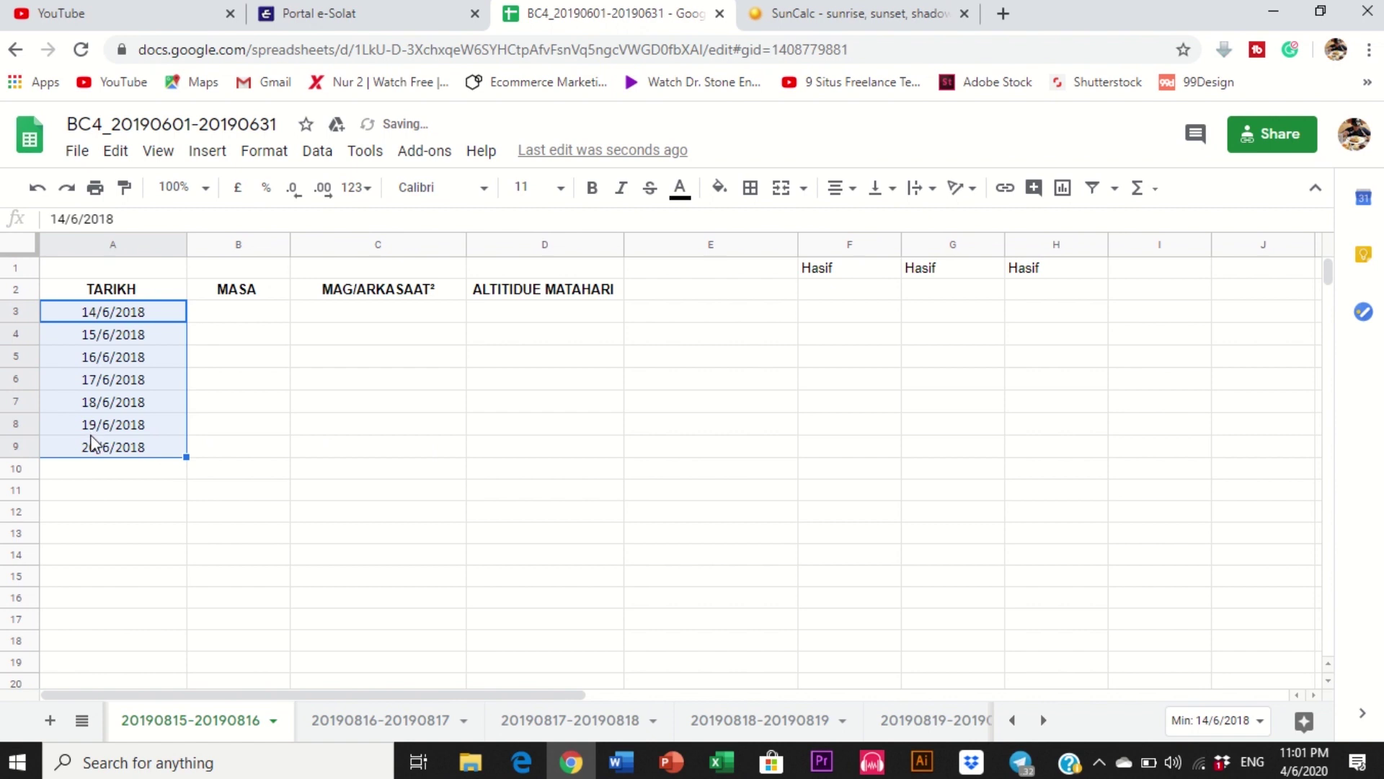
{"action": "key", "text": "ctrl+z"}
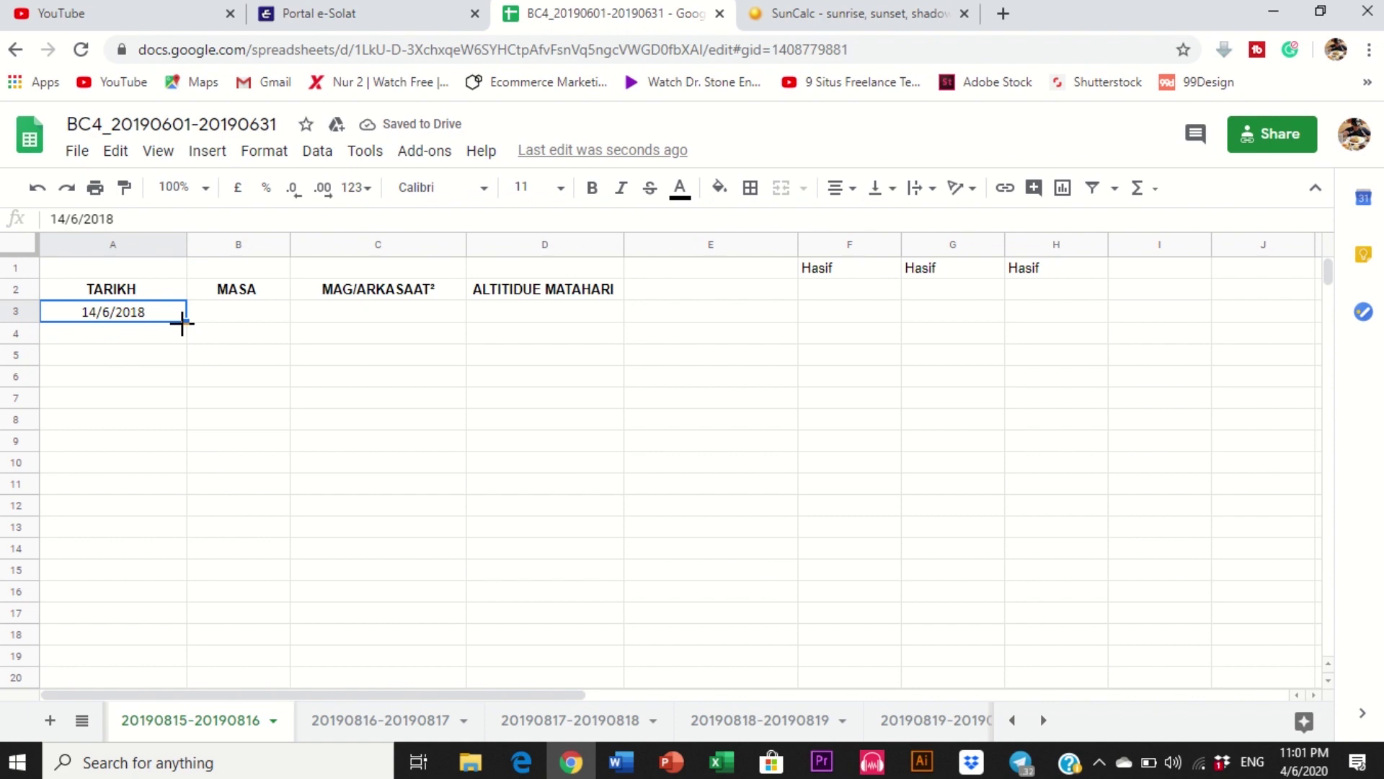
Step: Try repeating the same date from A3 down to A12, and undo the fill
{"action": "left_click_drag", "start_coordinate": [182, 324], "coordinate": [176, 513]}
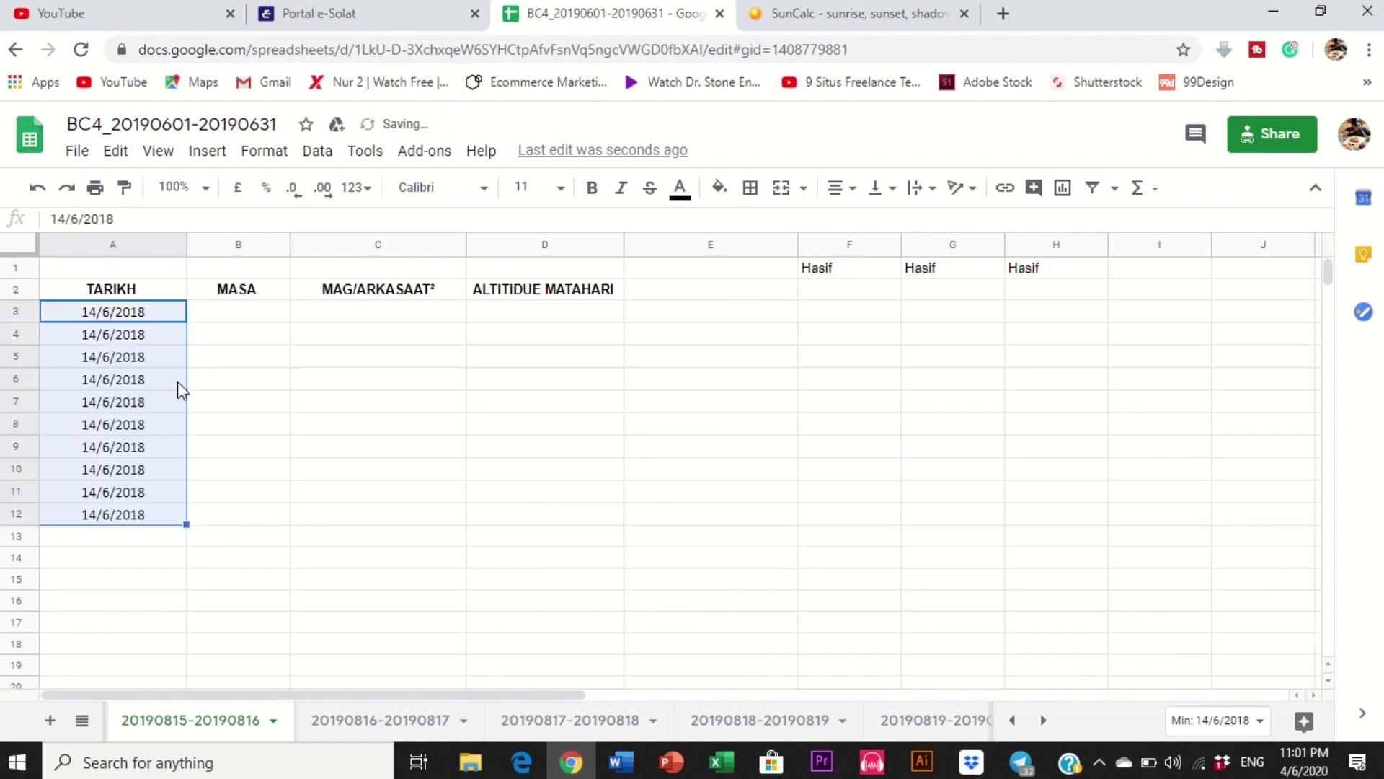
{"action": "left_click", "coordinate": [241, 483]}
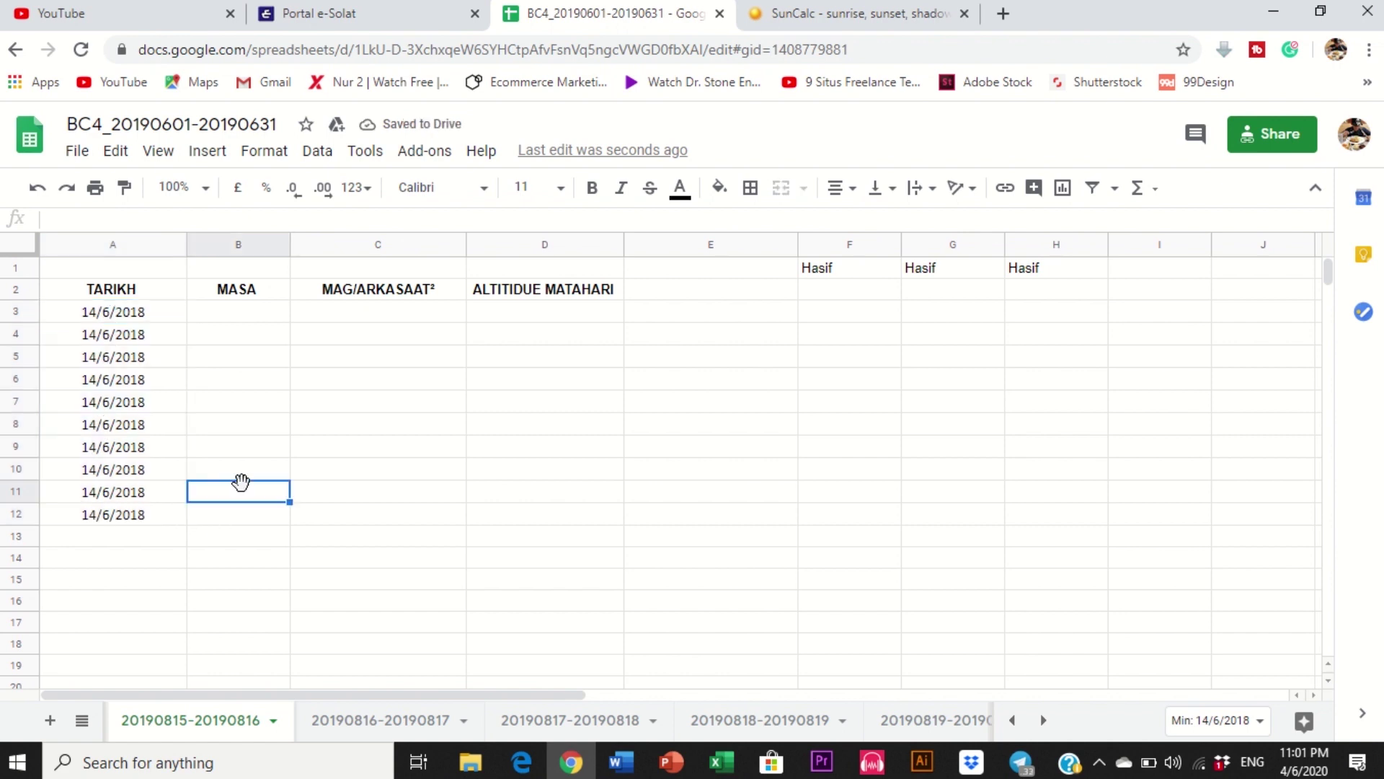
{"action": "key", "text": "ctrl+z"}
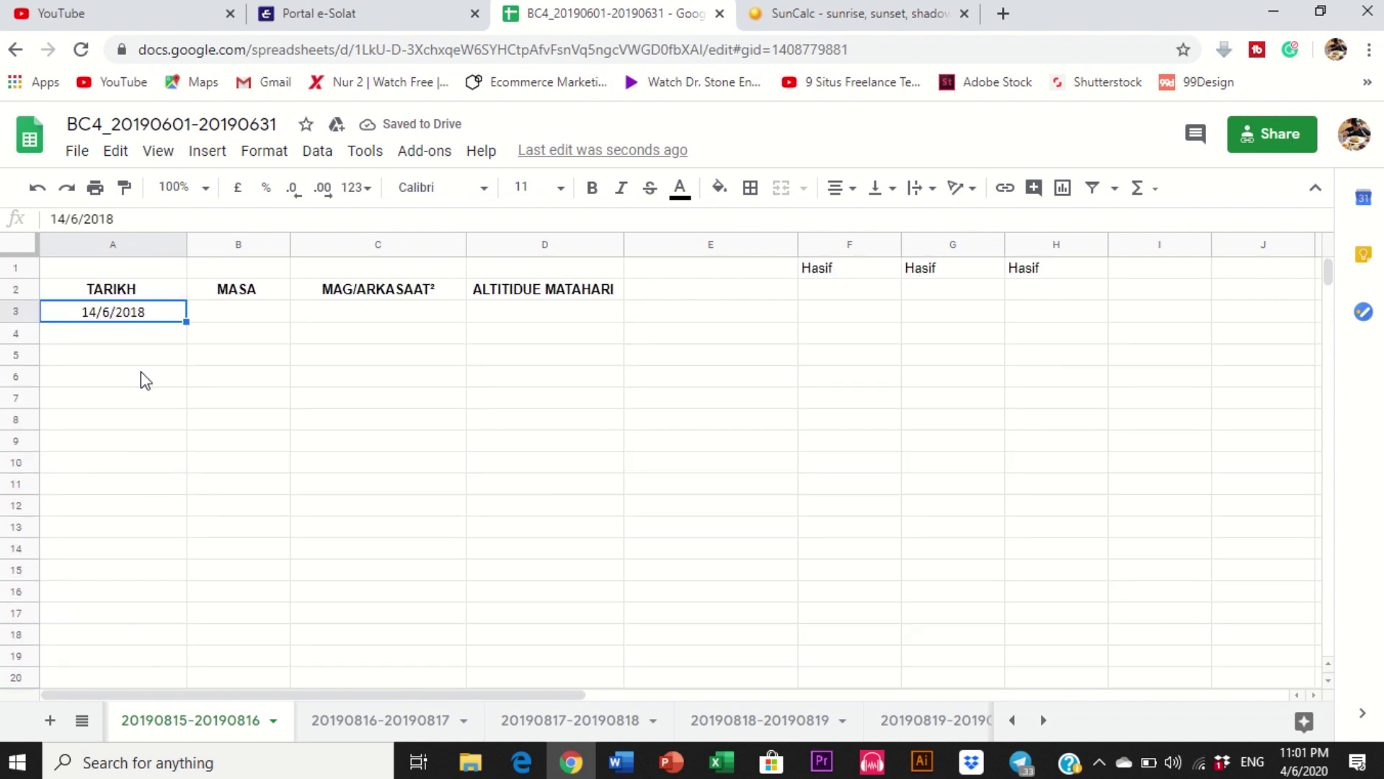
{"action": "left_click", "coordinate": [210, 313]}
{"action": "key", "text": "Left"}
{"action": "key", "text": "Up"}
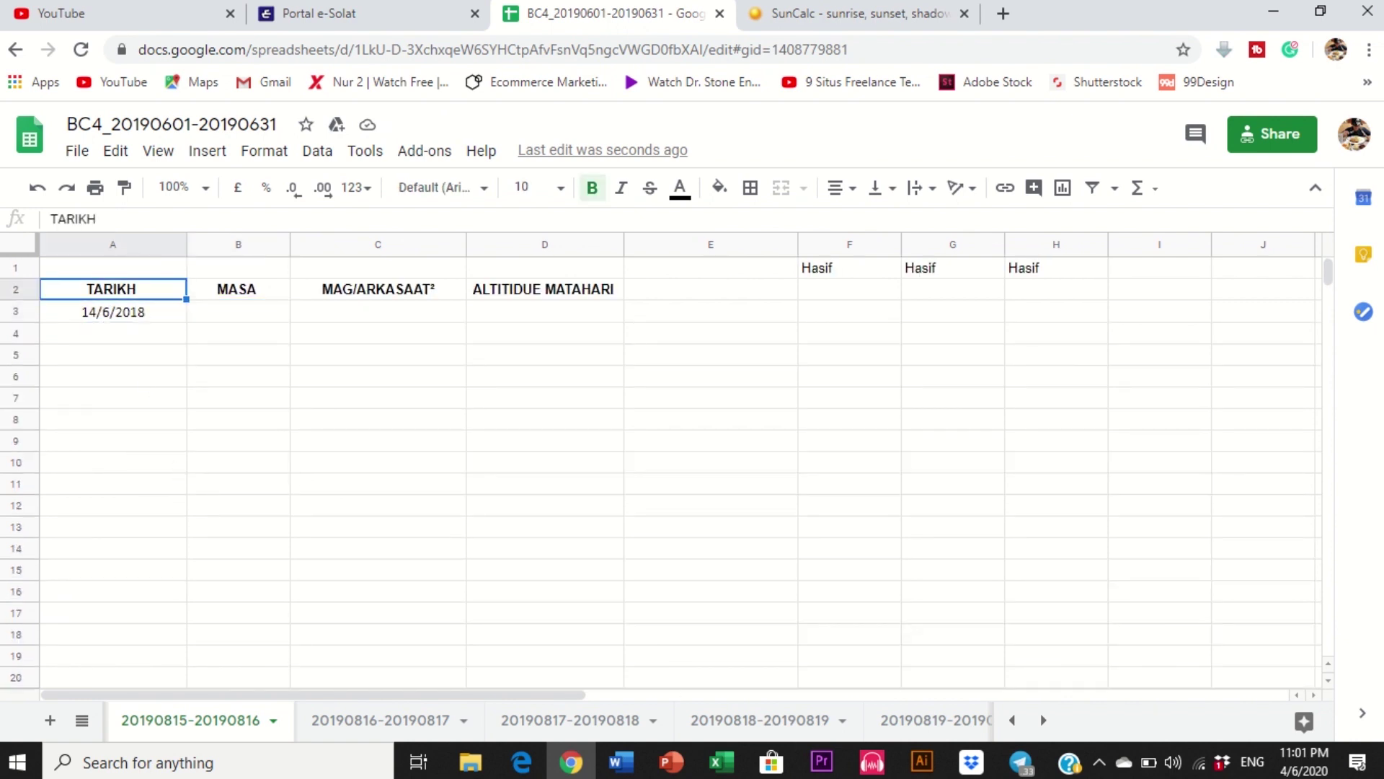
Step: Switch to the 20180615_000000_R-1 workbook in Excel and locate the row where the time in column B is 7:30:00 PM
{"action": "mouse_move", "coordinate": [723, 769]}
{"action": "left_click", "coordinate": [830, 678]}
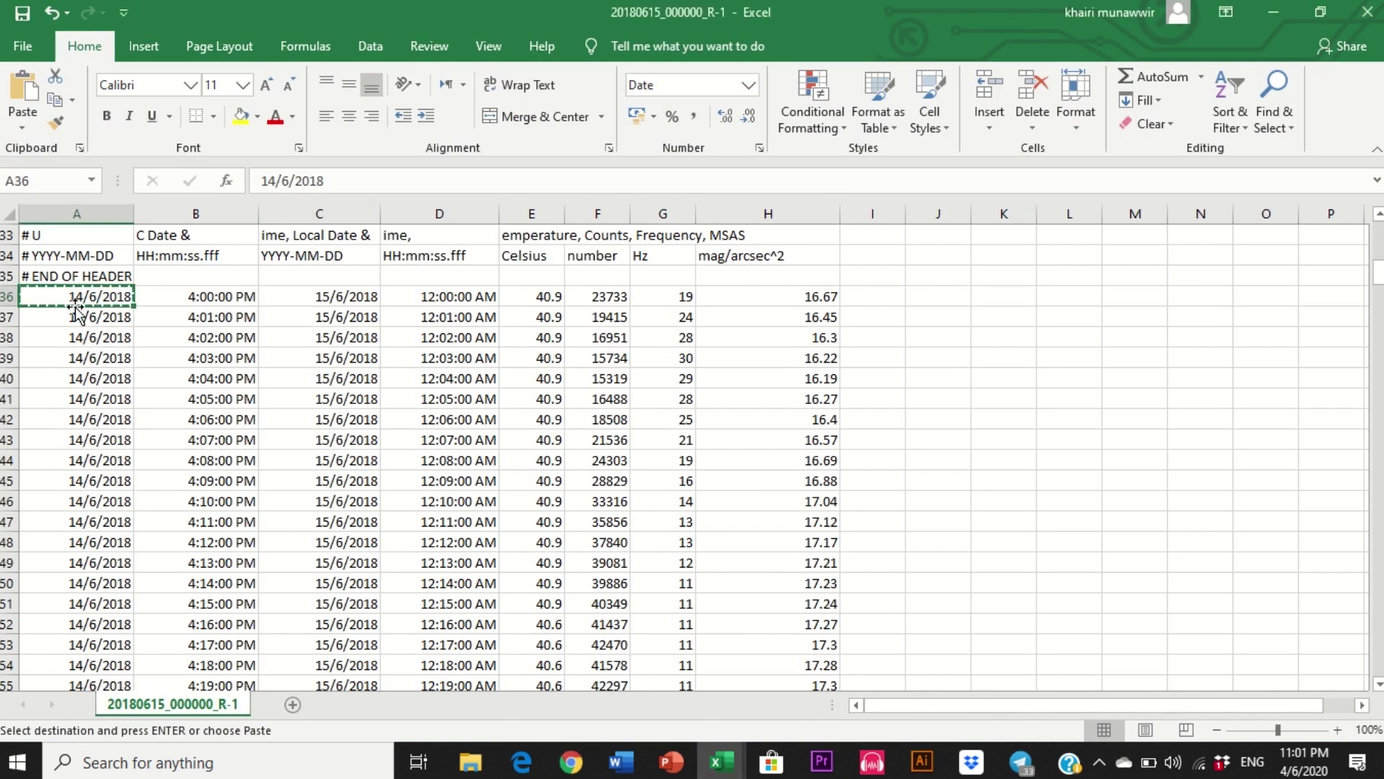
{"action": "left_click_drag", "start_coordinate": [65, 295], "coordinate": [99, 665]}
{"action": "key", "text": "ctrl+v"}
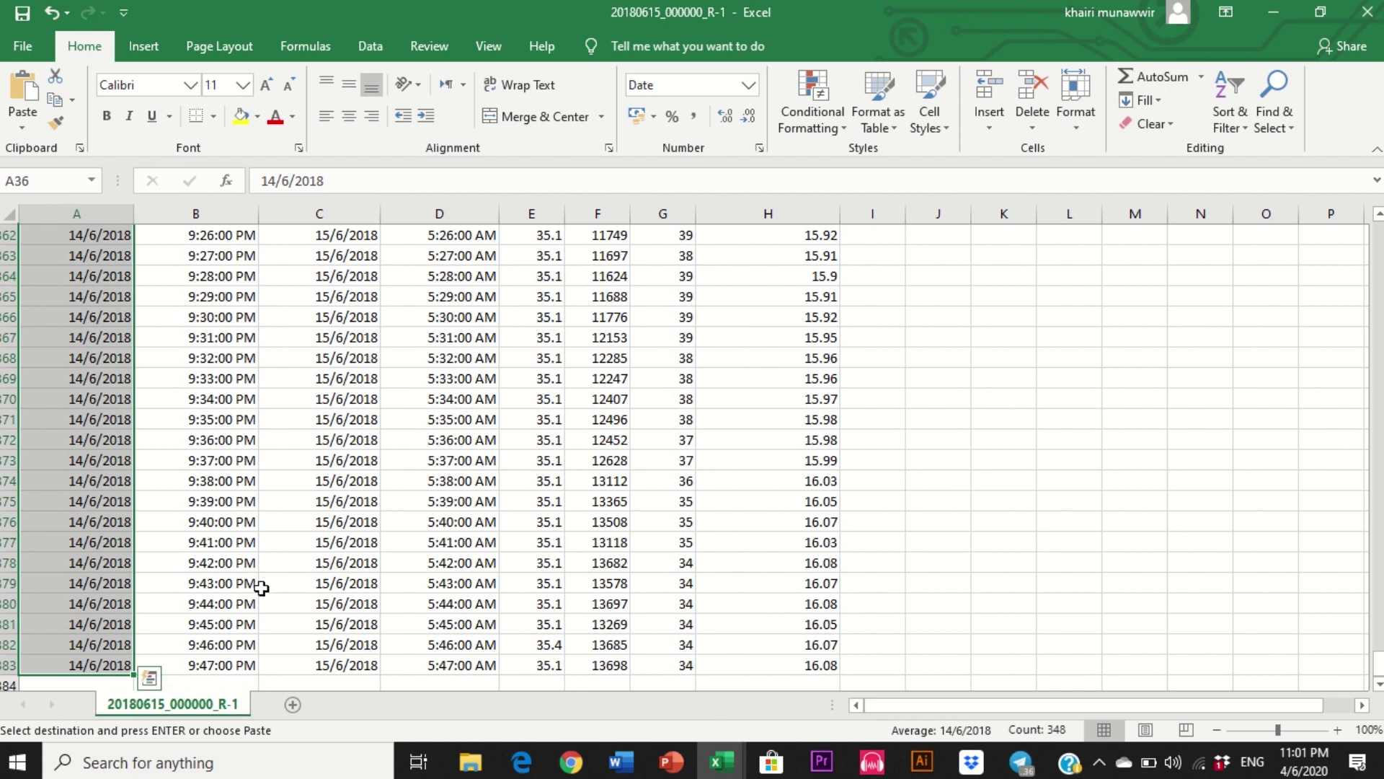
{"action": "scroll", "coordinate": [256, 586], "scroll_direction": "up", "scroll_amount": 18}
{"action": "scroll", "coordinate": [256, 586], "scroll_direction": "up", "scroll_amount": 18}
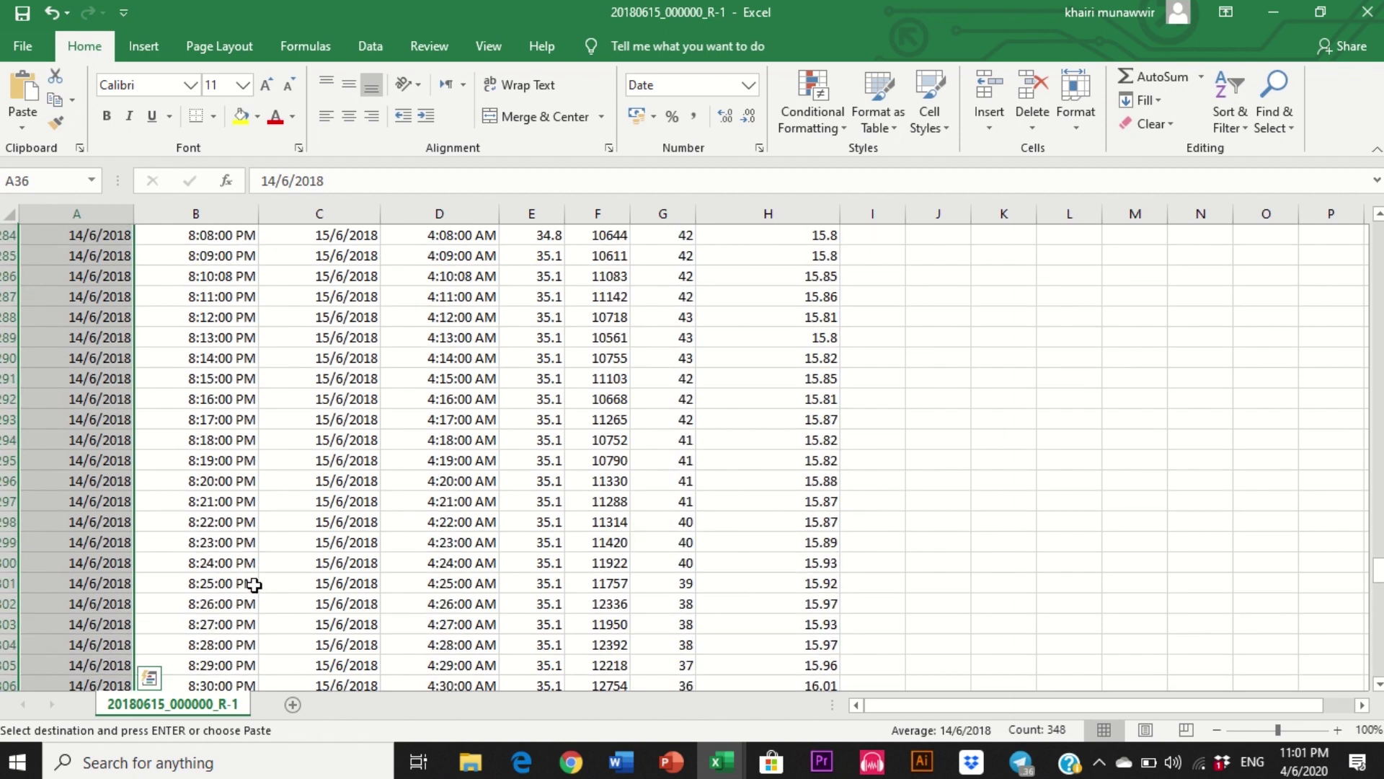
{"action": "scroll", "coordinate": [254, 585], "scroll_direction": "up", "scroll_amount": 5}
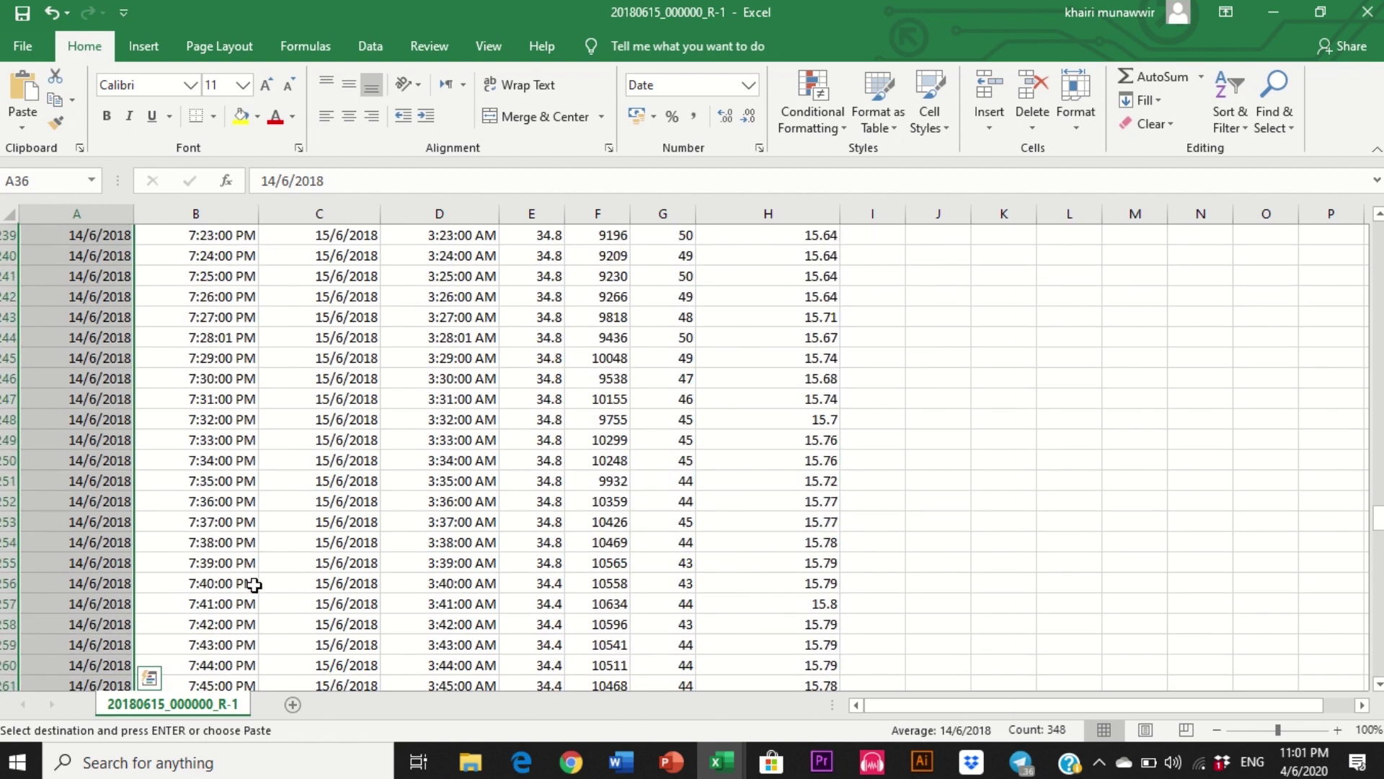
{"action": "left_click", "coordinate": [91, 380]}
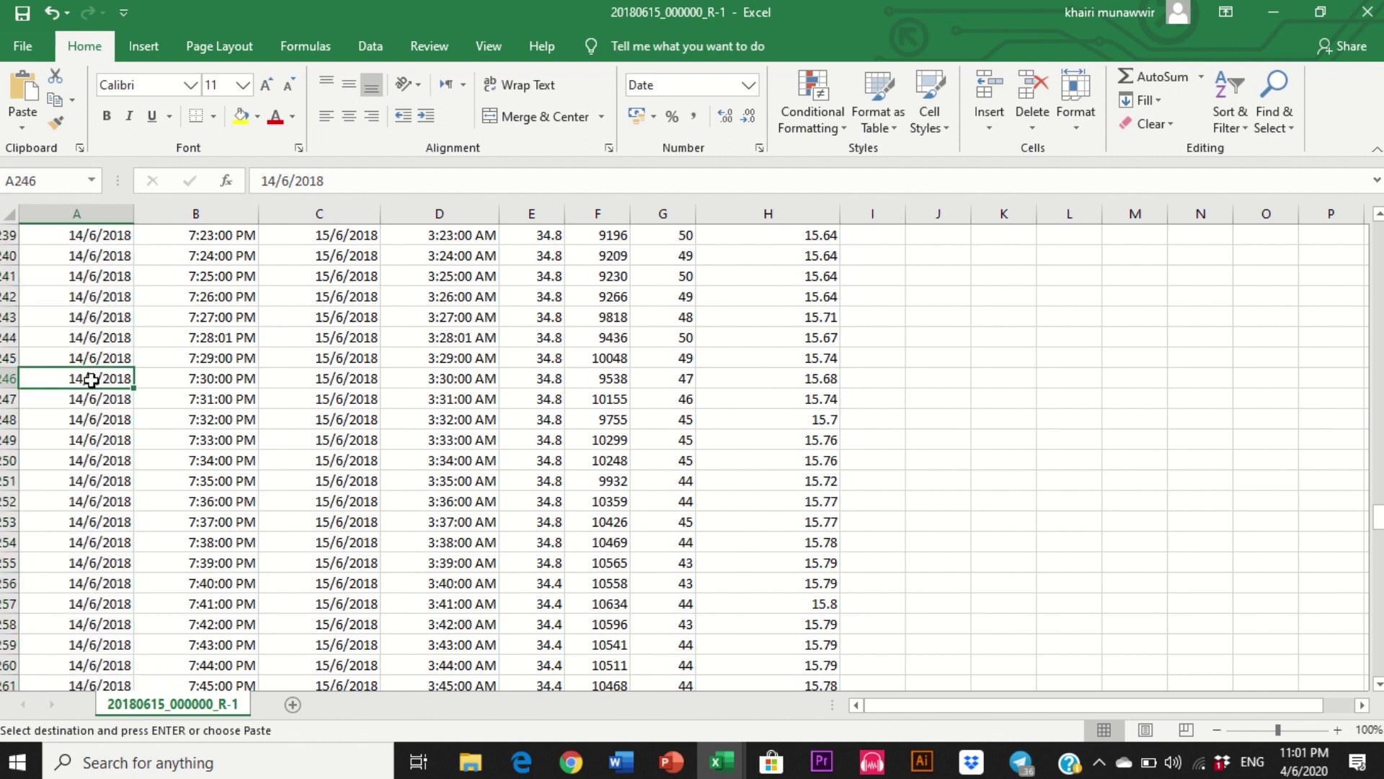
{"action": "left_click", "coordinate": [236, 381]}
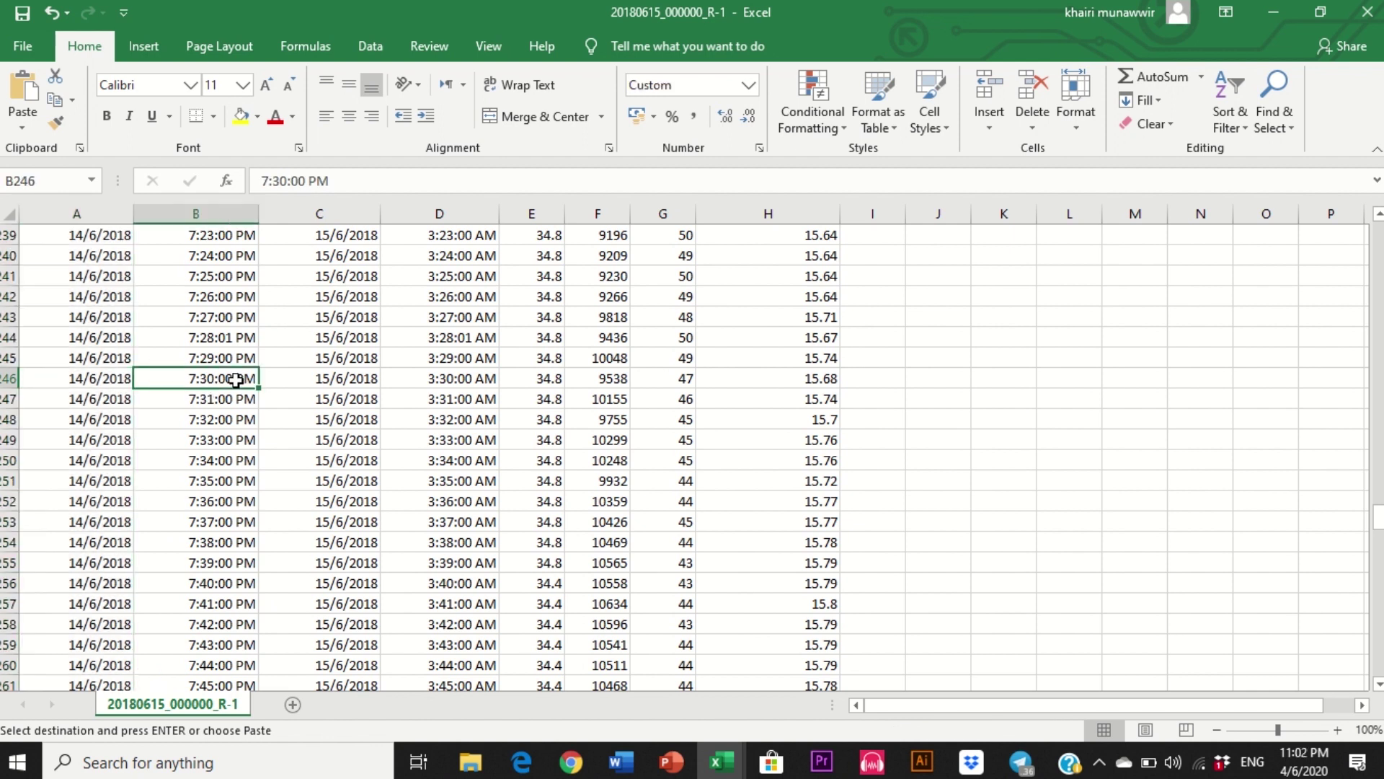
{"action": "left_click", "coordinate": [109, 388]}
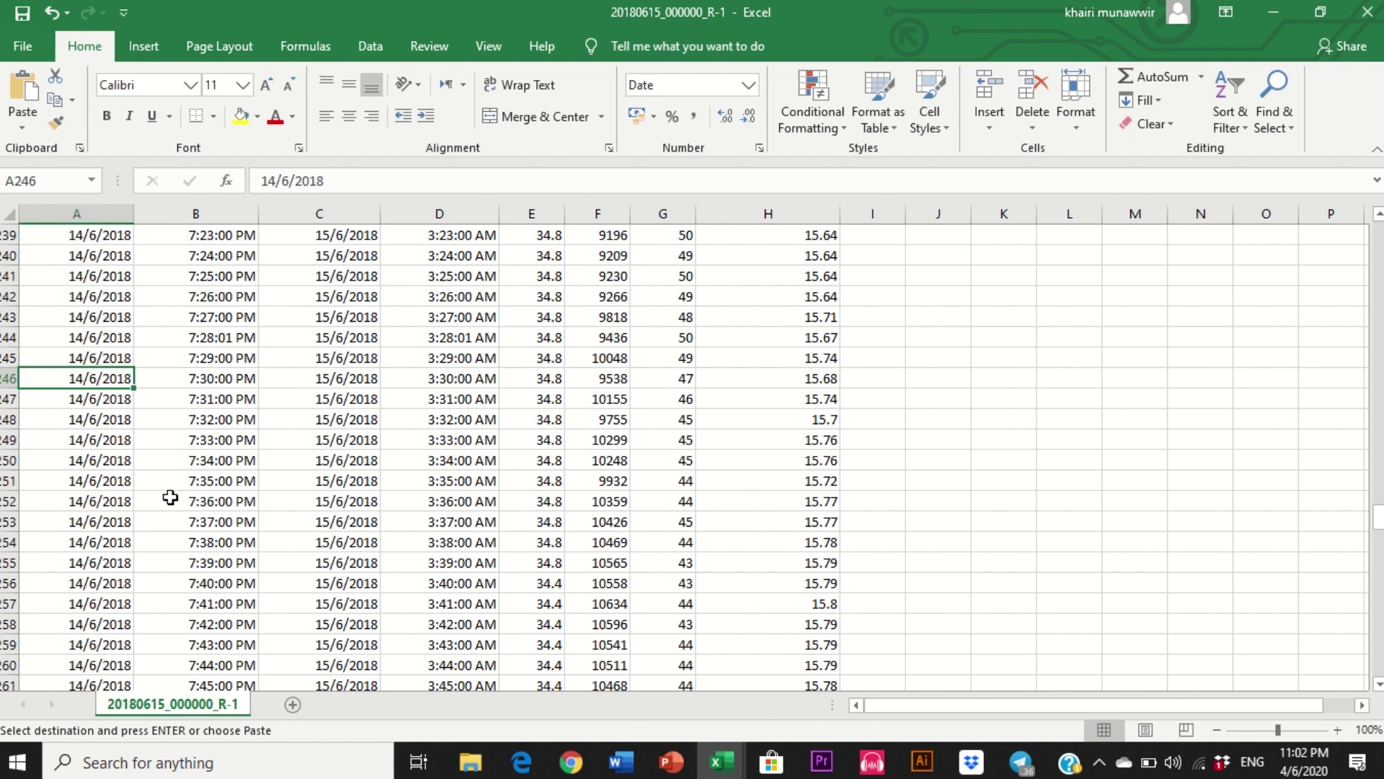
{"action": "left_click", "coordinate": [224, 390]}
{"action": "left_click", "coordinate": [130, 381]}
{"action": "left_click_drag", "start_coordinate": [97, 385], "coordinate": [94, 694]}
{"action": "left_click_drag", "start_coordinate": [100, 646], "coordinate": [100, 646]}
{"action": "right_click", "coordinate": [101, 646]}
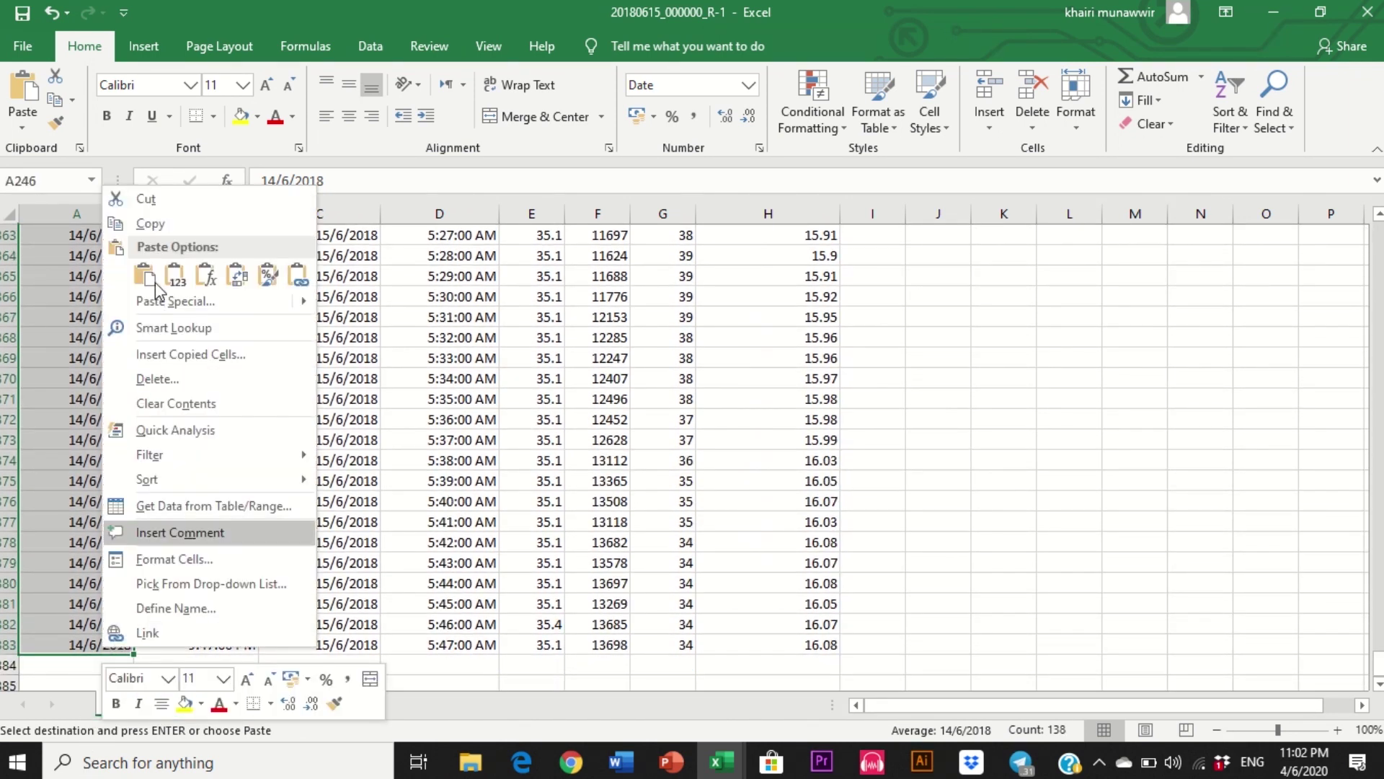
{"action": "left_click", "coordinate": [159, 224]}
{"action": "scroll", "coordinate": [331, 457], "scroll_direction": "up", "scroll_amount": 20}
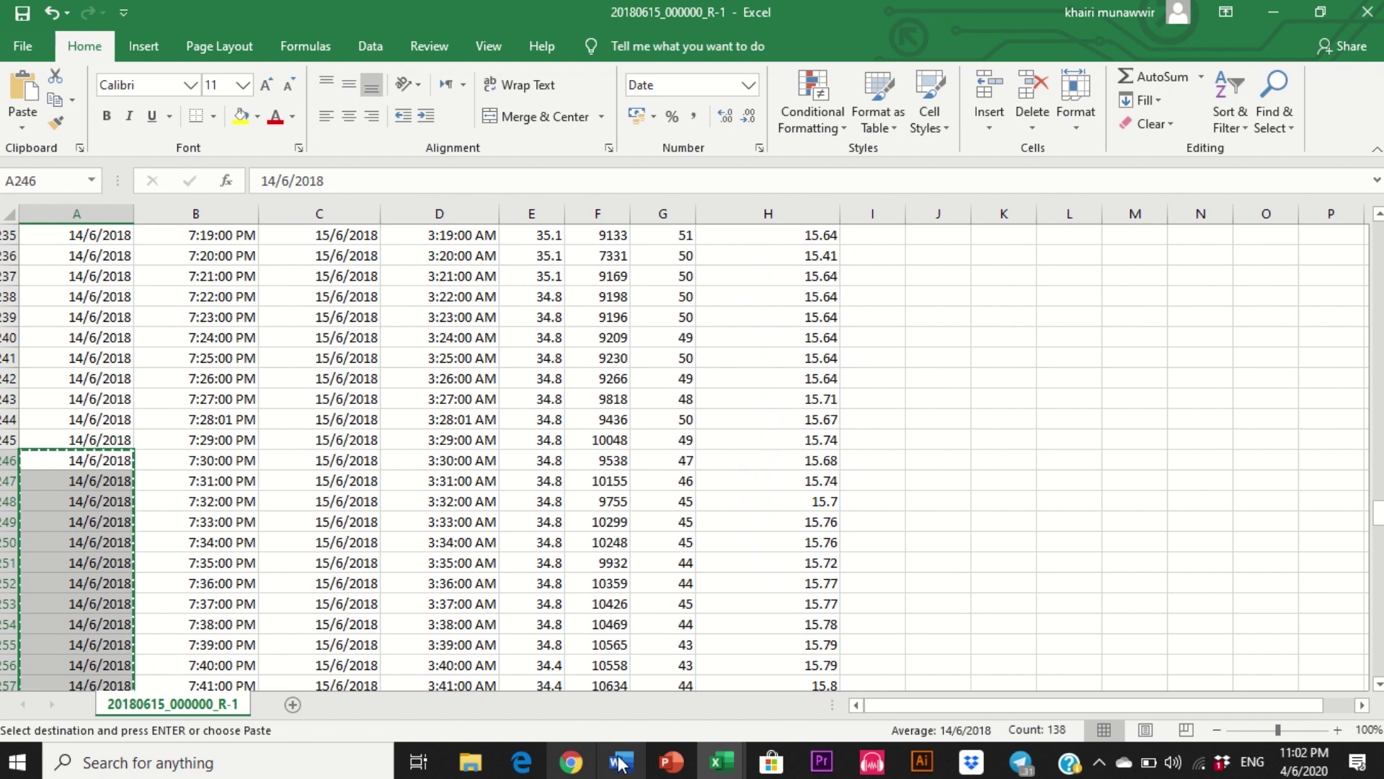
{"action": "left_click", "coordinate": [571, 762]}
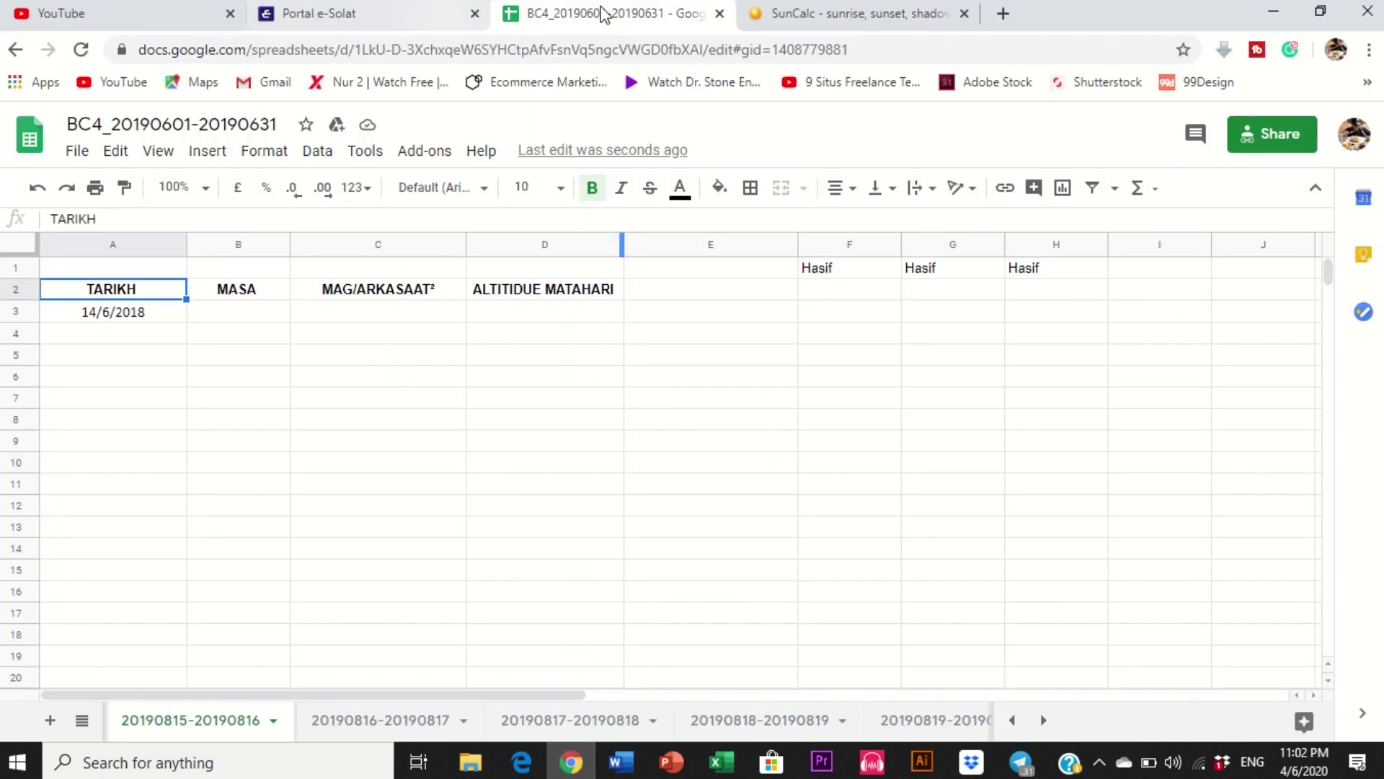
{"action": "left_click", "coordinate": [121, 317]}
{"action": "right_click", "coordinate": [121, 317]}
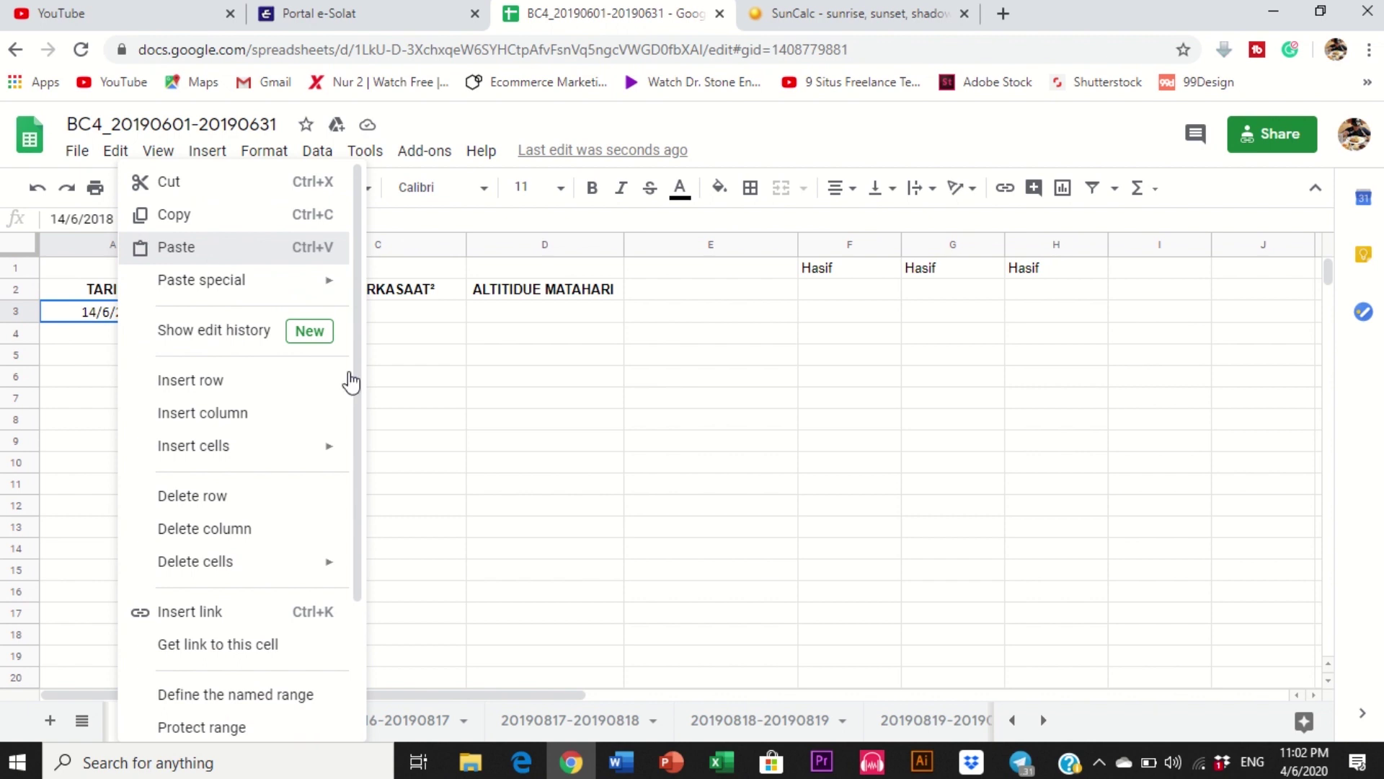
{"action": "key", "text": "ctrl+v"}
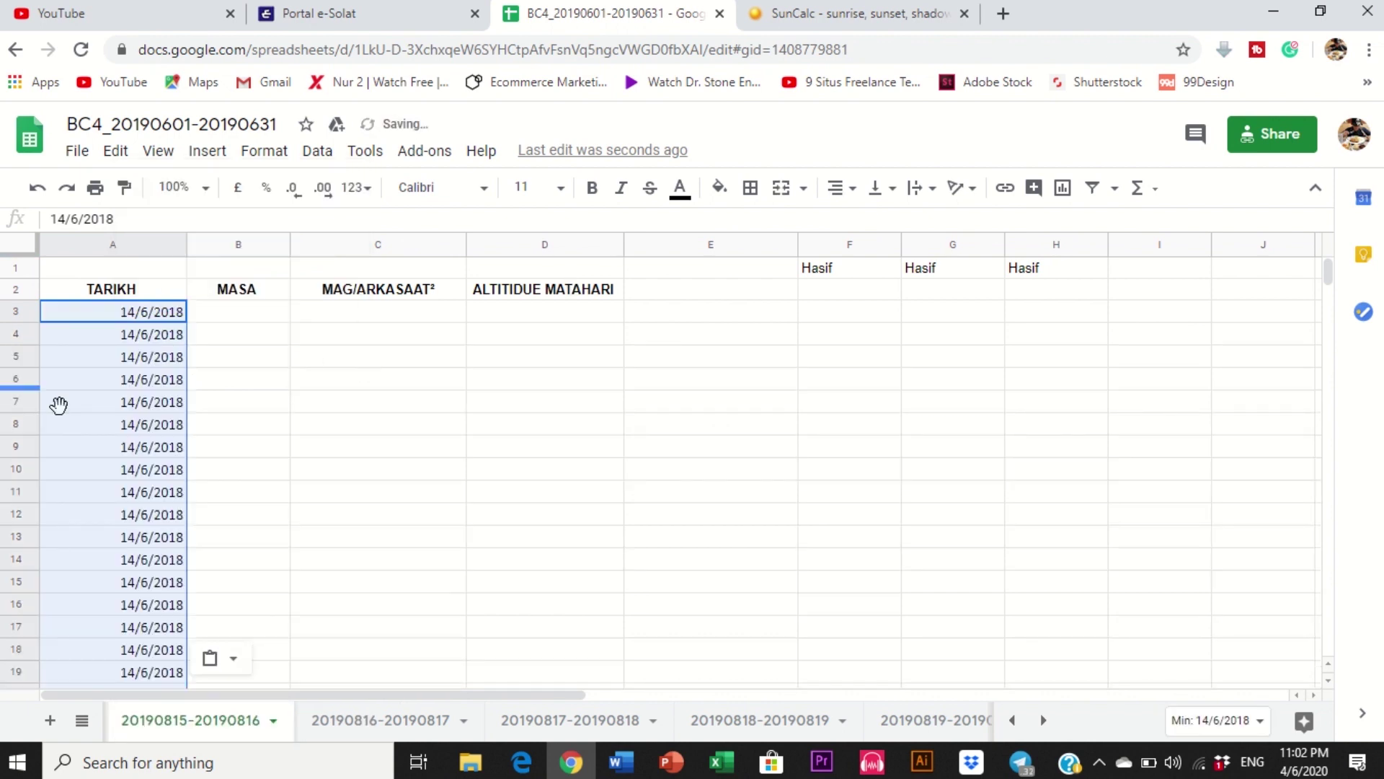
Step: Center the pasted dates in the TARIKH column horizontally
{"action": "left_click", "coordinate": [840, 187]}
{"action": "left_click", "coordinate": [859, 223]}
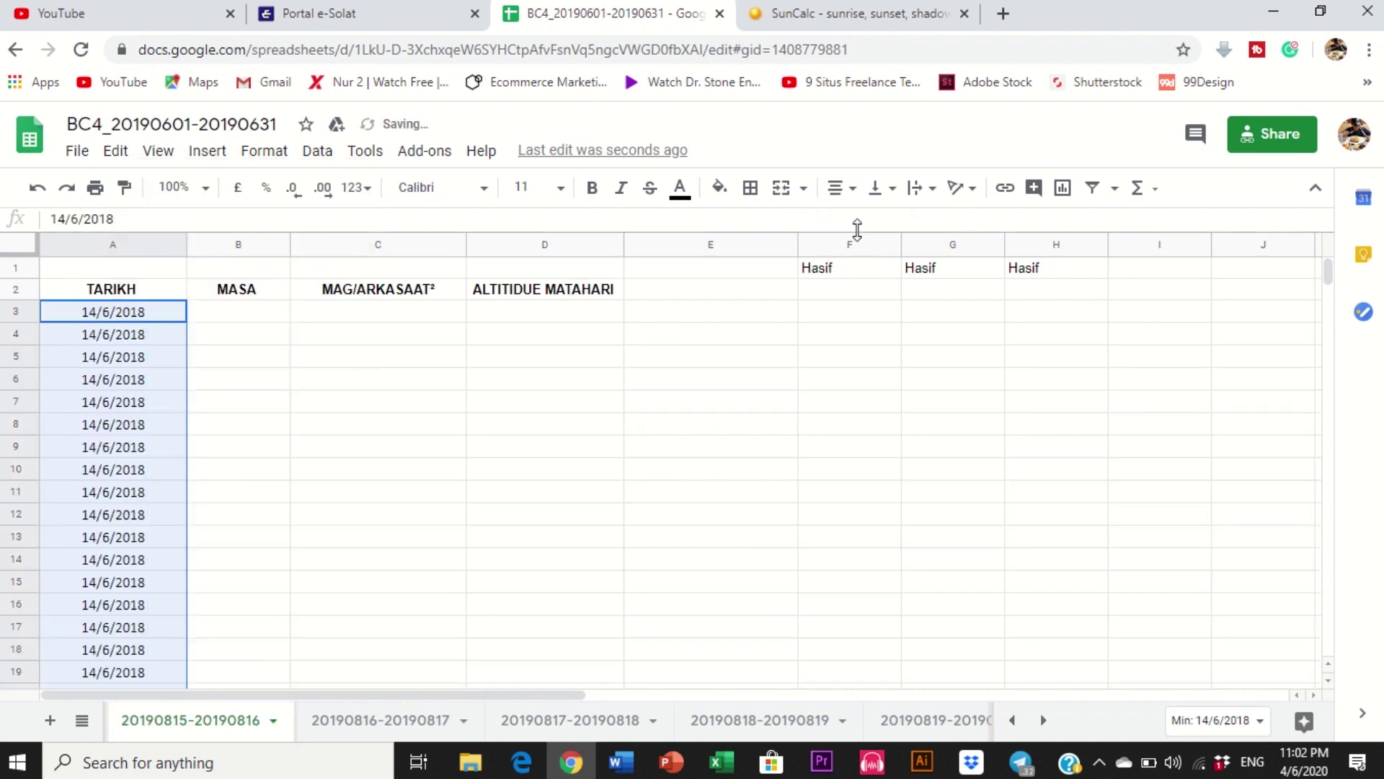
{"action": "left_click", "coordinate": [338, 423]}
Step: Copy the times in column B of the Excel workbook from B246 to the end and paste them under MASA from B3 in Chrome
{"action": "left_click", "coordinate": [239, 320]}
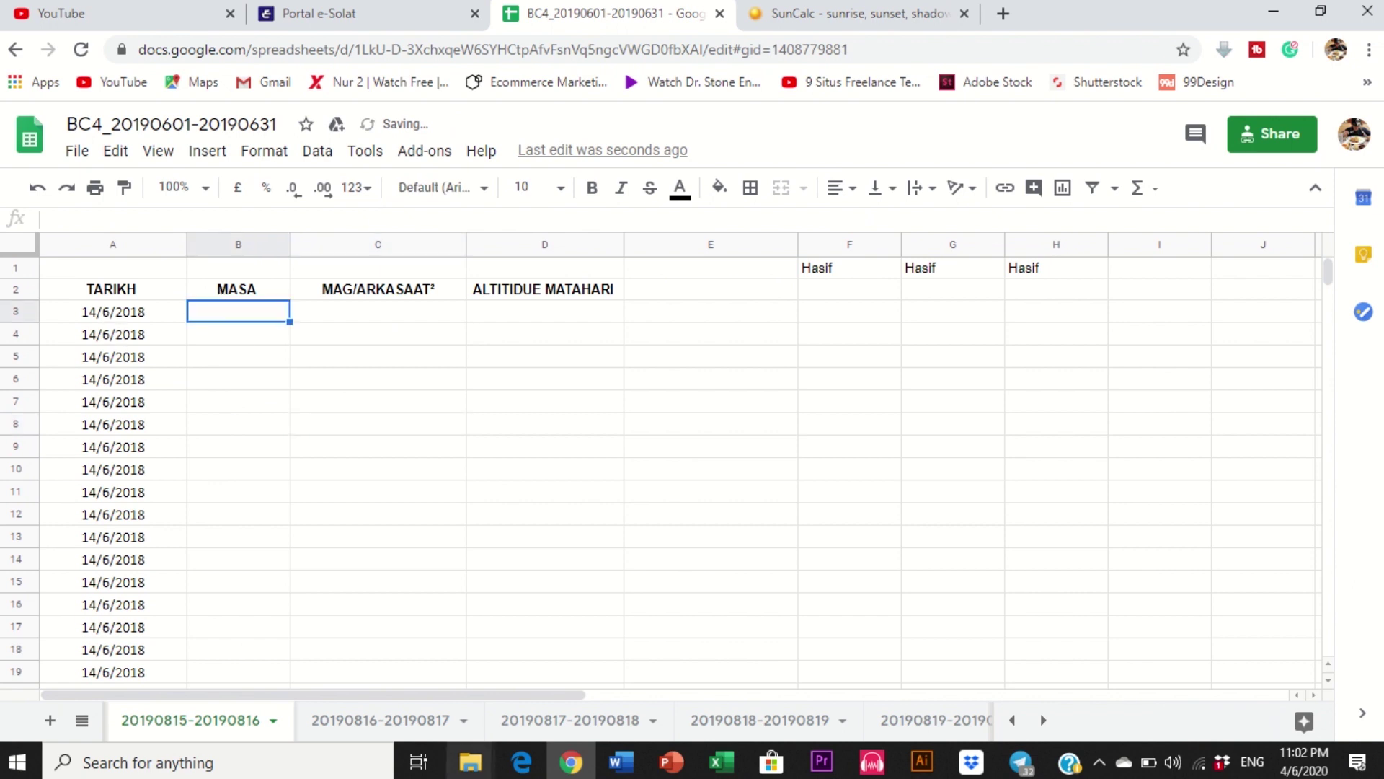
{"action": "mouse_move", "coordinate": [721, 762]}
{"action": "left_click", "coordinate": [779, 714]}
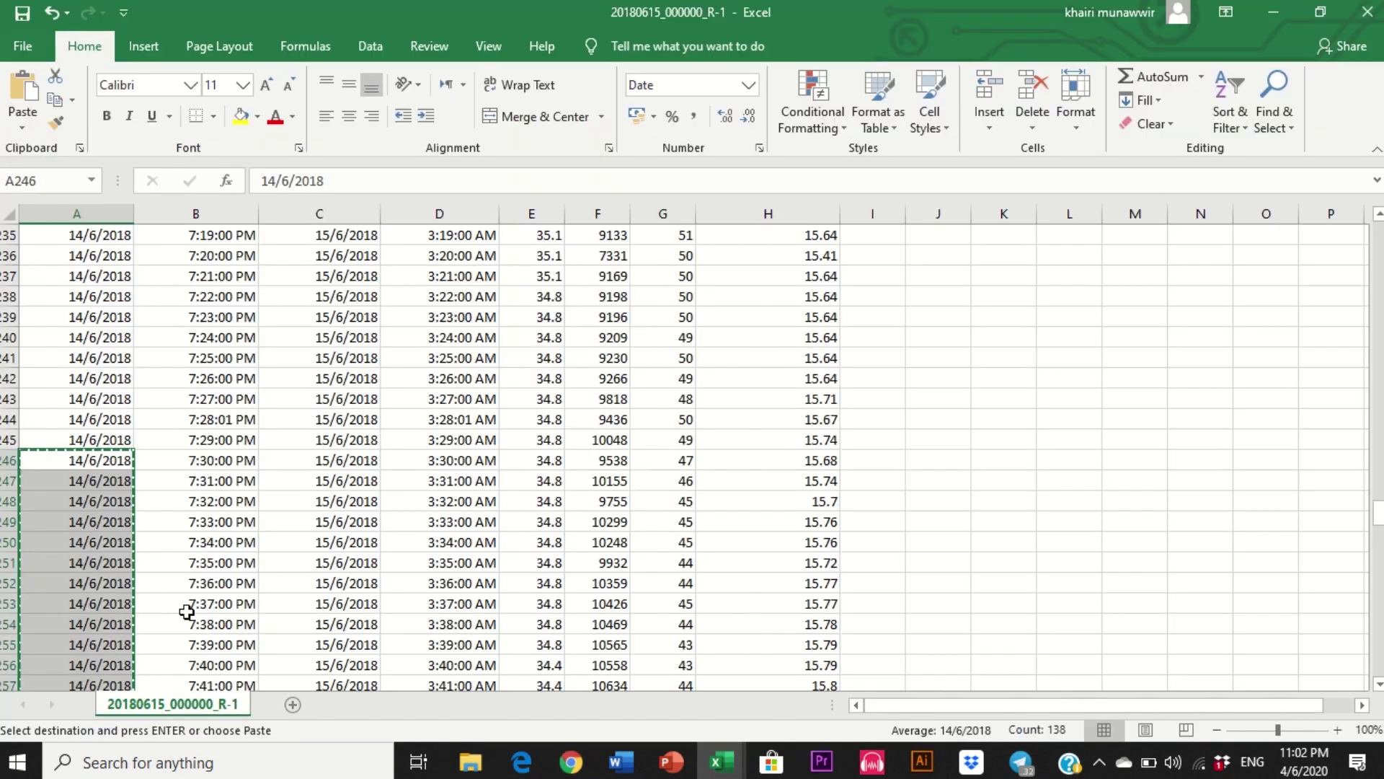
{"action": "left_click", "coordinate": [167, 462]}
{"action": "left_click_drag", "start_coordinate": [167, 462], "coordinate": [198, 652]}
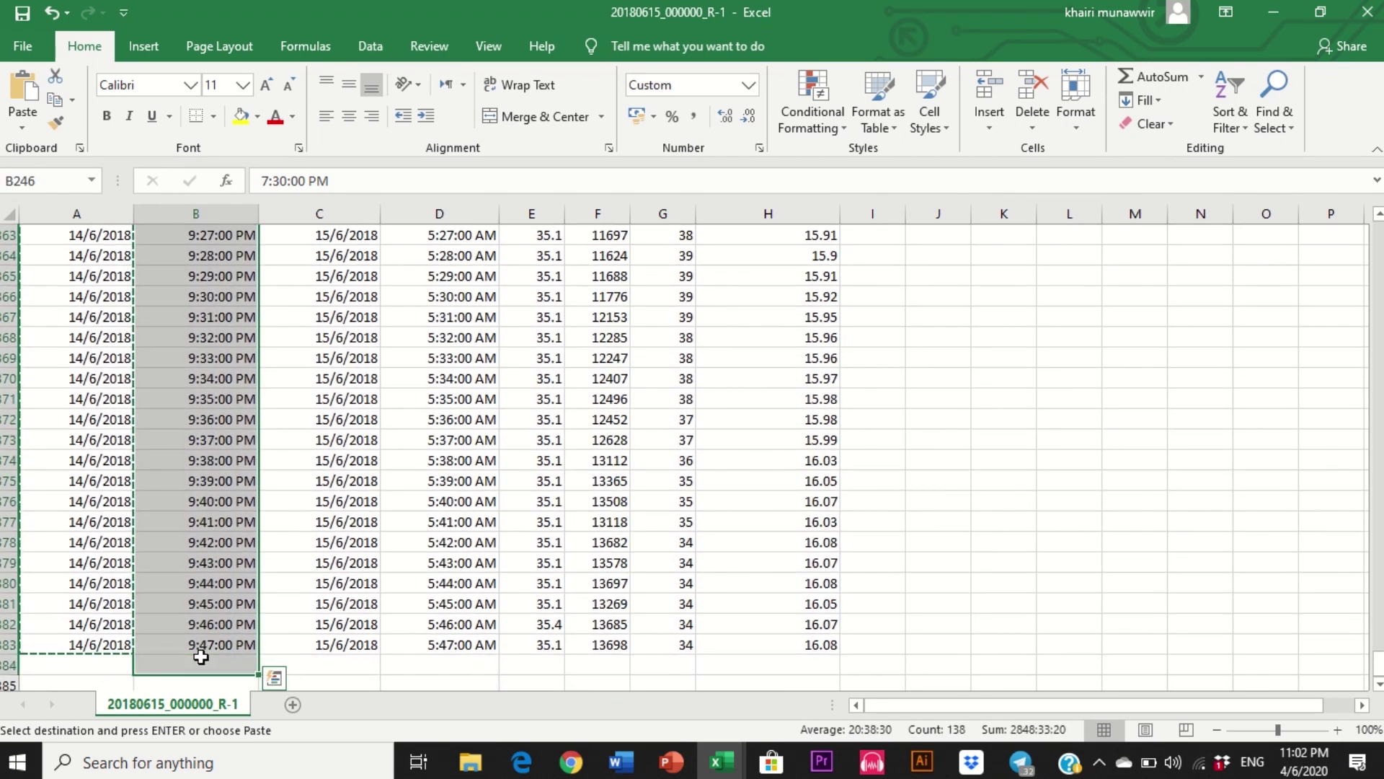
{"action": "right_click", "coordinate": [203, 653]}
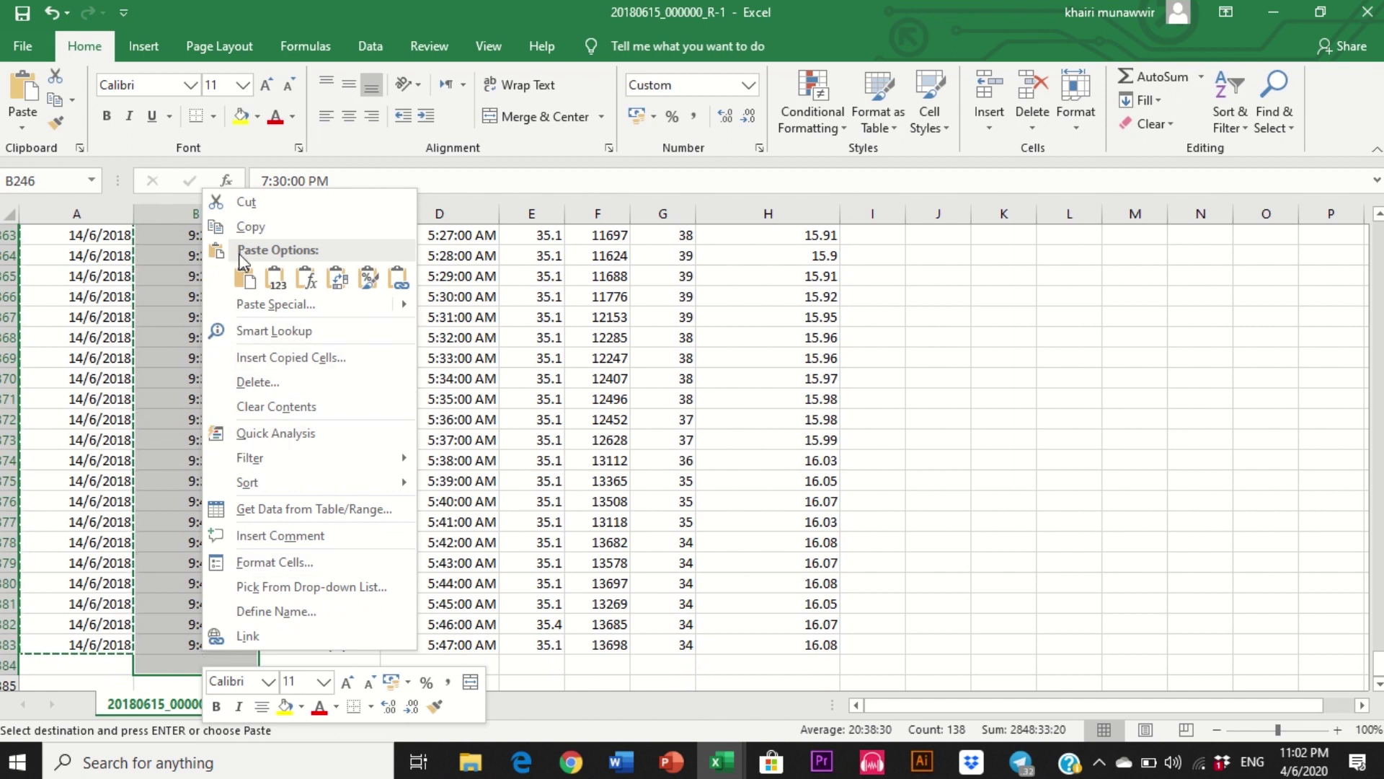
{"action": "left_click", "coordinate": [251, 226]}
{"action": "scroll", "coordinate": [433, 505], "scroll_direction": "up", "scroll_amount": 20}
{"action": "left_click", "coordinate": [586, 763]}
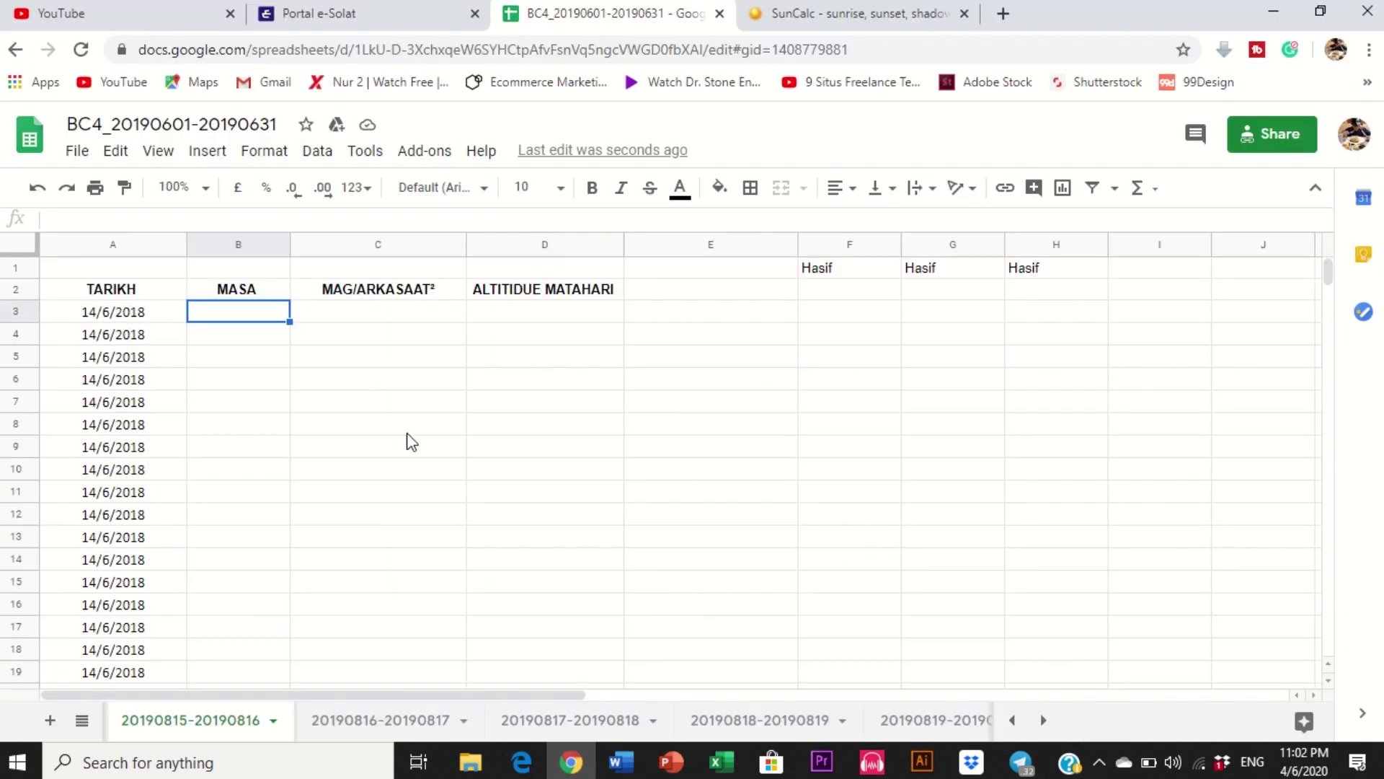
{"action": "right_click", "coordinate": [249, 317]}
{"action": "left_click", "coordinate": [306, 254]}
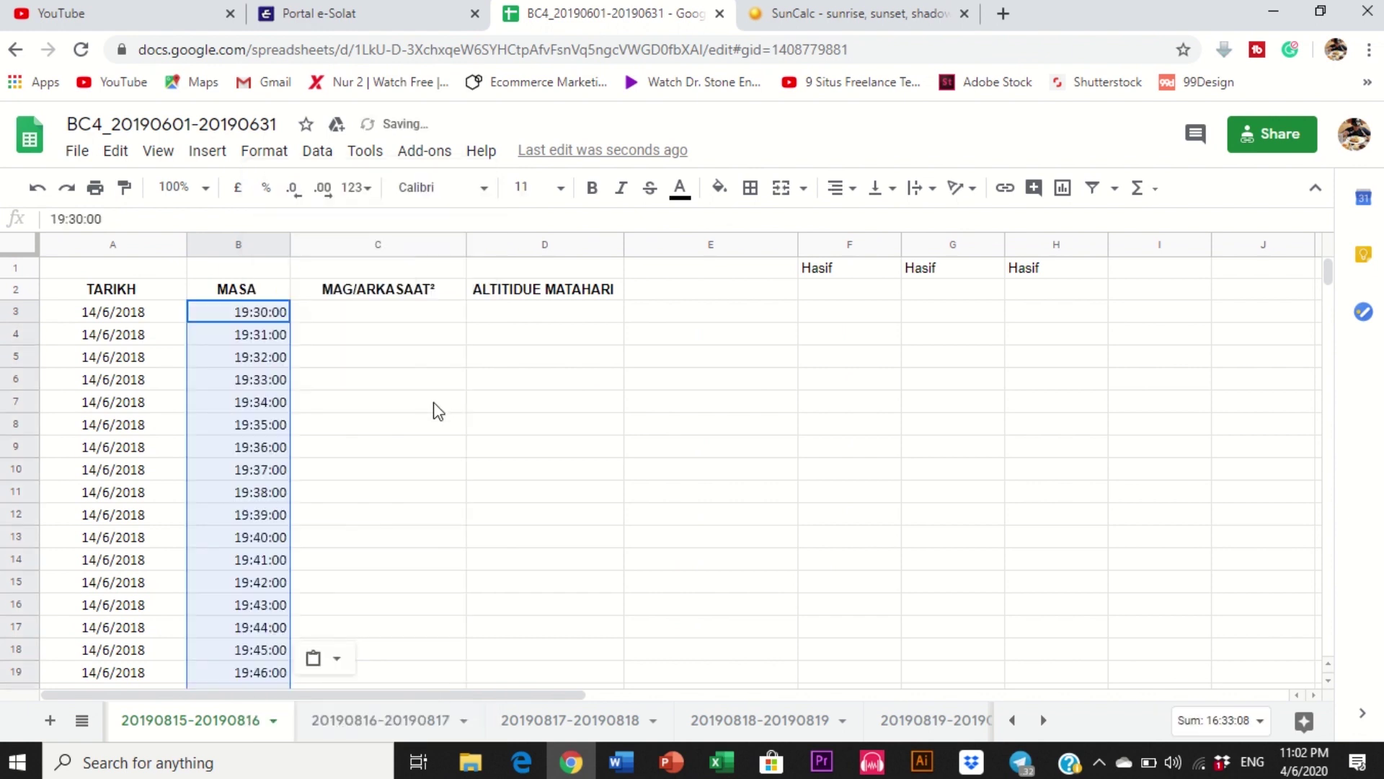
{"action": "left_click", "coordinate": [417, 385]}
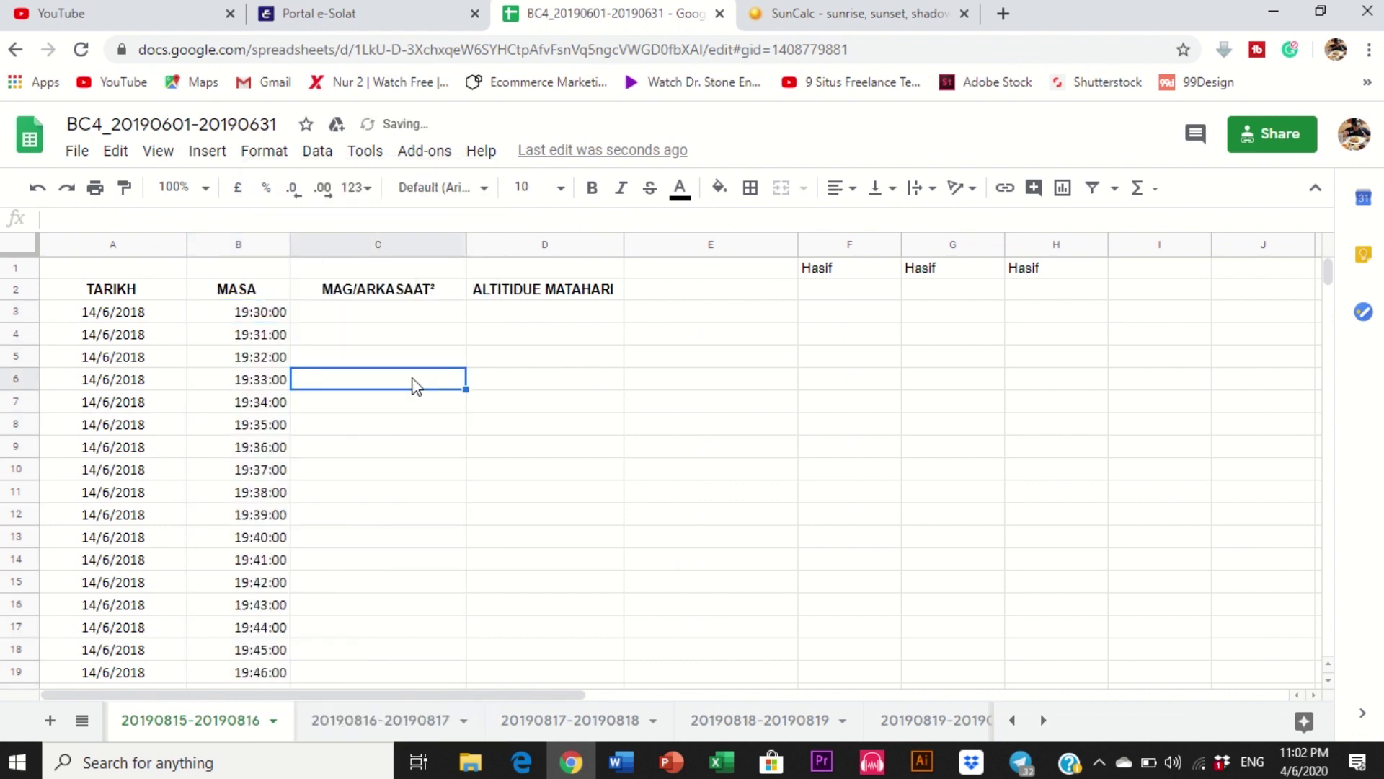
Step: Copy the magnitude values in H246:H383 of the Excel workbook and paste them under MAG/ARKASAAT² from C3 in Chrome
{"action": "left_click", "coordinate": [263, 315]}
{"action": "left_click", "coordinate": [399, 312]}
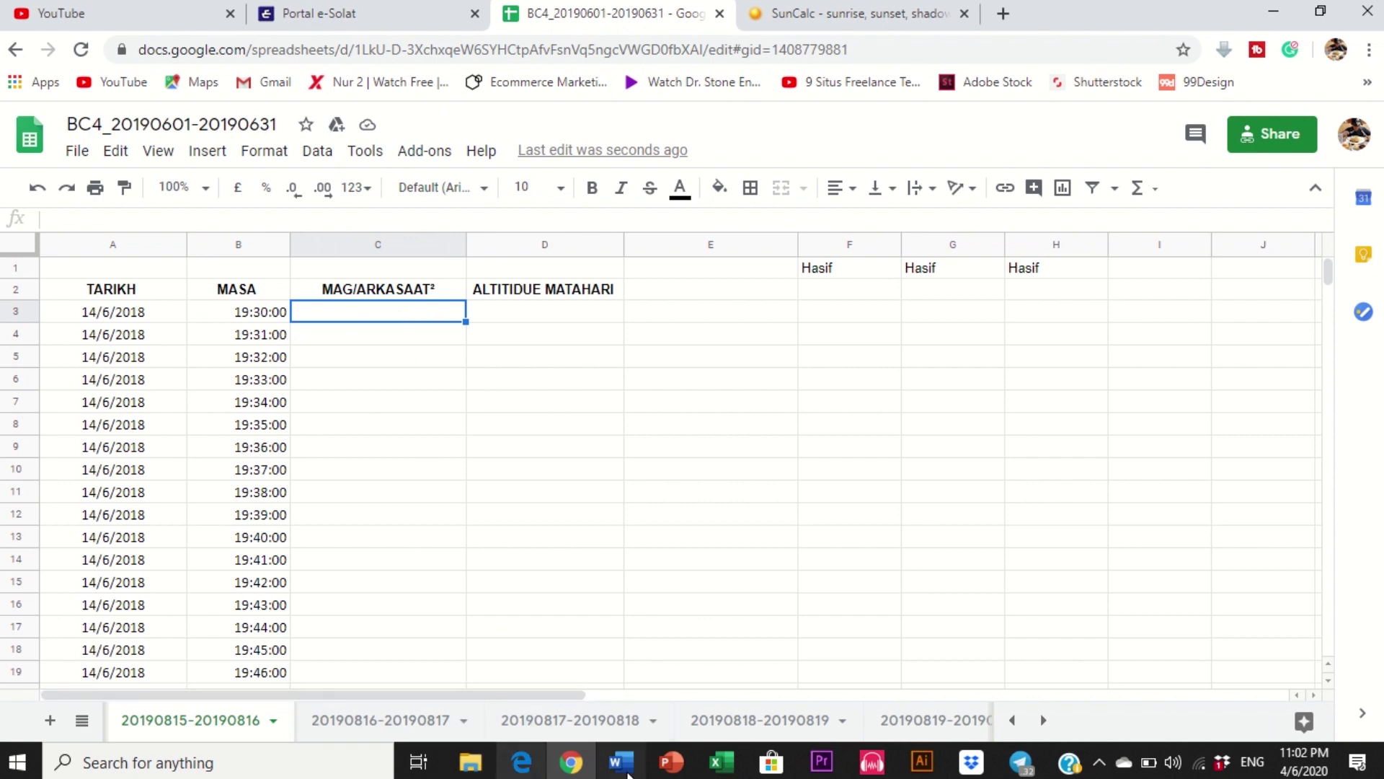
{"action": "left_click", "coordinate": [710, 768]}
{"action": "left_click", "coordinate": [829, 689]}
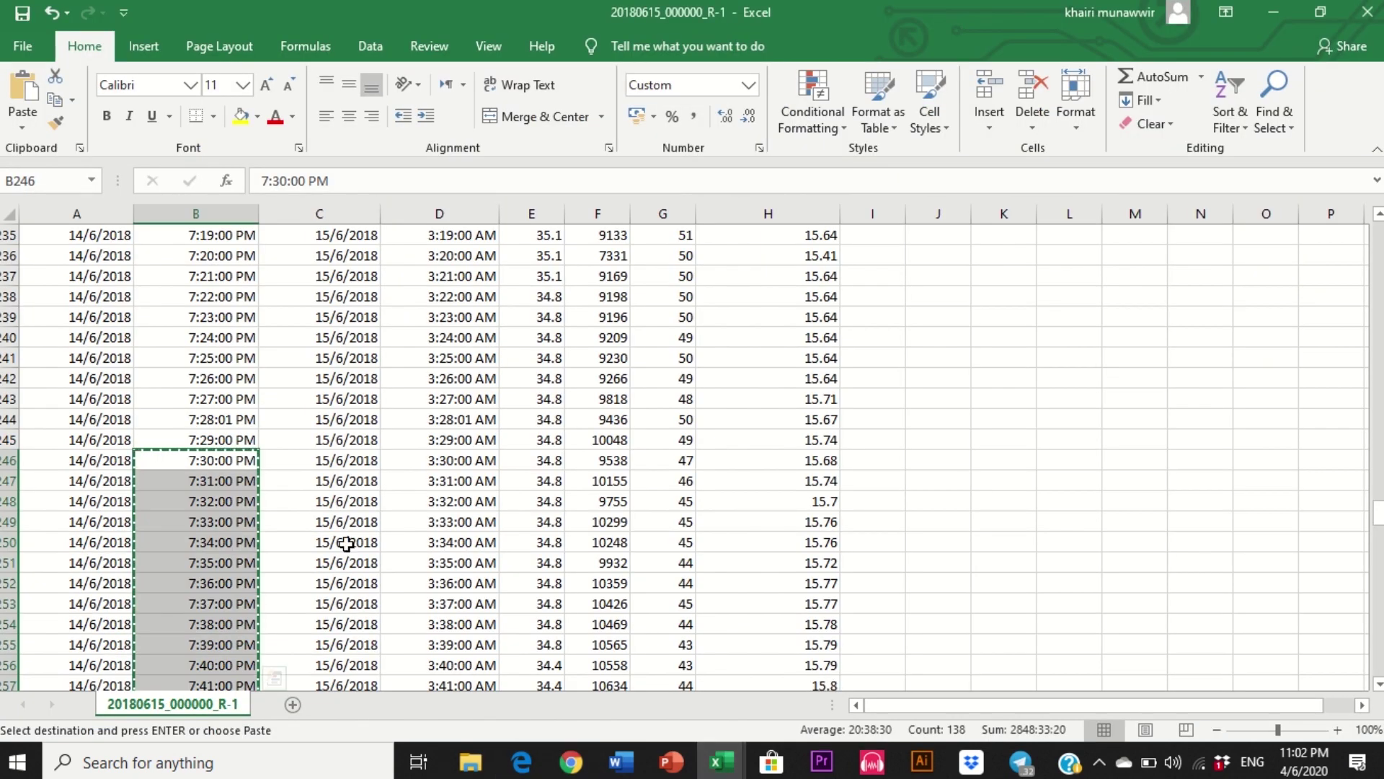
{"action": "left_click", "coordinate": [100, 465]}
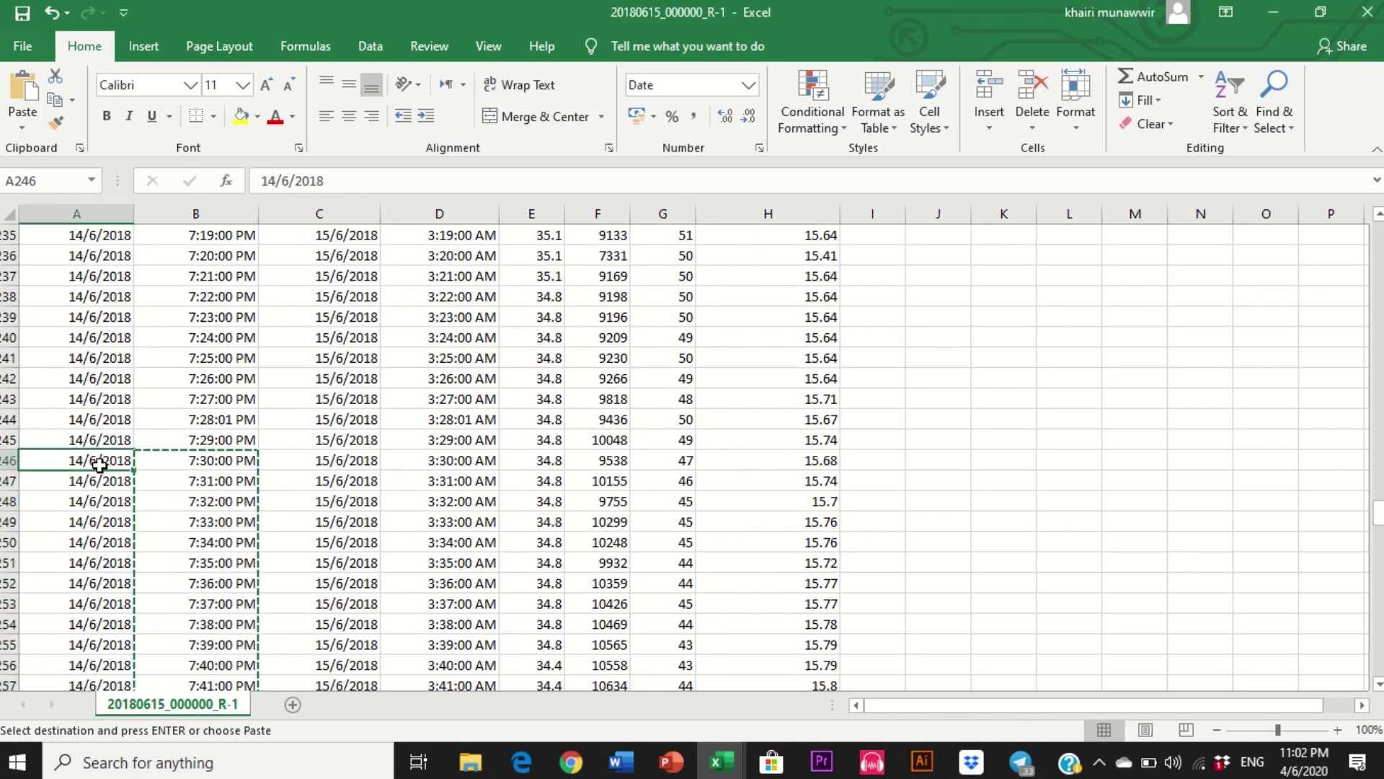
{"action": "left_click", "coordinate": [167, 460]}
{"action": "left_click_drag", "start_coordinate": [785, 463], "coordinate": [829, 640]}
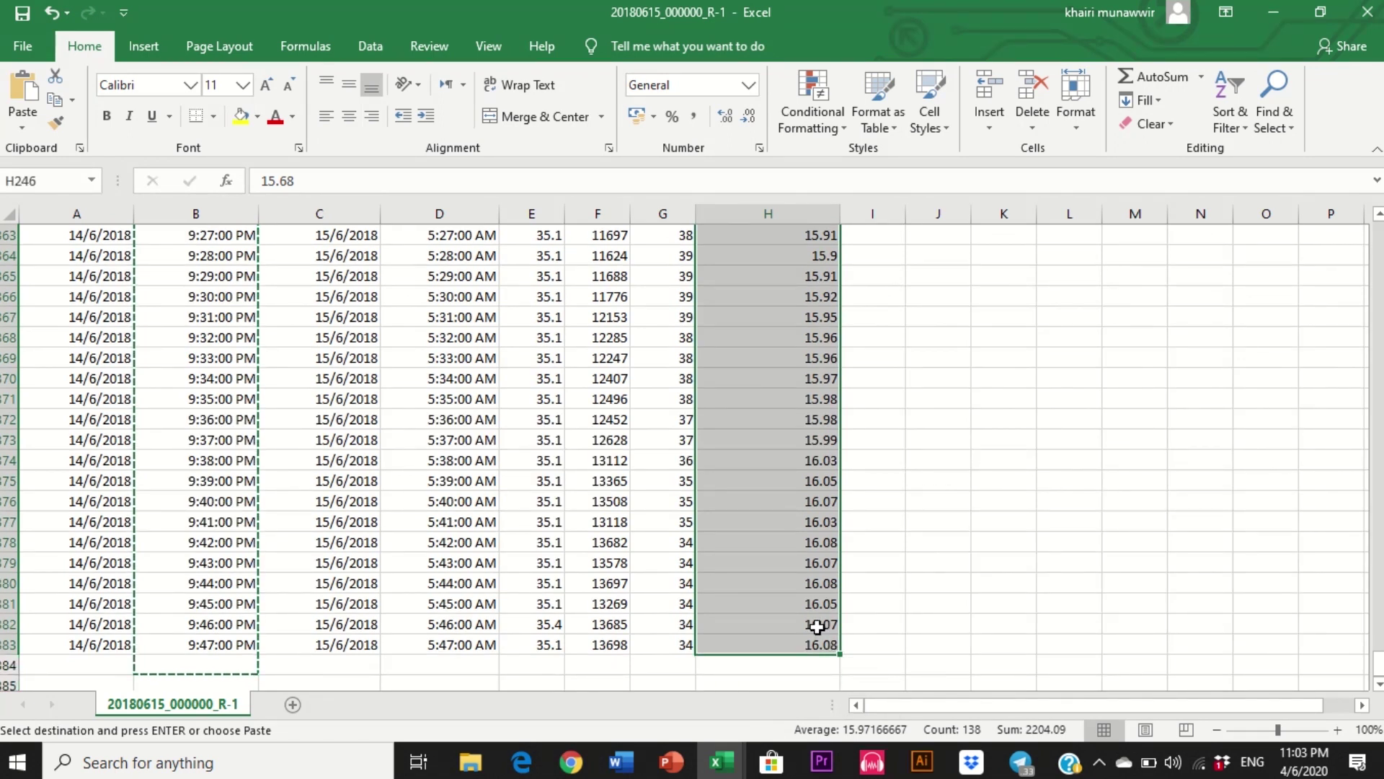
{"action": "right_click", "coordinate": [816, 628]}
{"action": "left_click", "coordinate": [865, 204]}
{"action": "scroll", "coordinate": [856, 217], "scroll_direction": "up", "scroll_amount": 20}
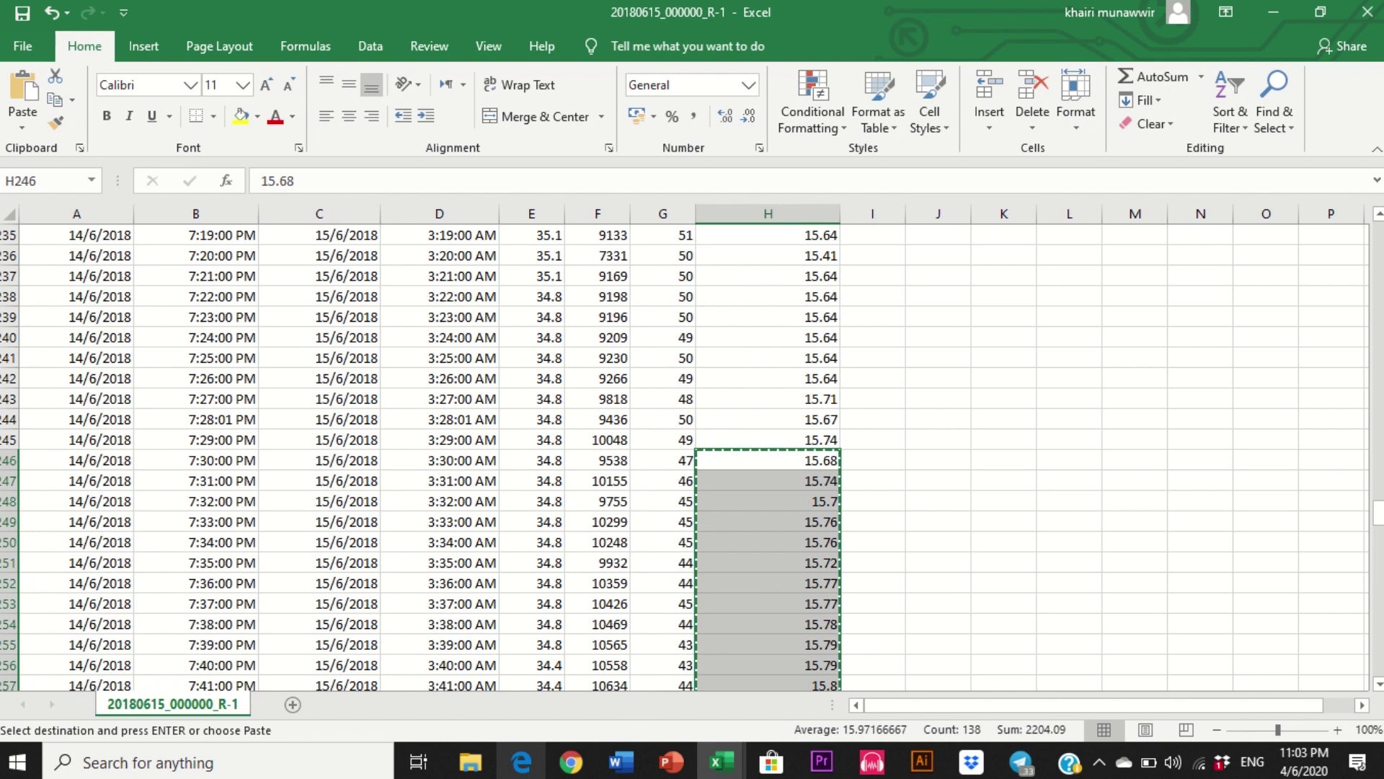
{"action": "left_click", "coordinate": [570, 762]}
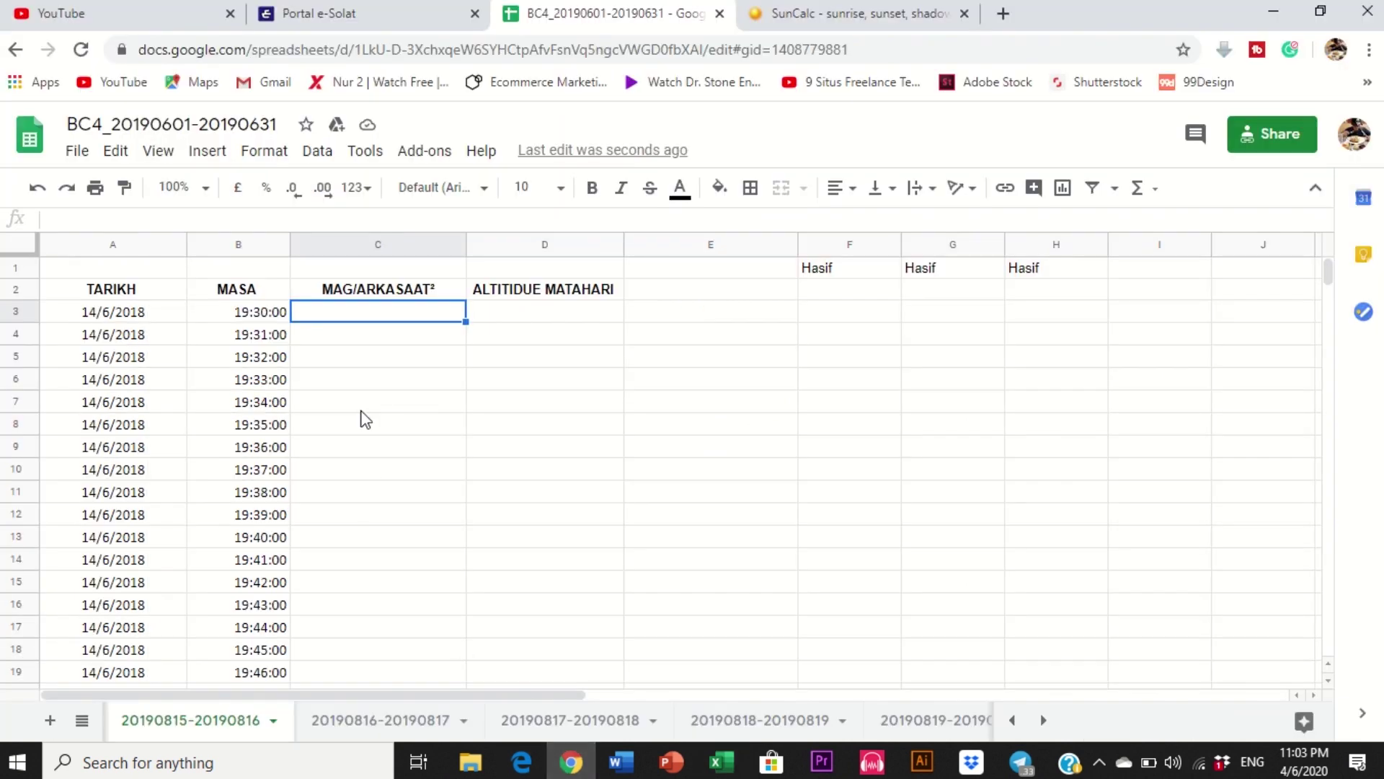
{"action": "right_click", "coordinate": [347, 322]}
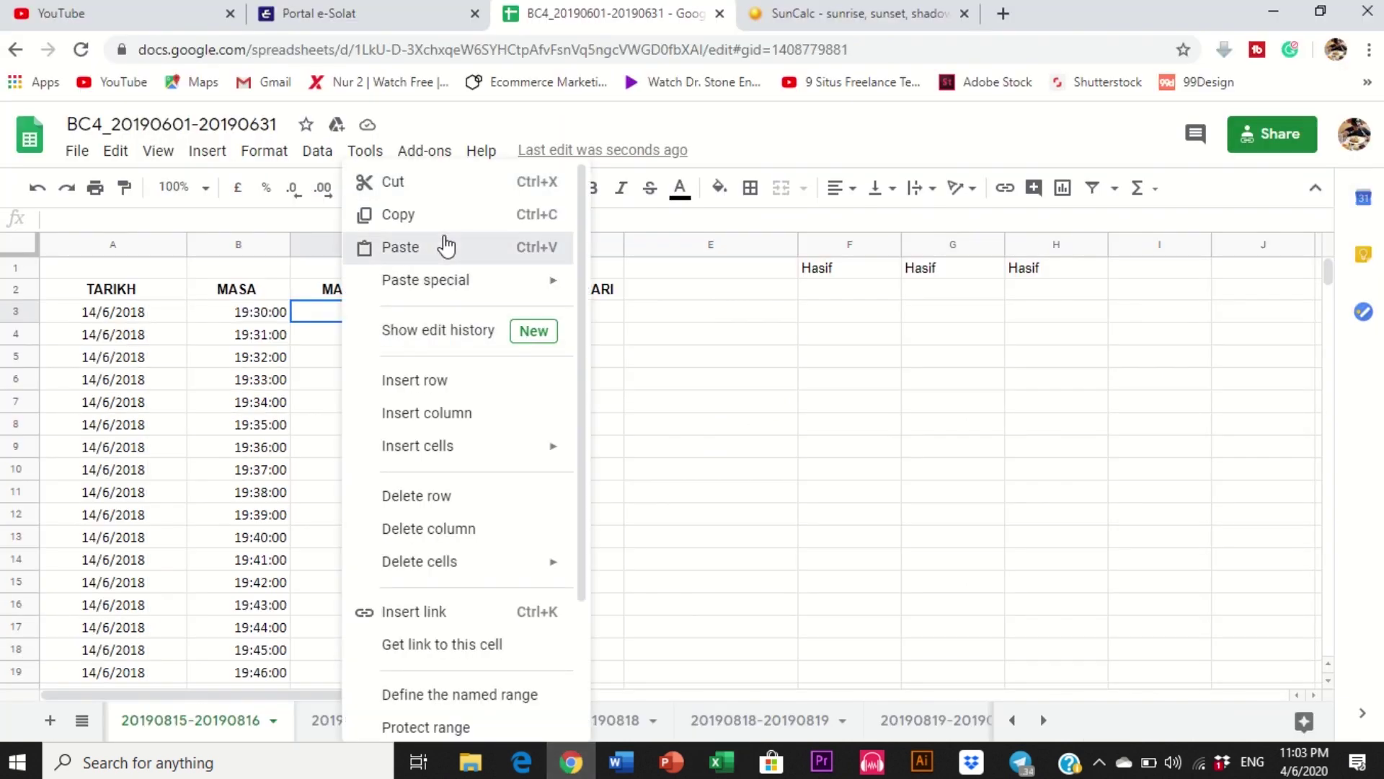
{"action": "key", "text": "ctrl+v"}
Step: Center the pasted magnitude values in column C horizontally
{"action": "left_click", "coordinate": [840, 191]}
{"action": "left_click", "coordinate": [864, 222]}
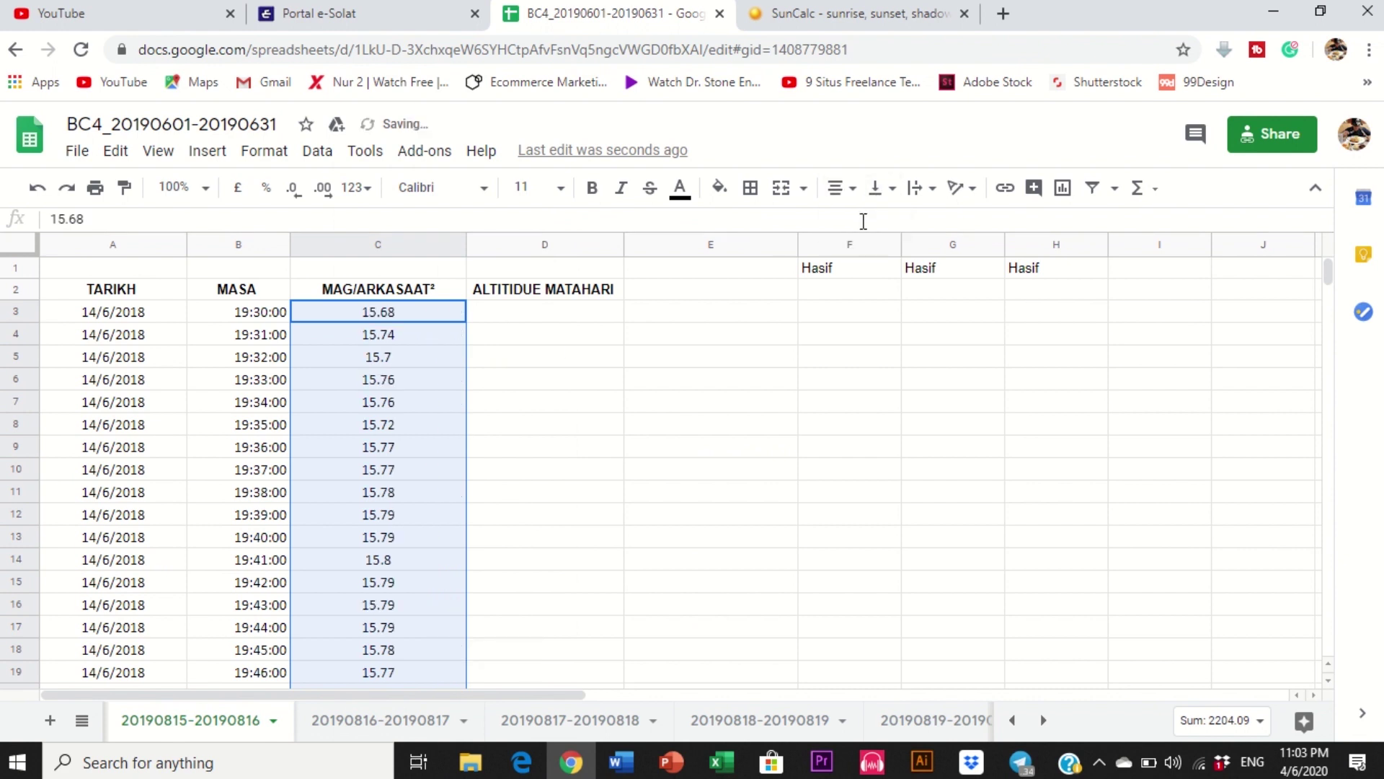
{"action": "left_click", "coordinate": [517, 395]}
Step: Check the first pasted rows of the date, time and magnitude columns against their headers
{"action": "left_click", "coordinate": [433, 290]}
{"action": "left_click", "coordinate": [431, 313]}
{"action": "left_click", "coordinate": [429, 336]}
{"action": "left_click", "coordinate": [431, 357]}
{"action": "left_click", "coordinate": [434, 381]}
{"action": "left_click", "coordinate": [419, 413]}
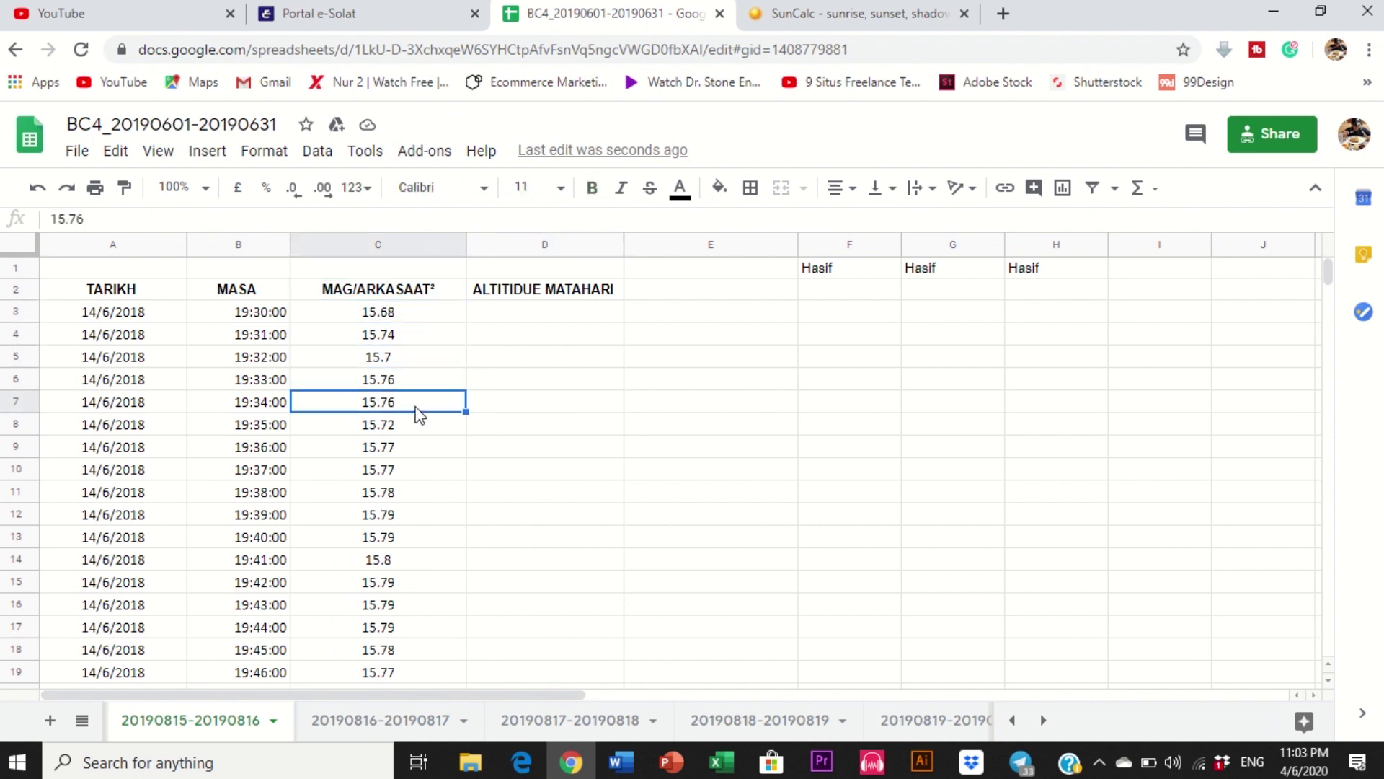
{"action": "scroll", "coordinate": [497, 451], "scroll_direction": "down", "scroll_amount": 1}
{"action": "scroll", "coordinate": [490, 453], "scroll_direction": "up", "scroll_amount": 1}
{"action": "left_click", "coordinate": [282, 317]}
{"action": "left_click", "coordinate": [123, 320]}
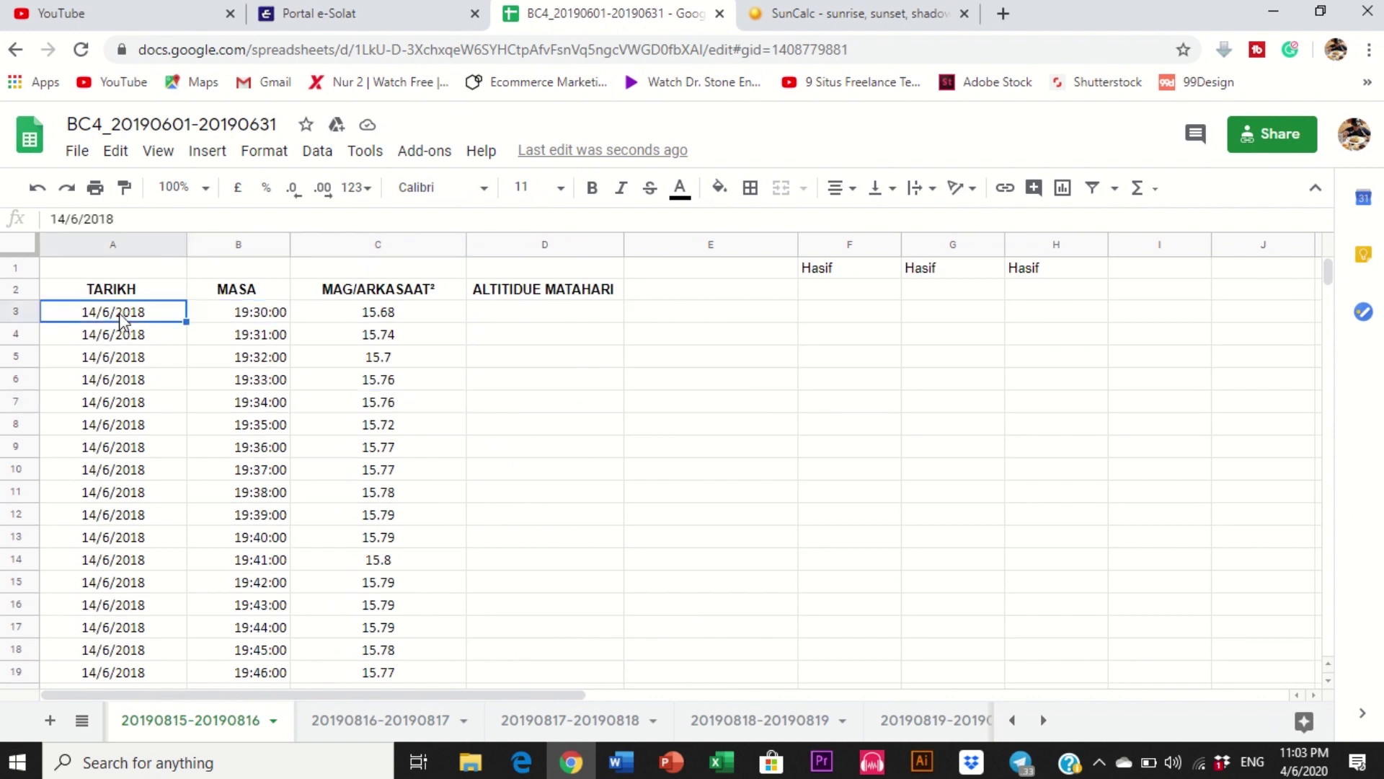
{"action": "left_click", "coordinate": [244, 311]}
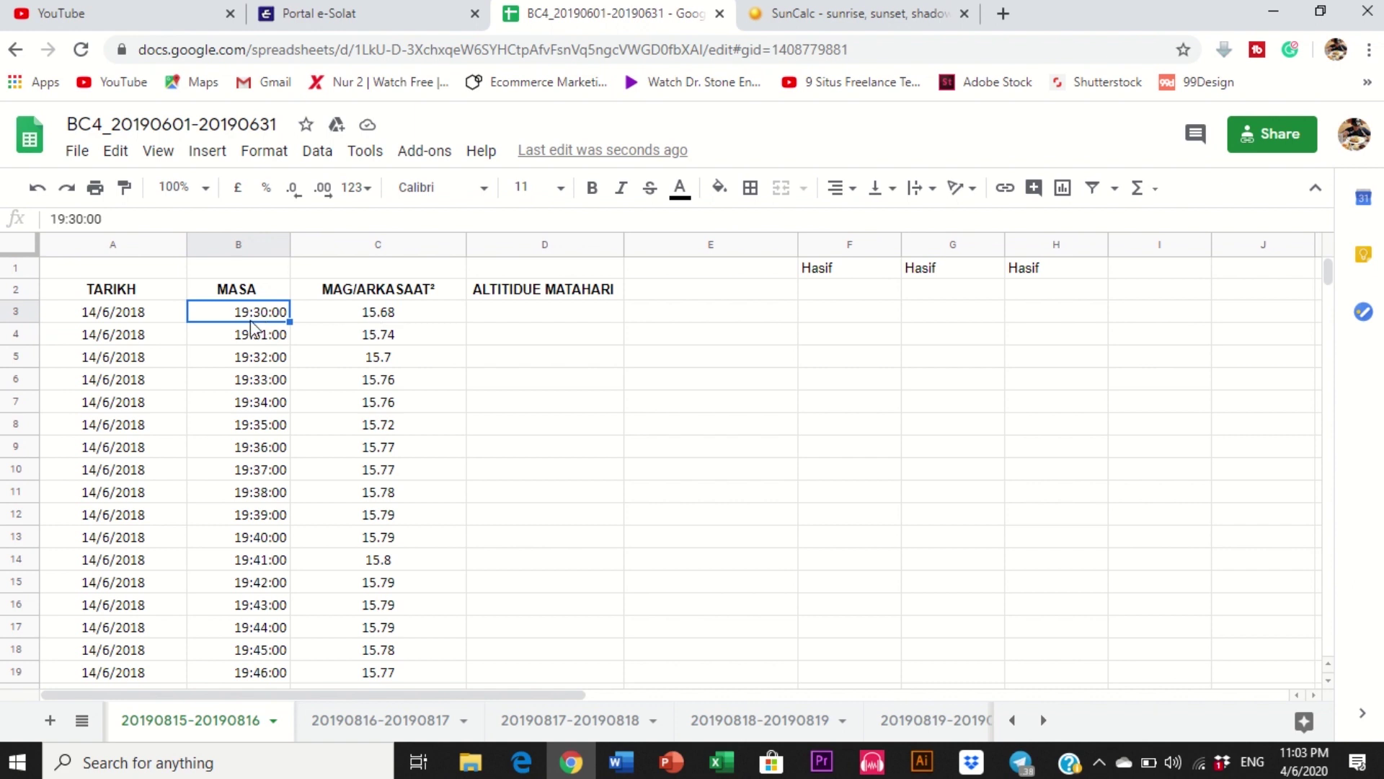
{"action": "left_click", "coordinate": [381, 317]}
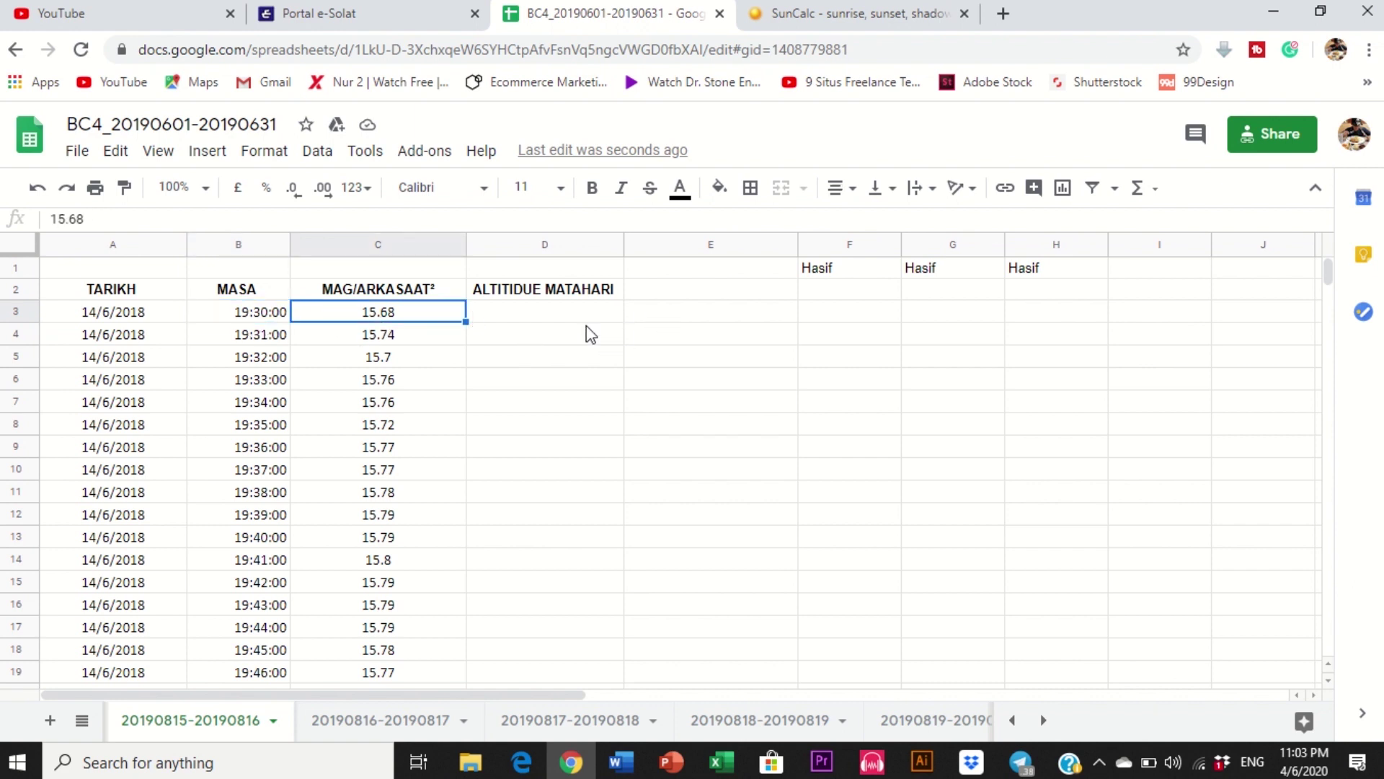
{"action": "scroll", "coordinate": [695, 382], "scroll_direction": "down", "scroll_amount": 10}
{"action": "scroll", "coordinate": [502, 374], "scroll_direction": "up", "scroll_amount": 9}
{"action": "scroll", "coordinate": [310, 382], "scroll_direction": "up", "scroll_amount": 1}
{"action": "scroll", "coordinate": [267, 404], "scroll_direction": "down", "scroll_amount": 16}
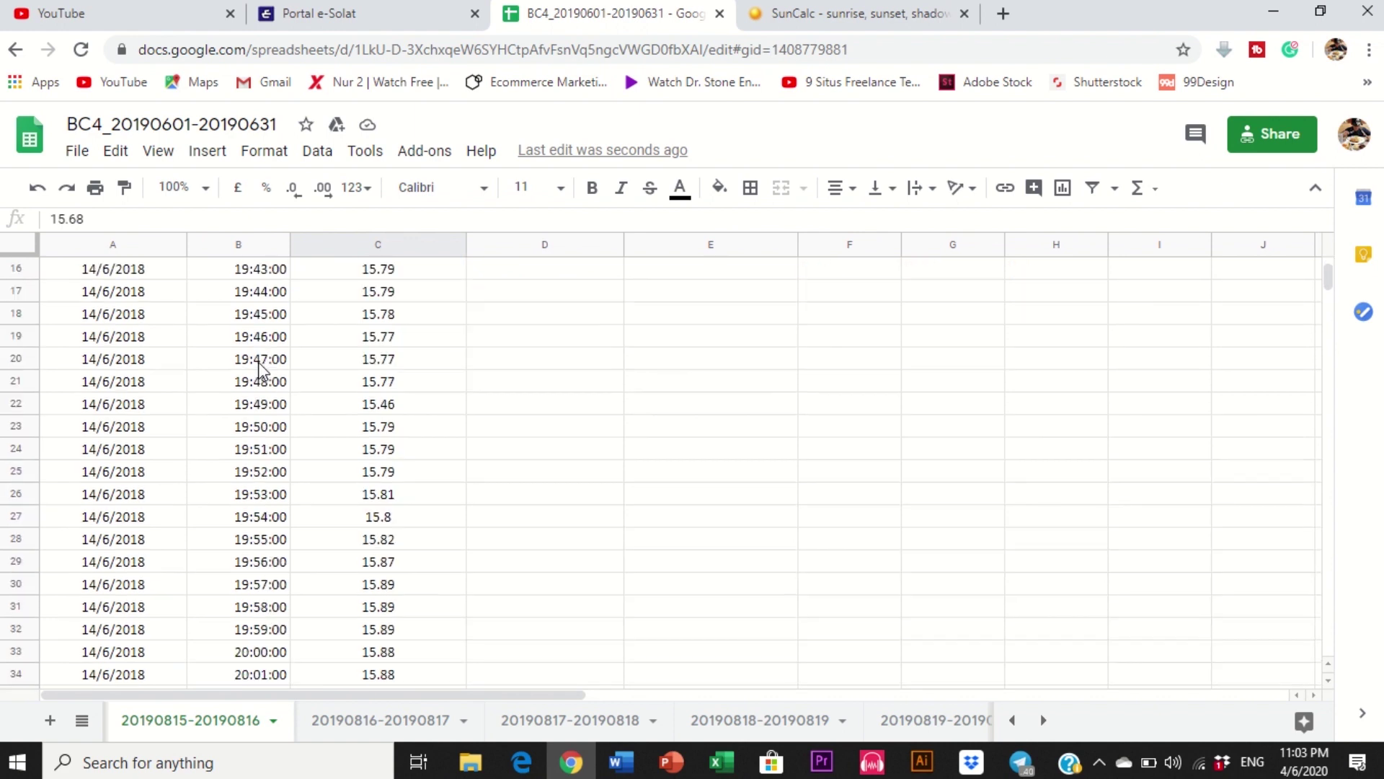
{"action": "scroll", "coordinate": [256, 299], "scroll_direction": "up", "scroll_amount": 3}
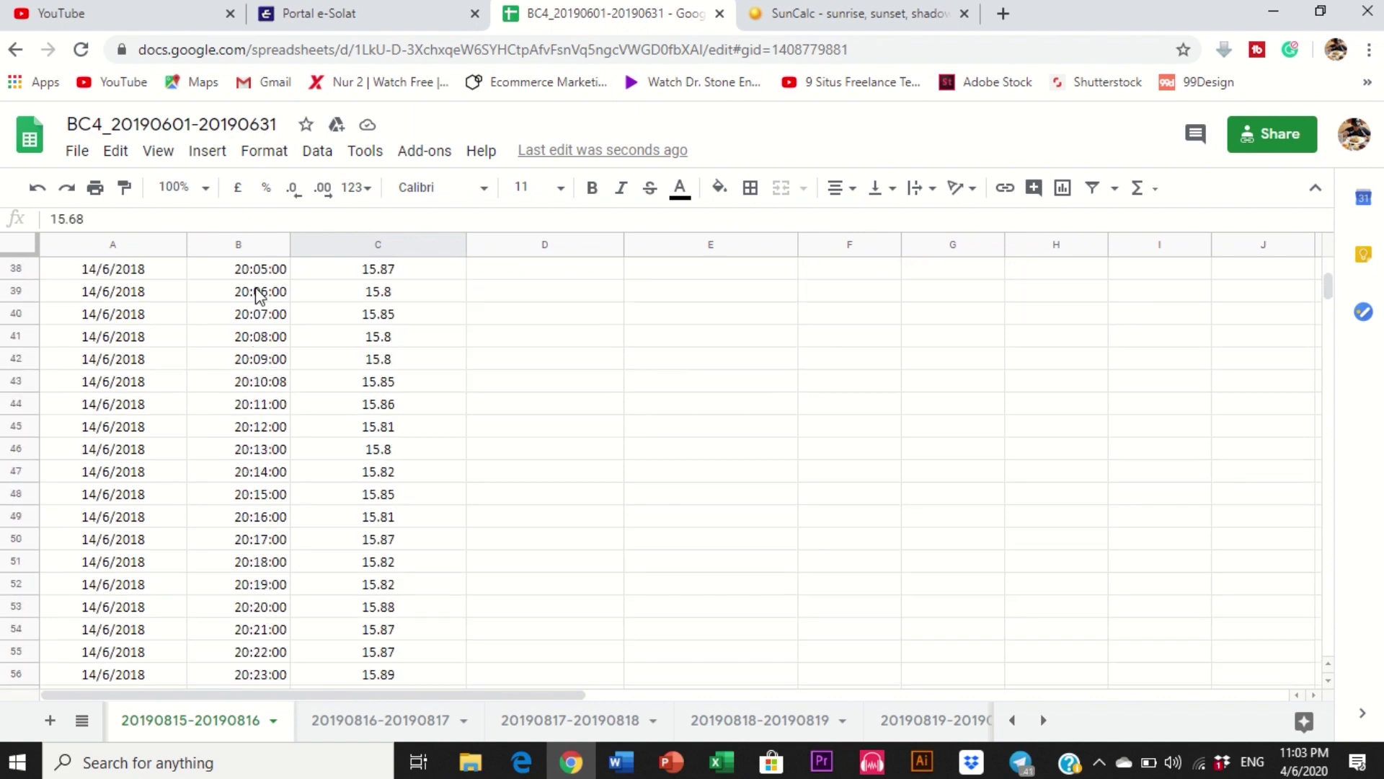
{"action": "scroll", "coordinate": [274, 331], "scroll_direction": "up", "scroll_amount": 2}
{"action": "left_click", "coordinate": [259, 272]}
{"action": "left_click_drag", "start_coordinate": [154, 272], "coordinate": [554, 273]}
{"action": "scroll", "coordinate": [306, 347], "scroll_direction": "up", "scroll_amount": 2}
{"action": "left_click", "coordinate": [409, 387]}
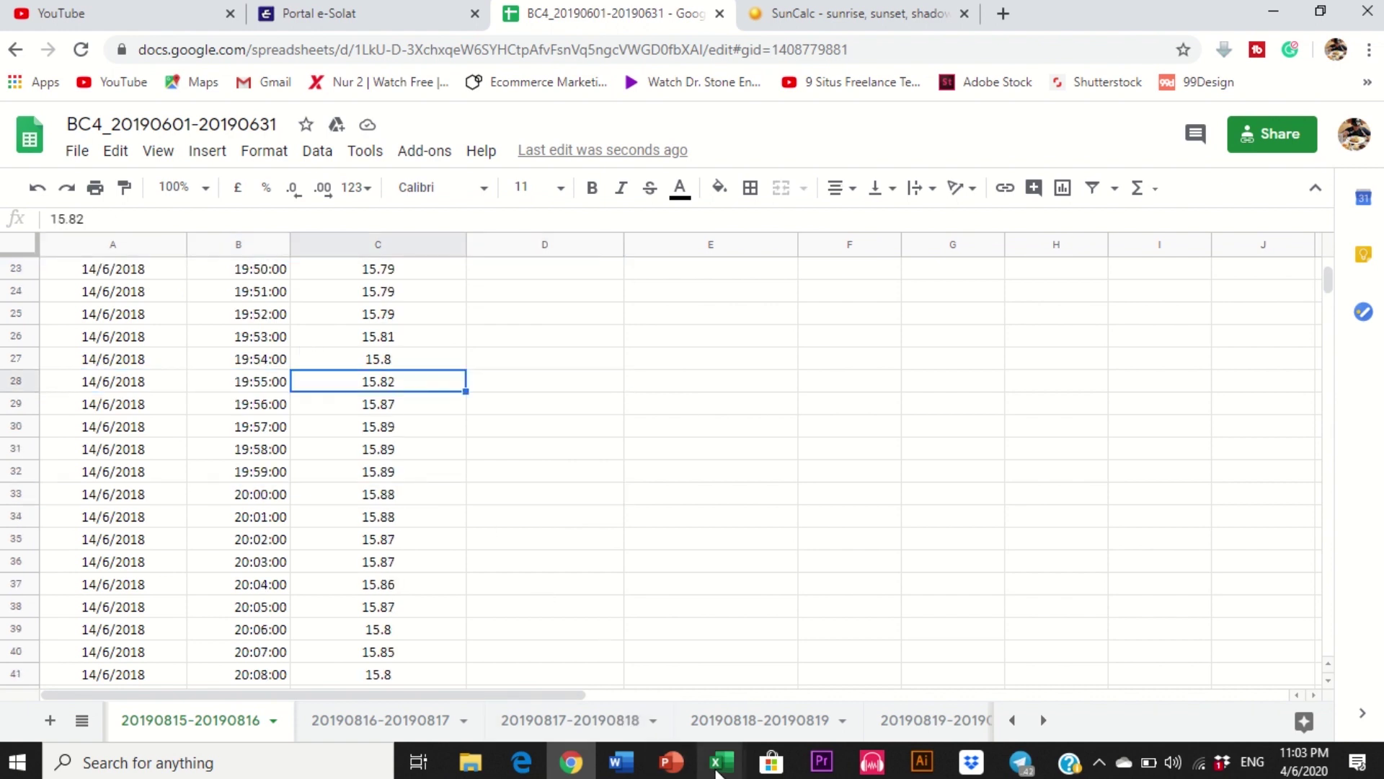
{"action": "left_click", "coordinate": [451, 404]}
{"action": "scroll", "coordinate": [355, 531], "scroll_direction": "down", "scroll_amount": 5}
{"action": "scroll", "coordinate": [355, 532], "scroll_direction": "down", "scroll_amount": 20}
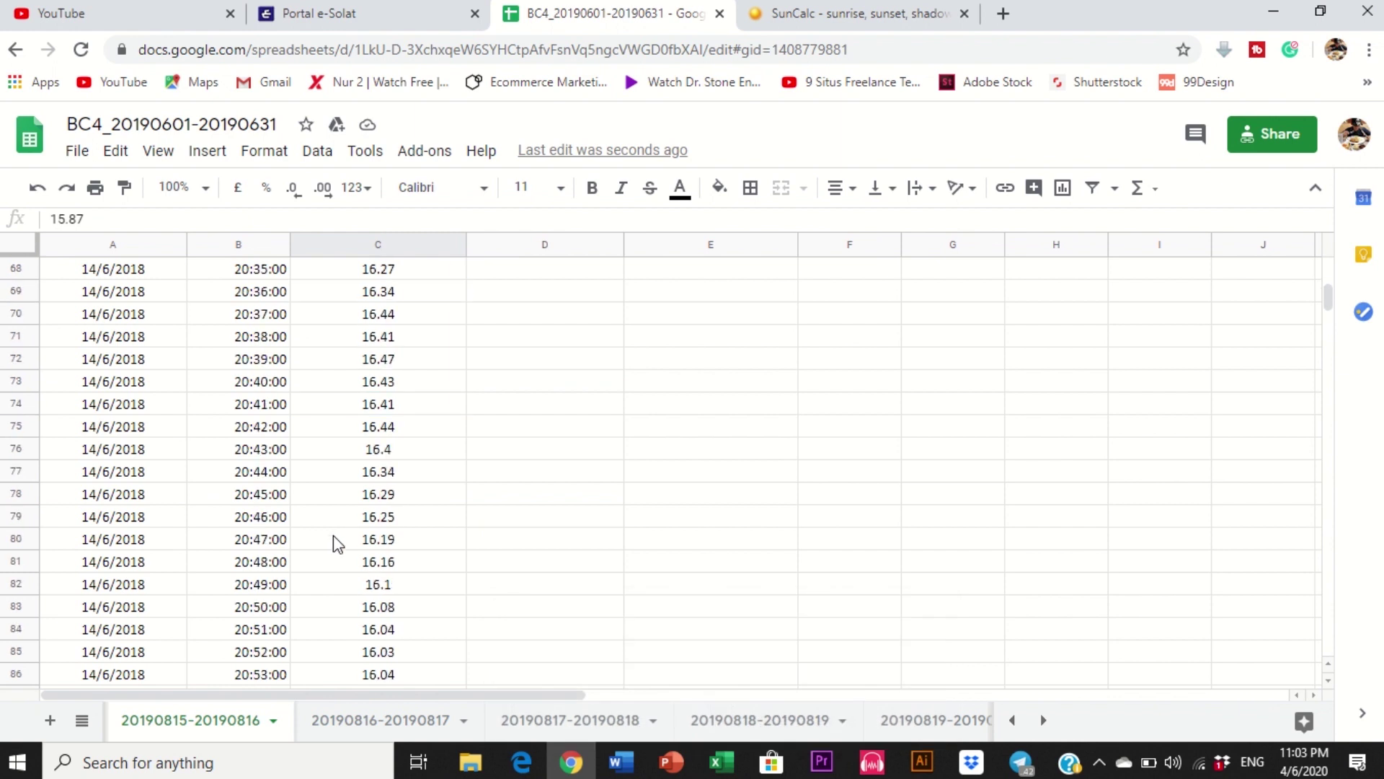
{"action": "scroll", "coordinate": [275, 477], "scroll_direction": "down", "scroll_amount": 5}
{"action": "scroll", "coordinate": [123, 325], "scroll_direction": "up", "scroll_amount": 3}
{"action": "left_click", "coordinate": [100, 405]}
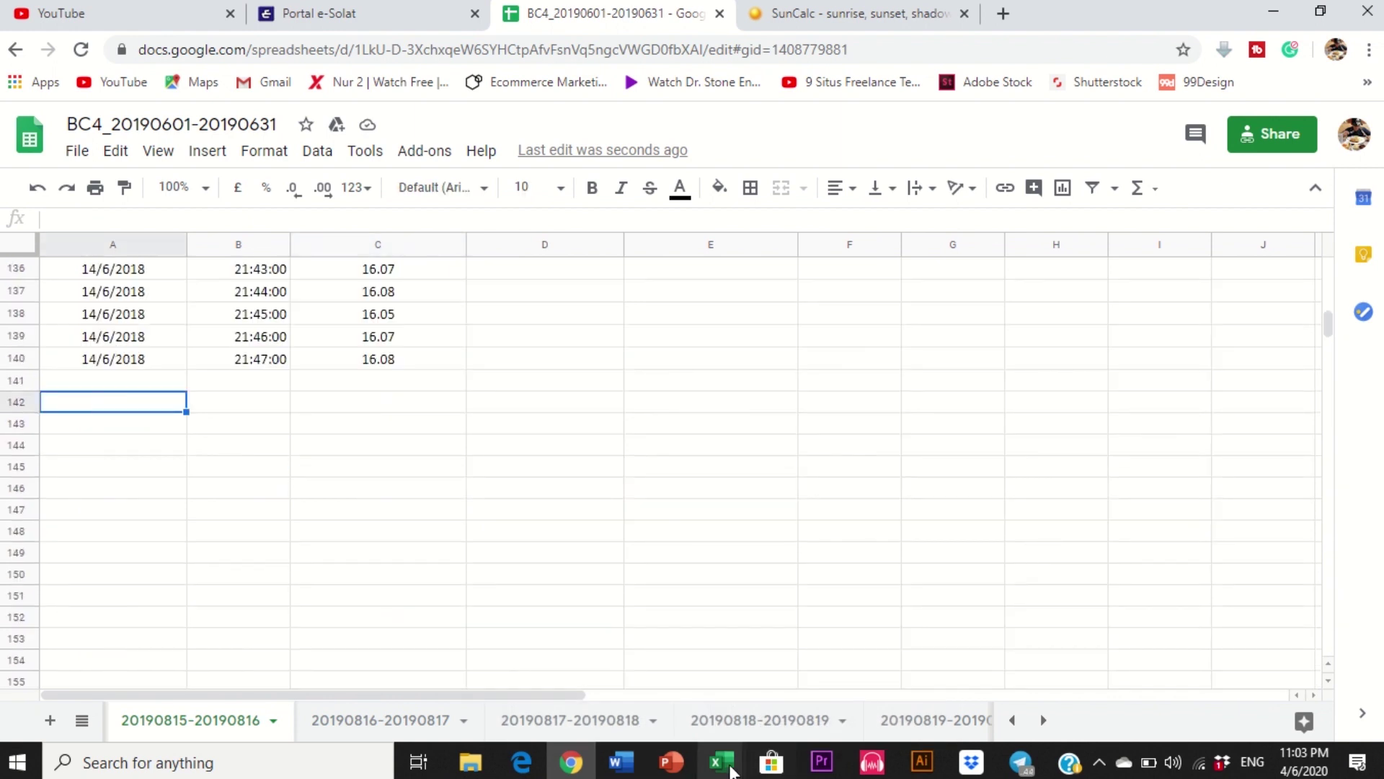
Step: Switch back to the 20180615_000000_R-1 workbook in Excel and select the local time in cell D247
{"action": "mouse_move", "coordinate": [718, 770]}
{"action": "left_click", "coordinate": [750, 714]}
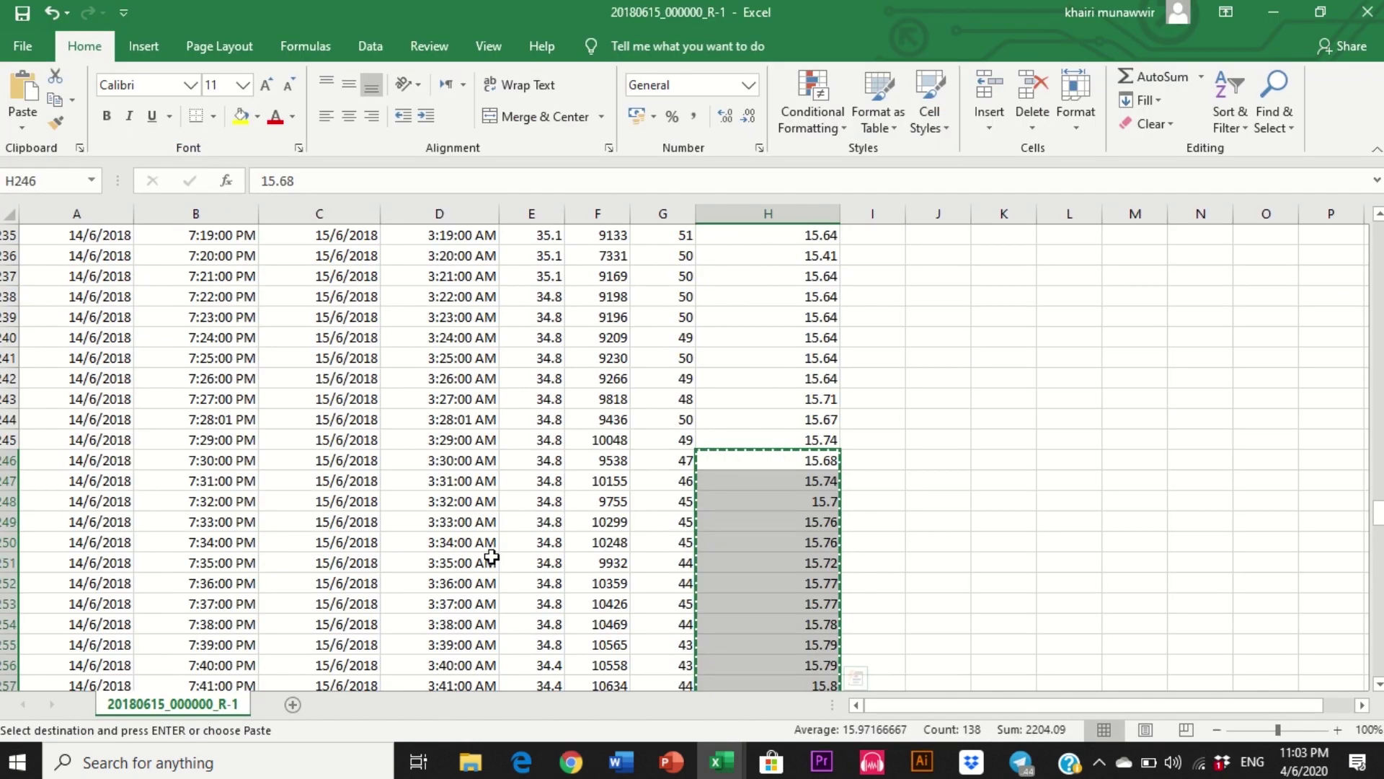
{"action": "left_click", "coordinate": [484, 481]}
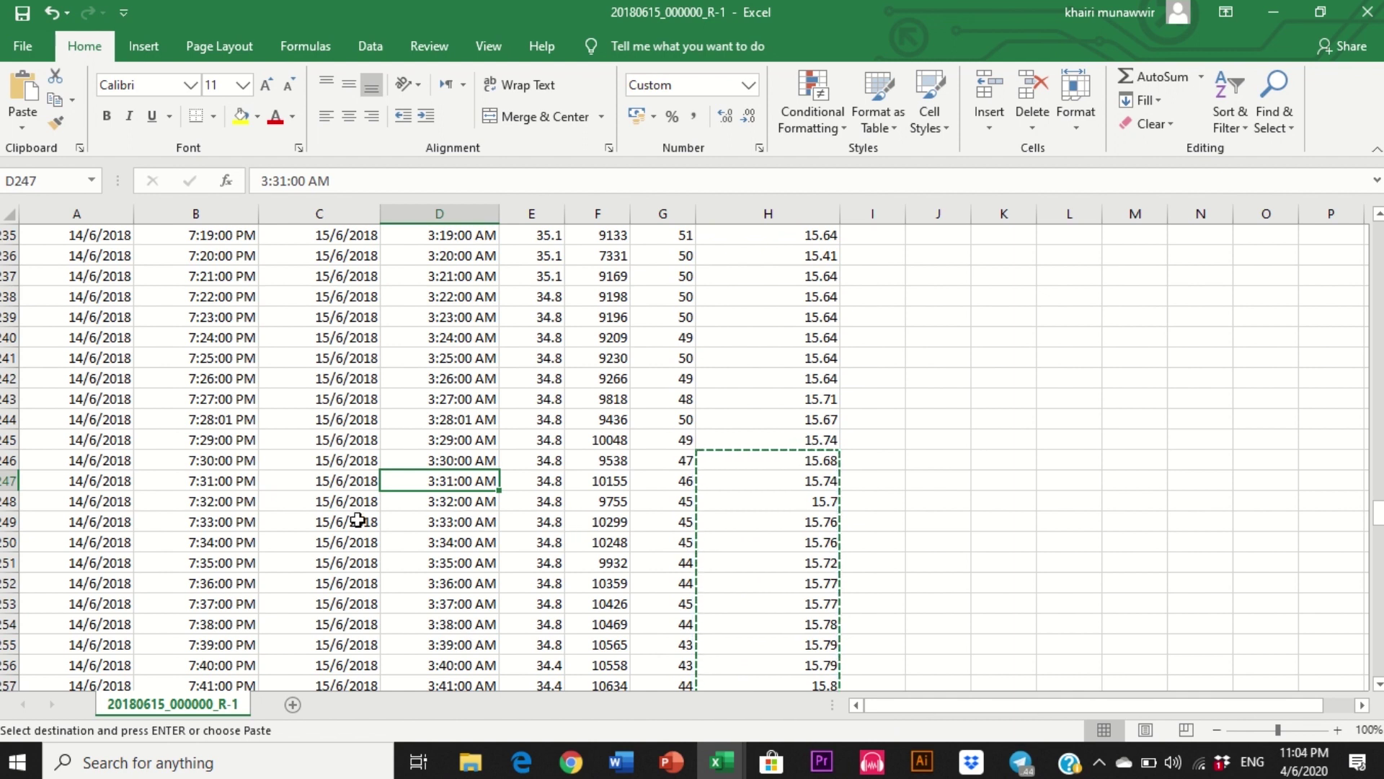
Step: Copy the 15/6/2018 dates in column C from the 4:00:00 AM row through the final record, C276:C383
{"action": "scroll", "coordinate": [357, 519], "scroll_direction": "down", "scroll_amount": 6}
{"action": "scroll", "coordinate": [357, 519], "scroll_direction": "down", "scroll_amount": 5}
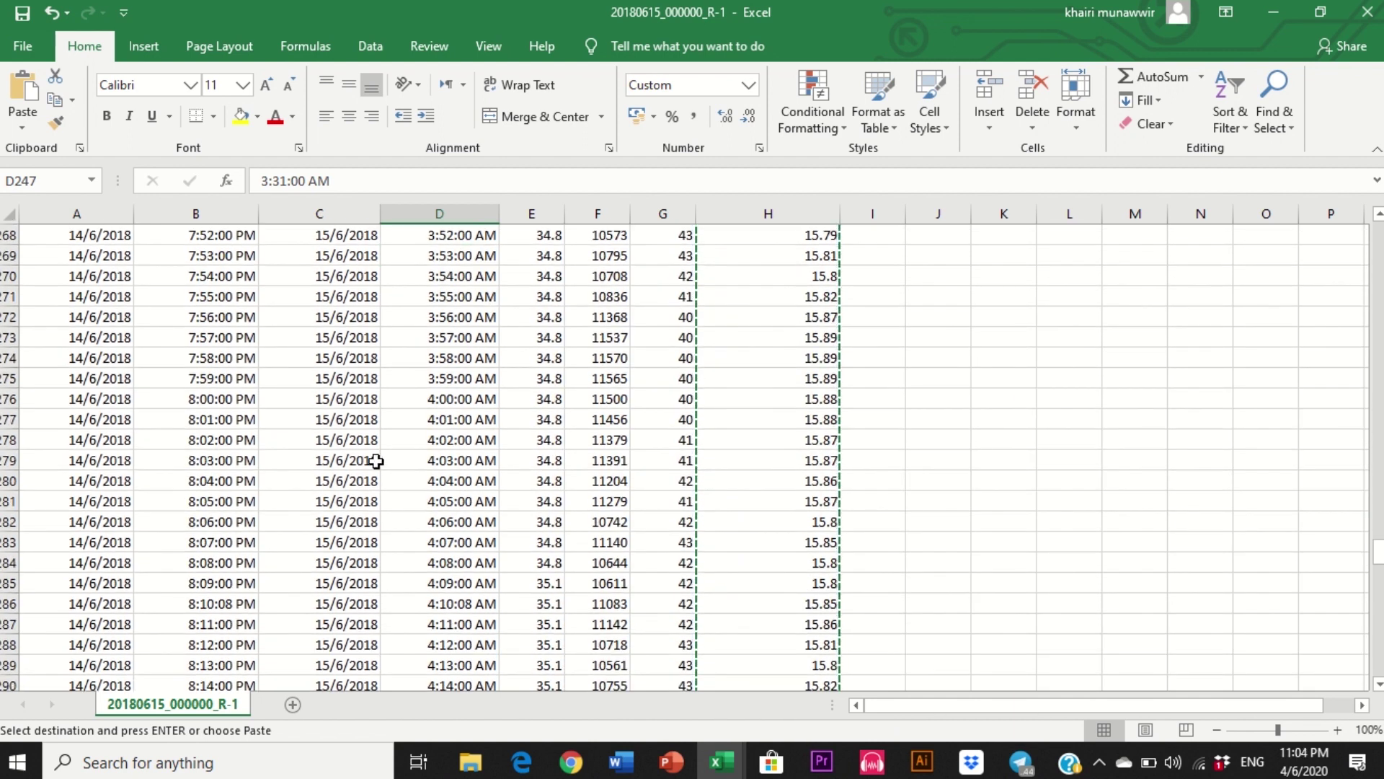
{"action": "left_click", "coordinate": [346, 400]}
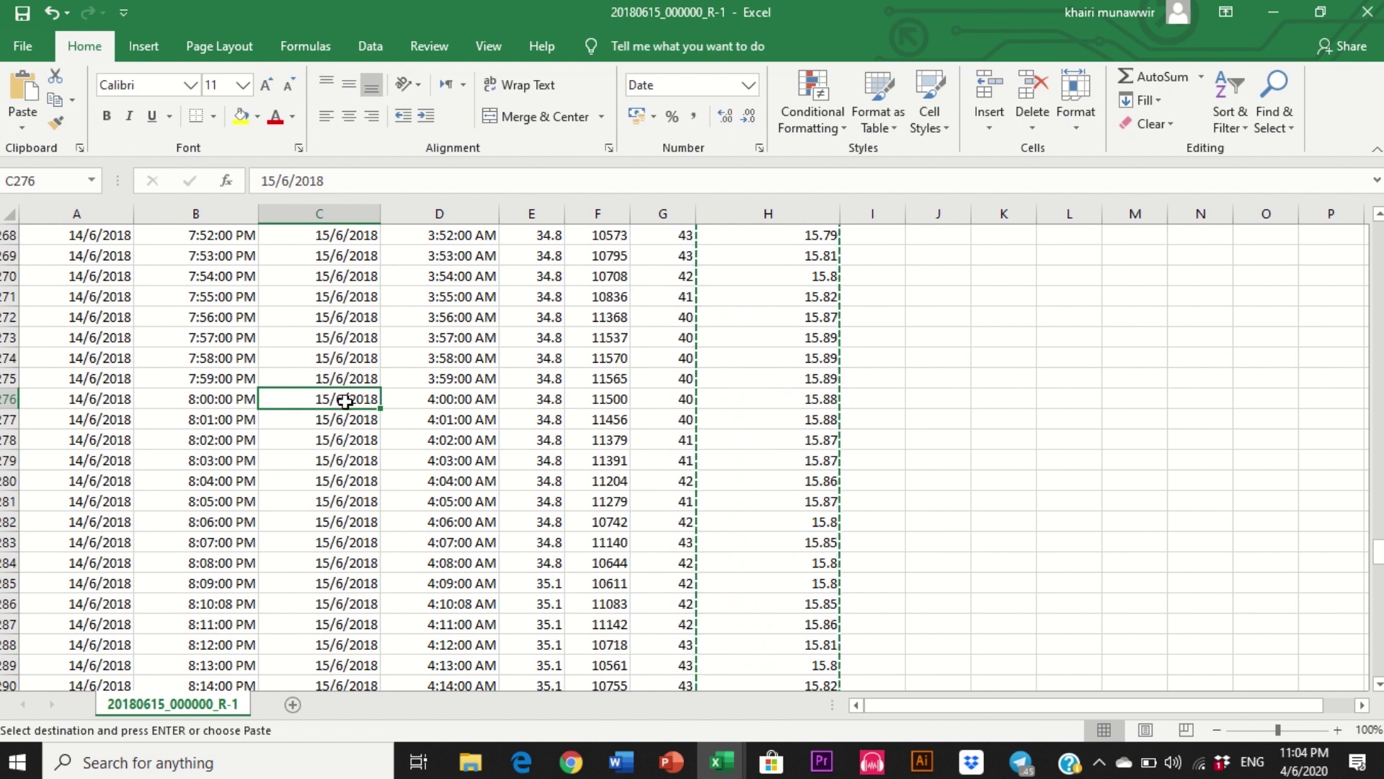
{"action": "left_click_drag", "start_coordinate": [332, 399], "coordinate": [356, 611]}
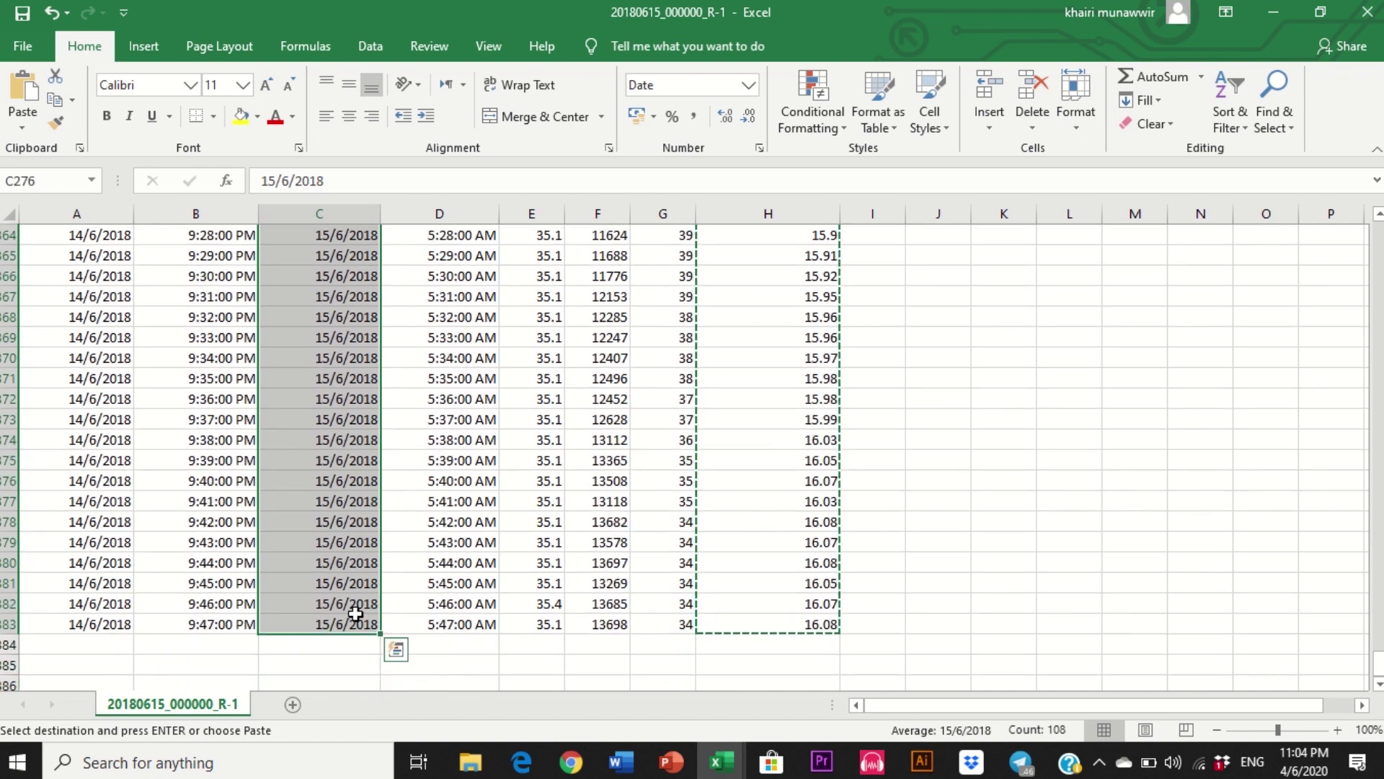
{"action": "right_click", "coordinate": [355, 611]}
{"action": "left_click", "coordinate": [404, 191]}
{"action": "scroll", "coordinate": [432, 300], "scroll_direction": "up", "scroll_amount": 20}
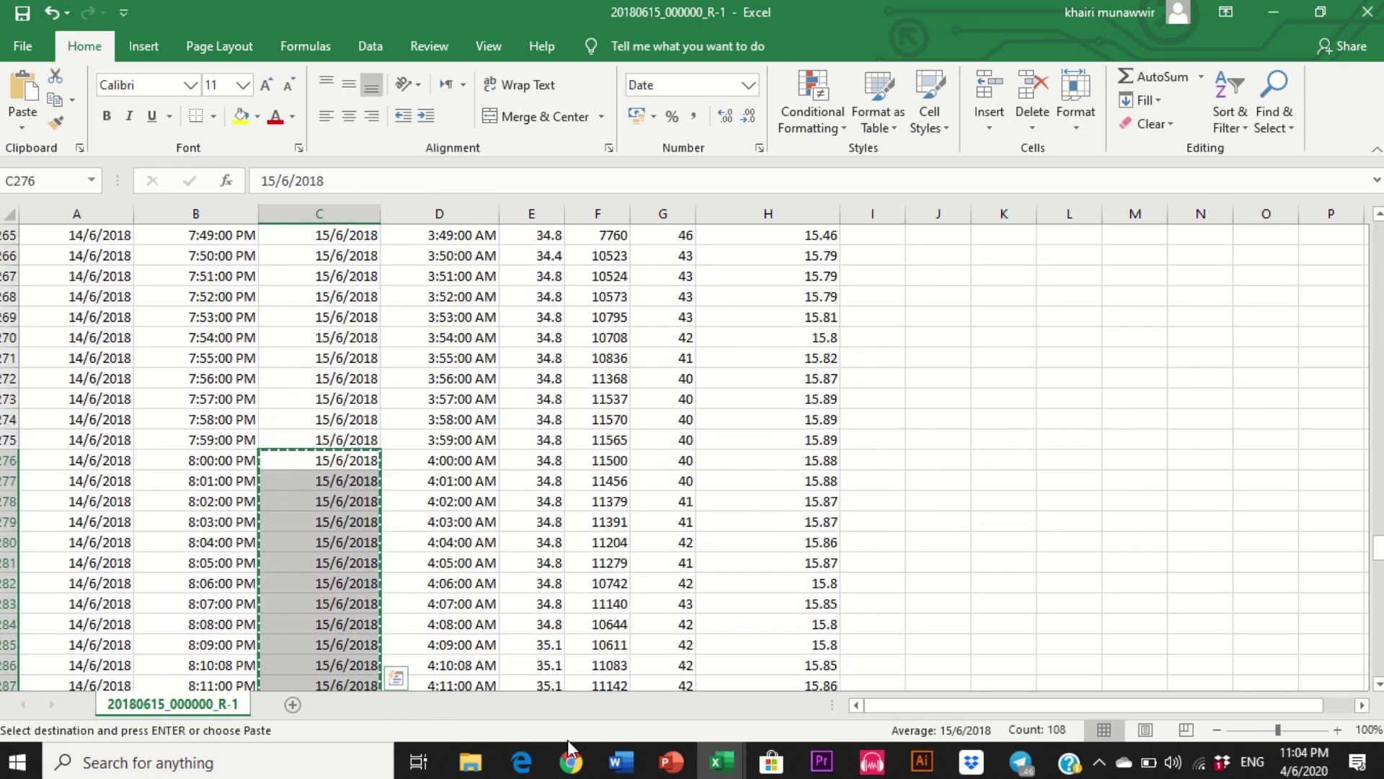
{"action": "left_click", "coordinate": [571, 762]}
{"action": "right_click", "coordinate": [130, 405]}
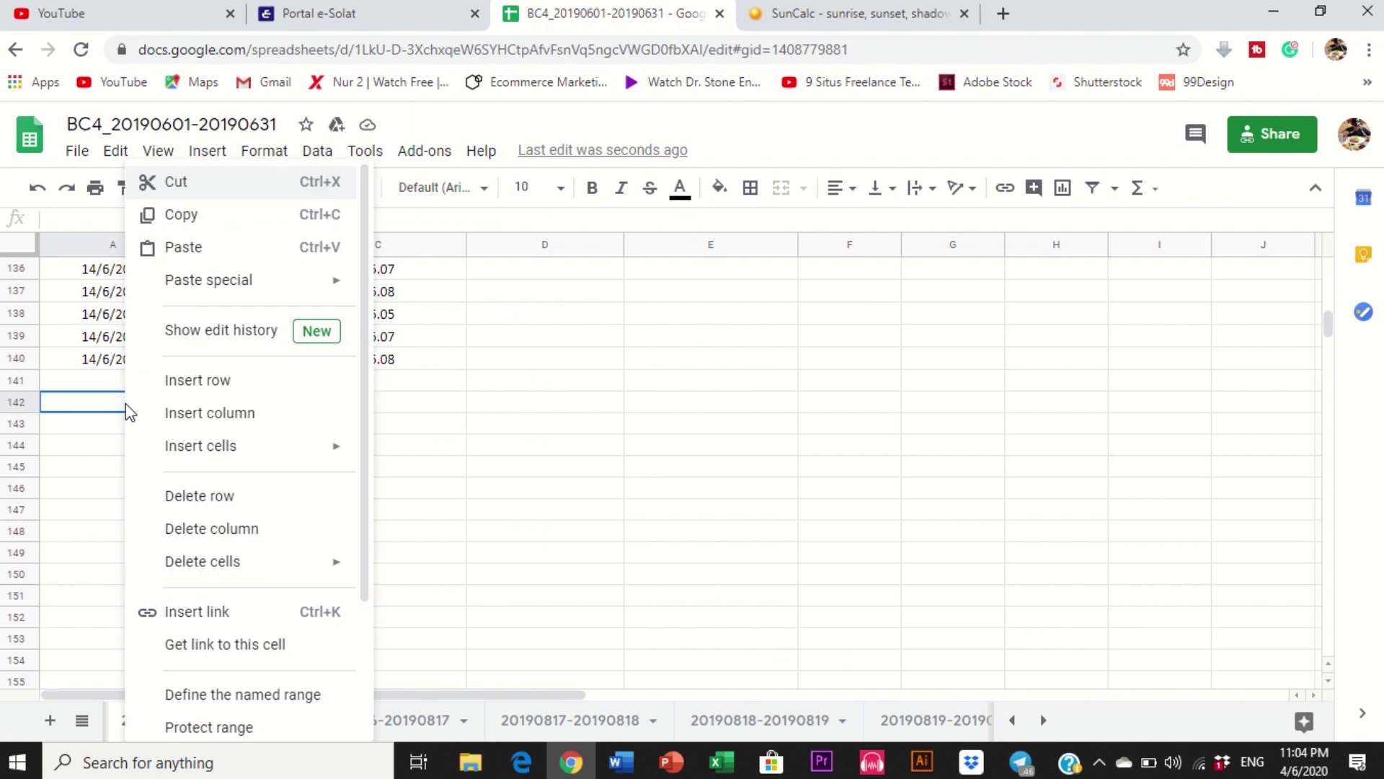
{"action": "left_click", "coordinate": [212, 249]}
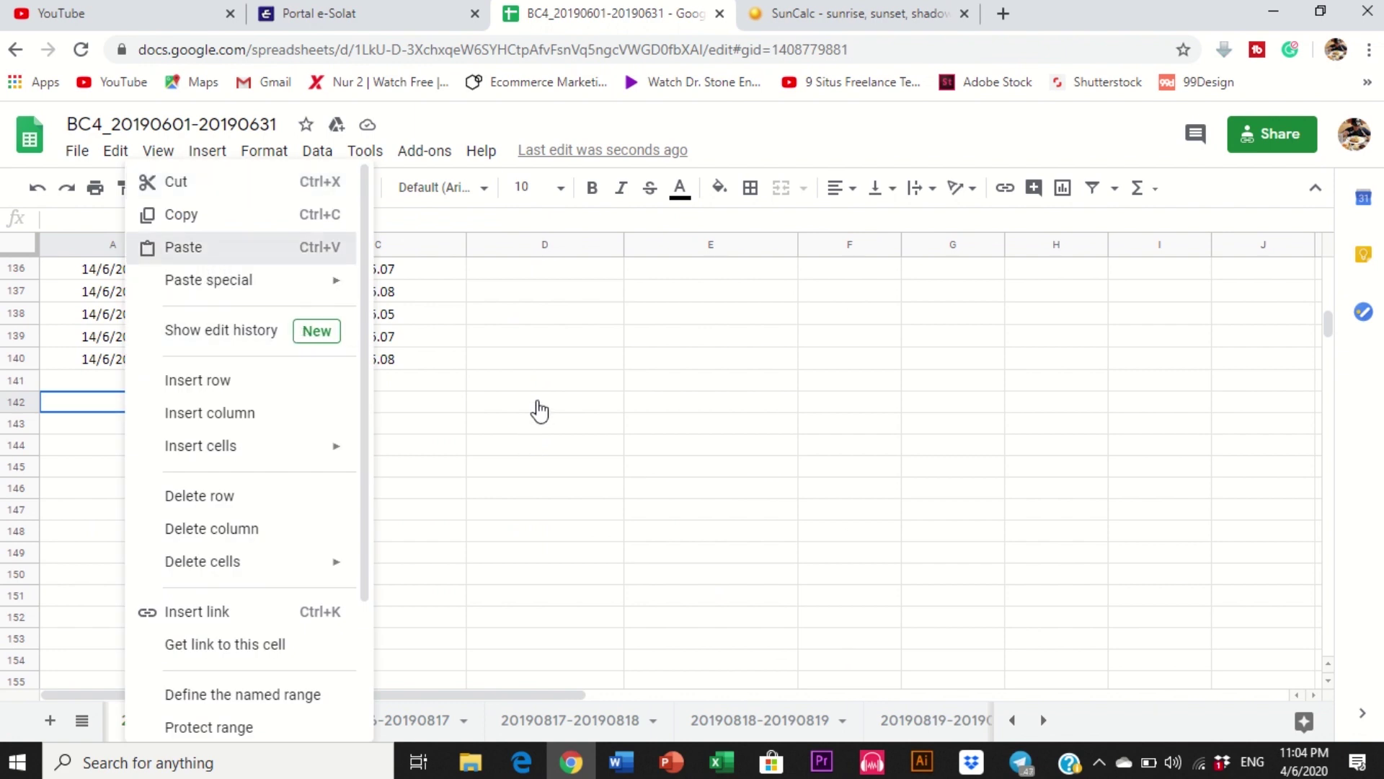
{"action": "left_click", "coordinate": [837, 189]}
{"action": "left_click", "coordinate": [857, 231]}
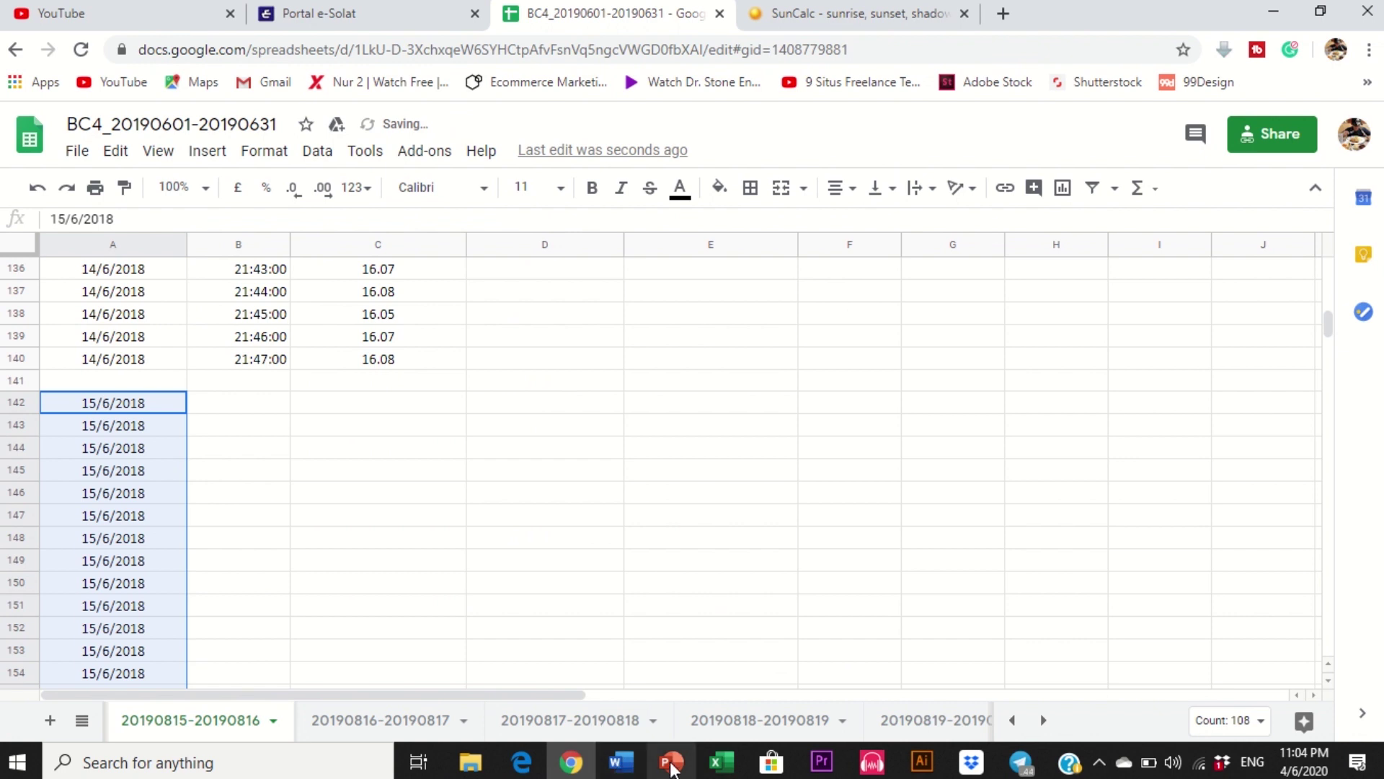
Step: In the 20180615_000000_R-1 Excel workbook, copy the times from 4:00:00 AM through 5:47:00 AM, D276:D383
{"action": "mouse_move", "coordinate": [688, 762]}
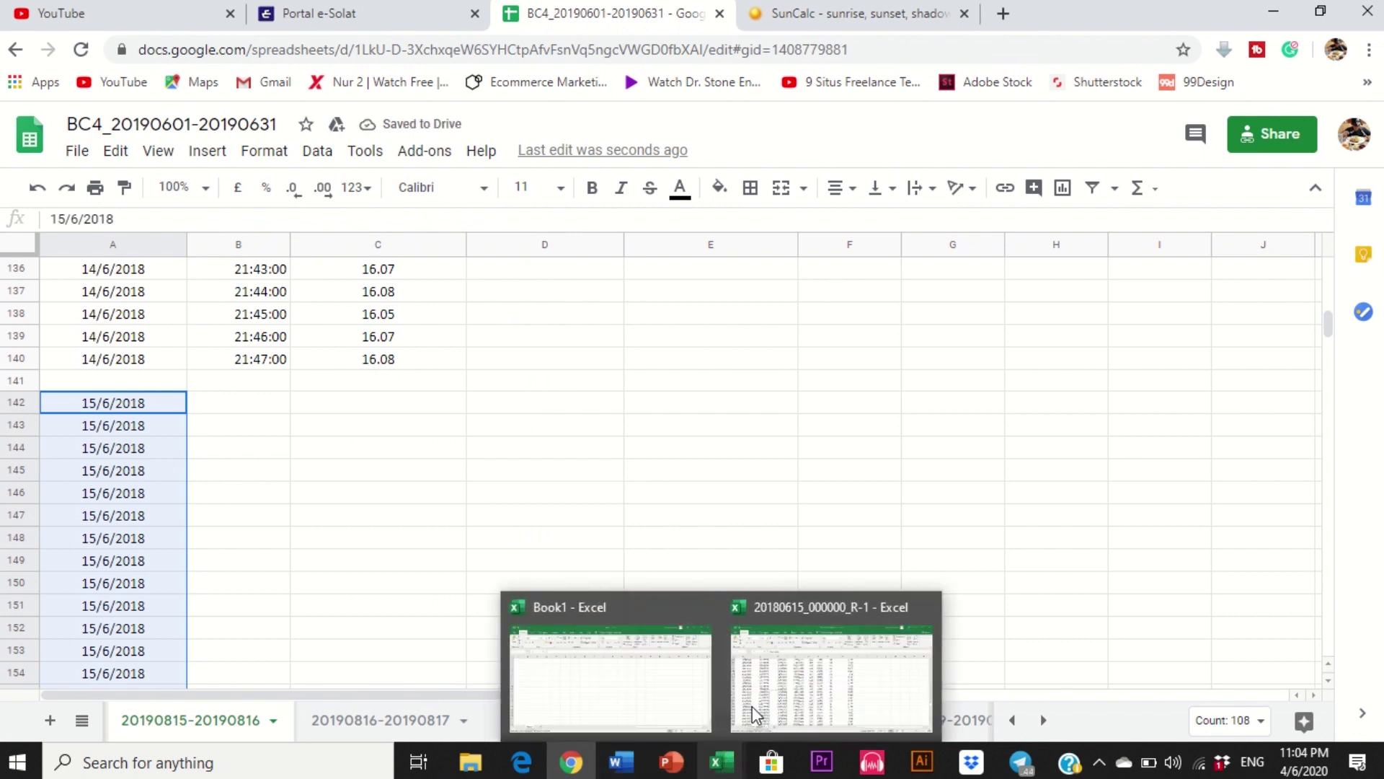
{"action": "left_click", "coordinate": [757, 714]}
{"action": "left_click_drag", "start_coordinate": [451, 461], "coordinate": [453, 608]}
{"action": "right_click", "coordinate": [452, 608]}
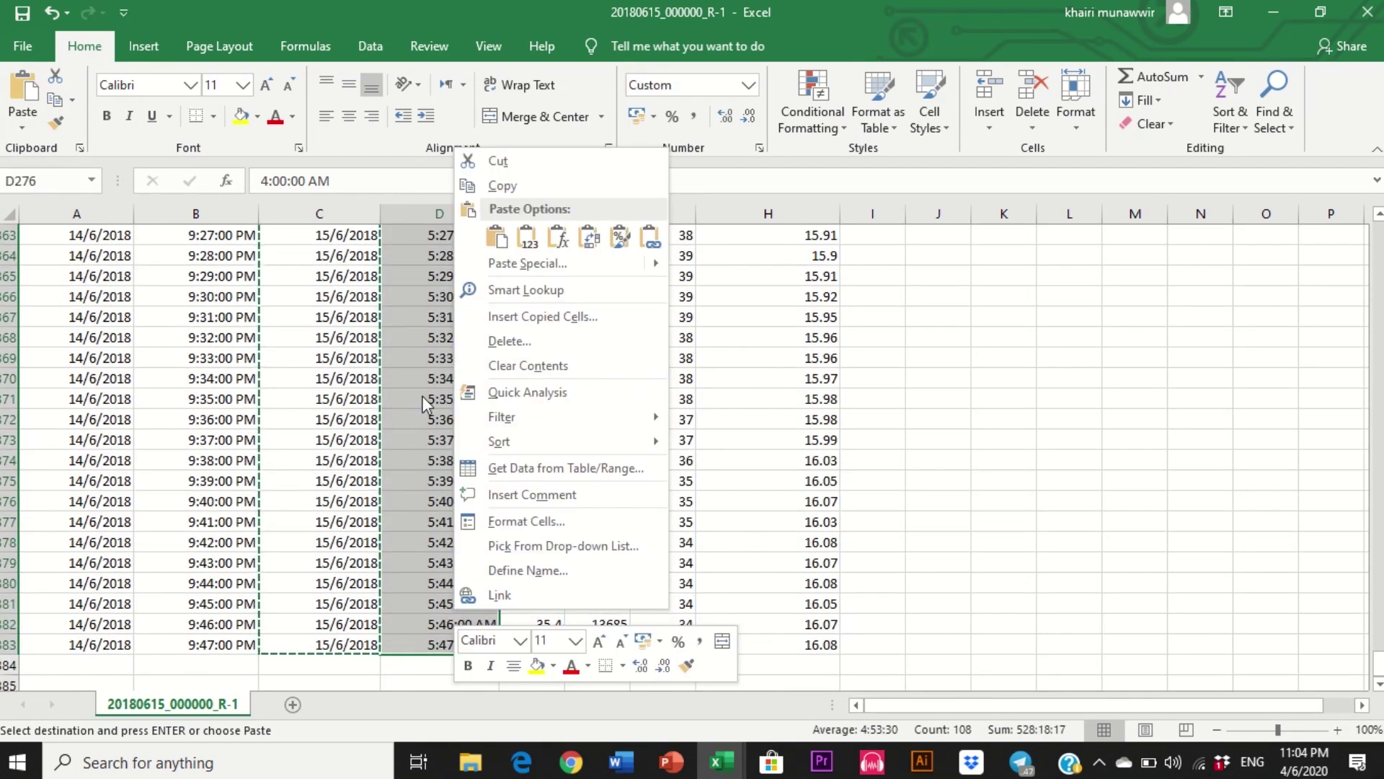
{"action": "left_click", "coordinate": [483, 184]}
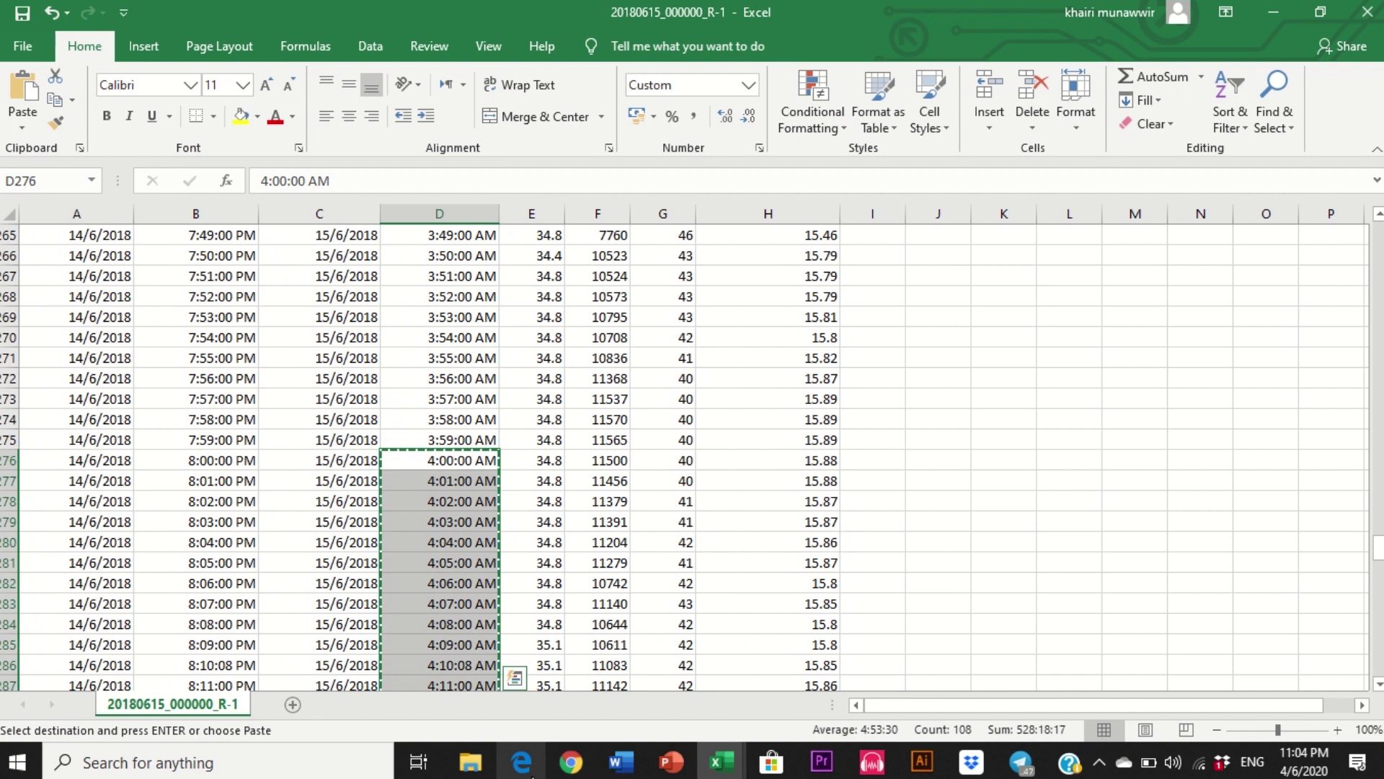
Step: Return to the Google Sheet, paste the copied times starting at B142 beside the 15/6/2018 dates, and centre them
{"action": "left_click", "coordinate": [571, 765]}
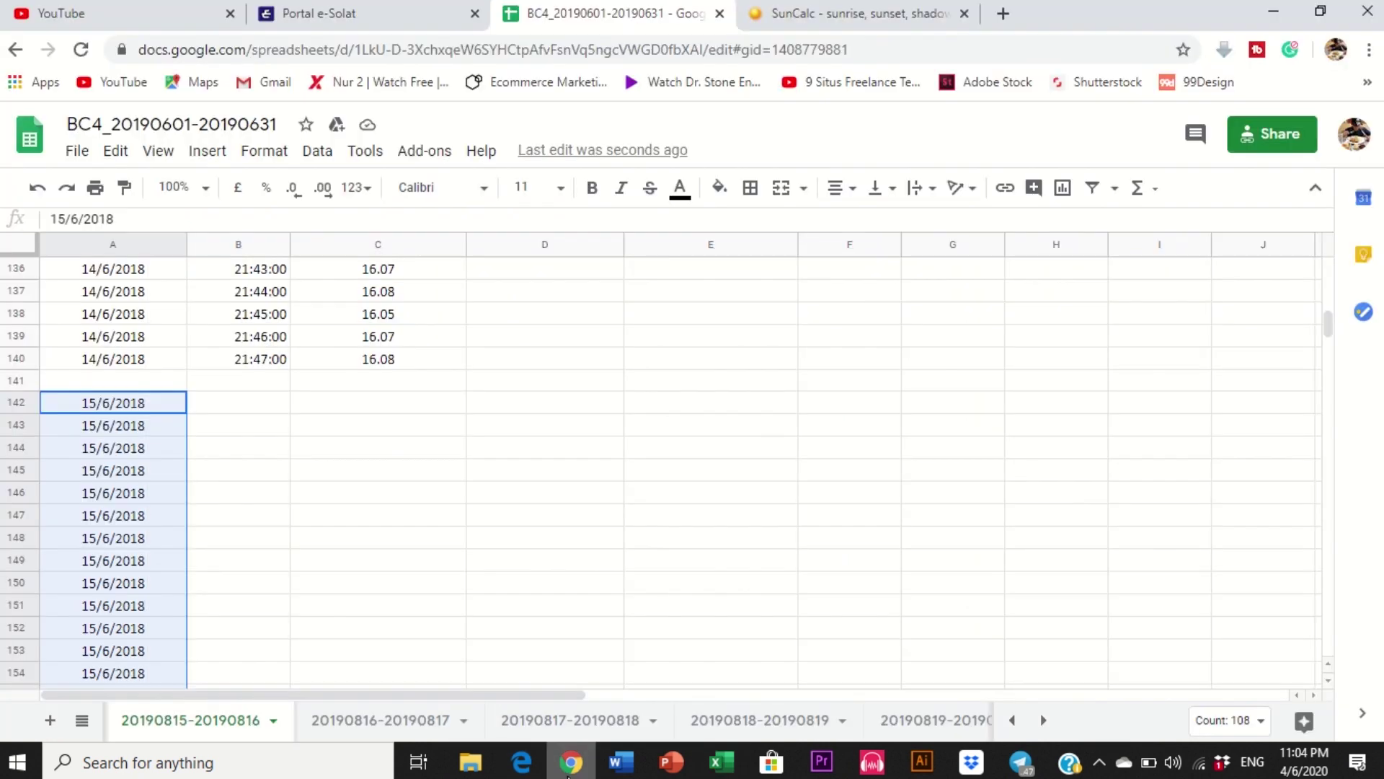
{"action": "left_click", "coordinate": [243, 400]}
{"action": "right_click", "coordinate": [241, 398]}
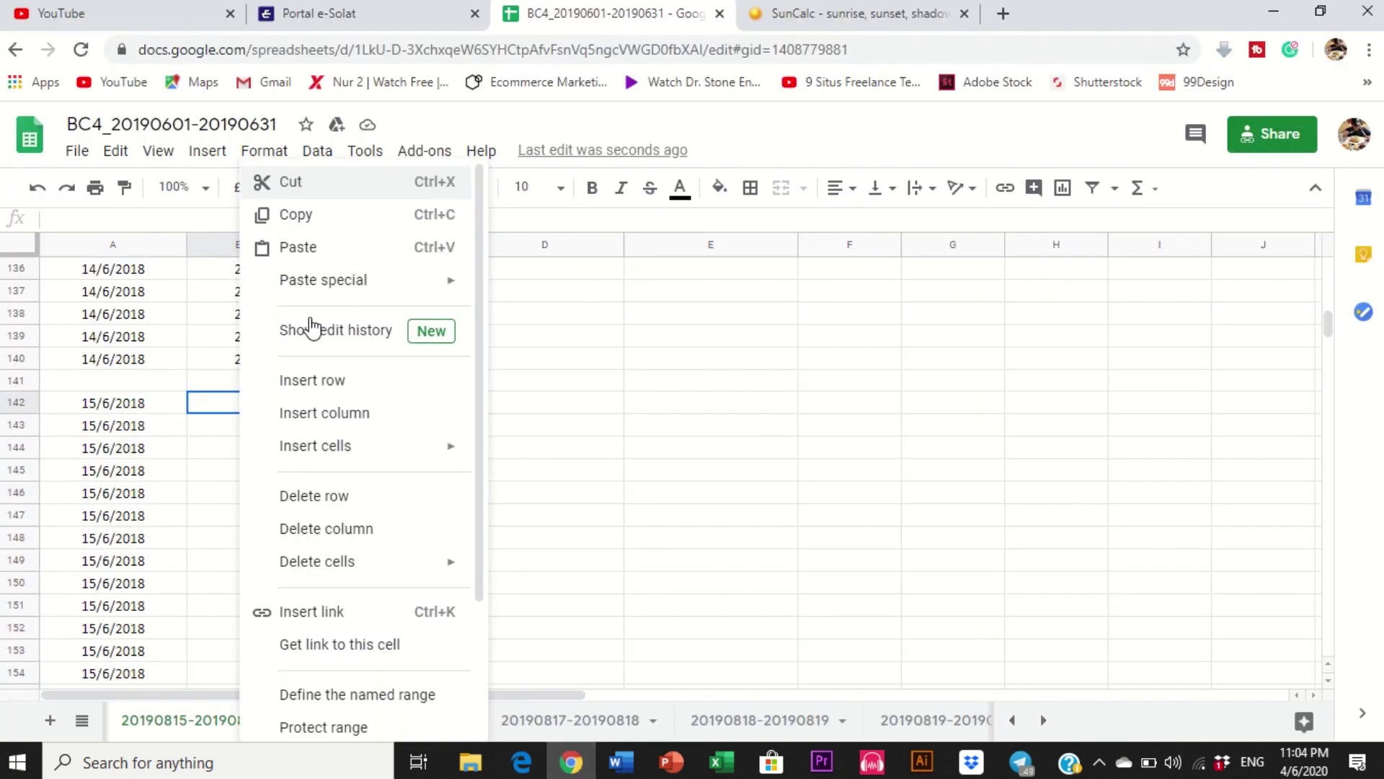
{"action": "left_click", "coordinate": [347, 248]}
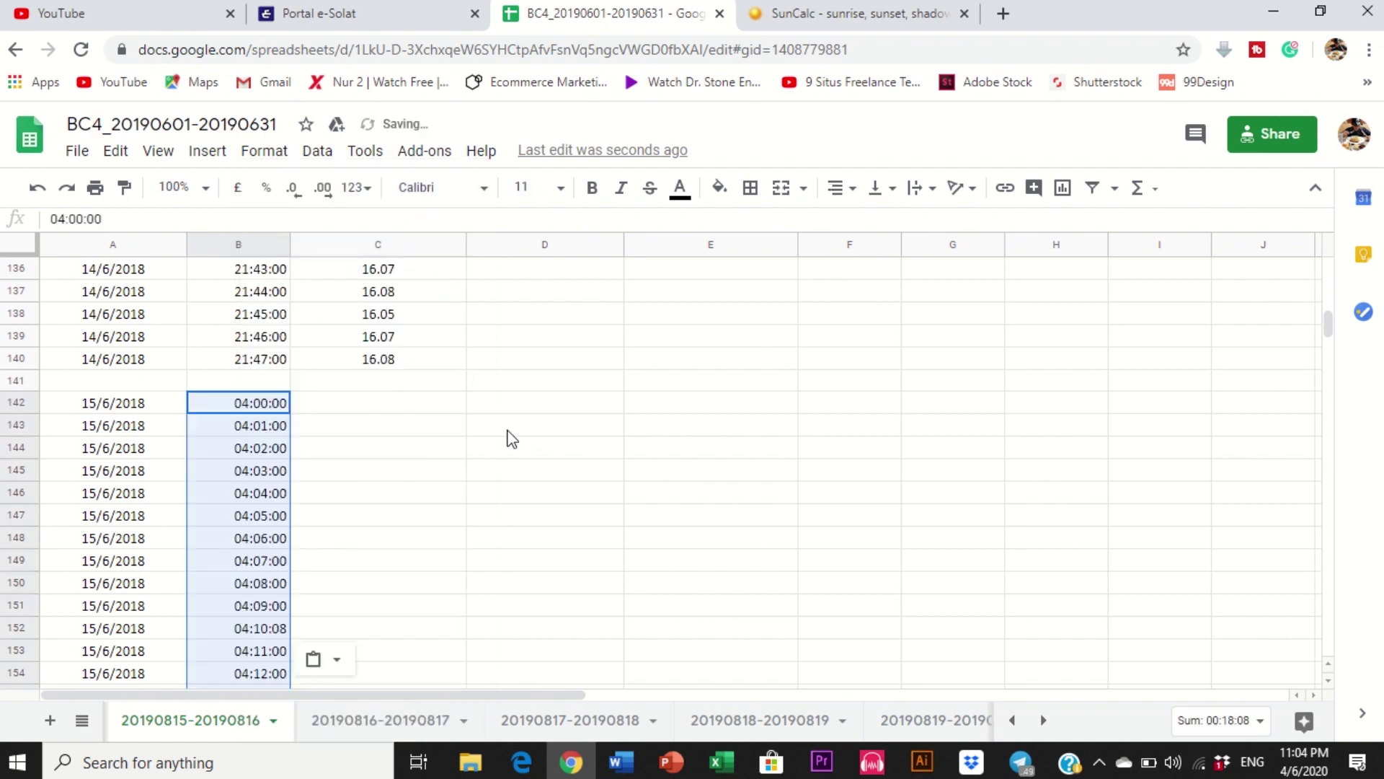
{"action": "left_click", "coordinate": [838, 187]}
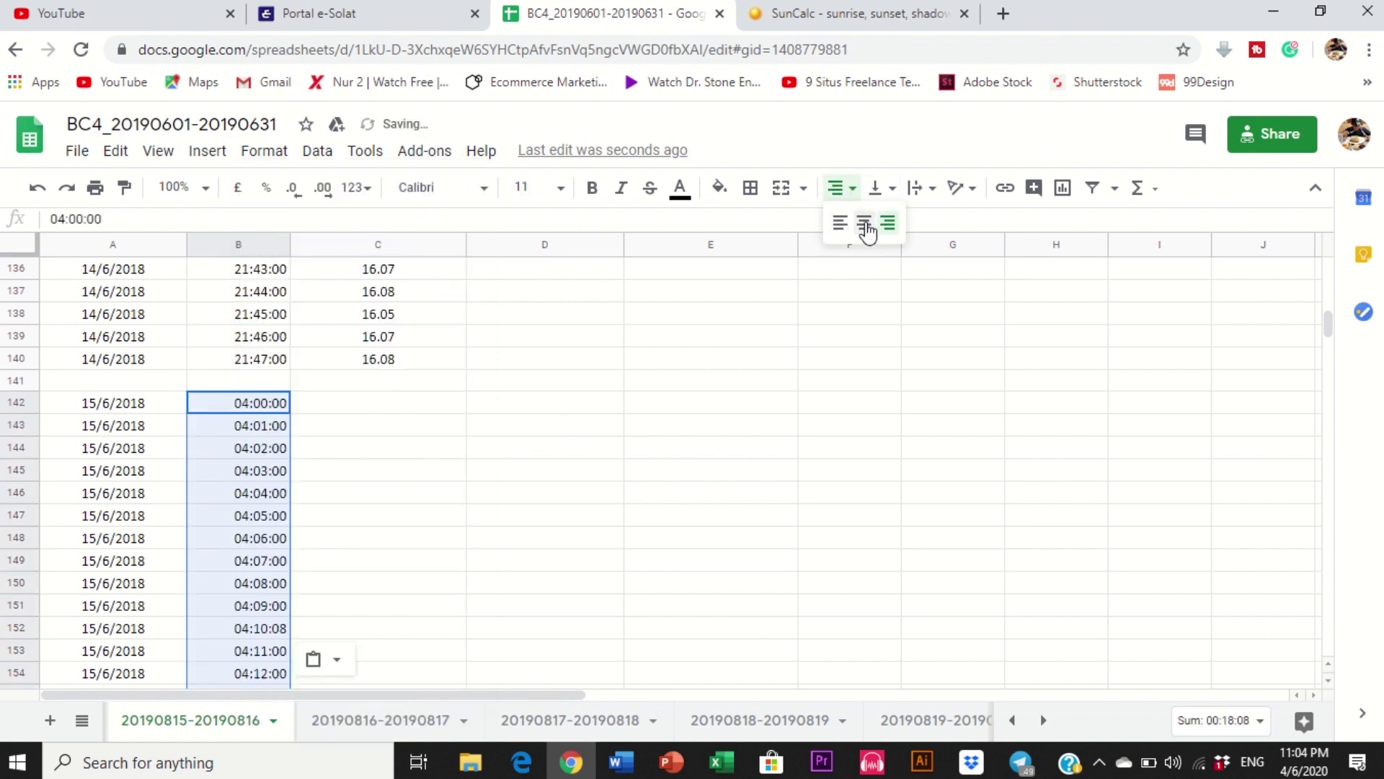
{"action": "left_click", "coordinate": [865, 225]}
{"action": "left_click", "coordinate": [514, 366]}
{"action": "left_click", "coordinate": [379, 382]}
{"action": "left_click", "coordinate": [362, 409]}
{"action": "left_click", "coordinate": [135, 408]}
{"action": "left_click", "coordinate": [231, 404]}
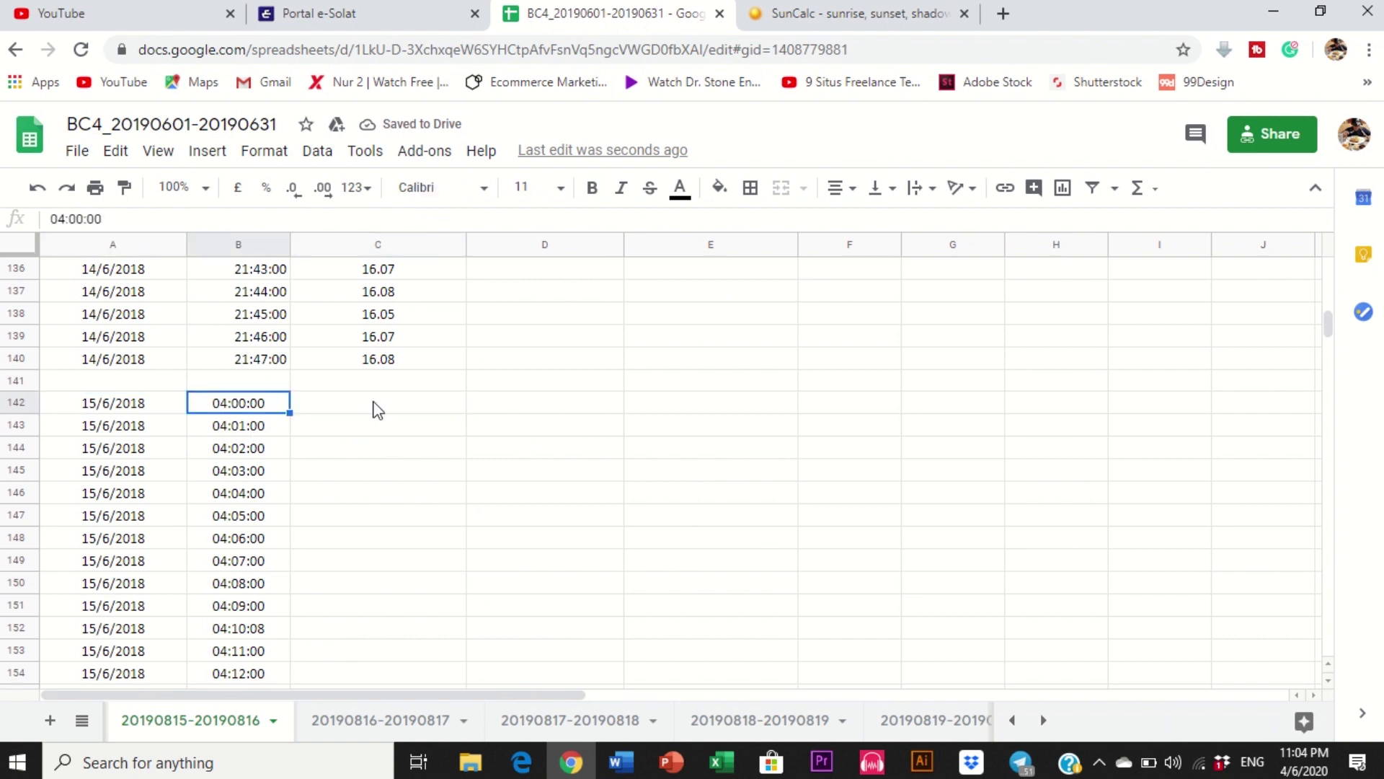
Step: Back in the Excel workbook, copy the column H readings from the 4:00:00 AM row through the final record, H276:H383
{"action": "left_click", "coordinate": [376, 409]}
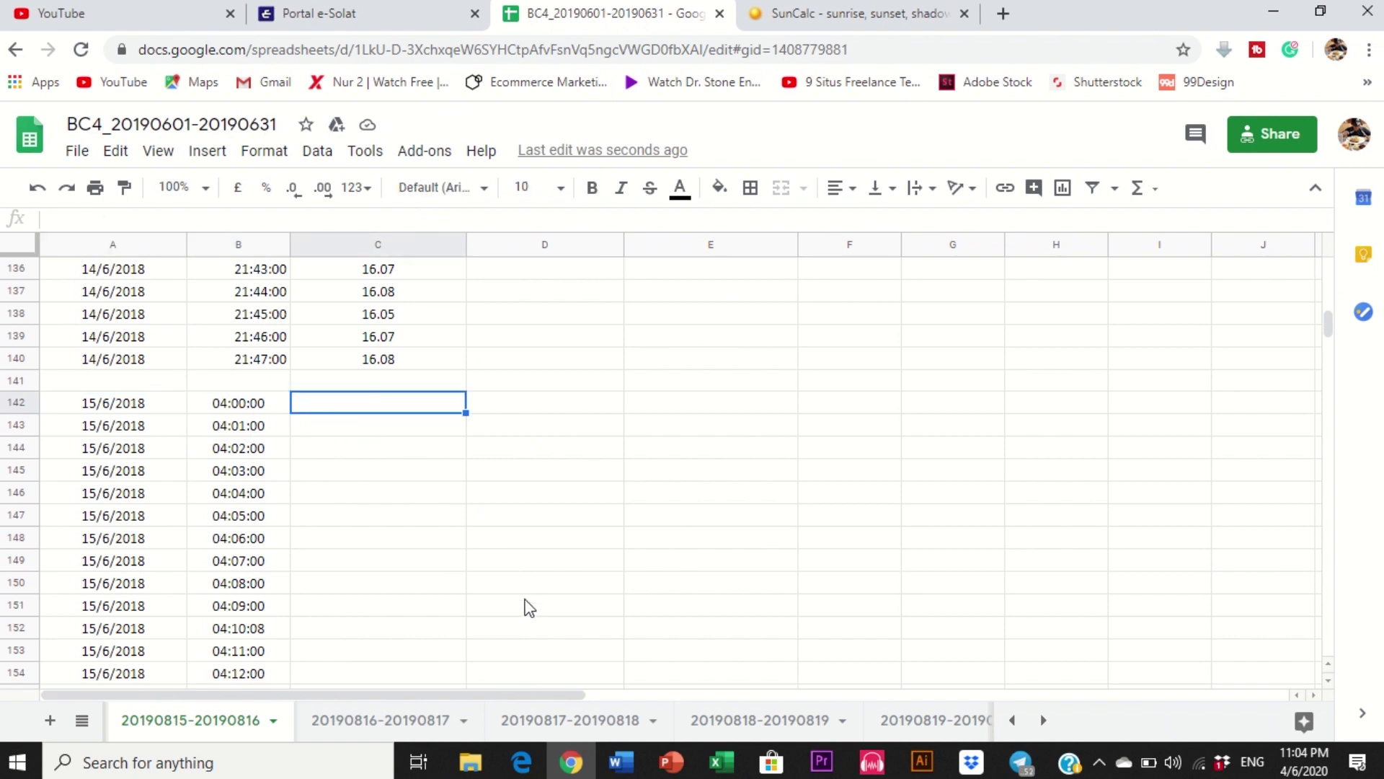
{"action": "mouse_move", "coordinate": [721, 762]}
{"action": "left_click", "coordinate": [752, 688]}
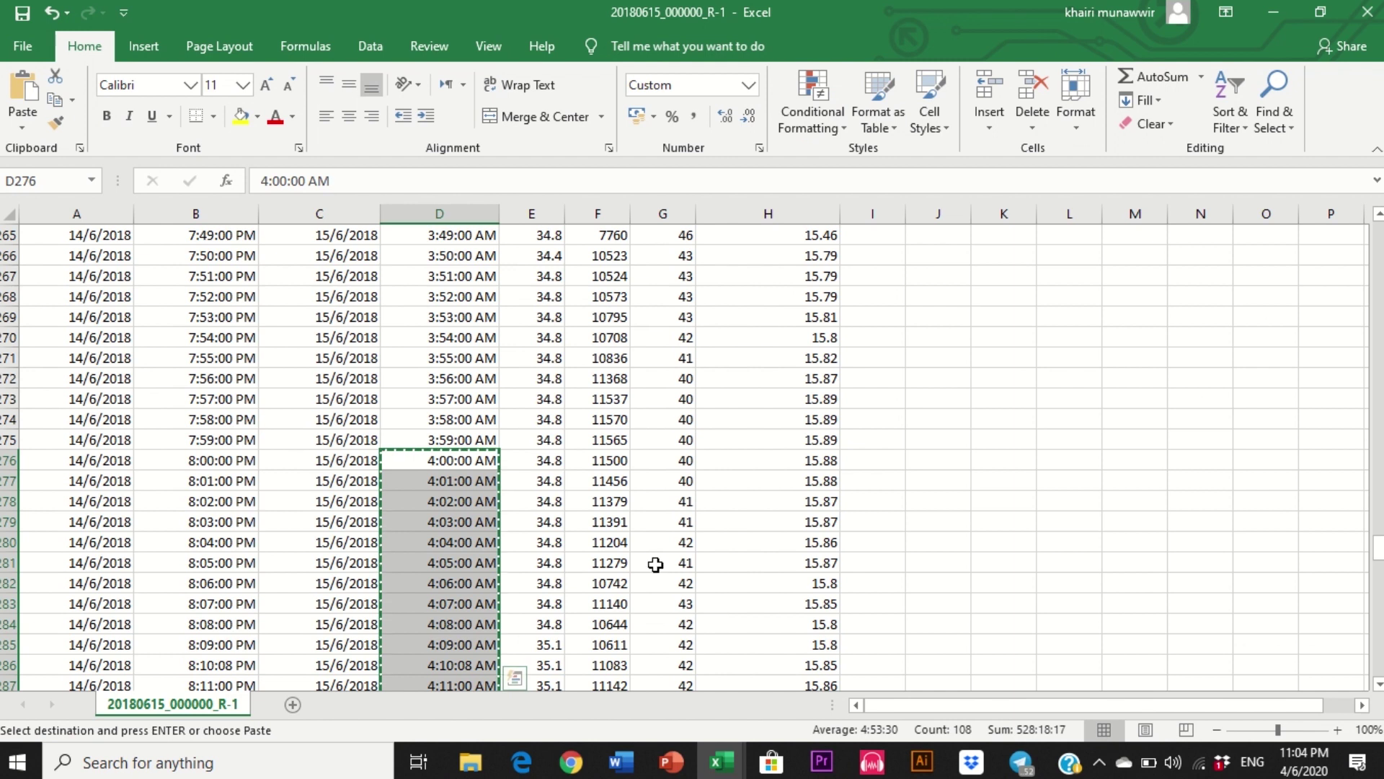
{"action": "left_click", "coordinate": [361, 462]}
{"action": "left_click", "coordinate": [453, 462]}
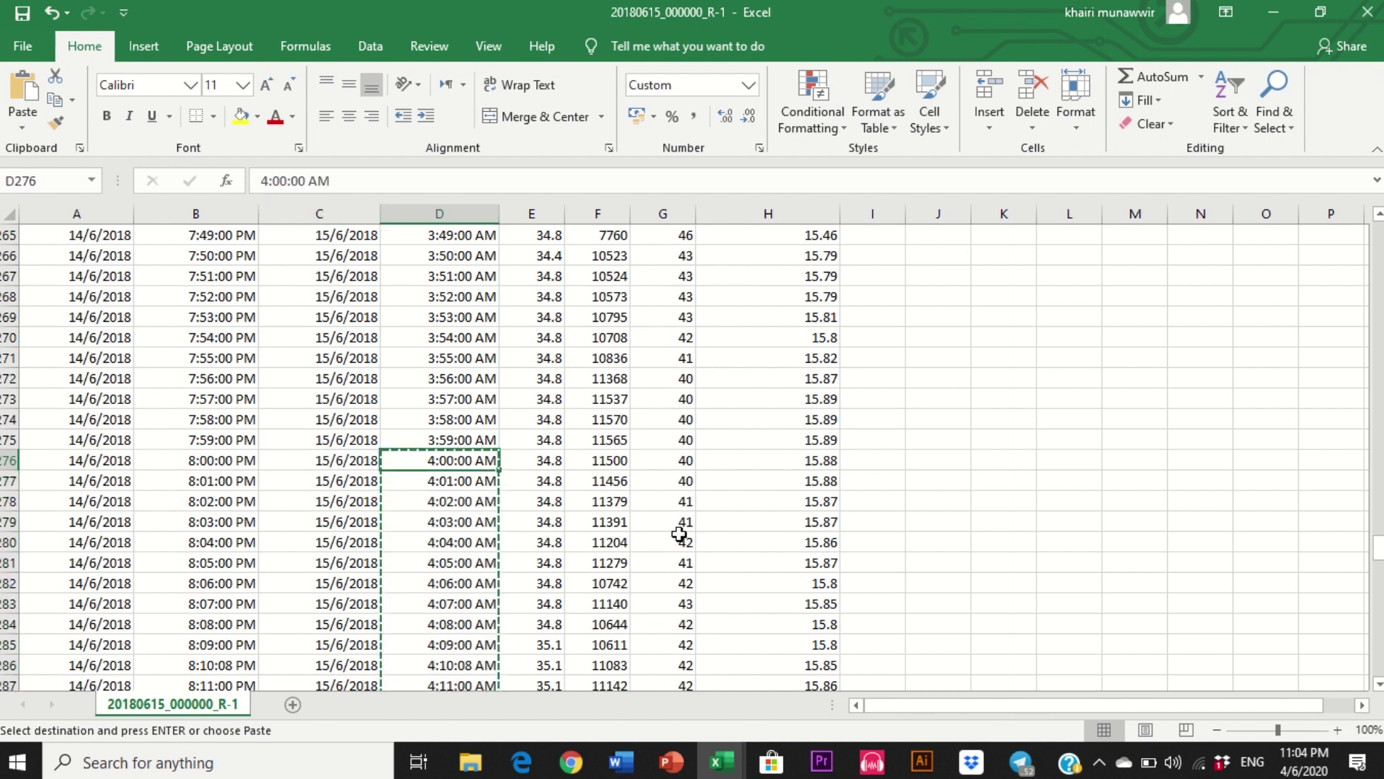
{"action": "left_click_drag", "start_coordinate": [767, 460], "coordinate": [760, 566]}
{"action": "right_click", "coordinate": [762, 566]}
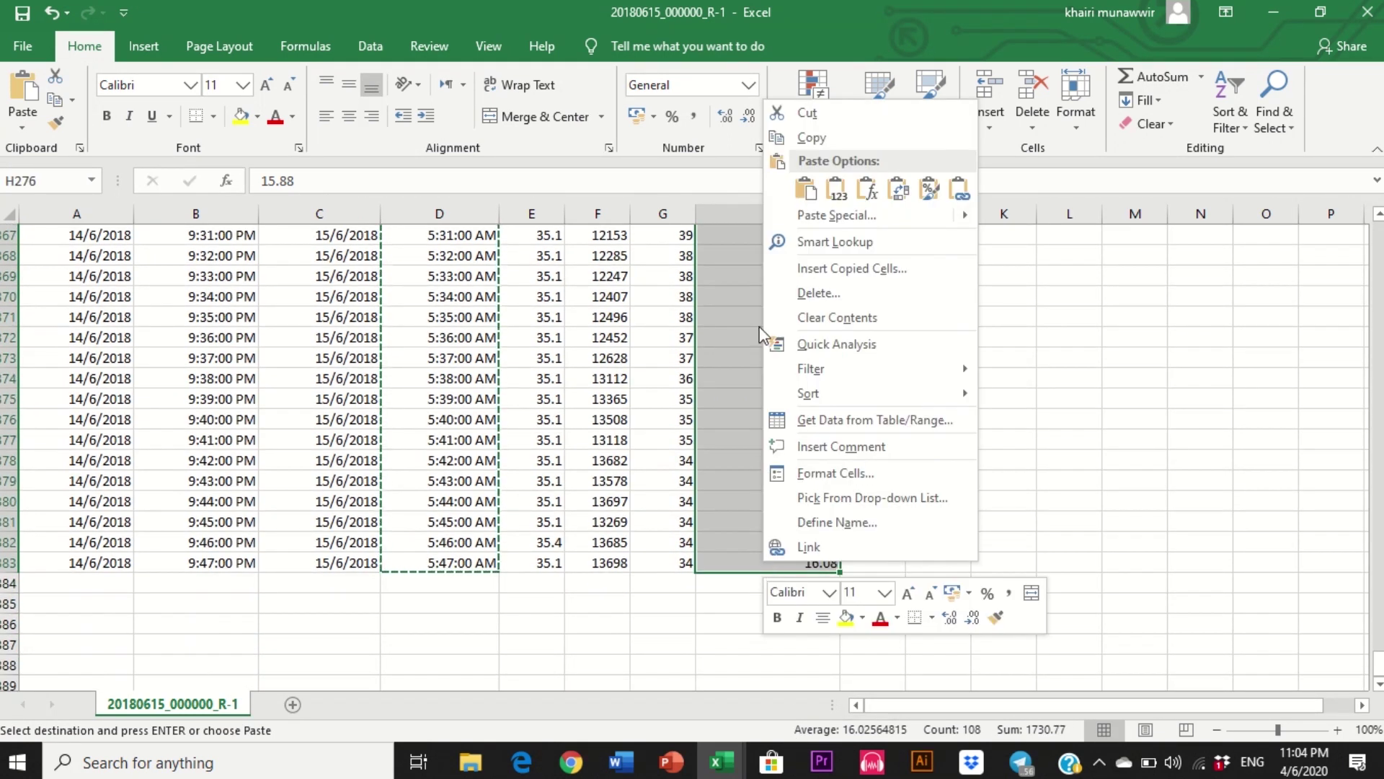
{"action": "left_click", "coordinate": [809, 138]}
{"action": "scroll", "coordinate": [957, 473], "scroll_direction": "down", "scroll_amount": 4}
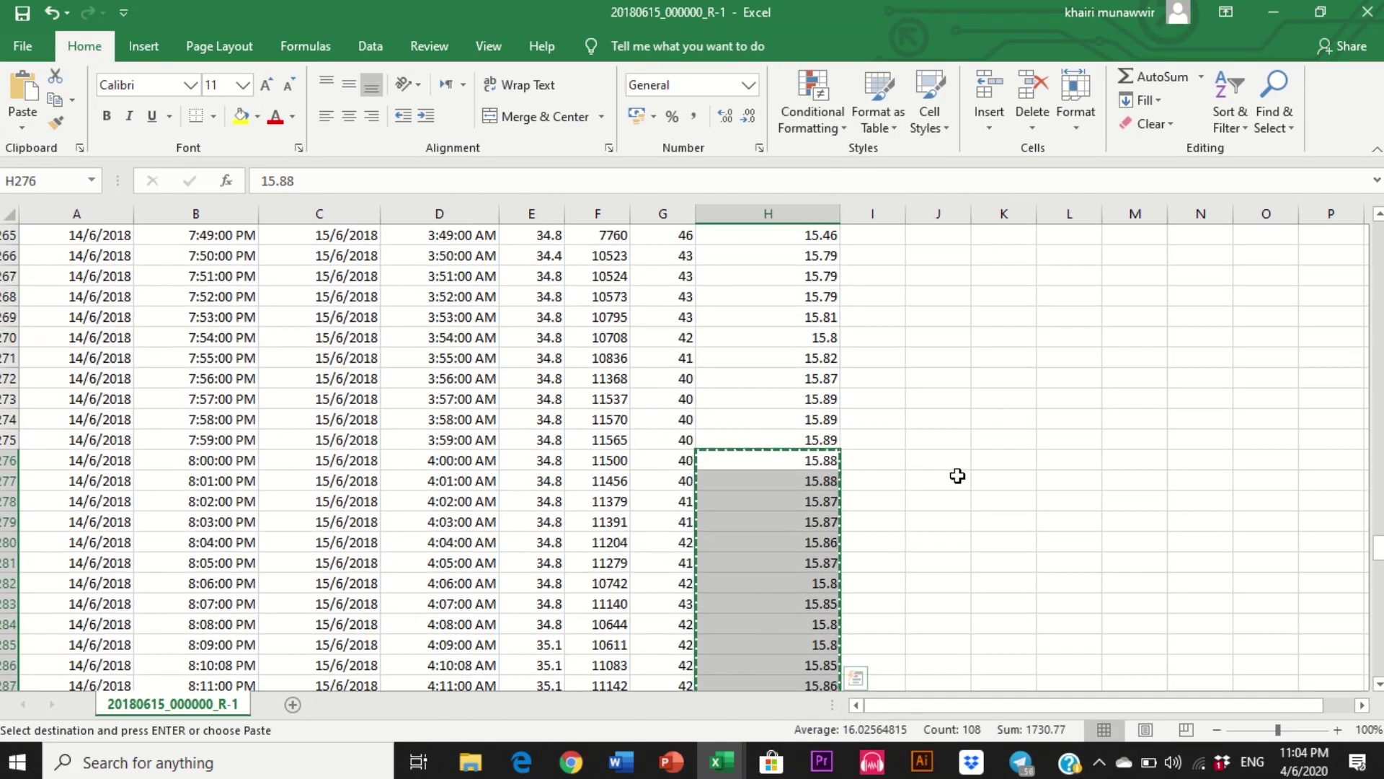
Step: In the Google Sheet, paste the copied readings starting at C142 and centre them
{"action": "left_click", "coordinate": [569, 771]}
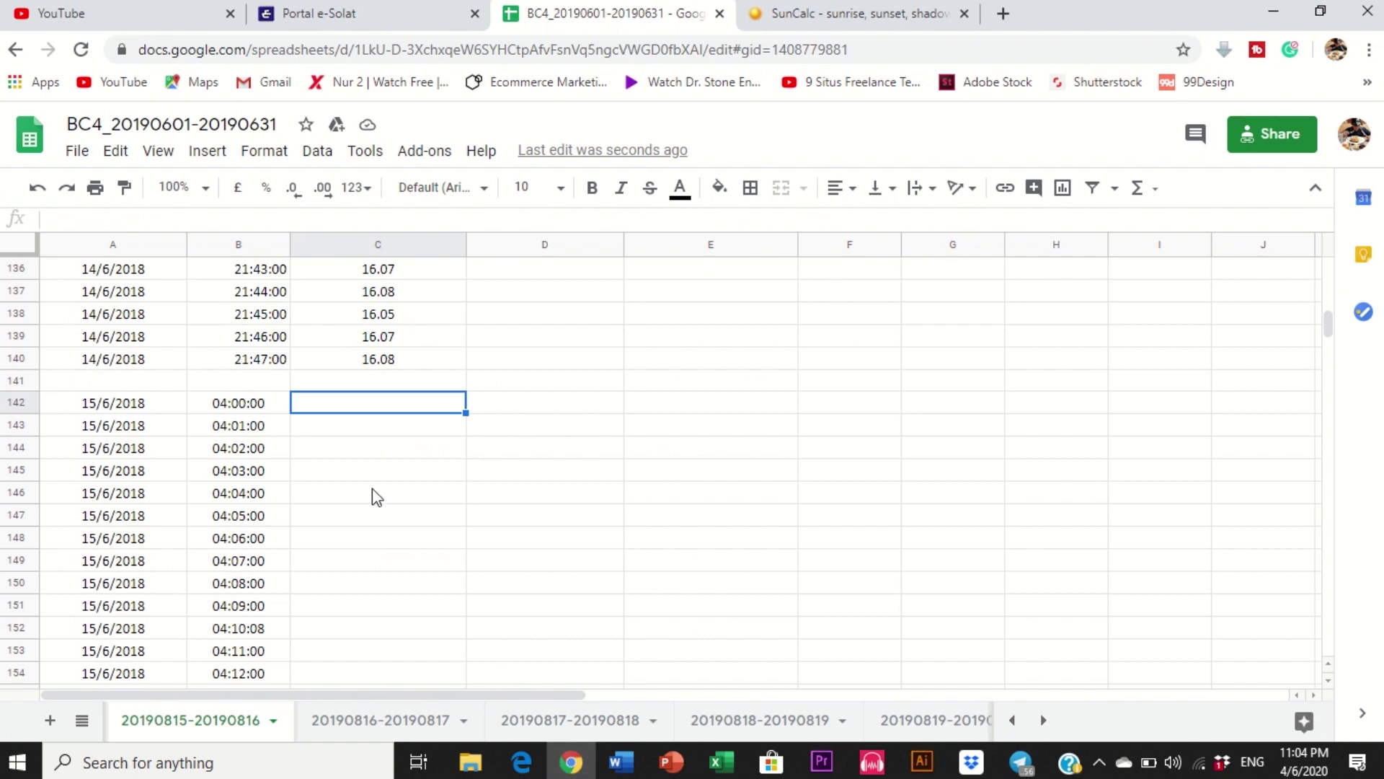
{"action": "right_click", "coordinate": [343, 408]}
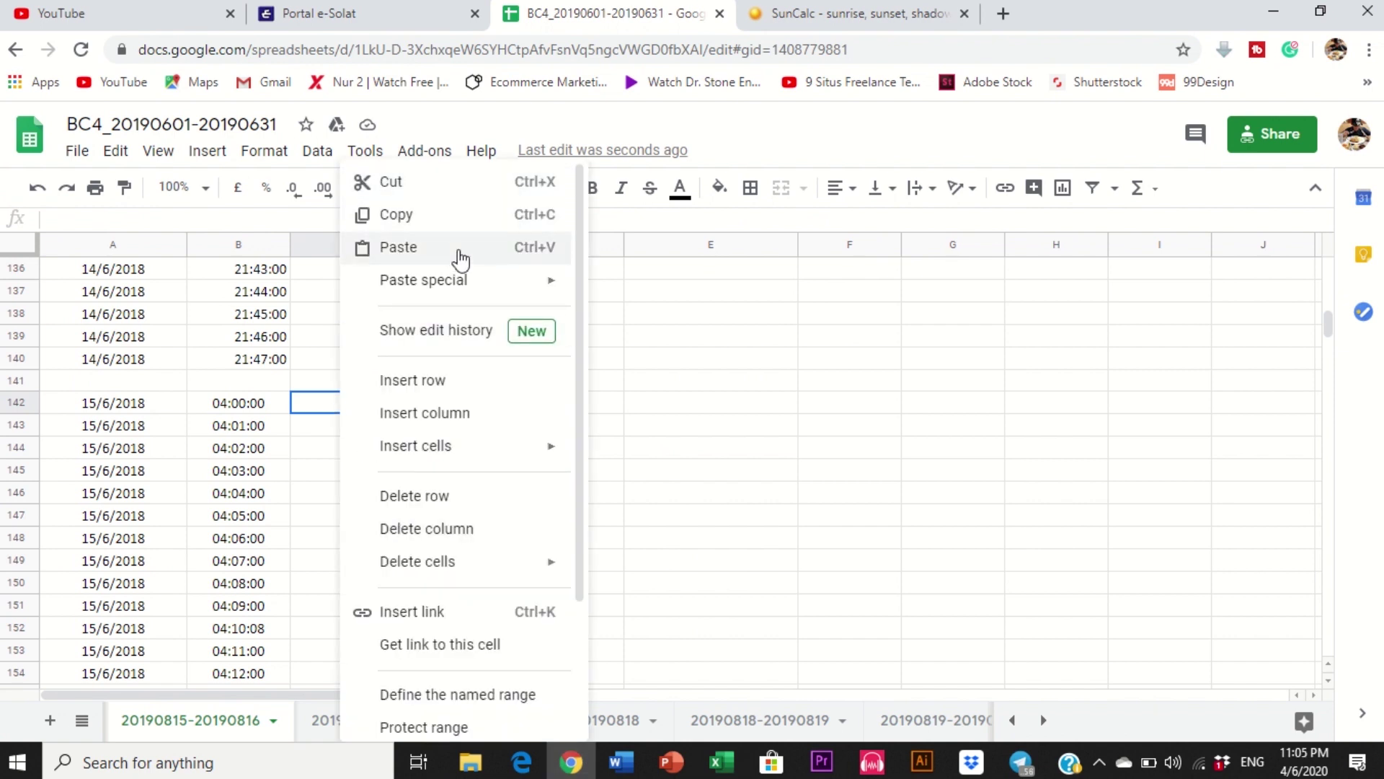
{"action": "left_click", "coordinate": [548, 249]}
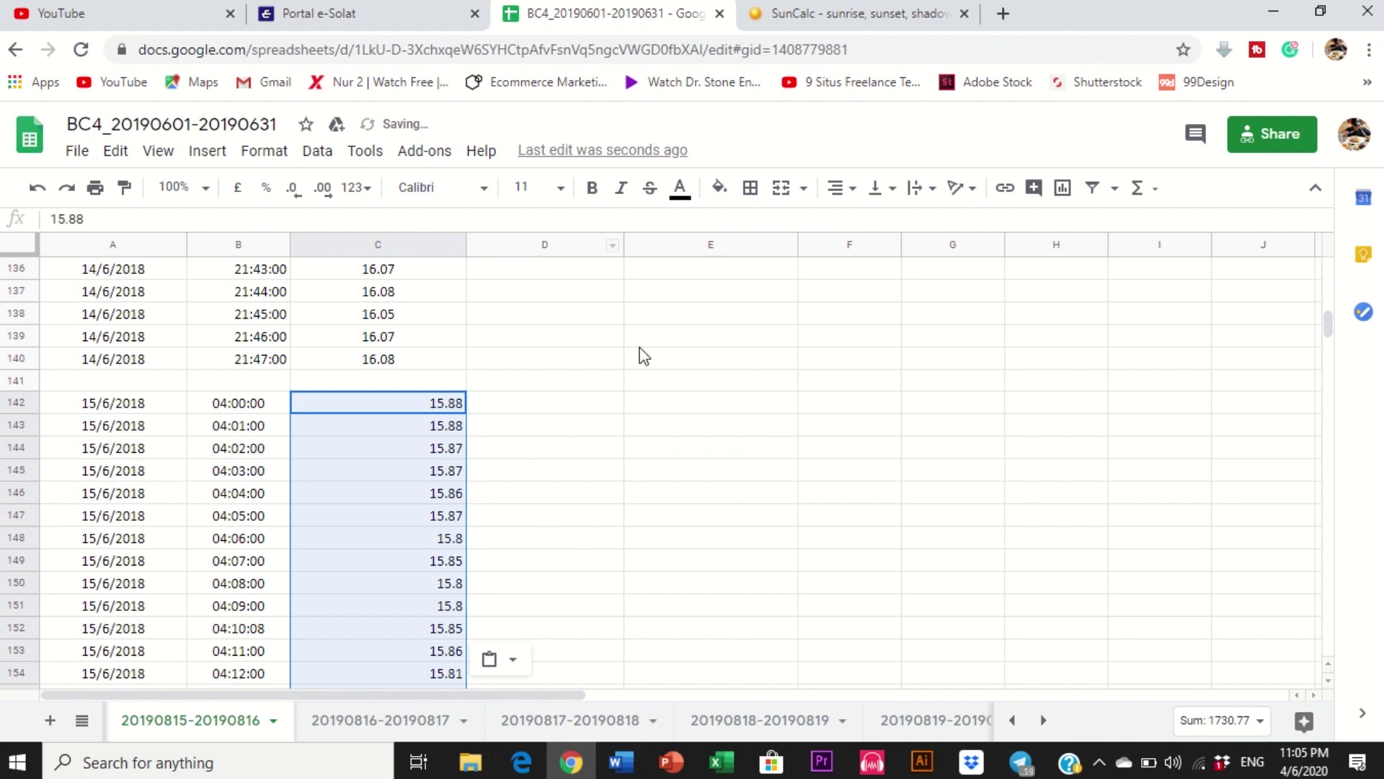
{"action": "left_click", "coordinate": [871, 186]}
{"action": "left_click", "coordinate": [857, 225]}
{"action": "left_click", "coordinate": [710, 448]}
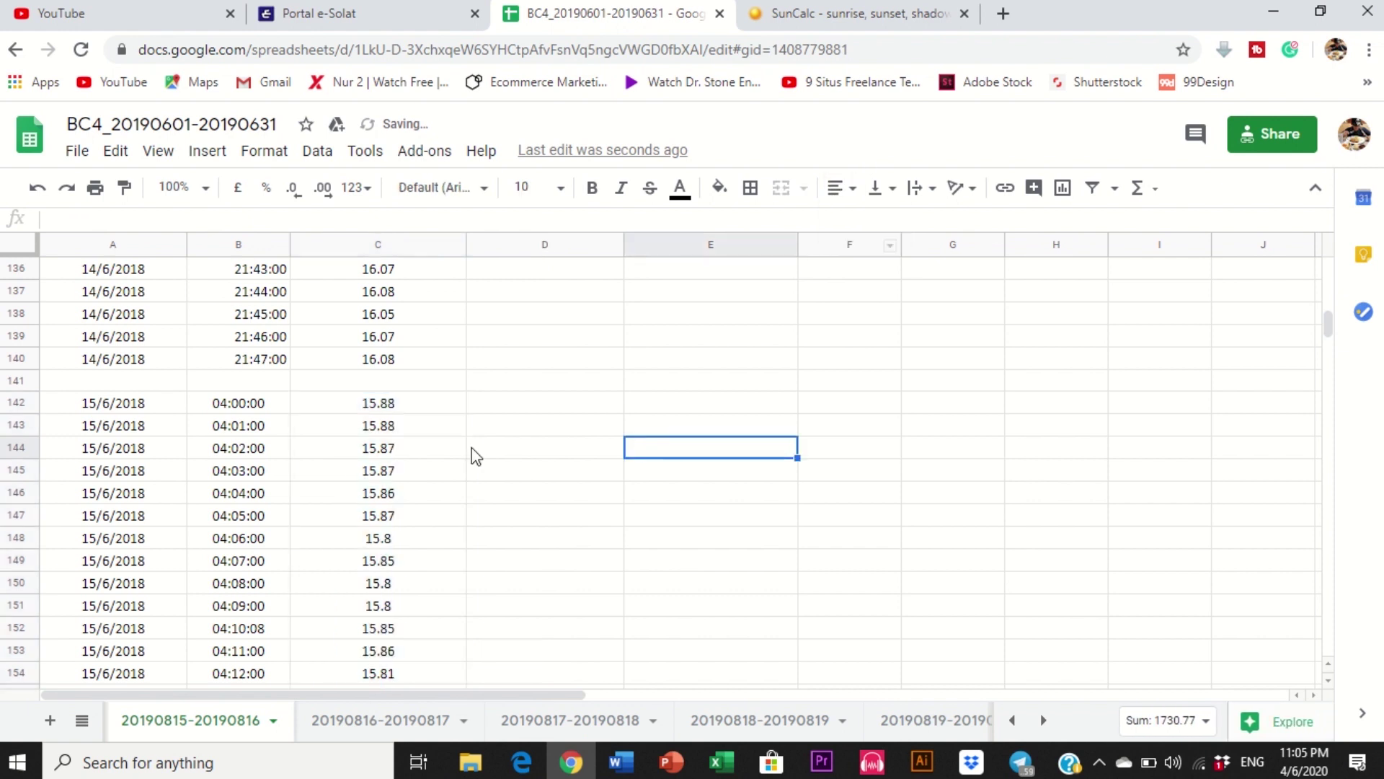
Step: Examine the TARIKH, MASA, MAG/ARKASAAT² and ALTITIDUE MATAHARI columns and their first records at the start of the sheet
{"action": "scroll", "coordinate": [395, 436], "scroll_direction": "up", "scroll_amount": 5}
{"action": "scroll", "coordinate": [395, 436], "scroll_direction": "up", "scroll_amount": 20}
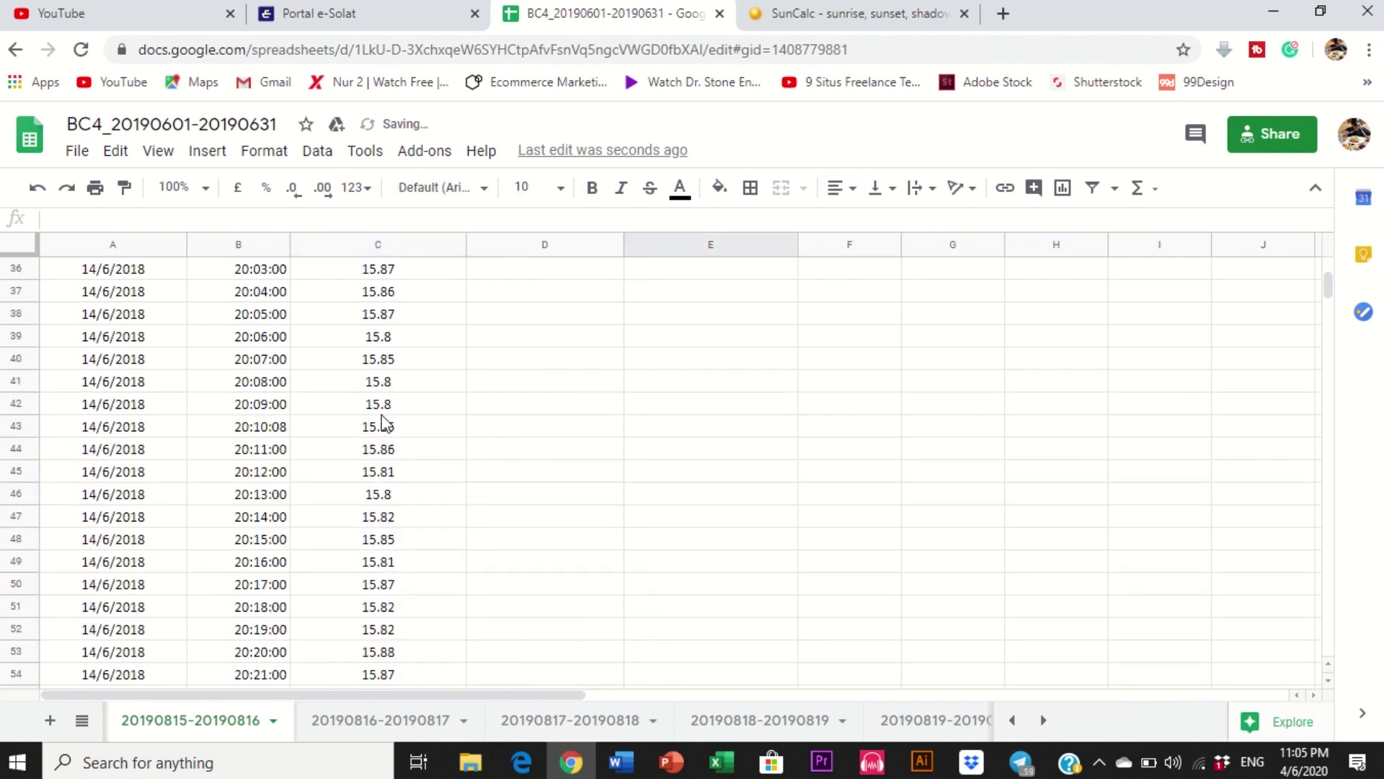
{"action": "scroll", "coordinate": [386, 423], "scroll_direction": "up", "scroll_amount": 8}
{"action": "left_click_drag", "start_coordinate": [97, 289], "coordinate": [380, 548]}
{"action": "left_click", "coordinate": [519, 364]}
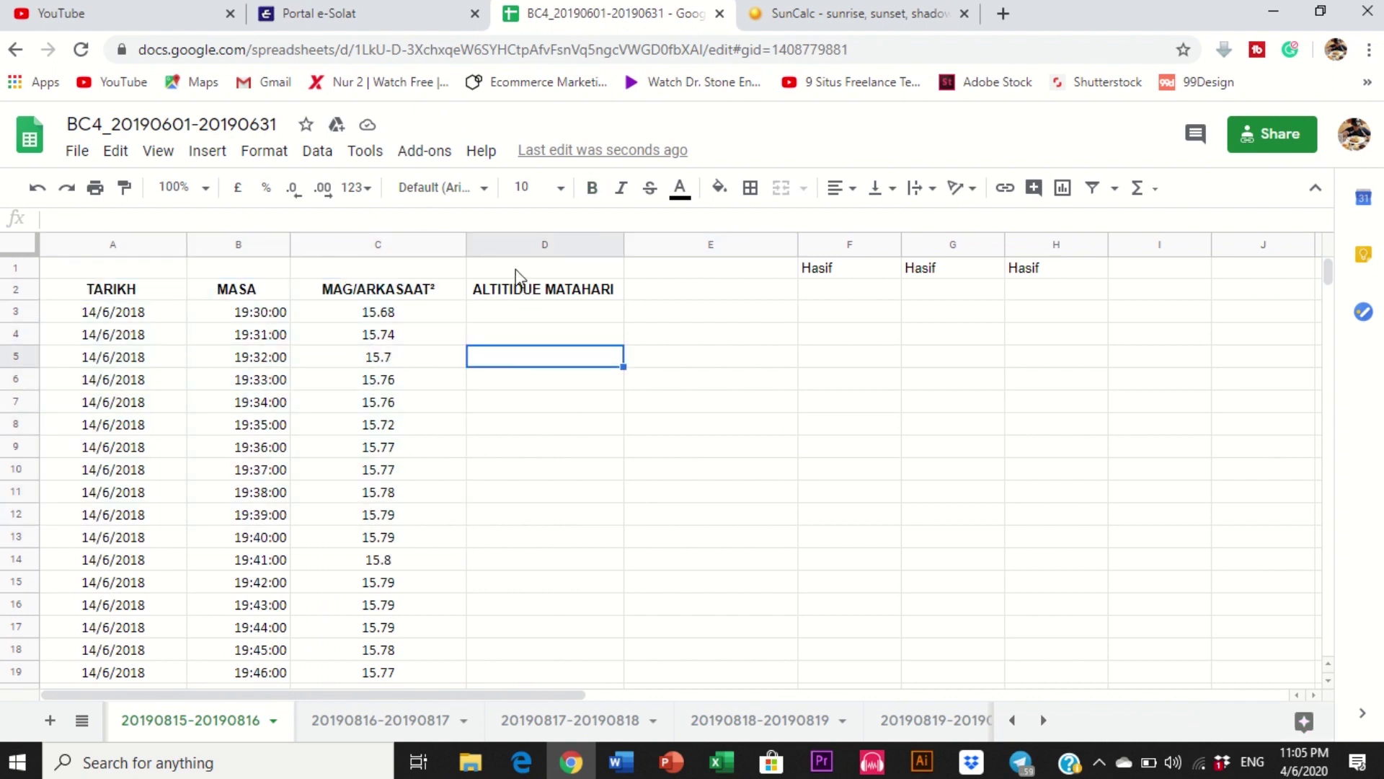
{"action": "left_click", "coordinate": [527, 292]}
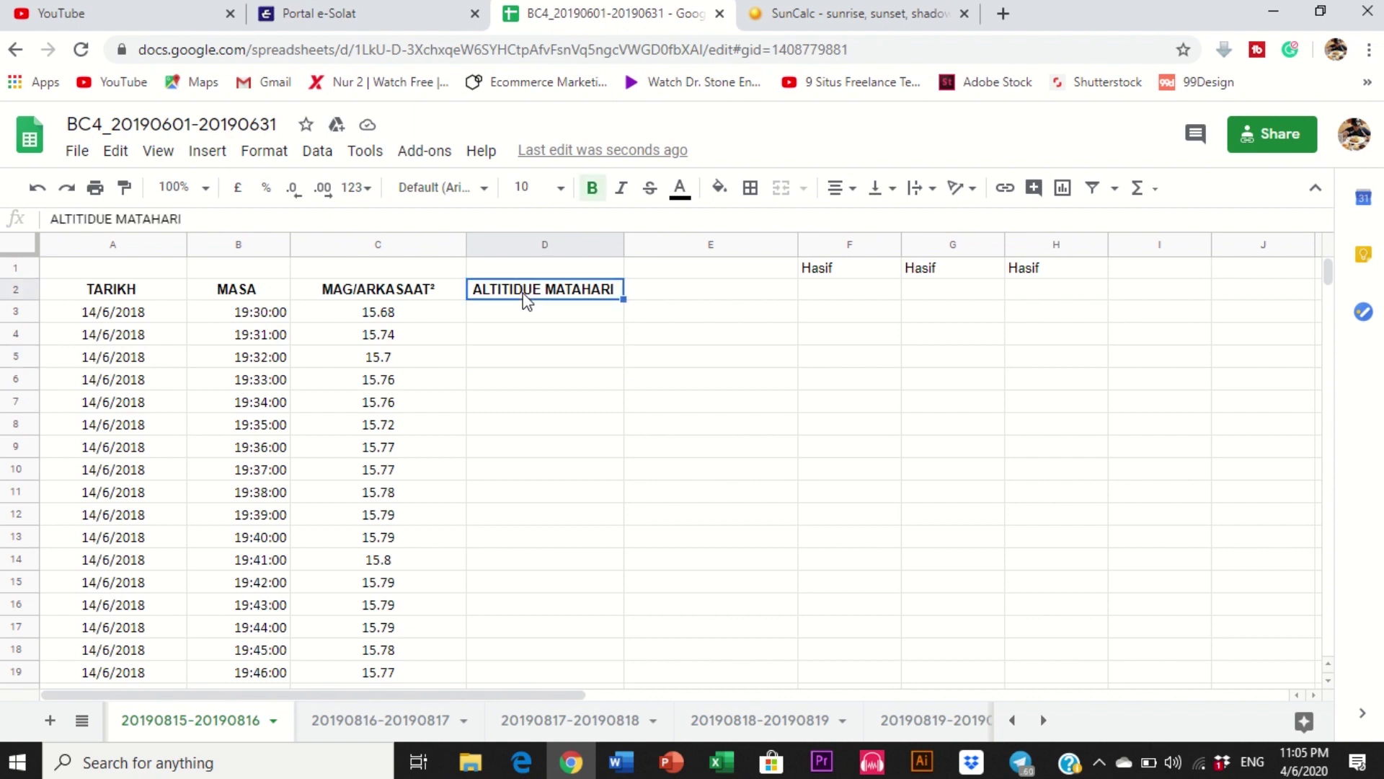
{"action": "key", "text": "Down"}
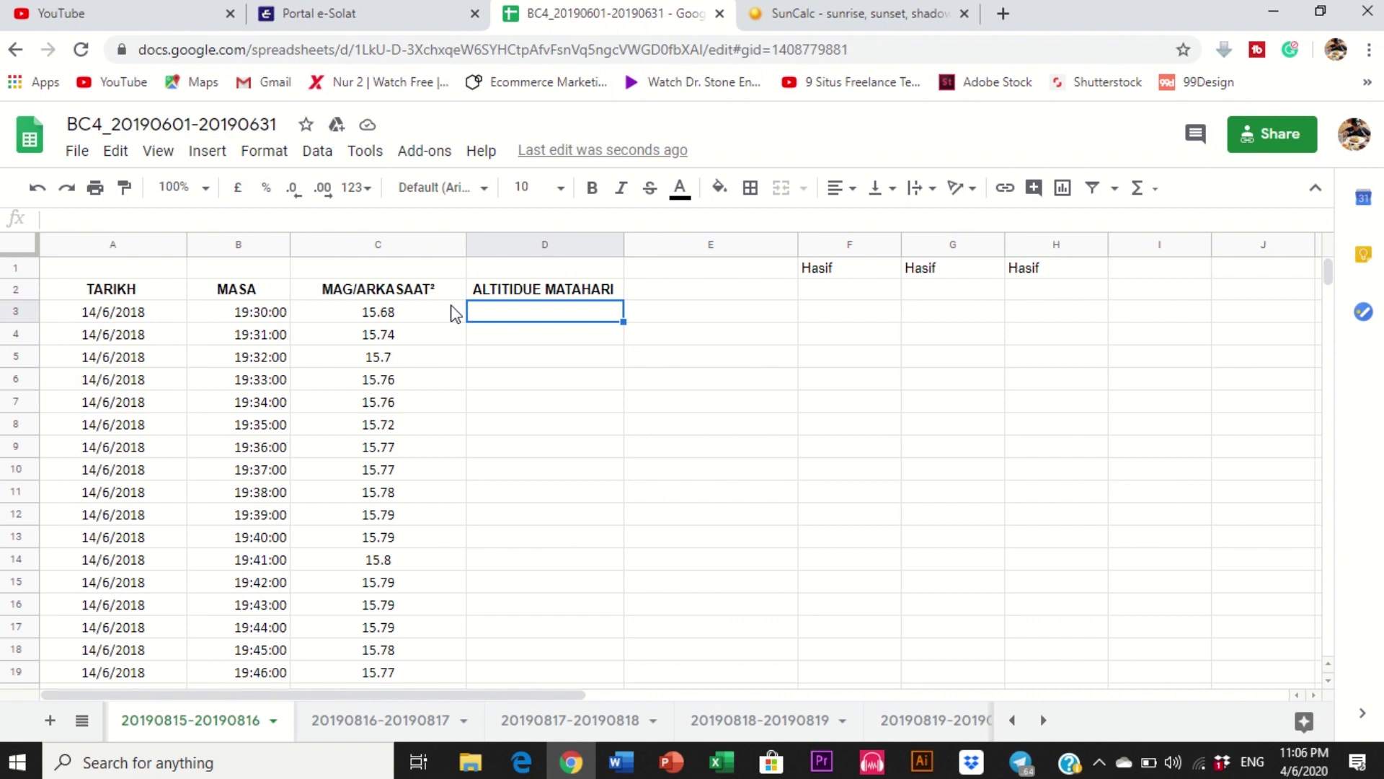
{"action": "left_click", "coordinate": [119, 321]}
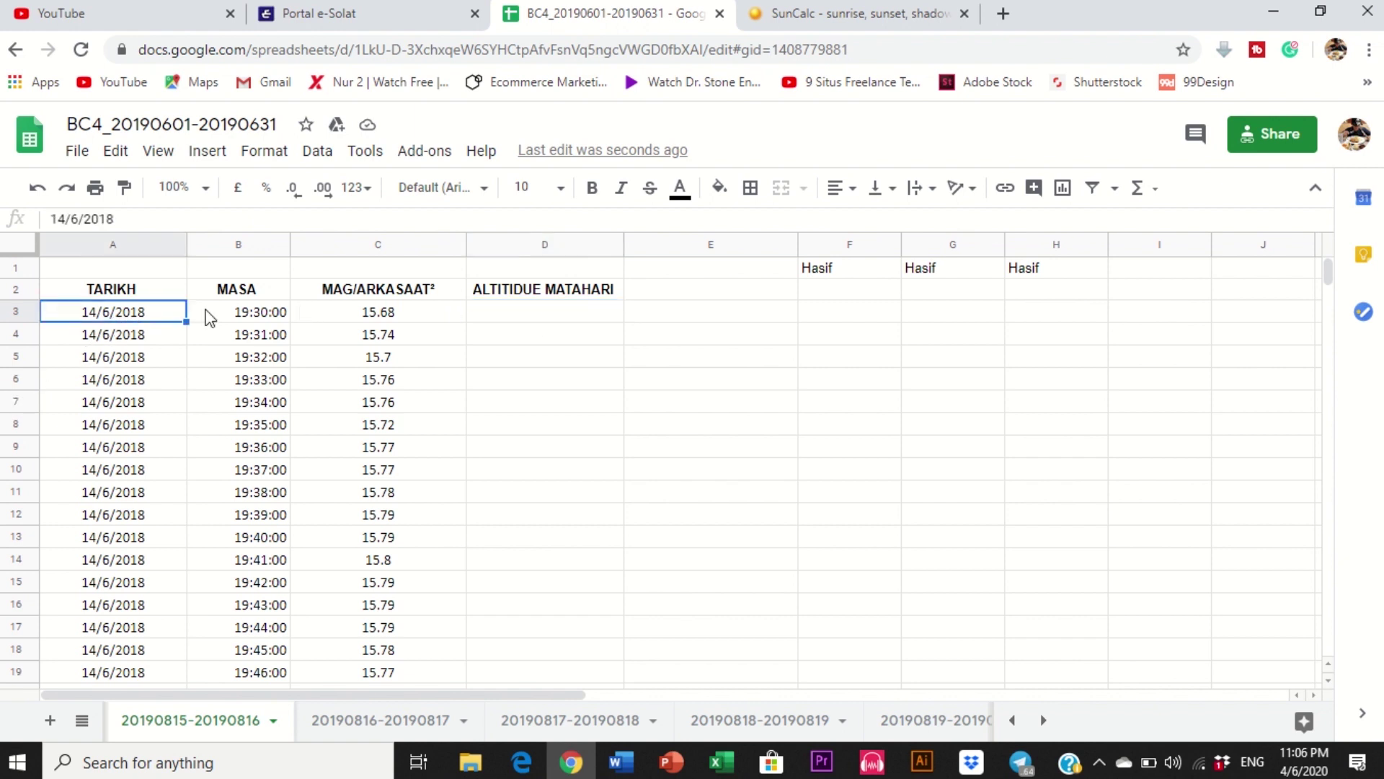
{"action": "left_click", "coordinate": [252, 318]}
{"action": "left_click", "coordinate": [370, 318]}
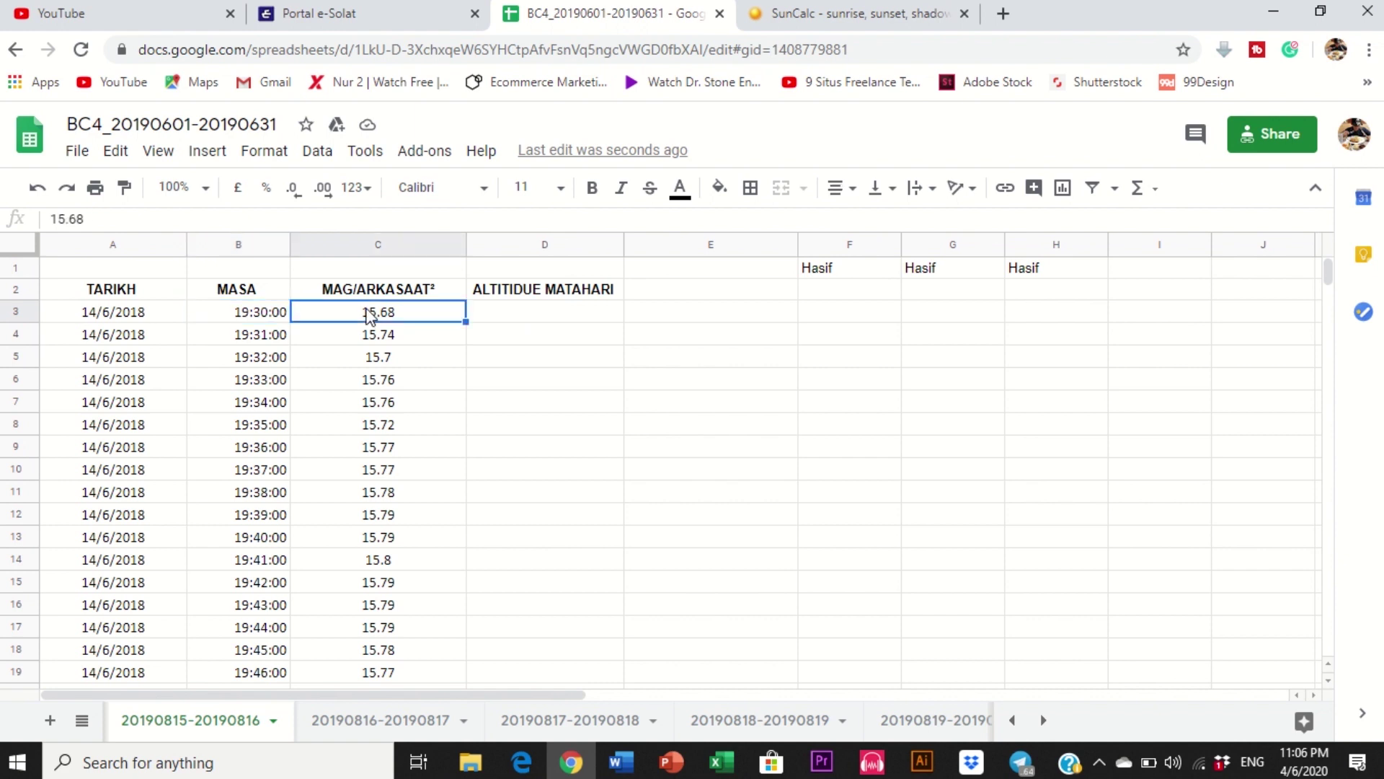
{"action": "left_click", "coordinate": [548, 317]}
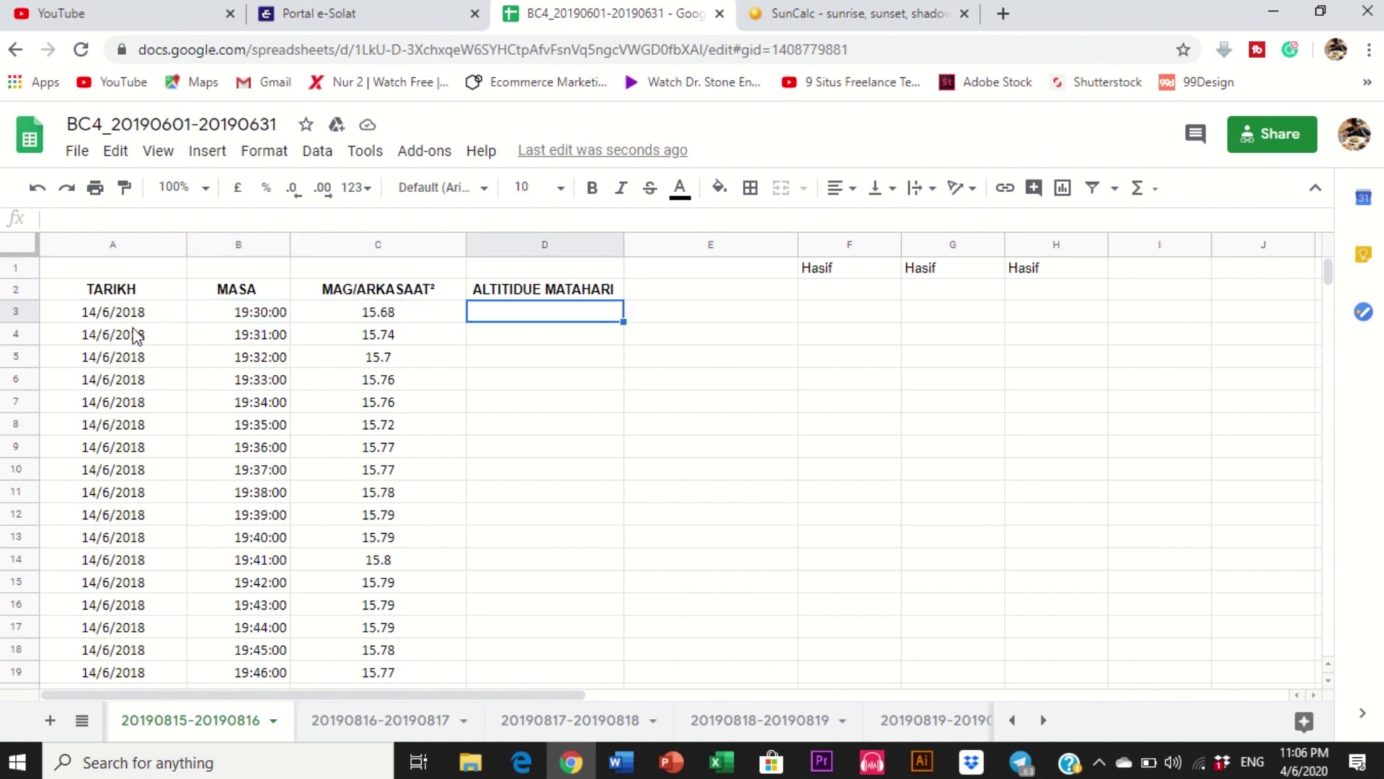
{"action": "left_click", "coordinate": [263, 321]}
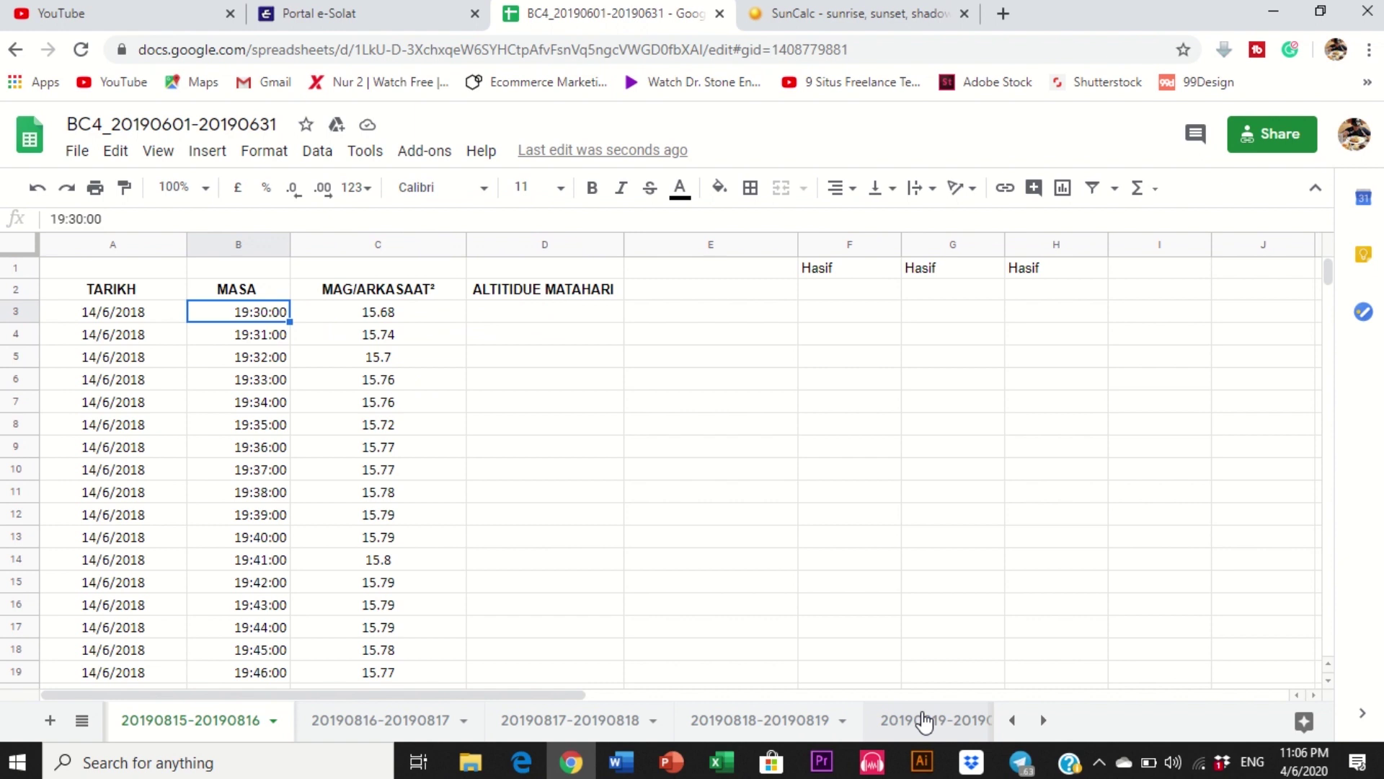
{"action": "left_click", "coordinate": [117, 315]}
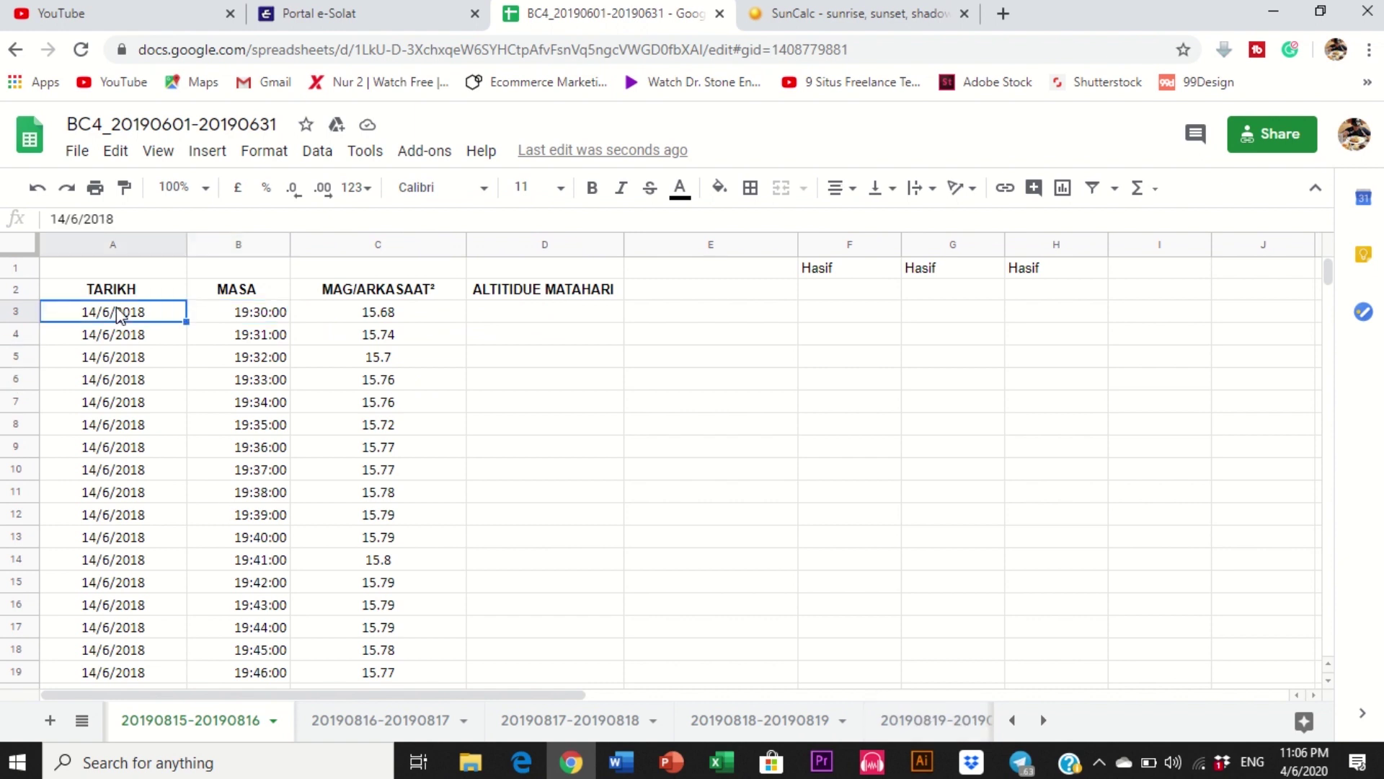
{"action": "left_click", "coordinate": [216, 317], "text": "shift"}
{"action": "mouse_move", "coordinate": [230, 318]}
{"action": "left_mouse_down"}
{"action": "mouse_move", "coordinate": [223, 358]}
{"action": "mouse_move", "coordinate": [223, 309]}
{"action": "left_mouse_up"}
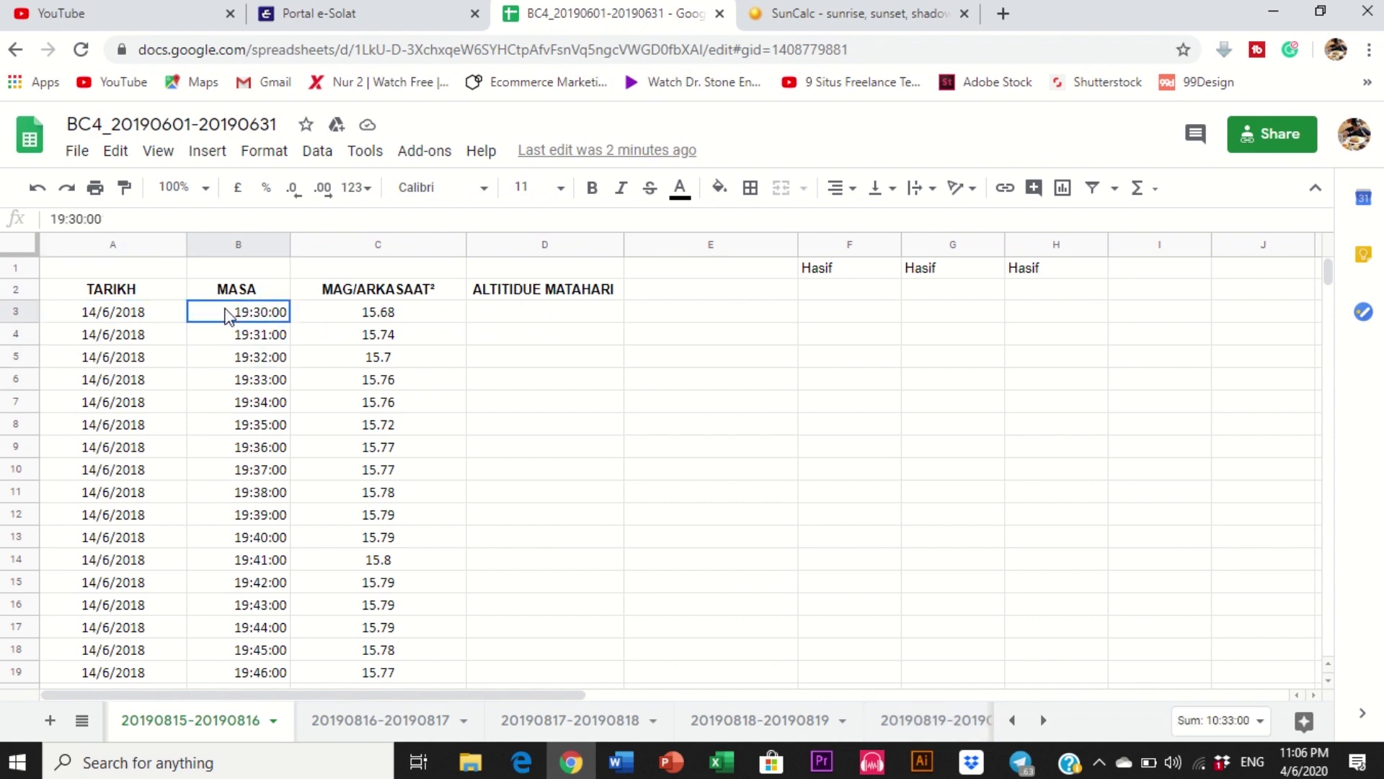
{"action": "left_click", "coordinate": [519, 402]}
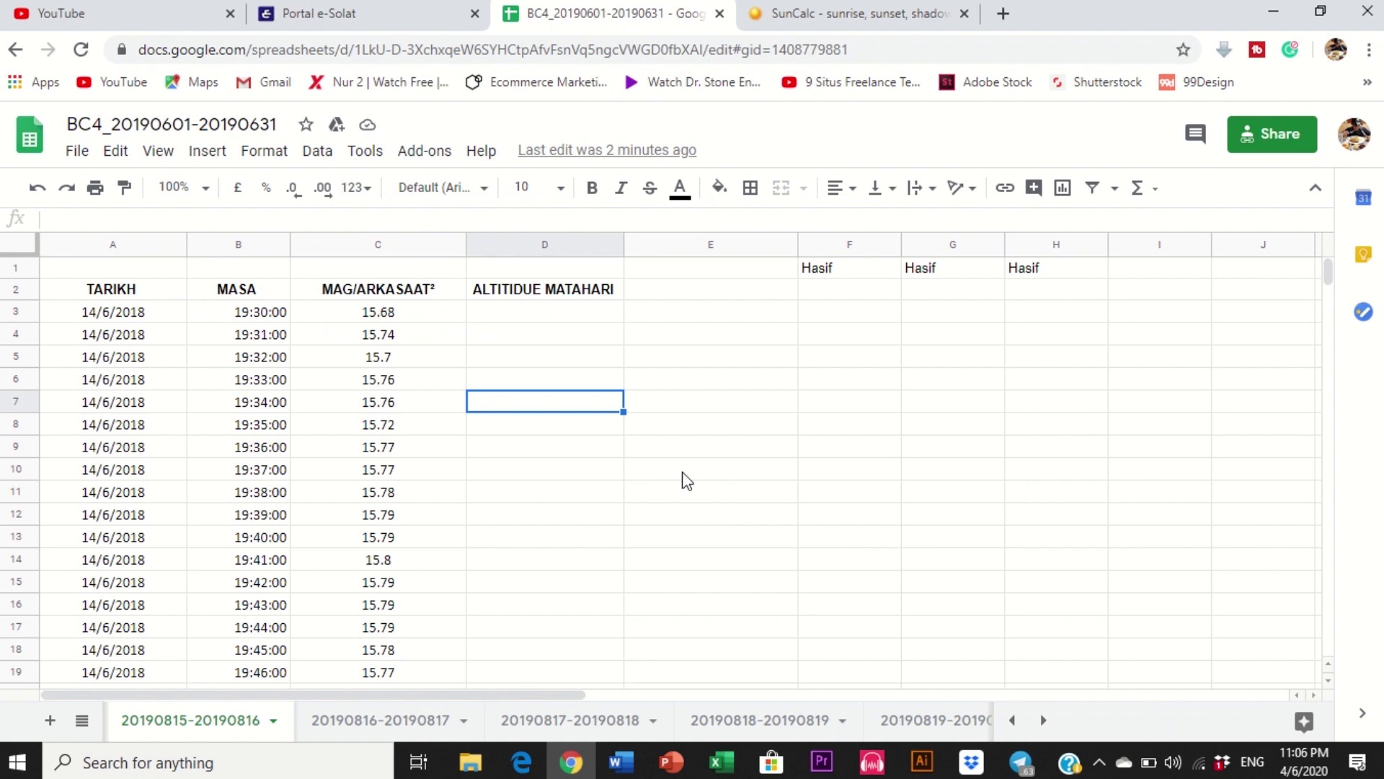
Step: Examine the date, time, reading and sun altitude cells of the first record in row 3
{"action": "left_click_drag", "start_coordinate": [106, 317], "coordinate": [238, 315]}
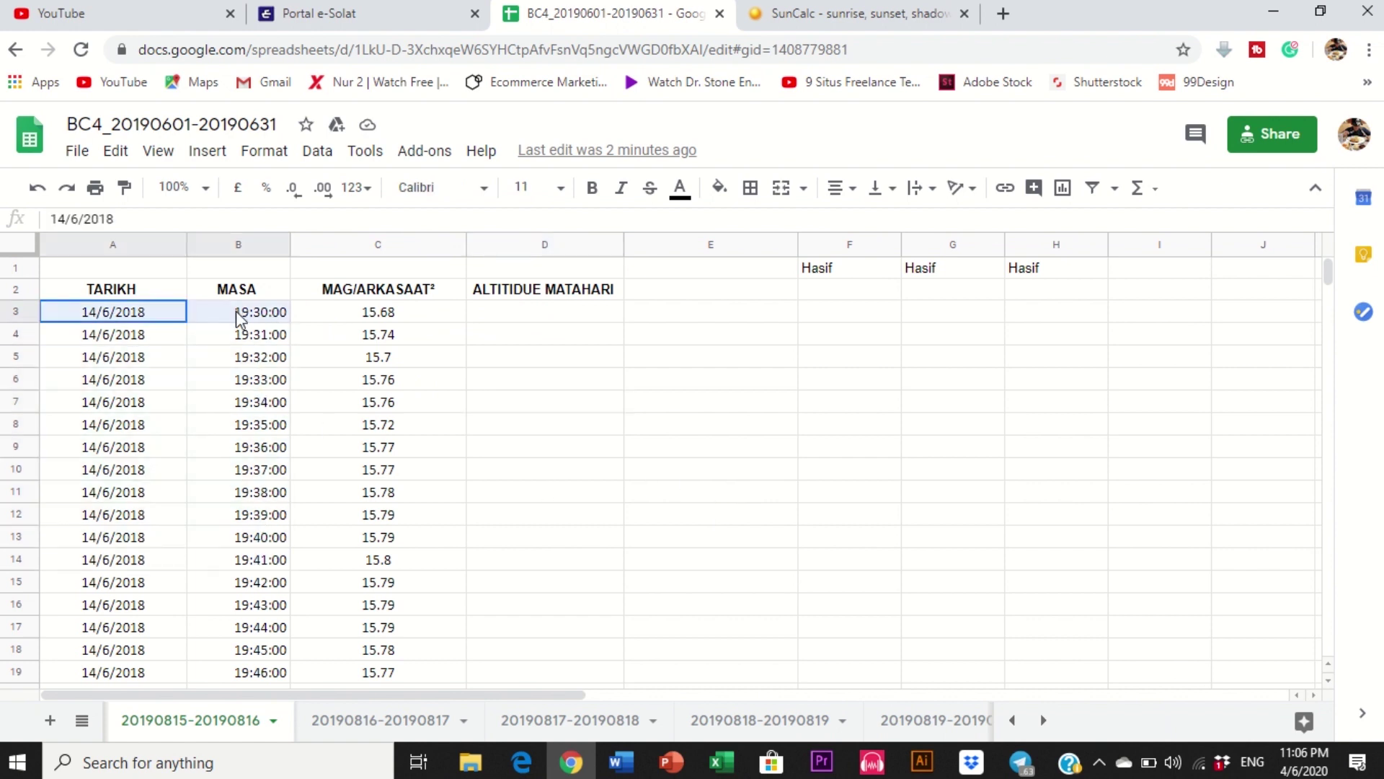
{"action": "left_click", "coordinate": [86, 317]}
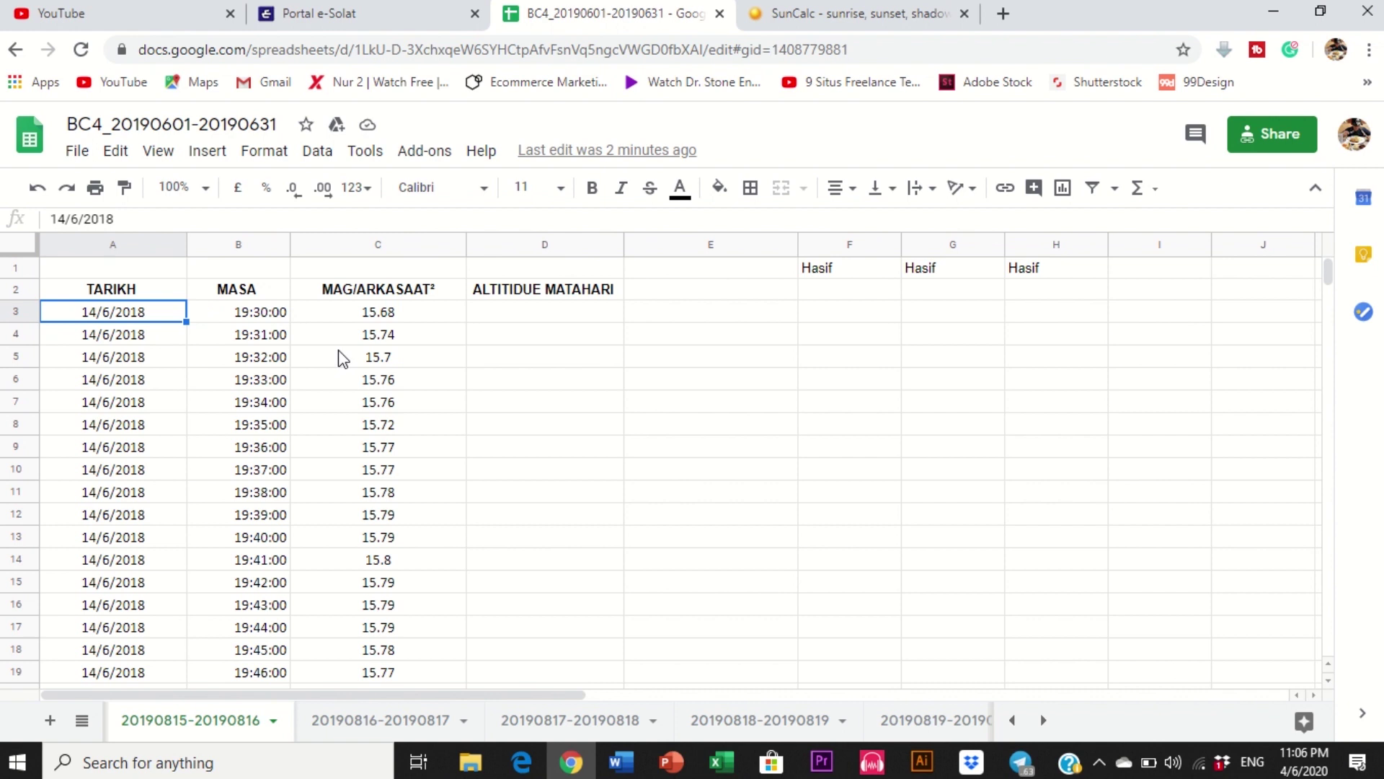
{"action": "left_click", "coordinate": [426, 315]}
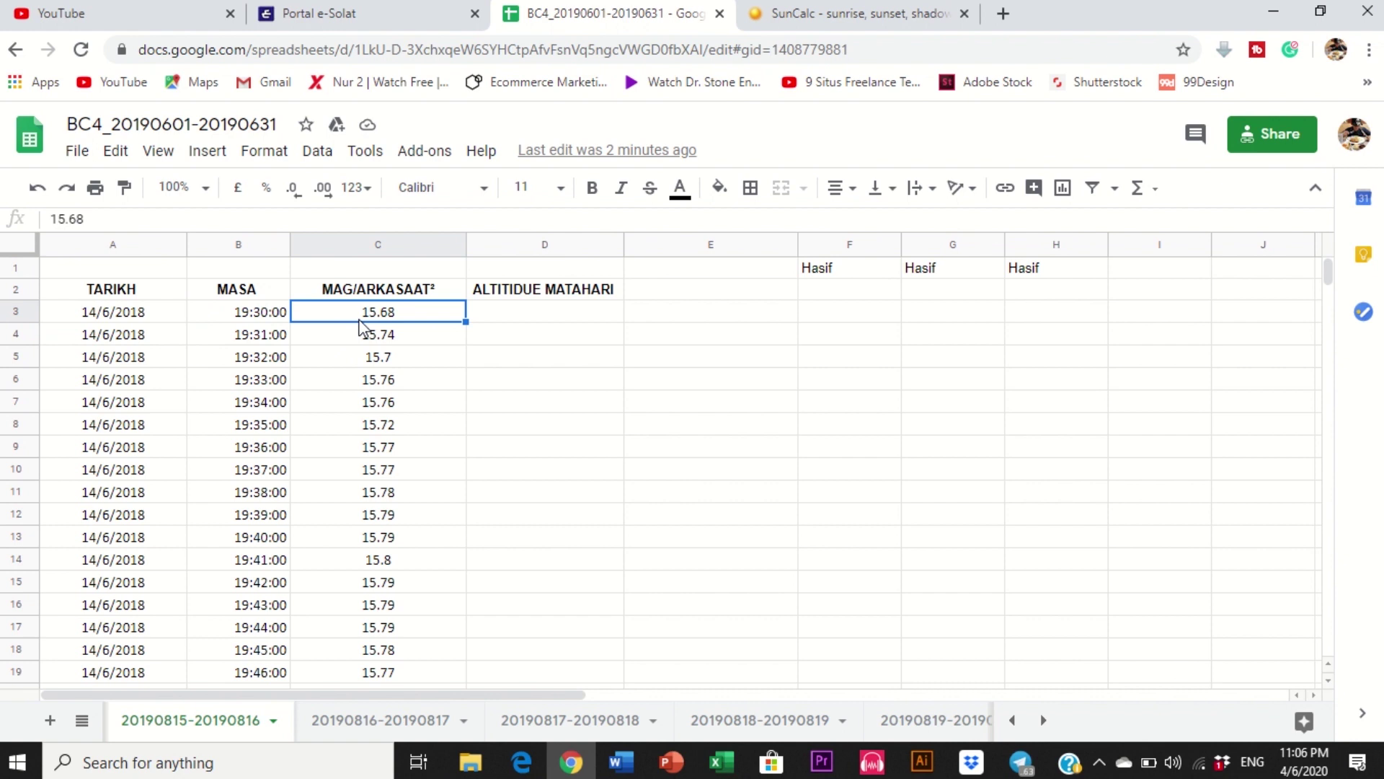
{"action": "left_click", "coordinate": [475, 364]}
{"action": "left_click", "coordinate": [394, 313]}
{"action": "left_click", "coordinate": [496, 315]}
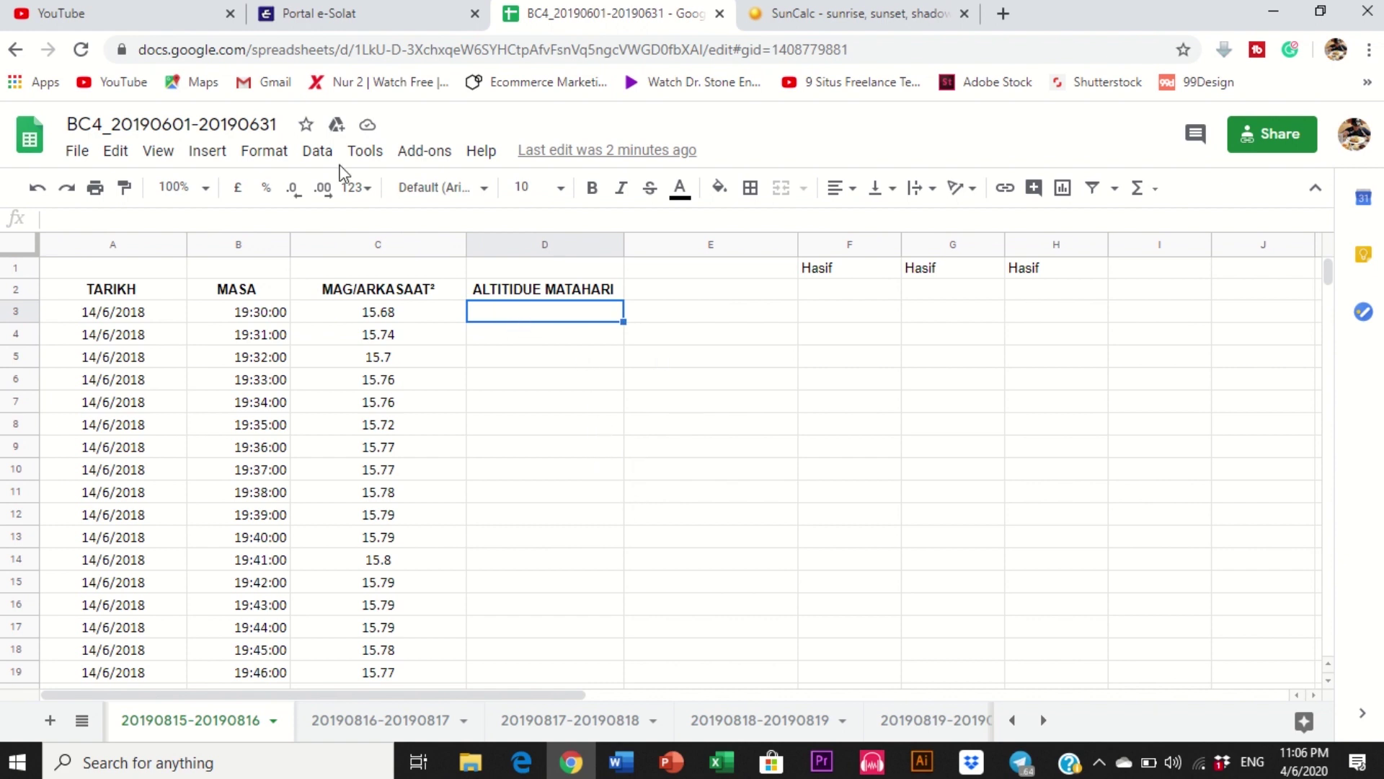
{"action": "left_click", "coordinate": [421, 339]}
{"action": "left_click", "coordinate": [513, 315]}
Step: Switch to SunCalc and enlarge the map around Shah Alam
{"action": "left_click", "coordinate": [896, 10]}
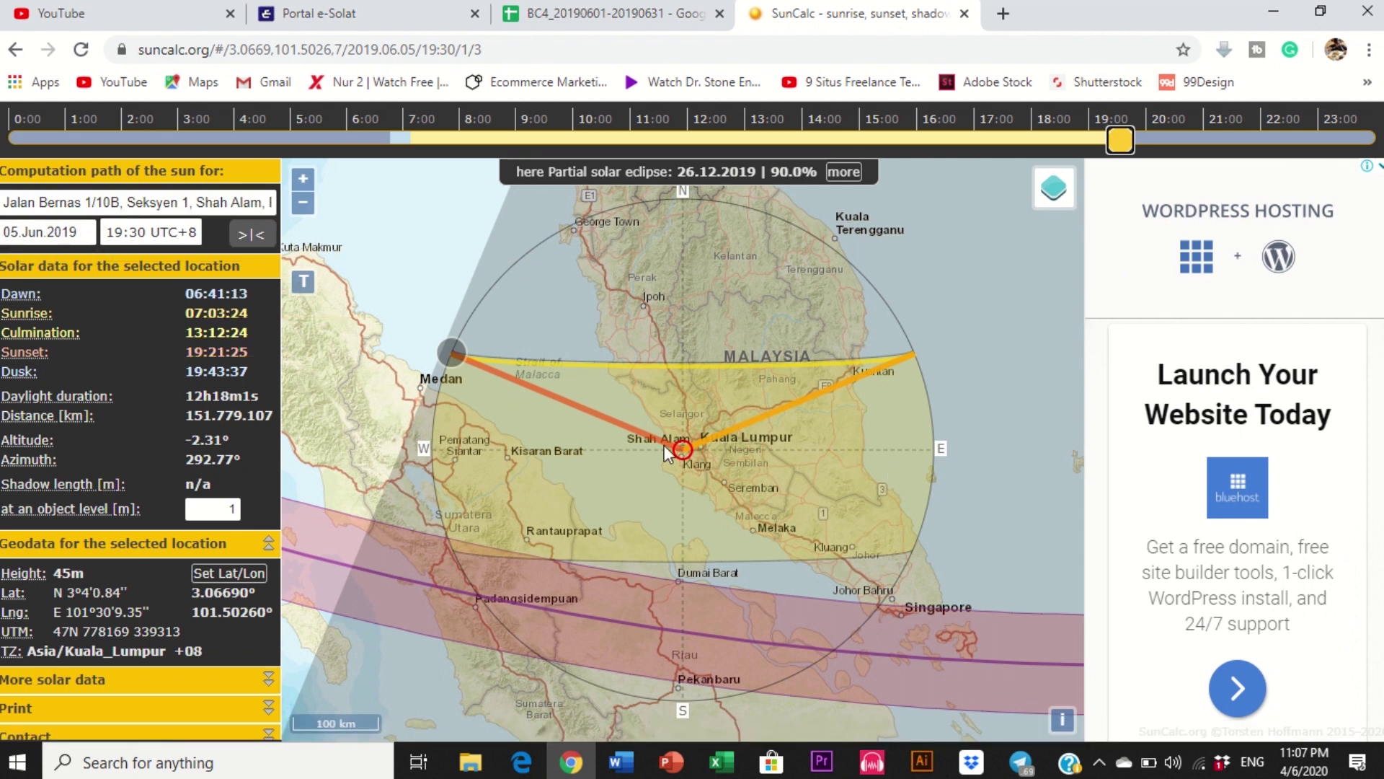
{"action": "scroll", "coordinate": [672, 444], "scroll_direction": "up", "scroll_amount": 1}
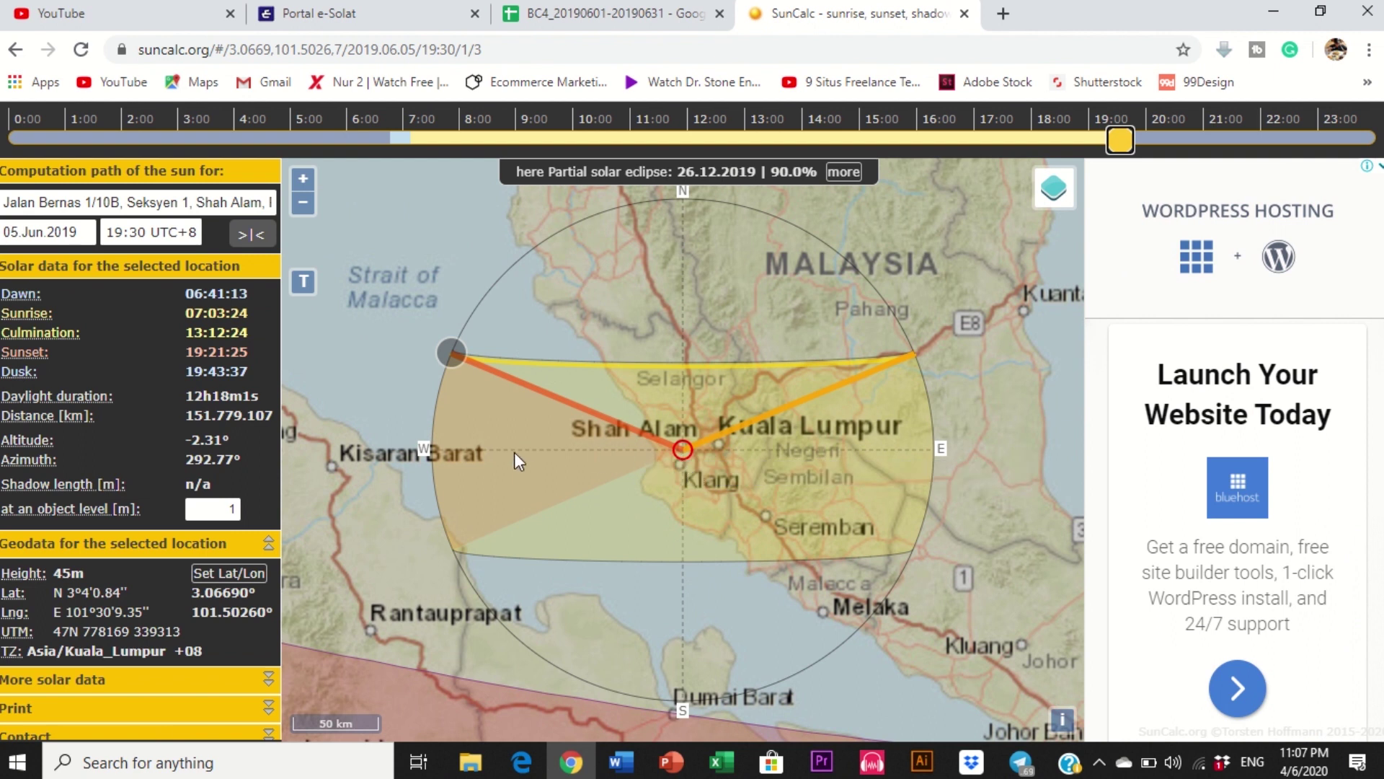
{"action": "scroll", "coordinate": [513, 452], "scroll_direction": "up", "scroll_amount": 2}
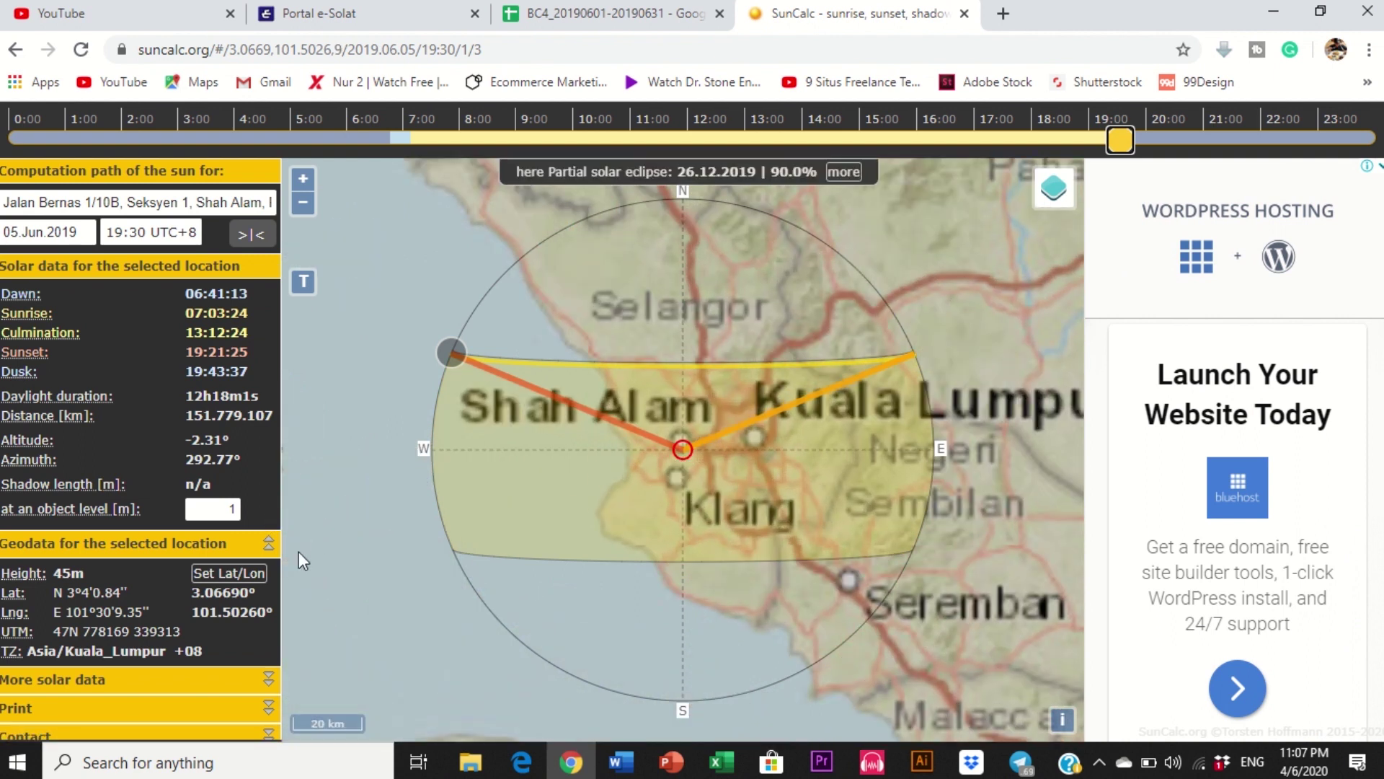
Step: Set the destination's decimal longitude to 101.502626, keep latitude 3.0669, and apply the coordinates
{"action": "left_click", "coordinate": [240, 578]}
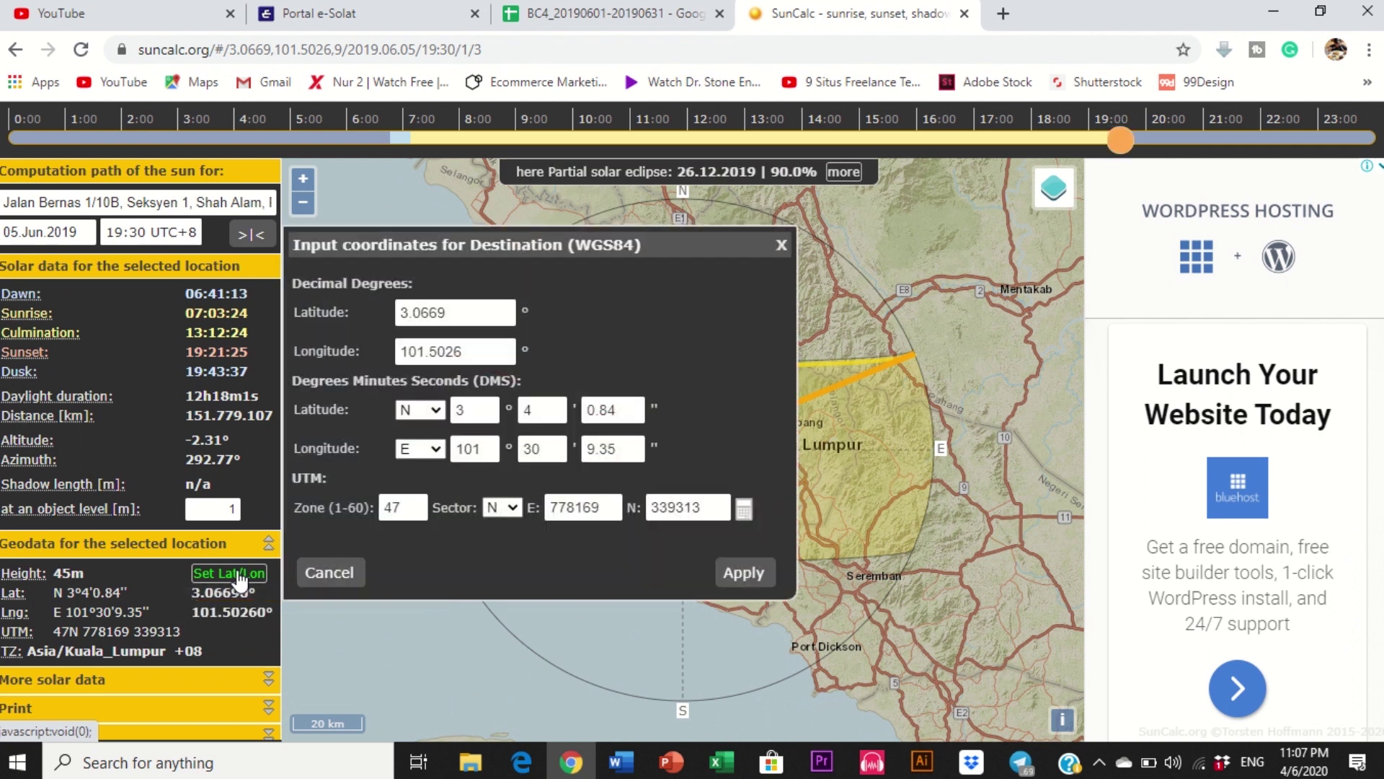
{"action": "left_click", "coordinate": [486, 315]}
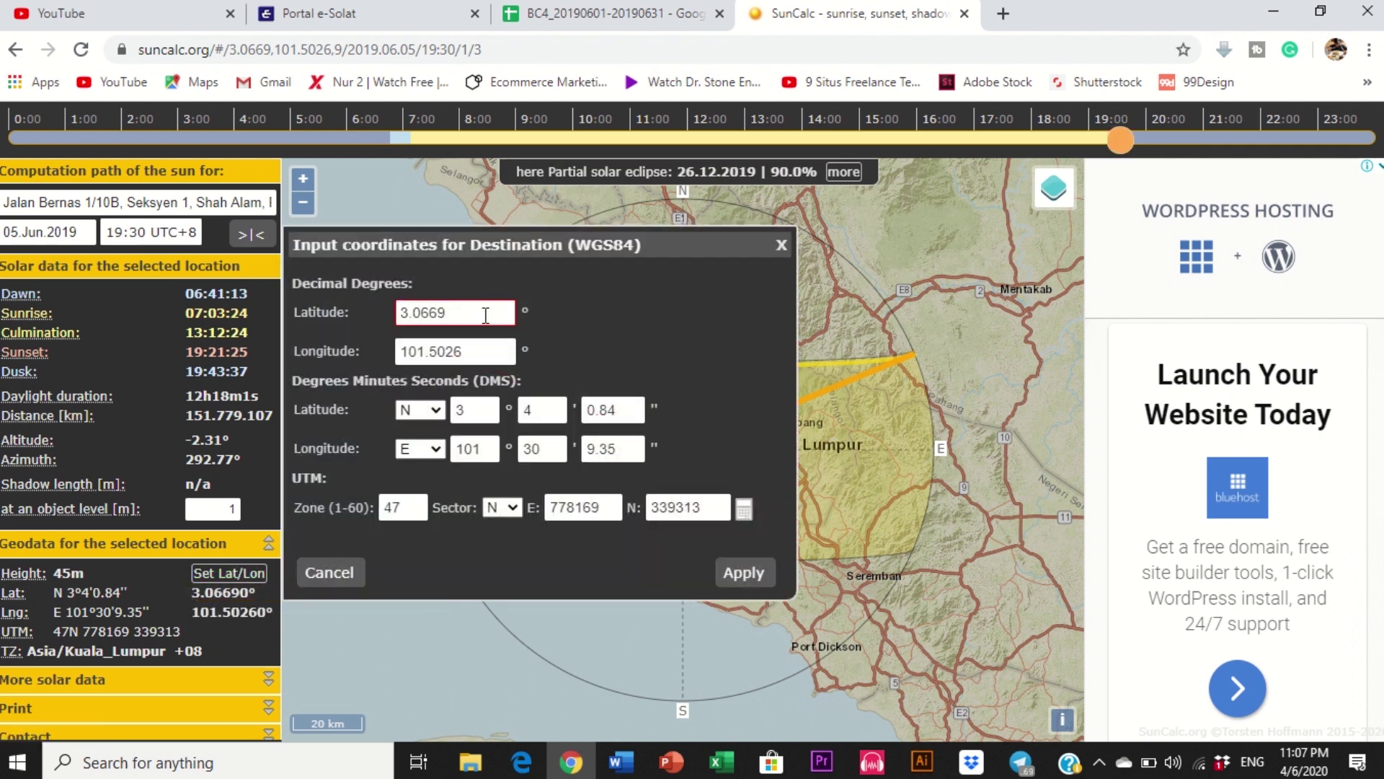
{"action": "double_click", "coordinate": [463, 313]}
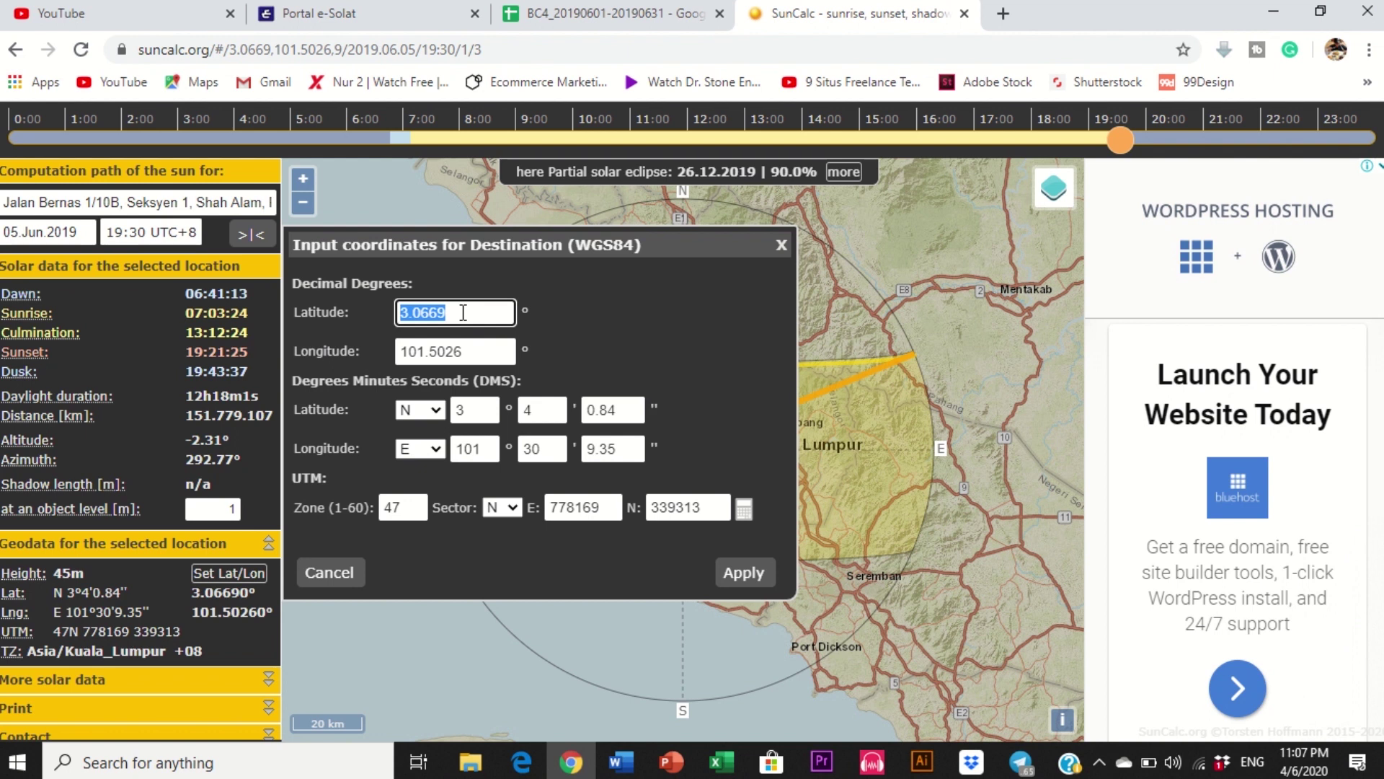
{"action": "left_click", "coordinate": [486, 353]}
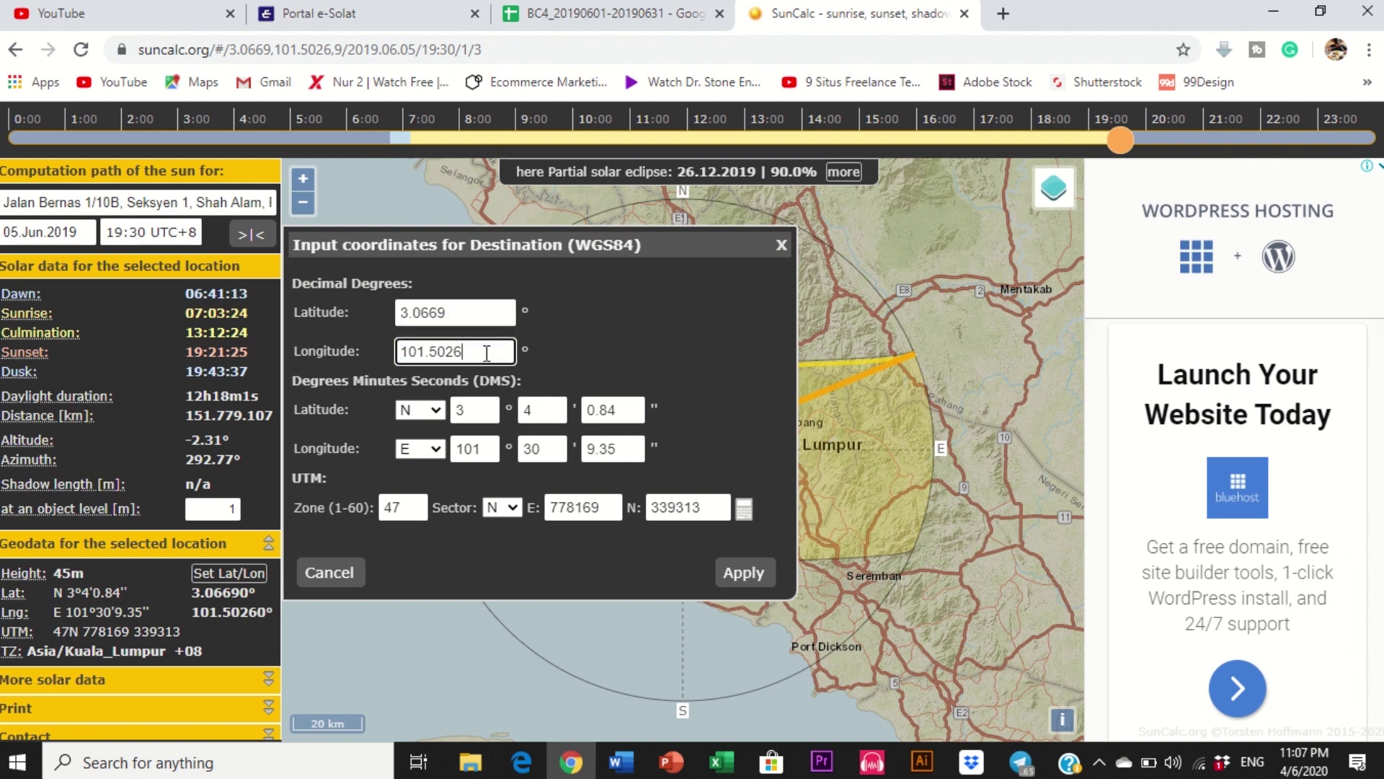
{"action": "double_click", "coordinate": [487, 354]}
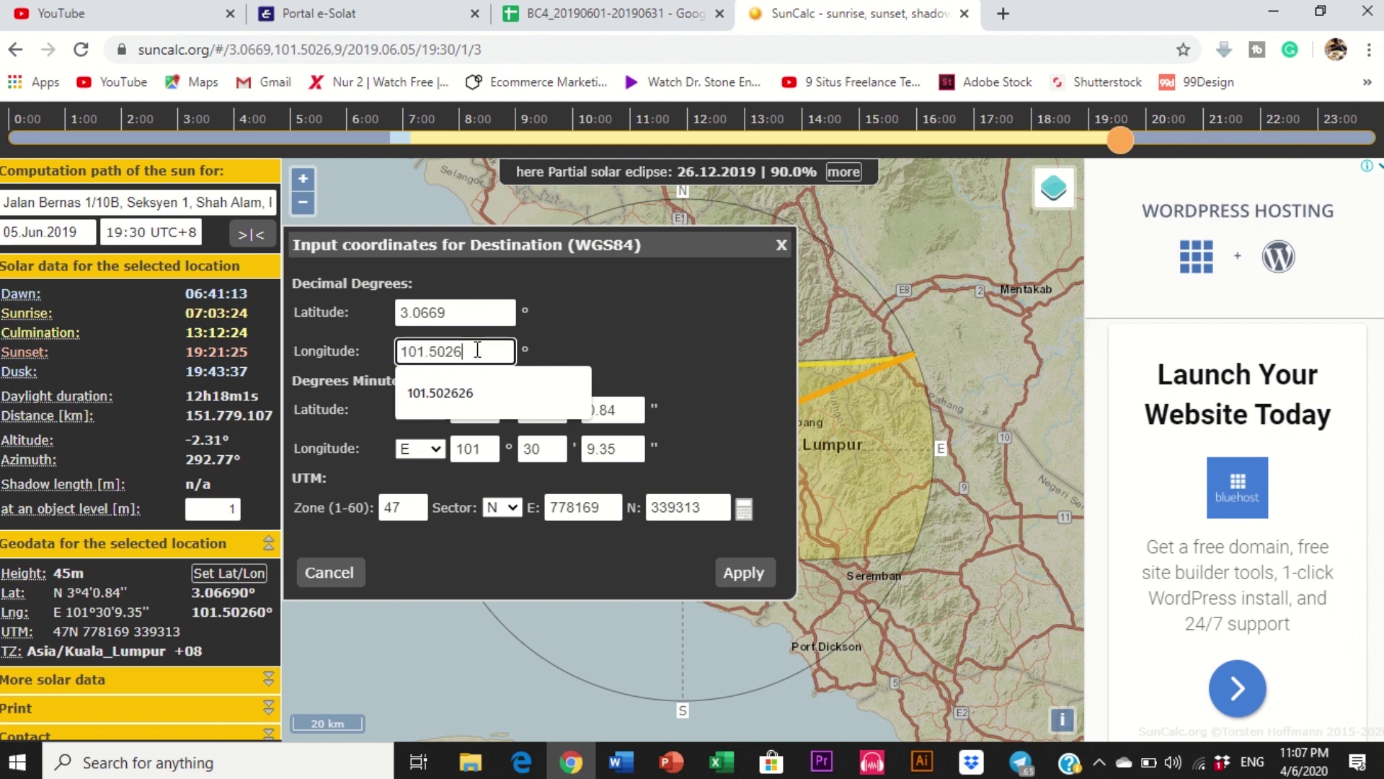
{"action": "left_click", "coordinate": [469, 390]}
{"action": "left_click", "coordinate": [486, 316]}
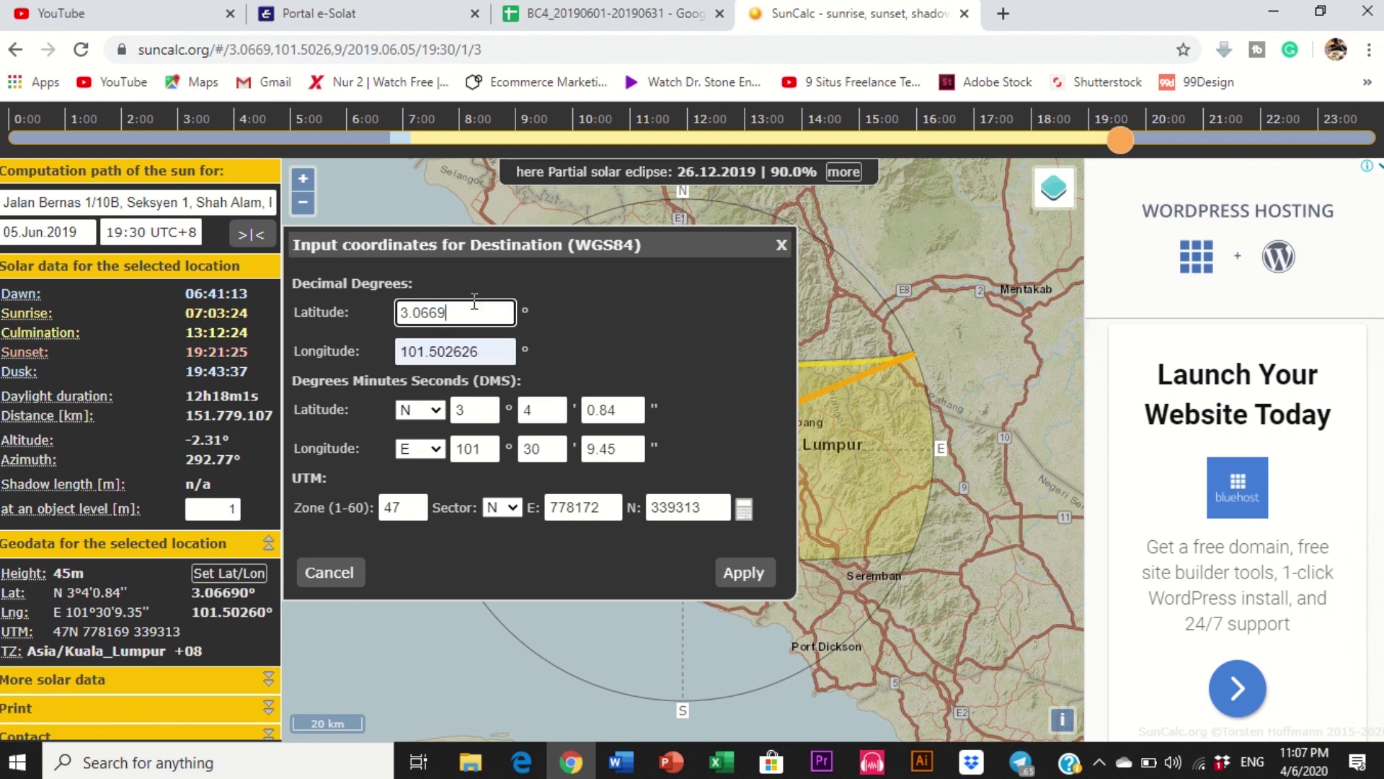
{"action": "left_click", "coordinate": [488, 354]}
{"action": "left_click", "coordinate": [477, 315]}
{"action": "left_click", "coordinate": [479, 353]}
{"action": "left_click", "coordinate": [460, 306]}
{"action": "left_click", "coordinate": [460, 304]}
{"action": "left_click", "coordinate": [744, 572]}
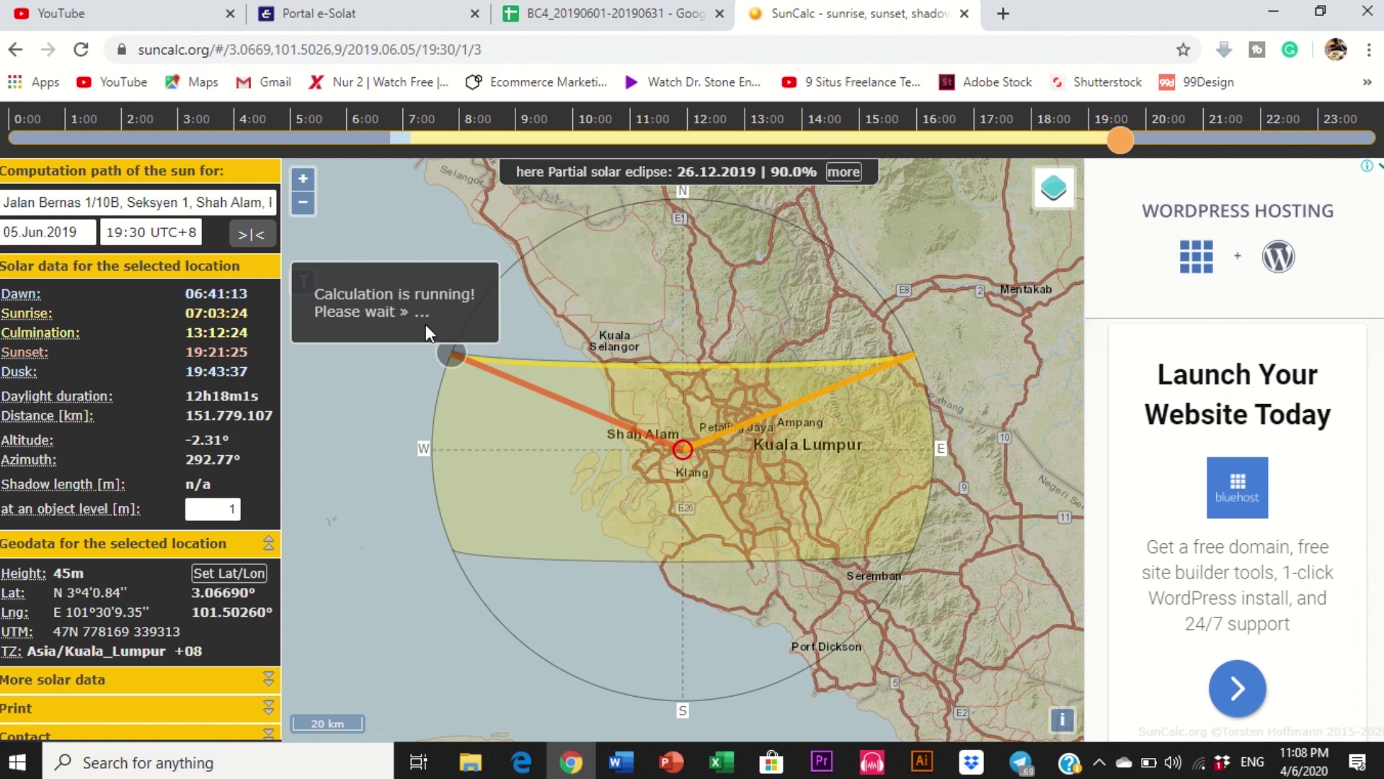
Step: Reopen the destination coordinates, re-enter the longitude as 101.502626, and apply them again
{"action": "left_click", "coordinate": [229, 573]}
{"action": "left_click_drag", "start_coordinate": [470, 352], "coordinate": [459, 353]}
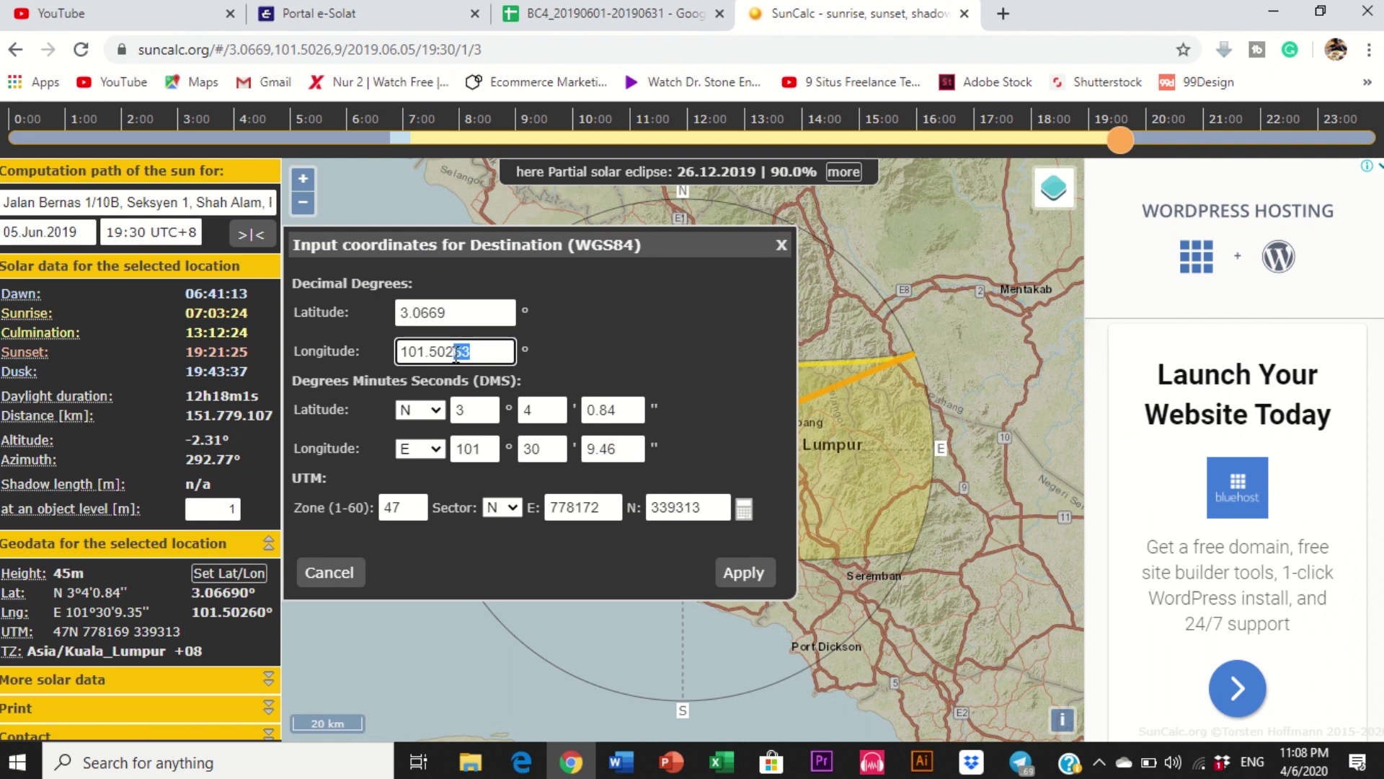
{"action": "key", "text": "BackSpace"}
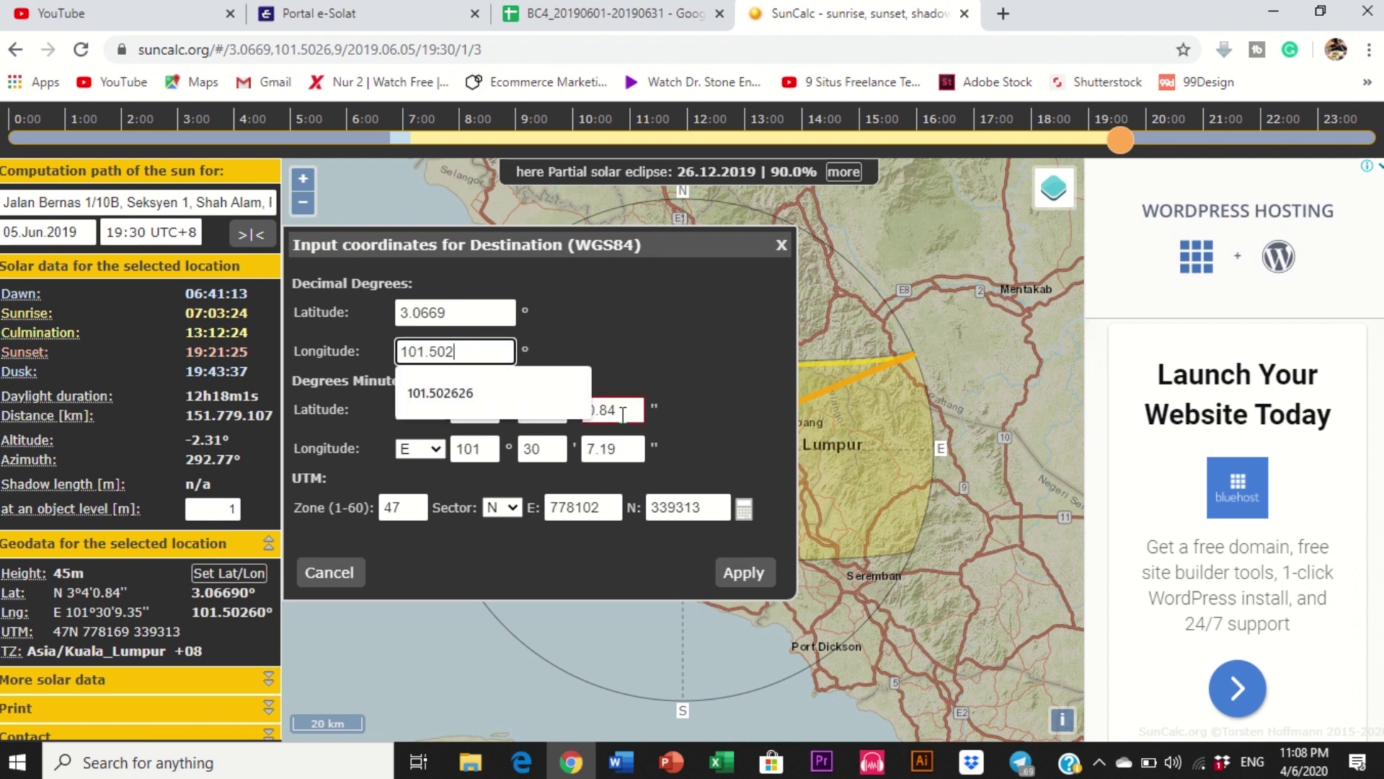
{"action": "left_click", "coordinate": [447, 393]}
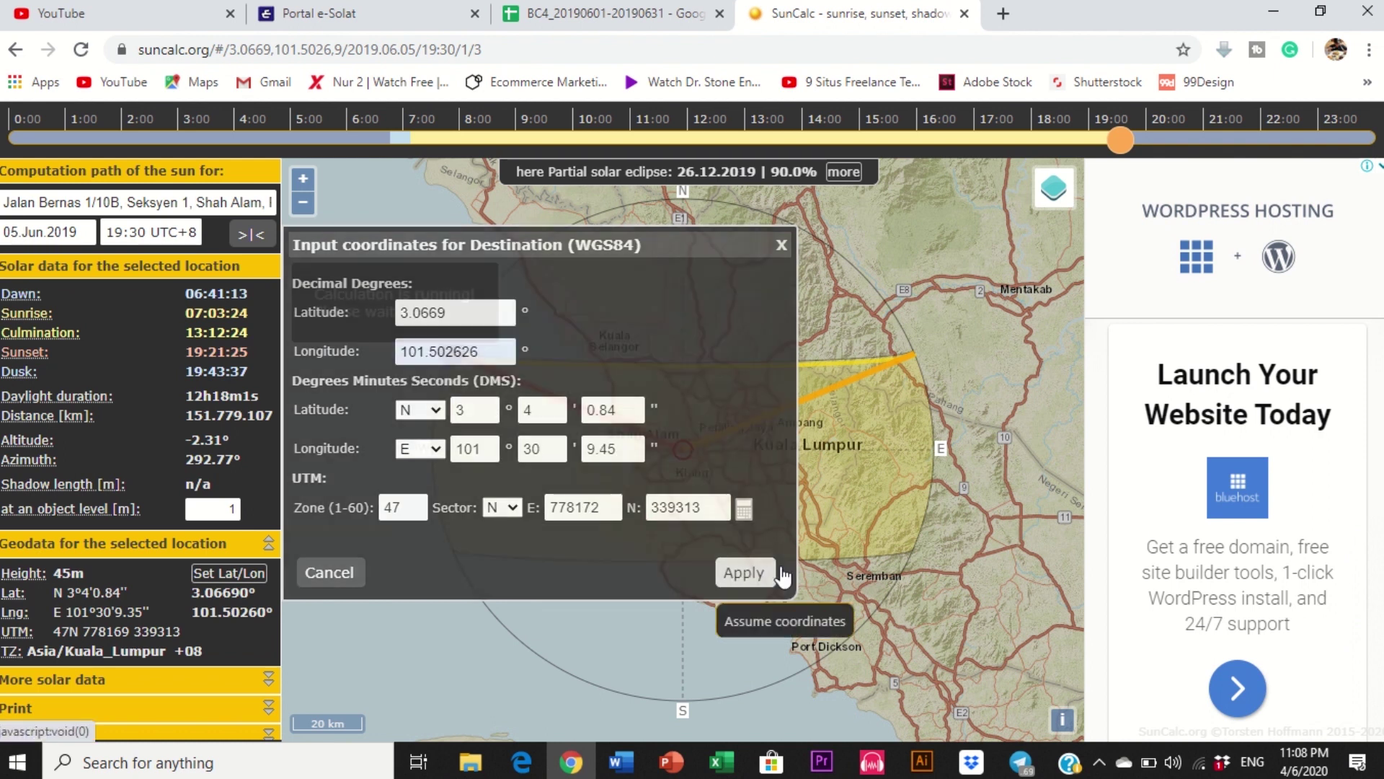
{"action": "left_click", "coordinate": [744, 573]}
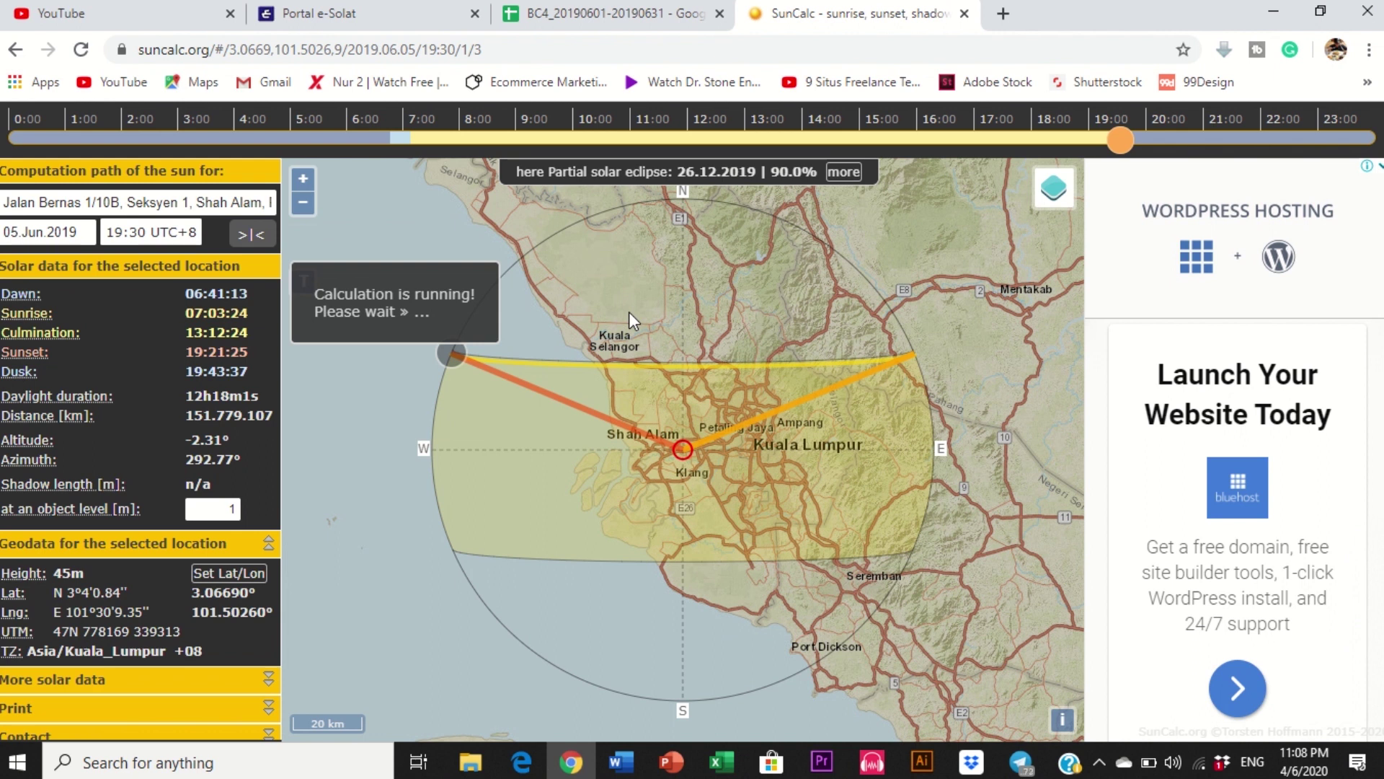
Step: Shift the map so the location marker lies northwest of Shah Alam, and set the computation time to 19:29
{"action": "left_click_drag", "start_coordinate": [620, 365], "coordinate": [646, 425]}
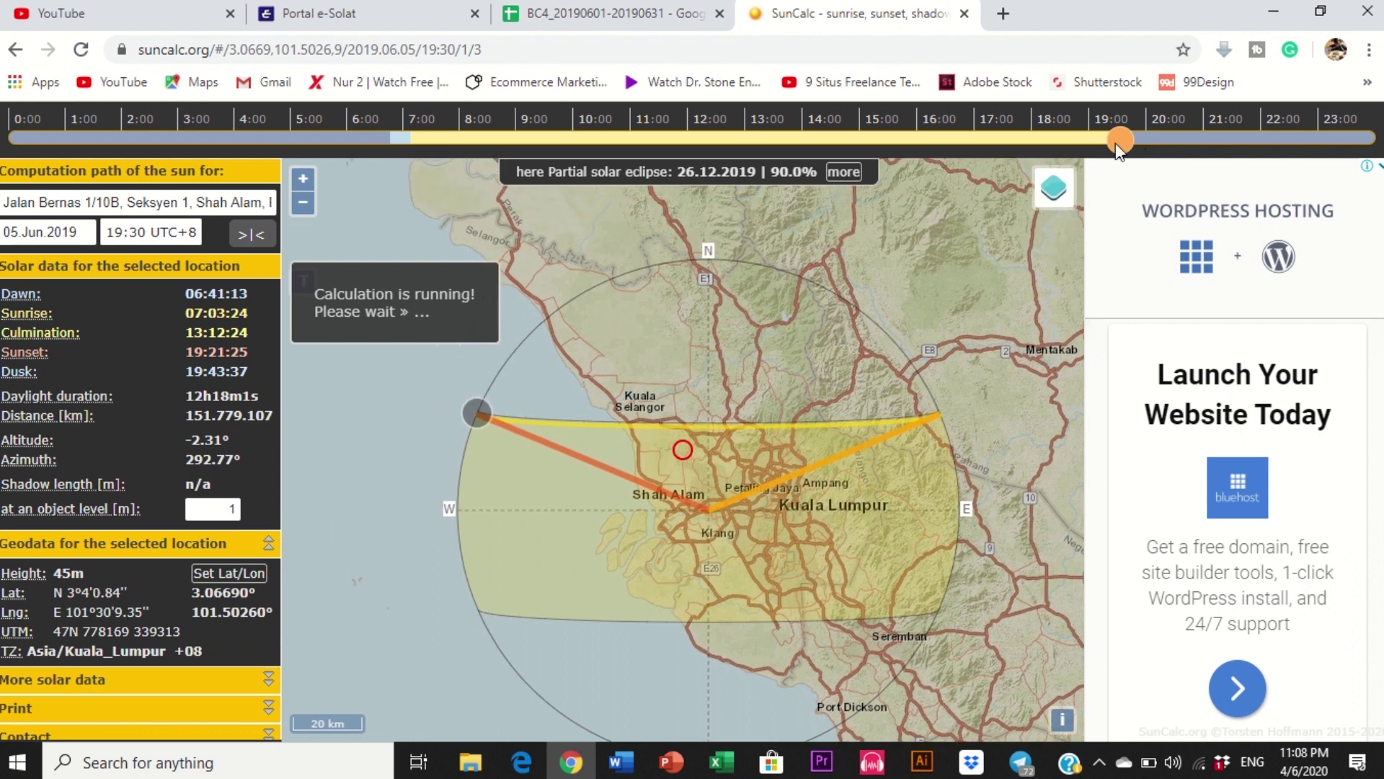
{"action": "mouse_move", "coordinate": [1120, 139]}
{"action": "left_mouse_down"}
{"action": "mouse_move", "coordinate": [1096, 140]}
{"action": "mouse_move", "coordinate": [1119, 139]}
{"action": "left_mouse_up"}
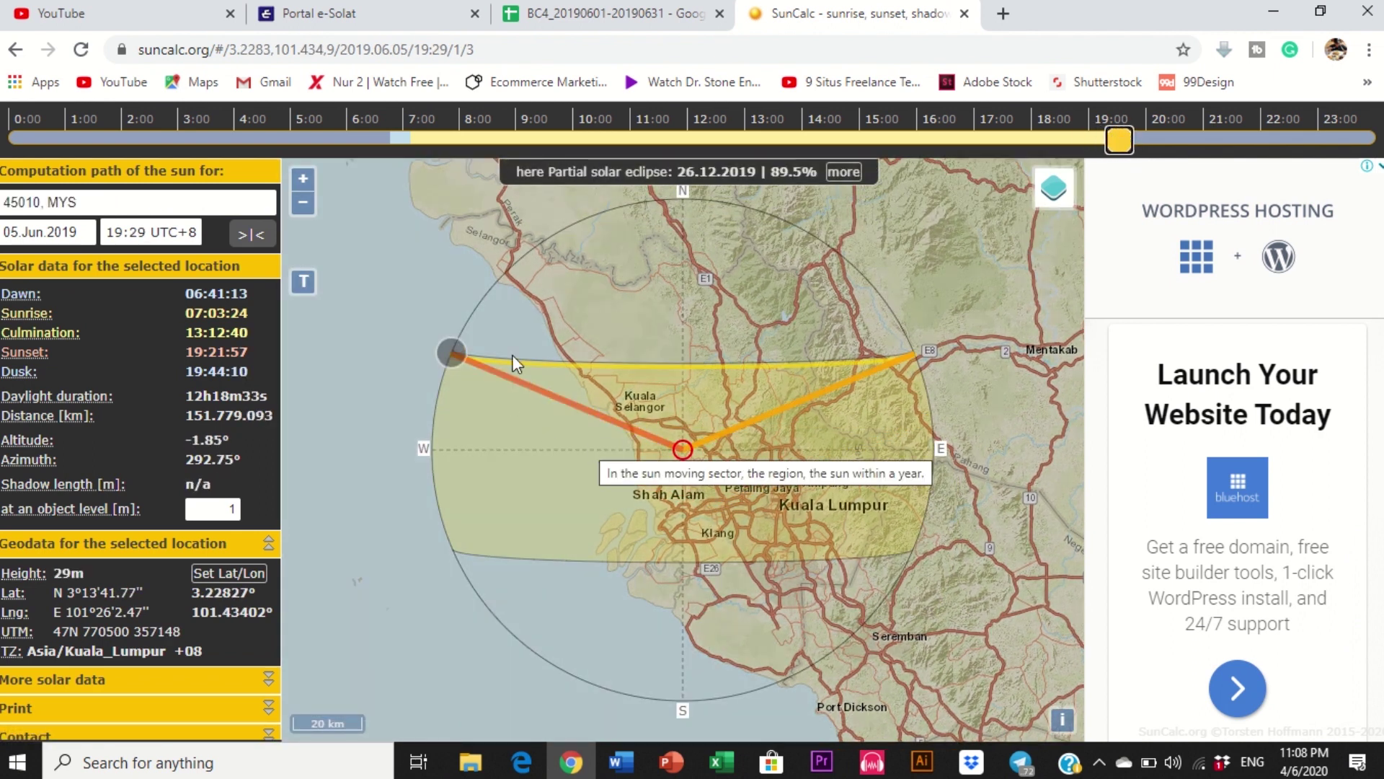
{"action": "left_click", "coordinate": [113, 203]}
{"action": "key", "text": "ctrl+a"}
Step: Try to apply latitude 3.22827 and longitude 101.43402 as the destination, and reload the SunCalc page
{"action": "left_click", "coordinate": [228, 572]}
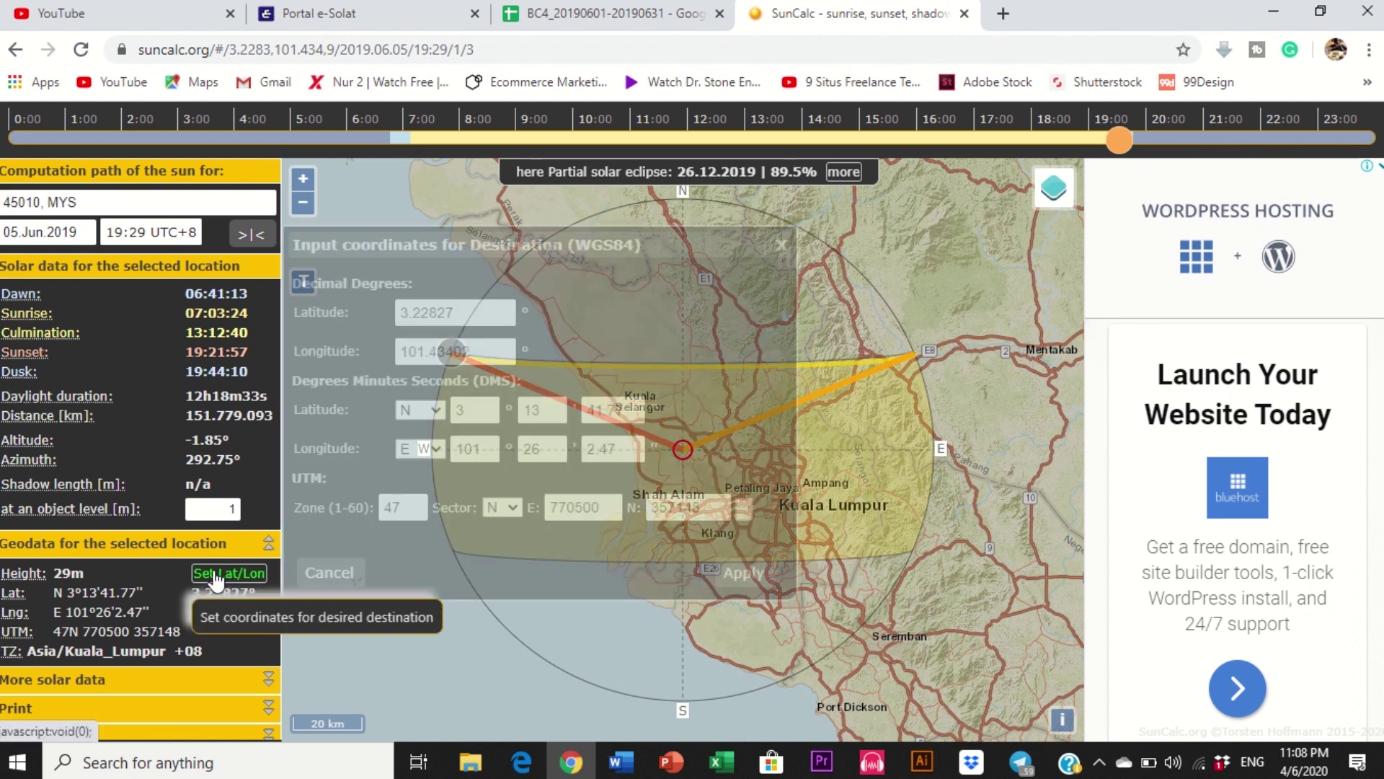
{"action": "left_click", "coordinate": [443, 312]}
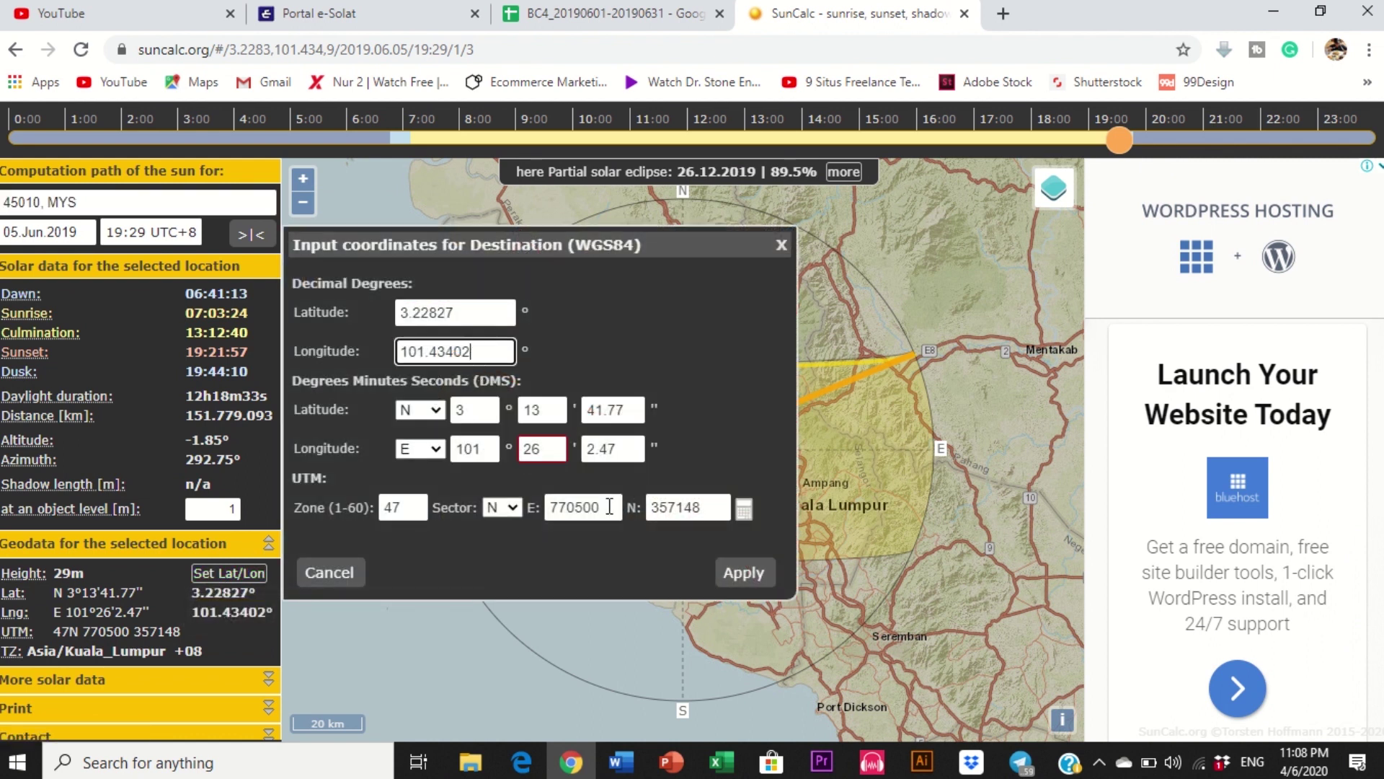
{"action": "left_click", "coordinate": [723, 575]}
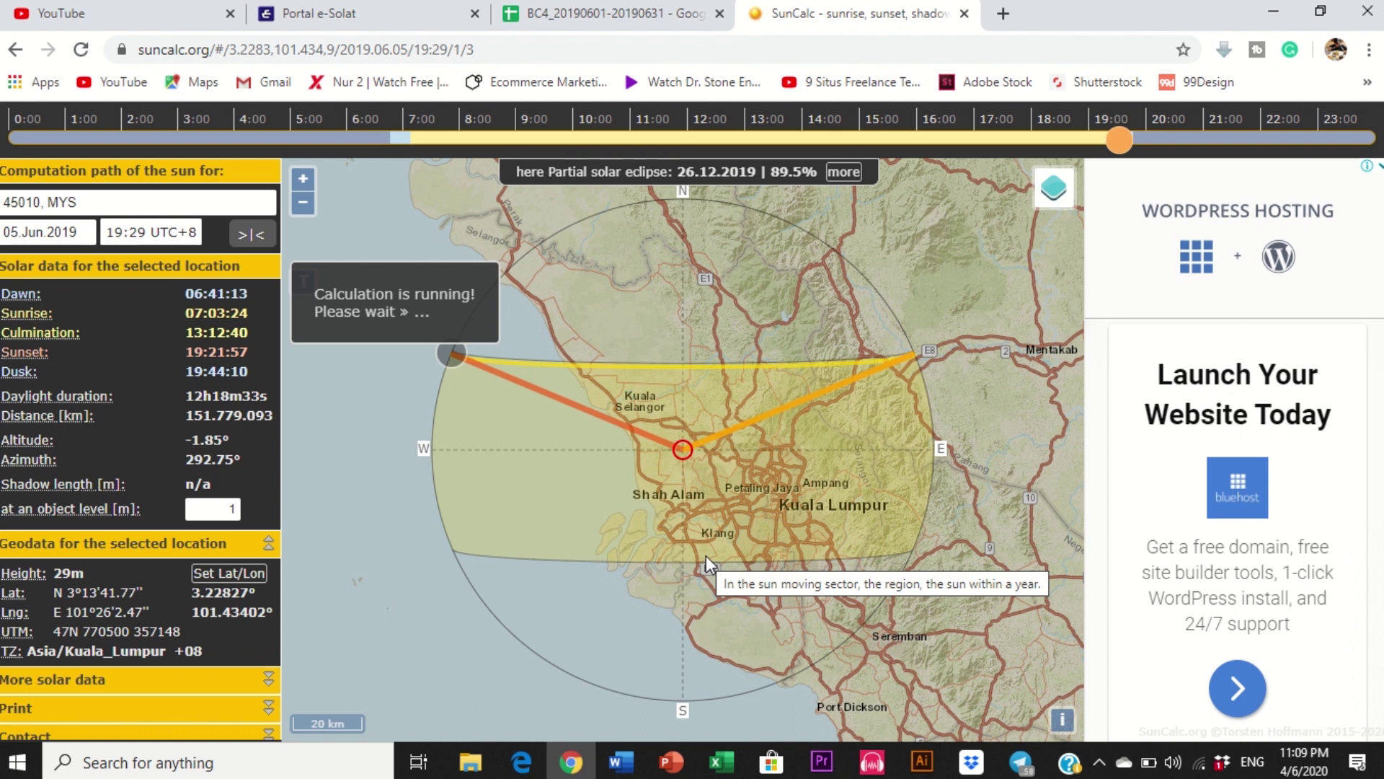
{"action": "left_click", "coordinate": [80, 50]}
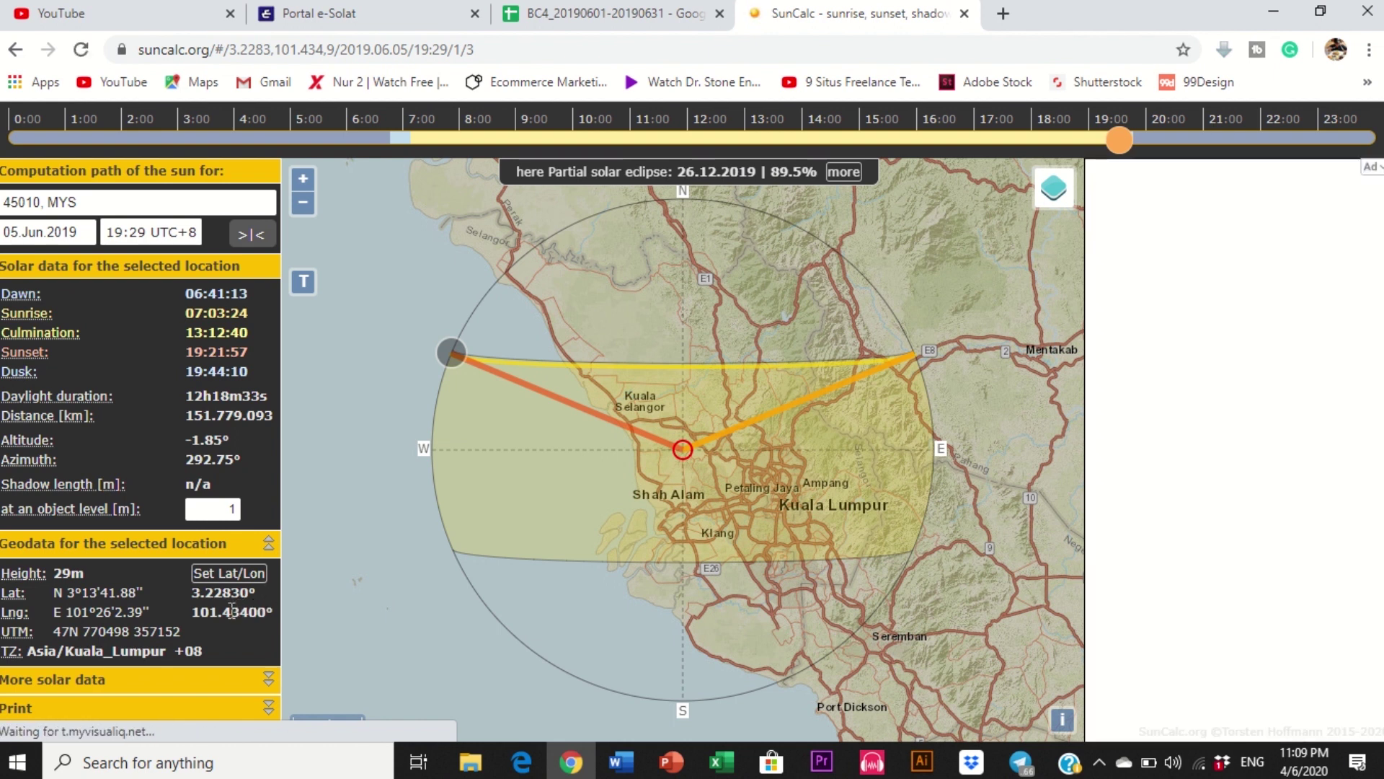
Step: Open SunCalc's destination coordinates, and copy the longitude 101.502626° from STEP 5 of the instructions in Telegram's CTU500 chat
{"action": "left_click", "coordinate": [227, 573]}
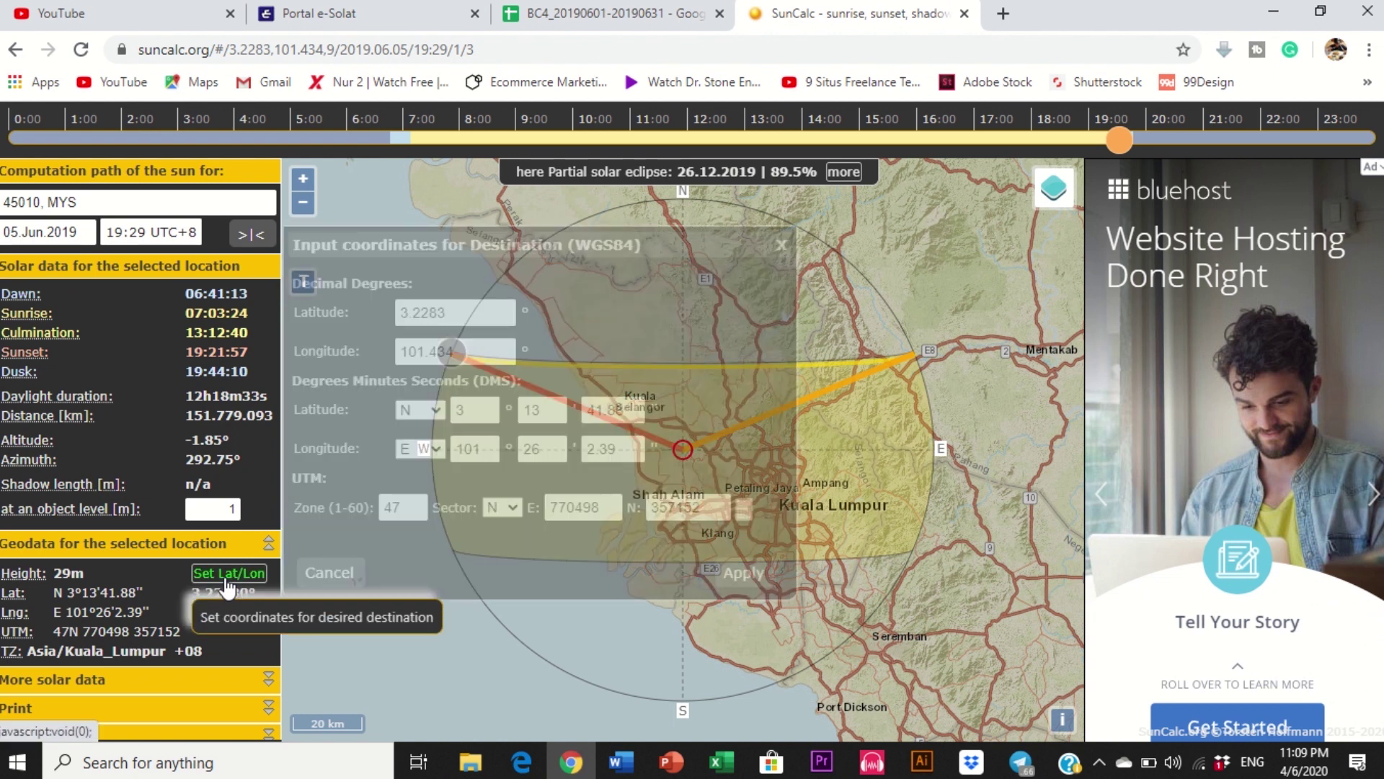
{"action": "left_click", "coordinate": [460, 353]}
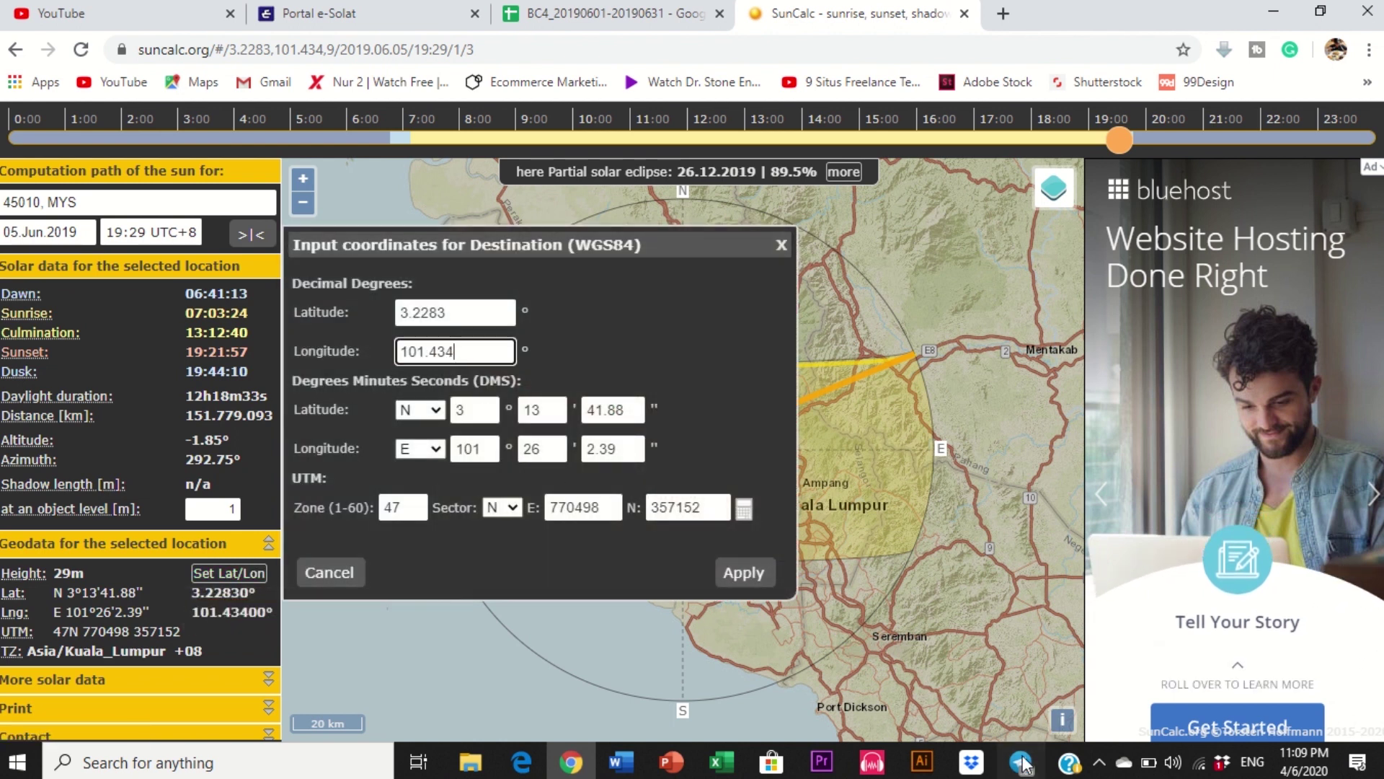
{"action": "key", "text": "alt+Tab"}
{"action": "scroll", "coordinate": [972, 558], "scroll_direction": "down", "scroll_amount": 10}
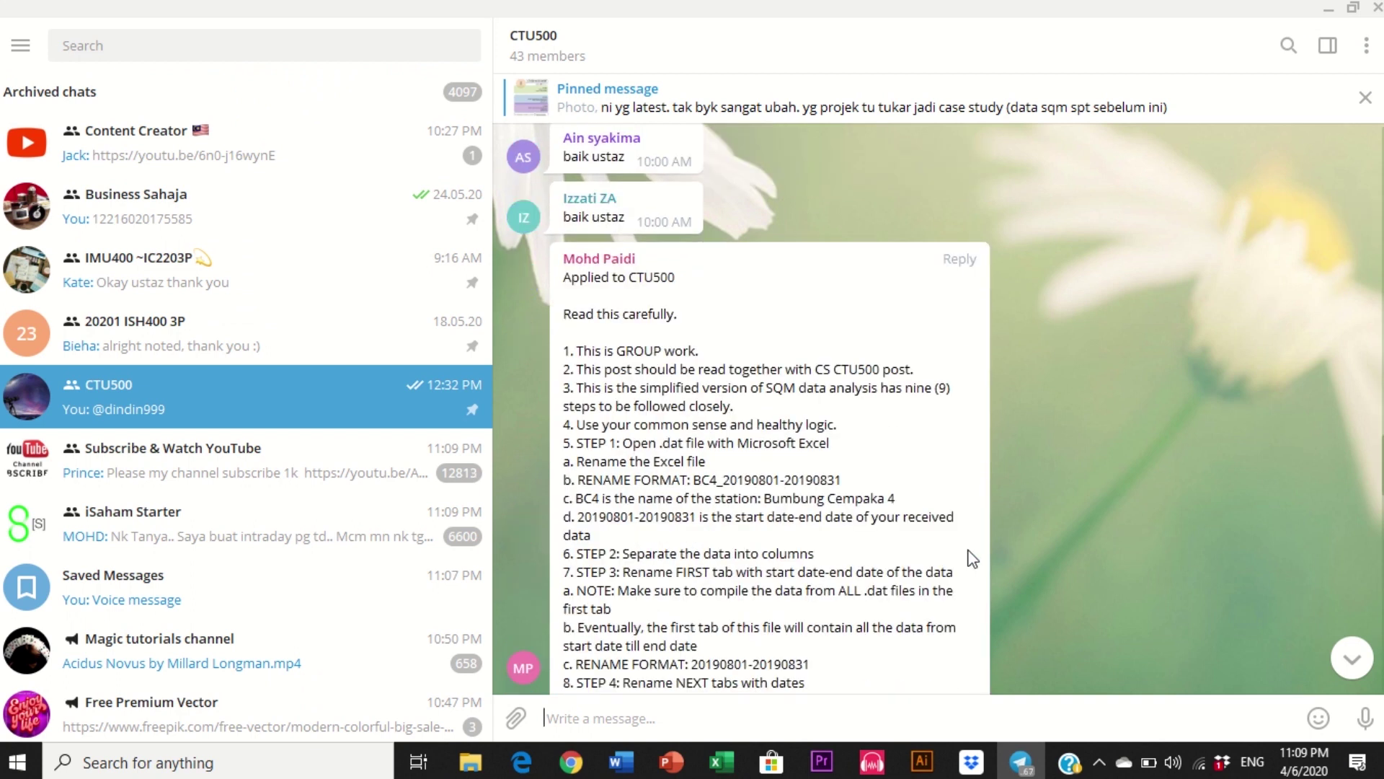
{"action": "scroll", "coordinate": [972, 557], "scroll_direction": "down", "scroll_amount": 3}
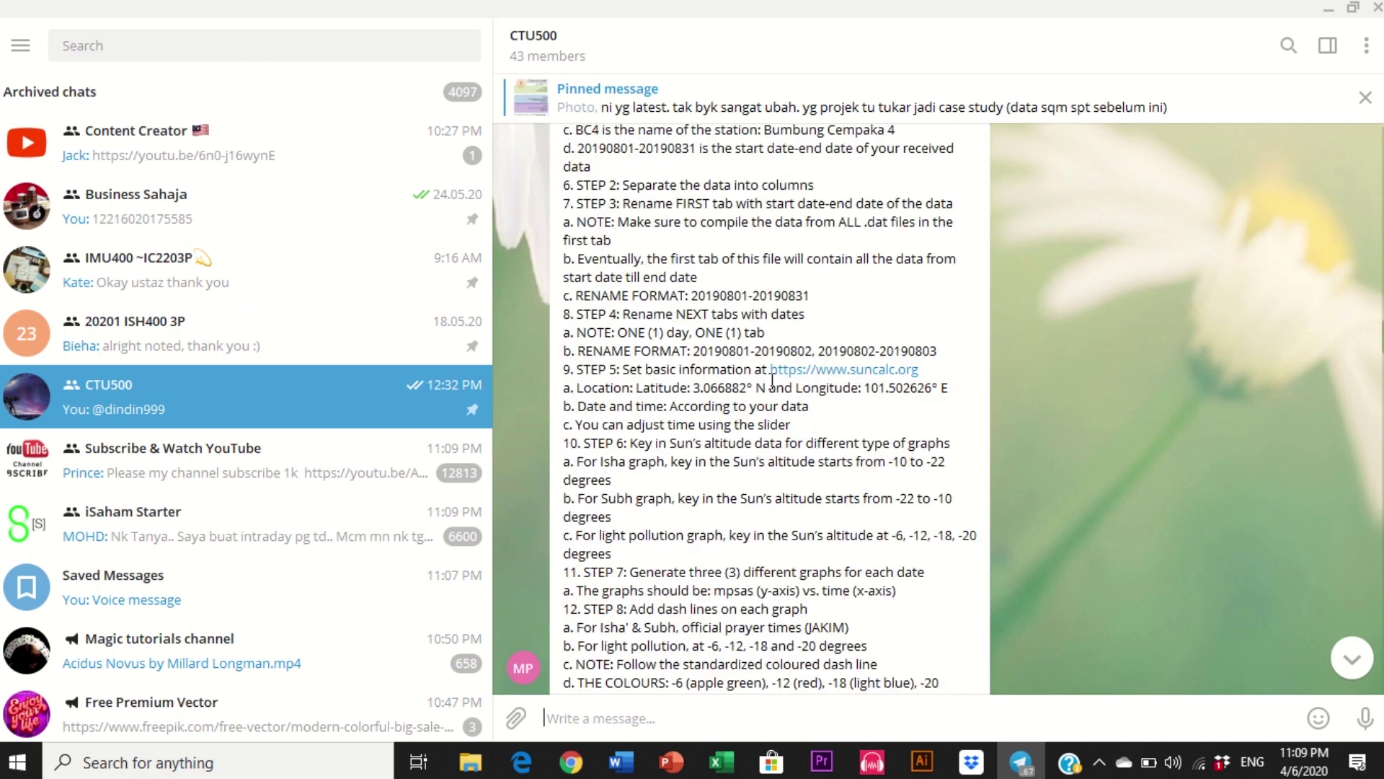
{"action": "left_click_drag", "start_coordinate": [584, 351], "coordinate": [937, 351]}
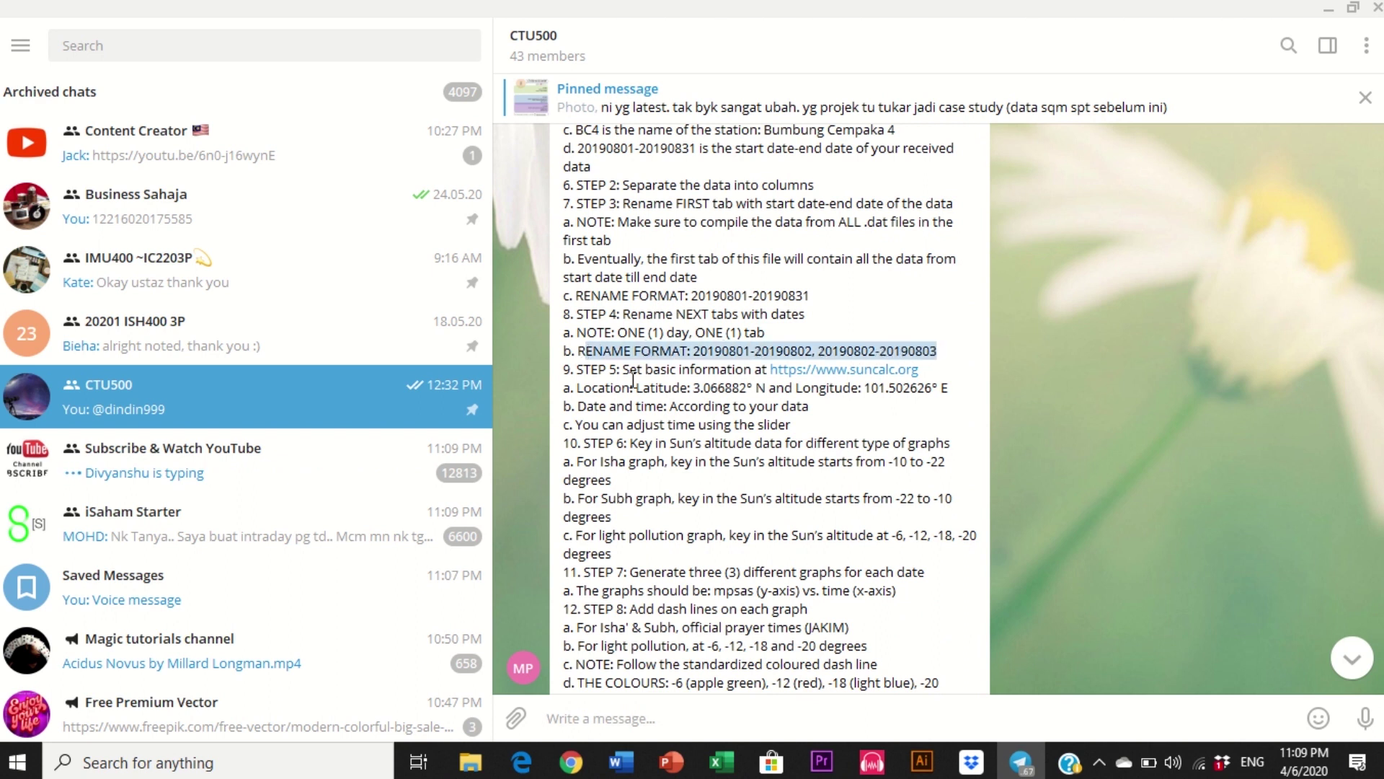
{"action": "left_click_drag", "start_coordinate": [695, 387], "coordinate": [754, 391]}
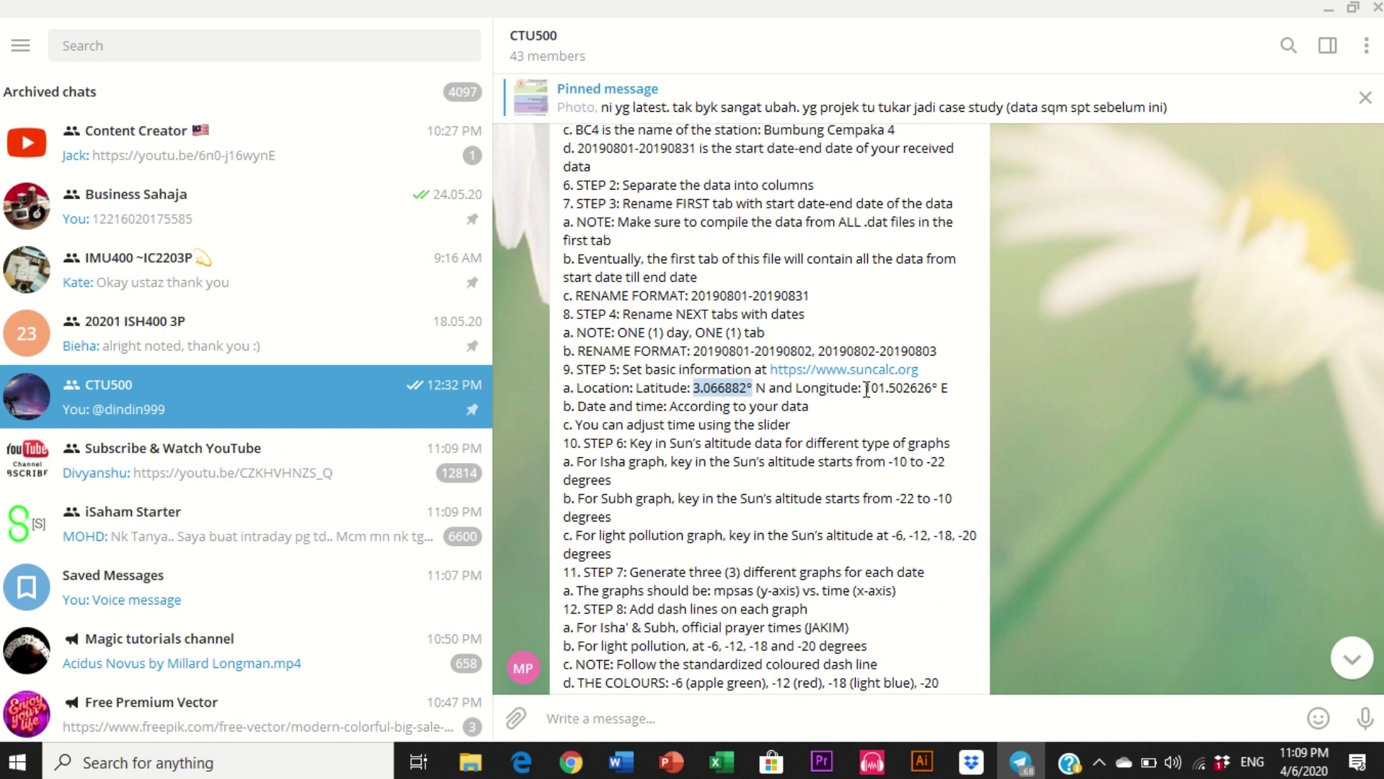
{"action": "left_click_drag", "start_coordinate": [868, 390], "coordinate": [940, 395]}
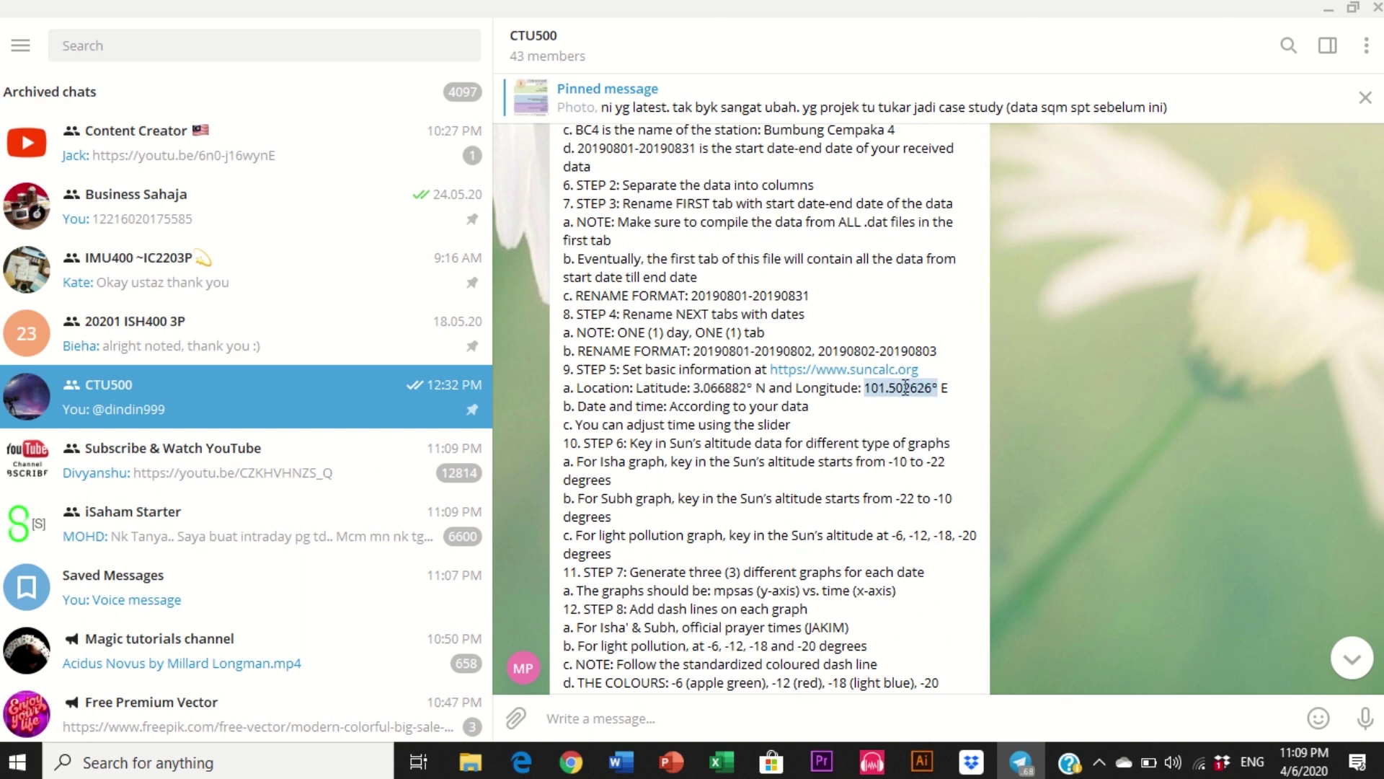
{"action": "right_click", "coordinate": [906, 388]}
{"action": "left_click", "coordinate": [955, 413]}
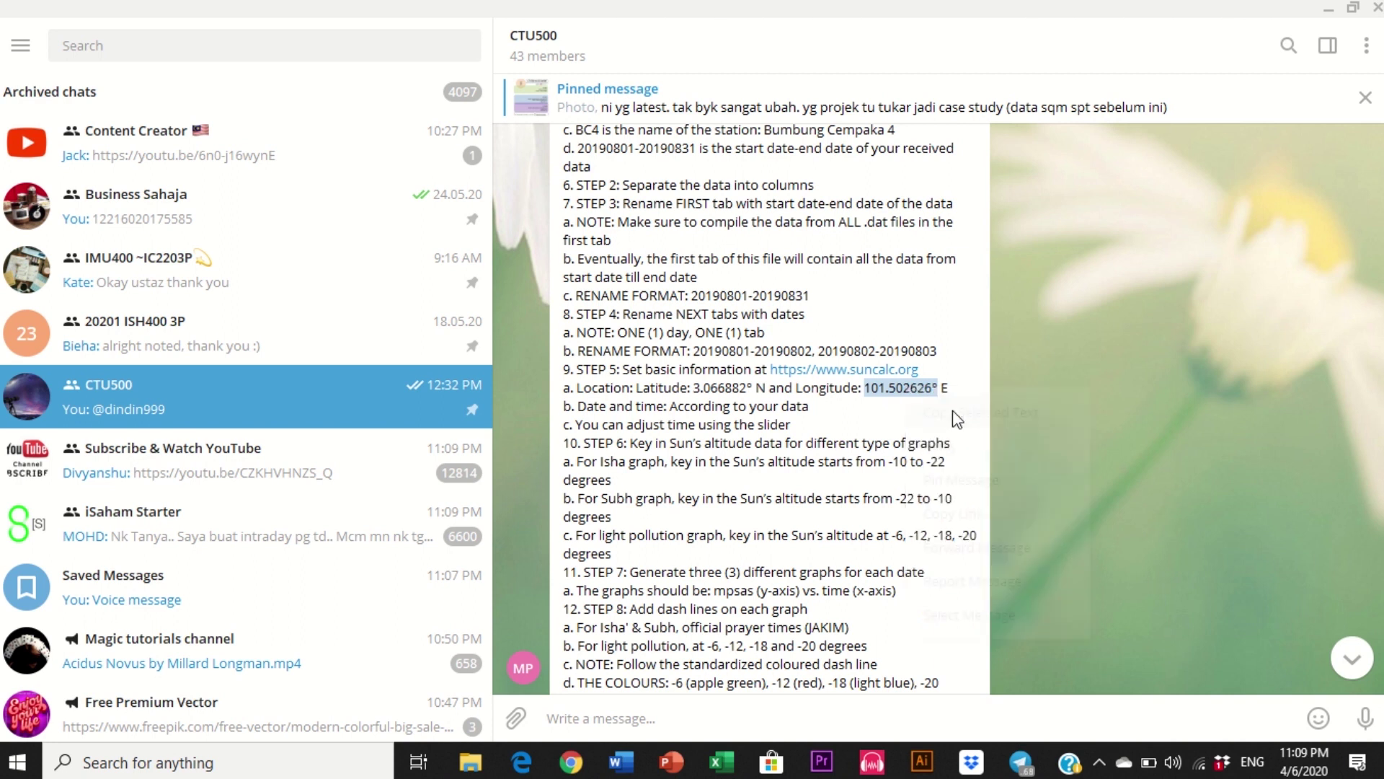
Step: Return to SunCalc and replace the decimal longitude with the copied 101.502626, without the degree symbol
{"action": "left_click", "coordinate": [553, 766]}
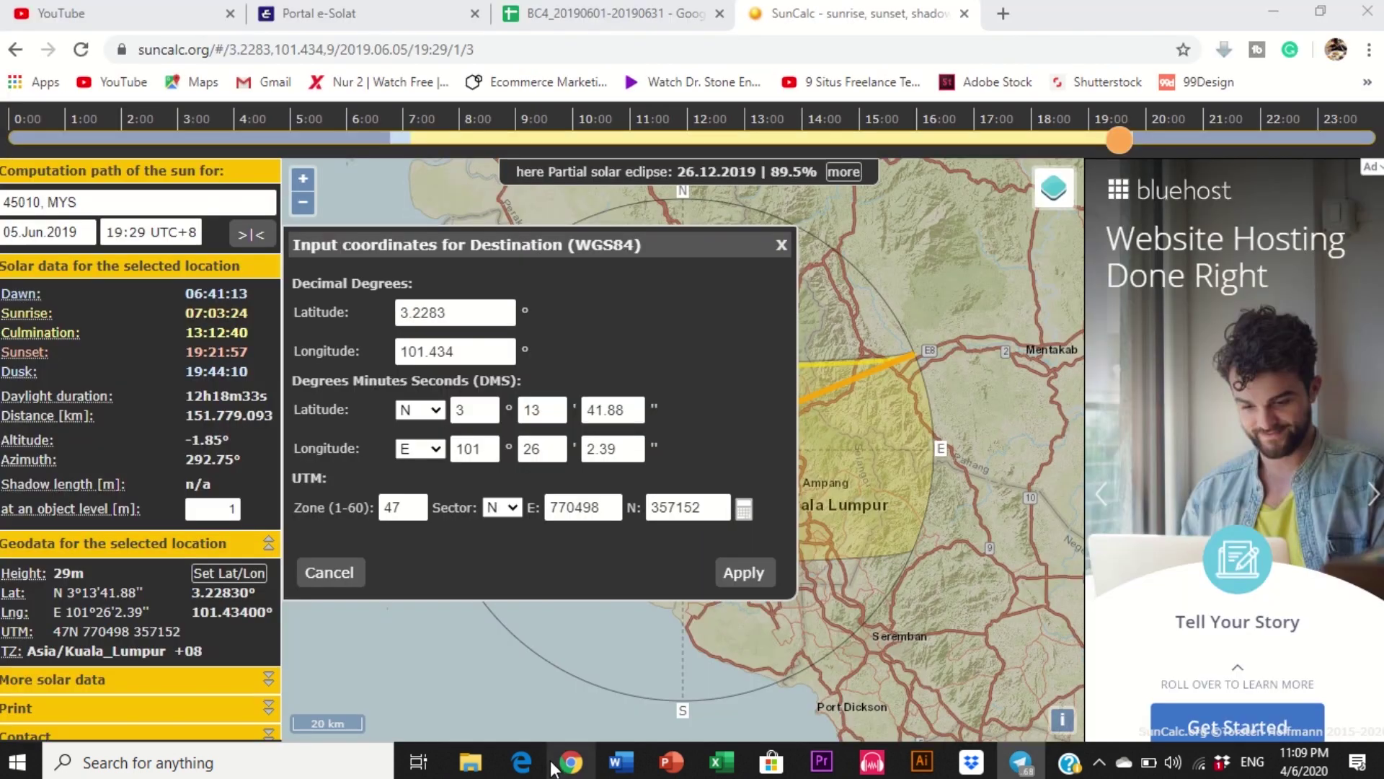
{"action": "double_click", "coordinate": [441, 353]}
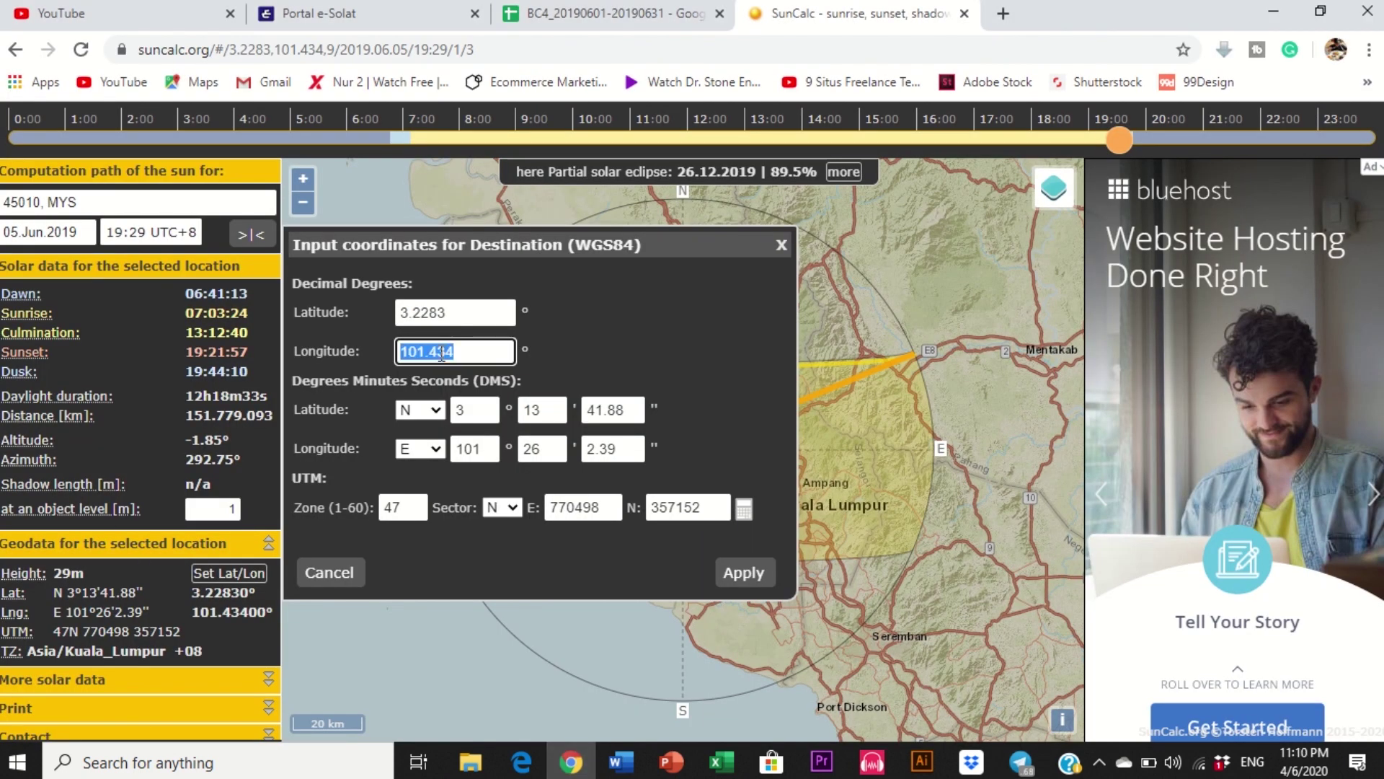
{"action": "right_click", "coordinate": [440, 353]}
{"action": "left_click", "coordinate": [509, 449]}
{"action": "key", "text": "BackSpace"}
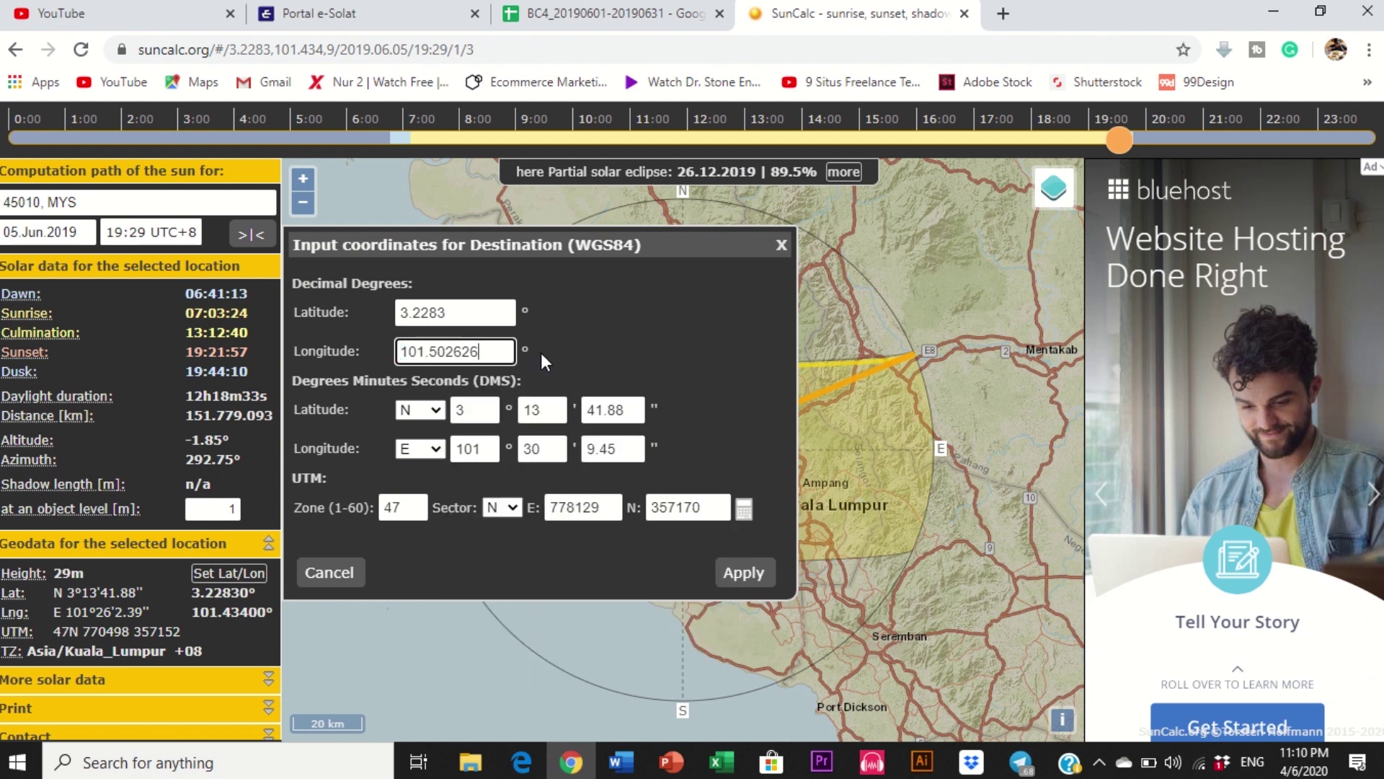
Step: Apply latitude 3.2283 and longitude 101.502626 as the destination, and inspect the marked location's surroundings on the map
{"action": "left_click", "coordinate": [474, 312]}
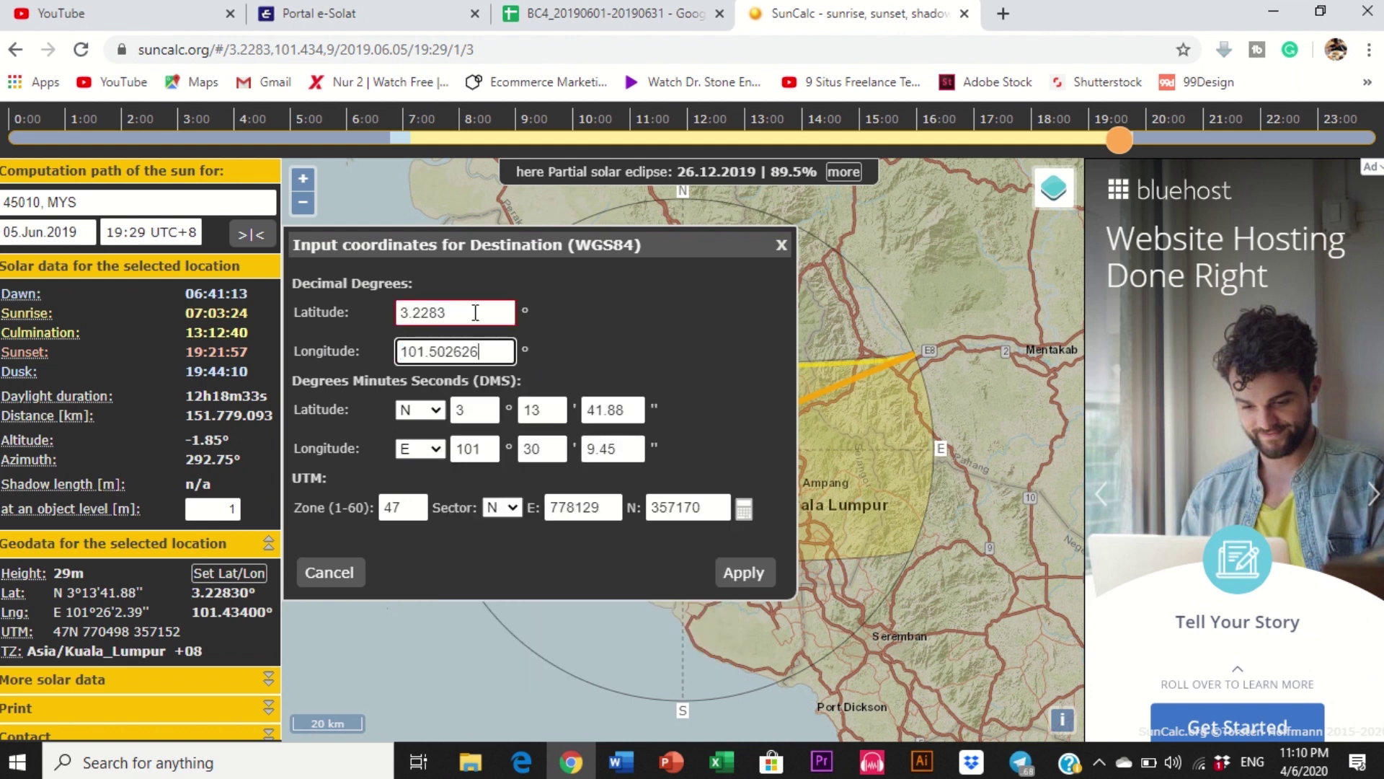
{"action": "left_click", "coordinate": [763, 585]}
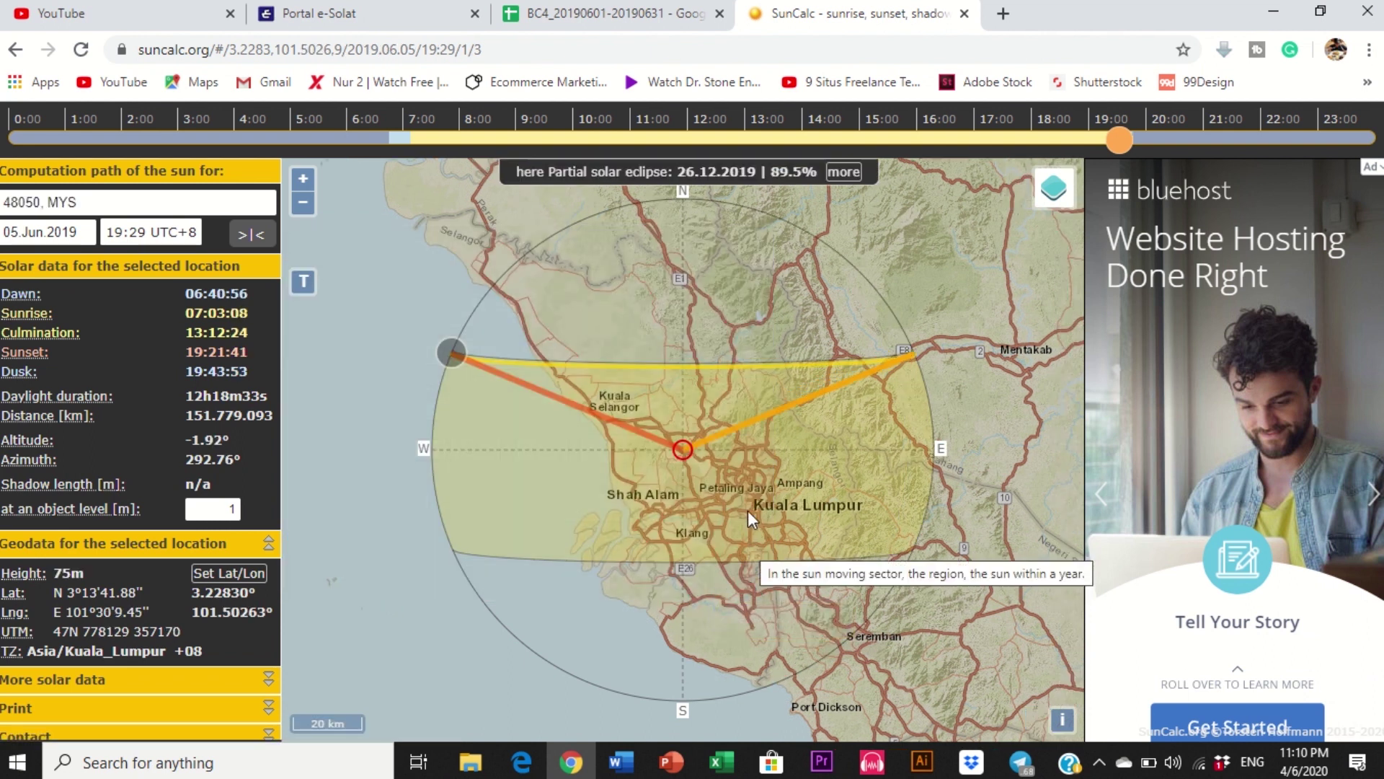
{"action": "scroll", "coordinate": [747, 508], "scroll_direction": "up", "scroll_amount": 1}
{"action": "scroll", "coordinate": [713, 512], "scroll_direction": "up", "scroll_amount": 5}
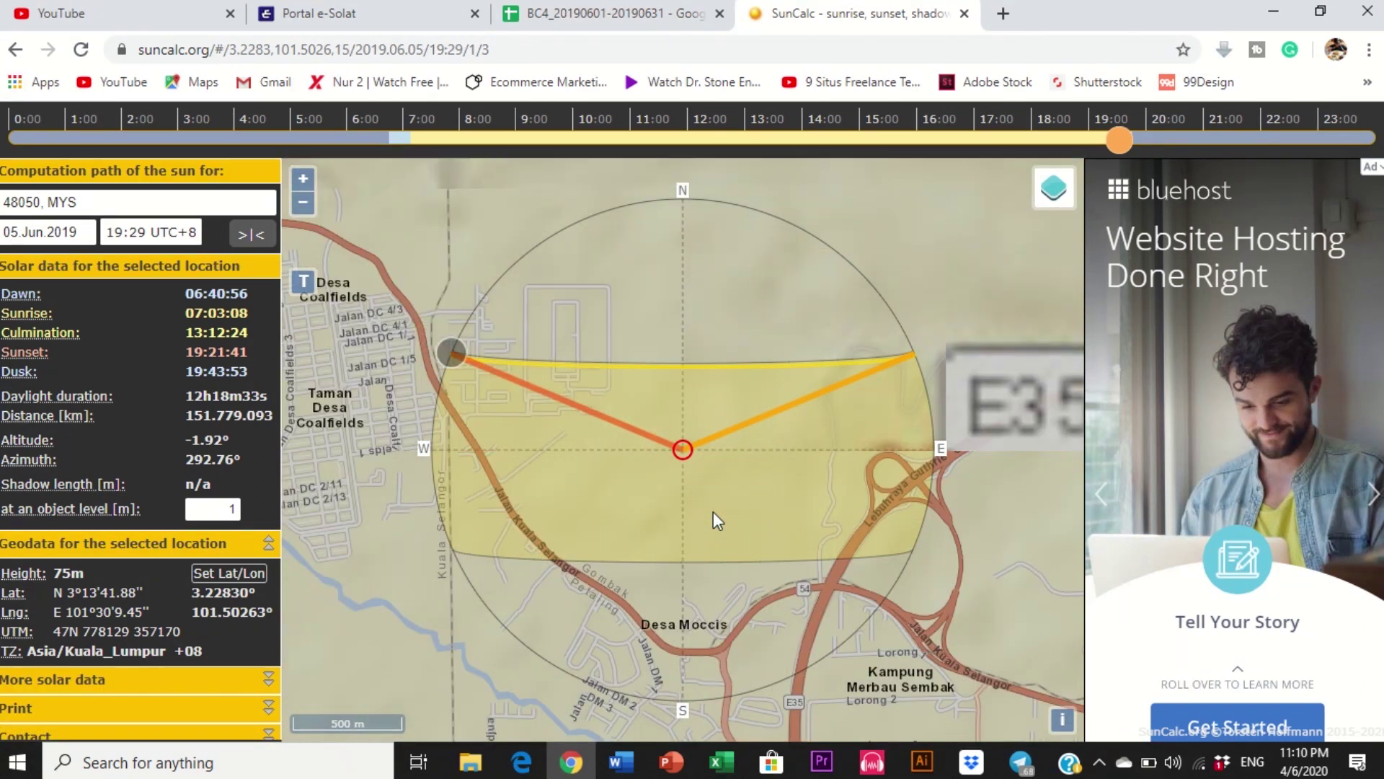
{"action": "scroll", "coordinate": [714, 514], "scroll_direction": "down", "scroll_amount": 3}
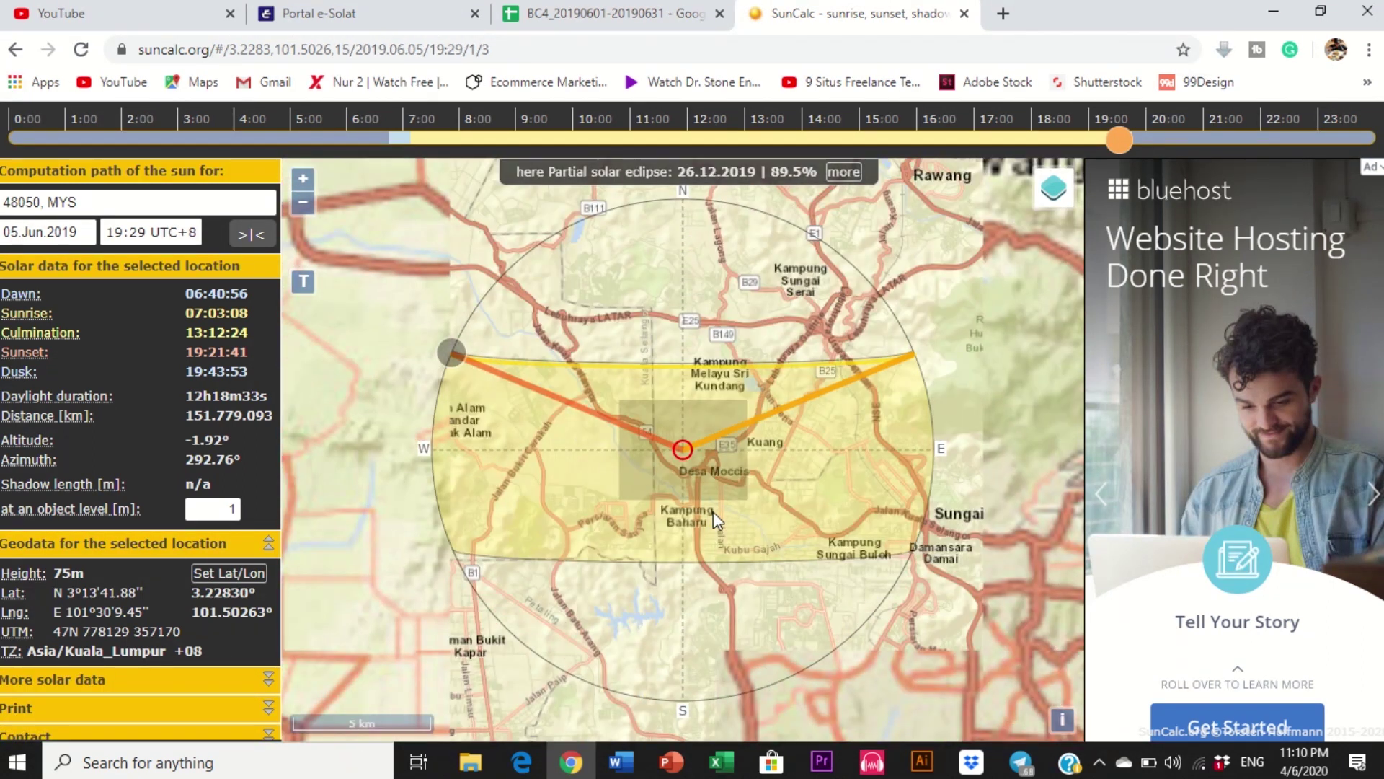
{"action": "scroll", "coordinate": [712, 524], "scroll_direction": "down", "scroll_amount": 1}
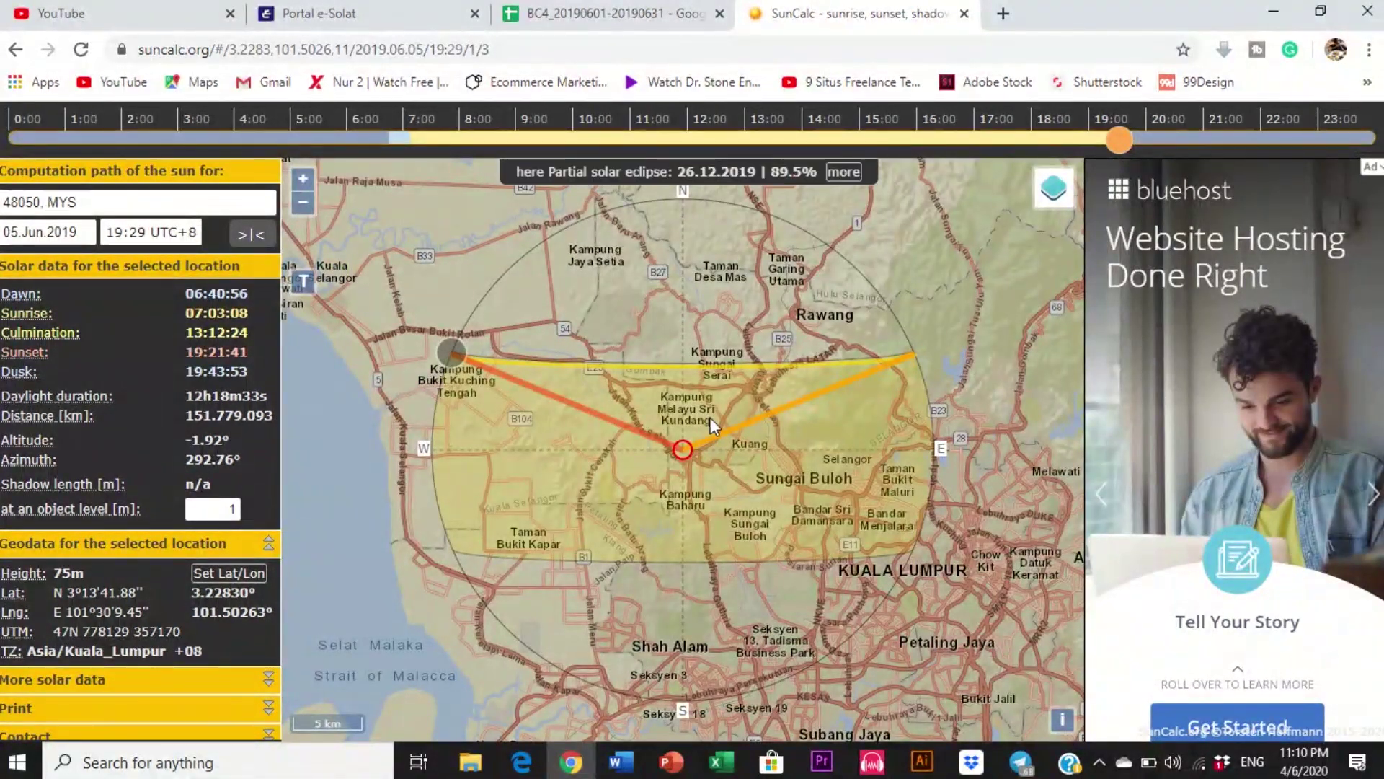
{"action": "scroll", "coordinate": [711, 418], "scroll_direction": "down", "scroll_amount": 2}
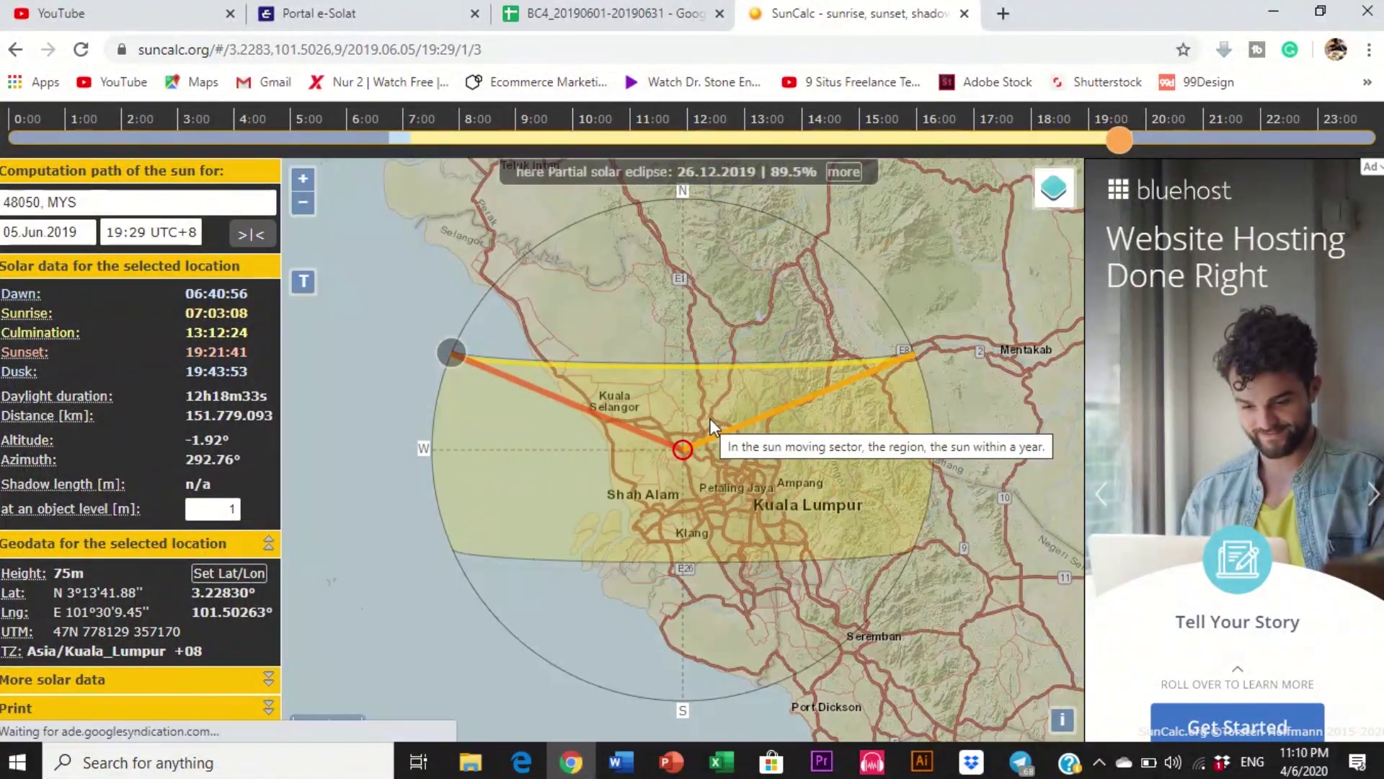
Step: Open the destination coordinates, and copy the latitude 3.066882 from STEP 5 of the instructions in Telegram's CTU500 chat
{"action": "left_click", "coordinate": [228, 572]}
{"action": "left_click", "coordinate": [1025, 769]}
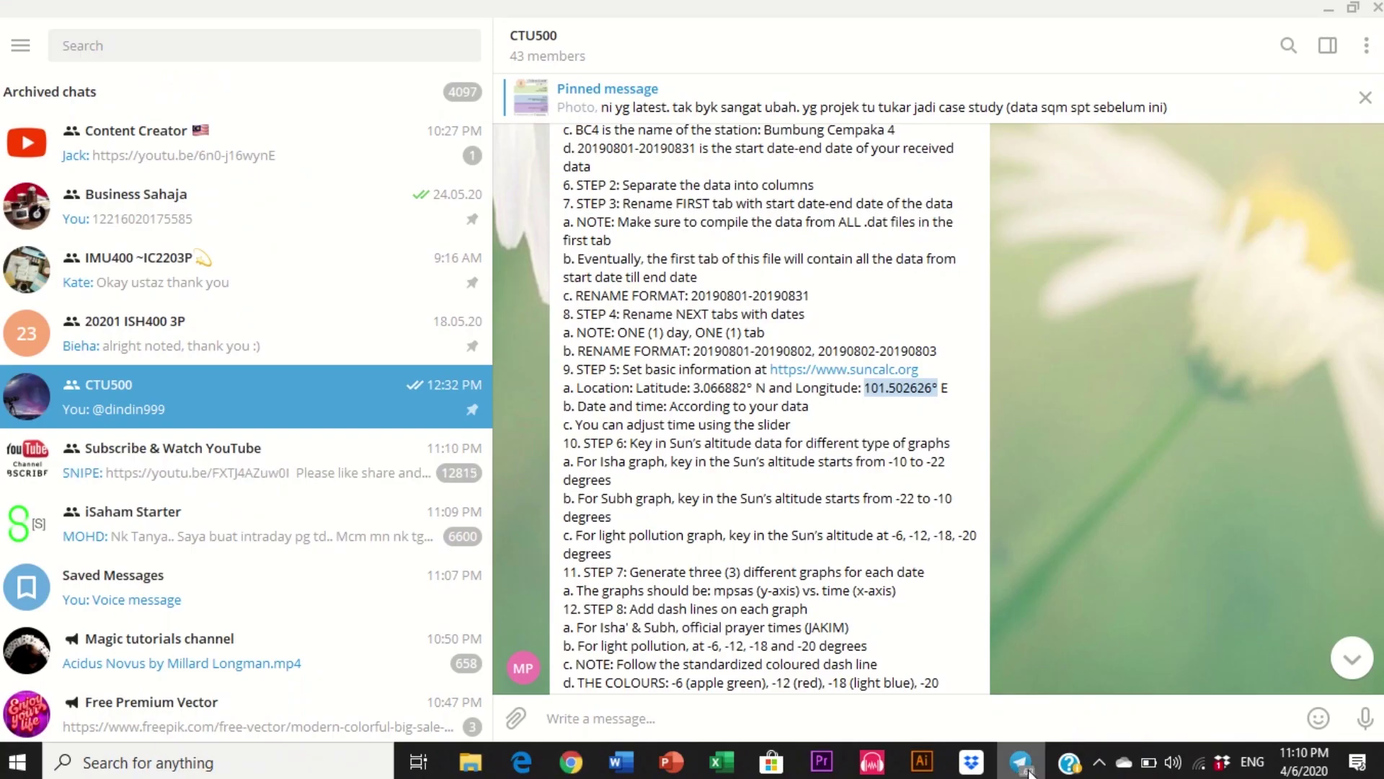
{"action": "left_click_drag", "start_coordinate": [693, 388], "coordinate": [745, 389]}
{"action": "right_click", "coordinate": [749, 388]}
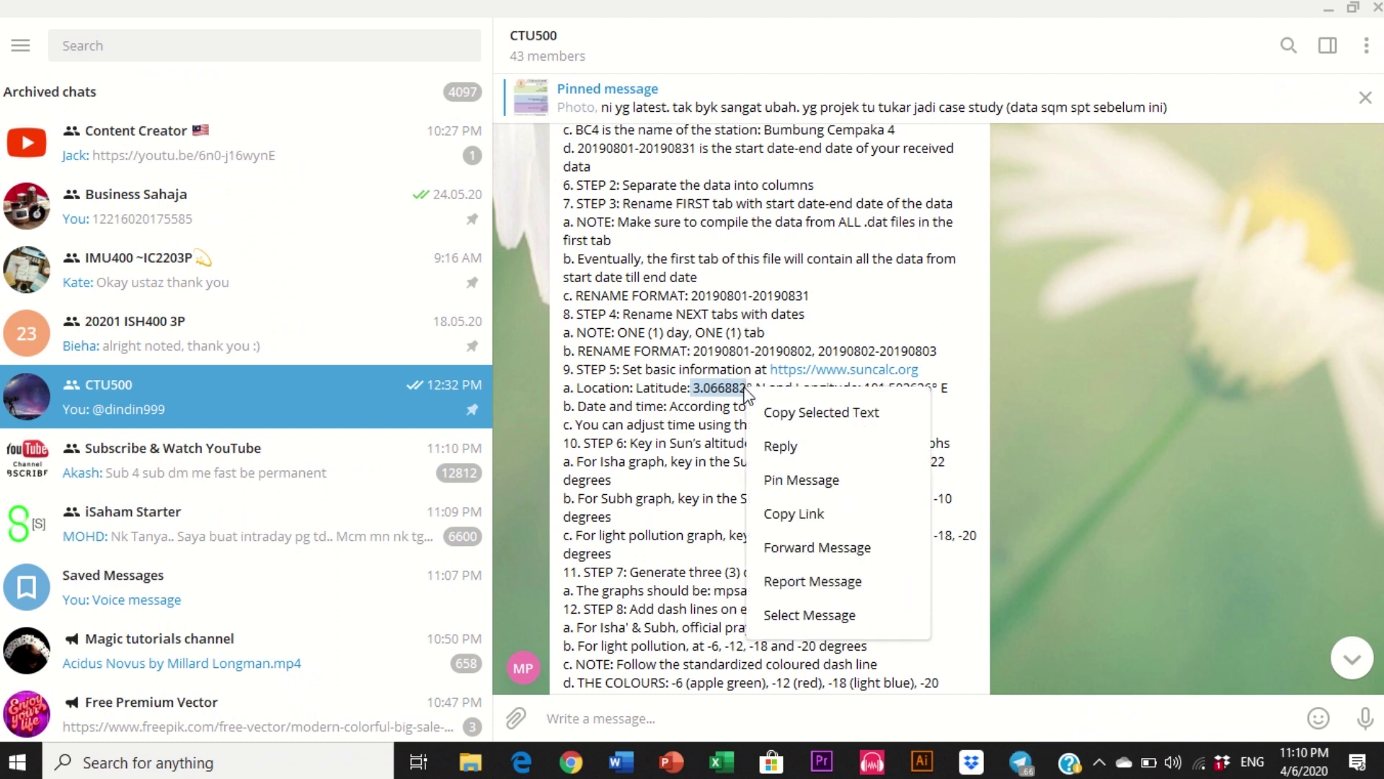
{"action": "left_click", "coordinate": [808, 417]}
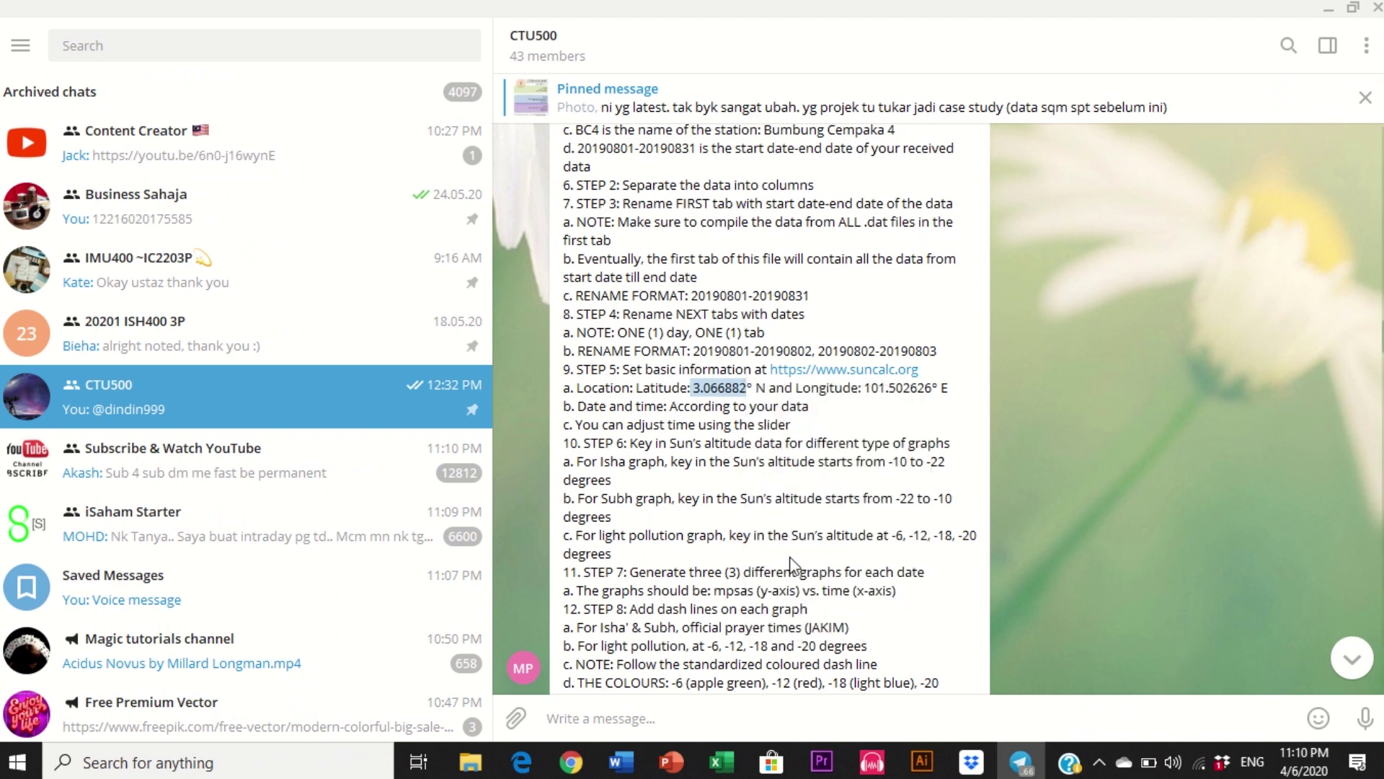
Step: Return to SunCalc, replace the destination's decimal latitude with the copied 3.066882, and apply the coordinates
{"action": "left_click", "coordinate": [571, 762]}
{"action": "double_click", "coordinate": [459, 314]}
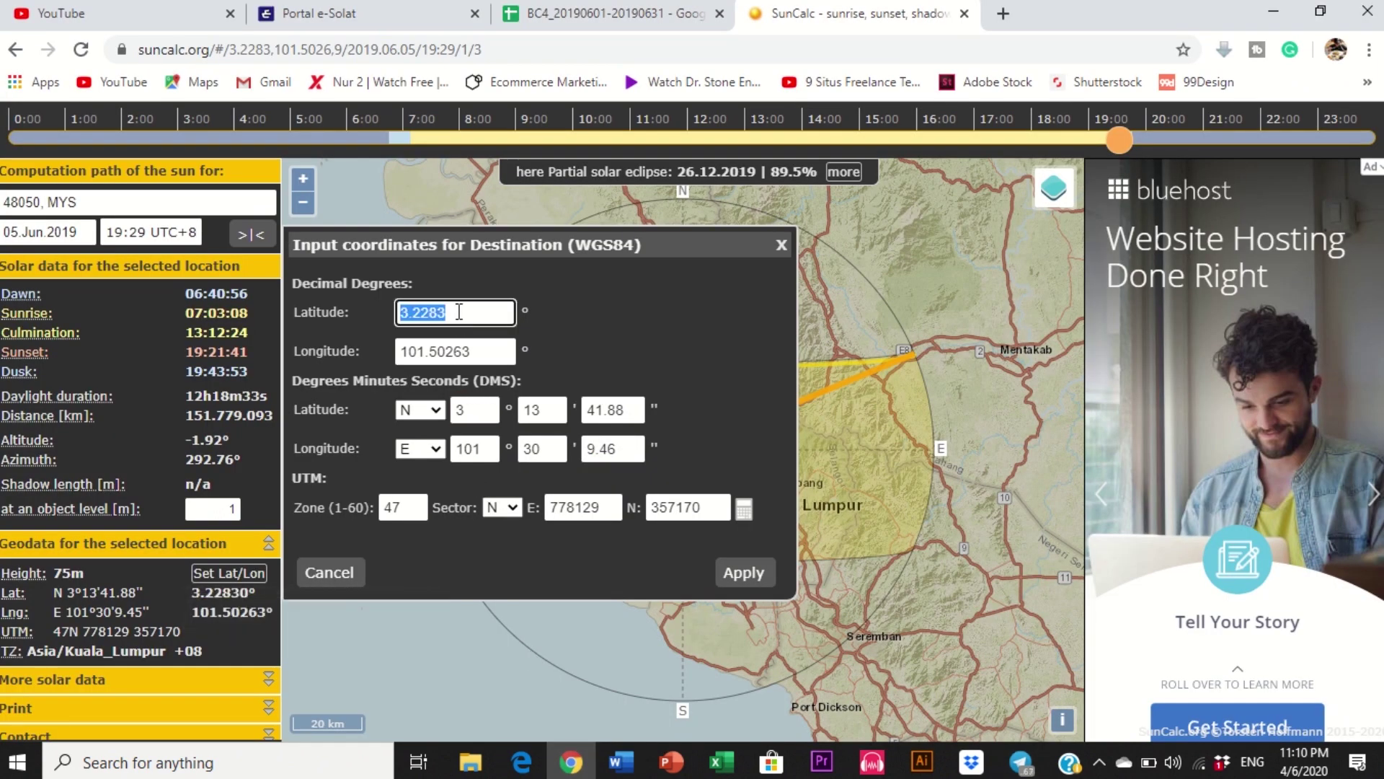
{"action": "right_click", "coordinate": [460, 312]}
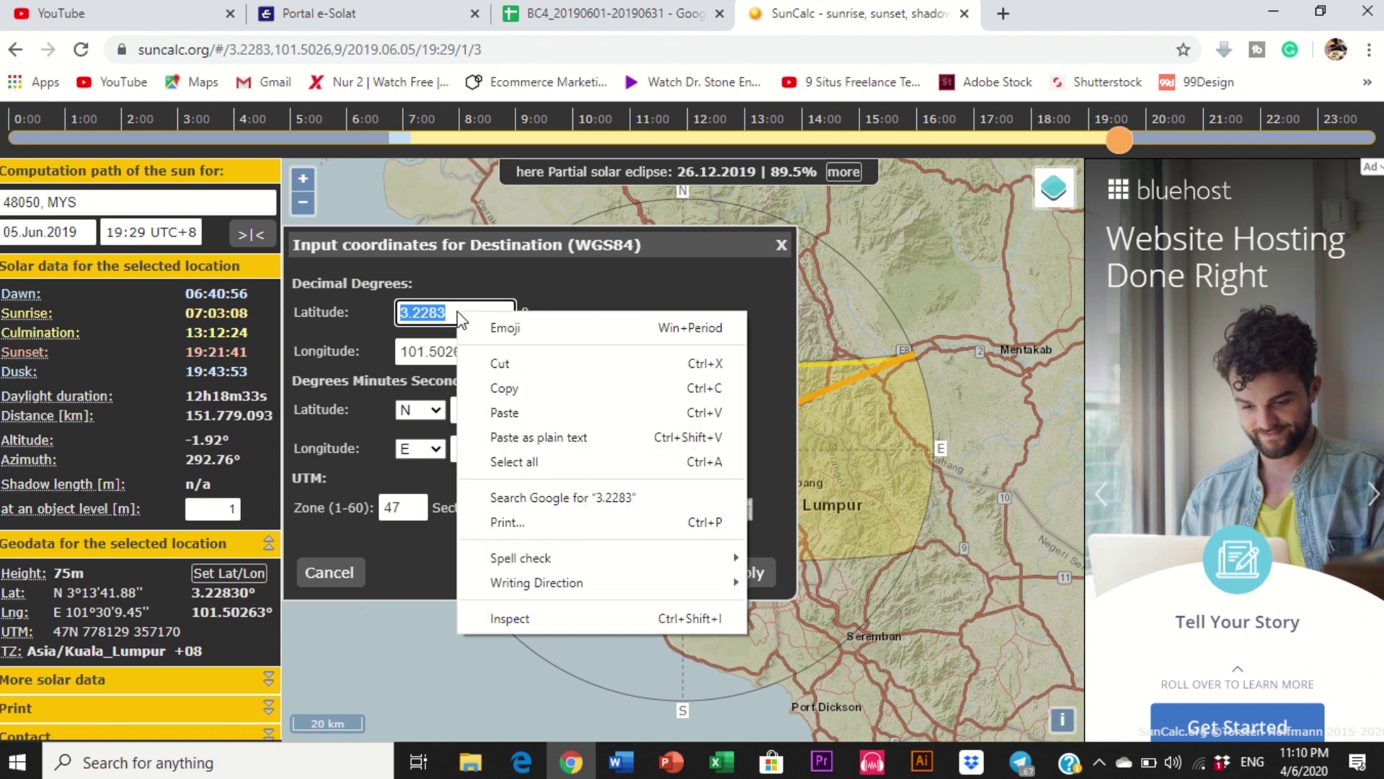
{"action": "left_click", "coordinate": [527, 410]}
{"action": "left_click", "coordinate": [757, 574]}
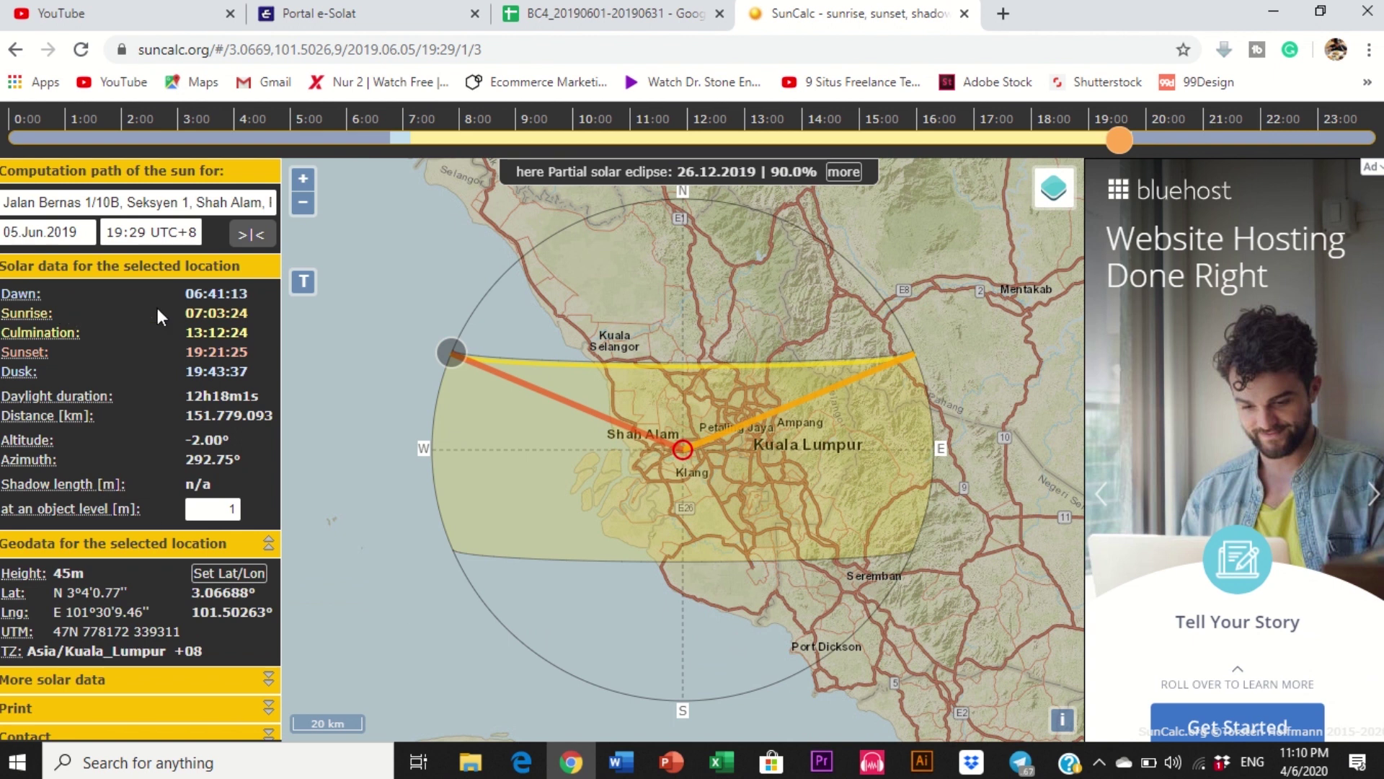
Step: Read through the selected location's full address, and check the decimal latitude and longitude in the destination coordinates without changing them
{"action": "left_click_drag", "start_coordinate": [197, 203], "coordinate": [152, 204]}
{"action": "left_click", "coordinate": [85, 207]}
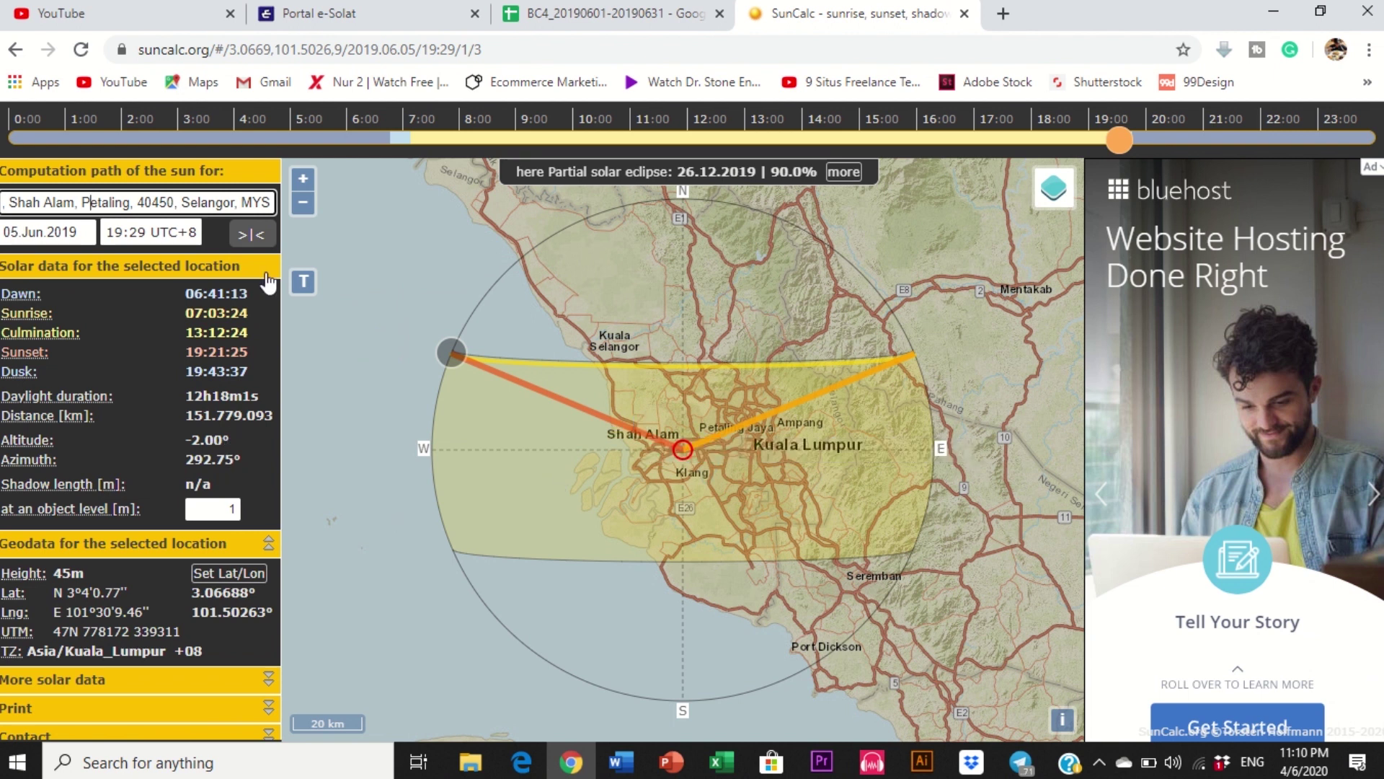
{"action": "left_click", "coordinate": [152, 202]}
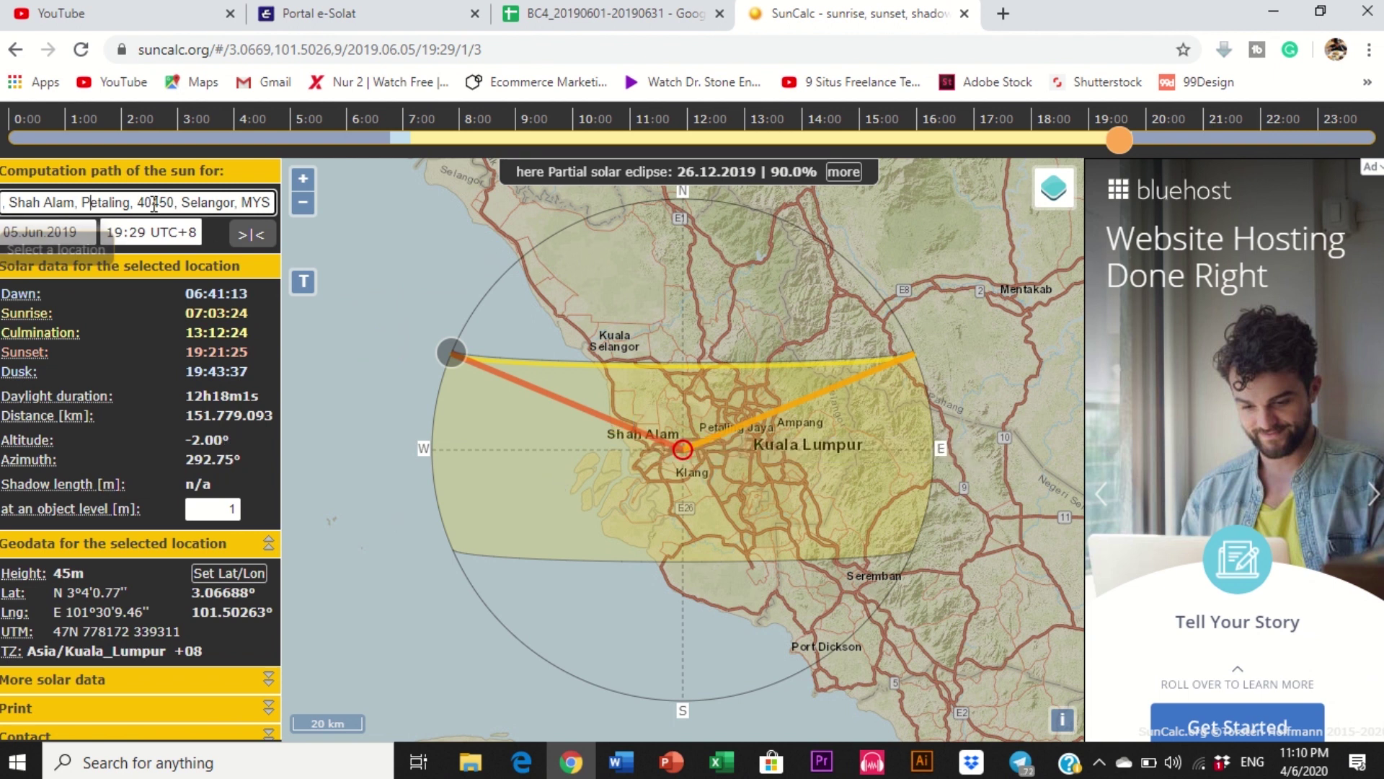
{"action": "left_click", "coordinate": [228, 572]}
{"action": "key", "text": "Tab"}
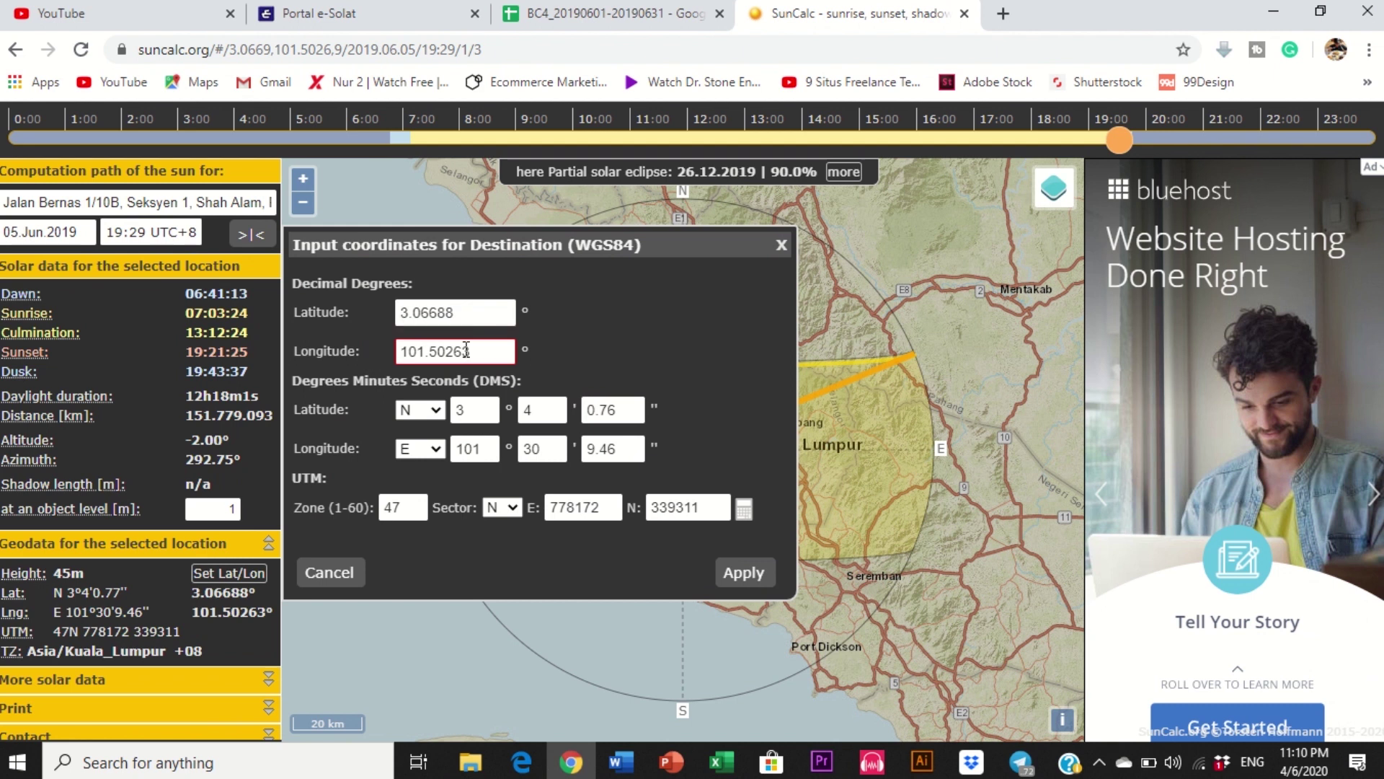
{"action": "left_click", "coordinate": [406, 309]}
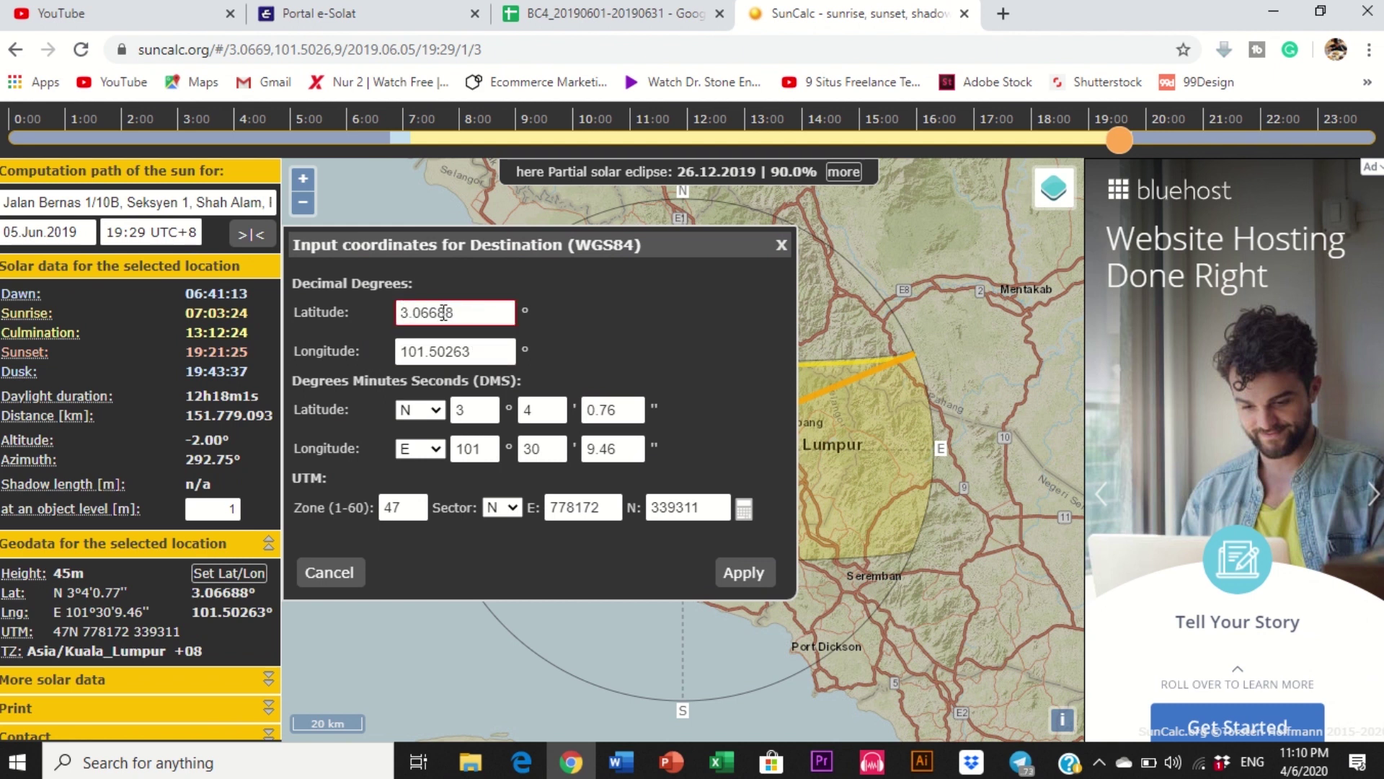
{"action": "left_click", "coordinate": [462, 353]}
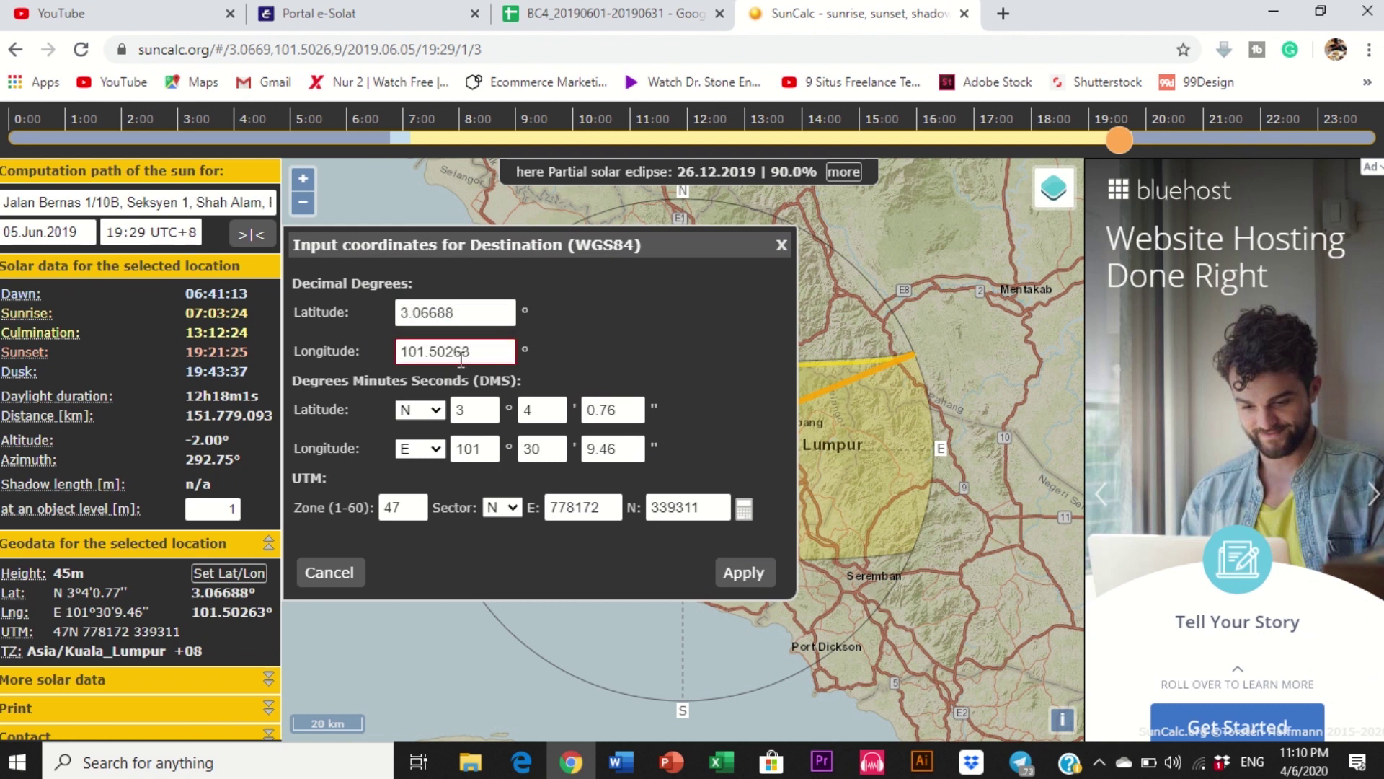
{"action": "left_click", "coordinate": [783, 246]}
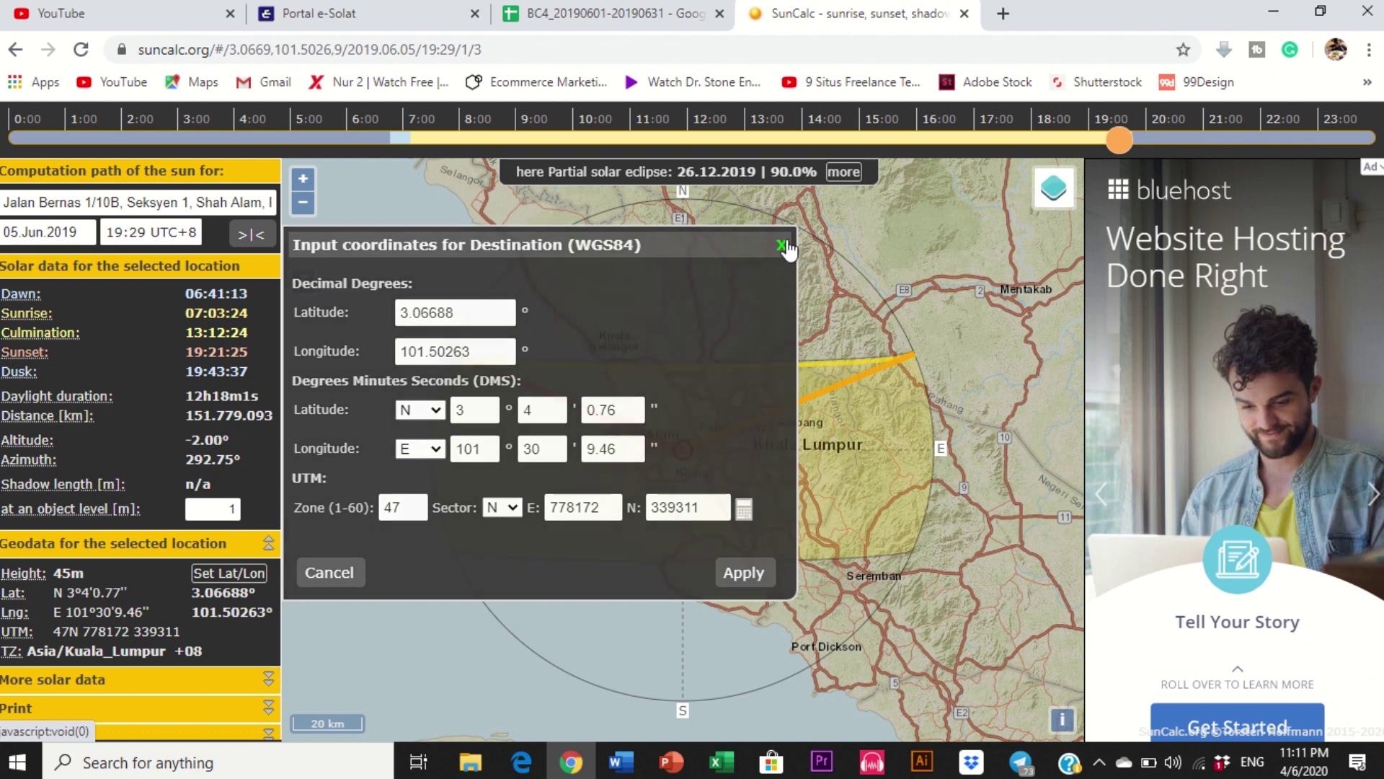
{"action": "left_click", "coordinate": [43, 203]}
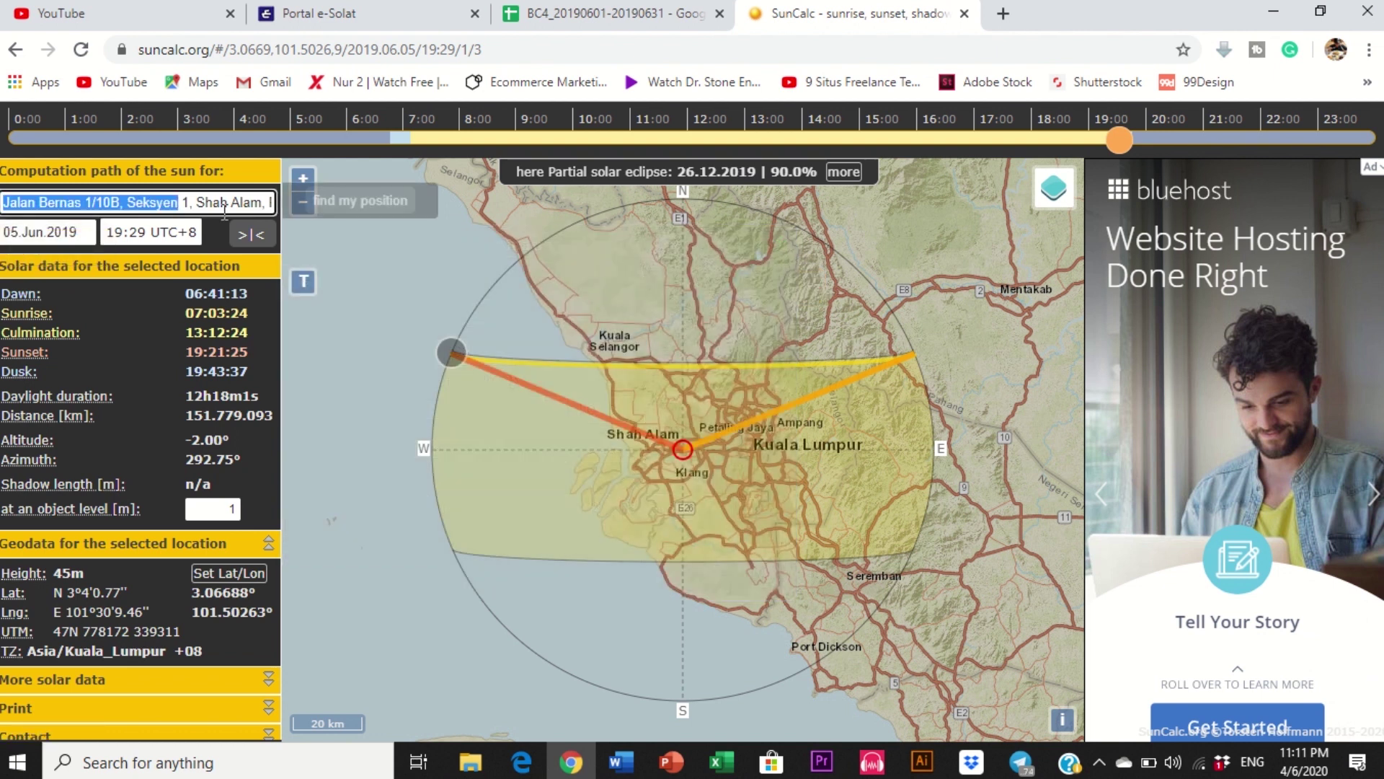
Step: Shift the map so the marker lies in the Strait of Malacca, and replace the destination's decimal latitude with the copied 3.066882
{"action": "left_click_drag", "start_coordinate": [337, 384], "coordinate": [642, 453]}
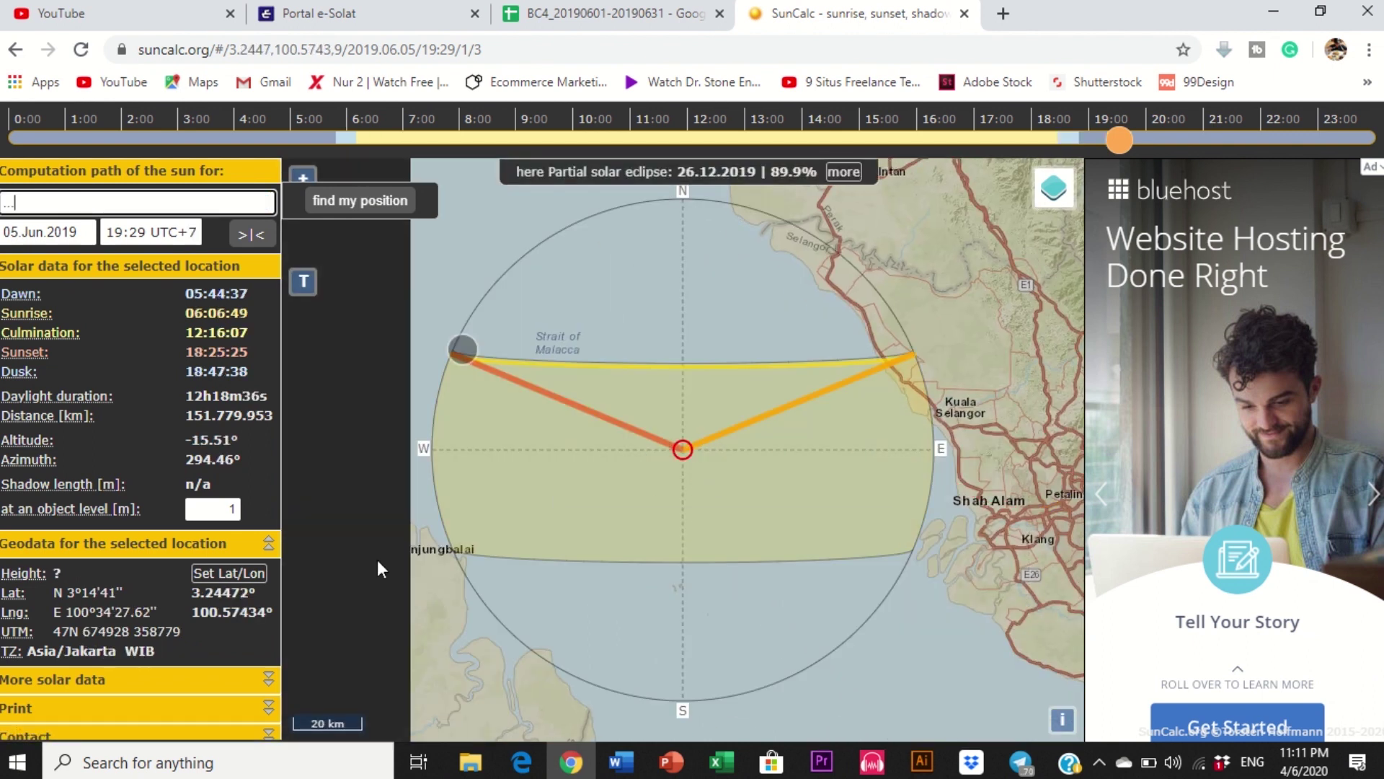
{"action": "left_click", "coordinate": [230, 574]}
{"action": "double_click", "coordinate": [441, 309]}
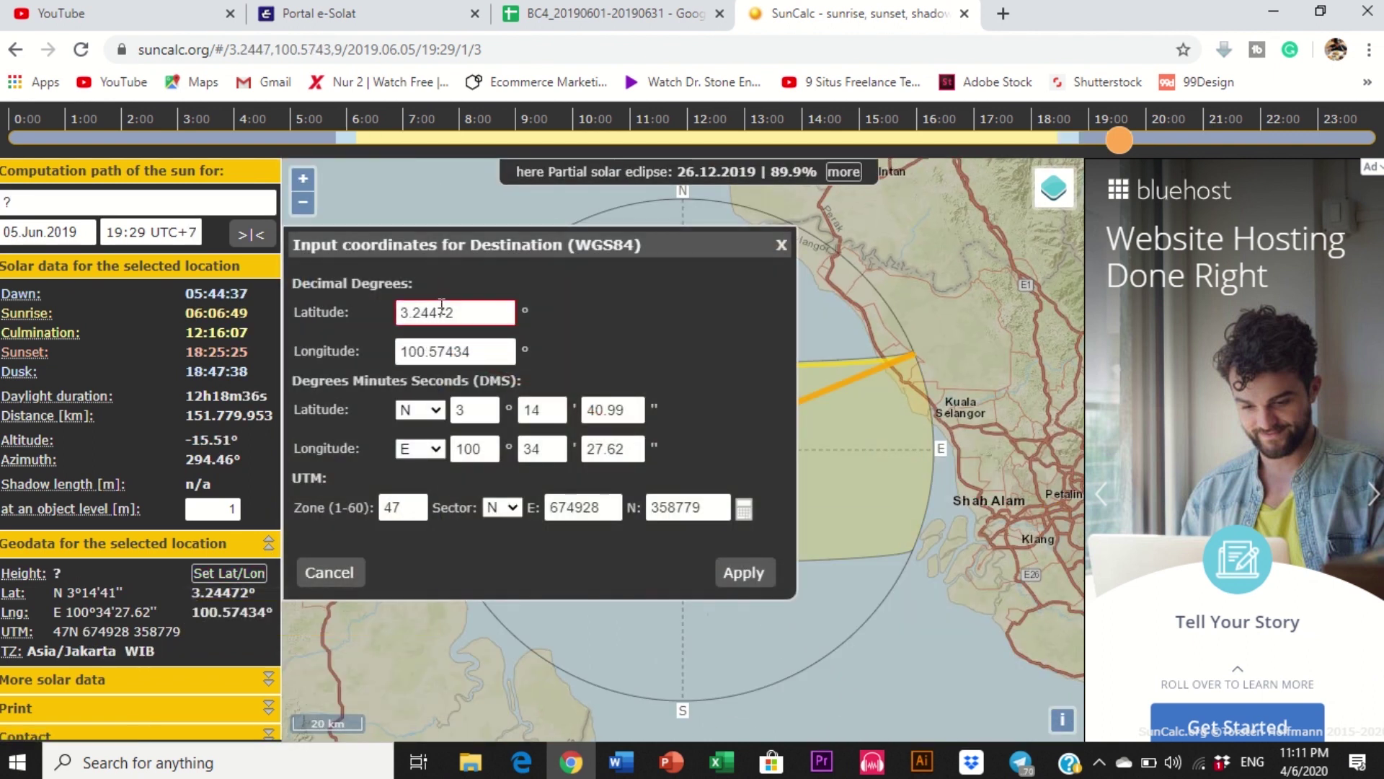
{"action": "right_click", "coordinate": [444, 308]}
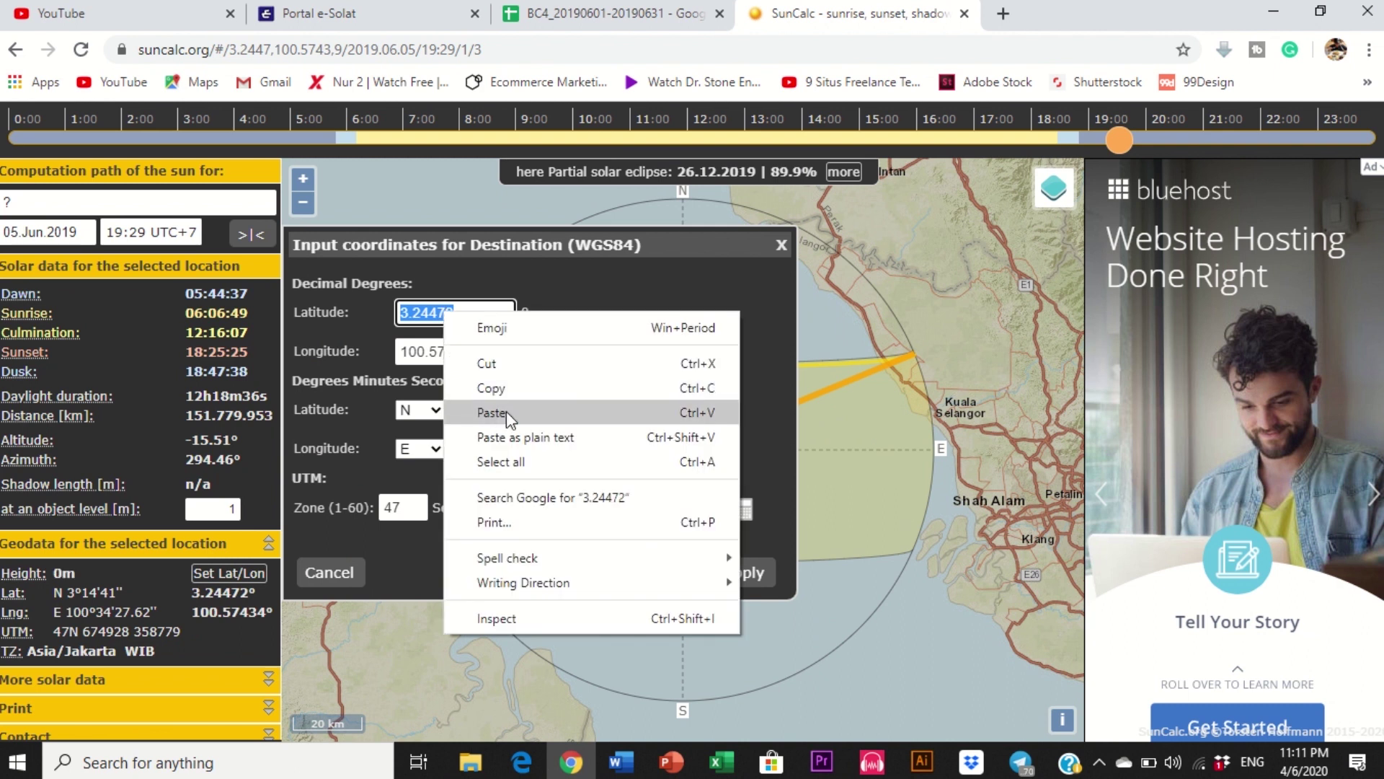
{"action": "left_click", "coordinate": [506, 411]}
{"action": "double_click", "coordinate": [480, 350]}
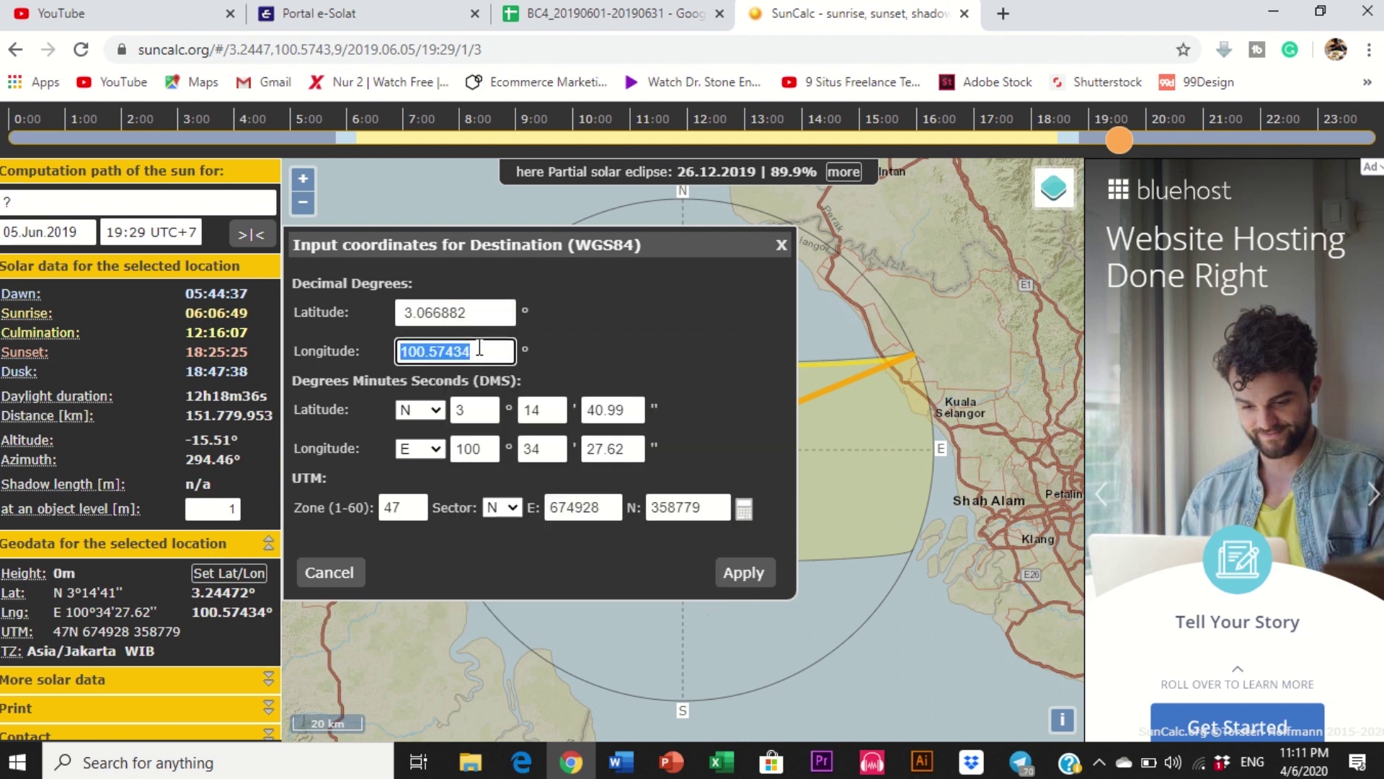
Step: Switch to Telegram and copy the longitude 101.502626° from STEP 5 of the CTU500 chat instructions
{"action": "left_click", "coordinate": [1022, 758]}
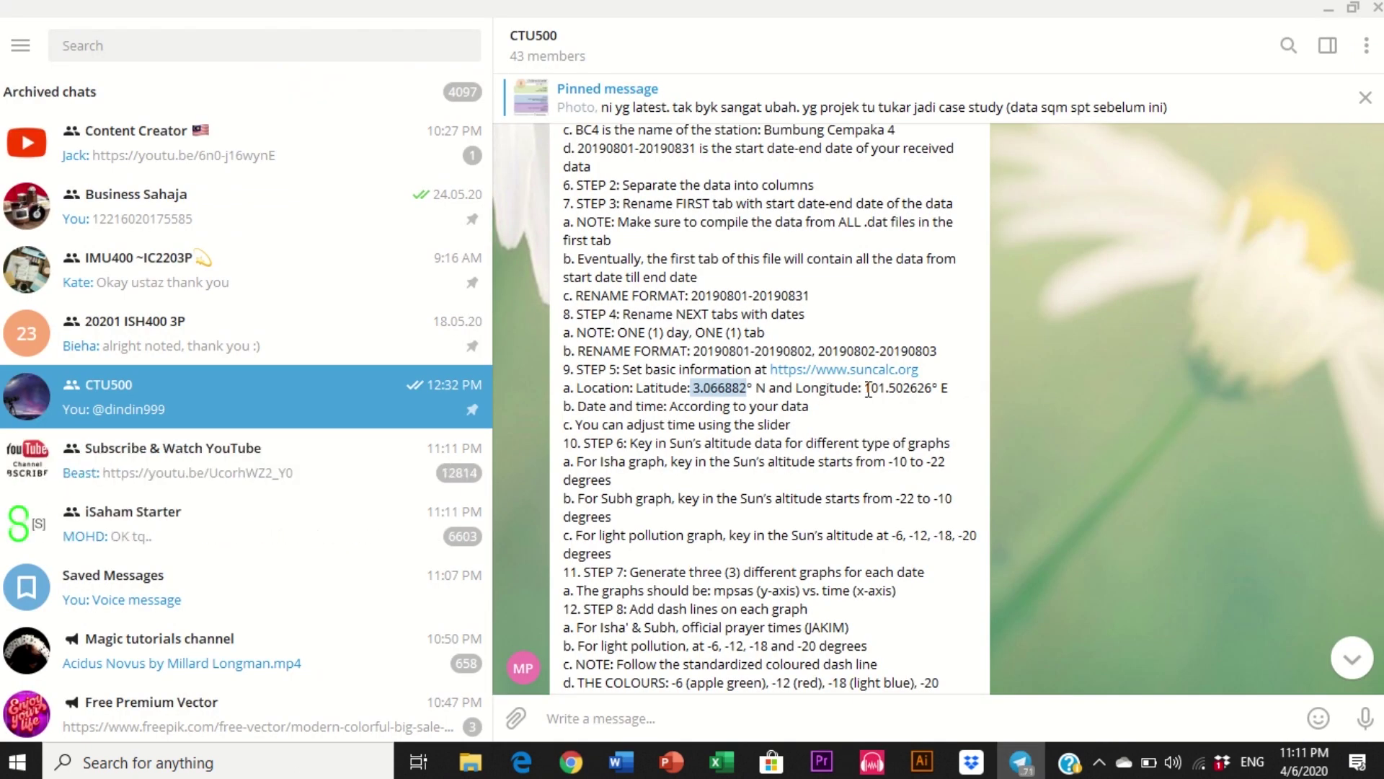
{"action": "left_click_drag", "start_coordinate": [865, 388], "coordinate": [924, 393]}
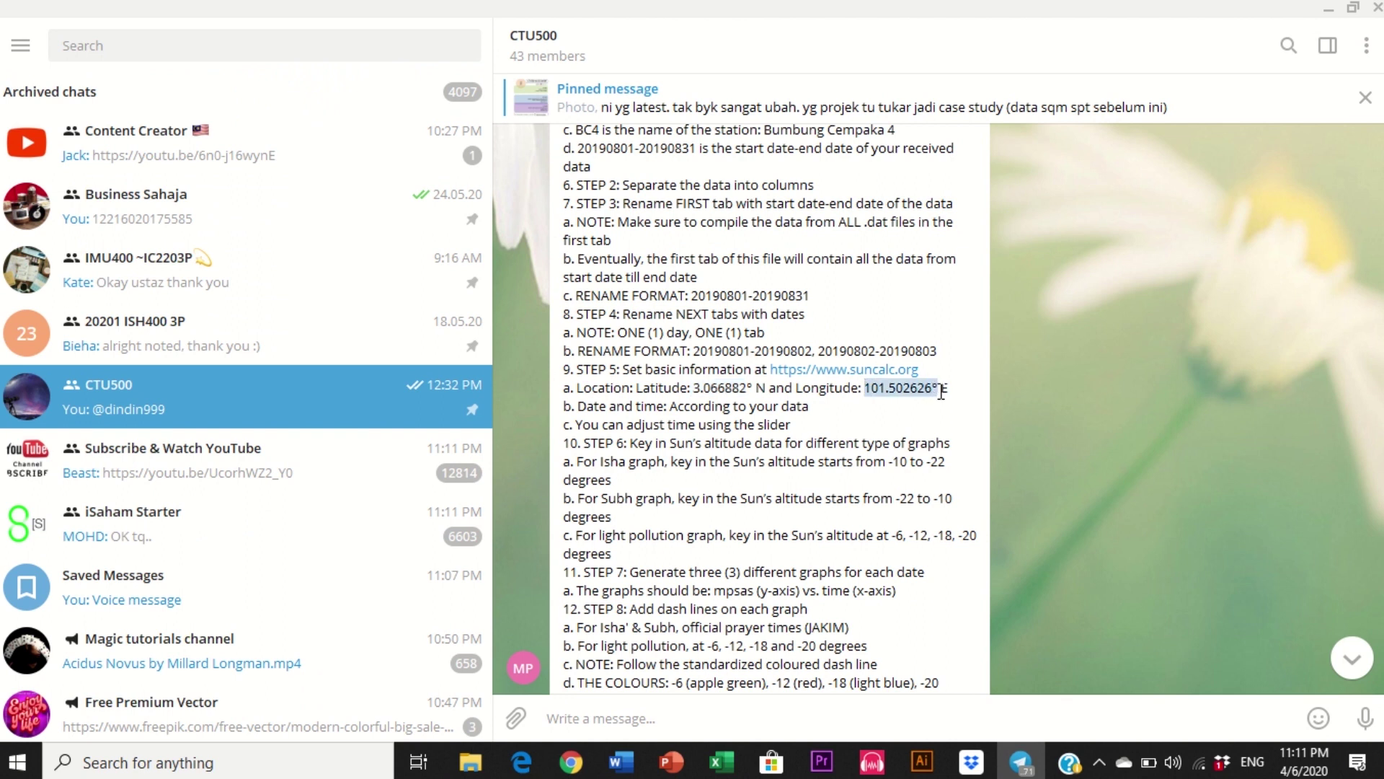
{"action": "right_click", "coordinate": [938, 390]}
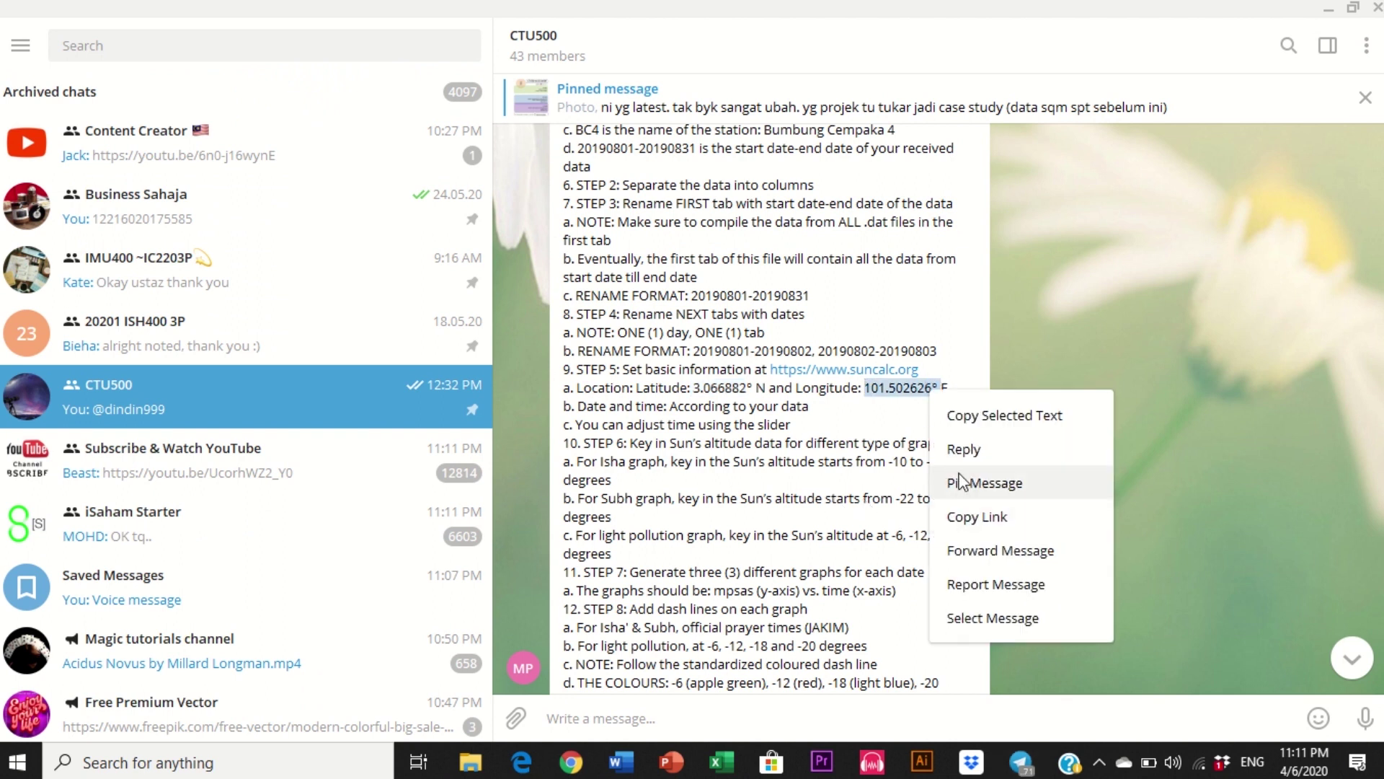
{"action": "left_click", "coordinate": [975, 418]}
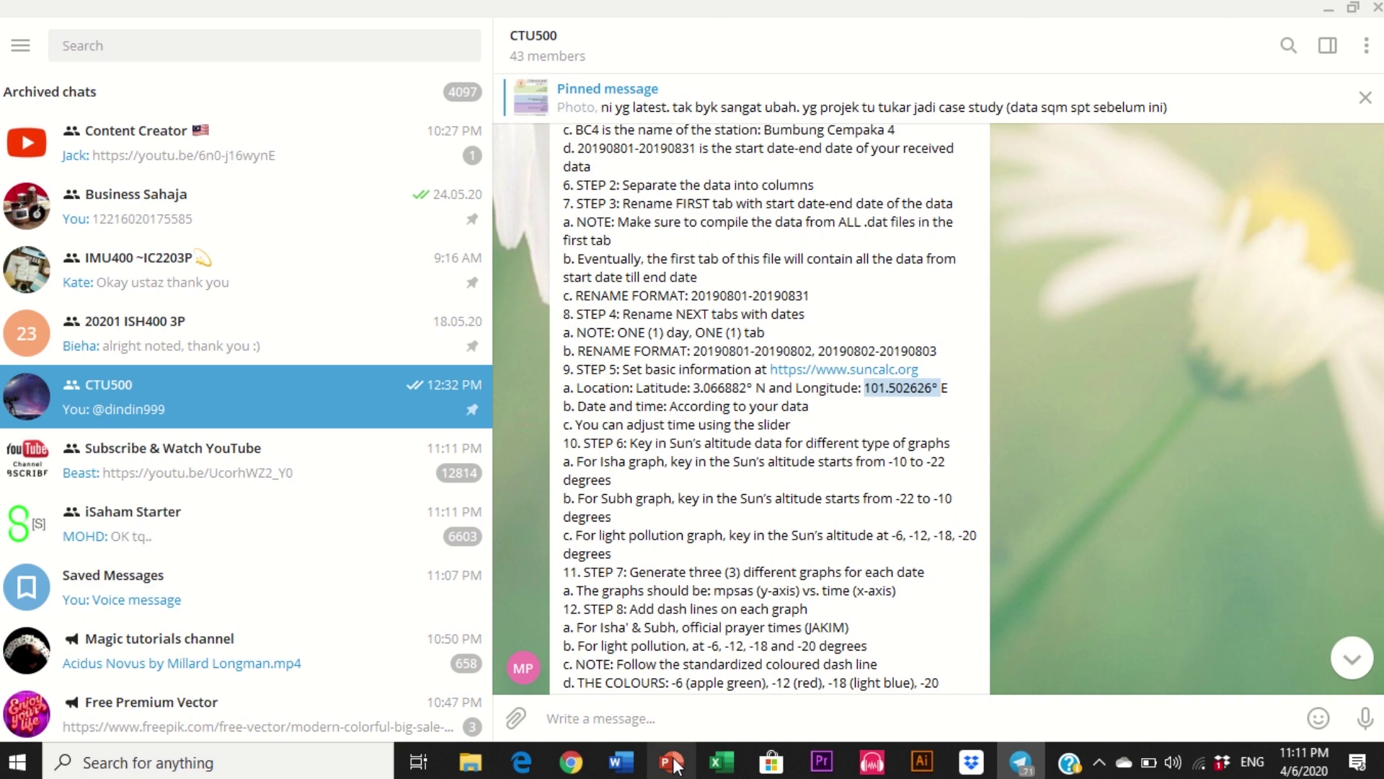
Step: Return to SunCalc, set the decimal longitude to the copied 101.502626 without the degree symbol, and apply the destination coordinates
{"action": "left_click", "coordinate": [569, 763]}
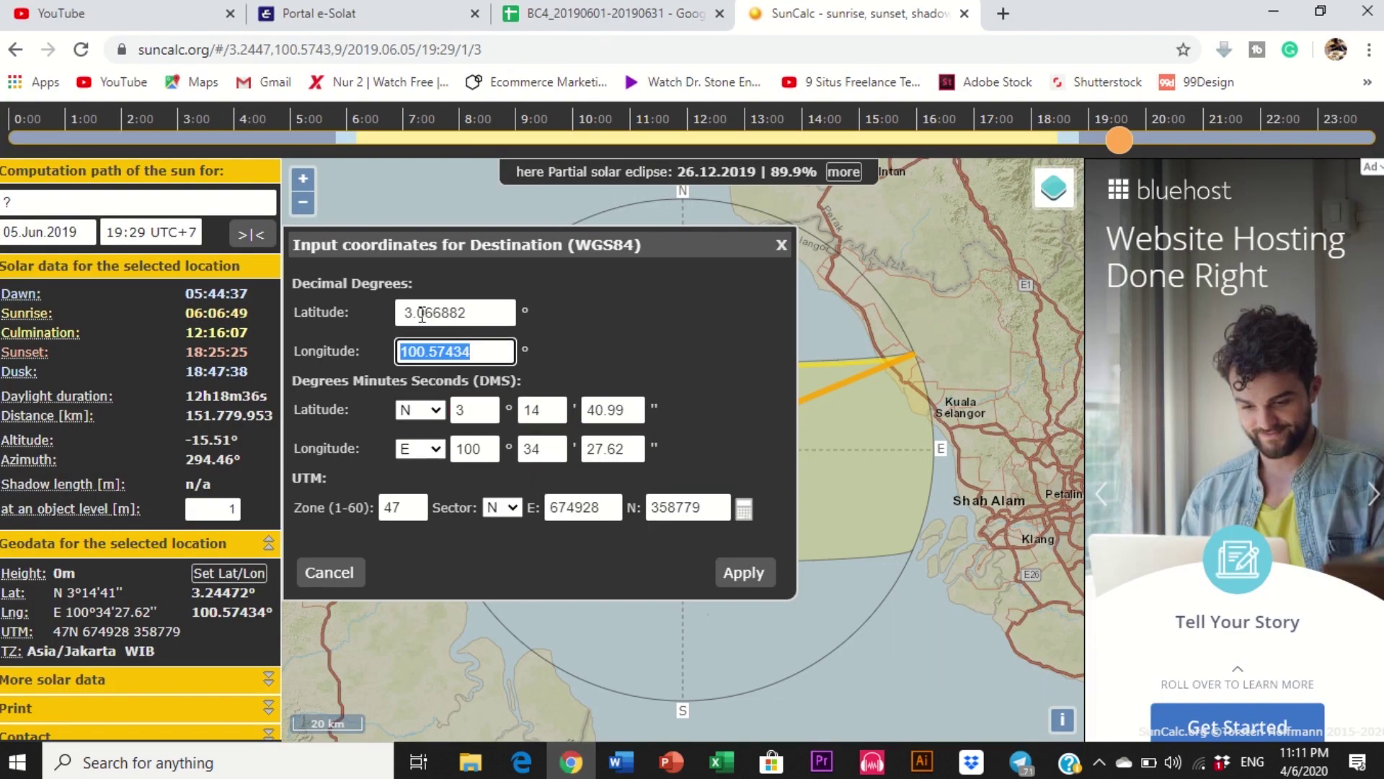
{"action": "right_click", "coordinate": [453, 360]}
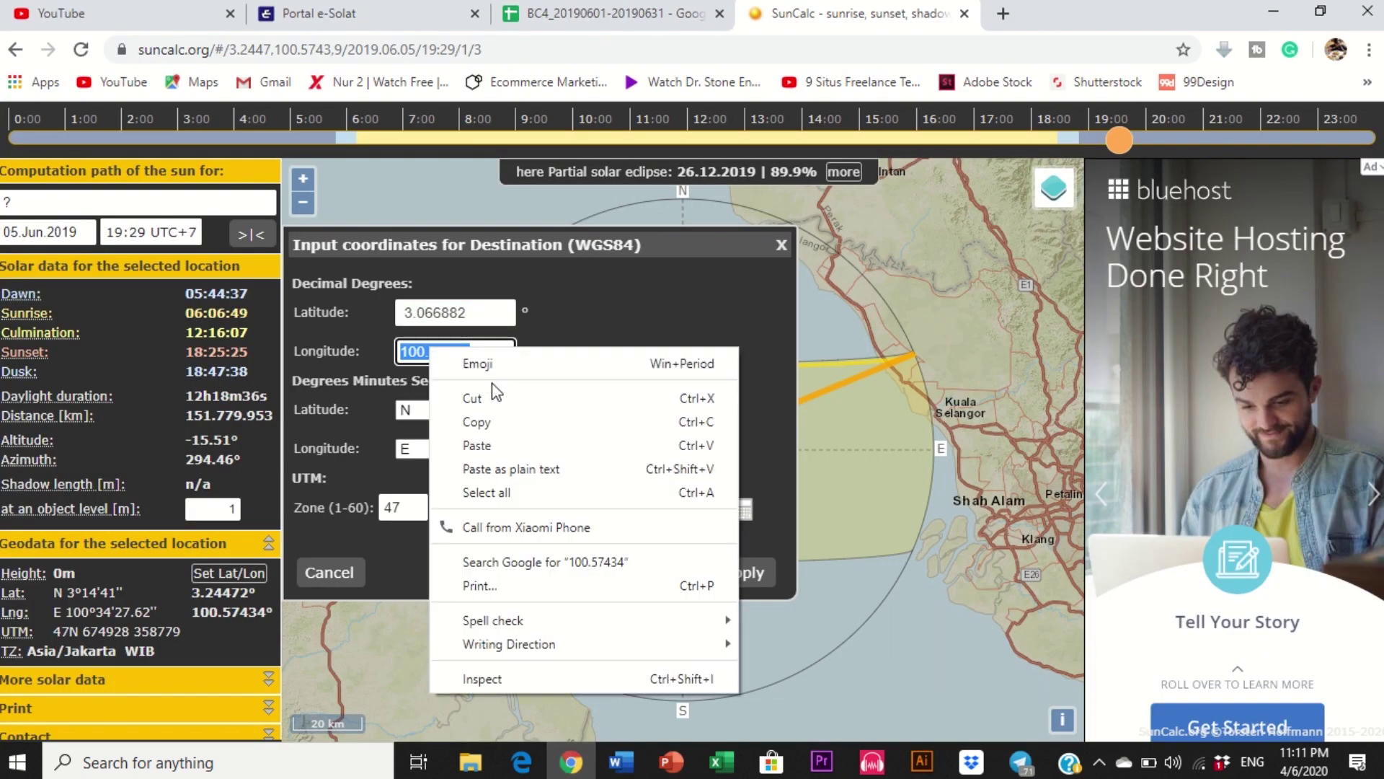
{"action": "left_click", "coordinate": [511, 450]}
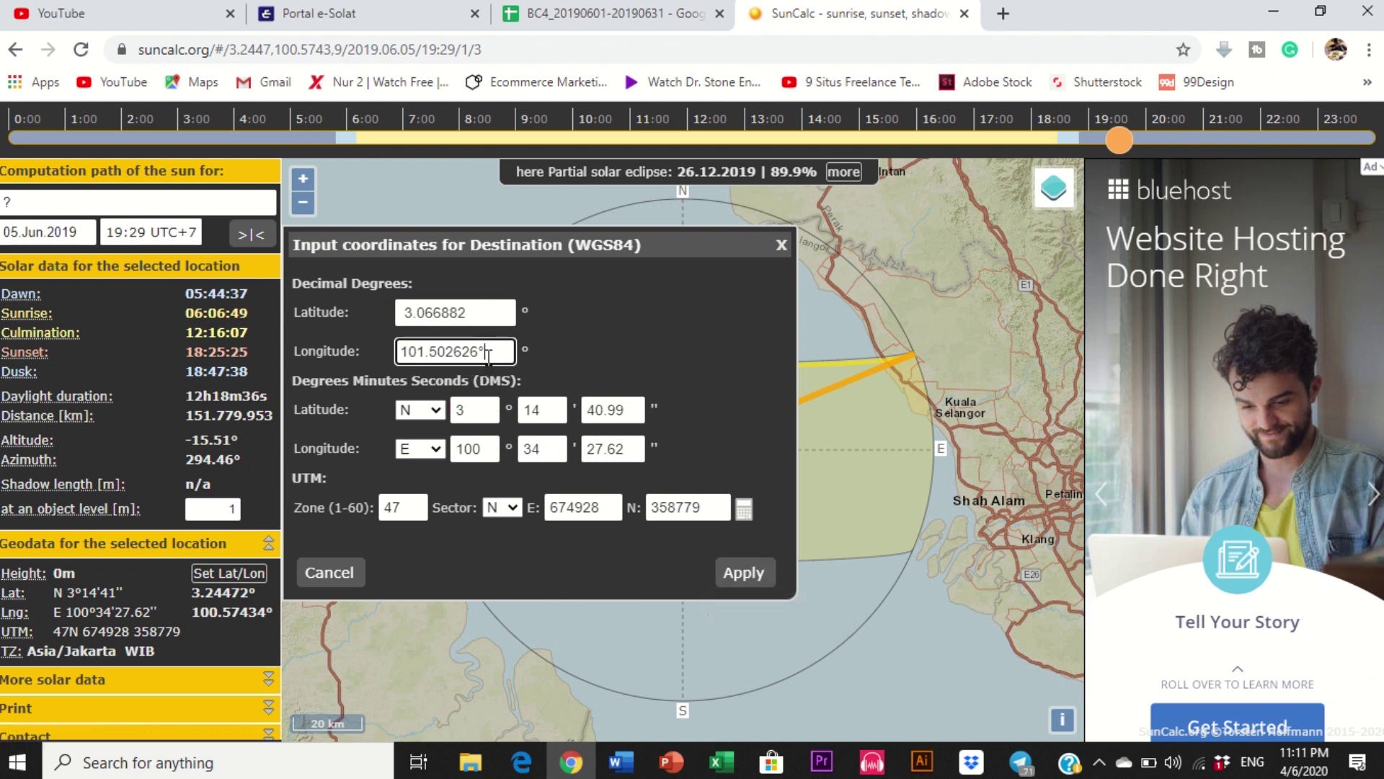
{"action": "left_click", "coordinate": [488, 356]}
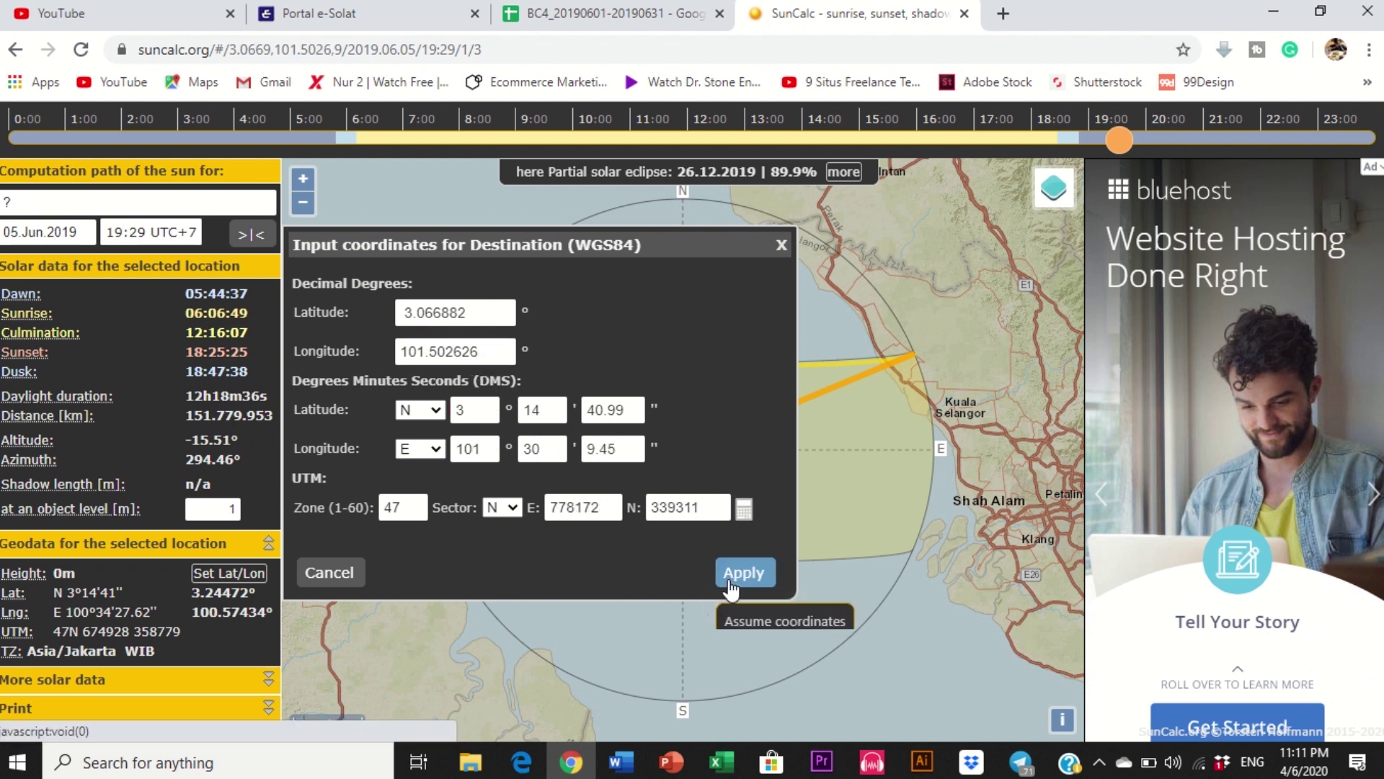
{"action": "left_click", "coordinate": [728, 577]}
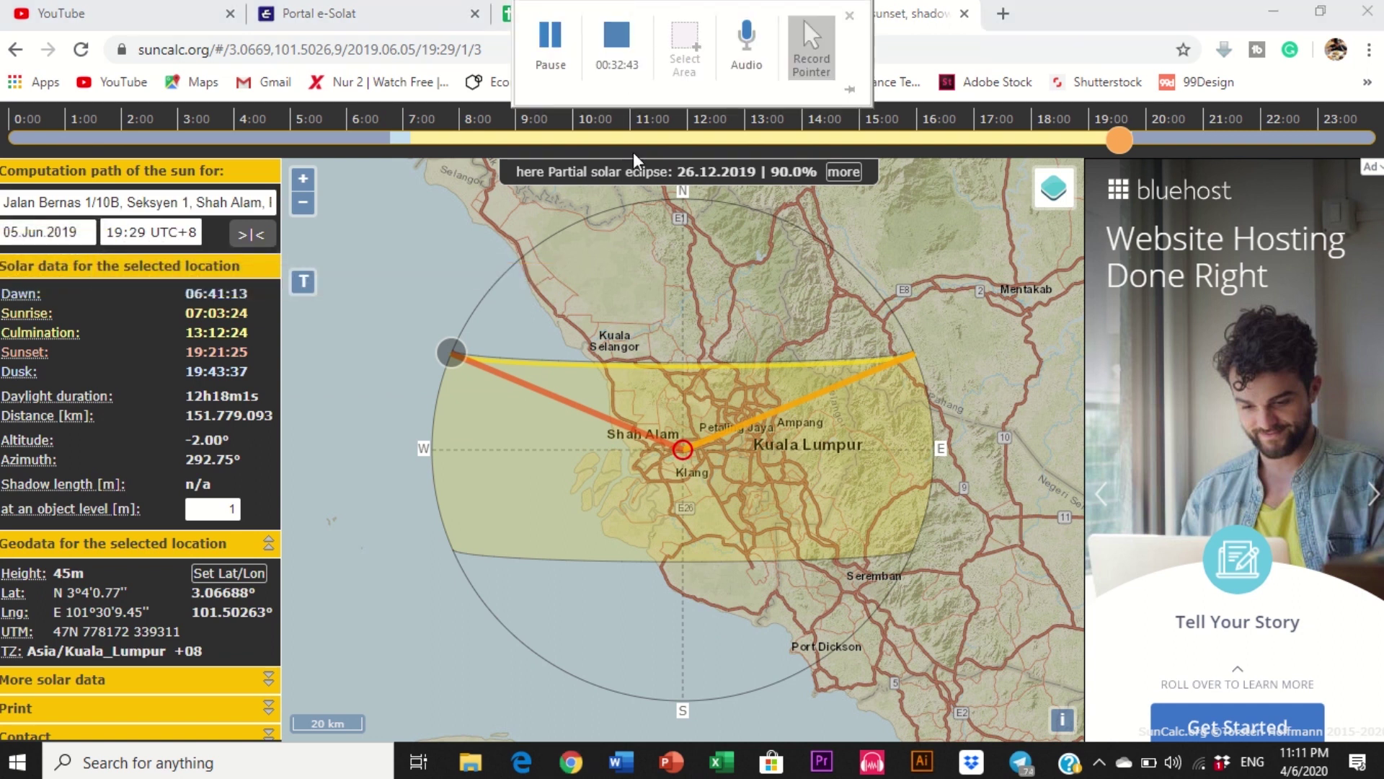
Step: Look at the sun altitude column in the Google Sheet, and examine the Altitude reading and the Shah Alam map area in SunCalc
{"action": "left_click", "coordinate": [502, 16]}
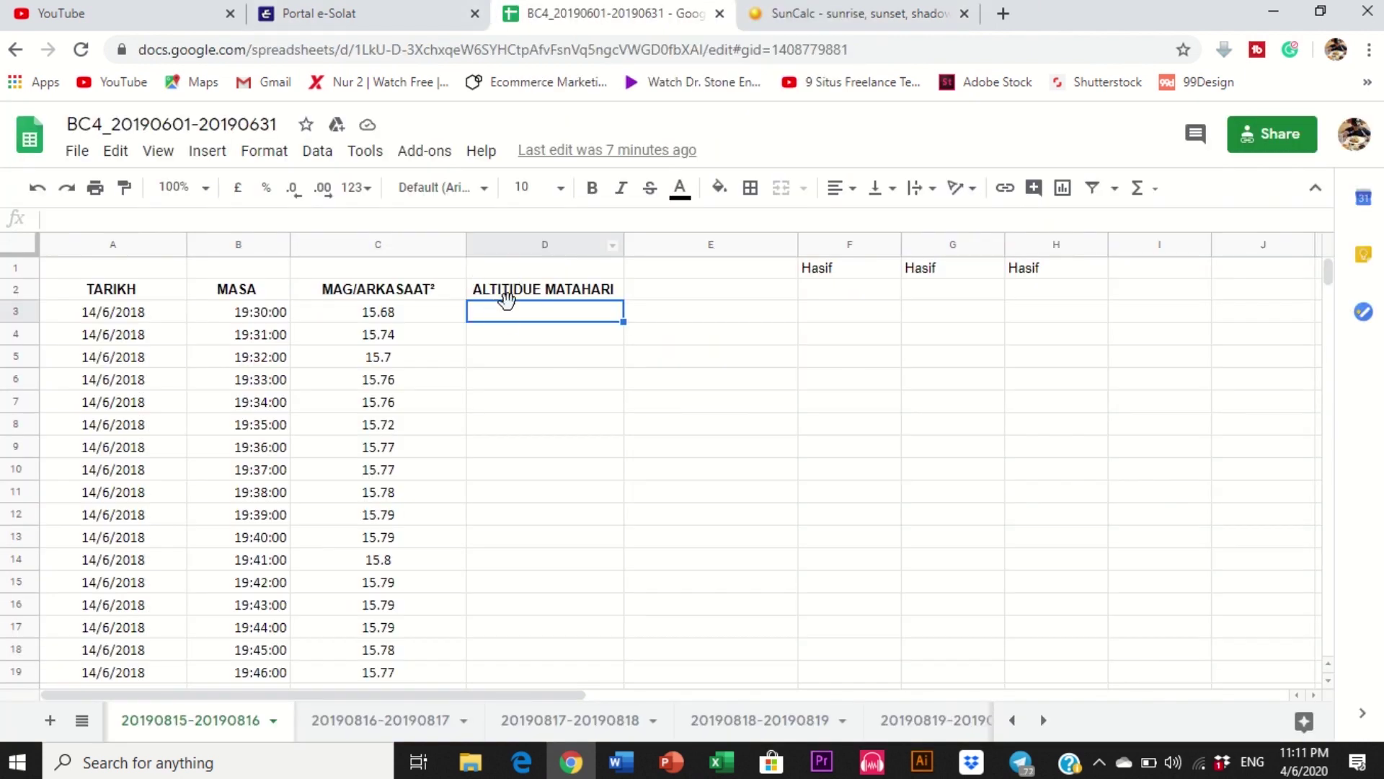
{"action": "left_click", "coordinate": [490, 292]}
{"action": "left_click", "coordinate": [934, 15]}
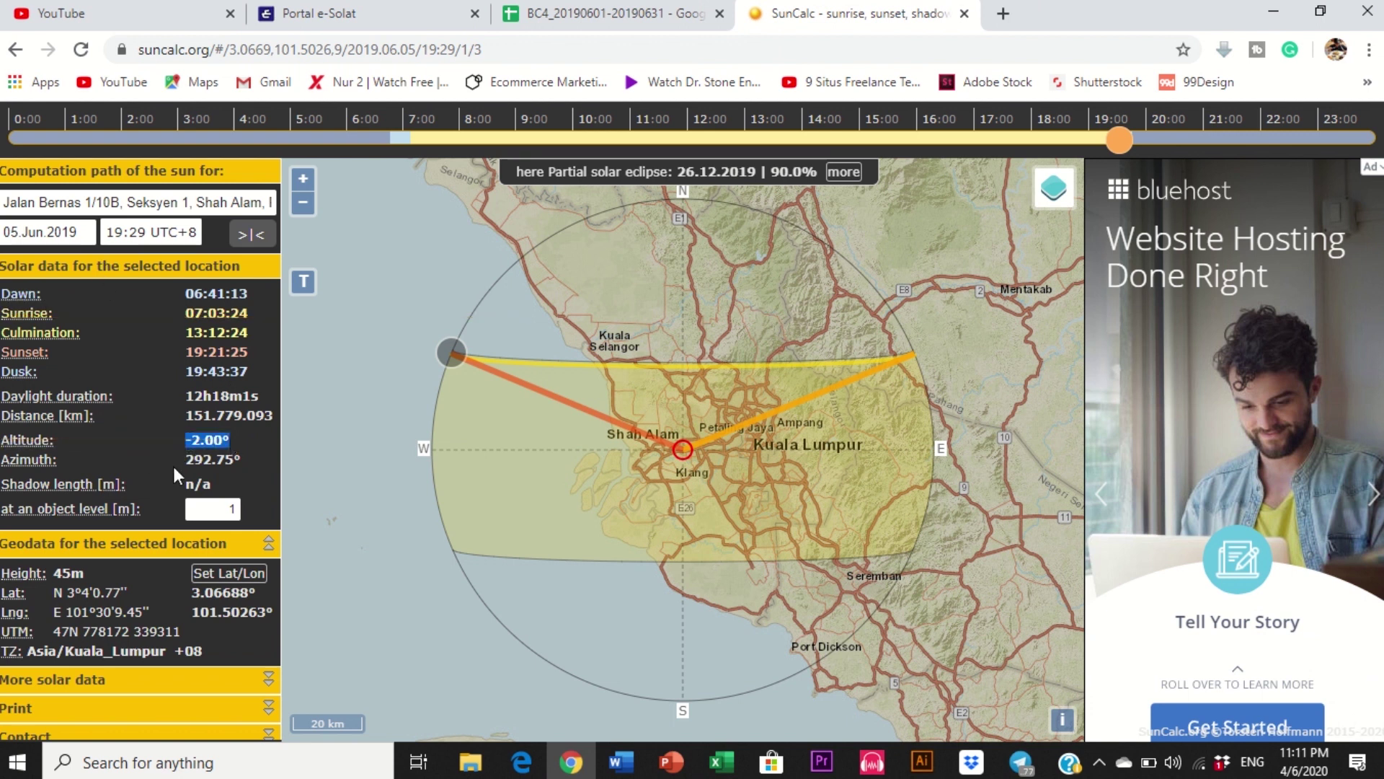
{"action": "left_click", "coordinate": [243, 460]}
{"action": "scroll", "coordinate": [806, 462], "scroll_direction": "up", "scroll_amount": 2}
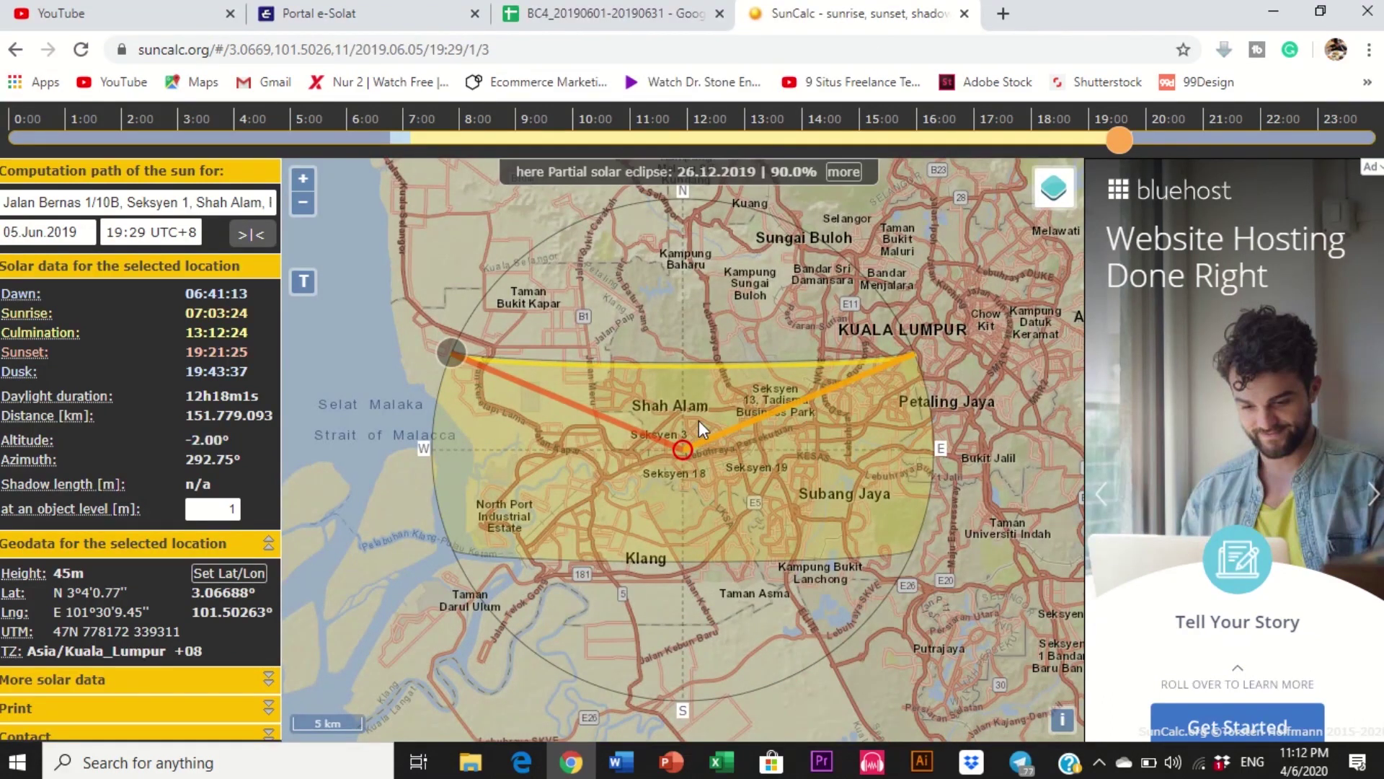
Step: Shift the time of day along the timeline to 10:29, 21:22 and 14:41 to compare the sun's altitude
{"action": "left_click", "coordinate": [1119, 142]}
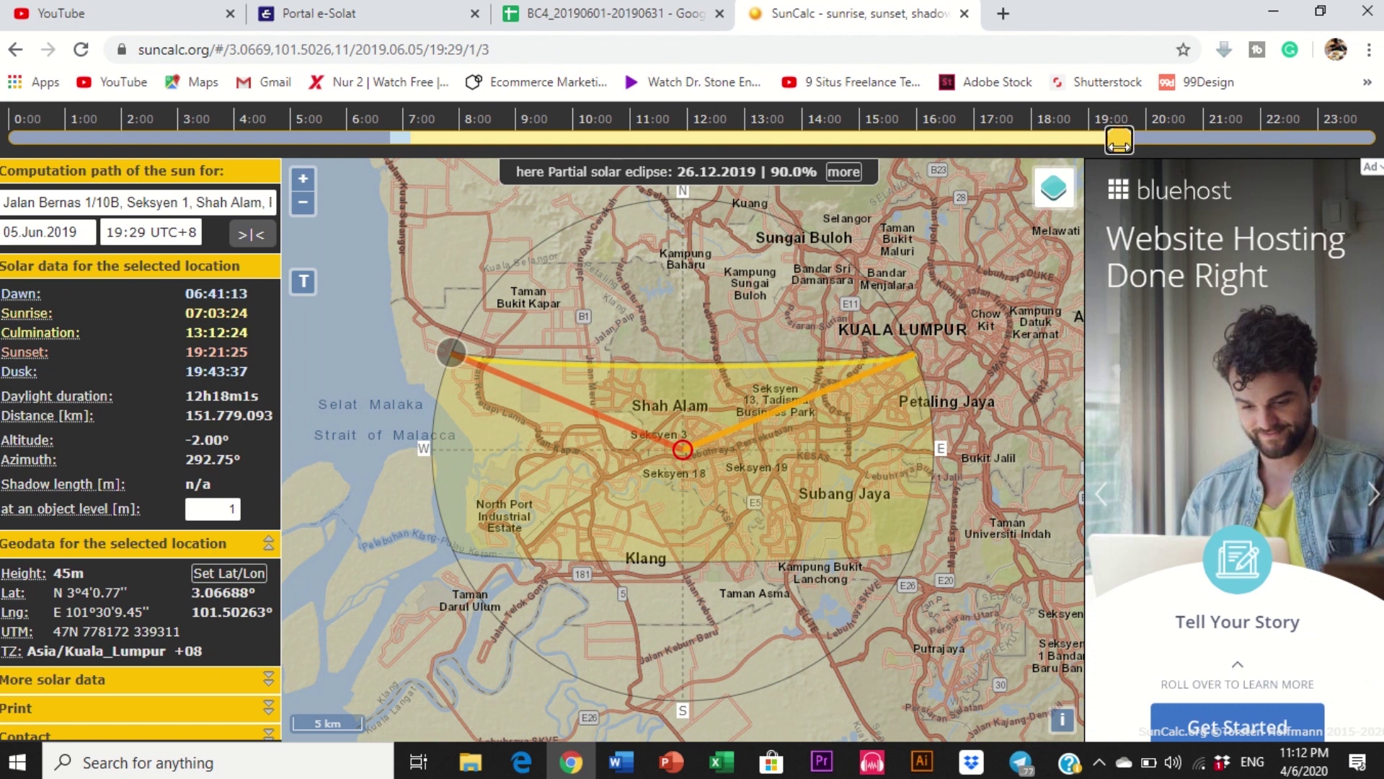
{"action": "left_click_drag", "start_coordinate": [1119, 143], "coordinate": [606, 209]}
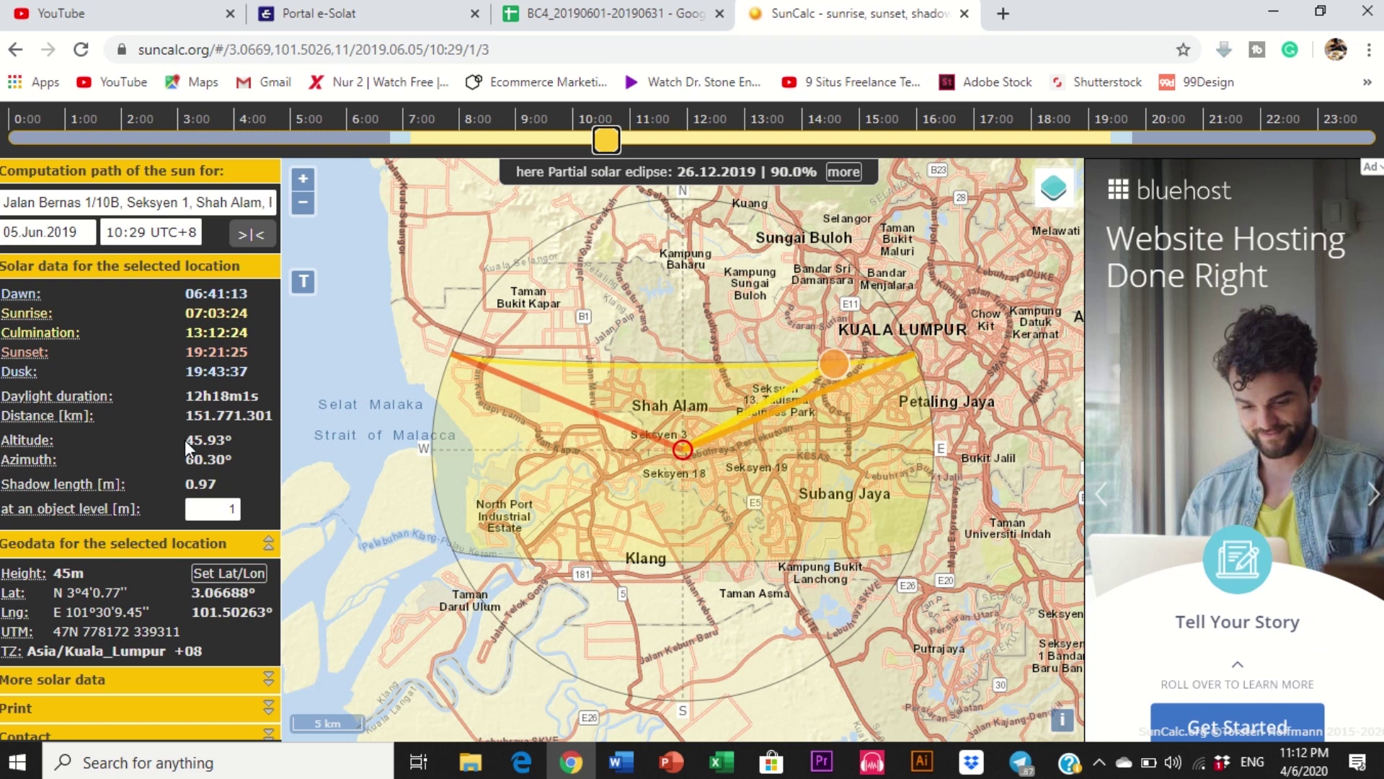
{"action": "left_click_drag", "start_coordinate": [681, 209], "coordinate": [1226, 141]}
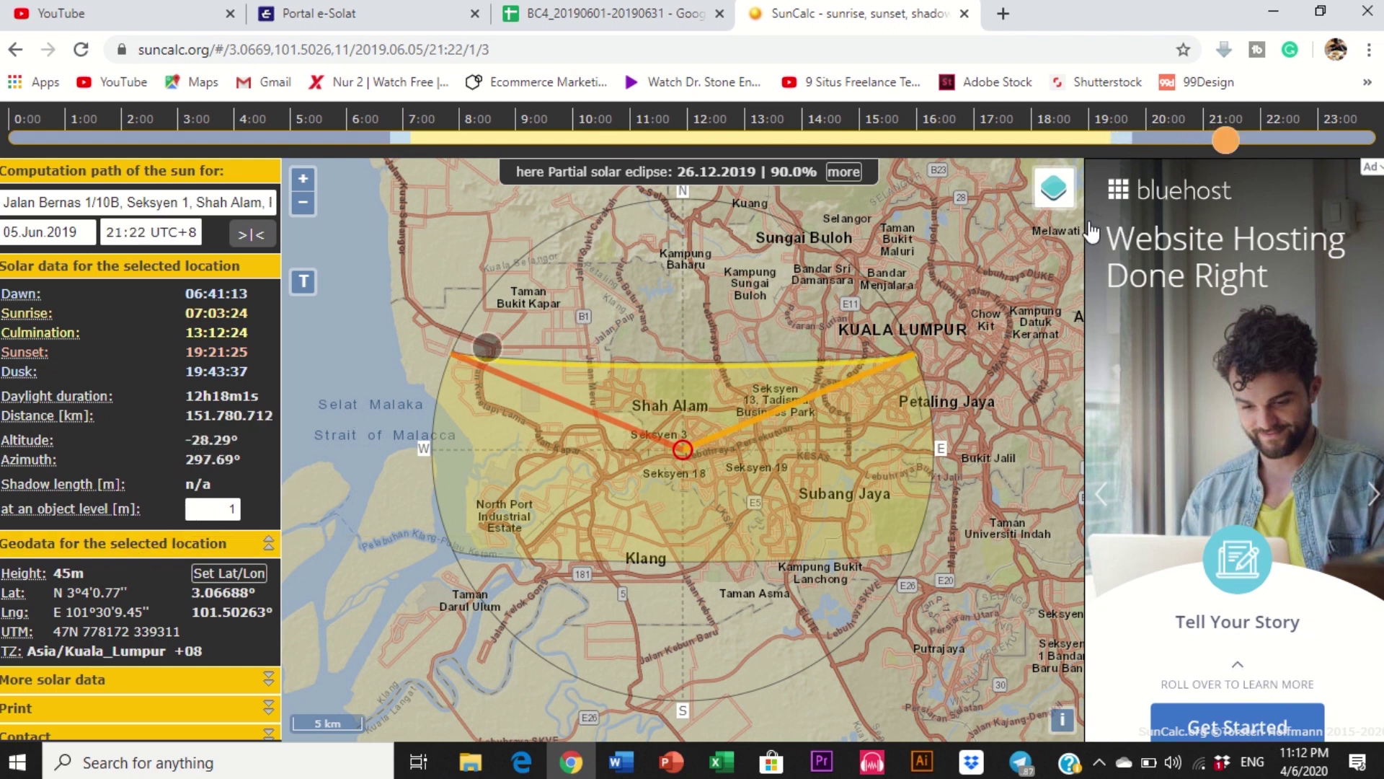
{"action": "left_click_drag", "start_coordinate": [1253, 144], "coordinate": [845, 141]}
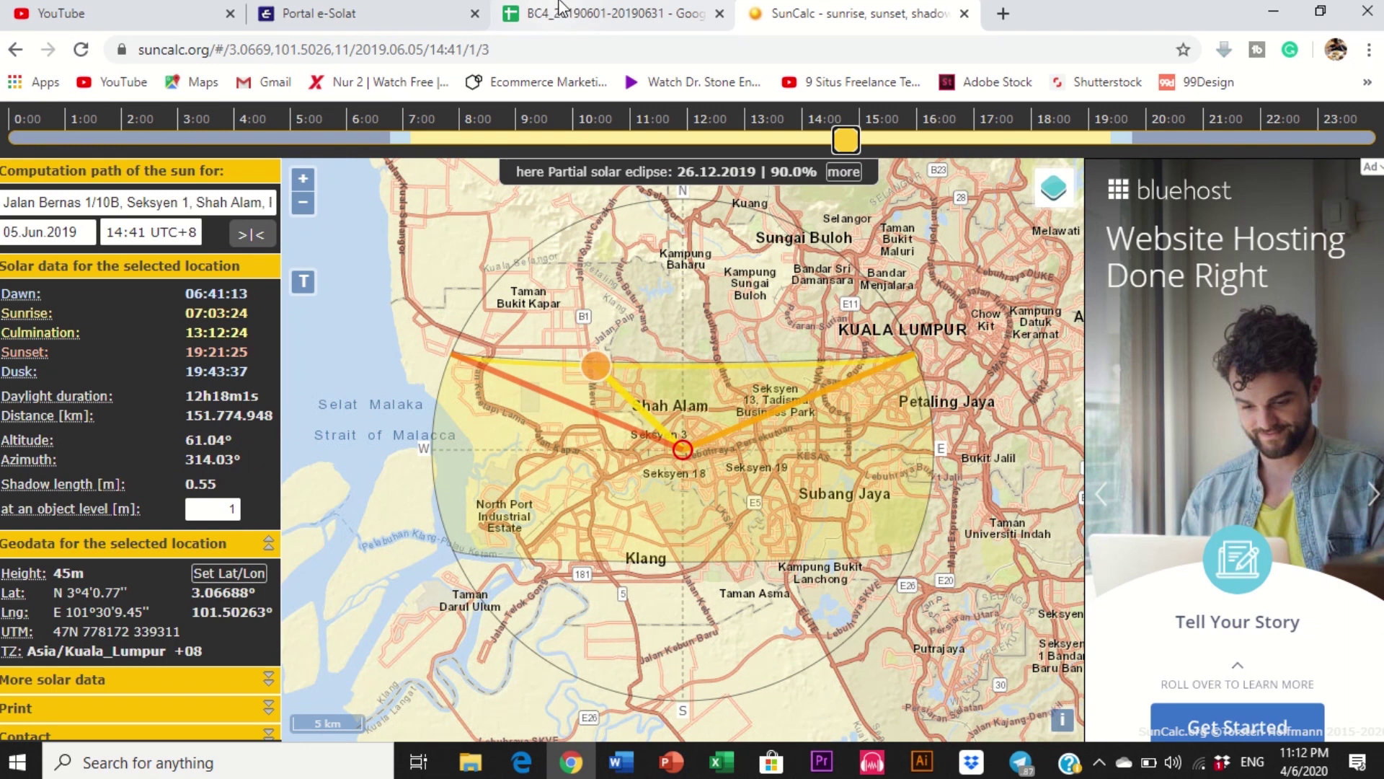
Step: Check the first record's time in cell B3 of the Google Sheet and return to SunCalc
{"action": "left_click", "coordinate": [535, 20]}
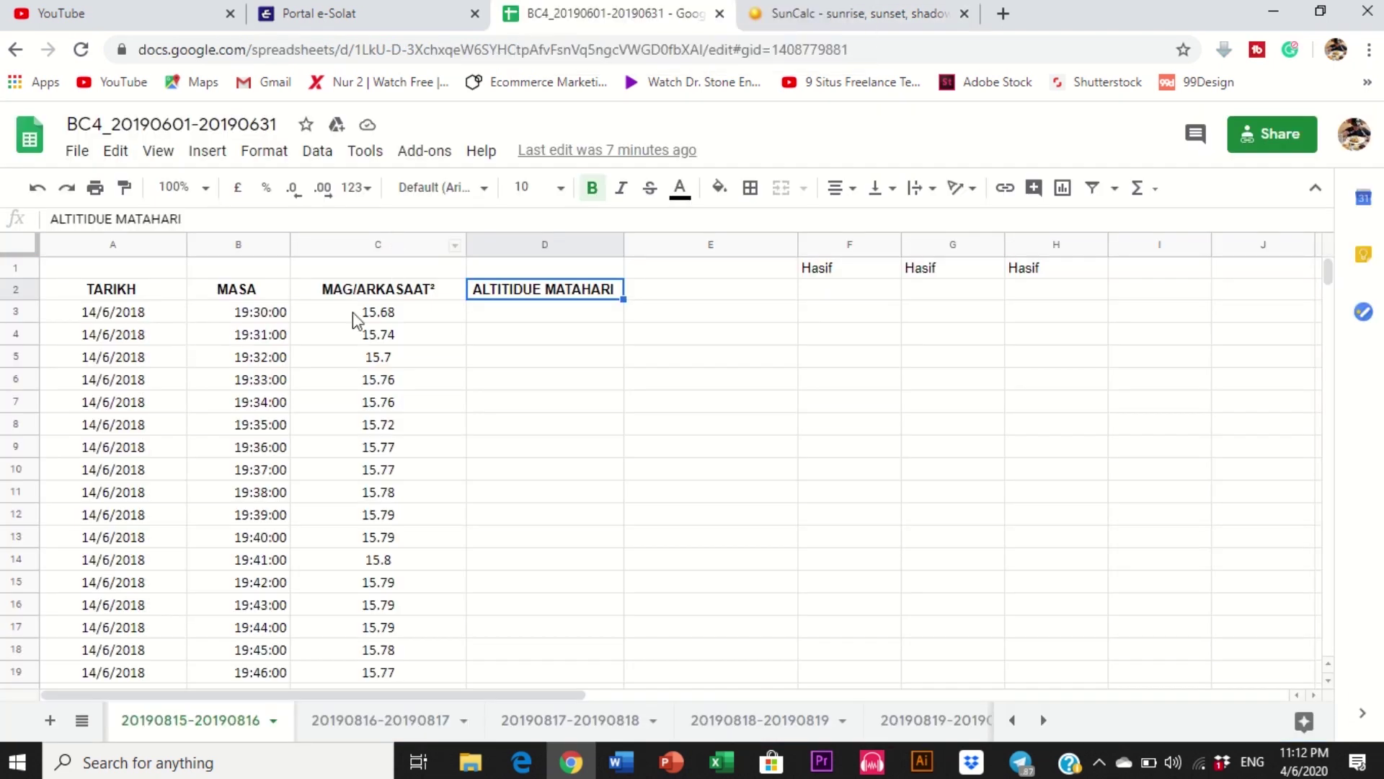
{"action": "left_click", "coordinate": [263, 316]}
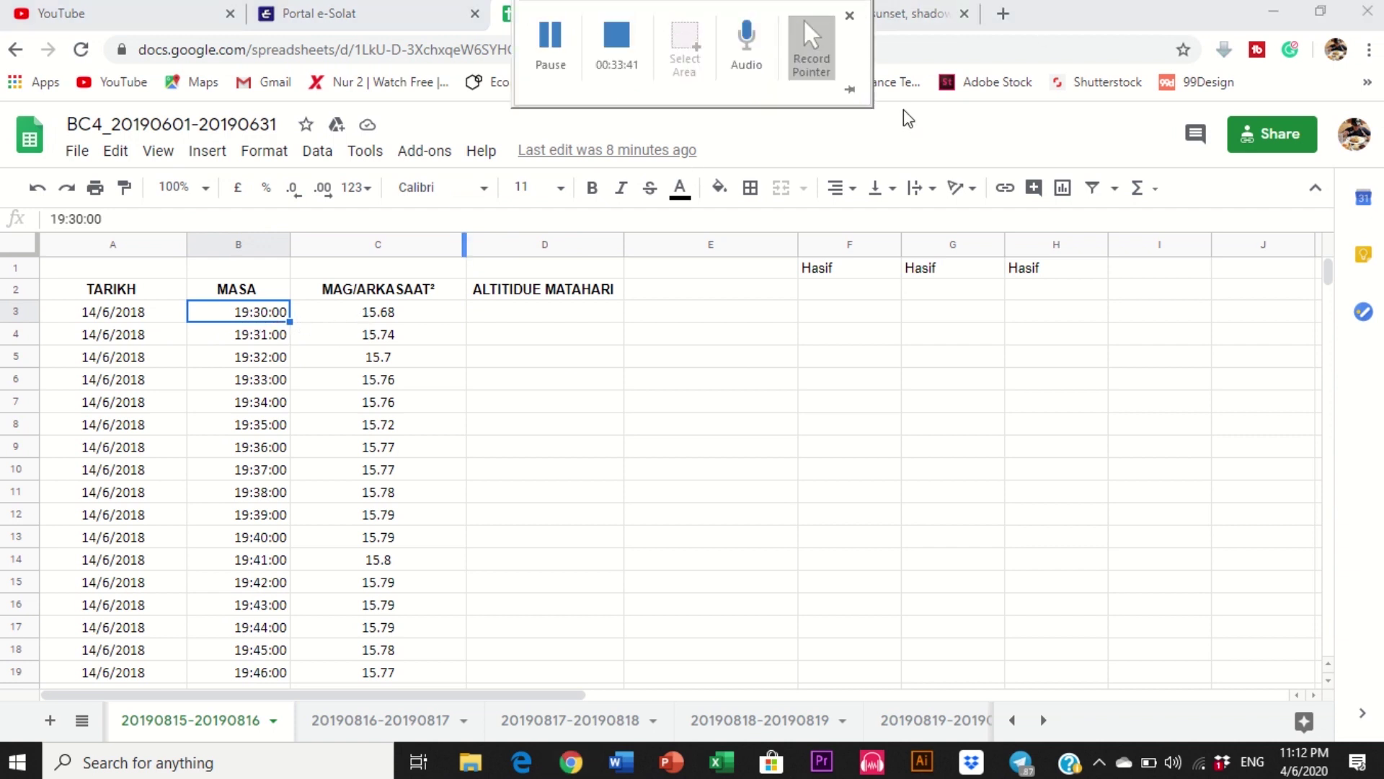
{"action": "left_click", "coordinate": [939, 14]}
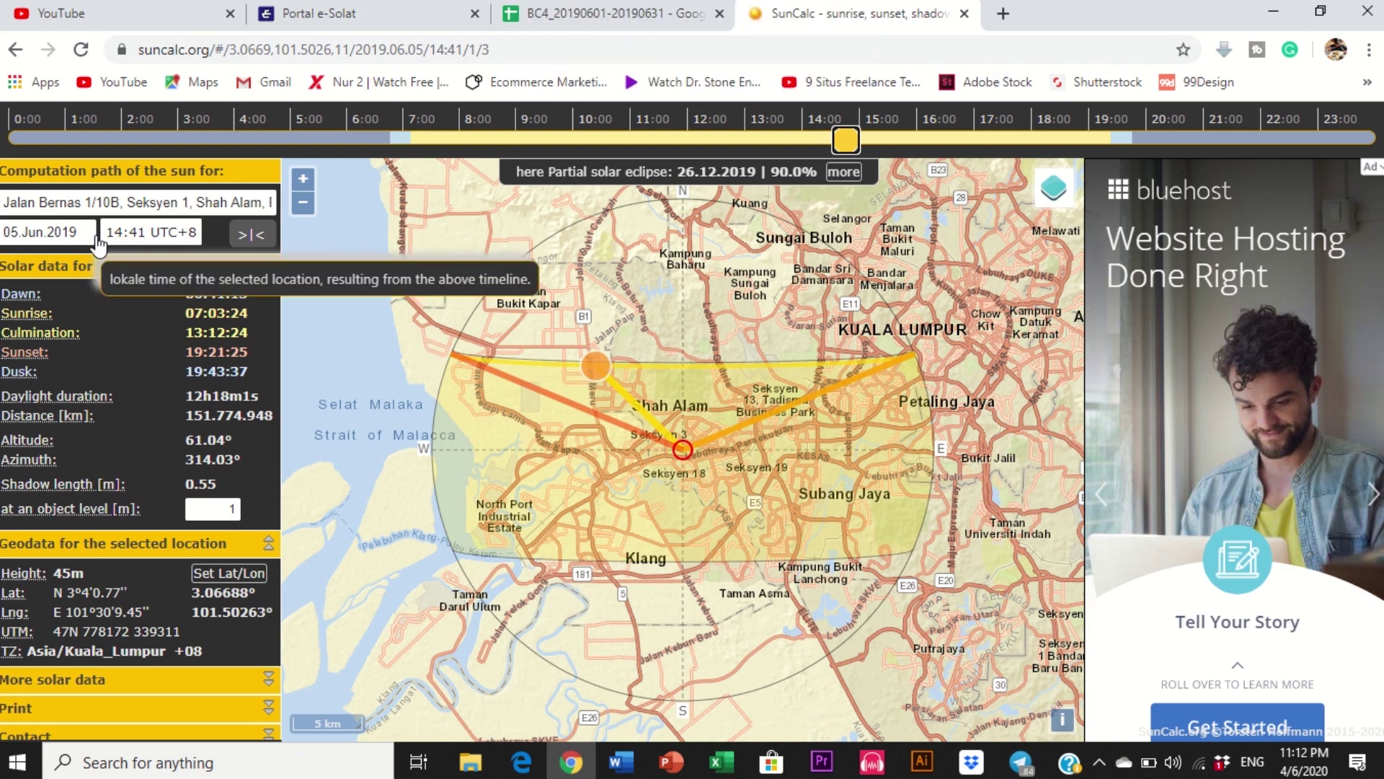
Step: Set SunCalc's date to 14 June 2018, matching the first record's date in cell A3 of the Google Sheet
{"action": "left_click", "coordinate": [54, 235]}
{"action": "mouse_move", "coordinate": [507, 8]}
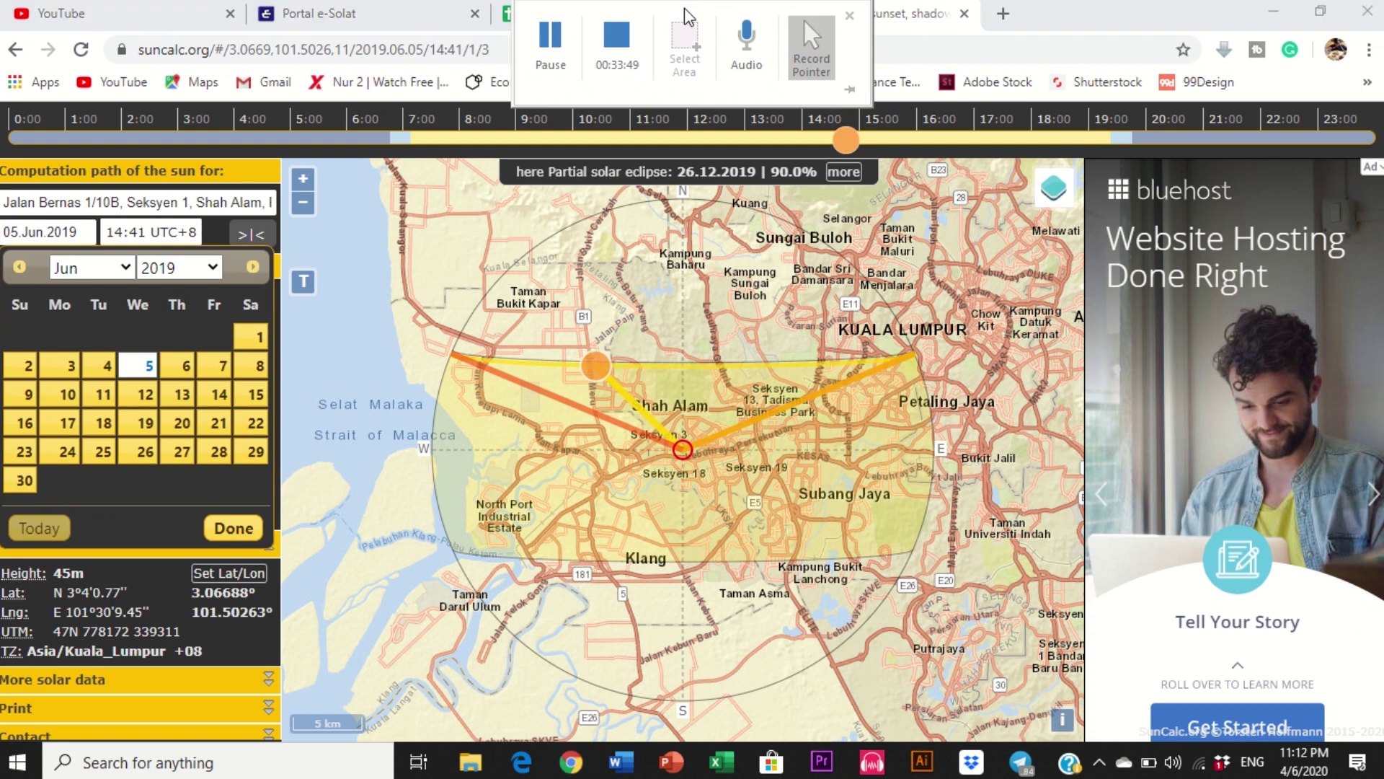
{"action": "left_click", "coordinate": [507, 9]}
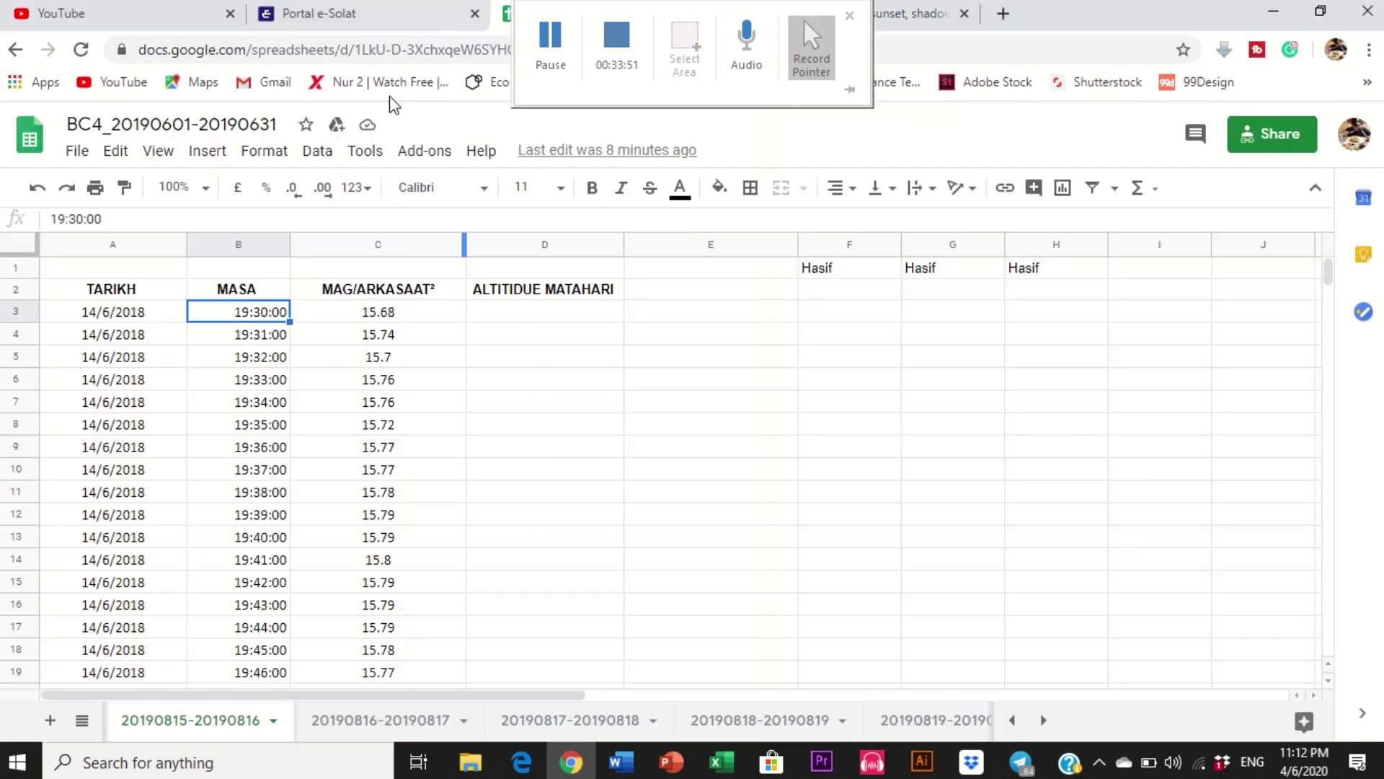
{"action": "left_click", "coordinate": [116, 311]}
{"action": "left_click", "coordinate": [894, 8]}
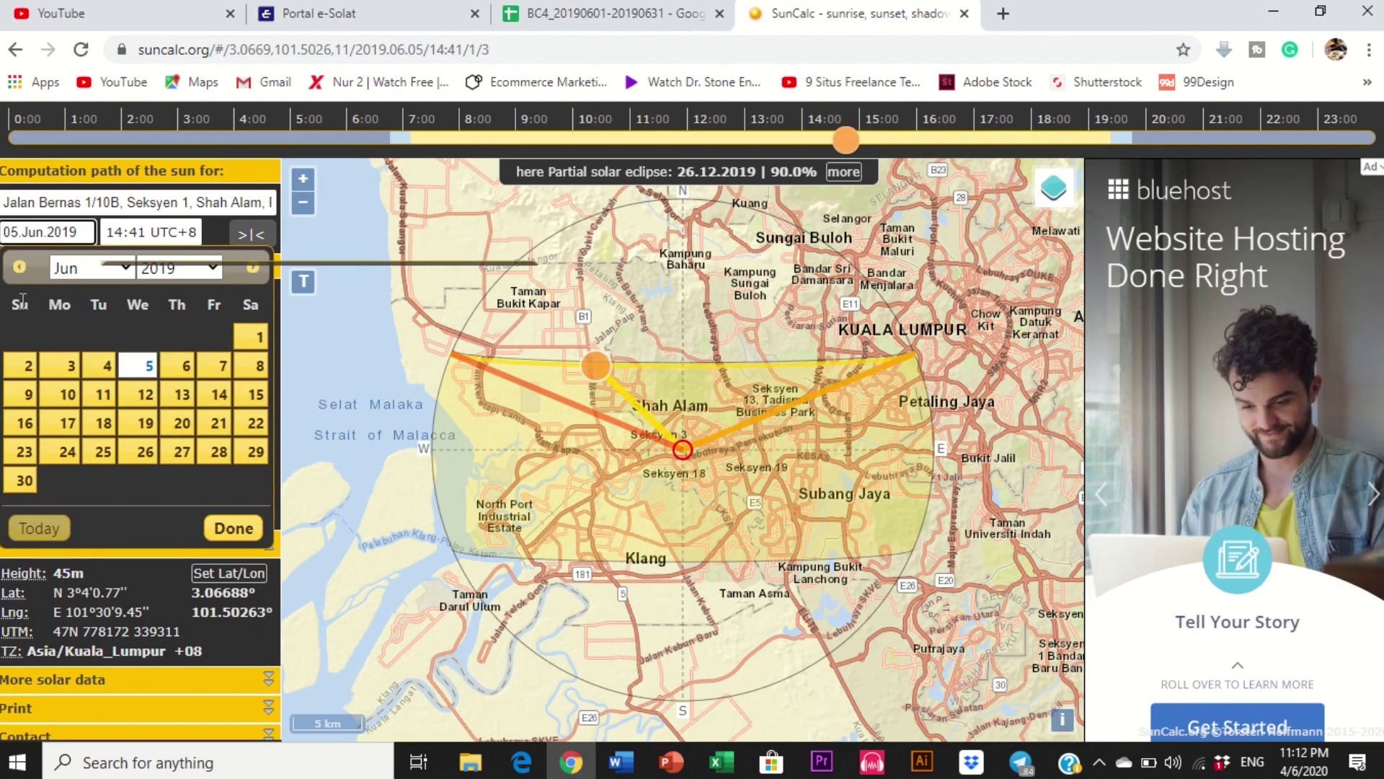
{"action": "left_click", "coordinate": [121, 279]}
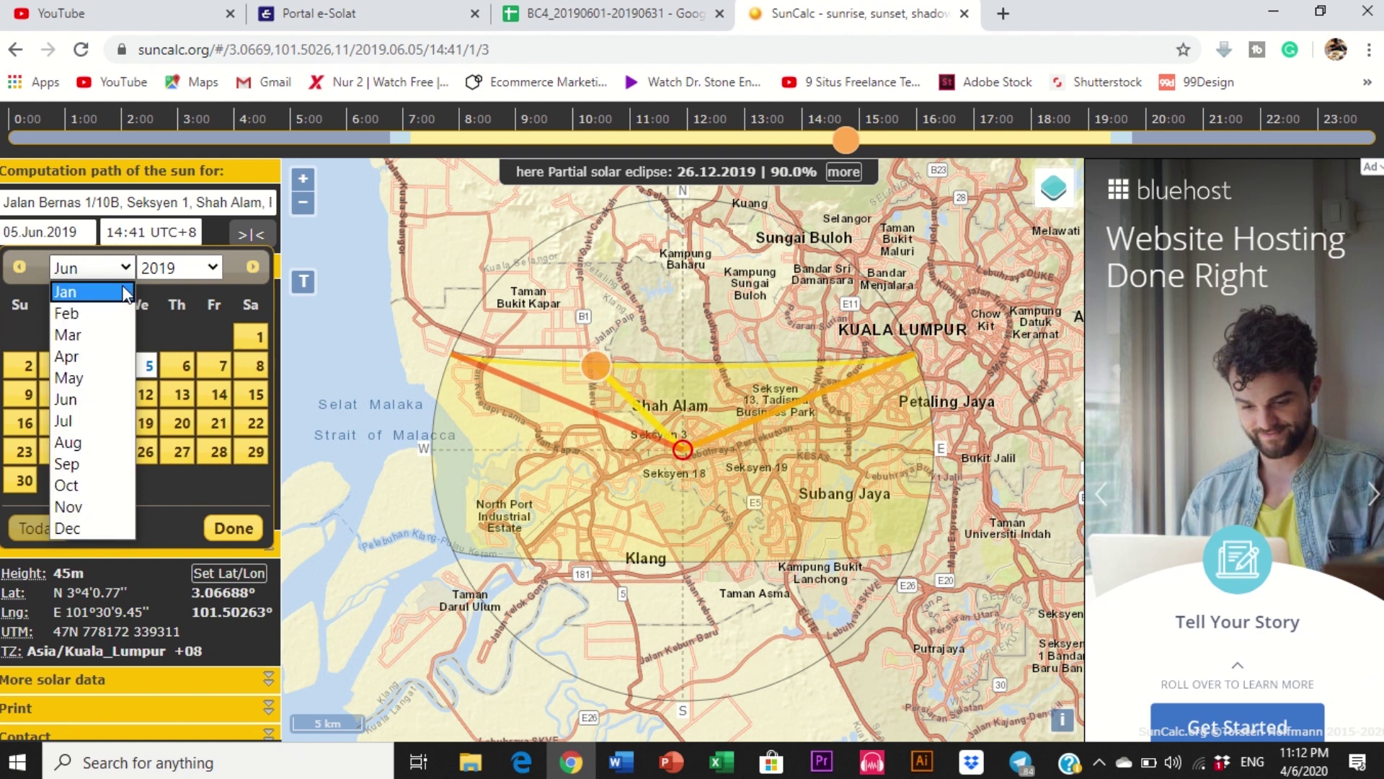
{"action": "left_click", "coordinate": [88, 392]}
{"action": "left_click", "coordinate": [193, 273]}
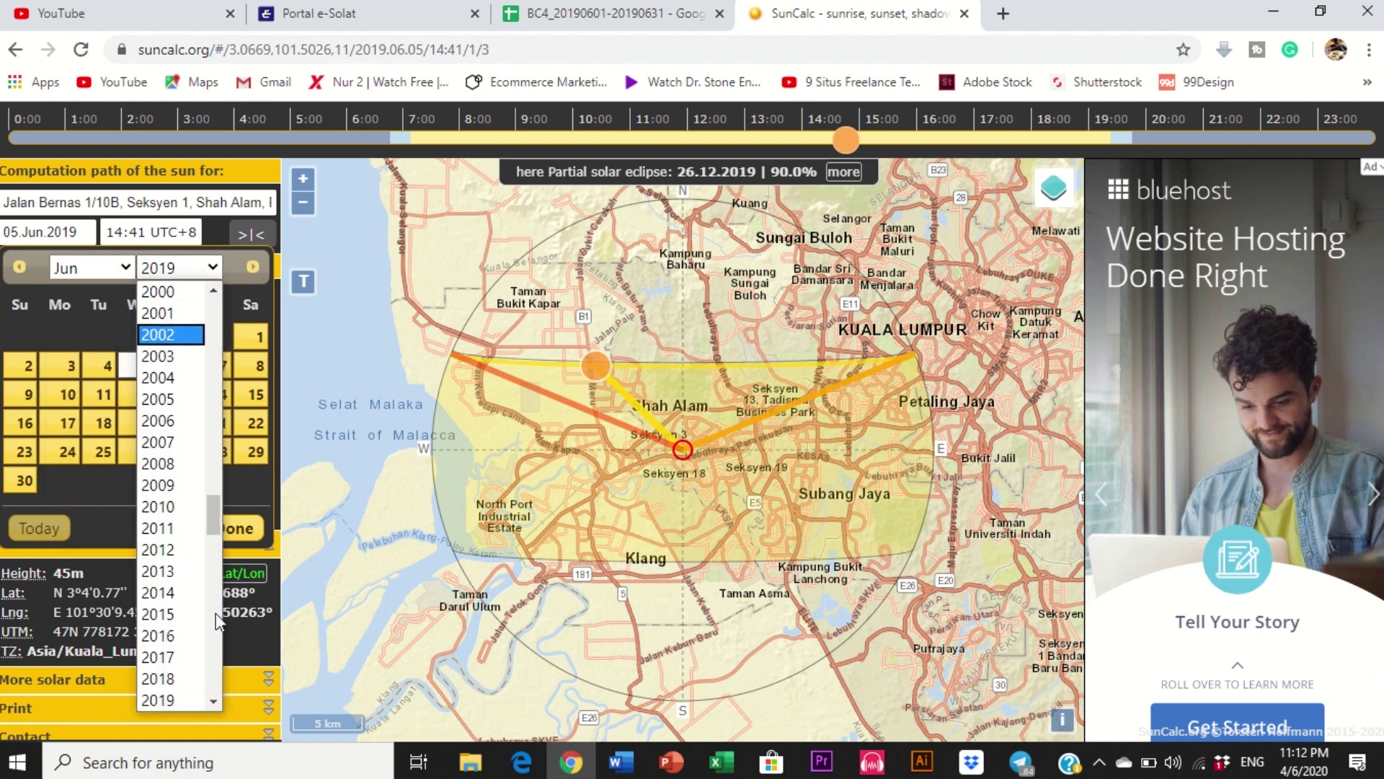
{"action": "left_click", "coordinate": [163, 680]}
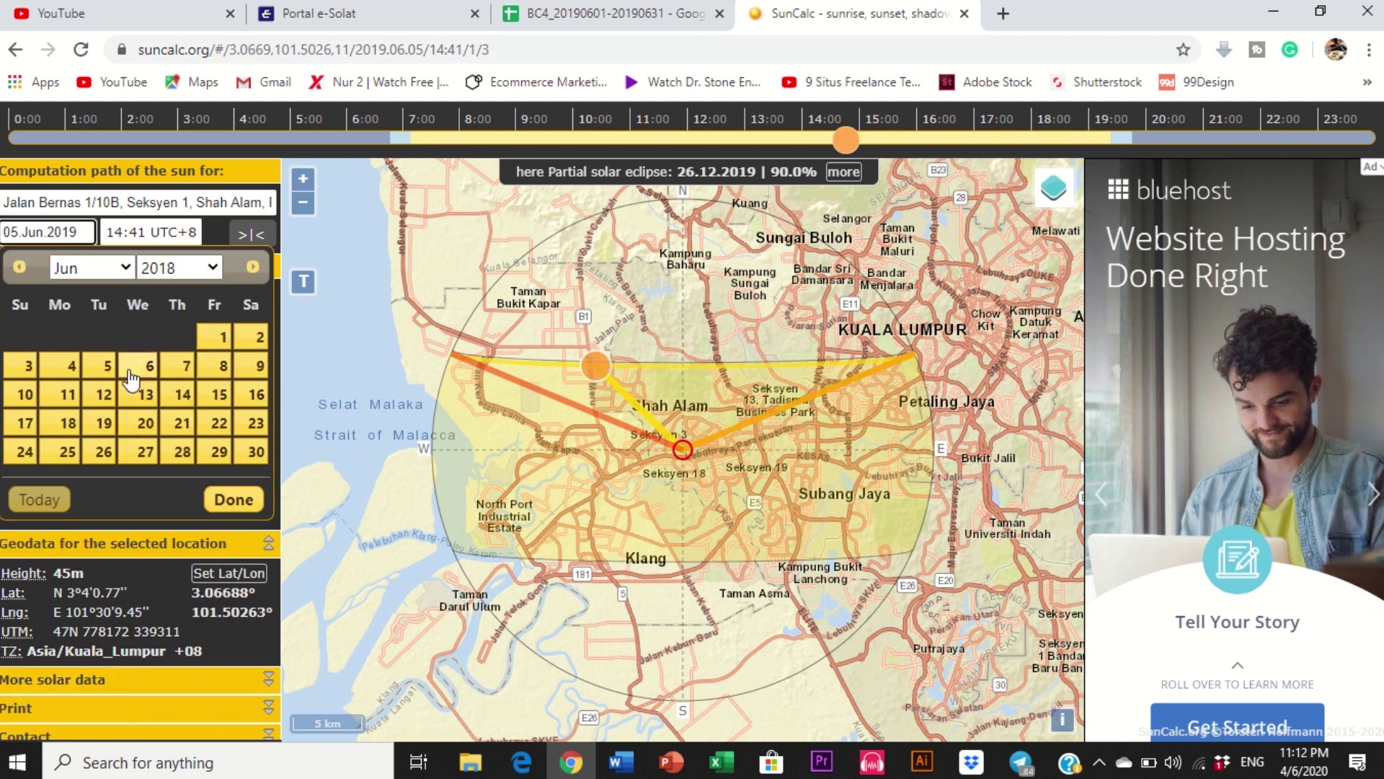
{"action": "left_click", "coordinate": [183, 395]}
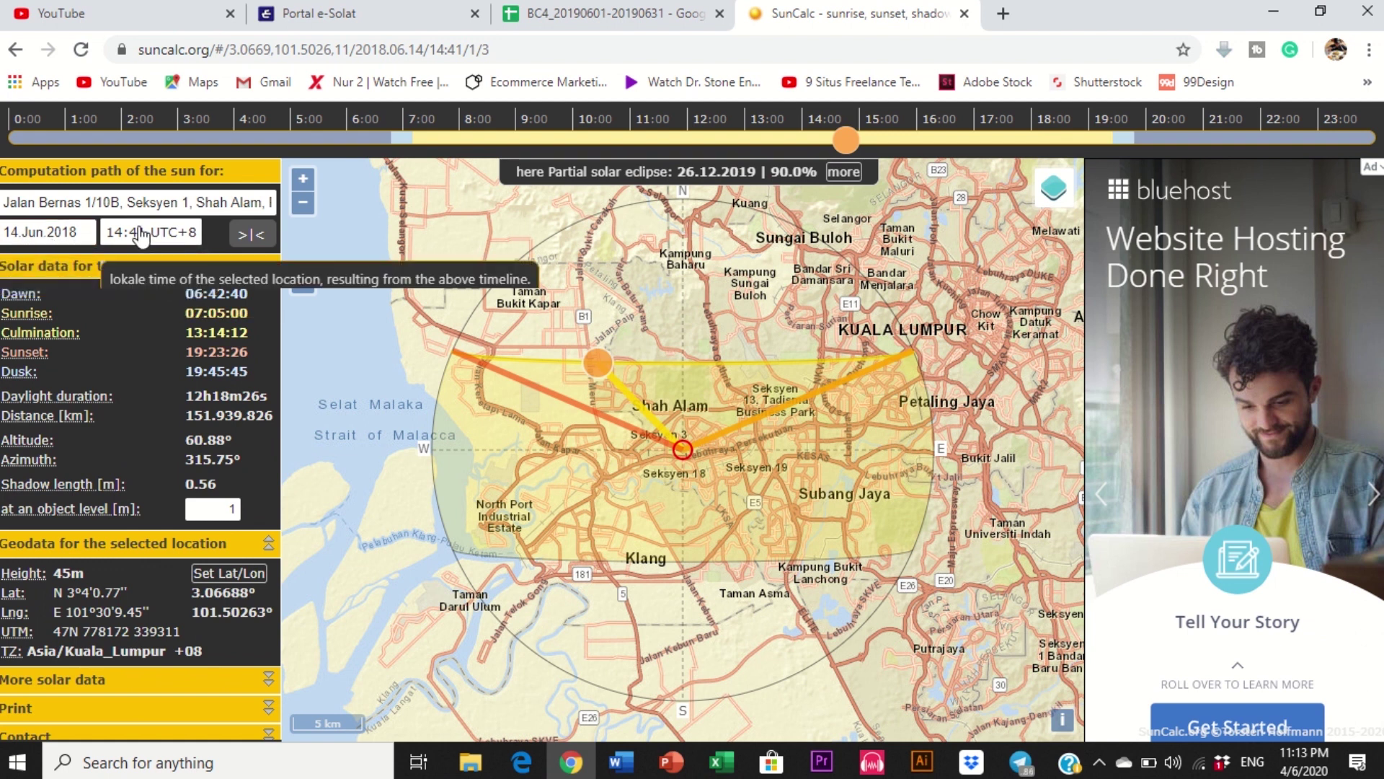
Step: Recheck the first record's time in the Google Sheet, and move SunCalc's time along the timeline to 19:31
{"action": "left_click", "coordinate": [544, 14]}
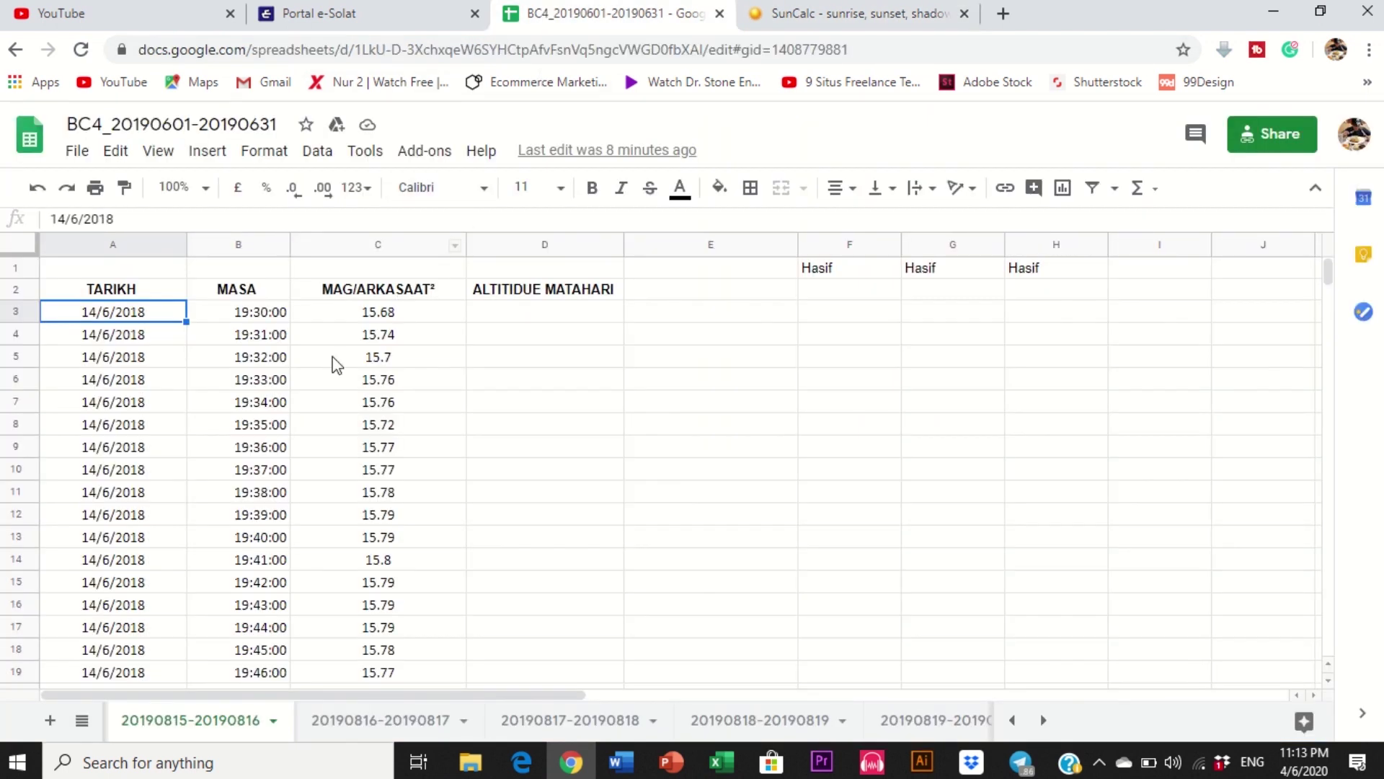
{"action": "left_click", "coordinate": [261, 314]}
{"action": "left_click", "coordinate": [765, 13]}
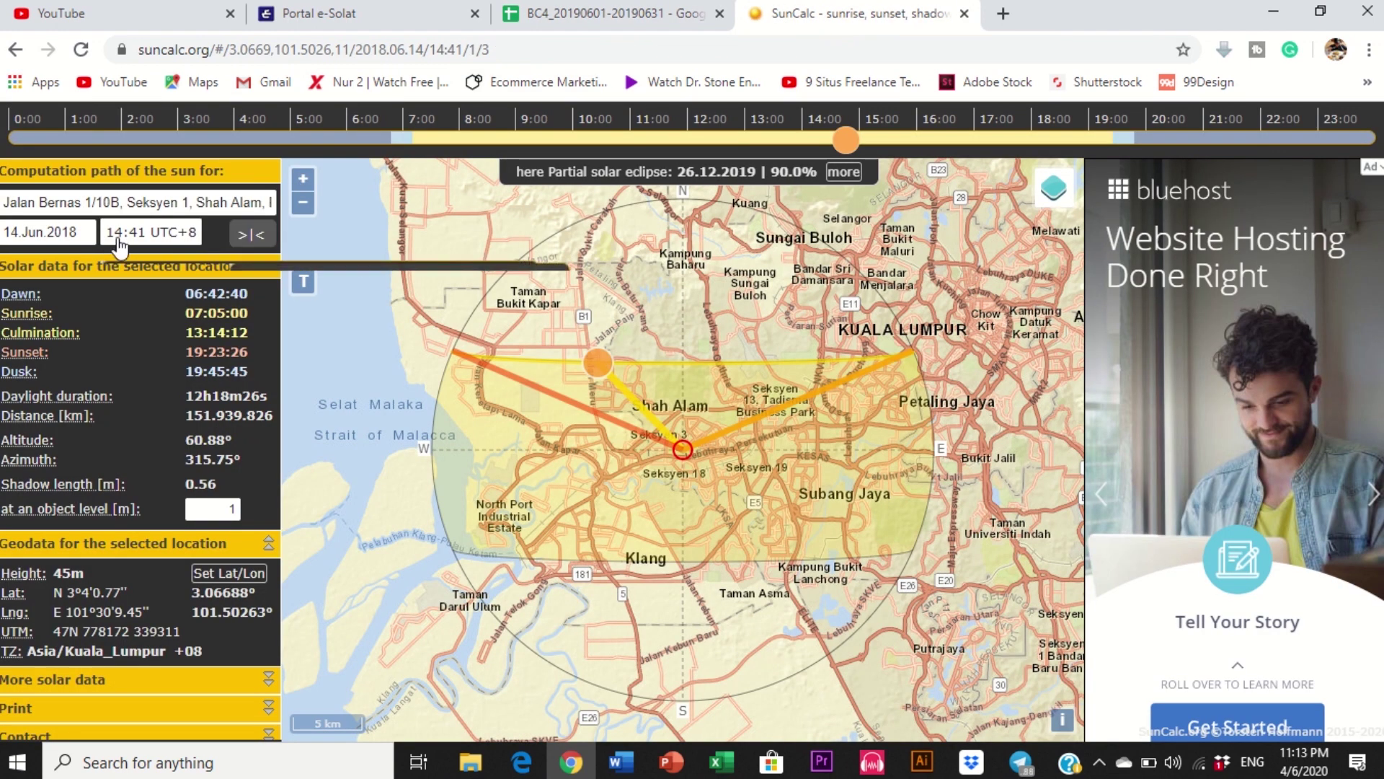
{"action": "left_click_drag", "start_coordinate": [846, 140], "coordinate": [954, 138]}
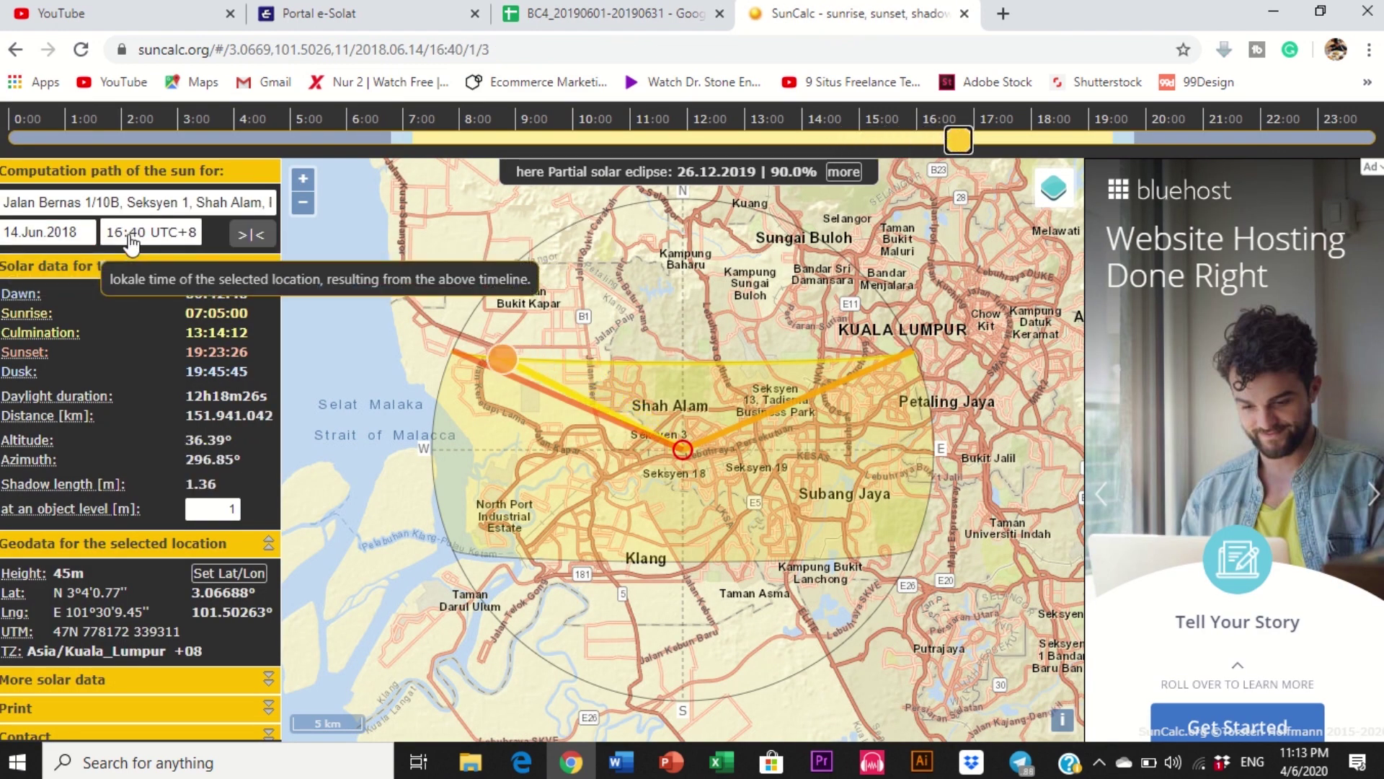
{"action": "left_click_drag", "start_coordinate": [956, 136], "coordinate": [1122, 134]}
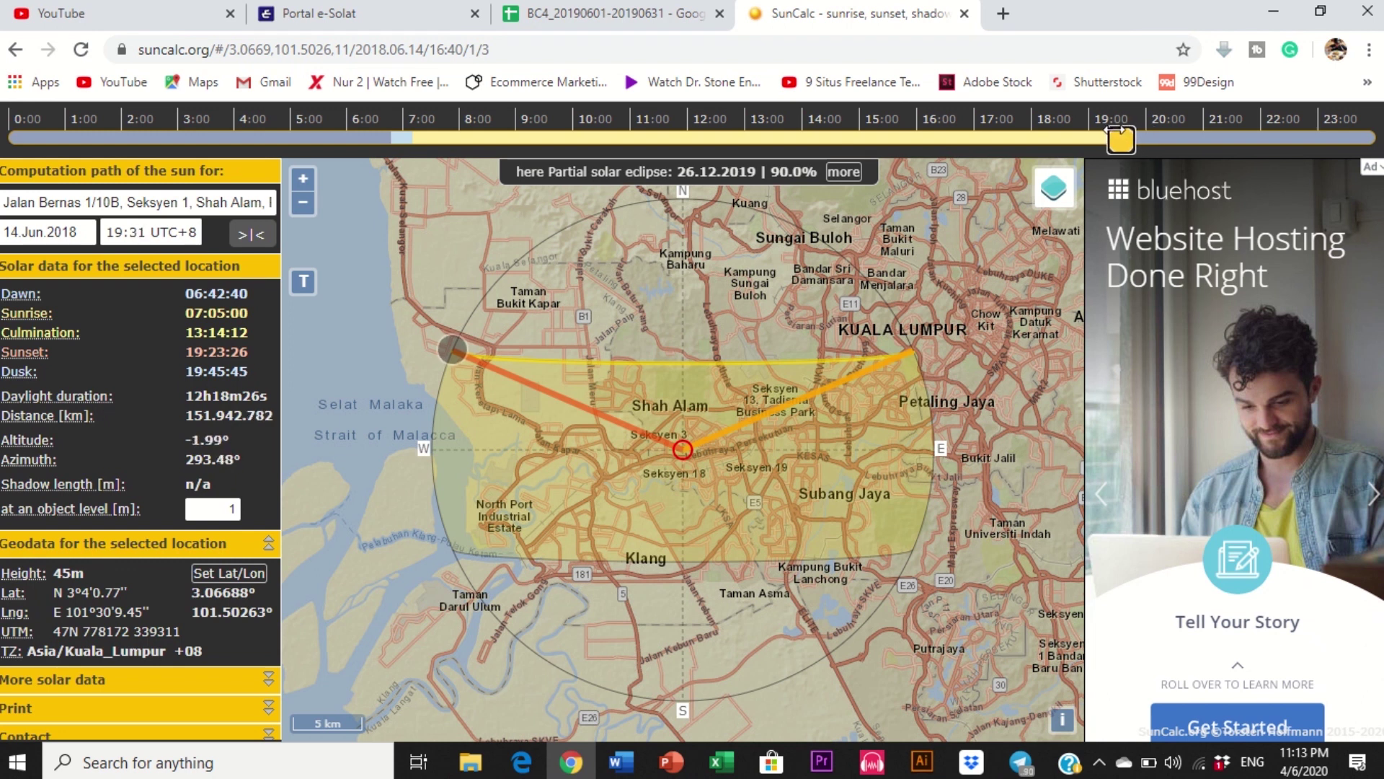
Step: Set the minutes to 00 in the time settings and apply the time 19:00
{"action": "left_click", "coordinate": [136, 238]}
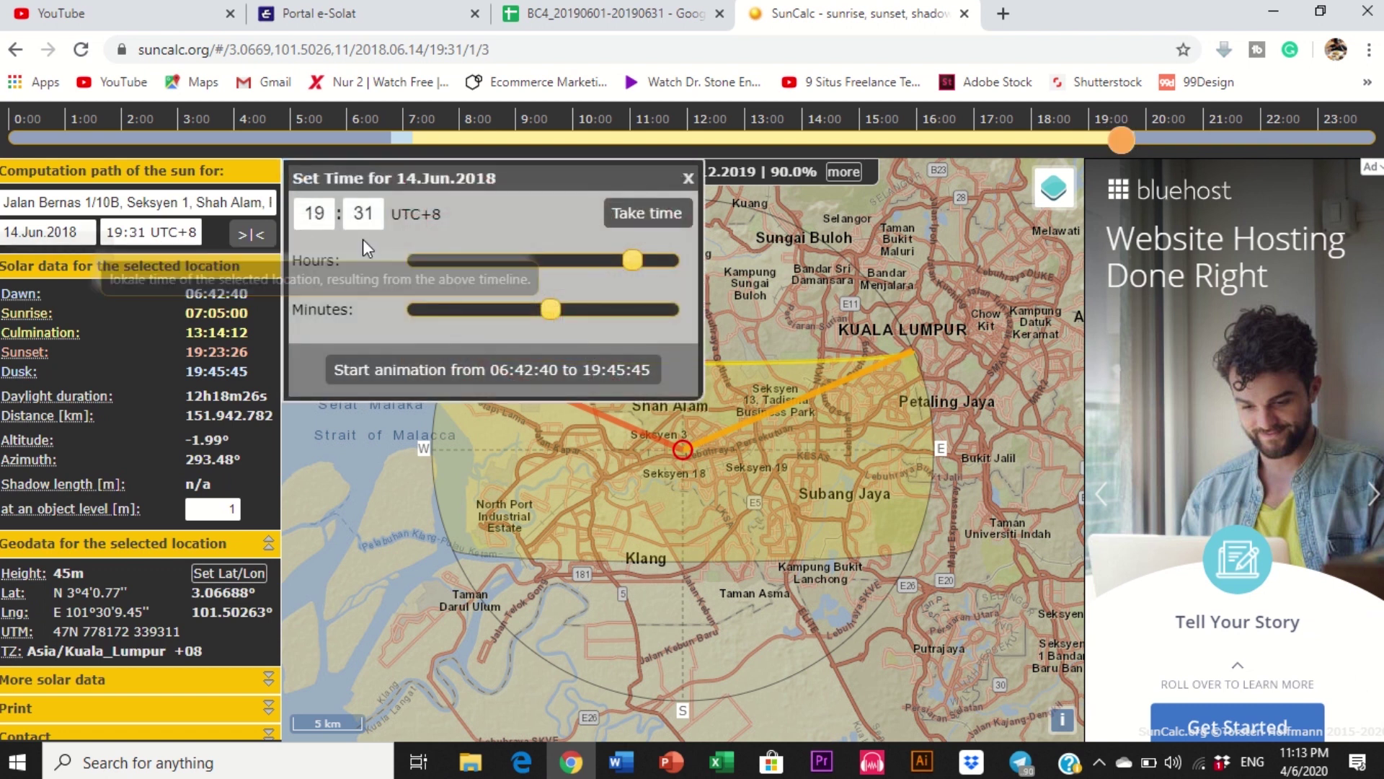
{"action": "left_click_drag", "start_coordinate": [378, 218], "coordinate": [352, 217]}
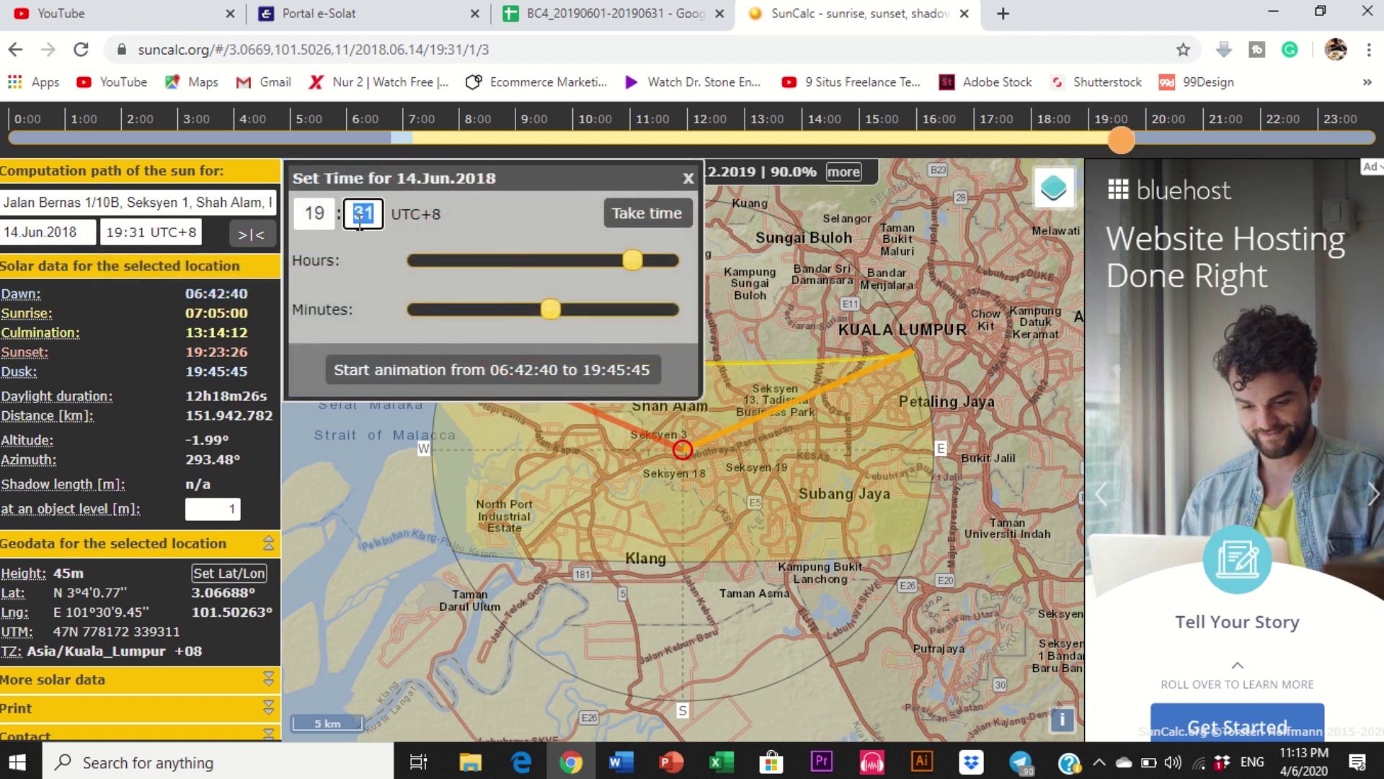
{"action": "type", "text": "00"}
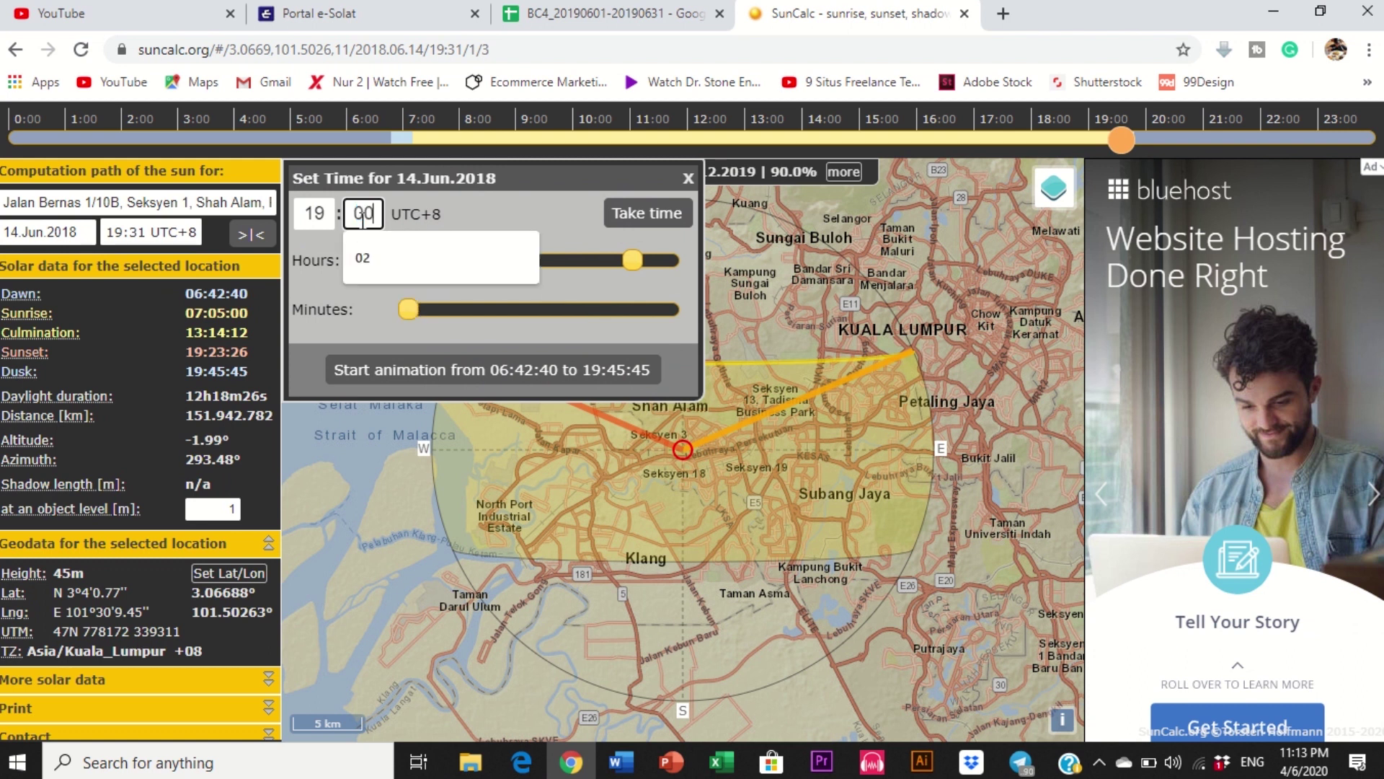
{"action": "left_click", "coordinate": [638, 212]}
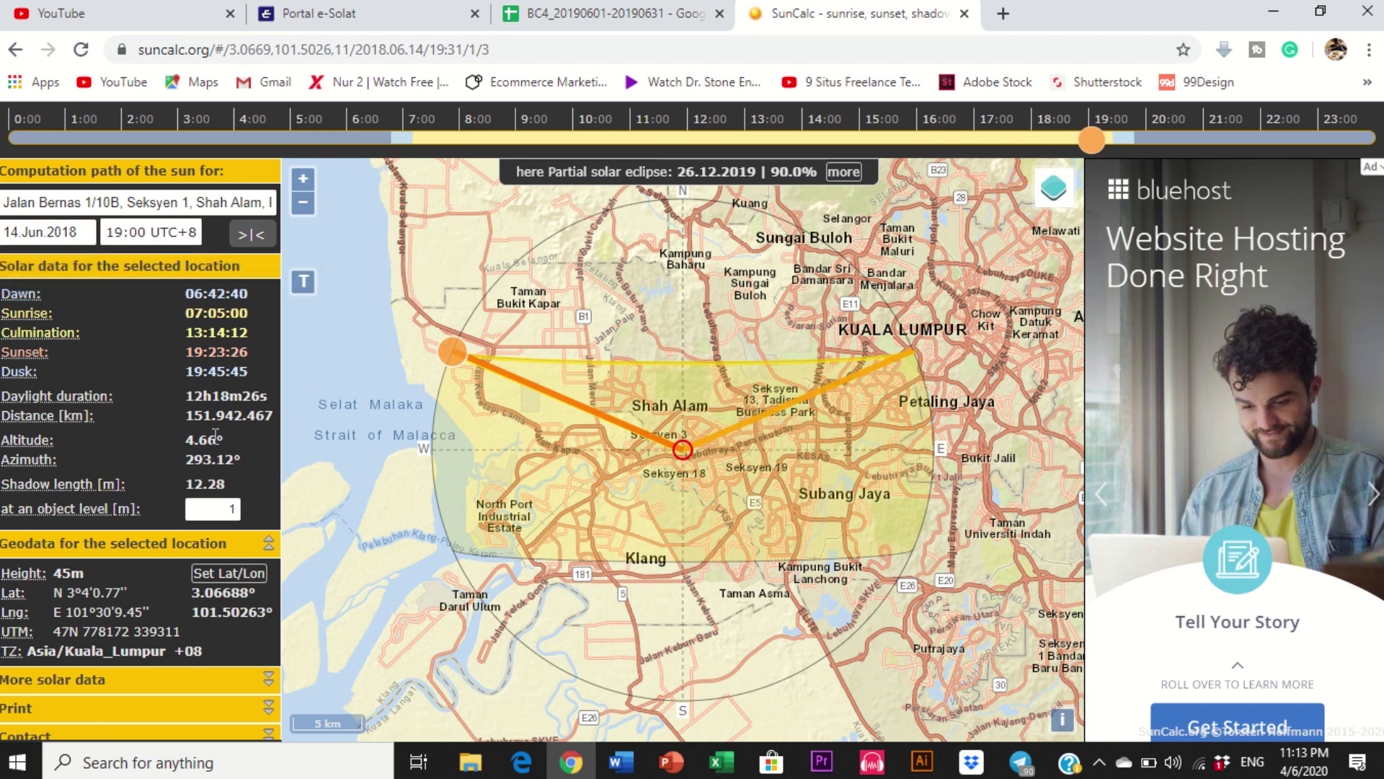
Step: Select and copy the sun's Altitude value in SunCalc, glancing at the first record in the Google Sheet
{"action": "left_click_drag", "start_coordinate": [192, 439], "coordinate": [232, 452]}
{"action": "left_click_drag", "start_coordinate": [187, 439], "coordinate": [232, 450]}
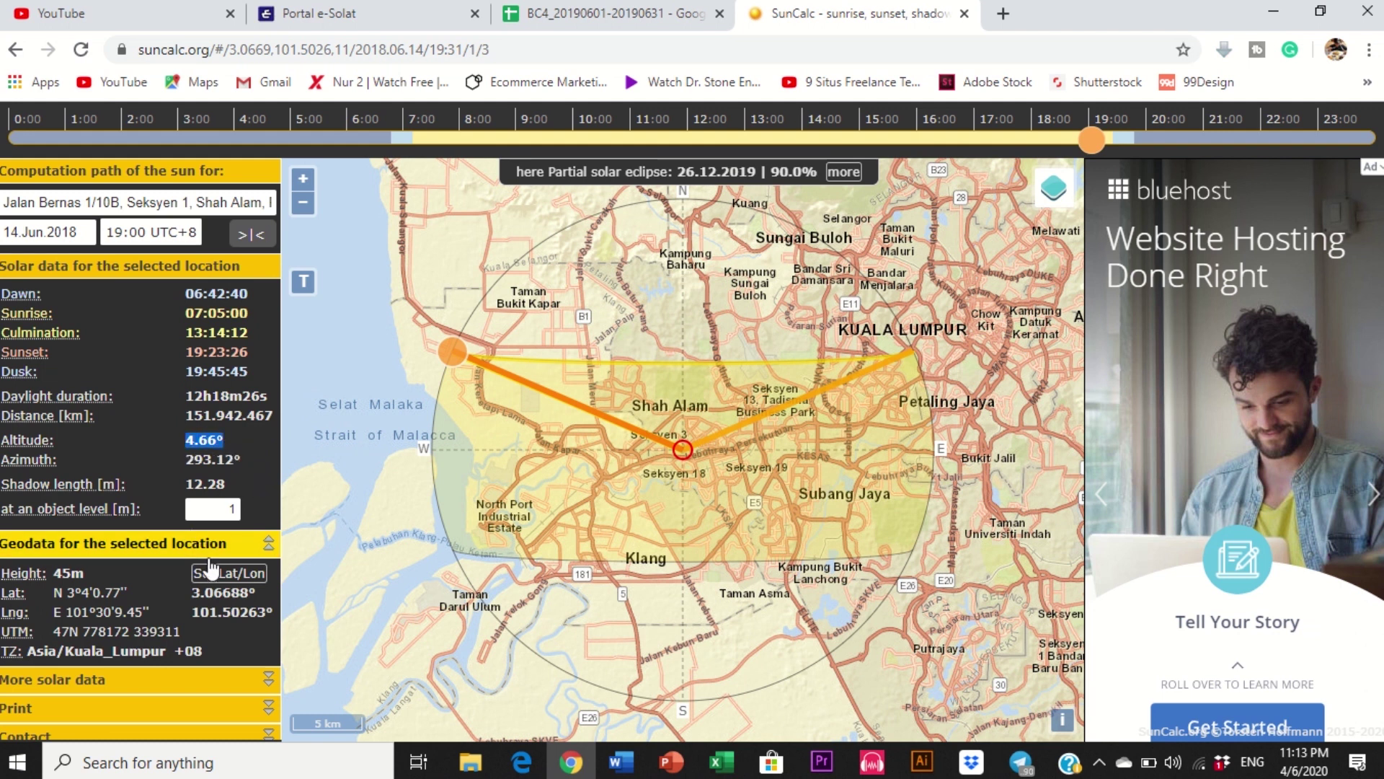
{"action": "mouse_move", "coordinate": [750, 21]}
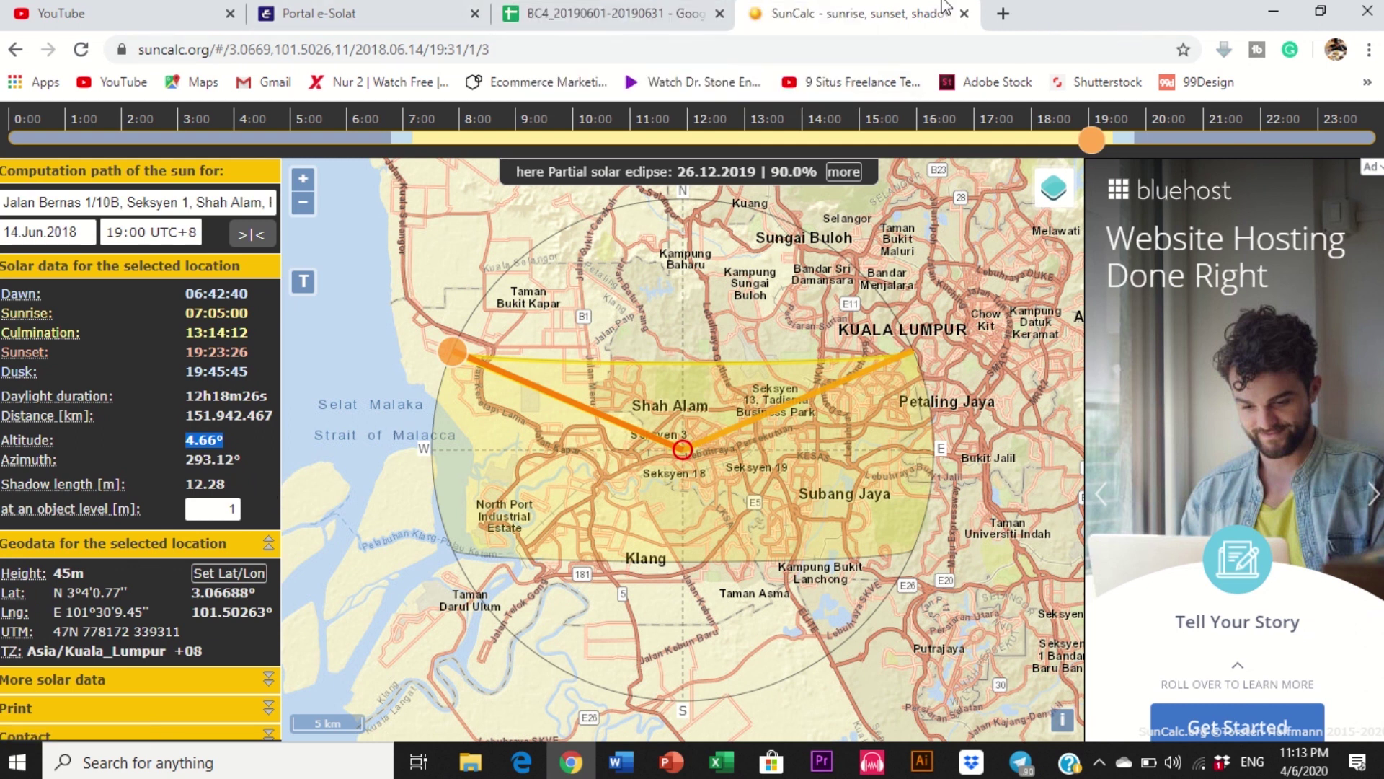
{"action": "left_click", "coordinate": [509, 12]}
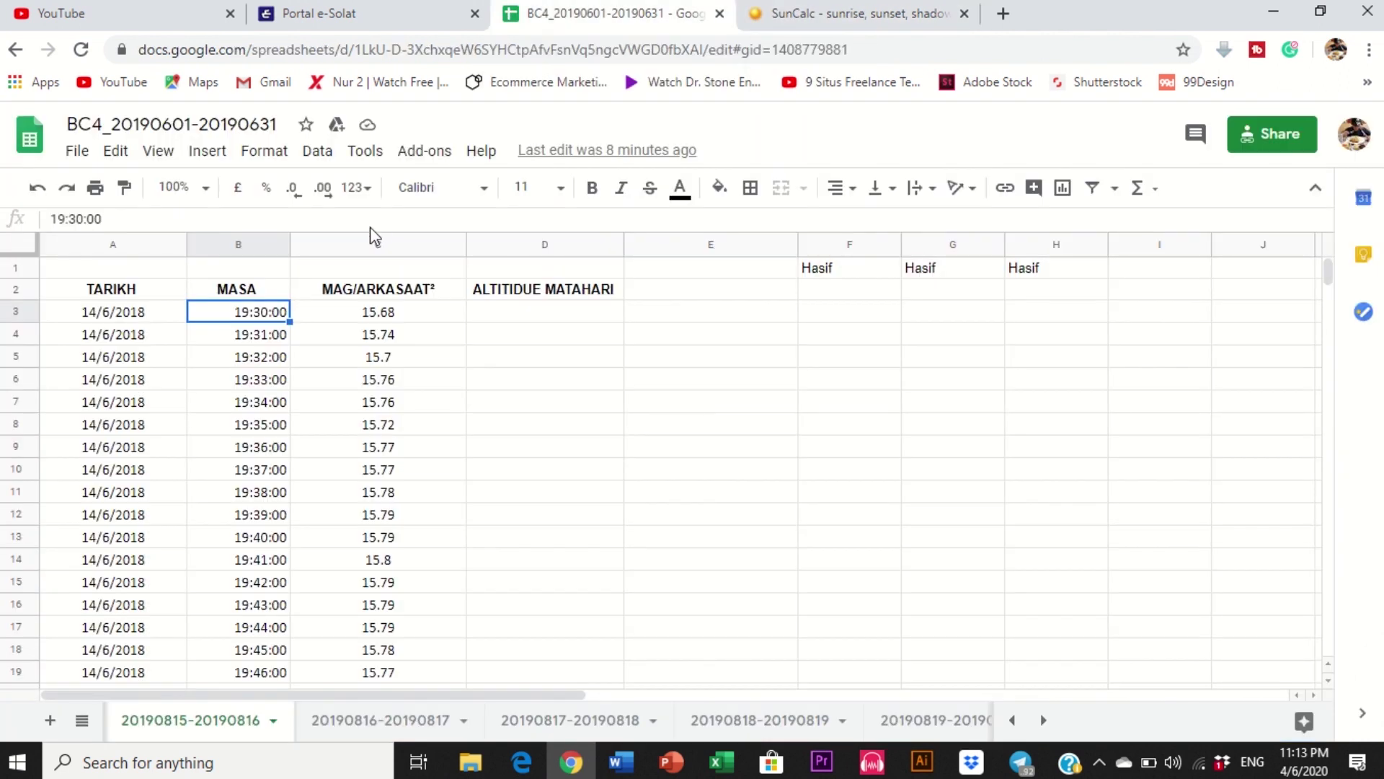
{"action": "left_click", "coordinate": [819, 17]}
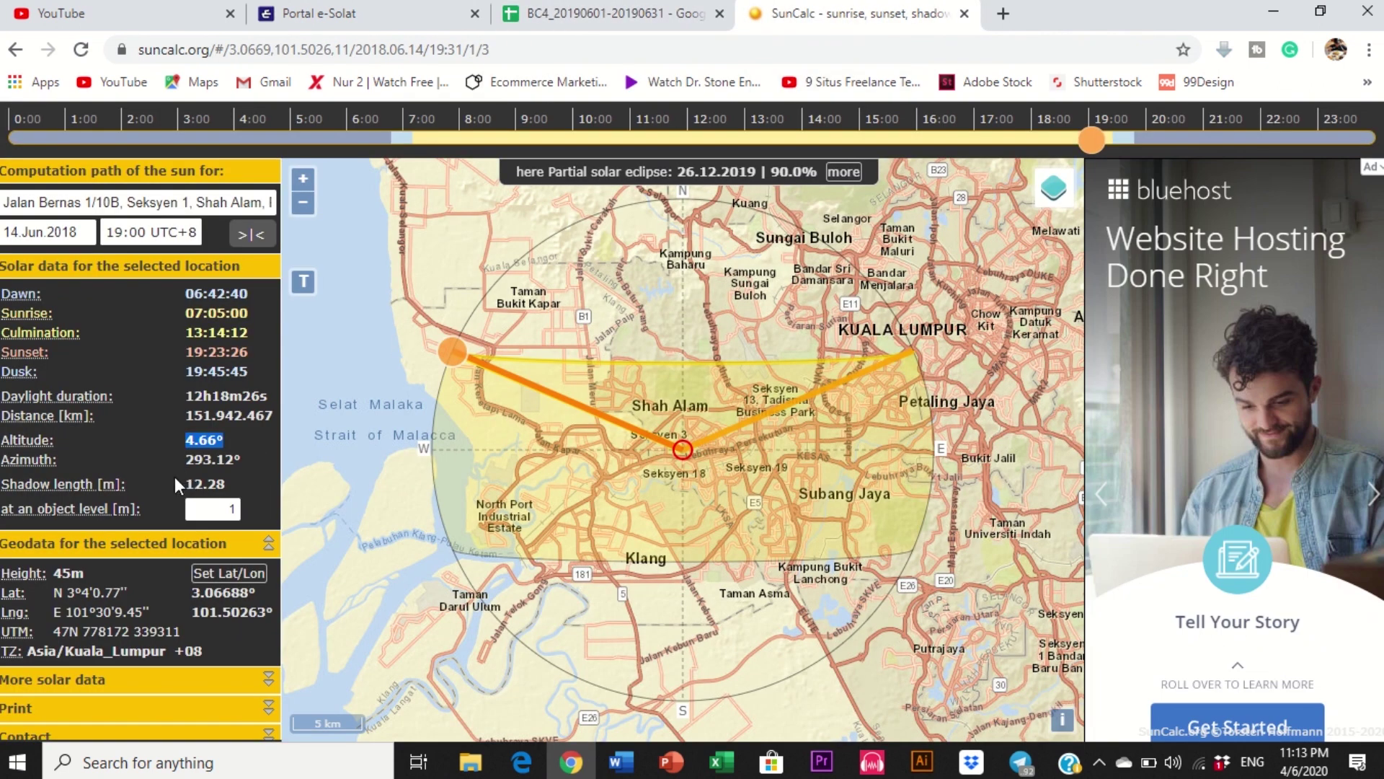
{"action": "right_click", "coordinate": [213, 443]}
{"action": "left_click", "coordinate": [229, 457]}
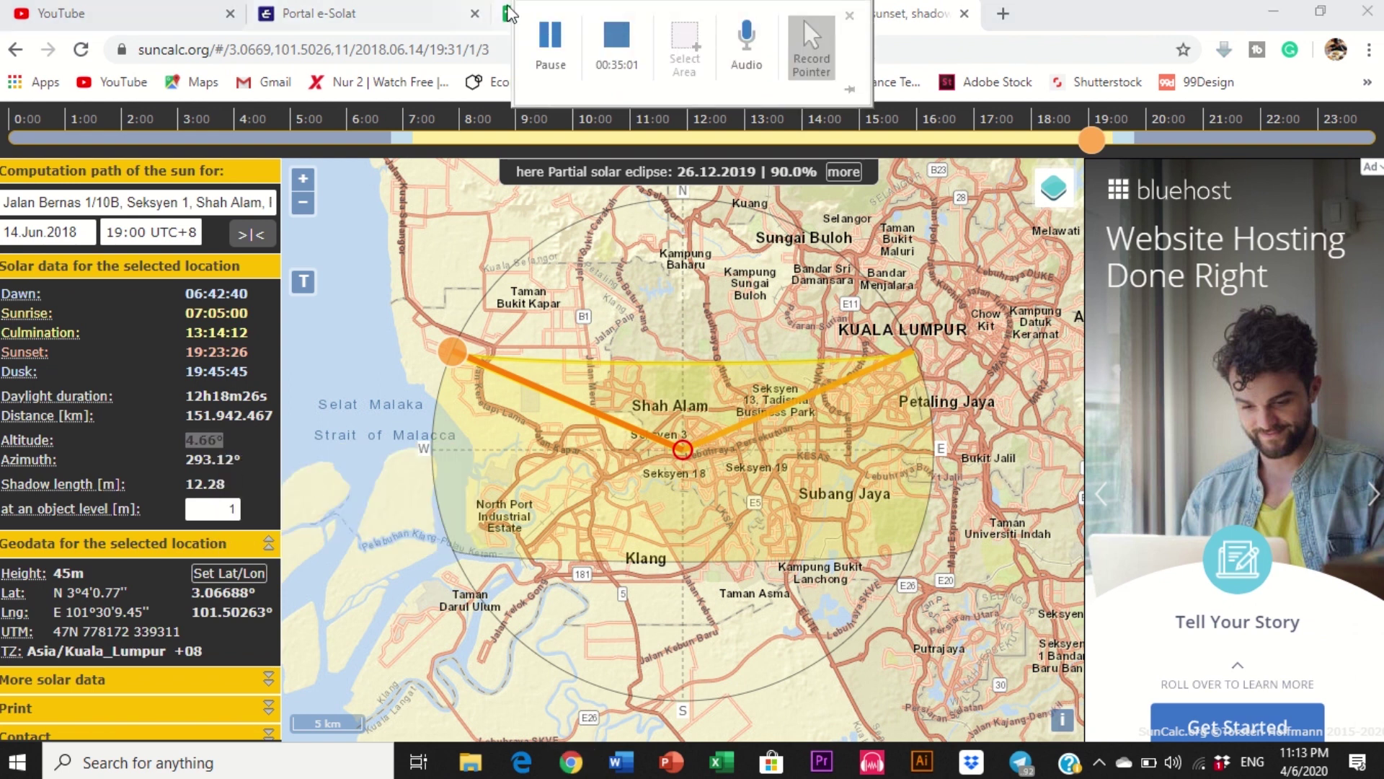
Step: Switch to the Google Sheet, try a regular paste of the copied altitude into cell D3, and undo it
{"action": "left_click", "coordinate": [548, 13]}
{"action": "left_click", "coordinate": [502, 321]}
{"action": "right_click", "coordinate": [504, 319]}
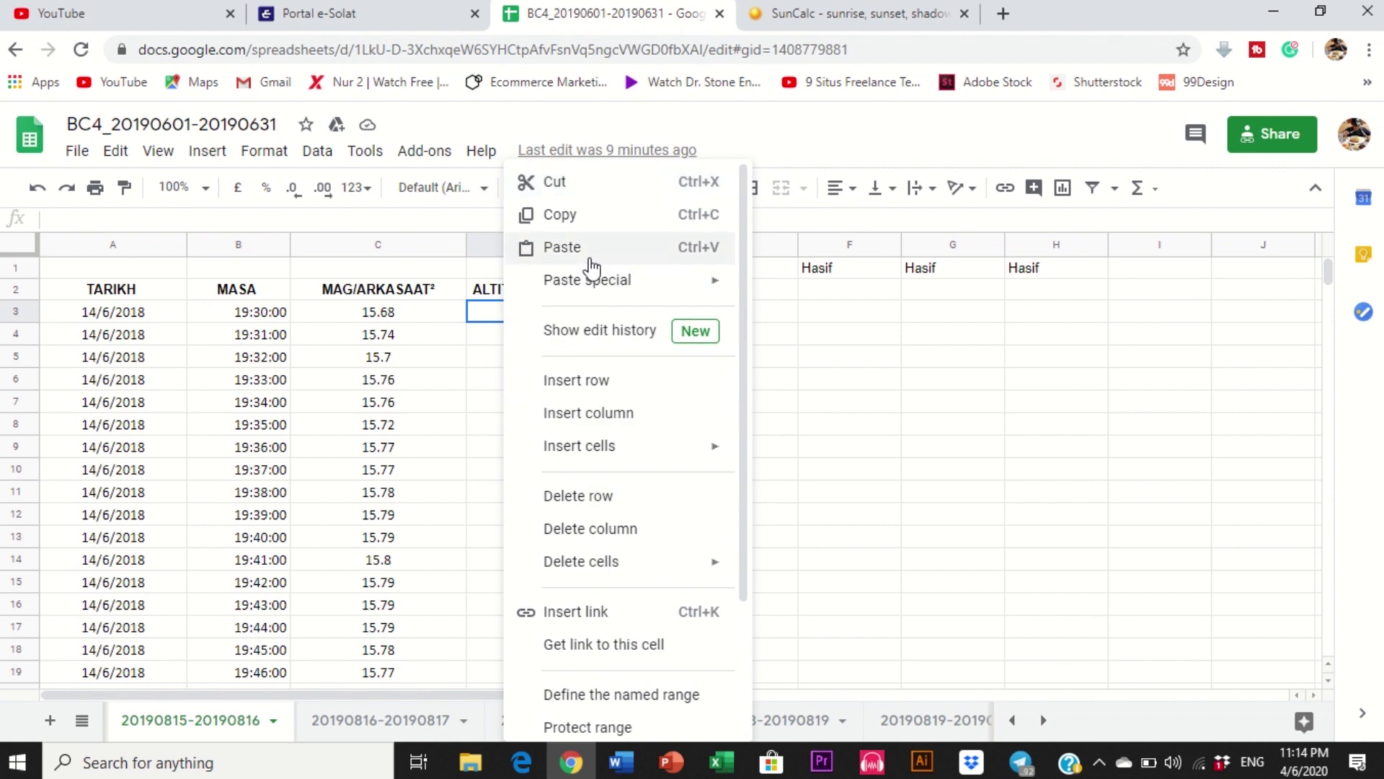
{"action": "left_click", "coordinate": [591, 258]}
{"action": "left_click", "coordinate": [581, 331]}
{"action": "left_click", "coordinate": [574, 319]}
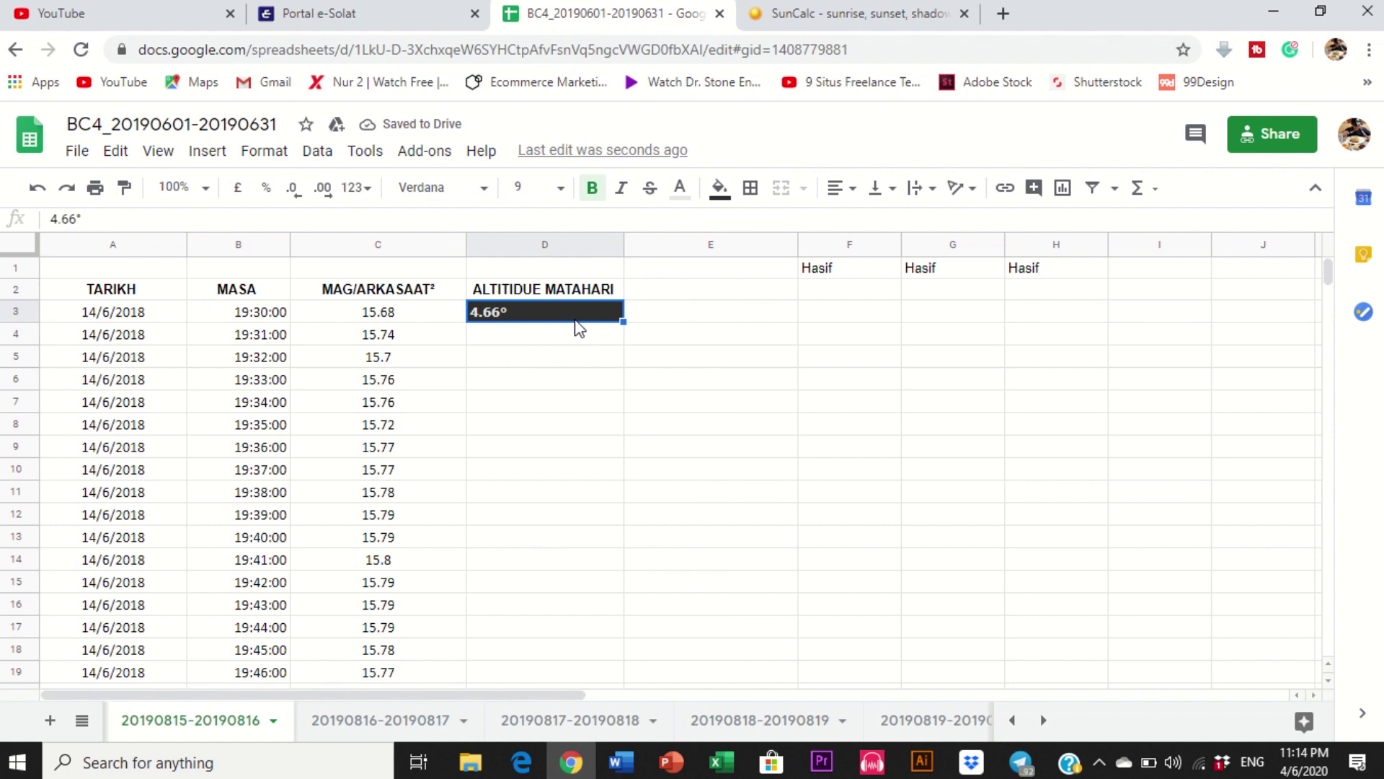
{"action": "key", "text": "ctrl+z"}
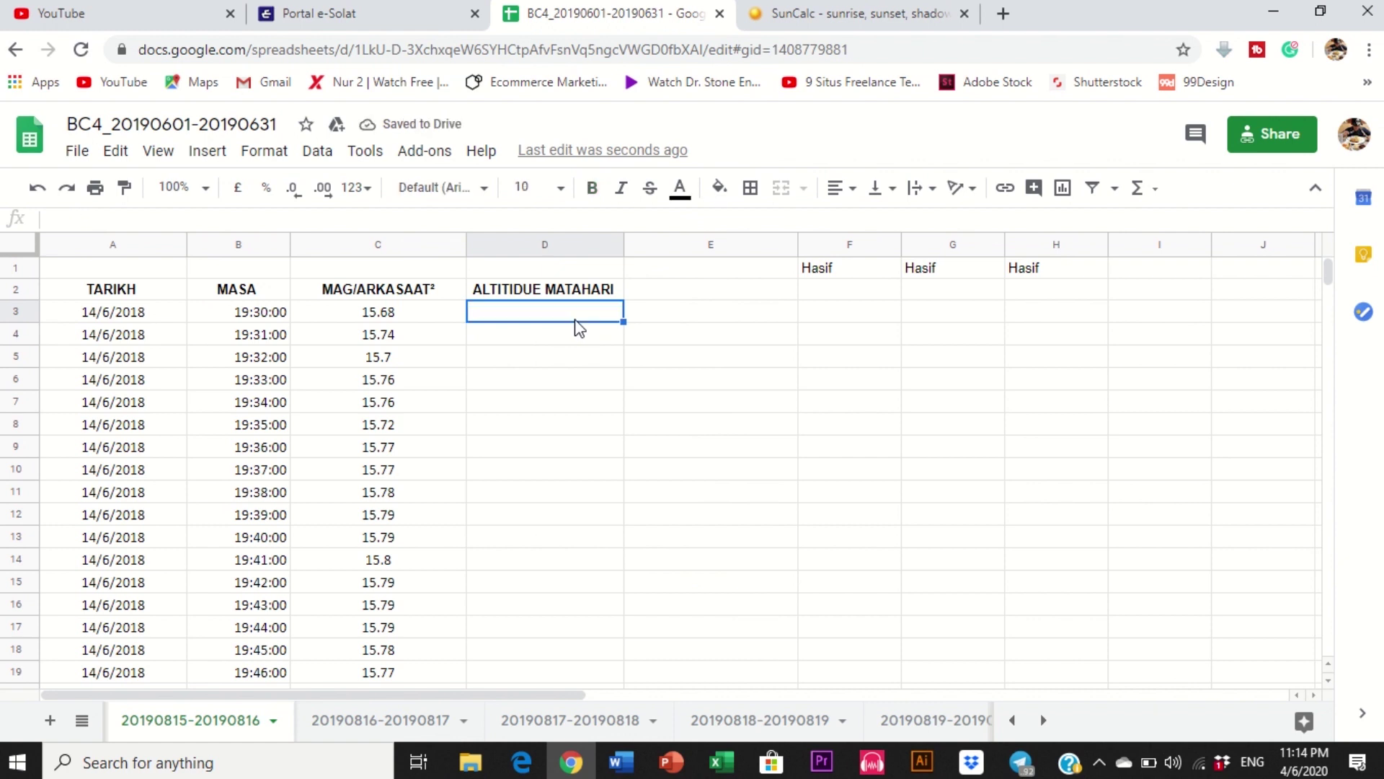
Step: Paste the copied altitude 4.66° into cell D3 as values only, and center it horizontally
{"action": "right_click", "coordinate": [576, 322]}
{"action": "mouse_move", "coordinate": [639, 283]}
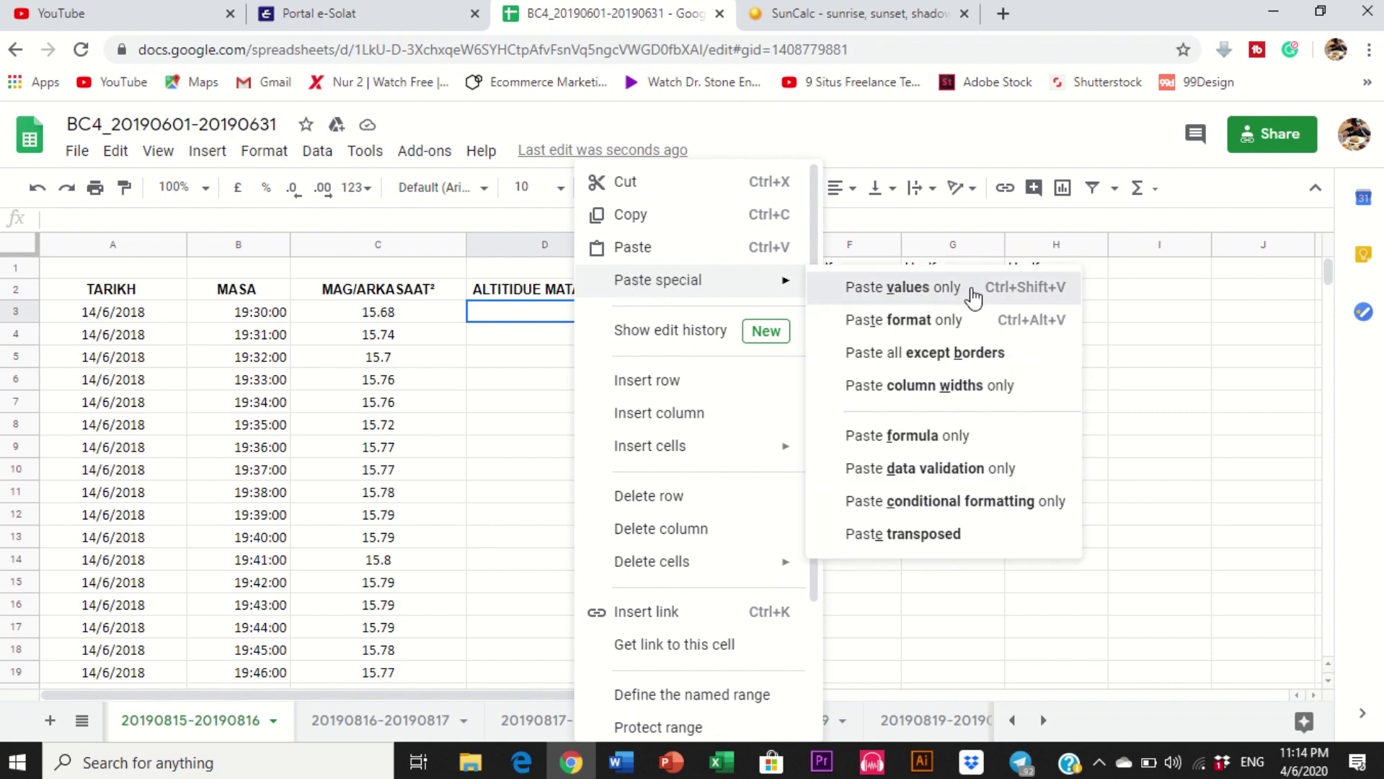
{"action": "left_click", "coordinate": [973, 289]}
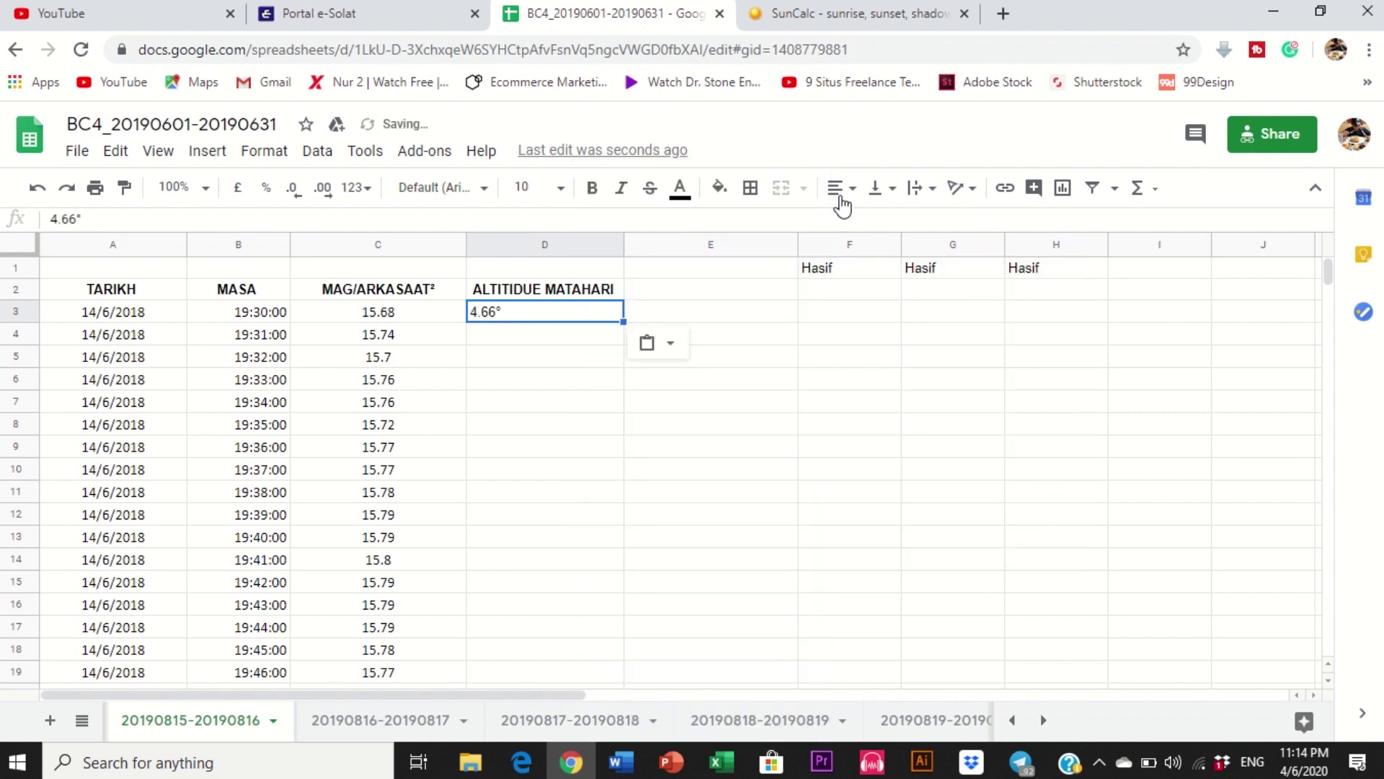
{"action": "left_click", "coordinate": [841, 206]}
{"action": "left_click", "coordinate": [861, 225]}
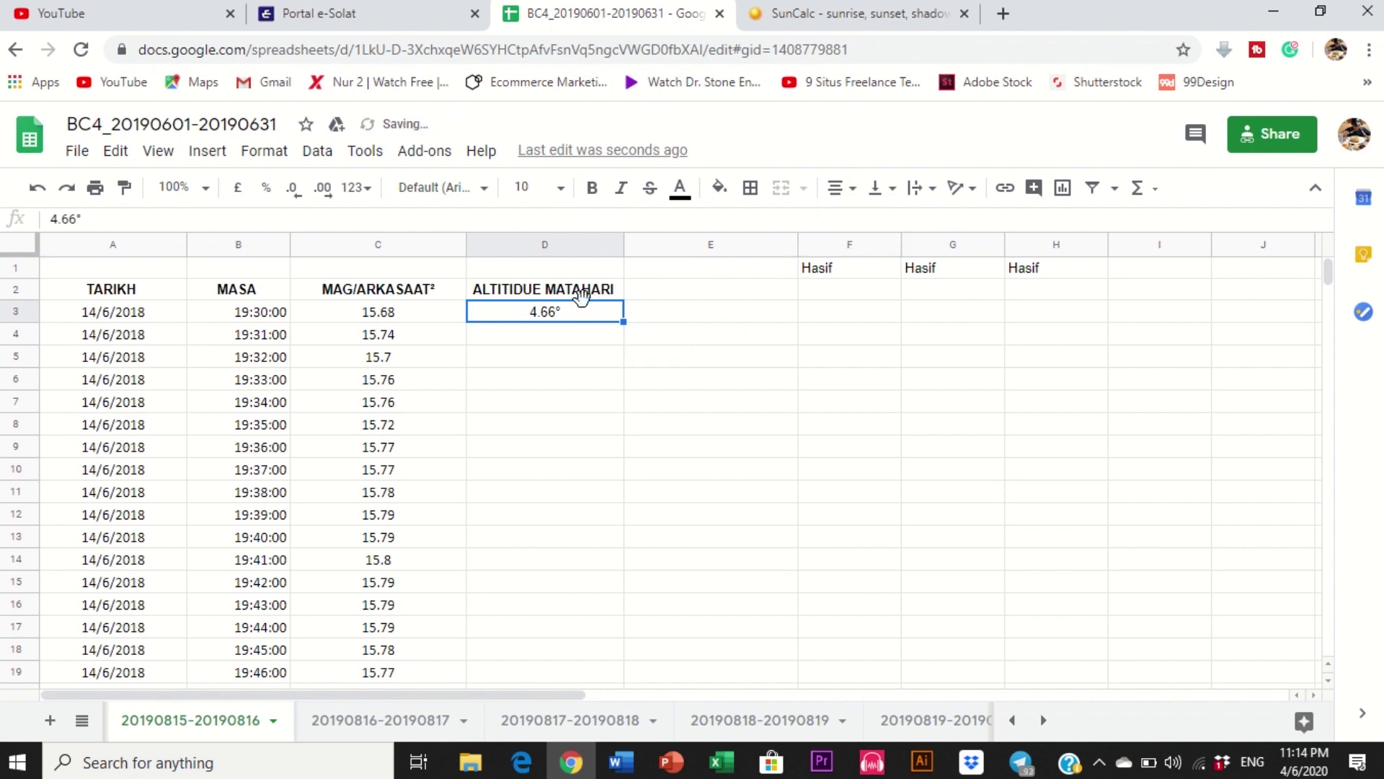
{"action": "right_click", "coordinate": [592, 326]}
{"action": "mouse_move", "coordinate": [717, 282]}
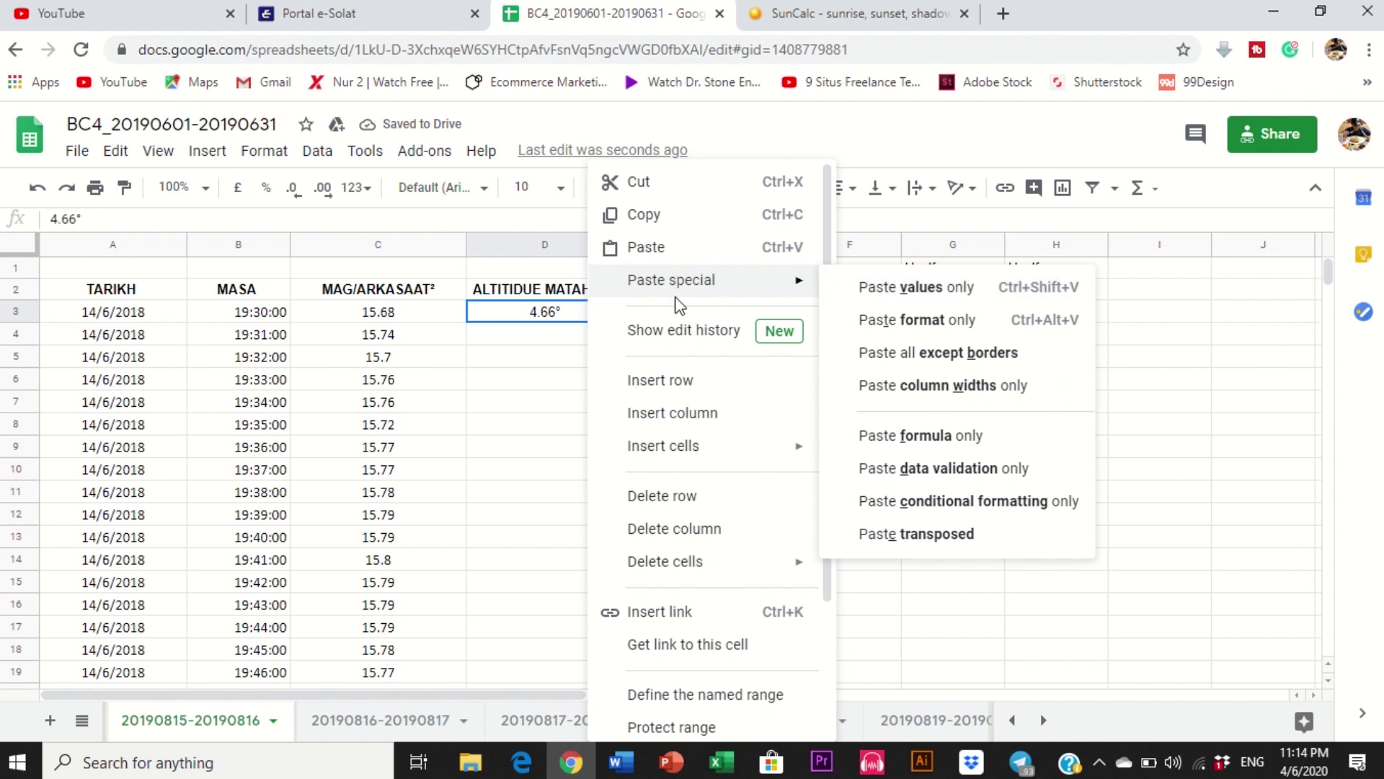
{"action": "left_click", "coordinate": [526, 331]}
{"action": "left_click", "coordinate": [533, 315]}
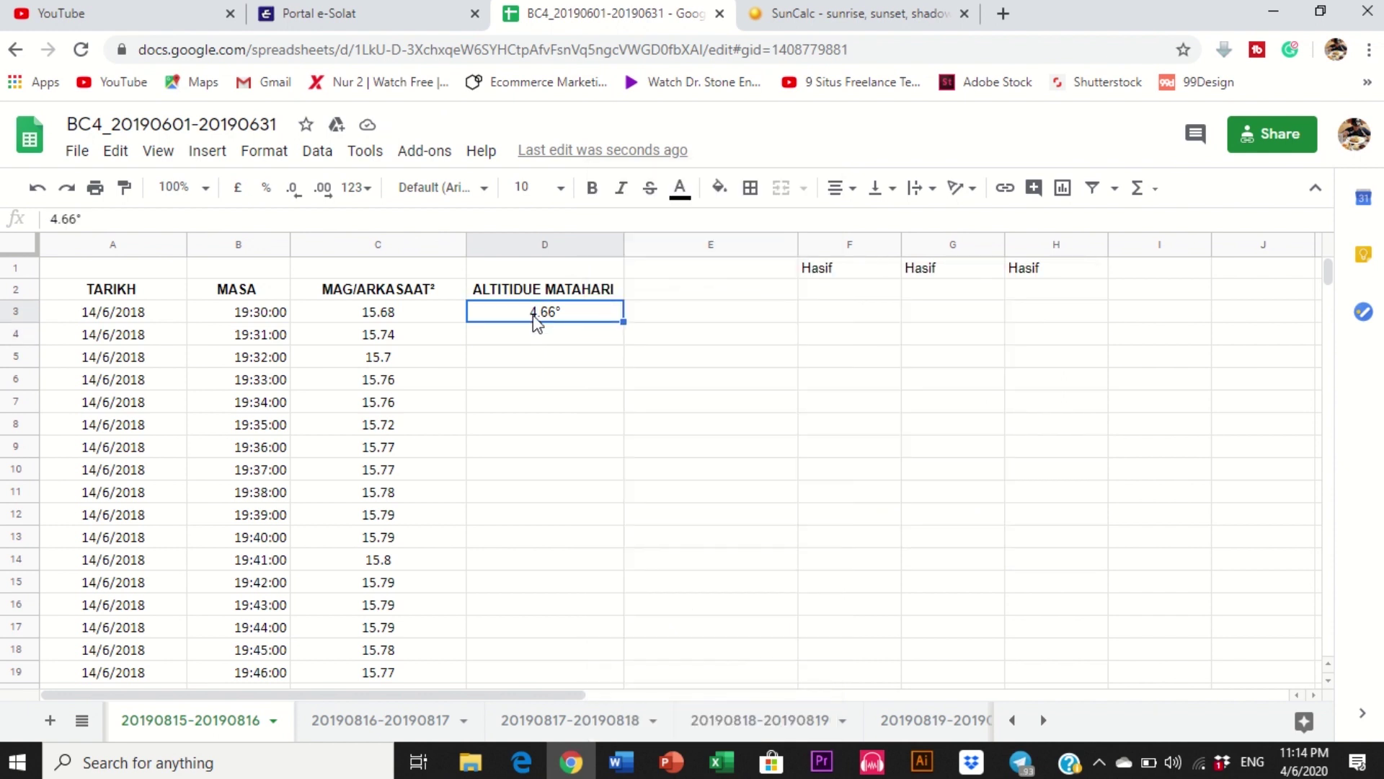
Step: Switch to SunCalc, set the minutes to 01 in the time settings, and apply the time 19:01
{"action": "left_click", "coordinate": [843, 14]}
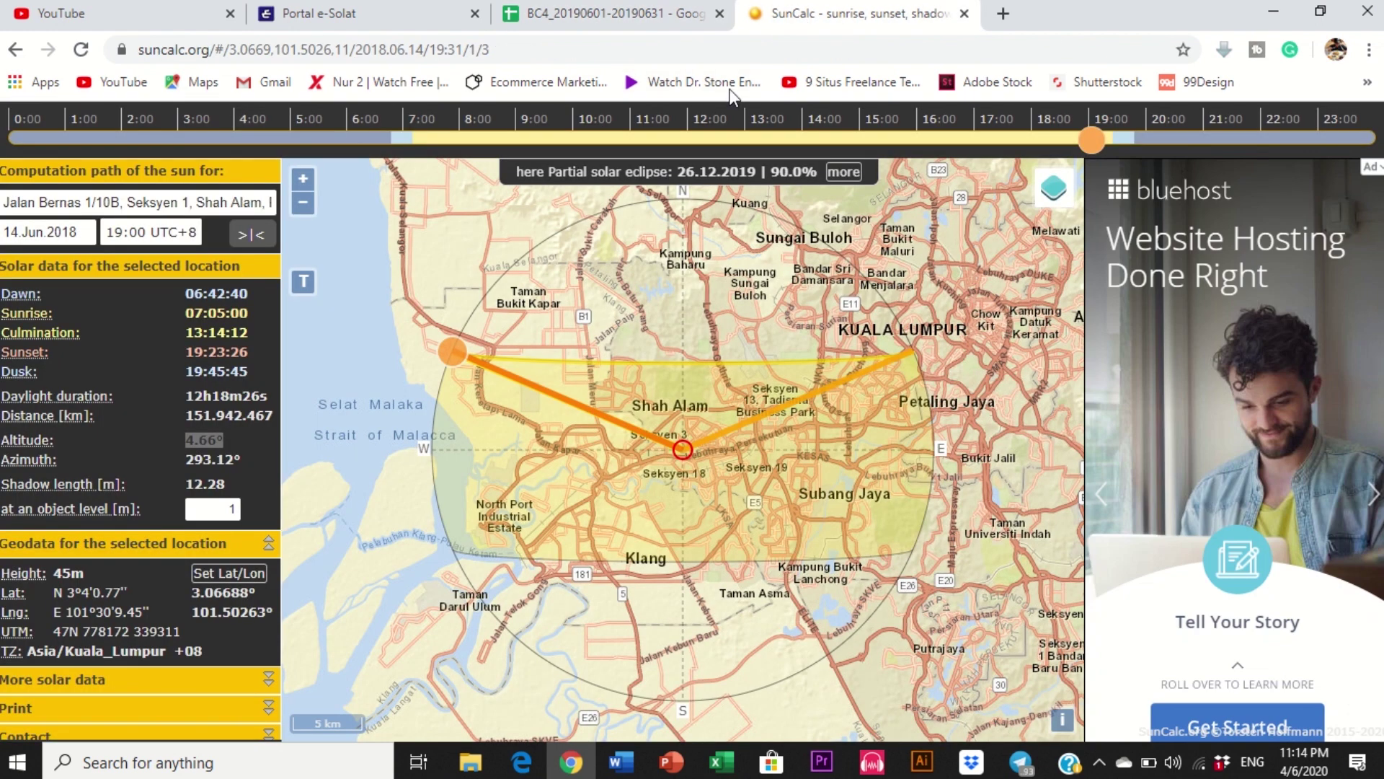
{"action": "left_click", "coordinate": [183, 231]}
{"action": "left_click", "coordinate": [375, 216]}
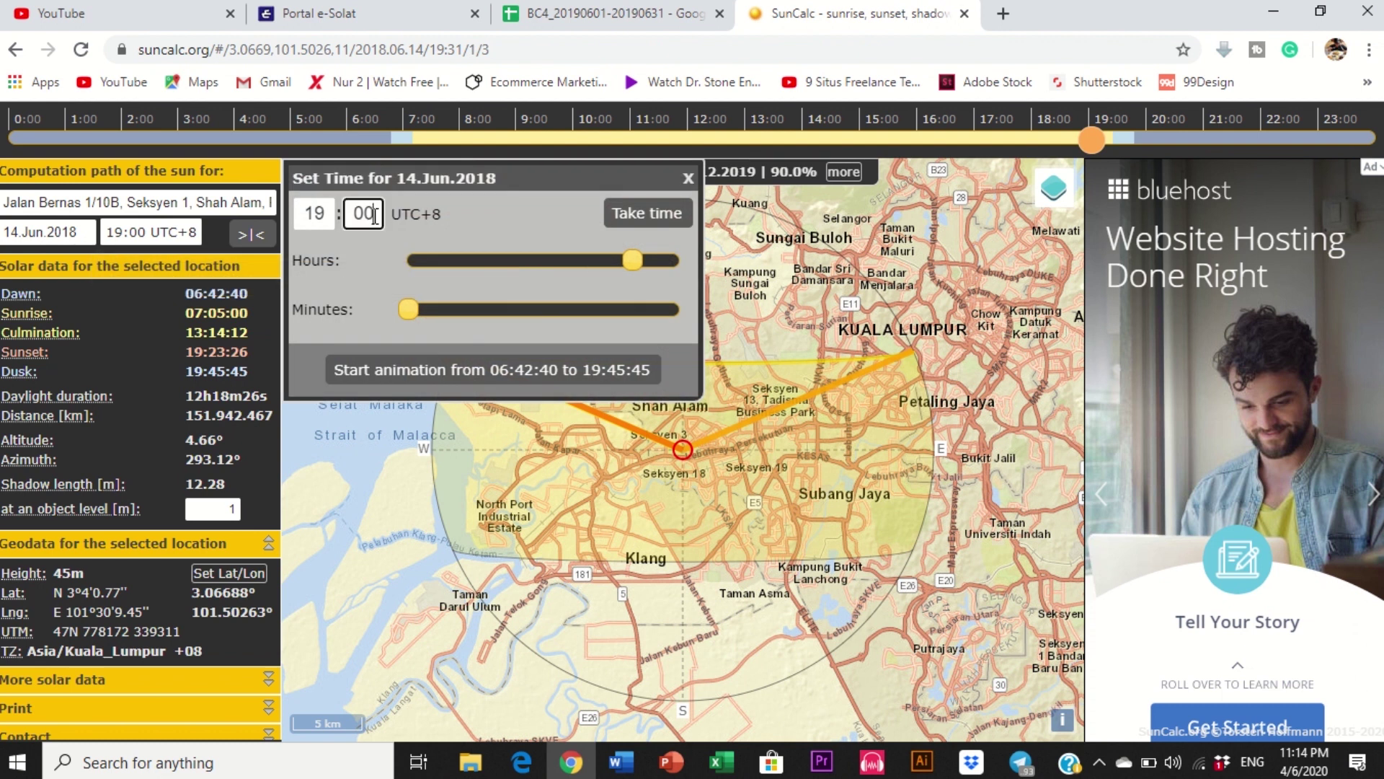
{"action": "type", "text": "1"}
{"action": "left_click", "coordinate": [647, 213]}
{"action": "left_click_drag", "start_coordinate": [193, 442], "coordinate": [252, 447]}
{"action": "left_click", "coordinate": [582, 13]}
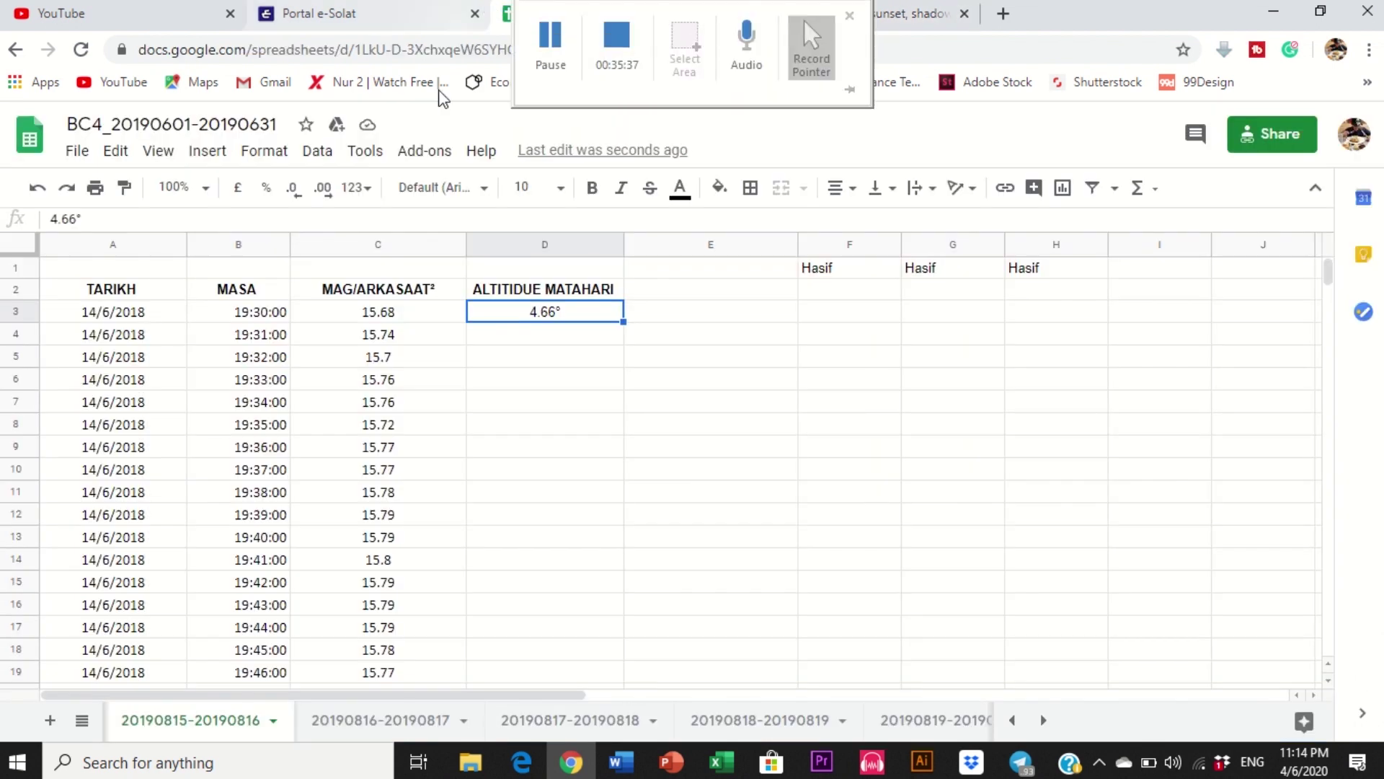
{"action": "left_click", "coordinate": [554, 339]}
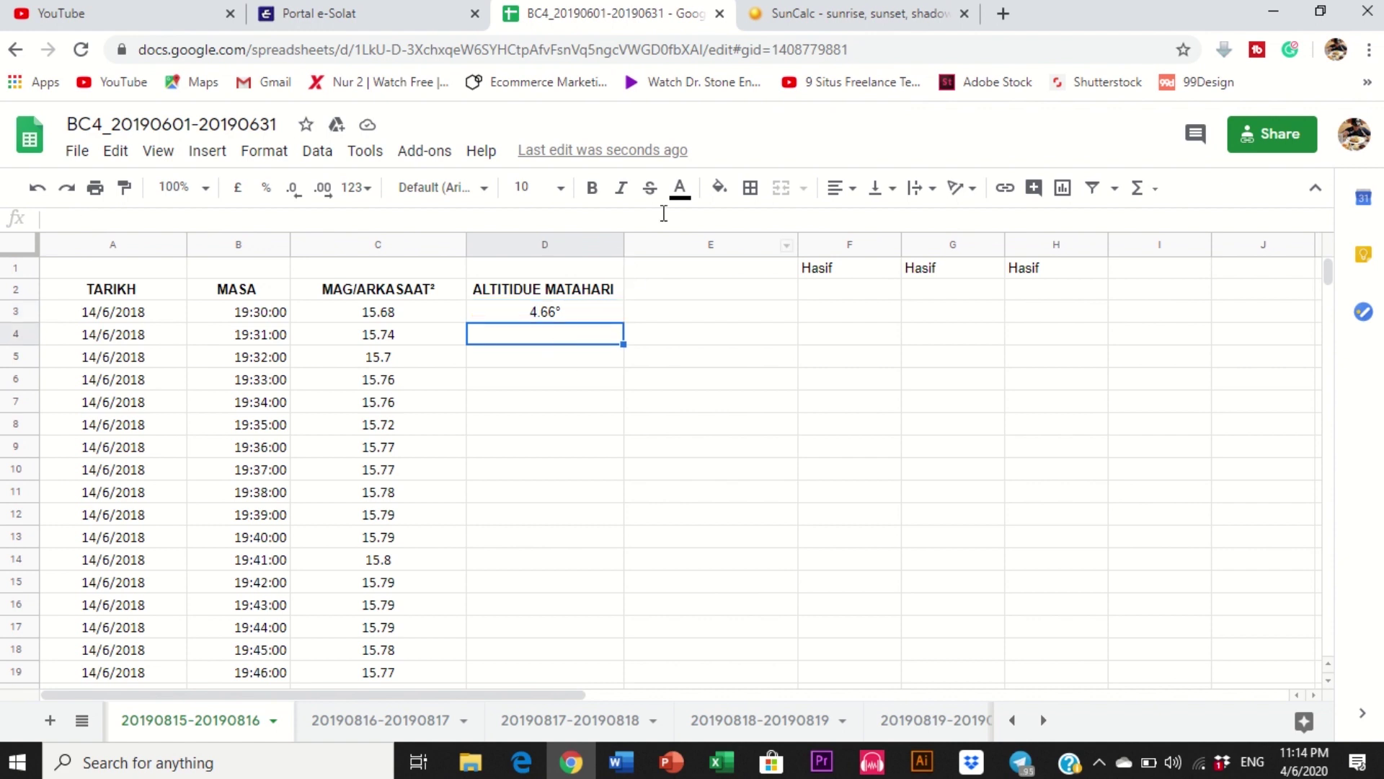
{"action": "left_click", "coordinate": [594, 321]}
{"action": "left_click_drag", "start_coordinate": [583, 319], "coordinate": [566, 488]}
{"action": "left_click", "coordinate": [701, 419]}
{"action": "left_click", "coordinate": [774, 9]}
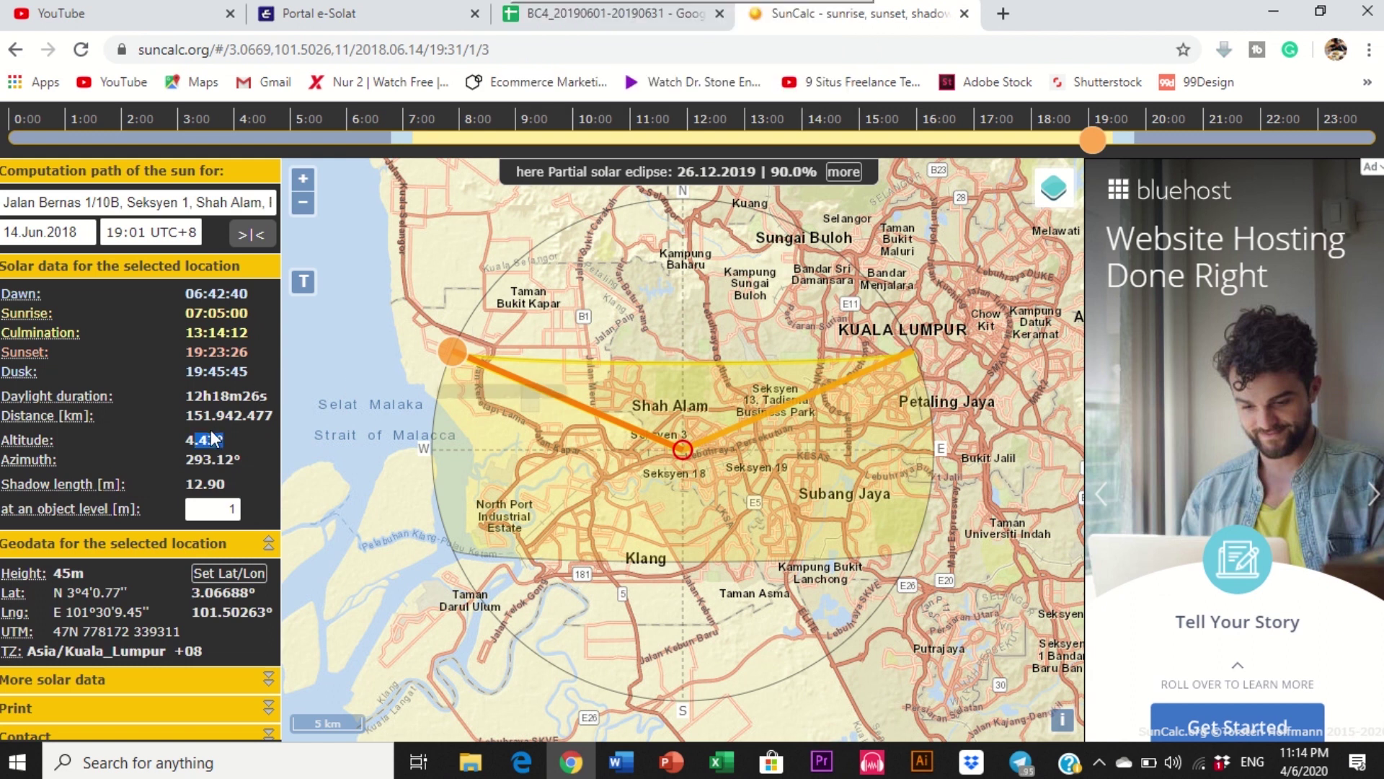
Step: Copy the sun's Altitude value for 19:01 and paste 4.43° as values only into cell D4 of the Google Sheet
{"action": "double_click", "coordinate": [189, 441]}
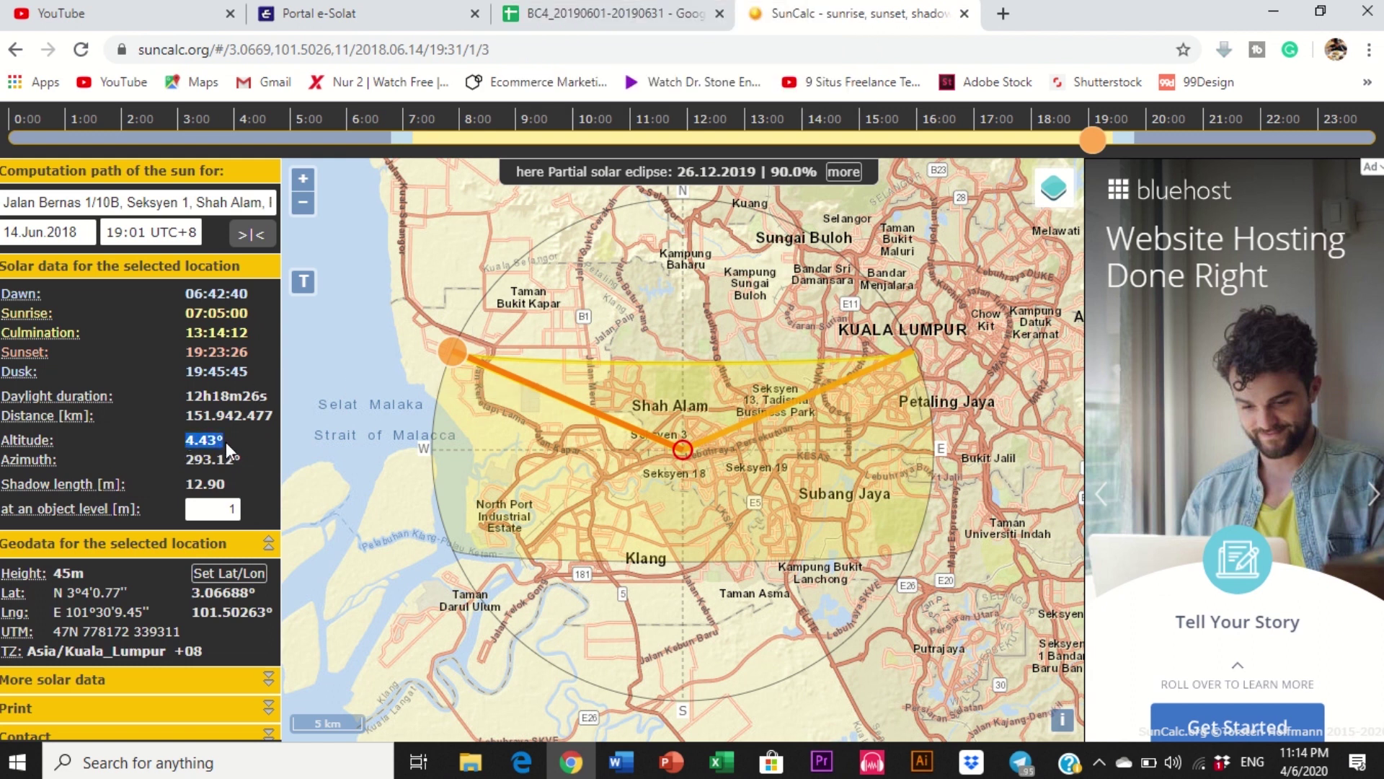
{"action": "right_click", "coordinate": [205, 441]}
{"action": "left_click", "coordinate": [243, 455]}
{"action": "left_click", "coordinate": [534, 13]}
{"action": "left_click", "coordinate": [496, 337]}
{"action": "right_click", "coordinate": [496, 337]}
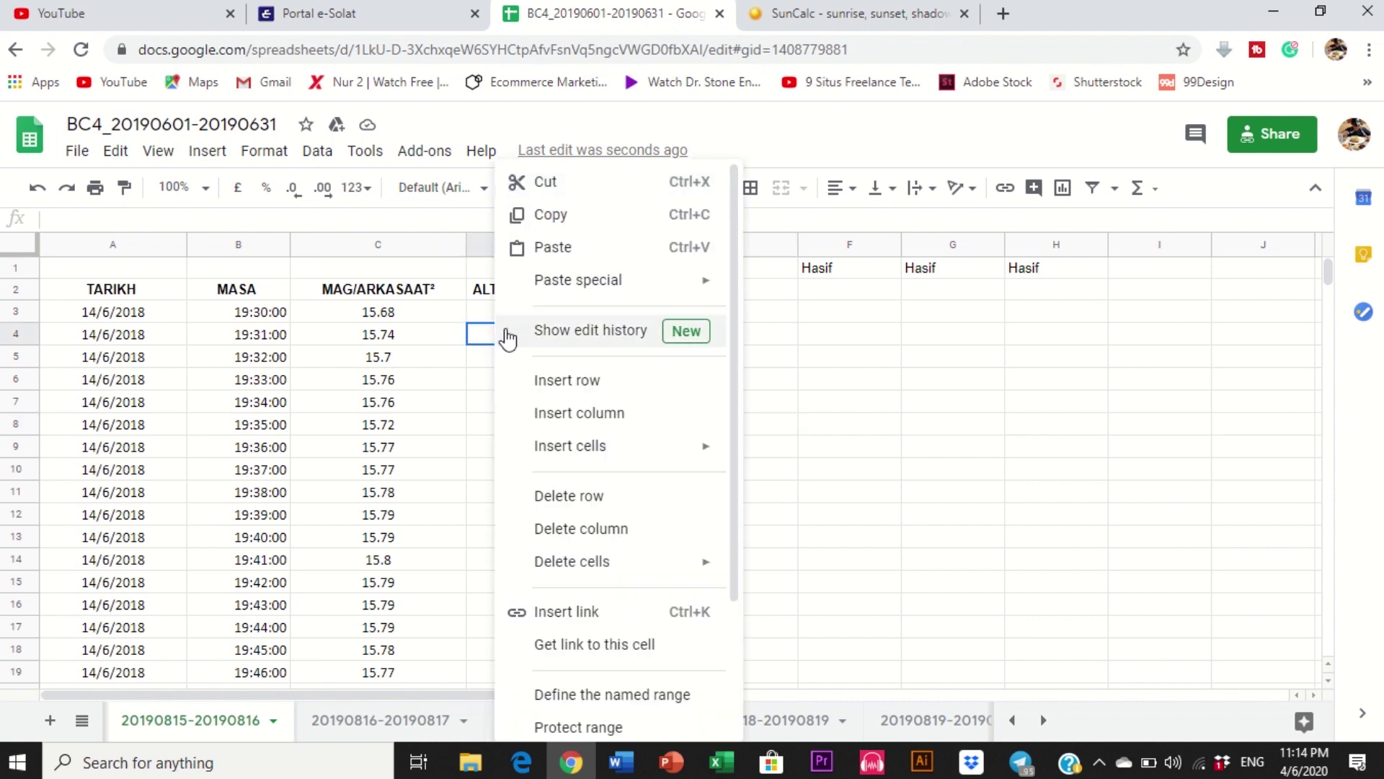
{"action": "mouse_move", "coordinate": [533, 286]}
{"action": "left_click", "coordinate": [775, 284]}
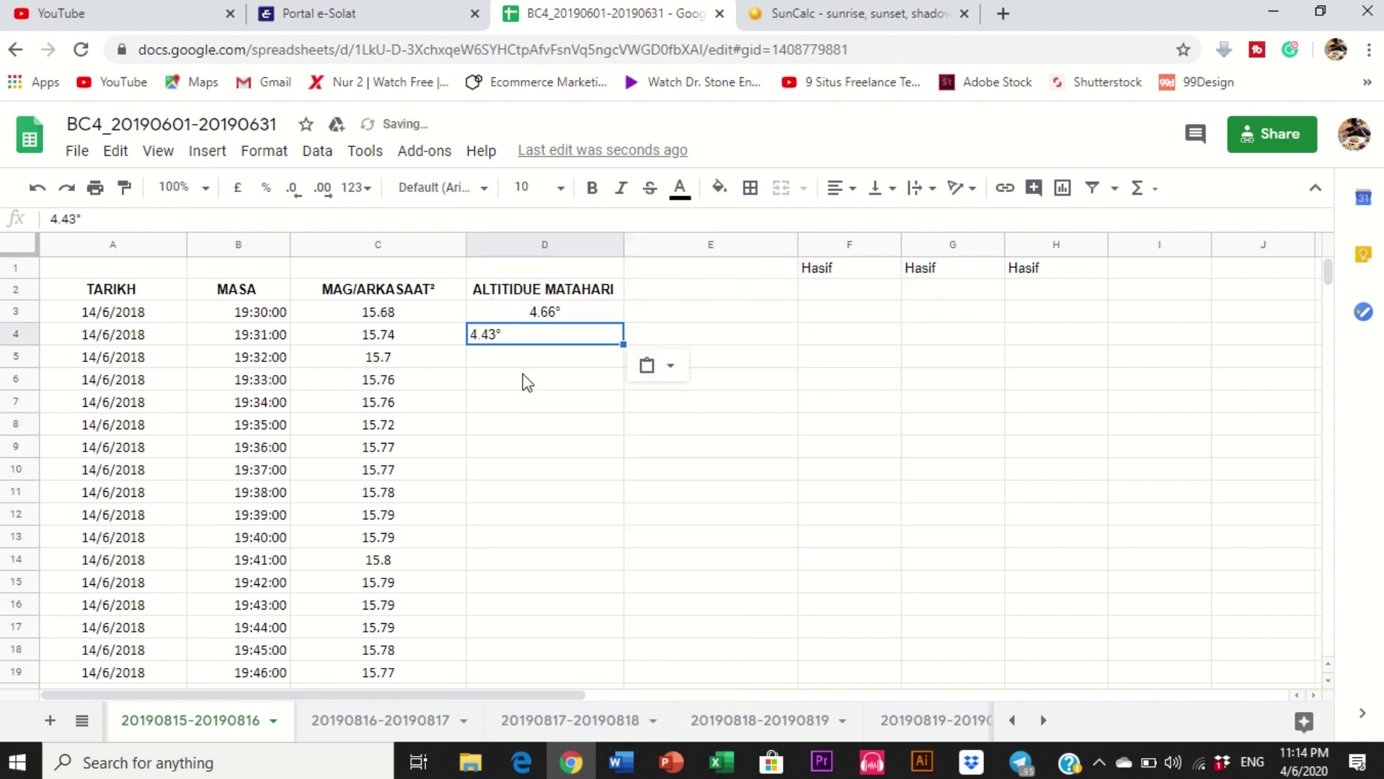
{"action": "left_click", "coordinate": [538, 362]}
Step: Switch to SunCalc, change the minutes to 02, and apply the time 19:02
{"action": "left_click", "coordinate": [809, 11]}
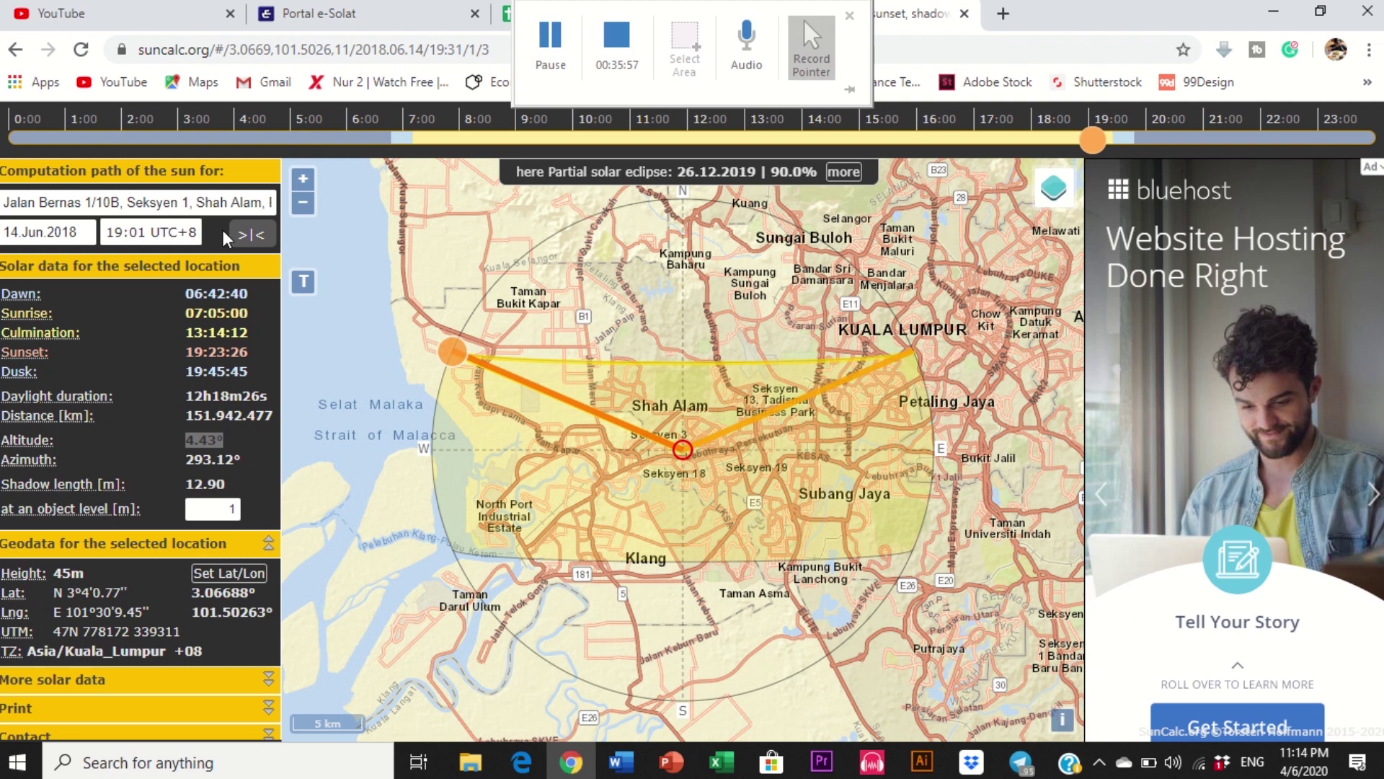
{"action": "left_click", "coordinate": [155, 231]}
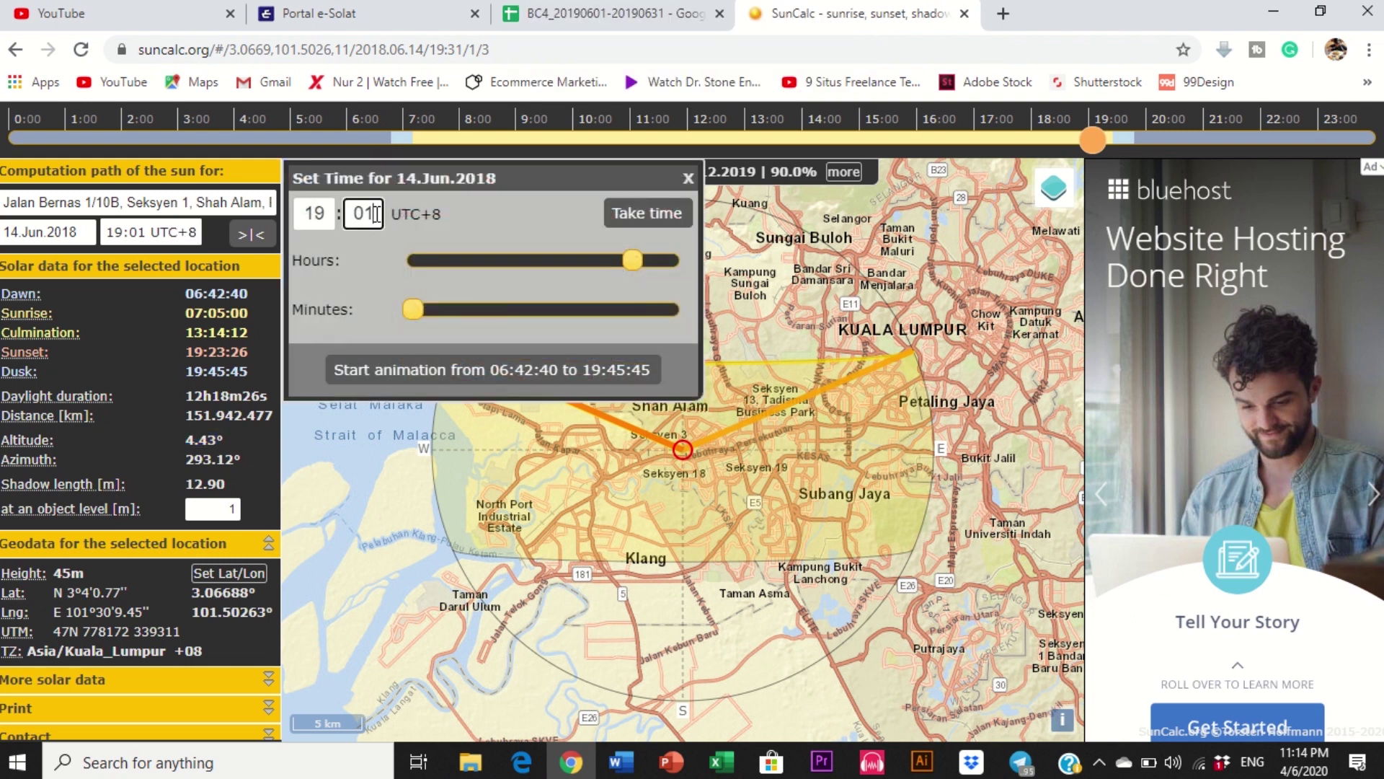
{"action": "key", "text": "BackSpace"}
{"action": "type", "text": "2"}
{"action": "left_click", "coordinate": [646, 213]}
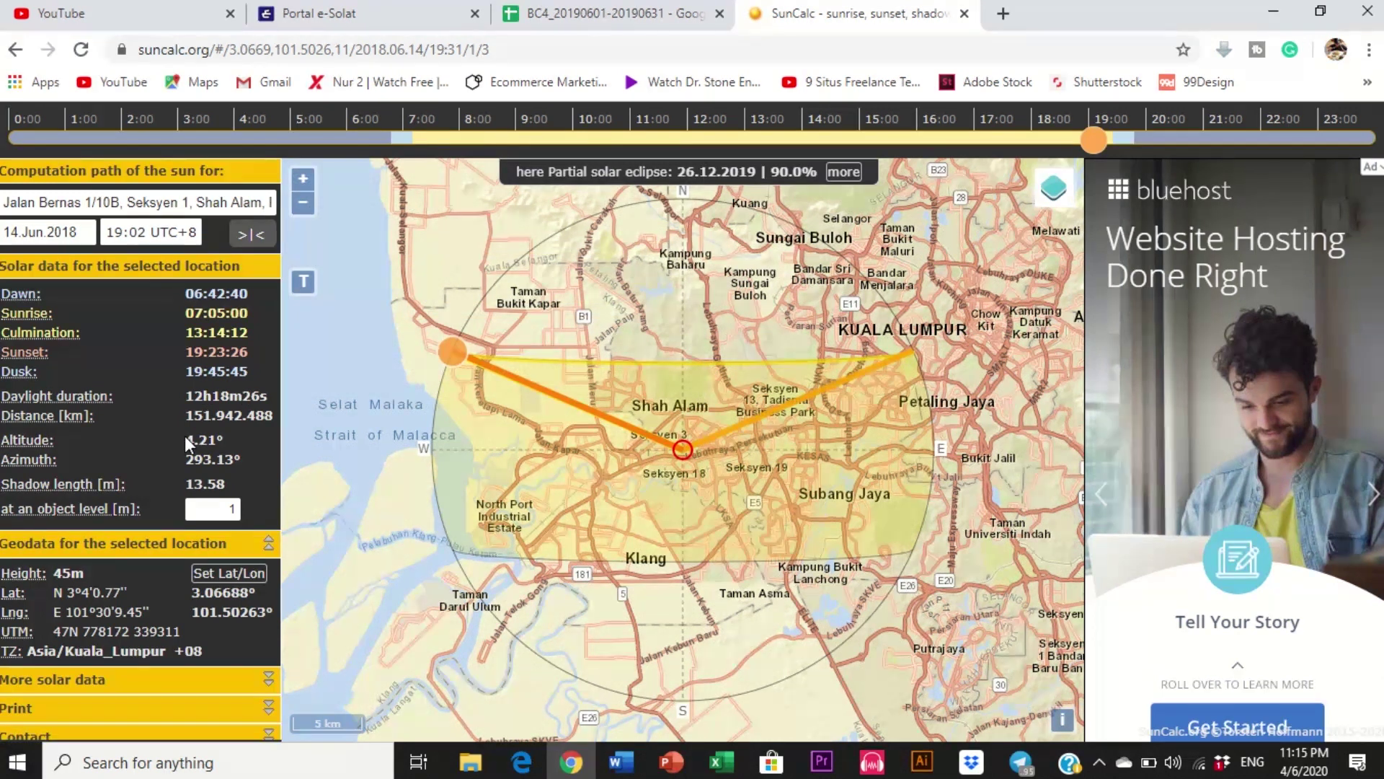
Step: Copy the sun's Altitude value for 19:02 and paste 4.21° as values only into cell D5 of the Google Sheet
{"action": "left_click_drag", "start_coordinate": [185, 439], "coordinate": [223, 433]}
{"action": "right_click", "coordinate": [201, 435]}
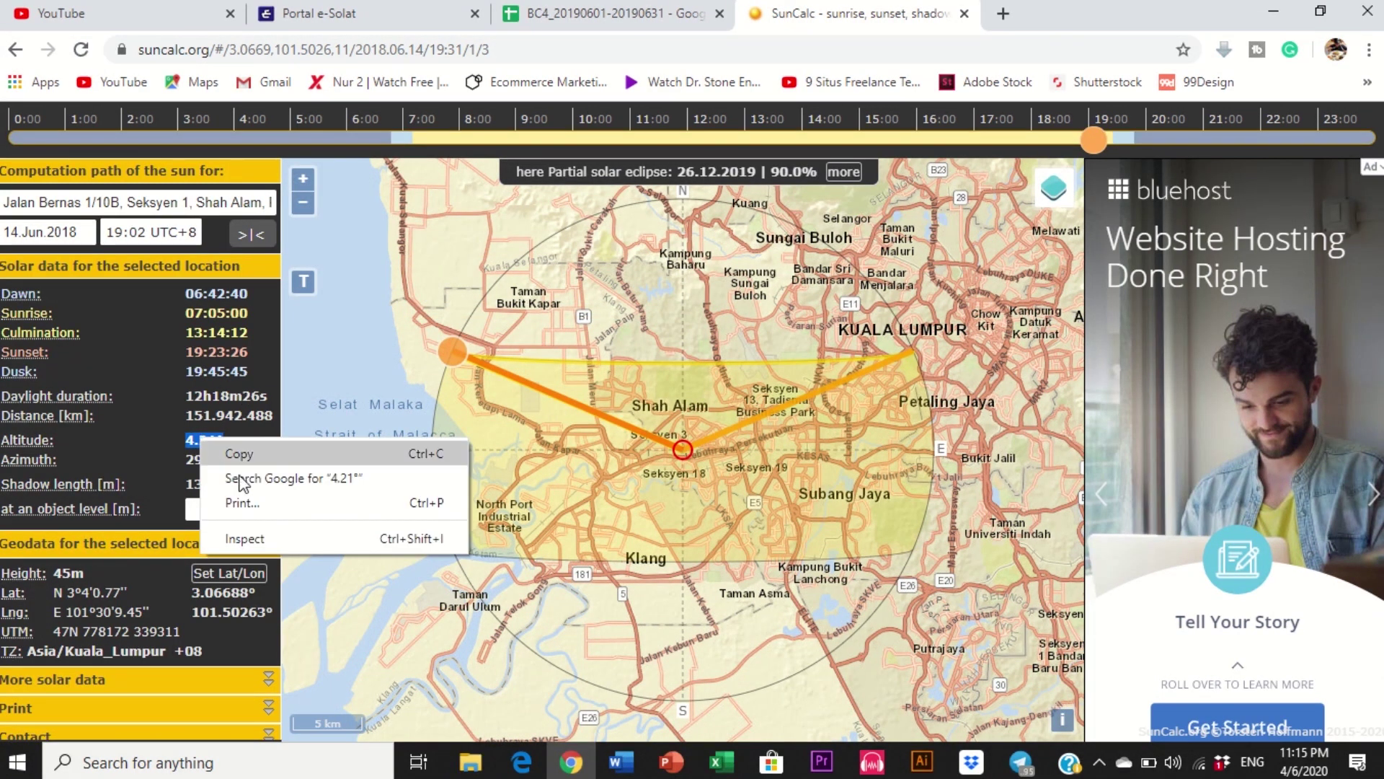
{"action": "left_click", "coordinate": [278, 449]}
{"action": "left_click", "coordinate": [613, 13]}
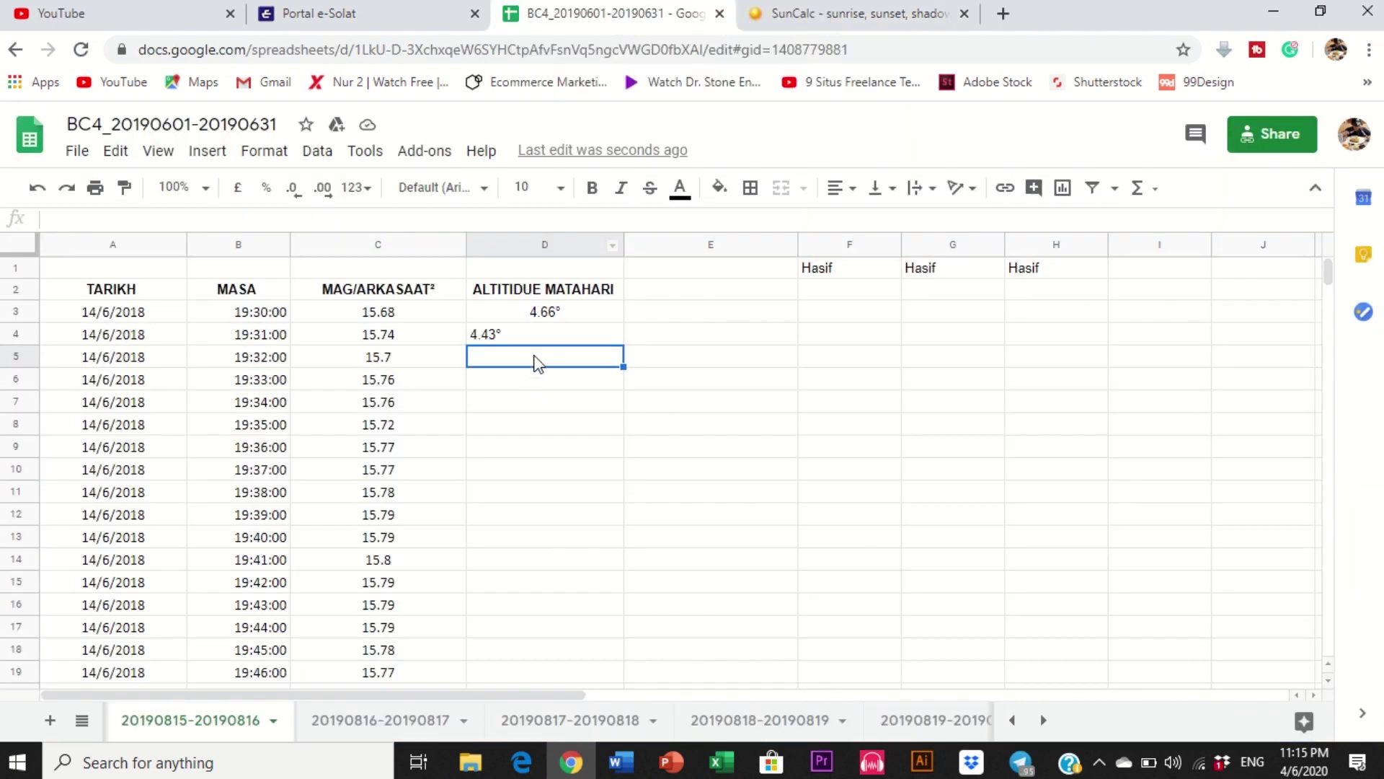
{"action": "right_click", "coordinate": [534, 359]}
{"action": "mouse_move", "coordinate": [647, 280]}
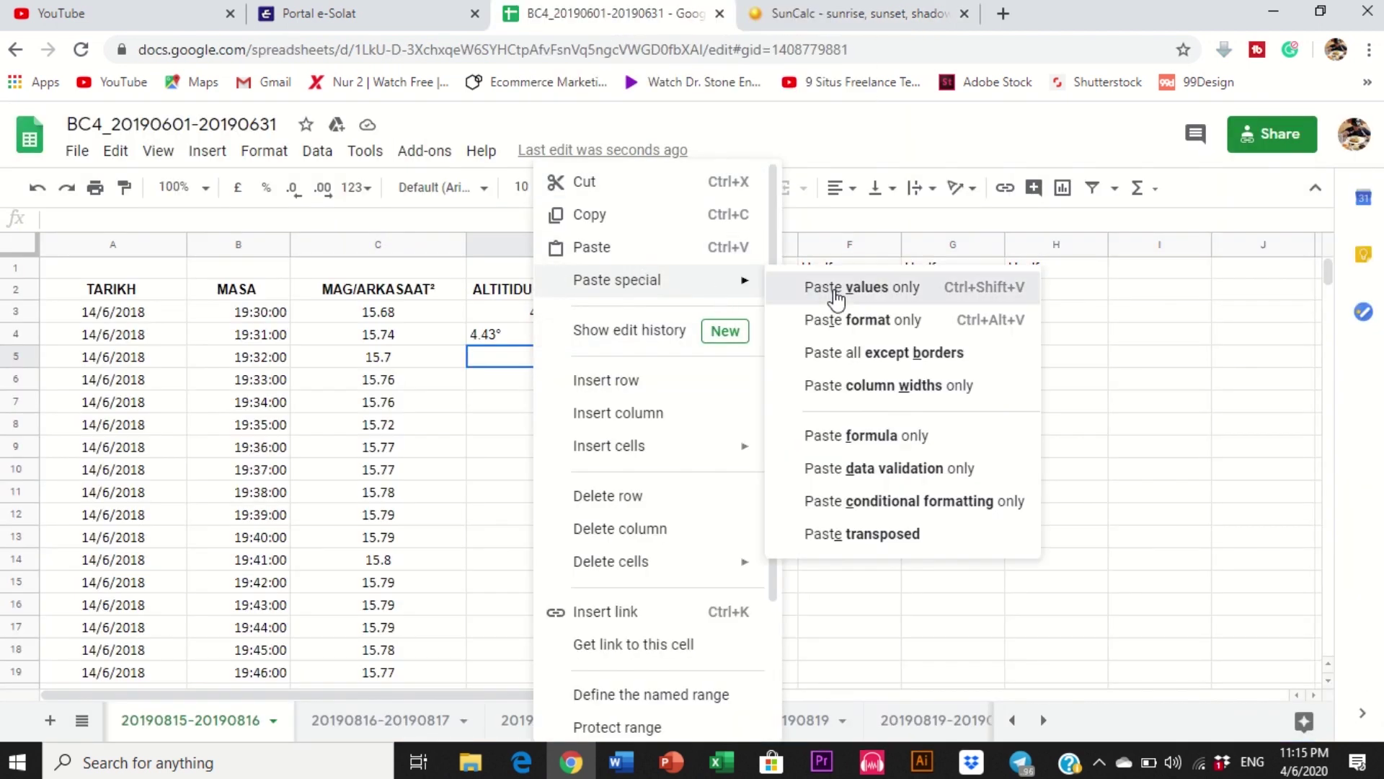
{"action": "left_click", "coordinate": [819, 288]}
{"action": "left_click", "coordinate": [785, 428]}
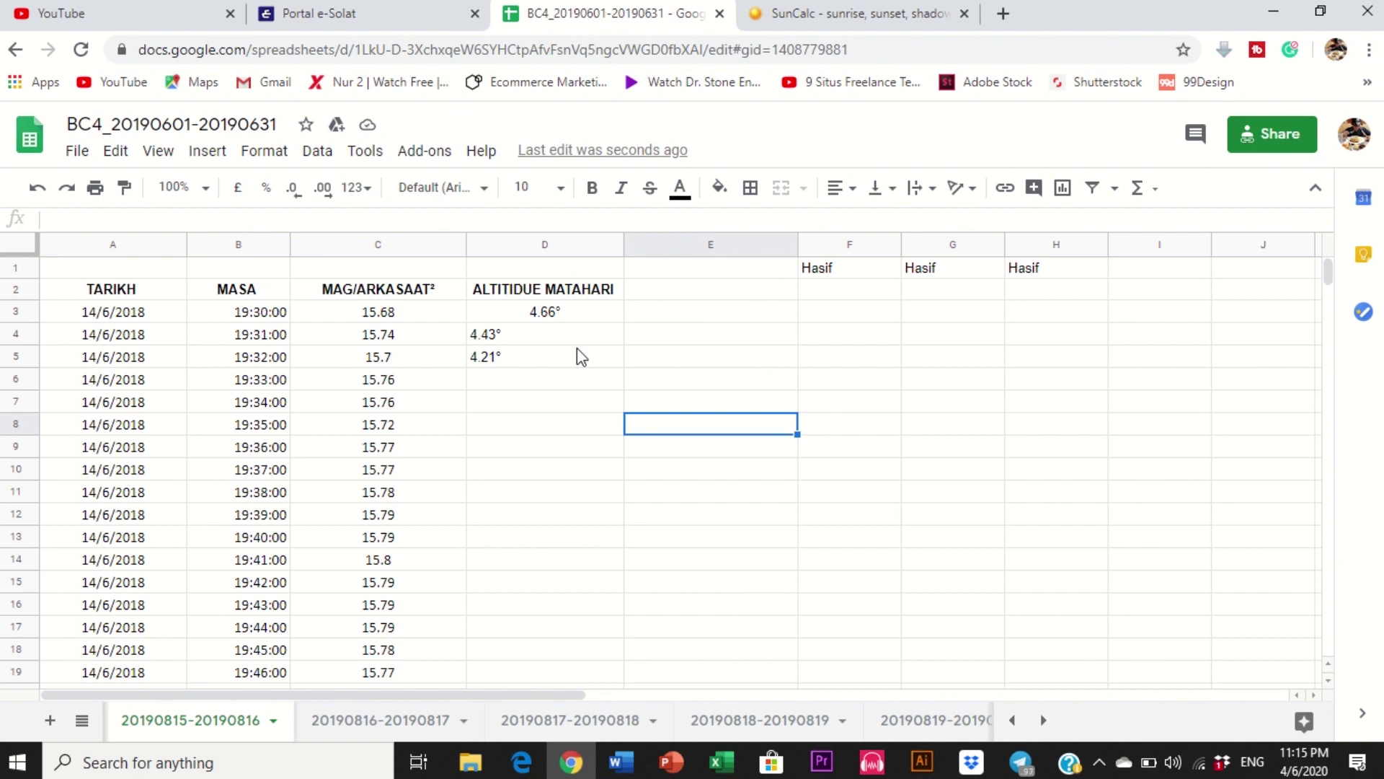
Step: Switch to SunCalc, change the minutes to 03, and apply the time 19:03
{"action": "left_click", "coordinate": [829, 13]}
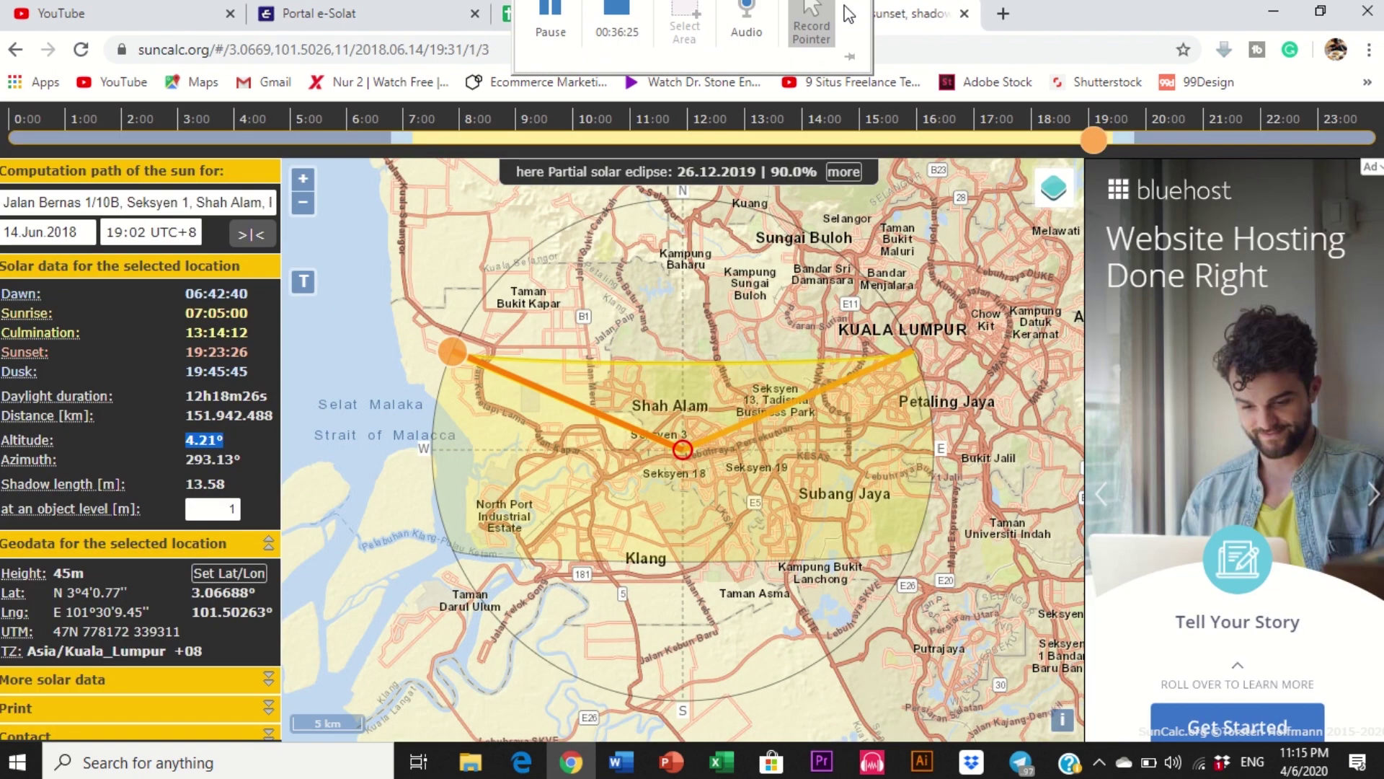
{"action": "left_click", "coordinate": [171, 242]}
{"action": "left_click", "coordinate": [366, 213]}
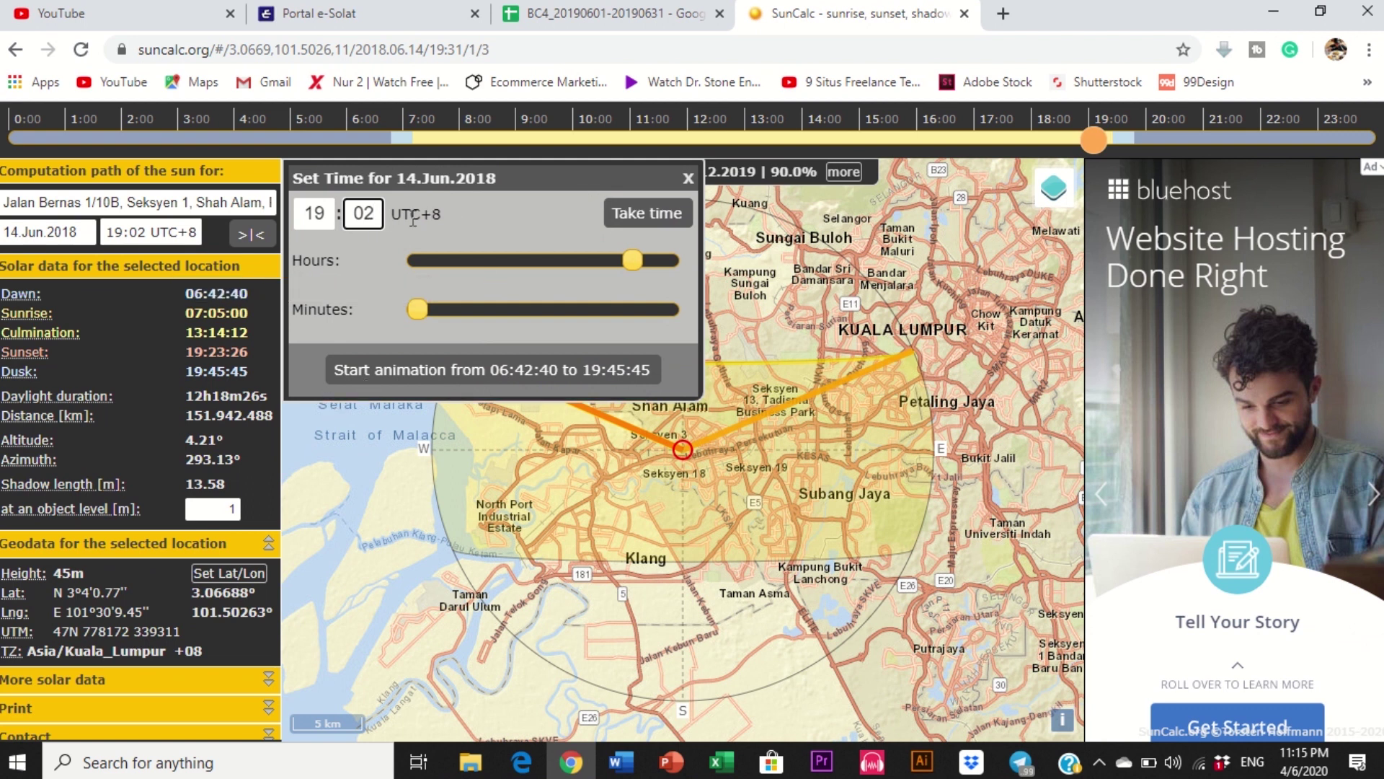
{"action": "key", "text": "BackSpace"}
{"action": "type", "text": "3"}
{"action": "left_click", "coordinate": [633, 213]}
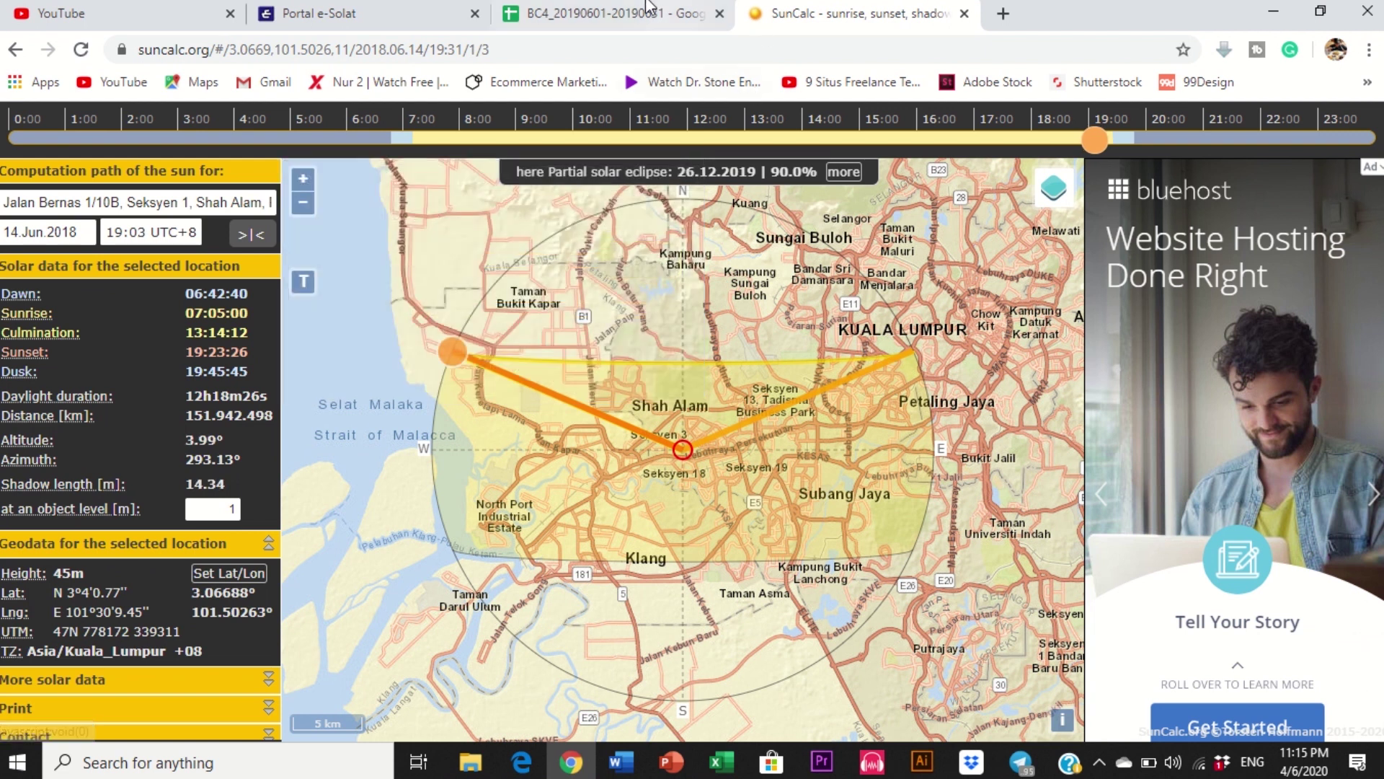
{"action": "left_click", "coordinate": [606, 13]}
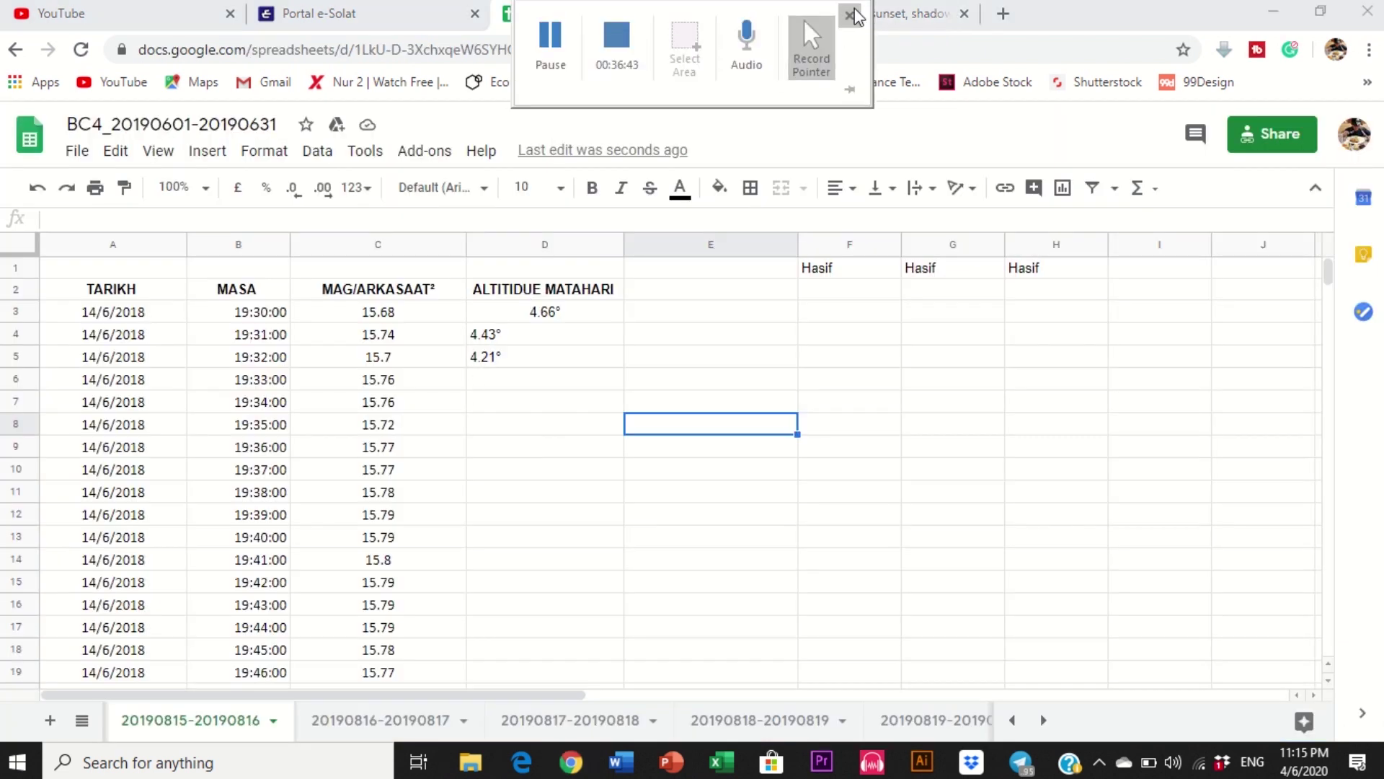
{"action": "left_click", "coordinate": [903, 16]}
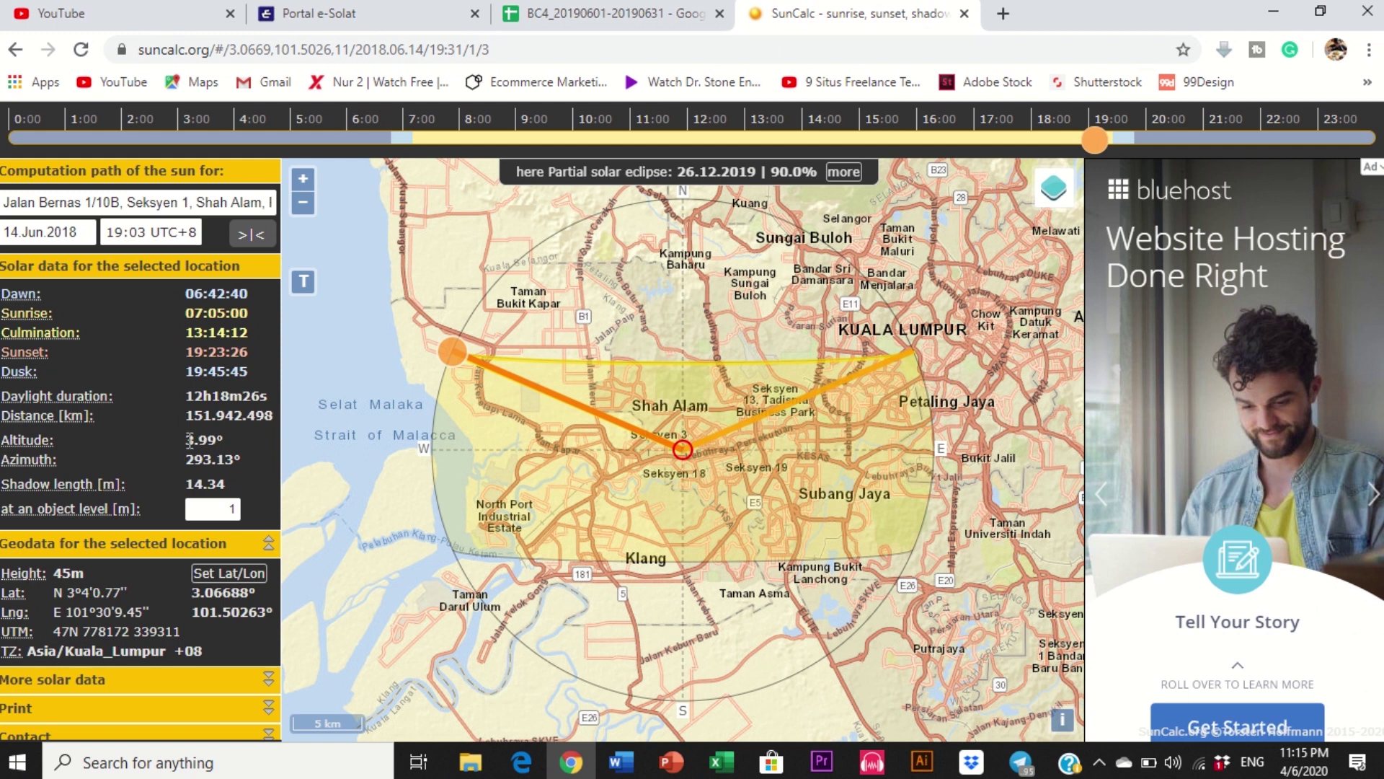
{"action": "left_click", "coordinate": [548, 13]}
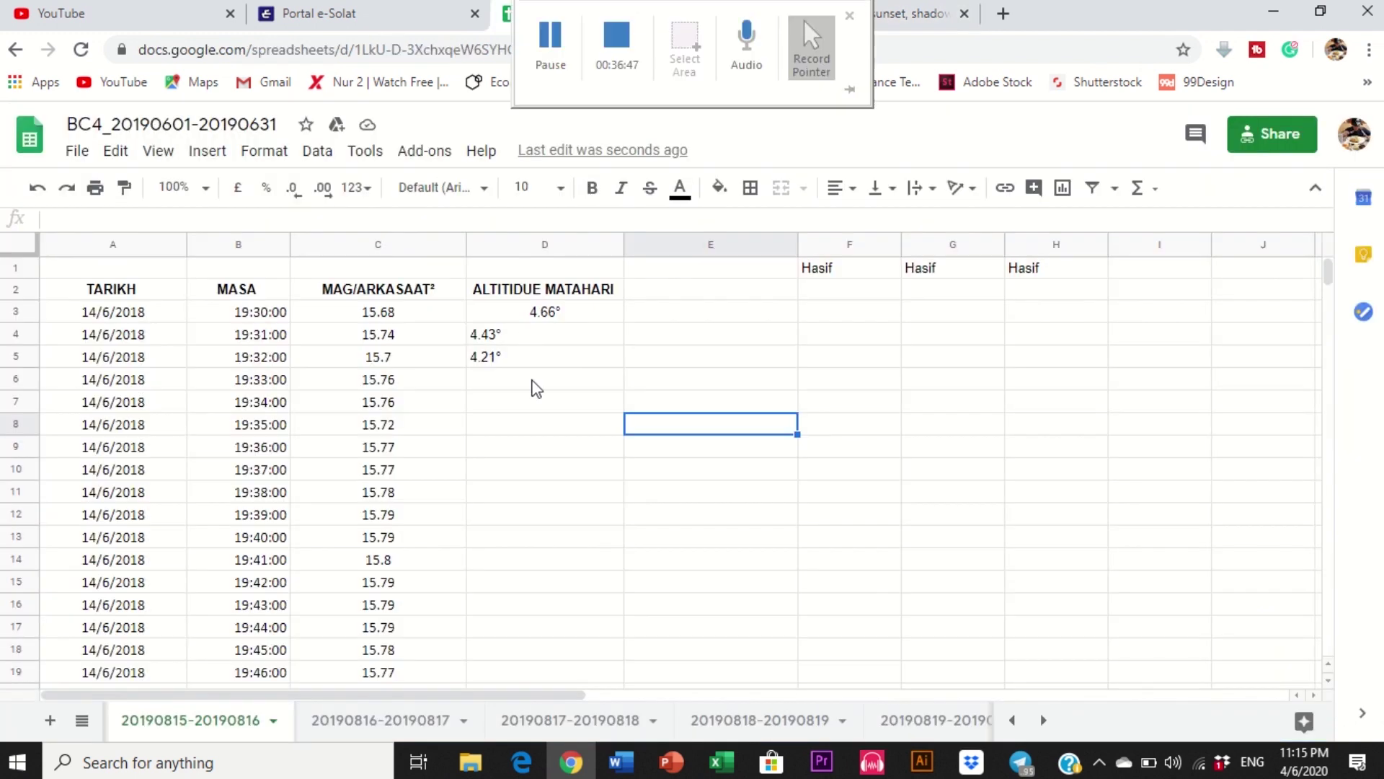
{"action": "left_click", "coordinate": [568, 381]}
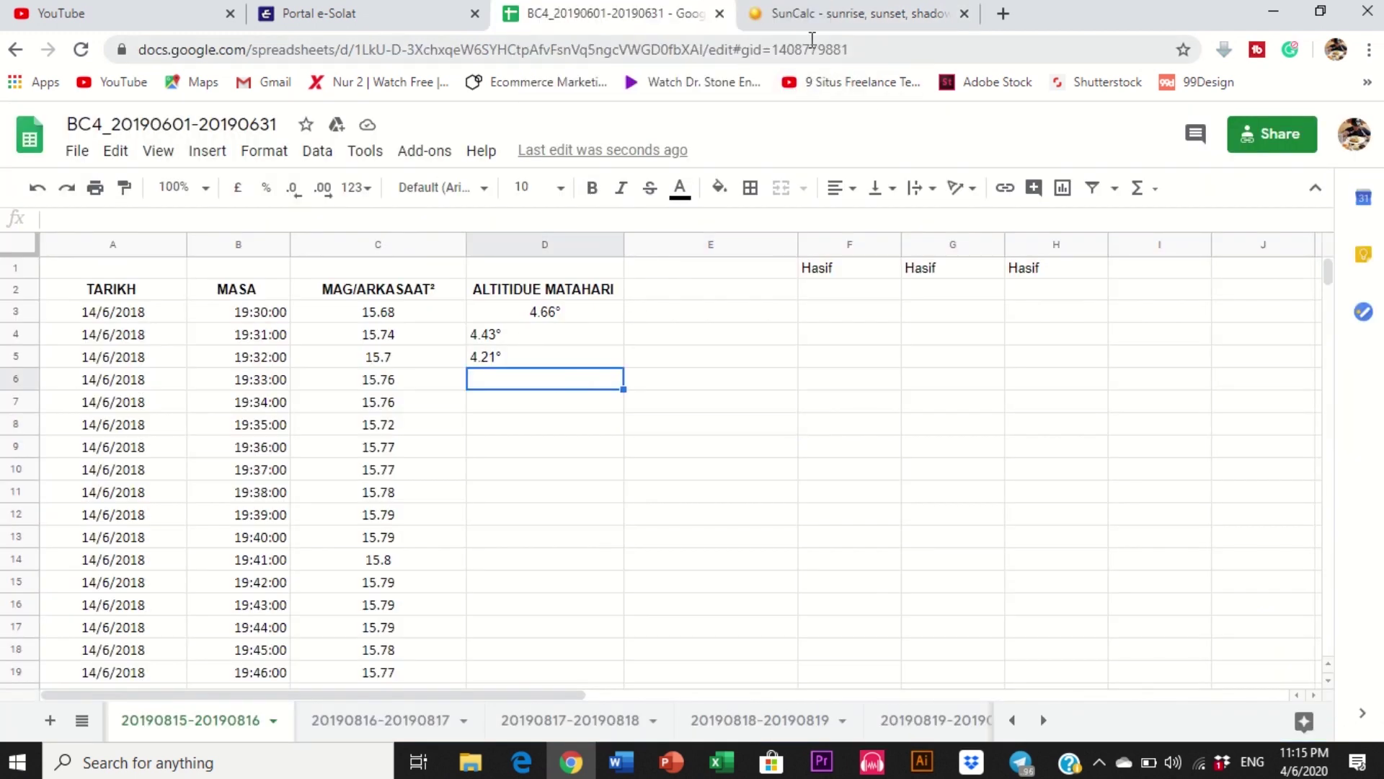
{"action": "right_click", "coordinate": [521, 390]}
{"action": "mouse_move", "coordinate": [721, 281]}
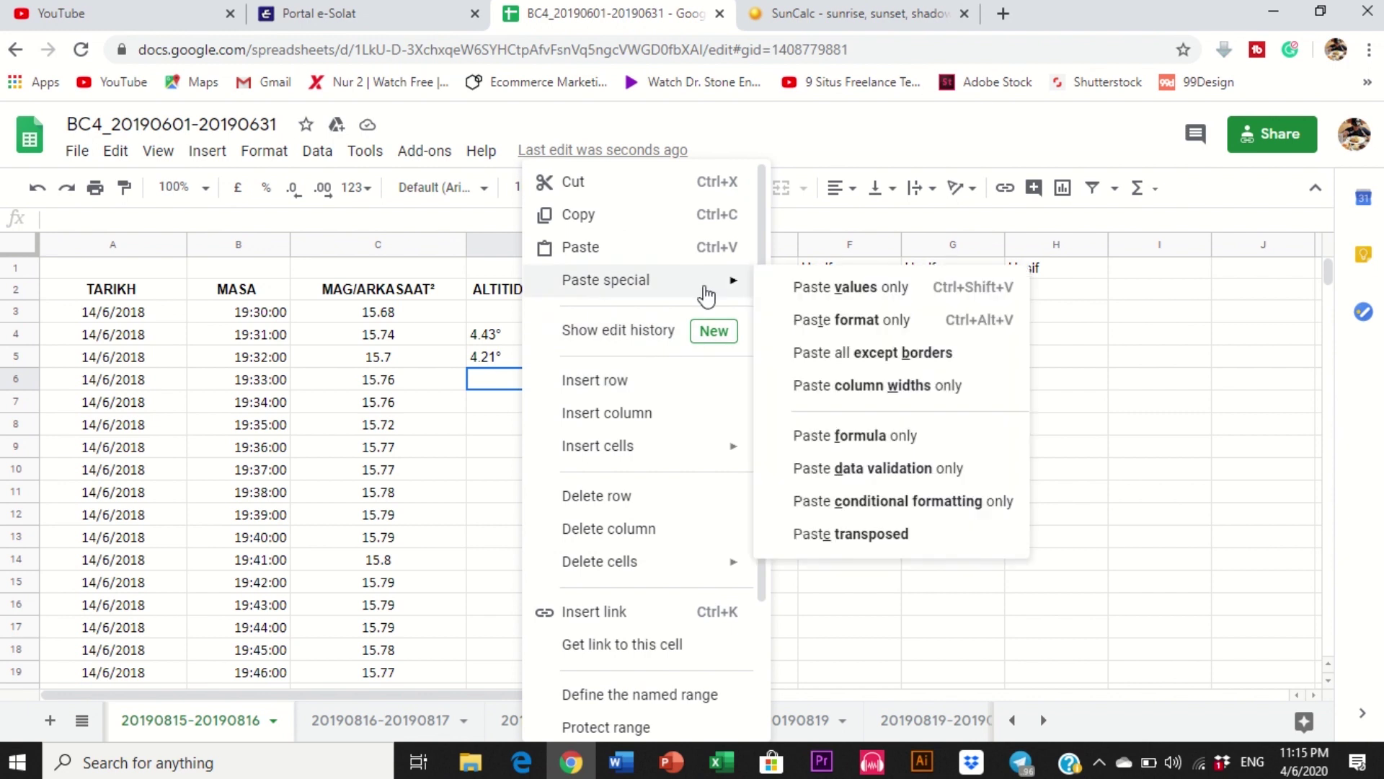
{"action": "left_click", "coordinate": [1057, 356]}
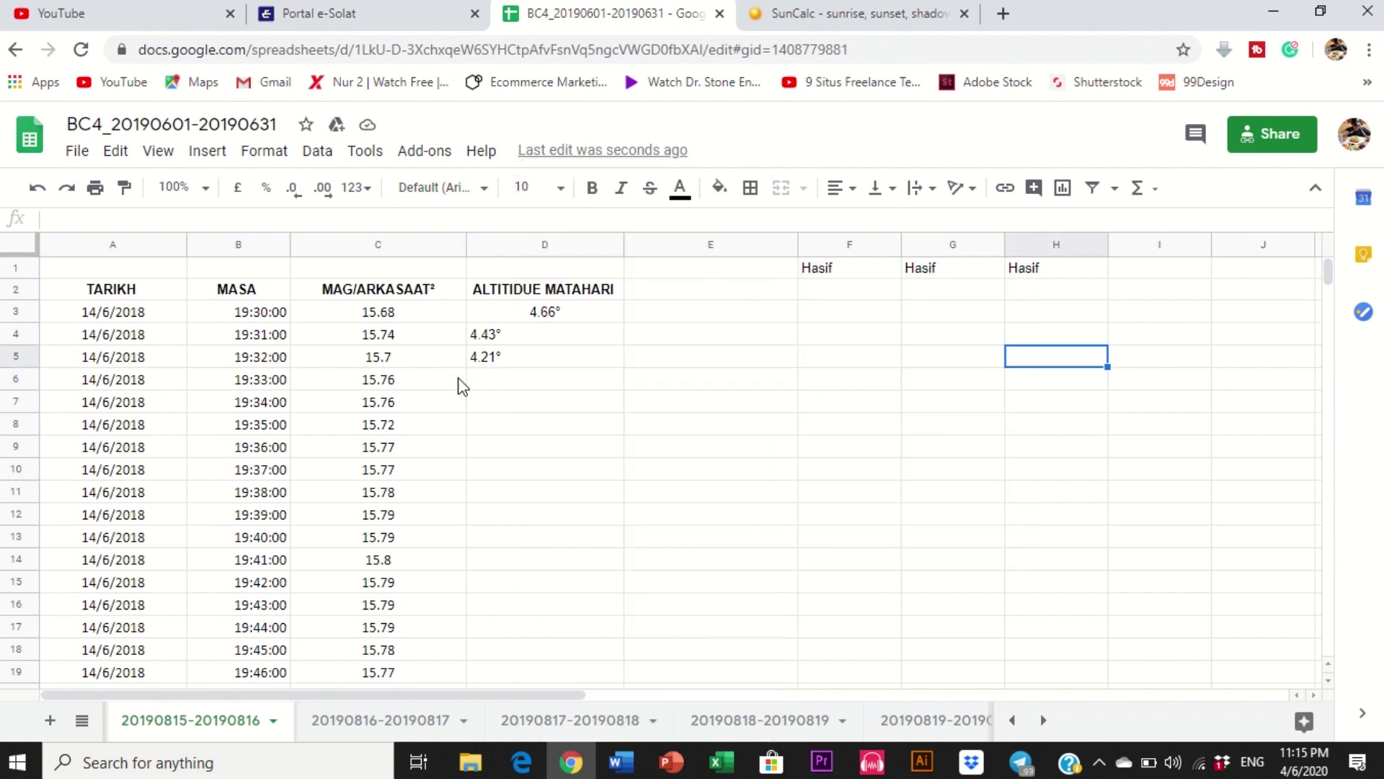
Step: Center the altitude cells D3 to D6 horizontally
{"action": "left_click", "coordinate": [596, 360]}
{"action": "left_click", "coordinate": [595, 380]}
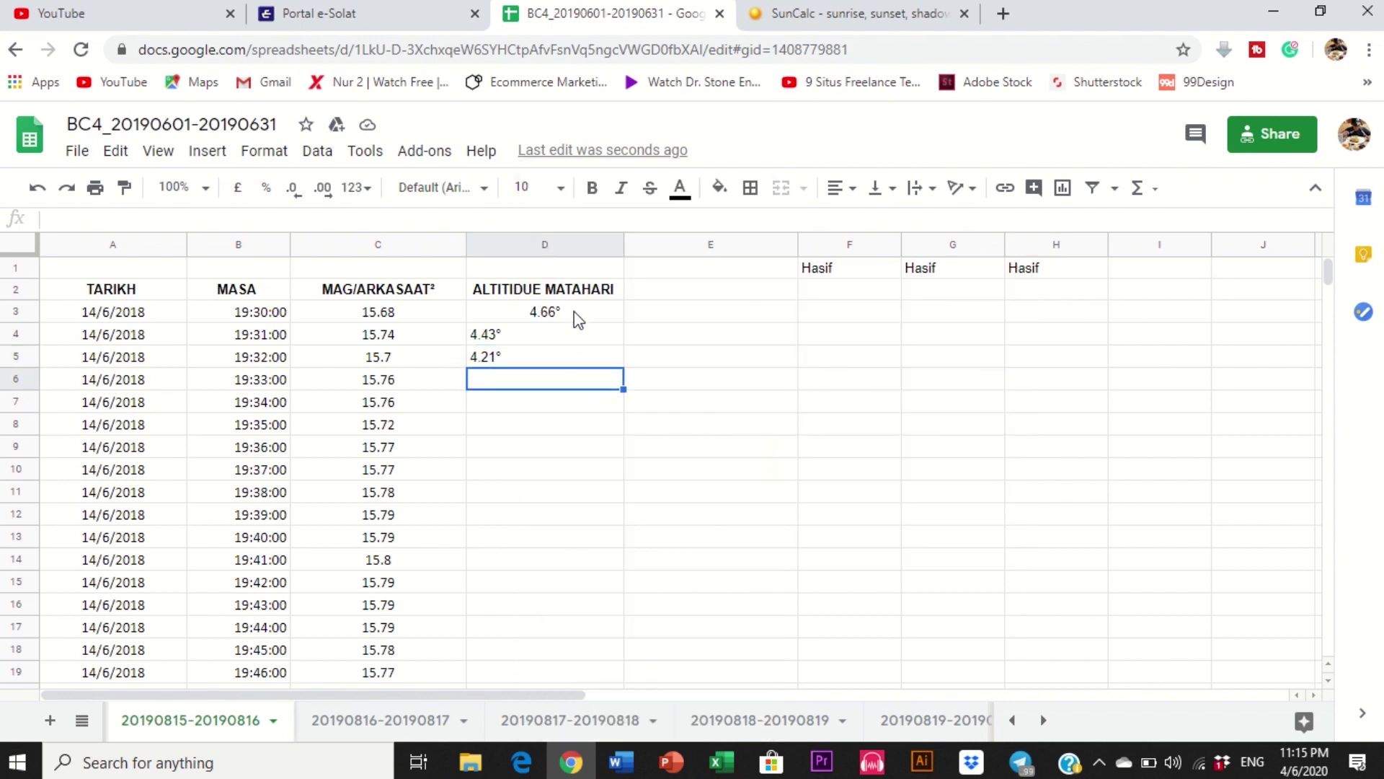
{"action": "left_click_drag", "start_coordinate": [573, 311], "coordinate": [569, 380]}
{"action": "left_click", "coordinate": [842, 188]}
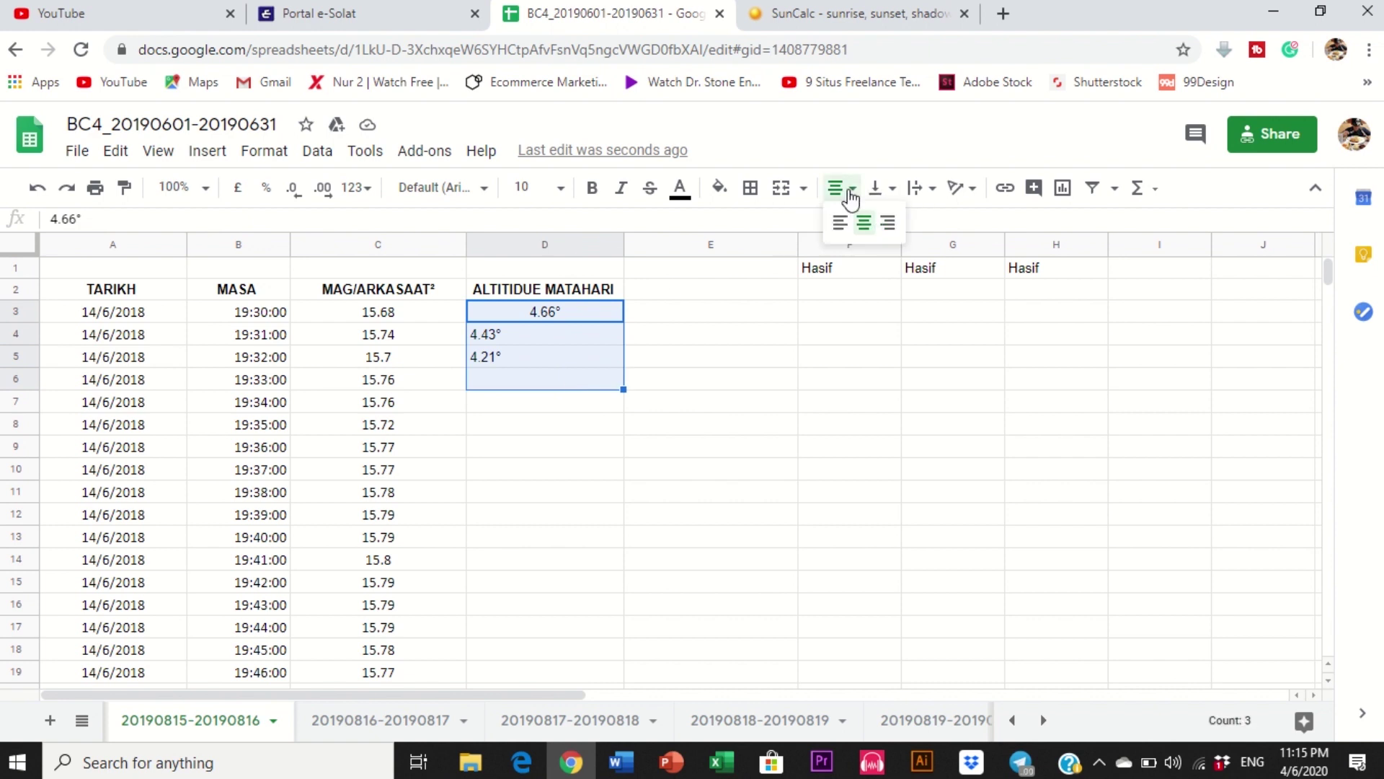
{"action": "left_click", "coordinate": [864, 220]}
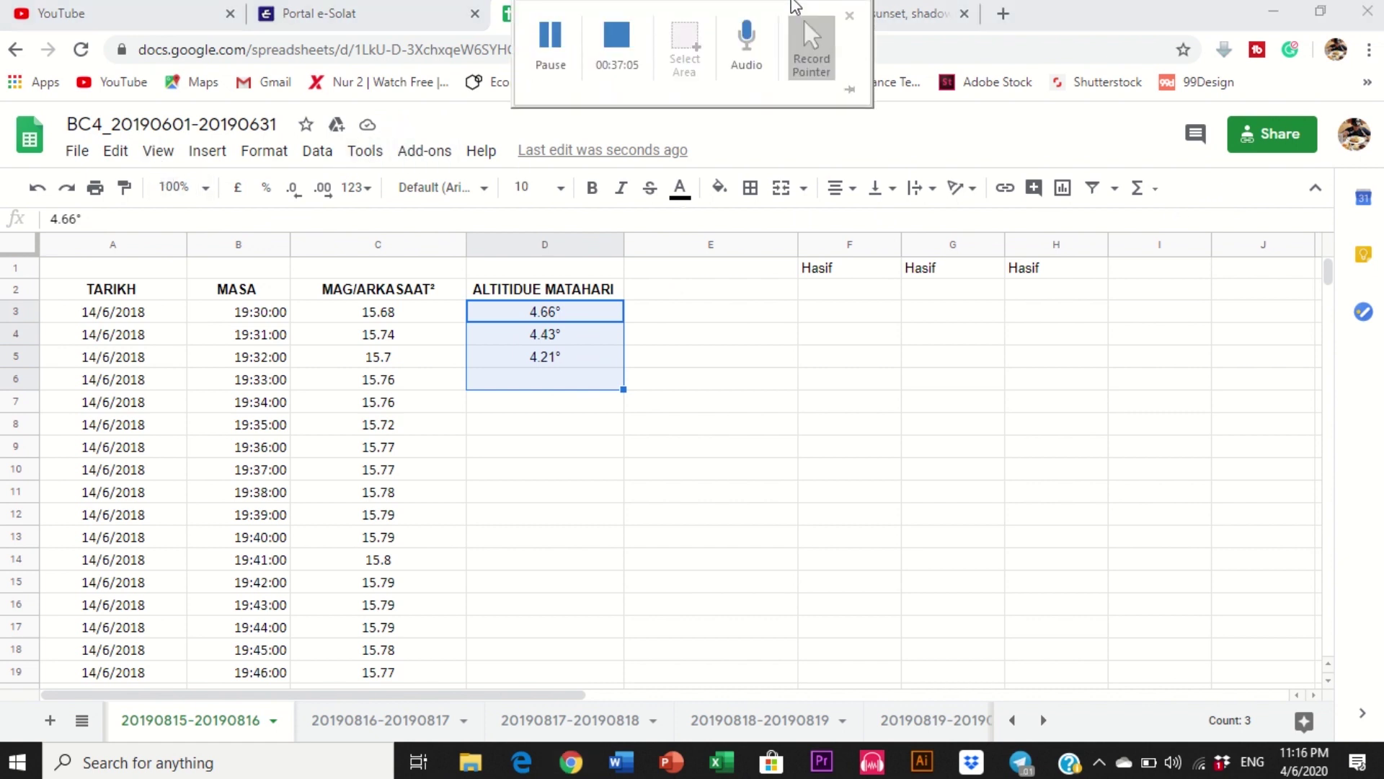
Step: Switch to SunCalc and move the time along the timeline to 19:04, 19:09 and finally 20:18
{"action": "left_click", "coordinate": [912, 20]}
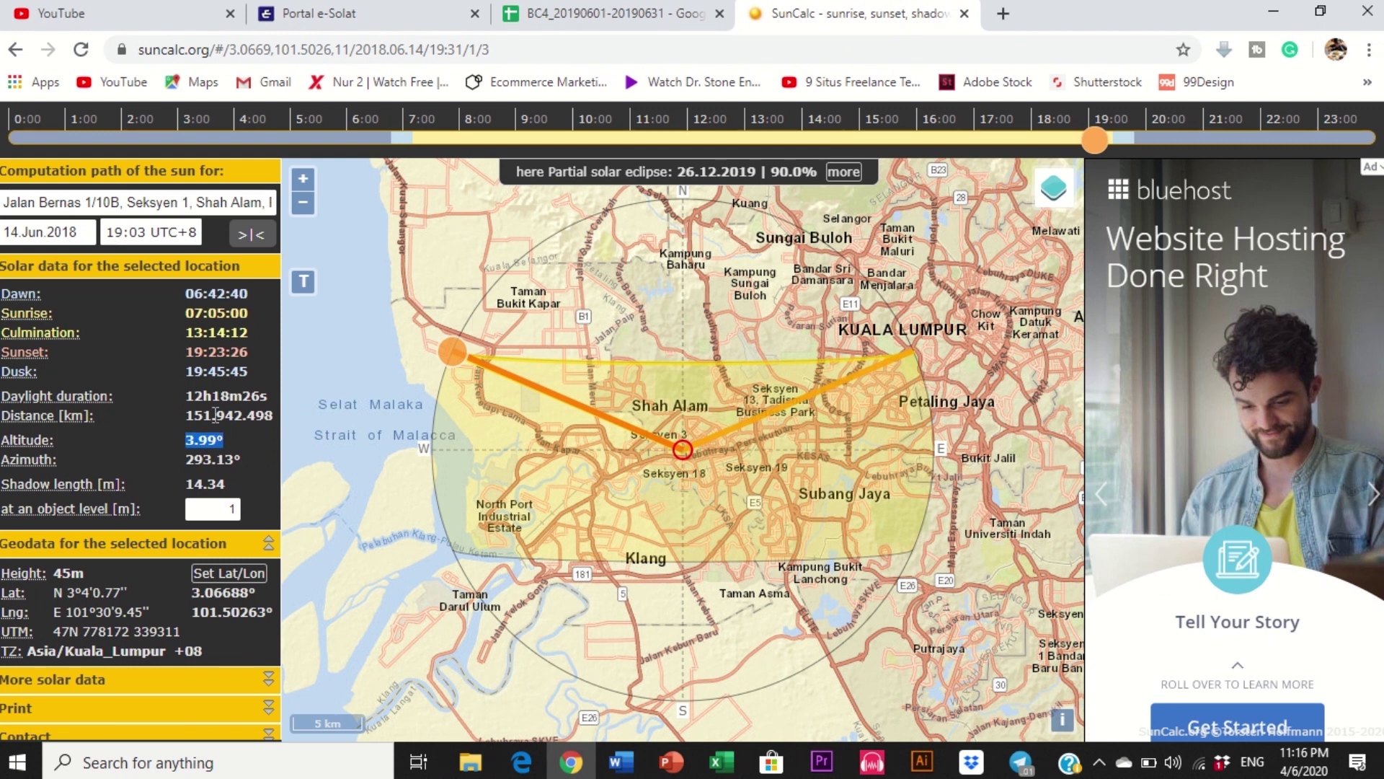
{"action": "left_click", "coordinate": [1094, 144]}
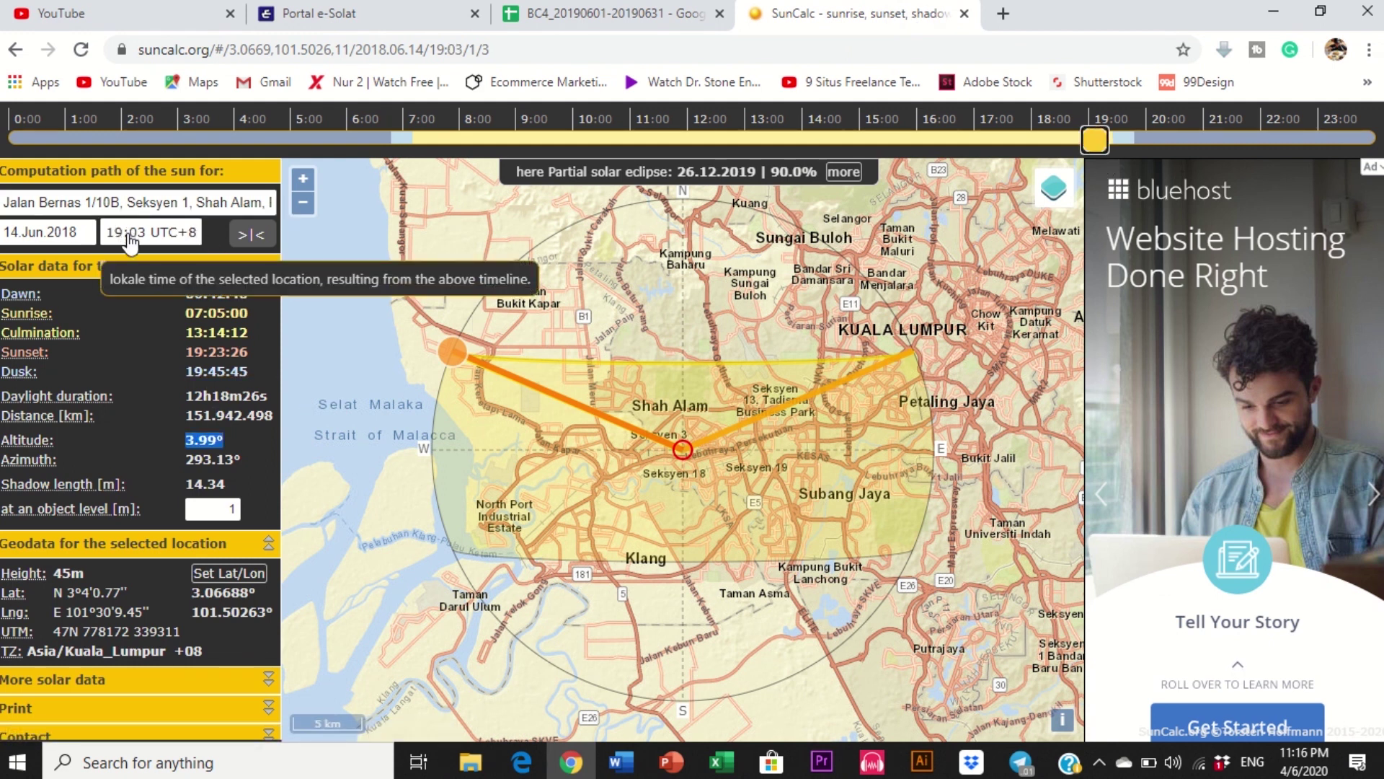
{"action": "left_click_drag", "start_coordinate": [1094, 138], "coordinate": [1096, 139]}
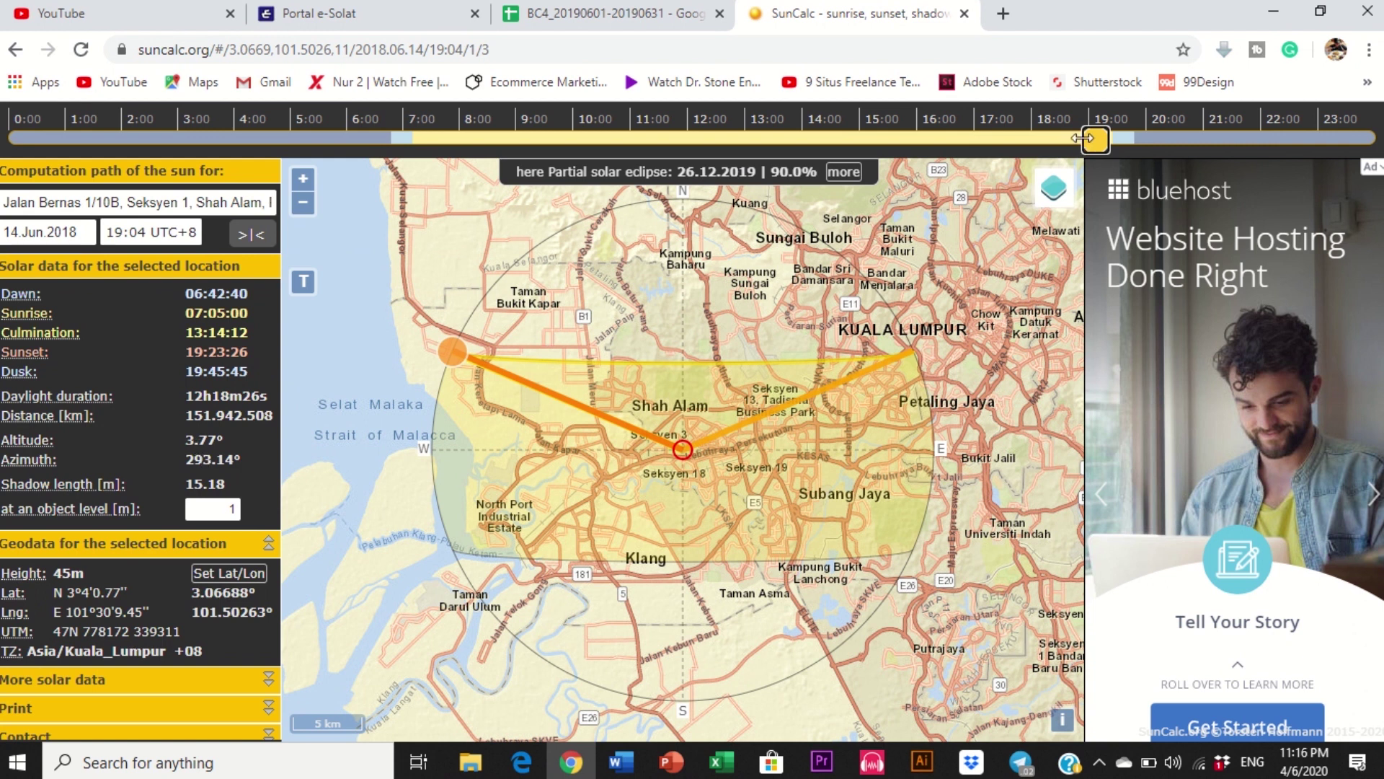
{"action": "left_click_drag", "start_coordinate": [1084, 138], "coordinate": [1085, 138]}
{"action": "left_click_drag", "start_coordinate": [1084, 138], "coordinate": [1088, 138]}
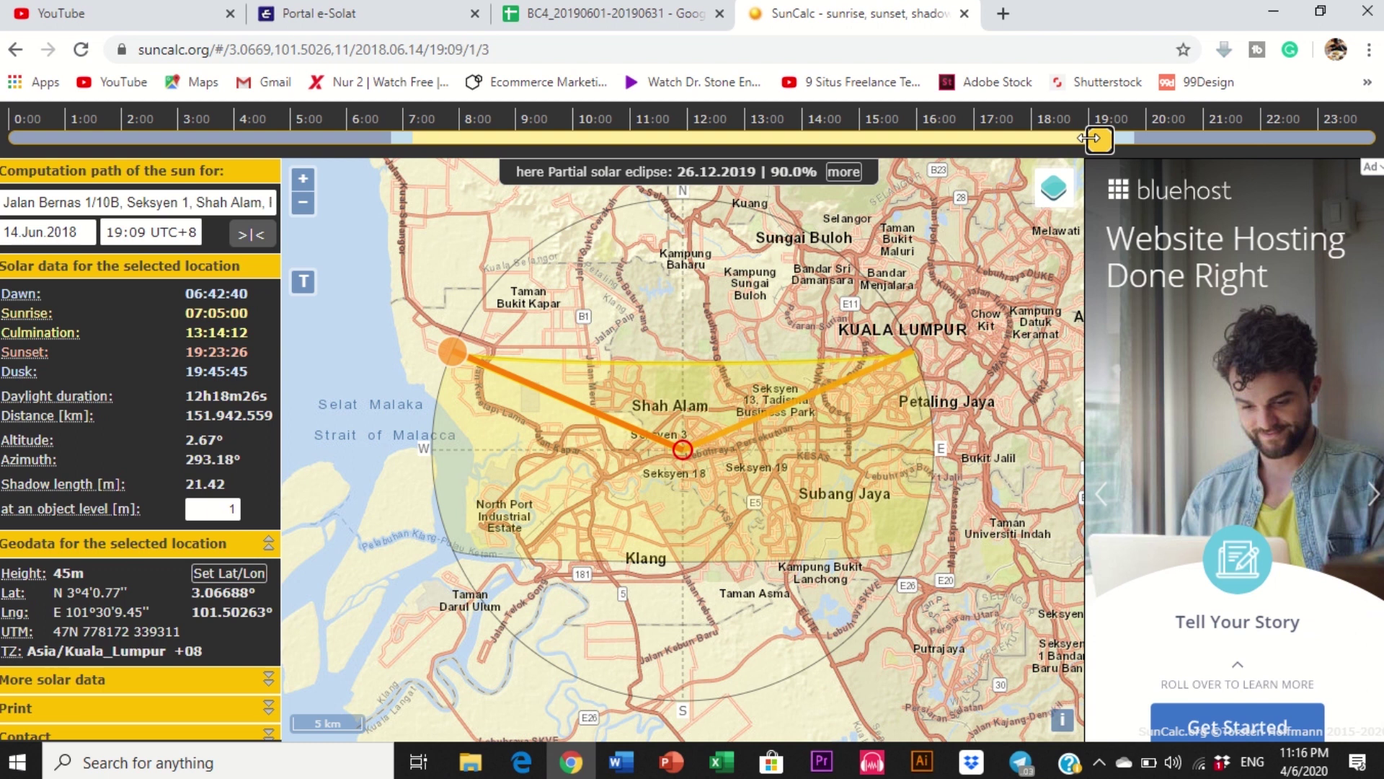
{"action": "left_click_drag", "start_coordinate": [1090, 141], "coordinate": [1165, 141]}
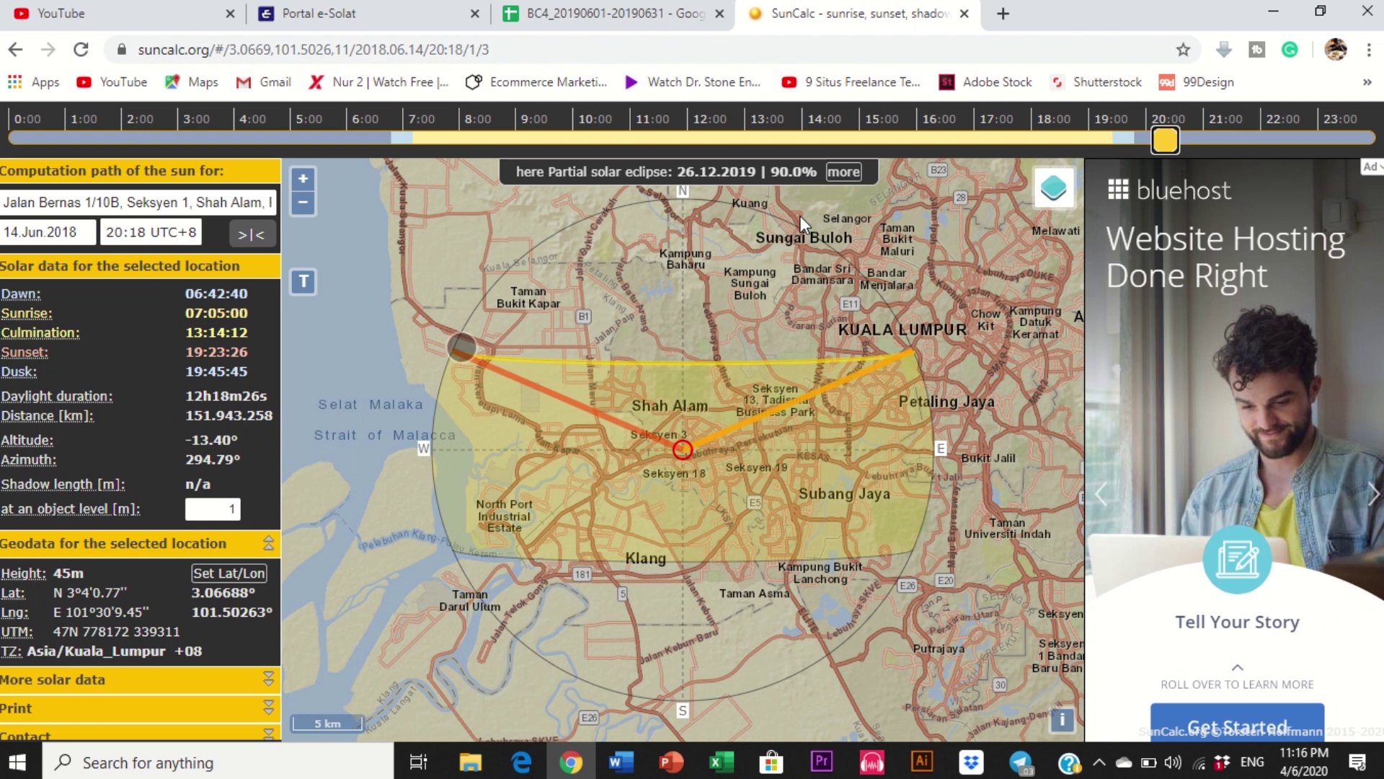
Step: Look through the later records in the Google Sheet and return to SunCalc
{"action": "mouse_move", "coordinate": [498, 8]}
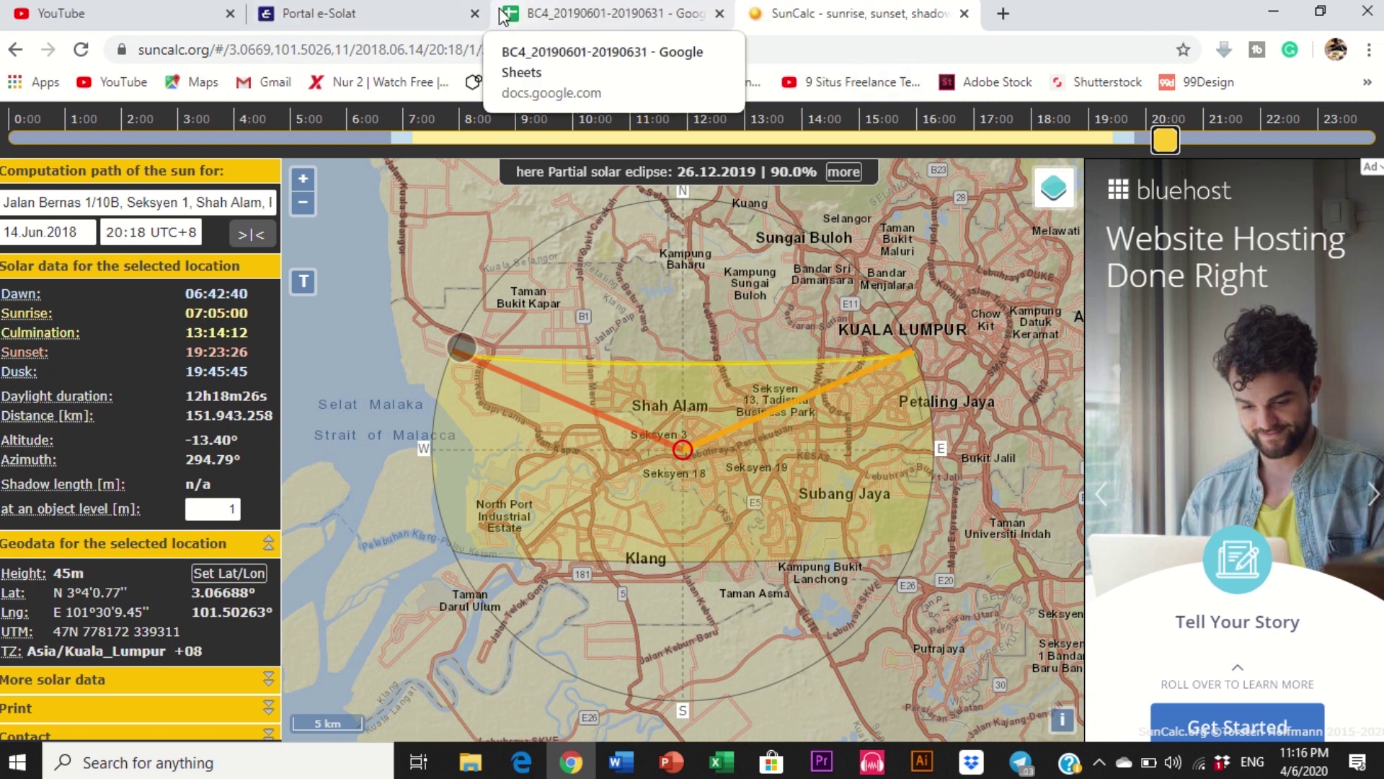
{"action": "left_click", "coordinate": [508, 16]}
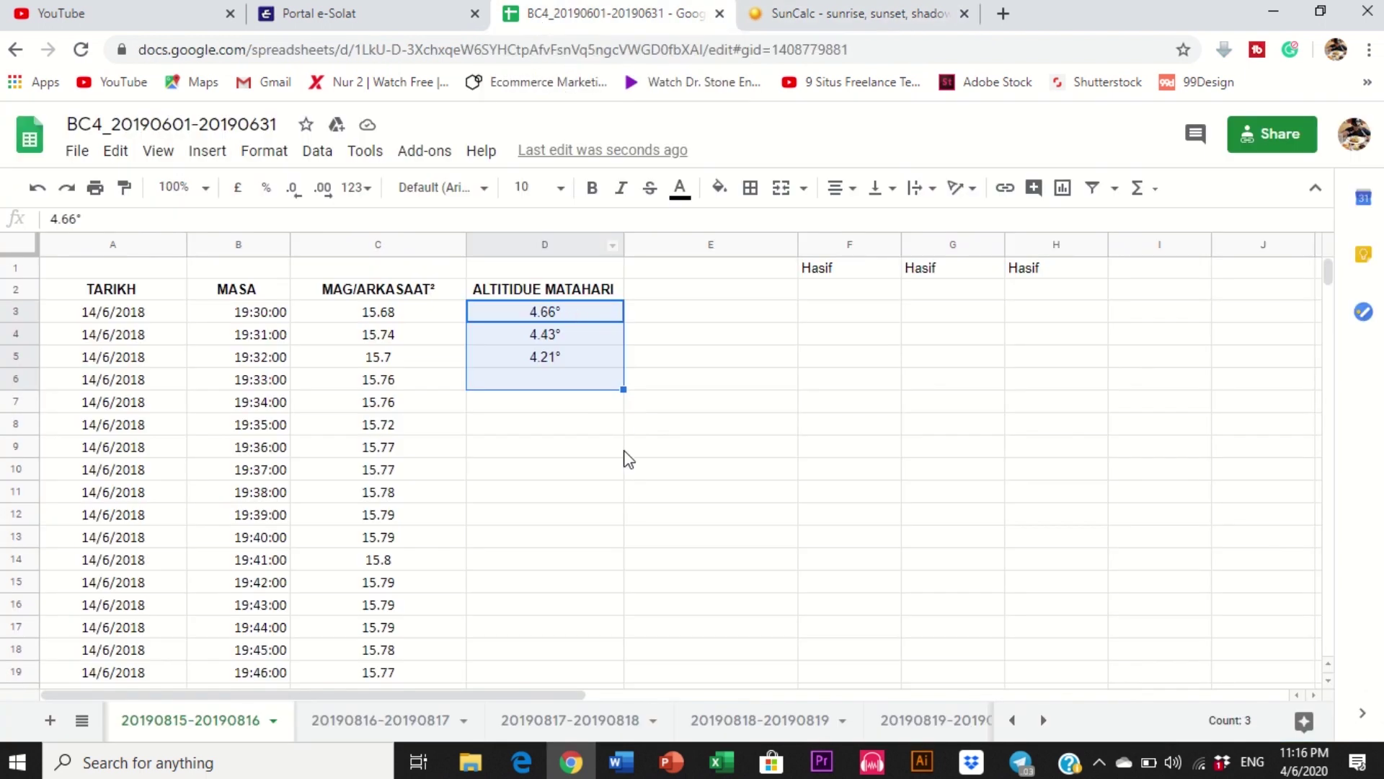
{"action": "scroll", "coordinate": [626, 458], "scroll_direction": "down", "scroll_amount": 10}
{"action": "left_click", "coordinate": [851, 13]}
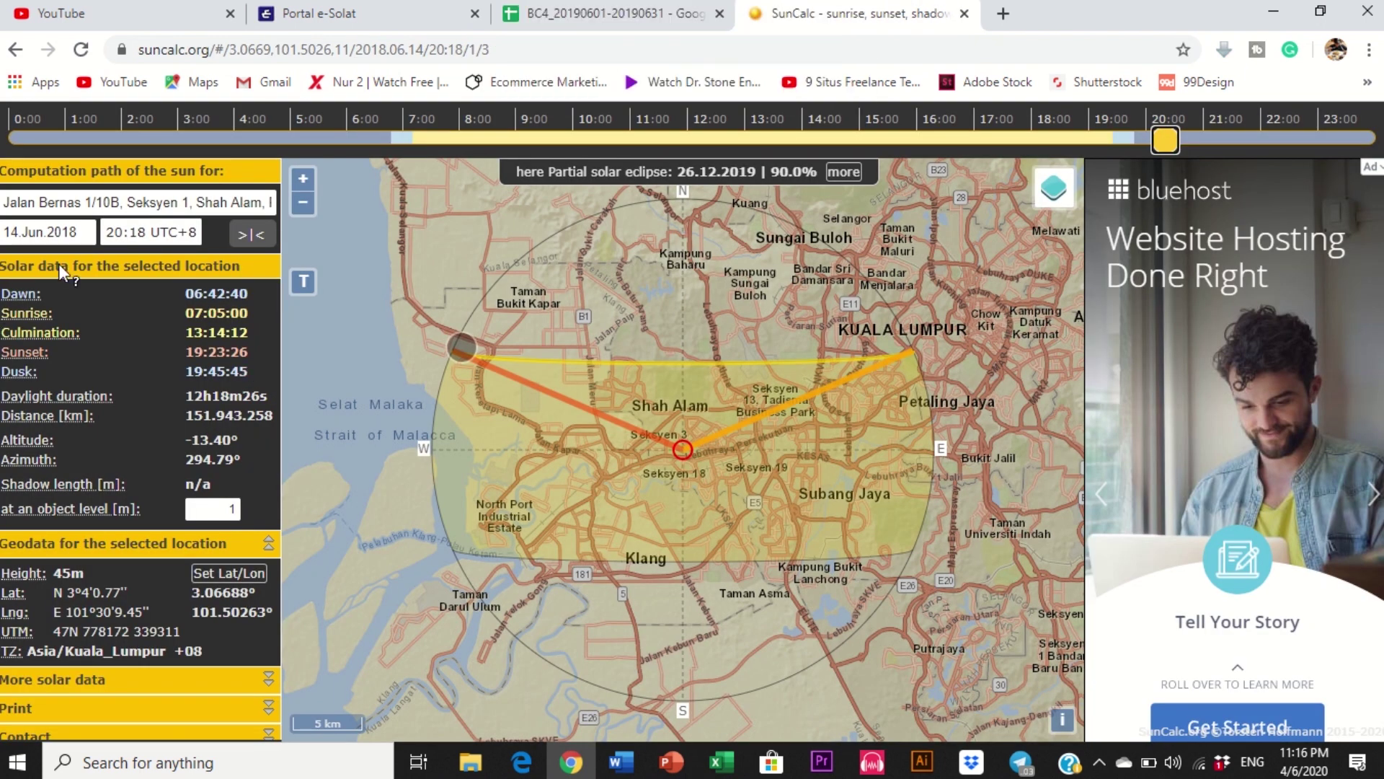
Step: Set the SunCalc minutes to 00 and apply the time 20:00
{"action": "left_click", "coordinate": [129, 238]}
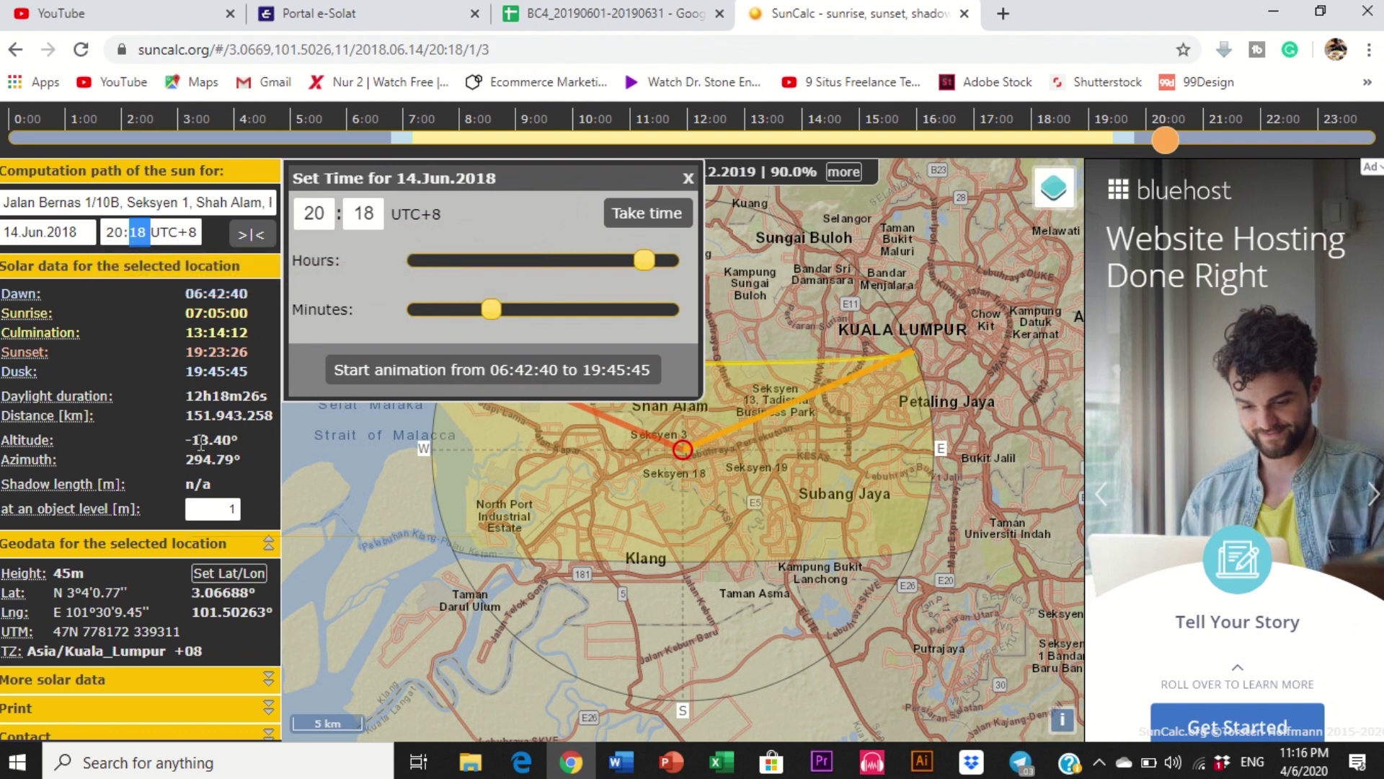
{"action": "left_click", "coordinate": [362, 209]}
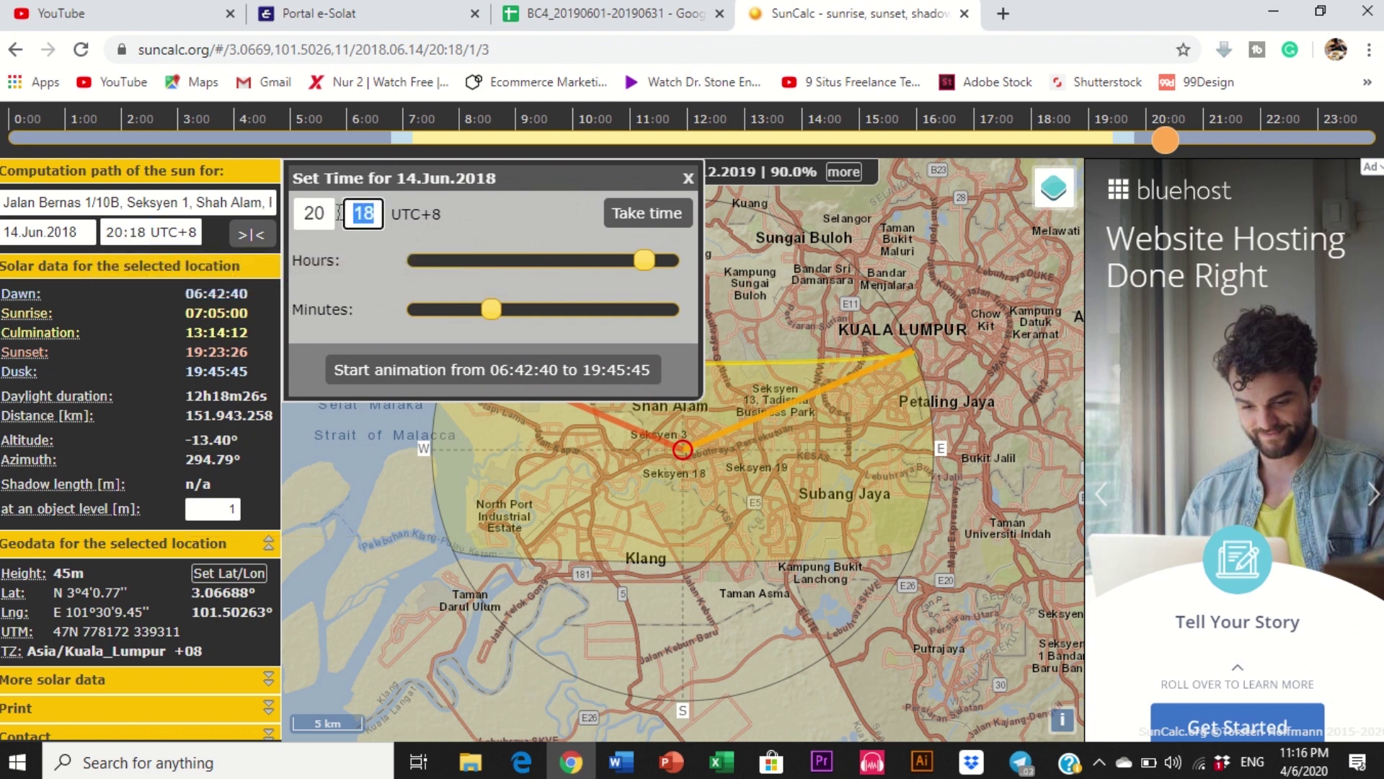
{"action": "type", "text": "00"}
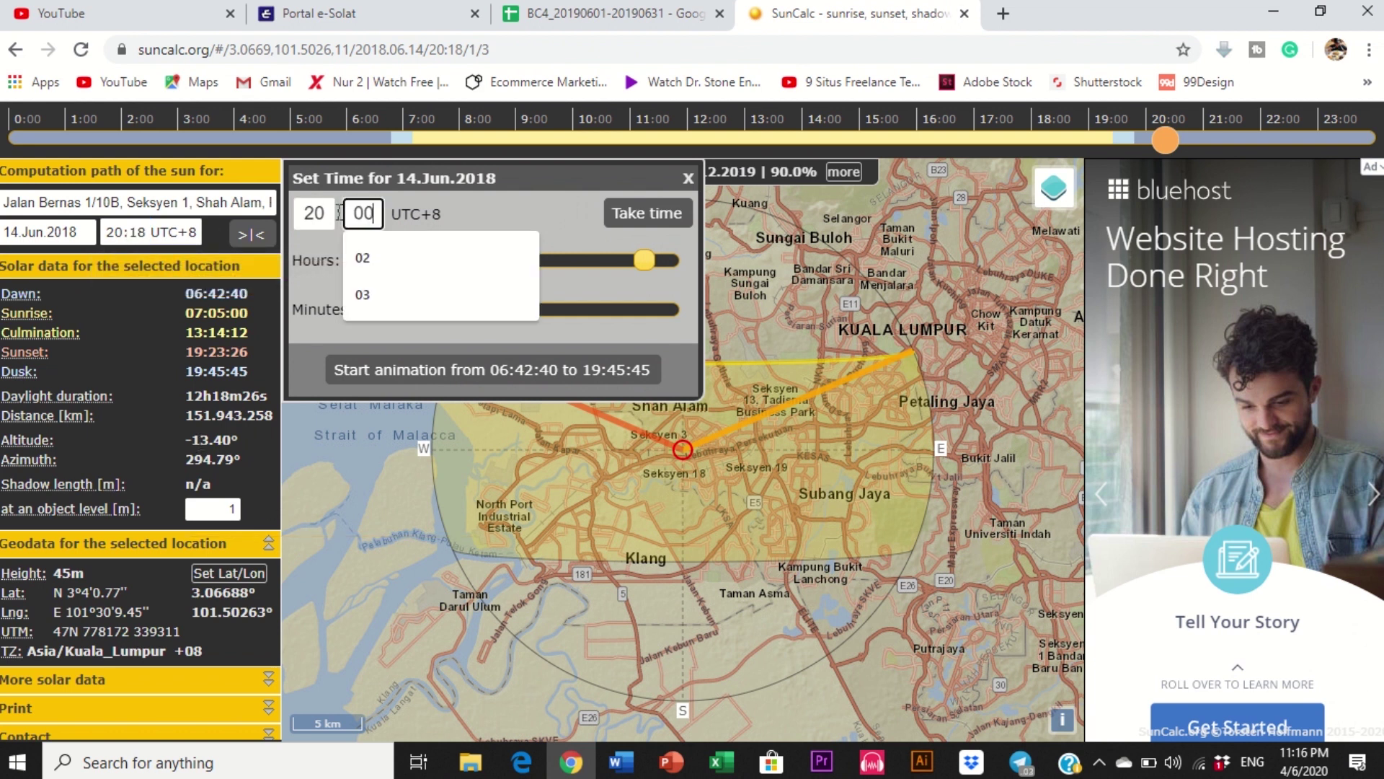
{"action": "left_click", "coordinate": [635, 224]}
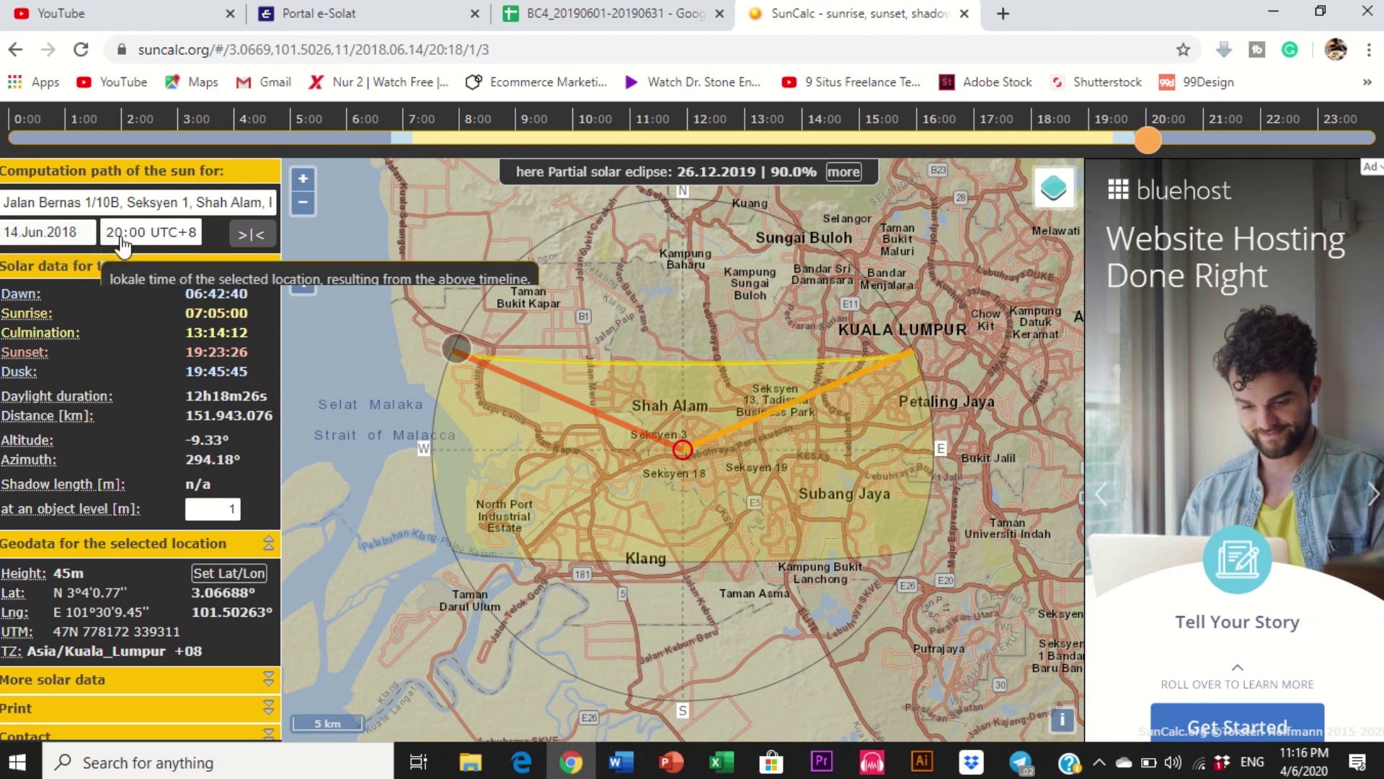
Step: Change the minutes to 02 and apply the time 20:02
{"action": "left_click", "coordinate": [152, 232]}
{"action": "left_click", "coordinate": [371, 216]}
{"action": "key", "text": "BackSpace"}
{"action": "type", "text": "2"}
{"action": "left_click", "coordinate": [669, 223]}
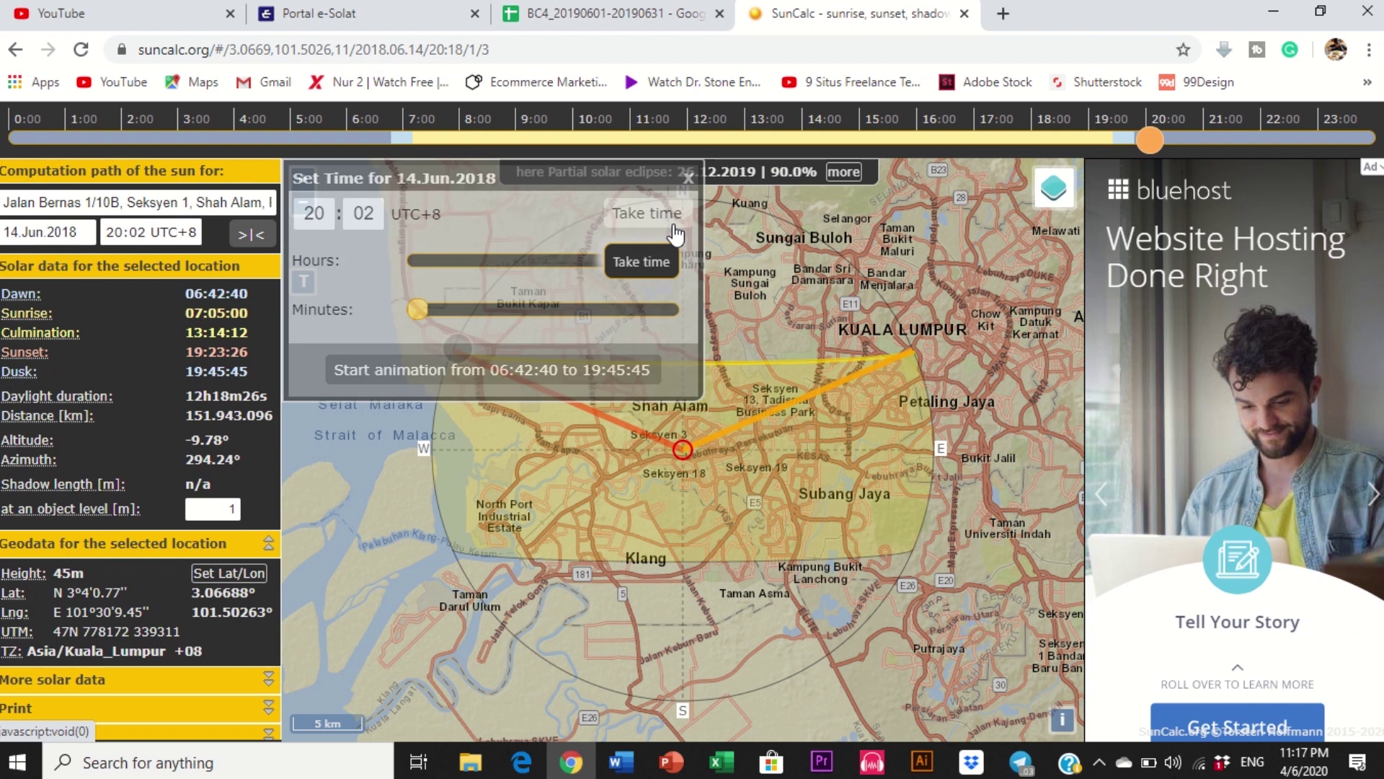
Step: Change the minutes to 04 and apply the time 20:04
{"action": "left_click", "coordinate": [170, 235]}
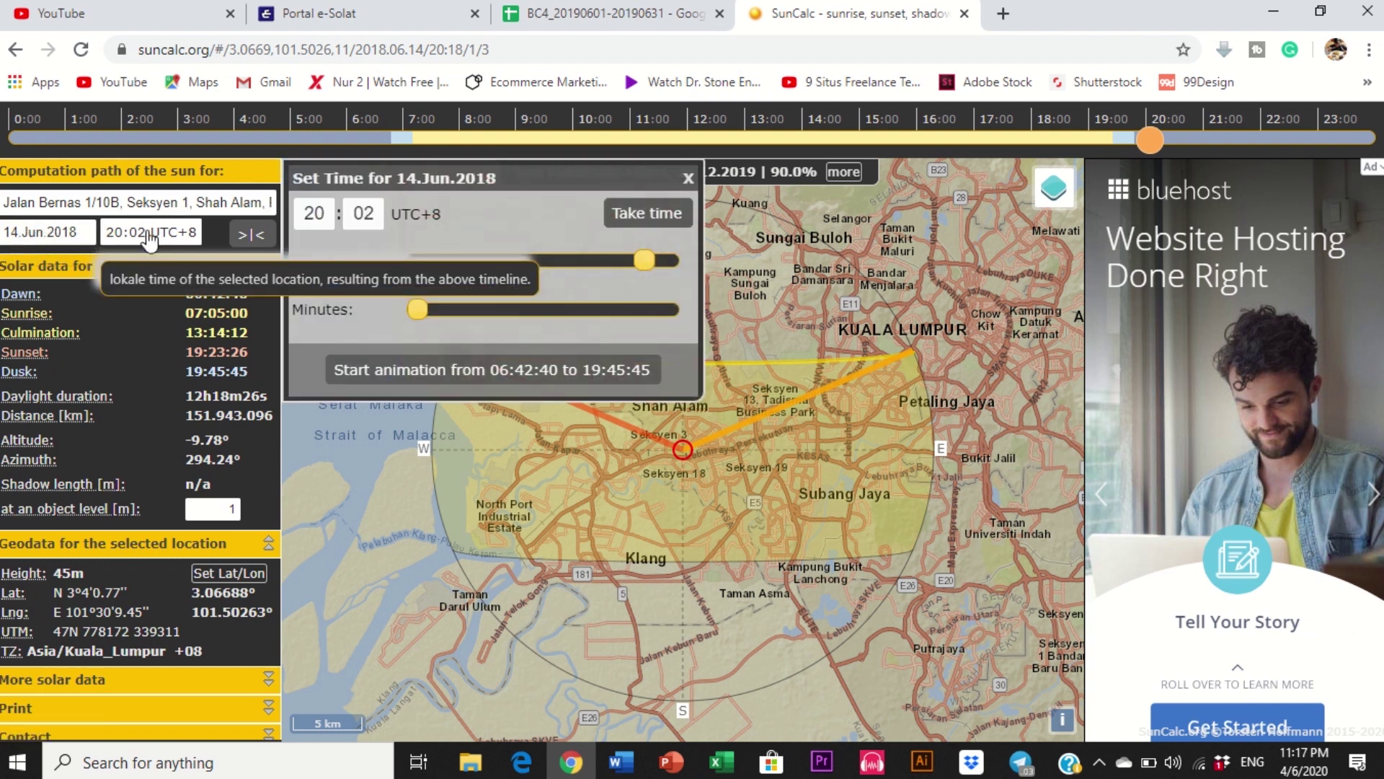
{"action": "left_click", "coordinate": [374, 217]}
{"action": "key", "text": "BackSpace"}
{"action": "type", "text": "4"}
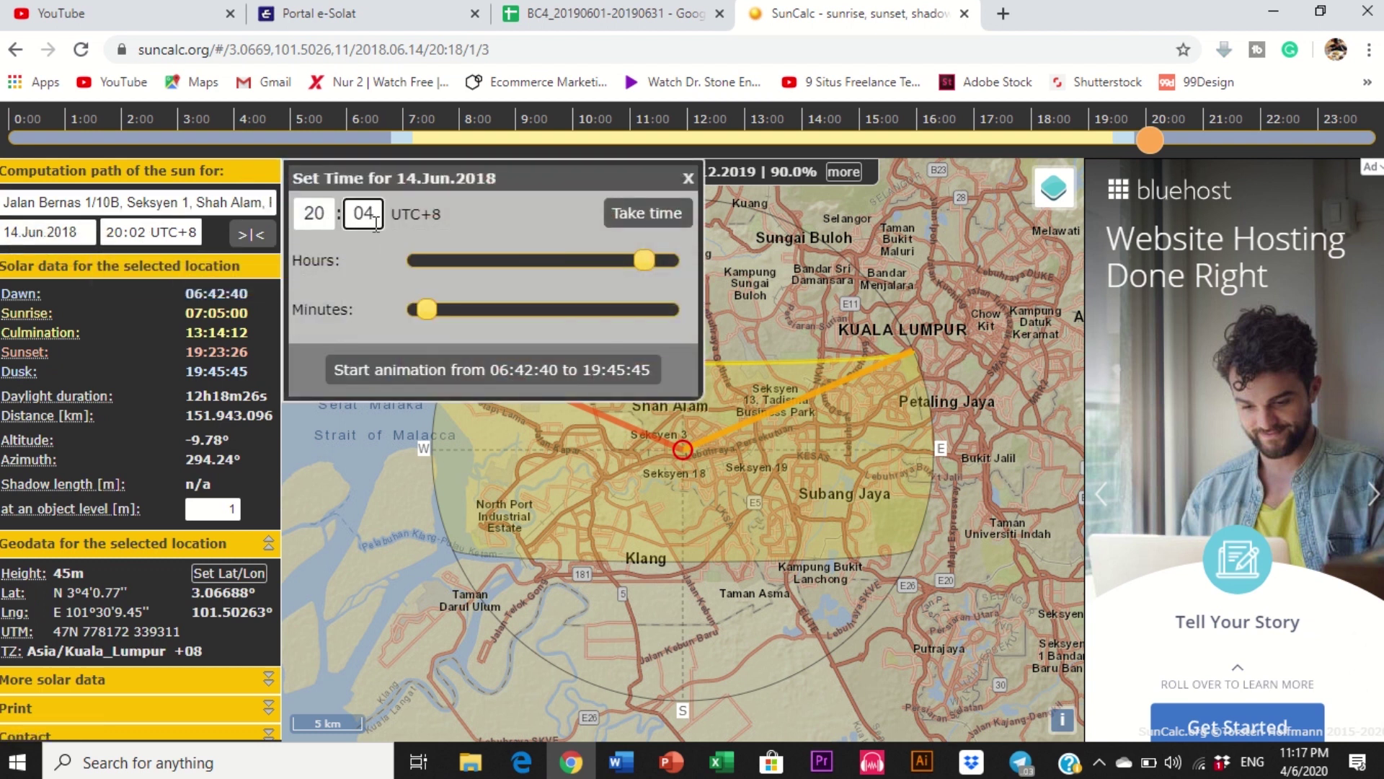
{"action": "left_click", "coordinate": [647, 214]}
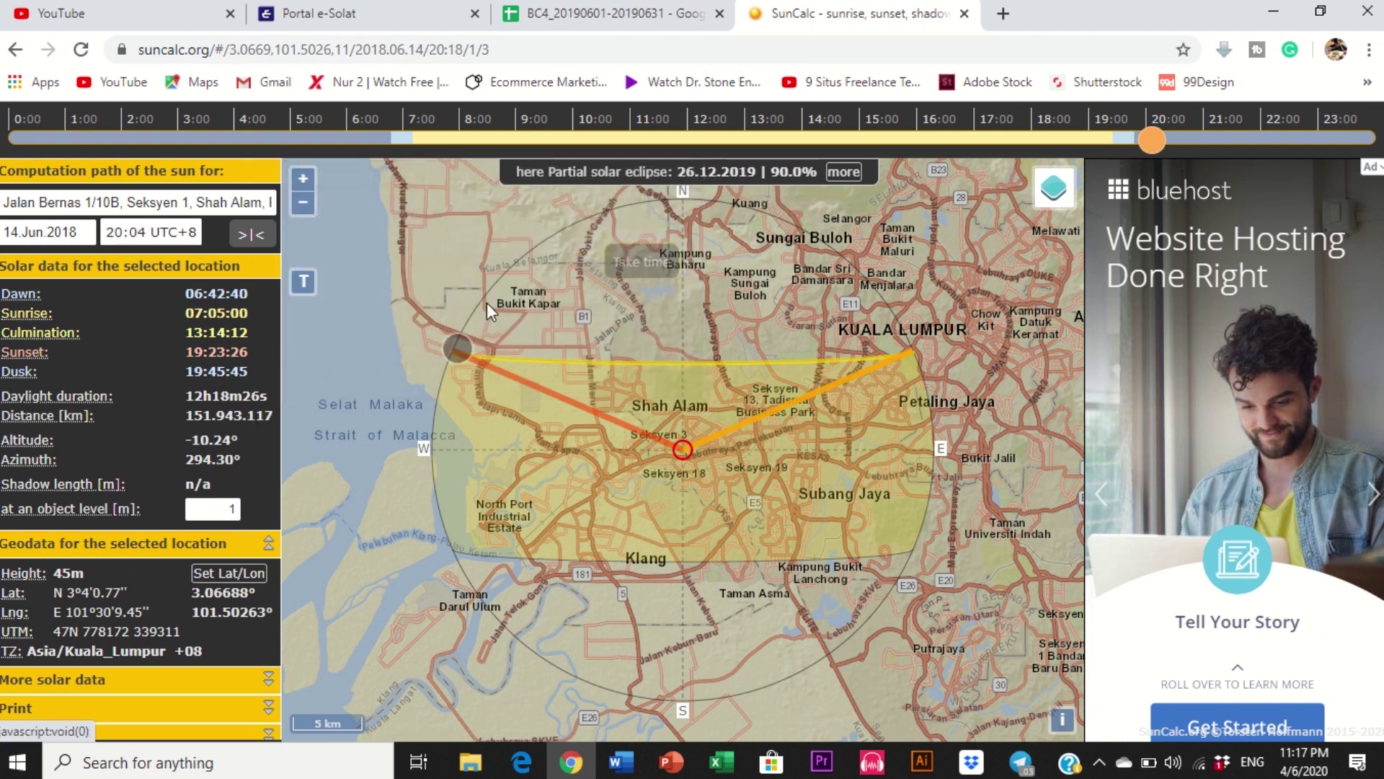
Step: Change the minutes to 03, apply the time 20:03, and highlight the resulting altitude value
{"action": "left_click", "coordinate": [170, 232]}
{"action": "left_click", "coordinate": [368, 215]}
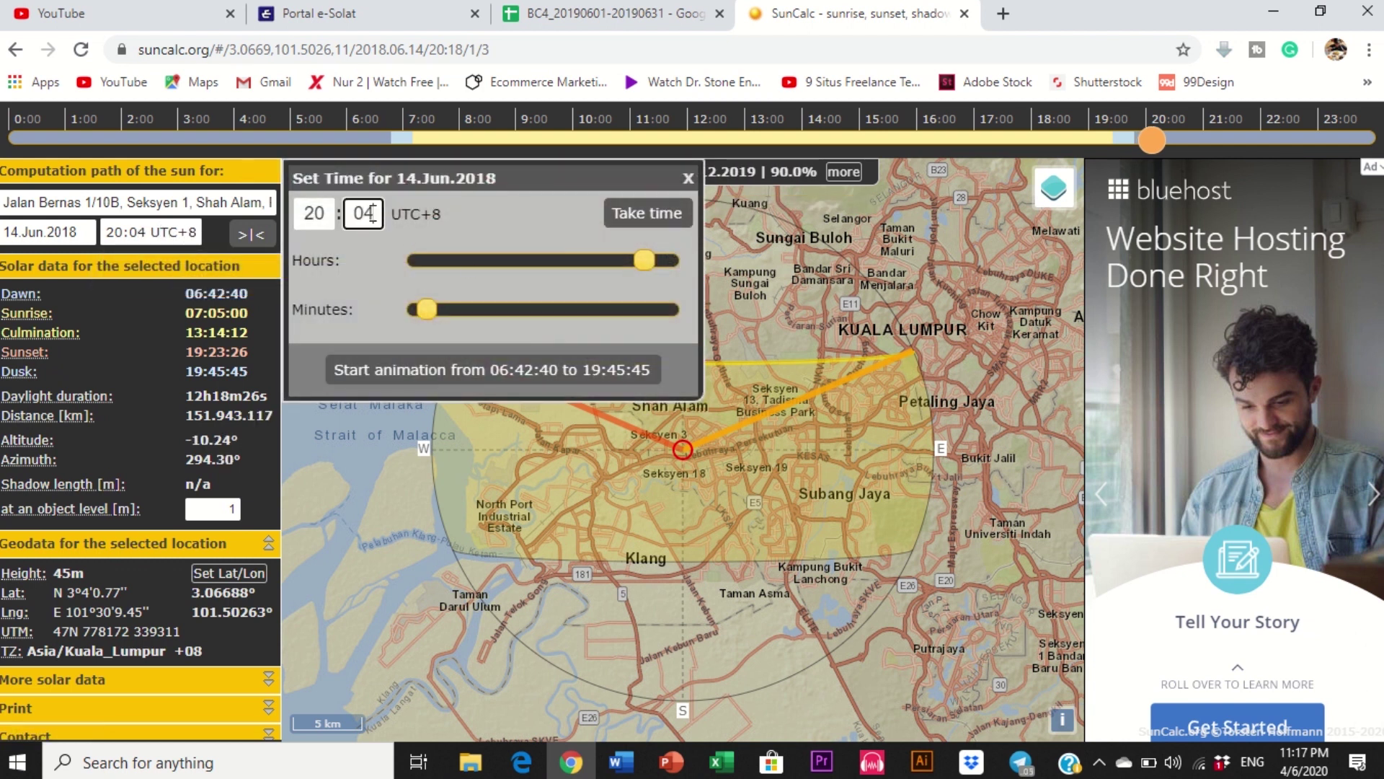
{"action": "key", "text": "BackSpace"}
{"action": "type", "text": "3"}
{"action": "left_click", "coordinate": [646, 213]}
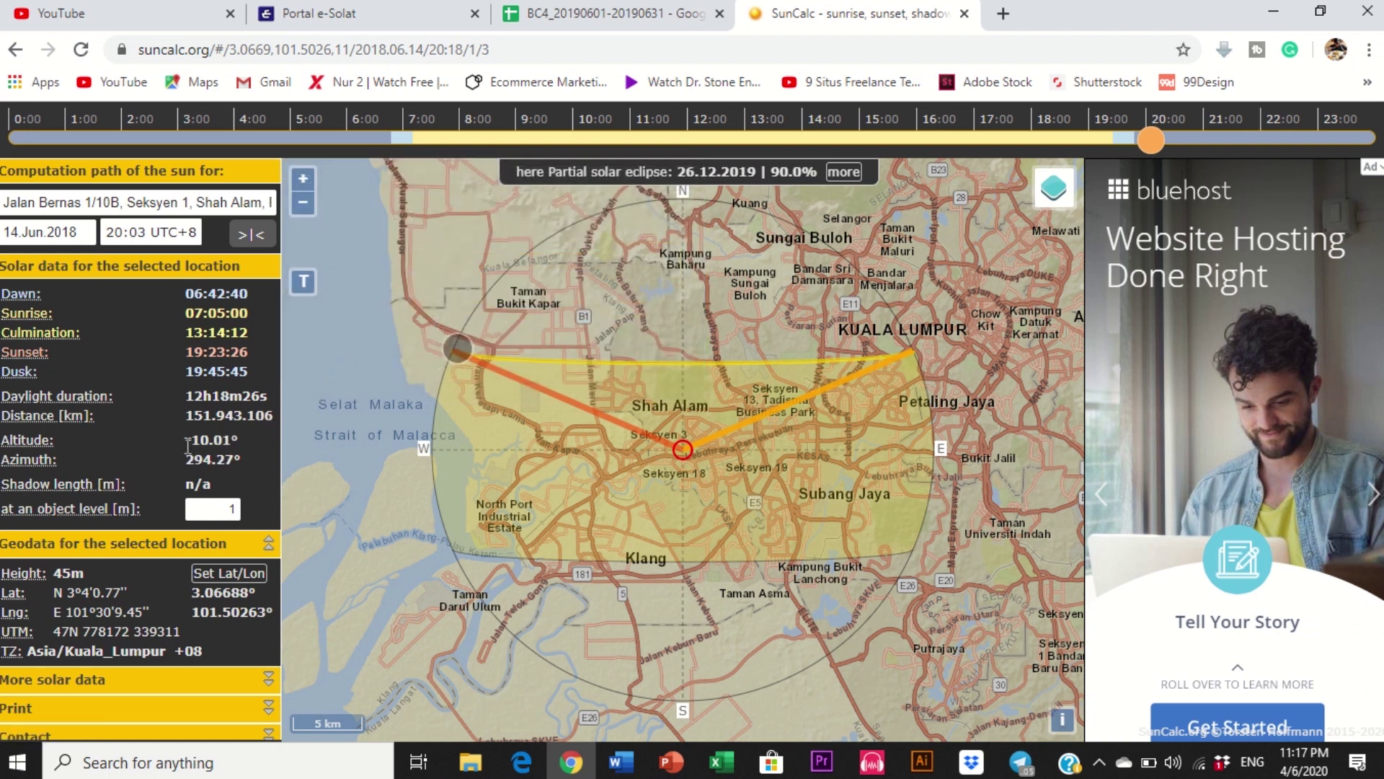
{"action": "left_click_drag", "start_coordinate": [188, 440], "coordinate": [238, 437]}
Step: Set the minutes back to 00 and apply the time 20:00
{"action": "left_click", "coordinate": [150, 232]}
{"action": "double_click", "coordinate": [368, 225]}
{"action": "type", "text": "00"}
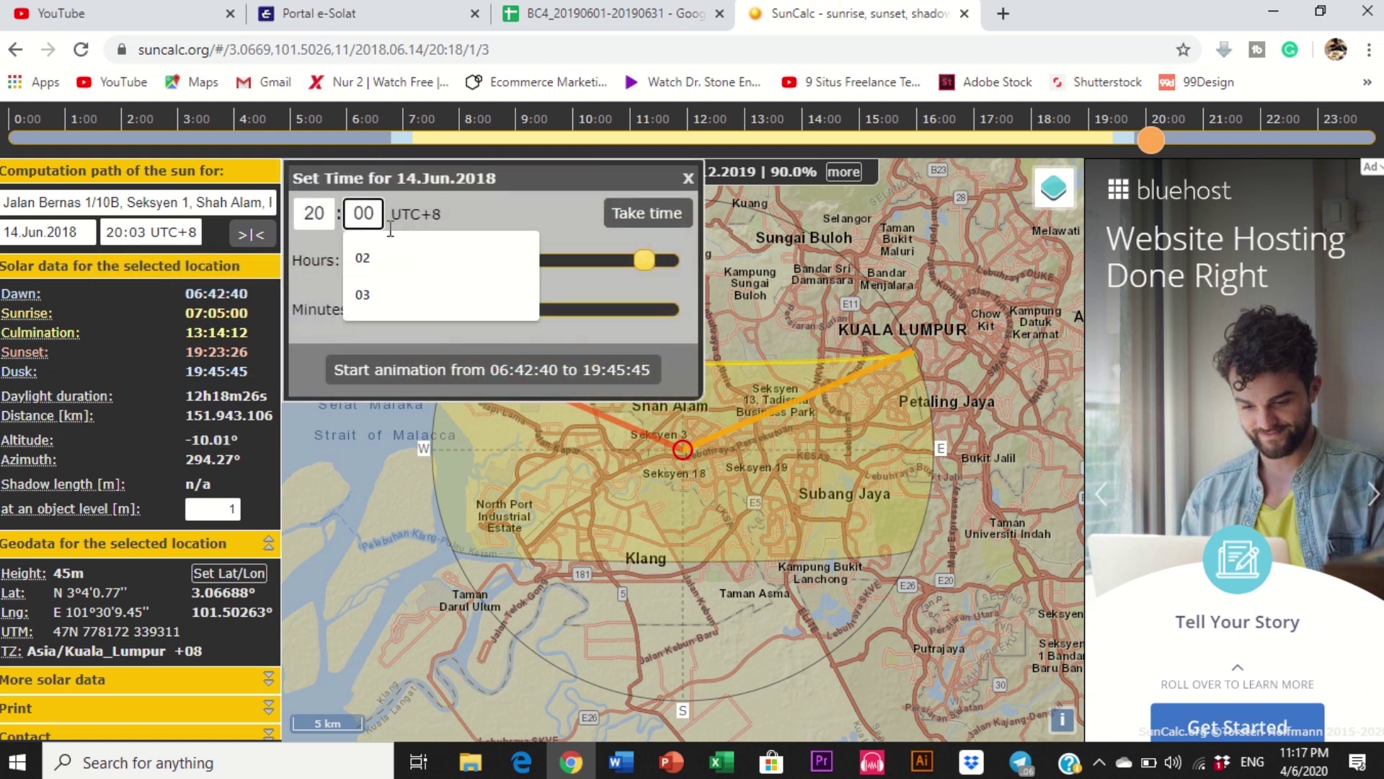
{"action": "left_click", "coordinate": [613, 214]}
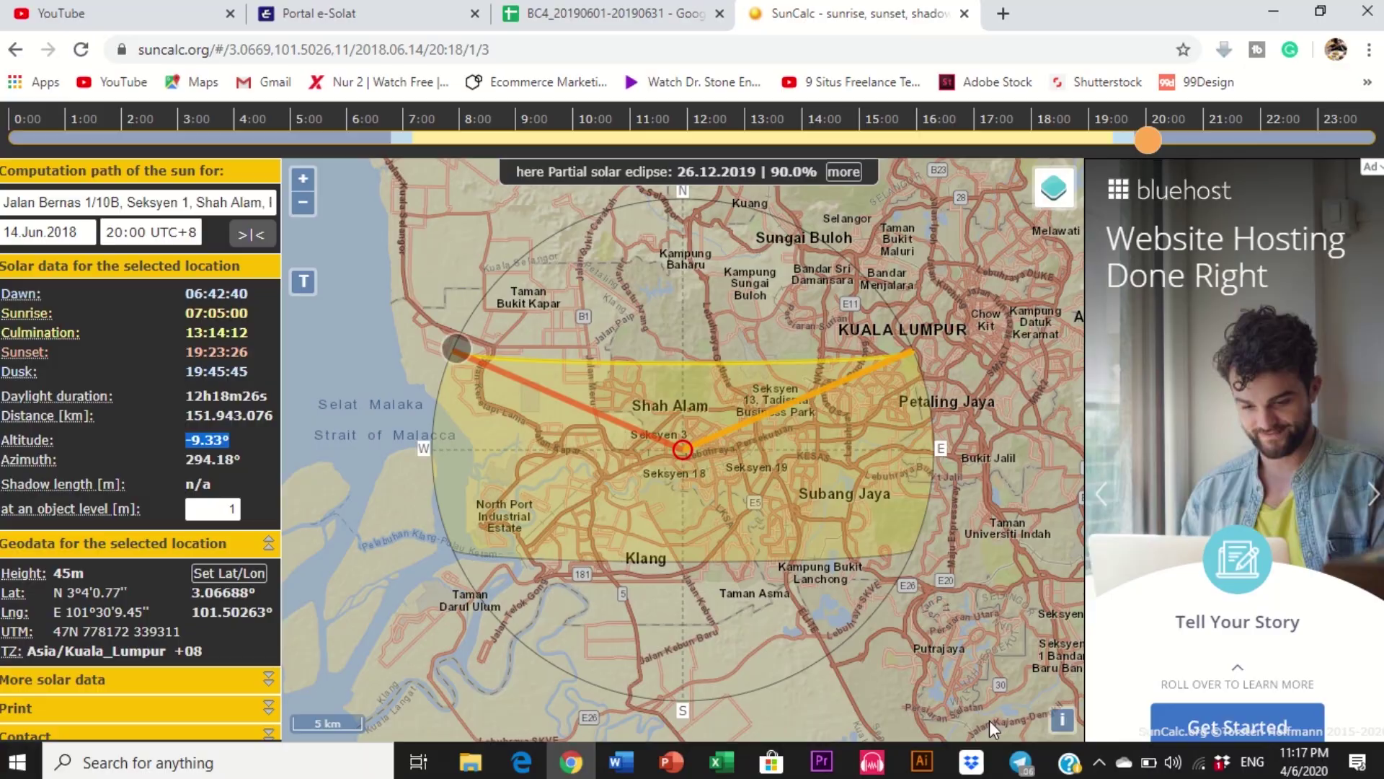
Step: Switch to Telegram, highlight the -22 altitude limit in the Isha graph instruction, and return to SunCalc
{"action": "left_click", "coordinate": [1021, 762]}
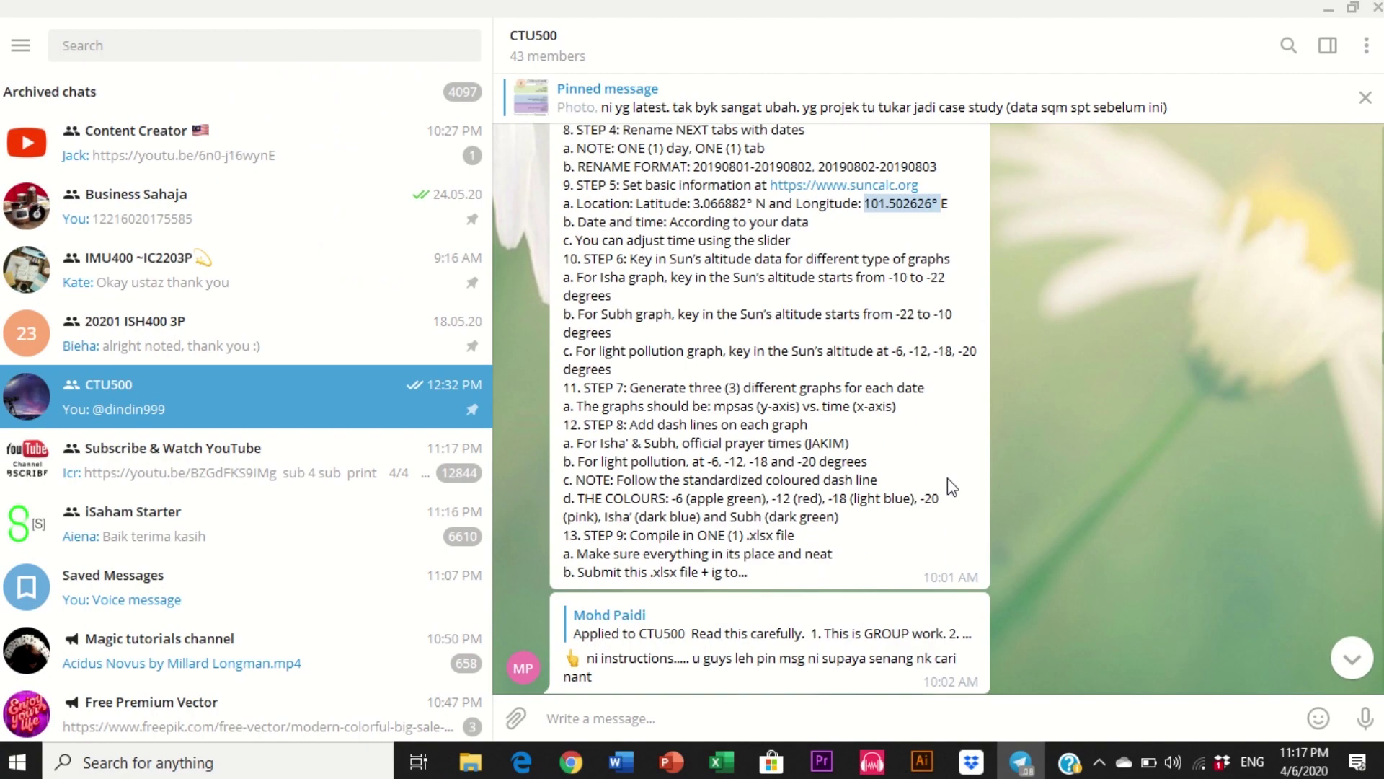
{"action": "left_click_drag", "start_coordinate": [928, 277], "coordinate": [978, 280]}
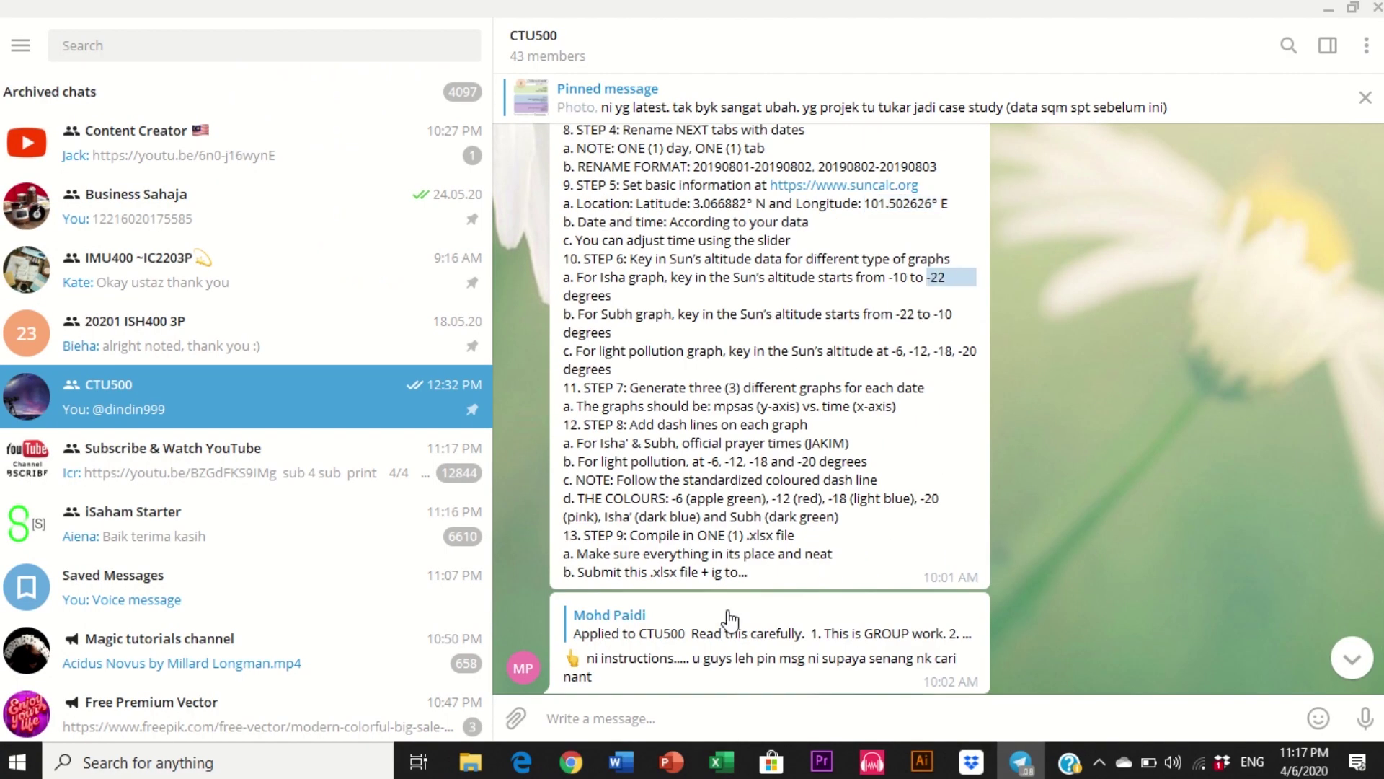
{"action": "left_click", "coordinate": [593, 697]}
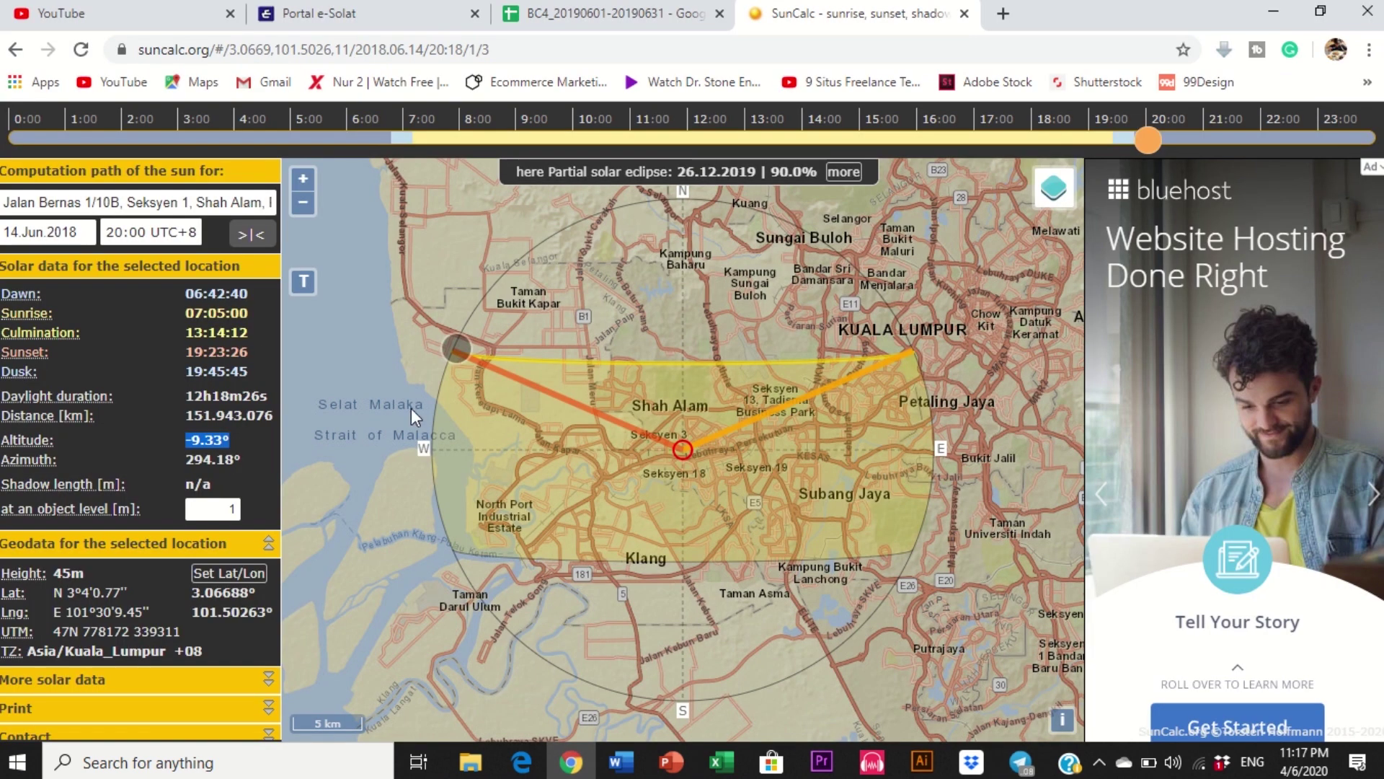
Step: Open the SunCalc time settings for 14.Jun.2018 and try to enter 02 as the hour
{"action": "left_click", "coordinate": [160, 233]}
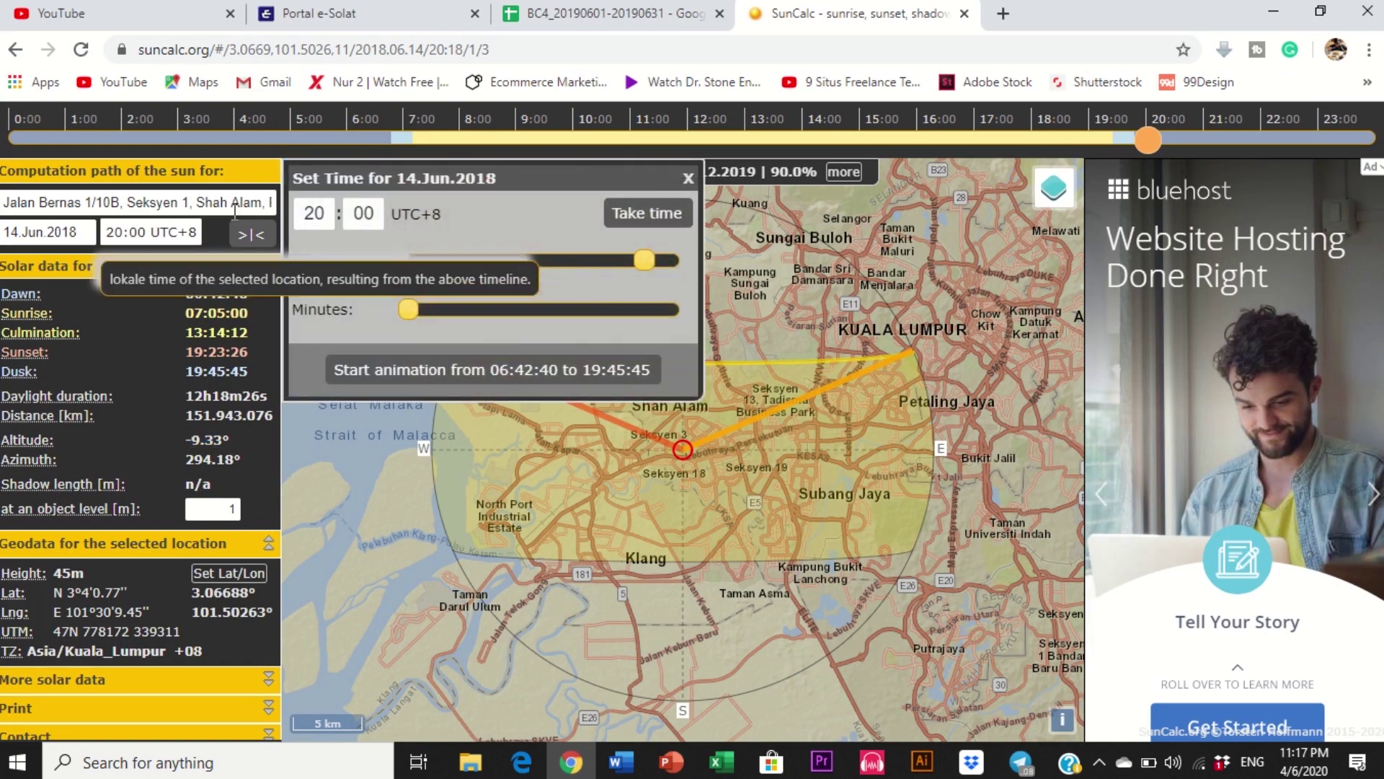
{"action": "double_click", "coordinate": [315, 215]}
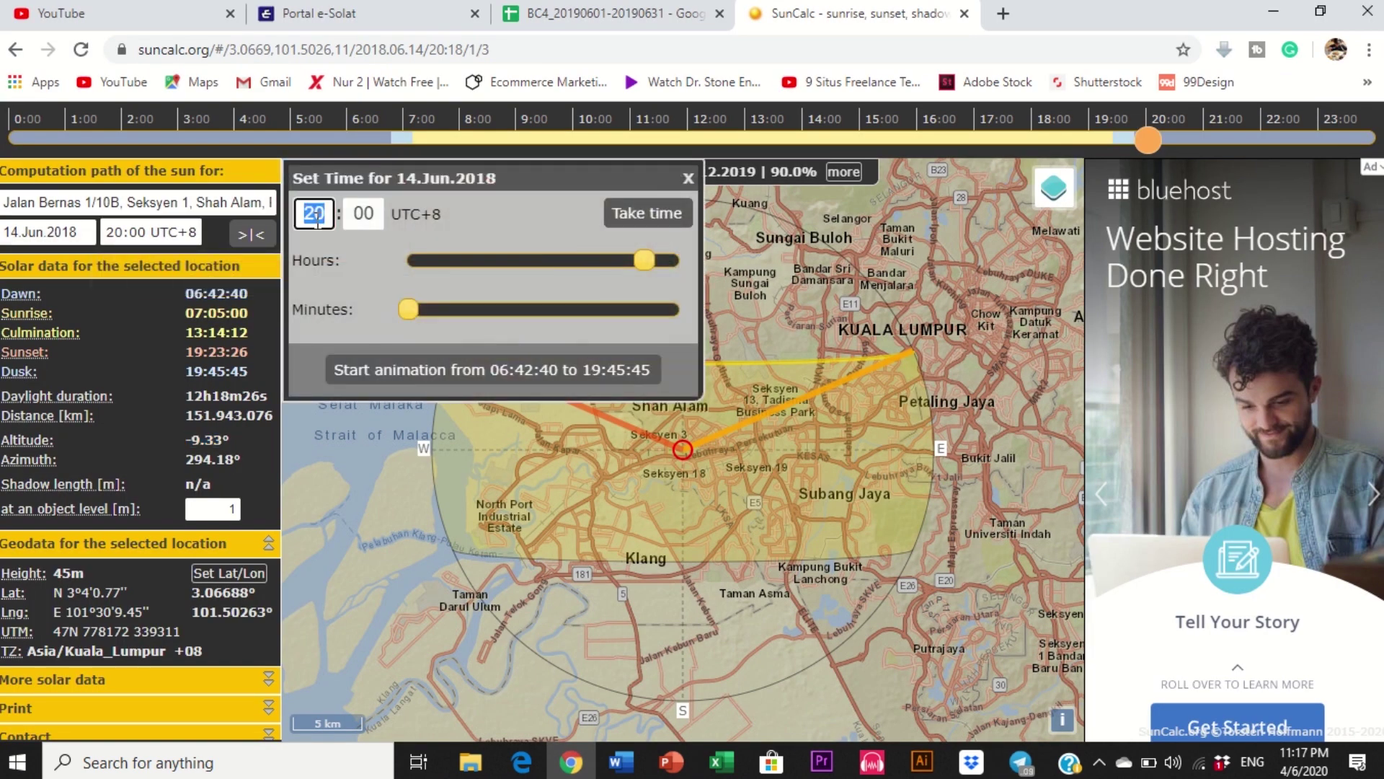
{"action": "key", "text": "BackSpace"}
{"action": "type", "text": "0"}
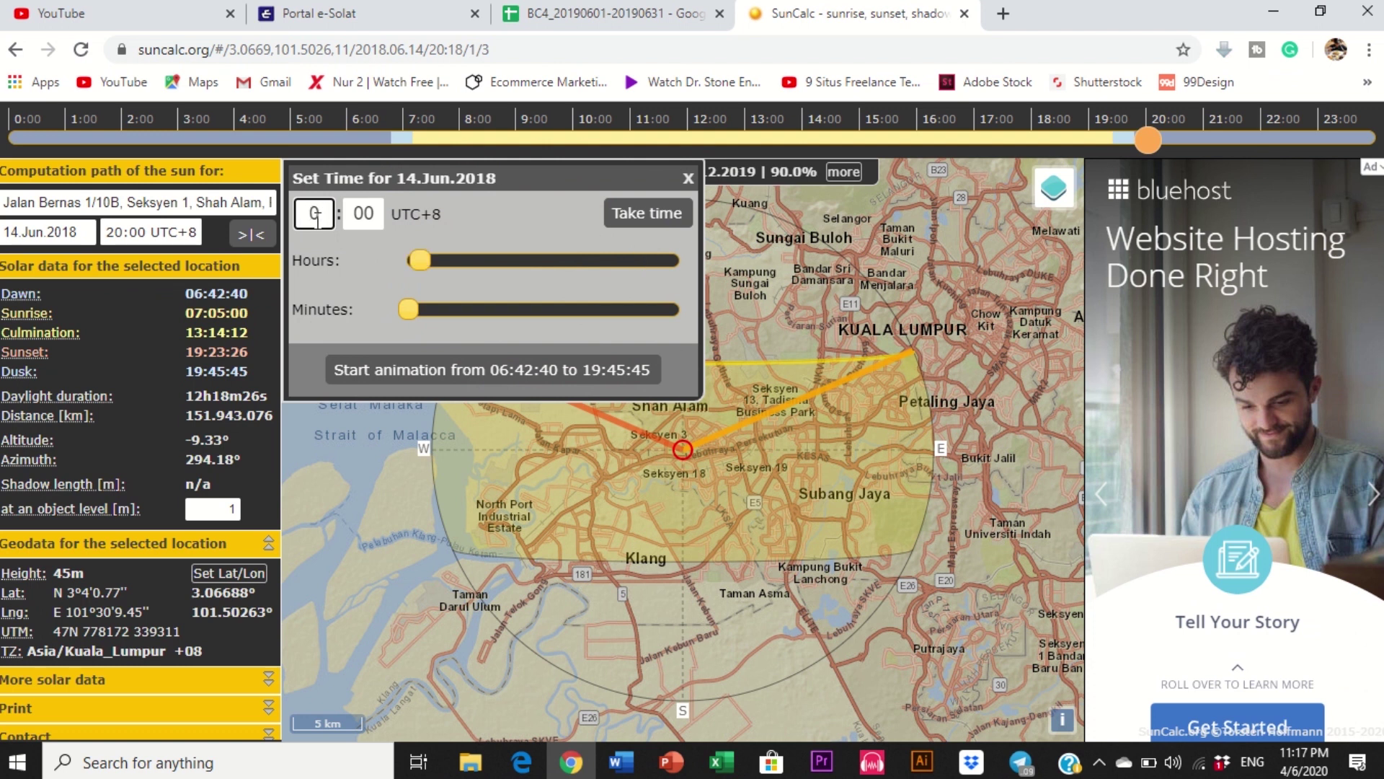
{"action": "type", "text": "2"}
{"action": "double_click", "coordinate": [322, 217]}
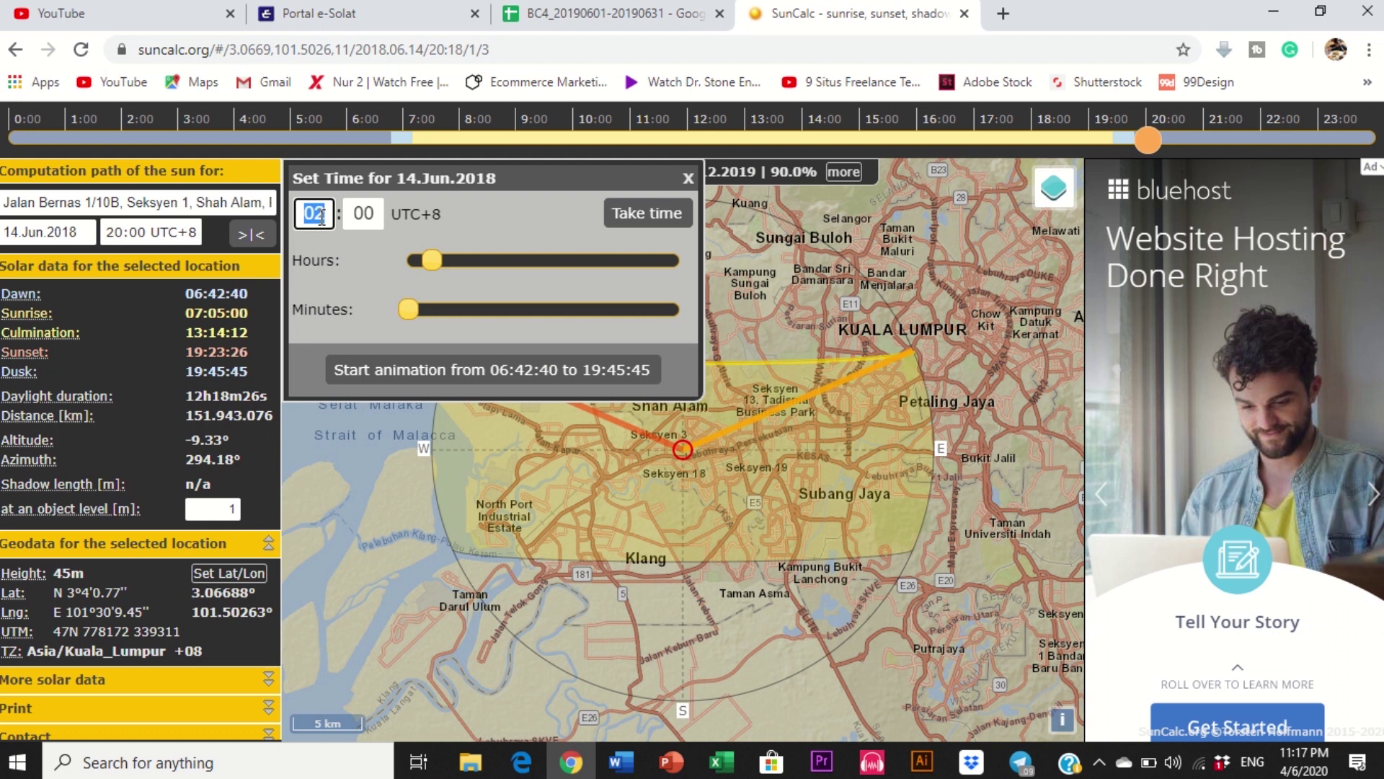
{"action": "left_click", "coordinate": [322, 217]}
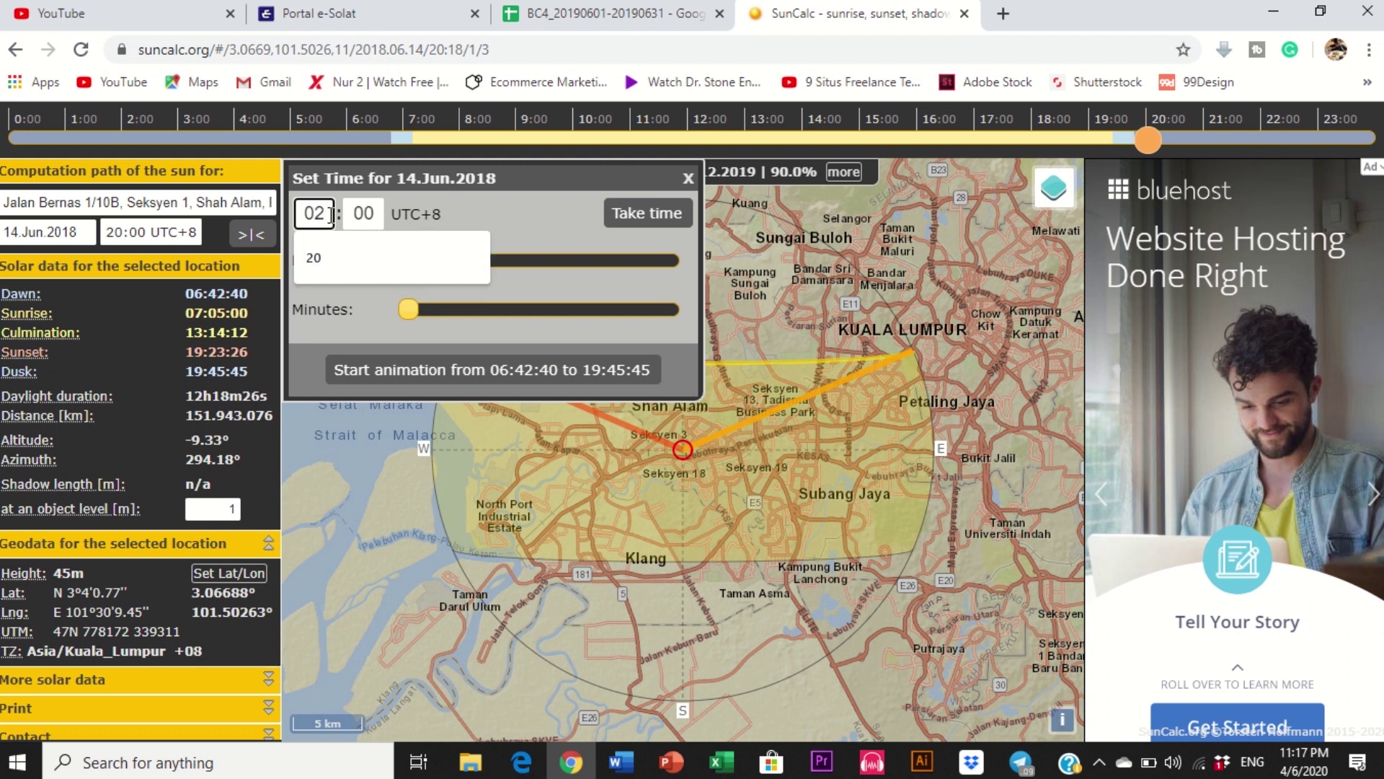
{"action": "key", "text": "BackSpace"}
{"action": "key", "text": "BackSpace"}
{"action": "type", "text": "02"}
{"action": "key", "text": "BackSpace"}
{"action": "key", "text": "BackSpace"}
{"action": "type", "text": "02"}
{"action": "key", "text": "BackSpace"}
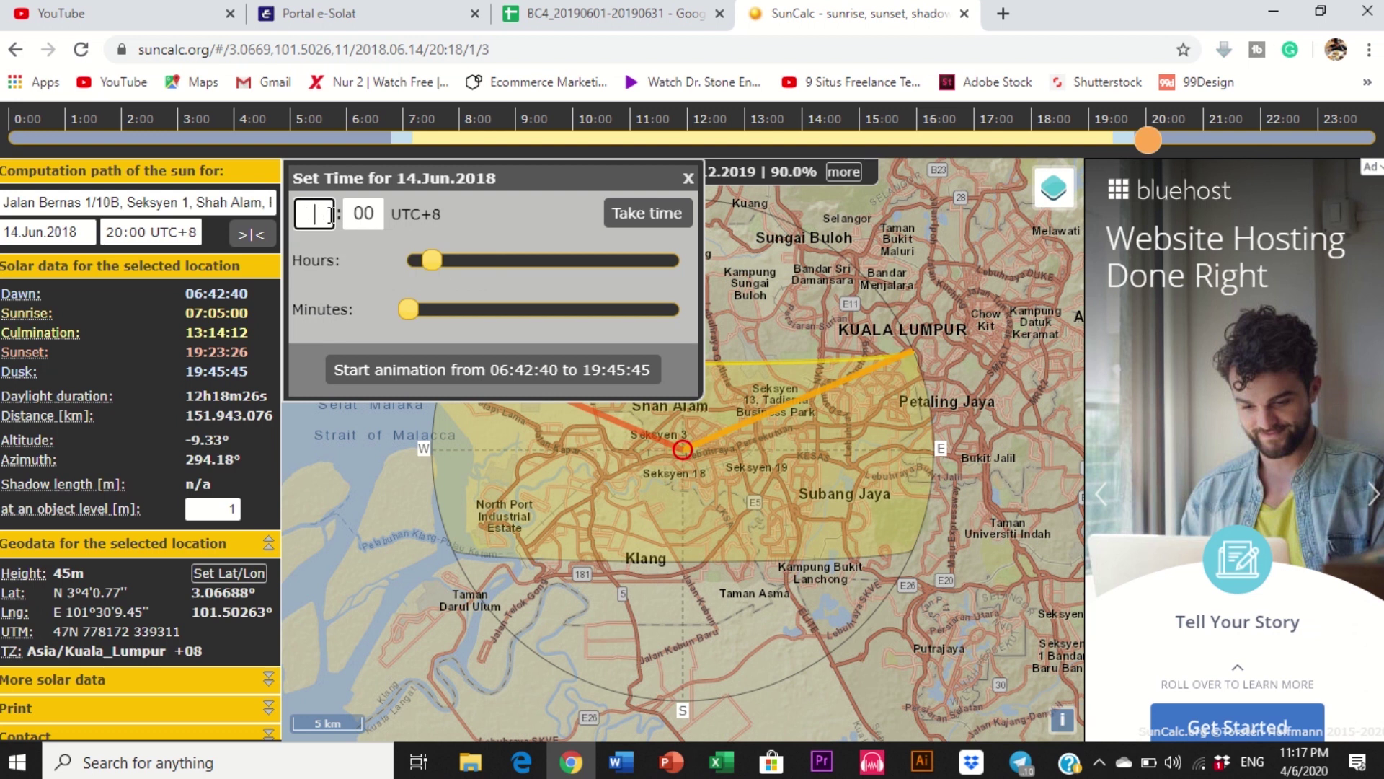
{"action": "type", "text": "2"}
{"action": "key", "text": "BackSpace"}
{"action": "key", "text": "BackSpace"}
{"action": "type", "text": "02"}
{"action": "key", "text": "BackSpace"}
{"action": "key", "text": "BackSpace"}
Step: Set the hour to 21, apply the time 21:00, and highlight the resulting altitude value
{"action": "type", "text": "21"}
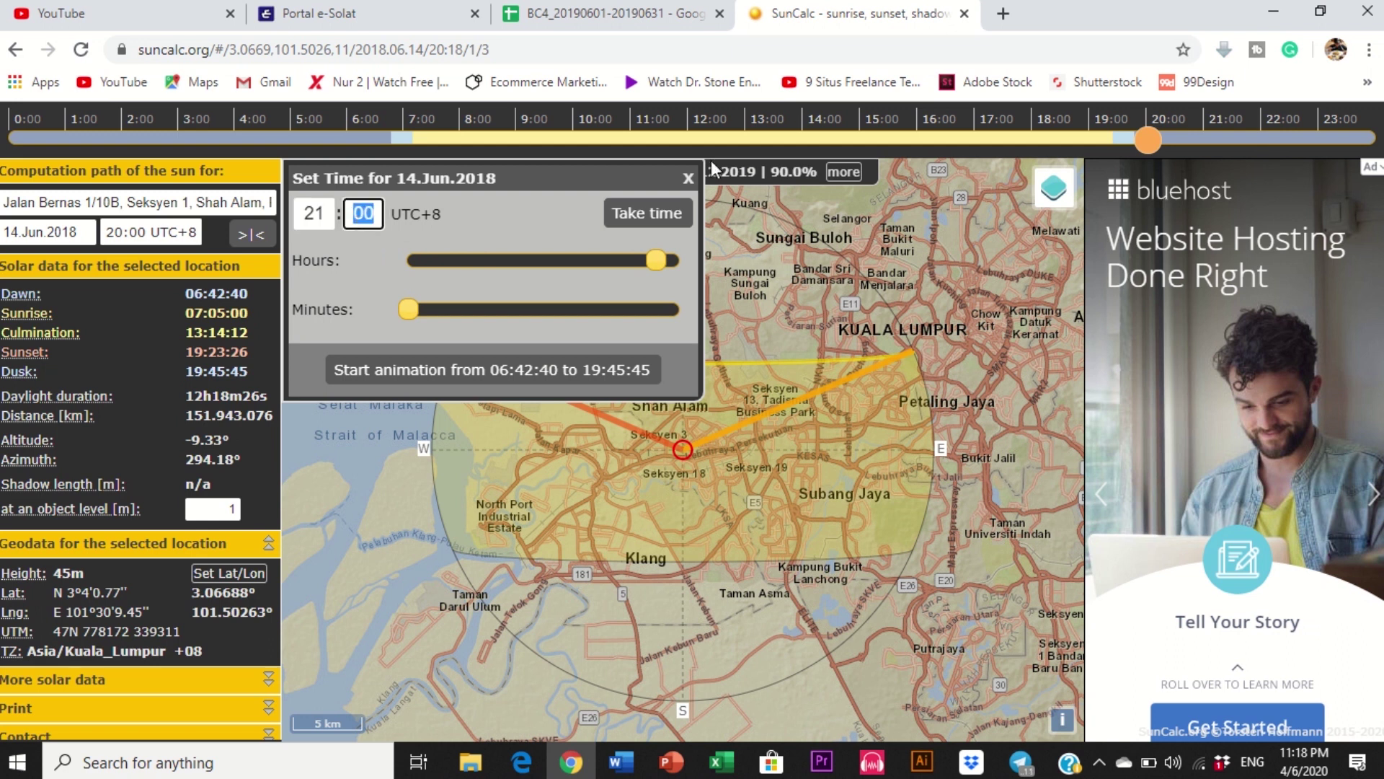
{"action": "left_click", "coordinate": [652, 216]}
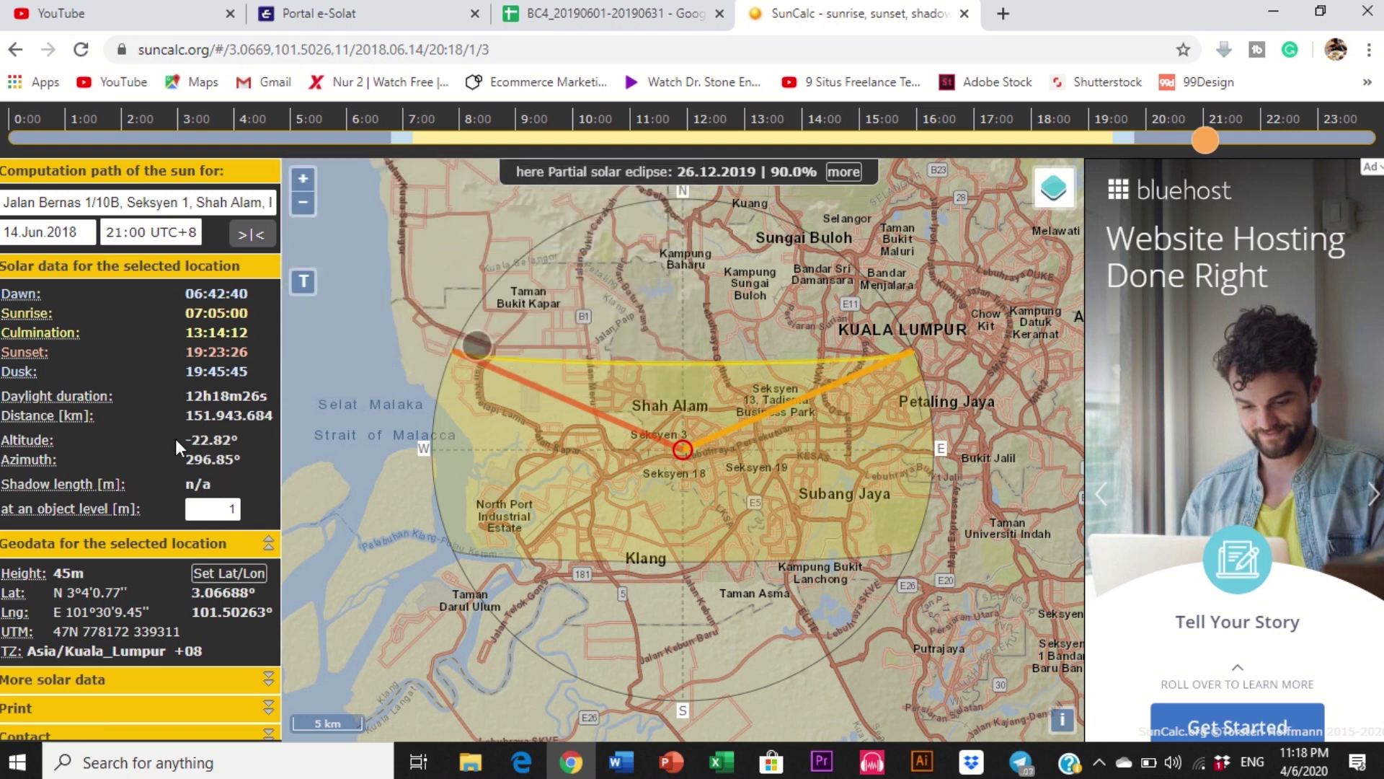
{"action": "left_click_drag", "start_coordinate": [184, 438], "coordinate": [224, 442]}
Step: Switch to the Google Sheet and review the 14/6/2018 records from row 28 back up to the first time in B3
{"action": "left_click", "coordinate": [151, 232]}
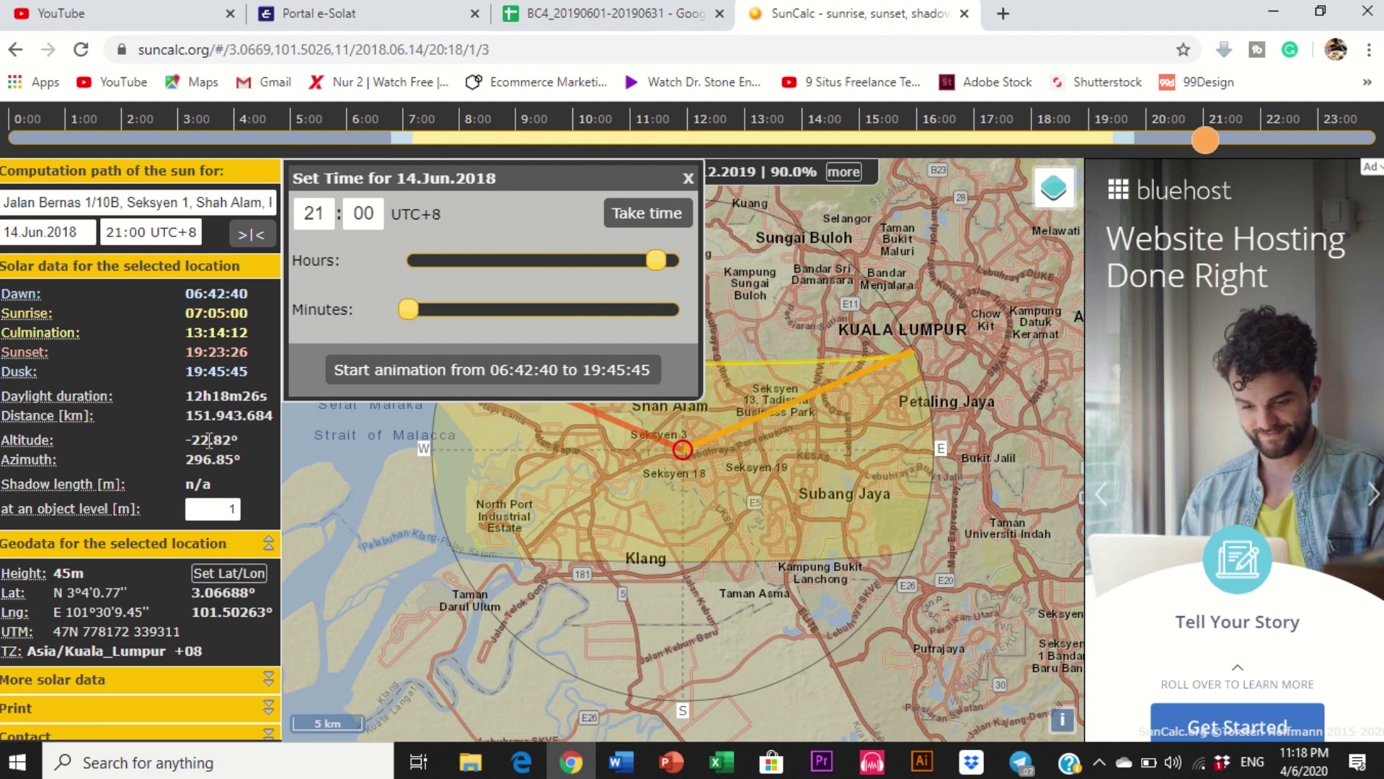
{"action": "left_click", "coordinate": [622, 15]}
{"action": "left_click_drag", "start_coordinate": [112, 274], "coordinate": [272, 309]}
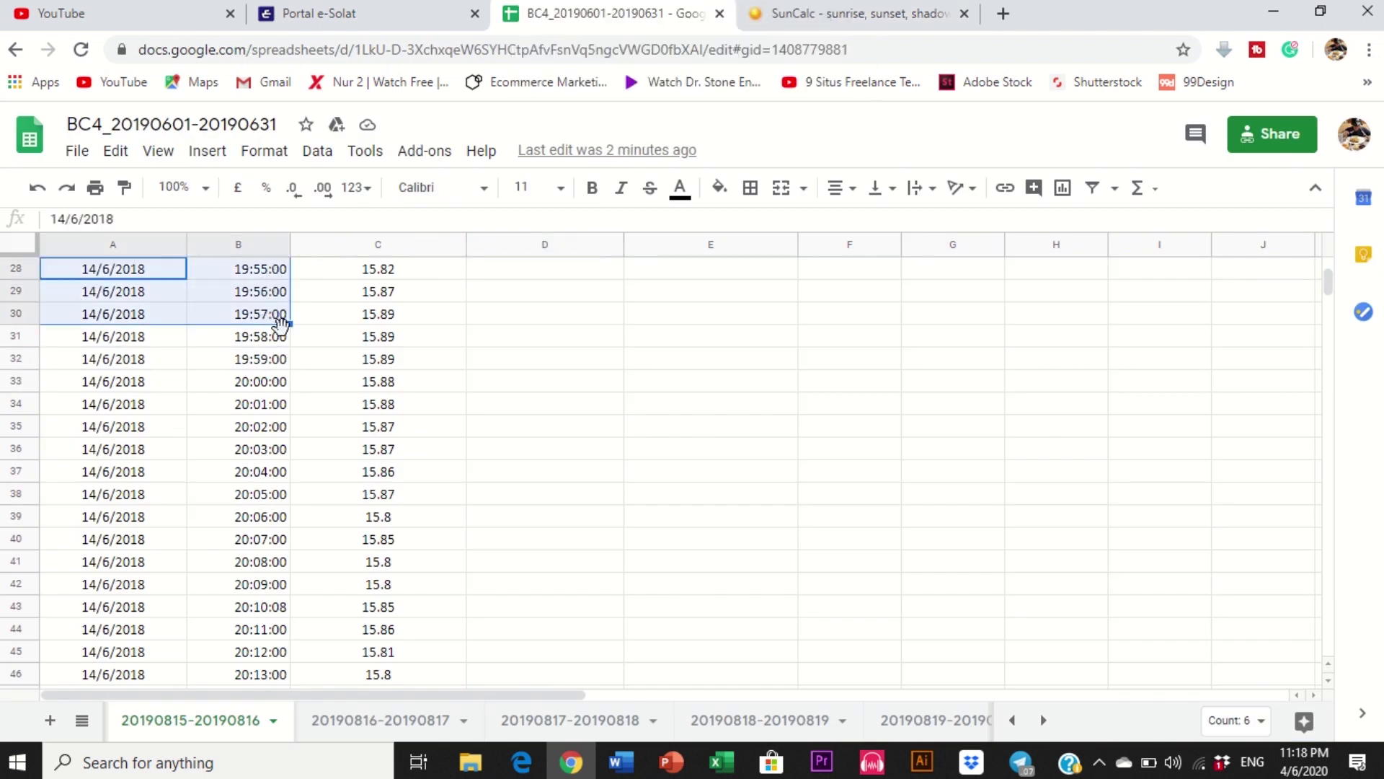
{"action": "scroll", "coordinate": [283, 327], "scroll_direction": "up", "scroll_amount": 9}
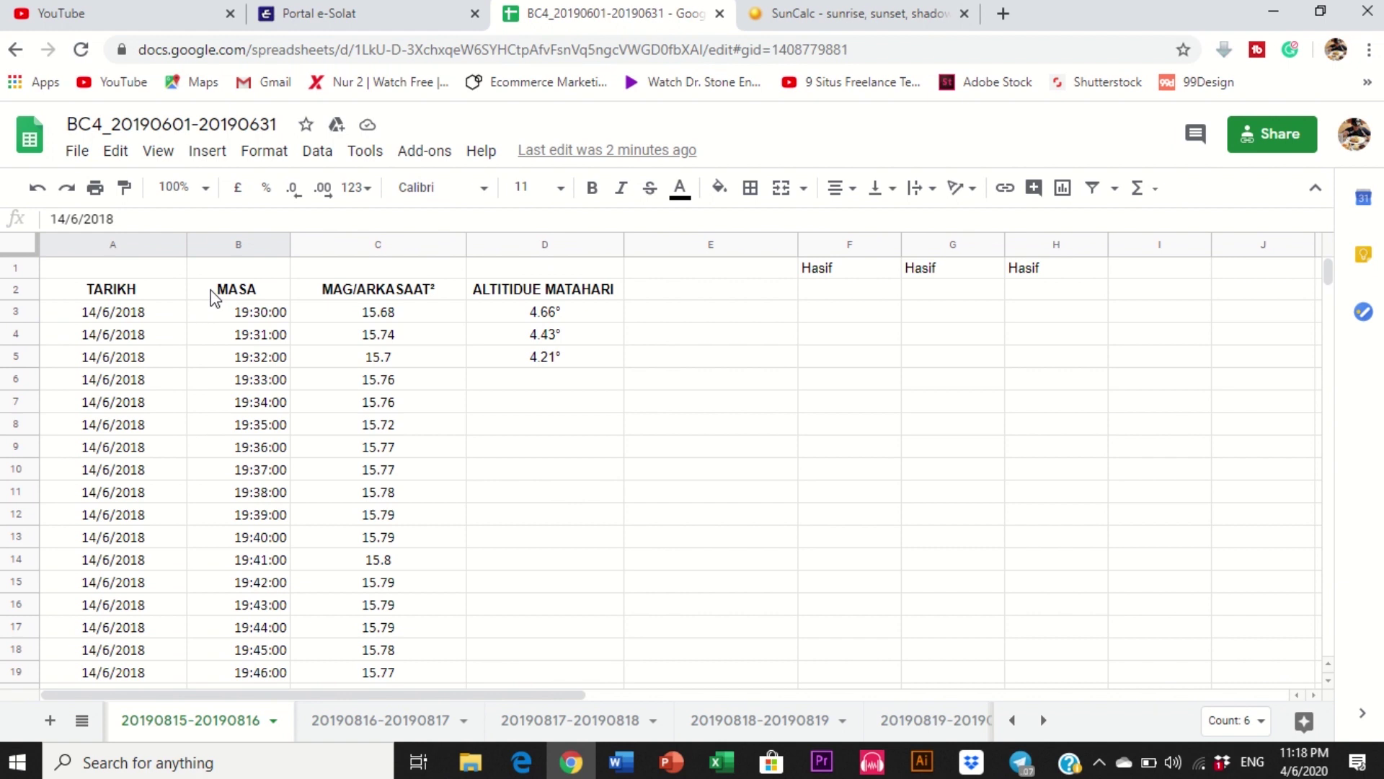
{"action": "left_click", "coordinate": [227, 320]}
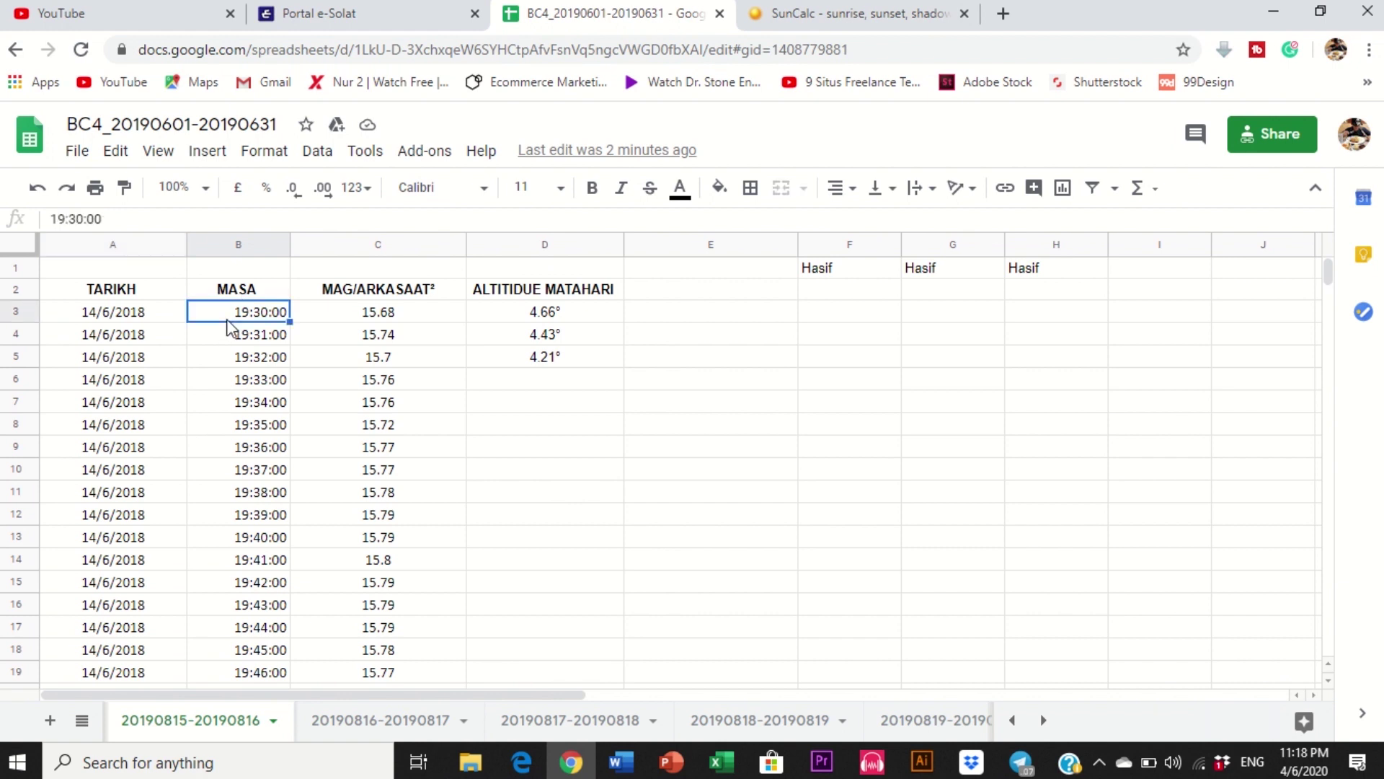
Step: Check the SunCalc time settings, return to the Google Sheet, and review the altitude cells D3 to D5
{"action": "left_click", "coordinate": [930, 13]}
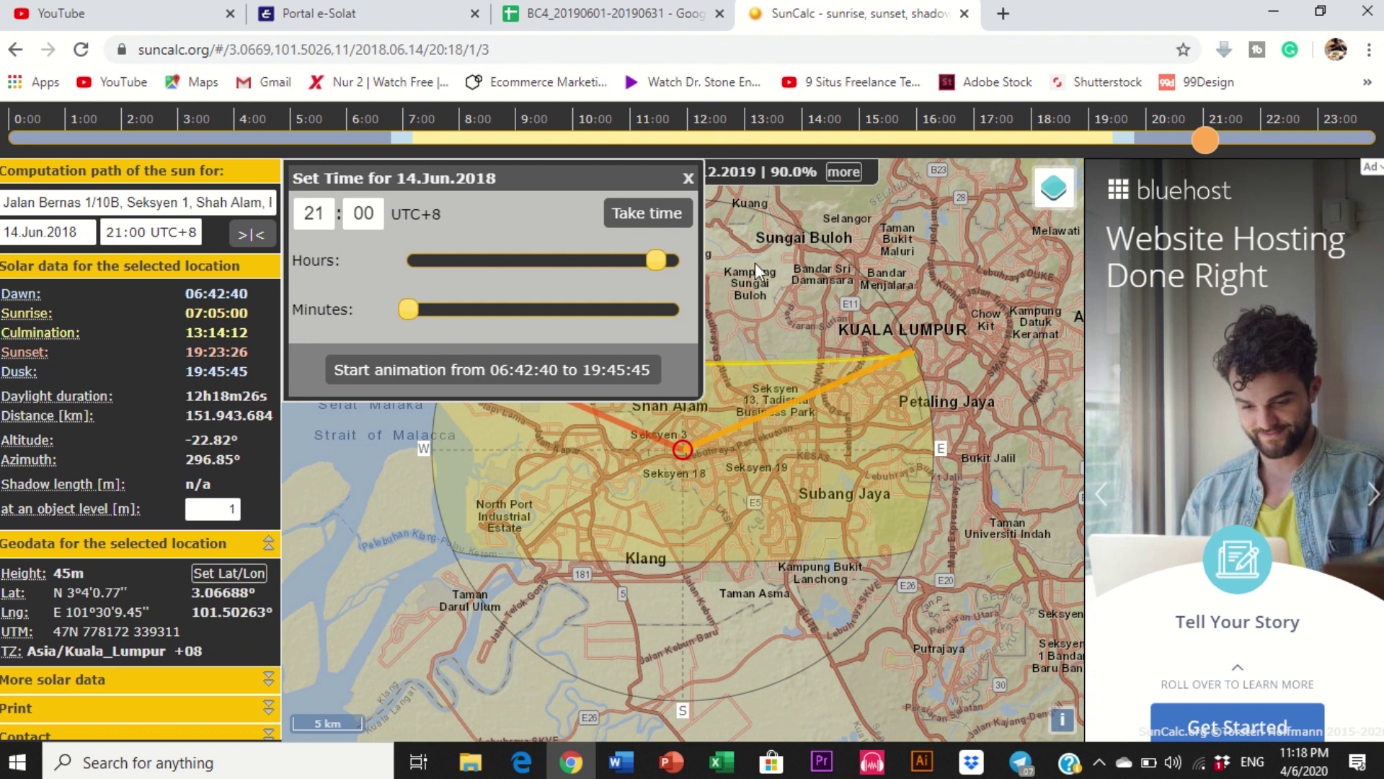
{"action": "left_click", "coordinate": [605, 13]}
{"action": "left_click_drag", "start_coordinate": [505, 312], "coordinate": [548, 496]}
{"action": "left_click", "coordinate": [569, 451]}
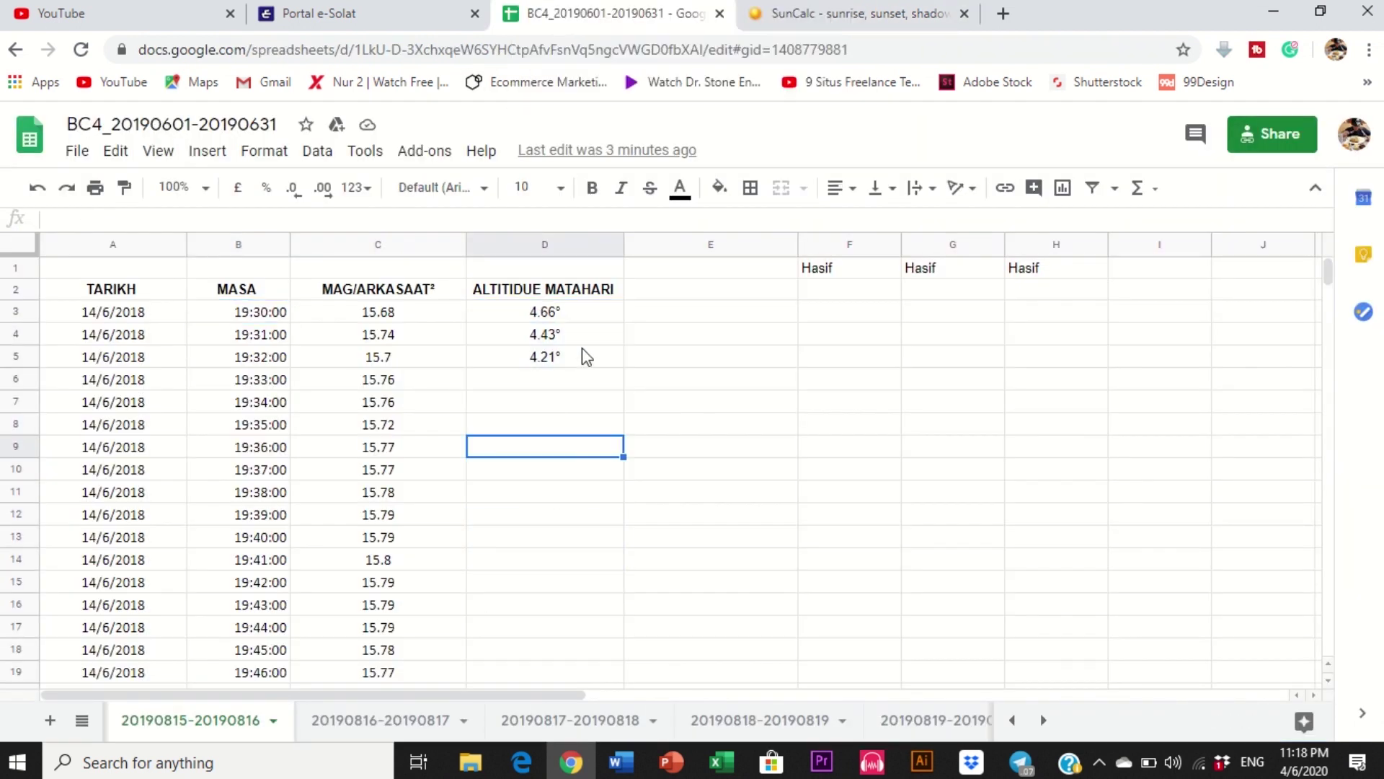
{"action": "left_click", "coordinate": [581, 316]}
{"action": "left_click", "coordinate": [570, 376]}
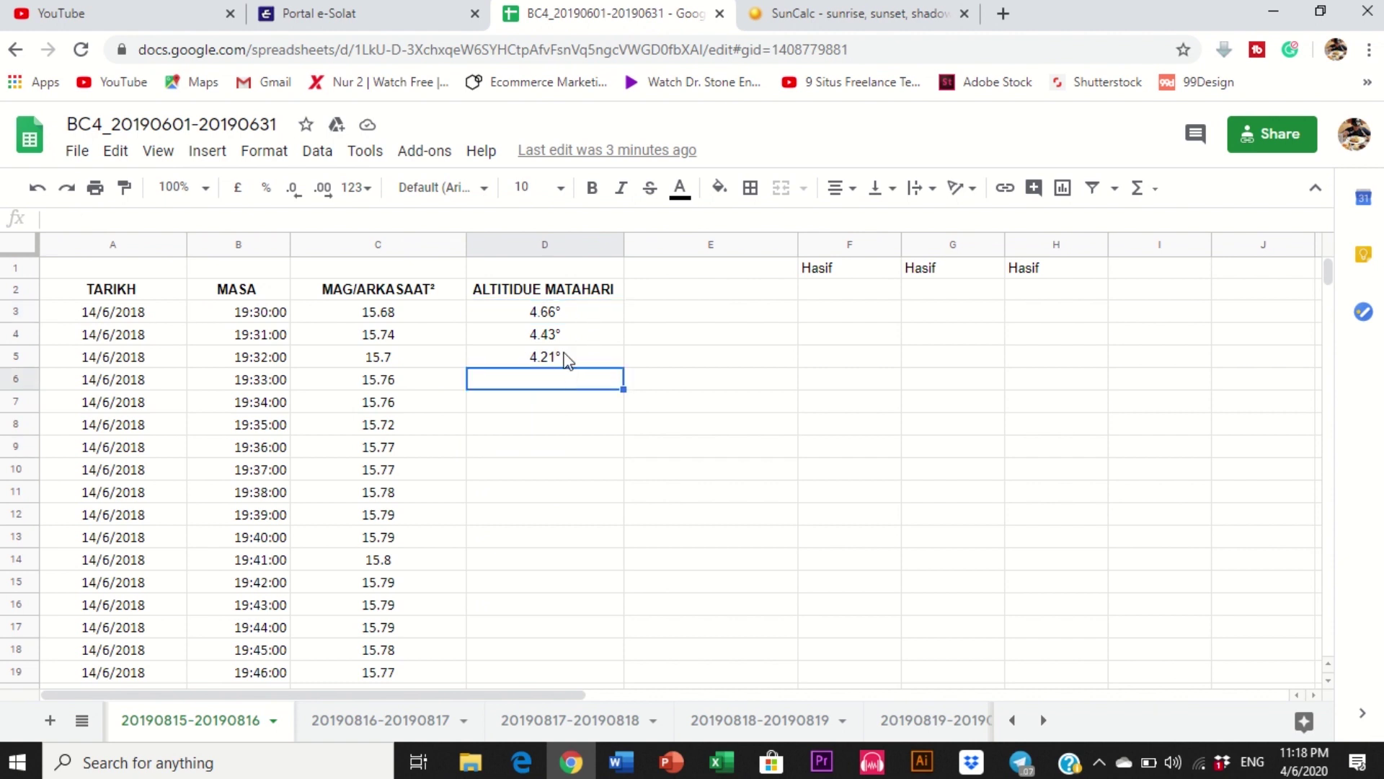
{"action": "left_click_drag", "start_coordinate": [573, 318], "coordinate": [571, 357]}
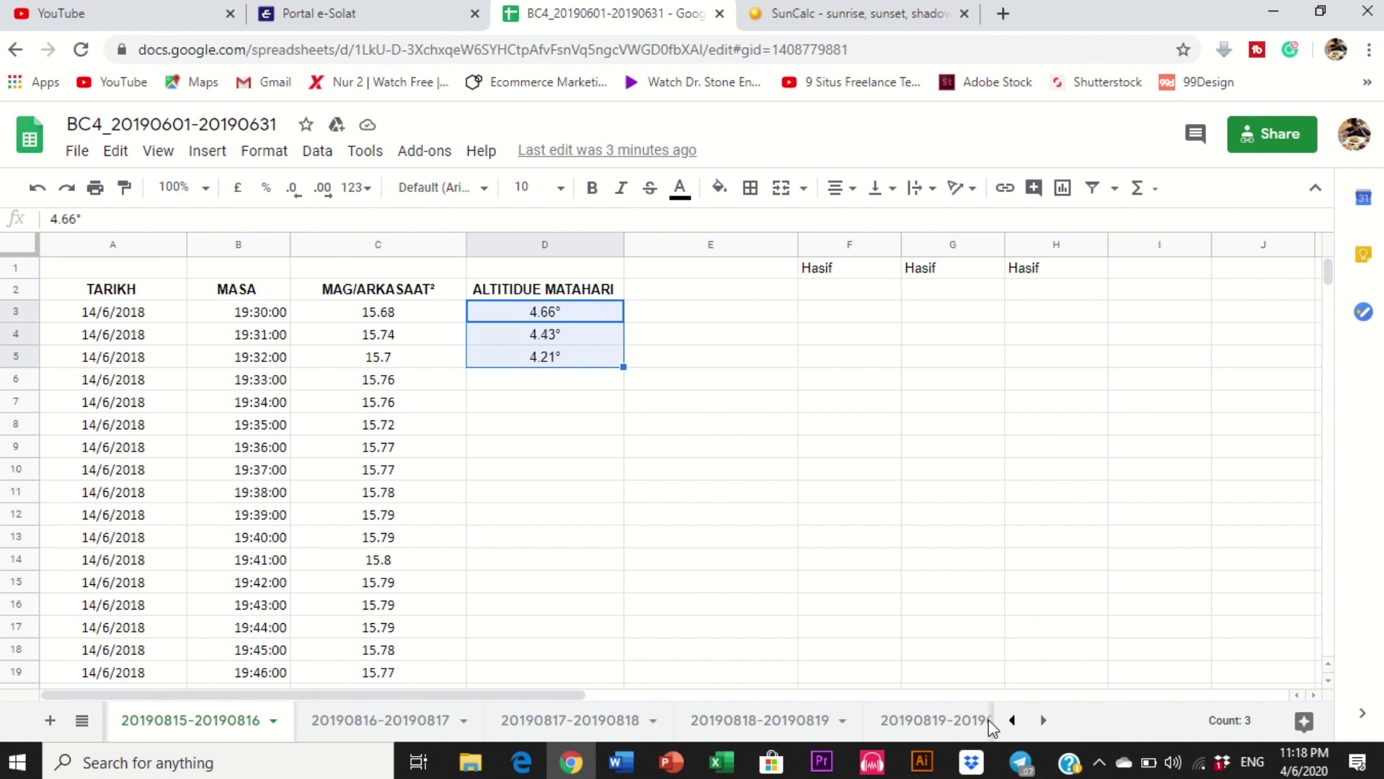
{"action": "left_click", "coordinate": [1013, 724]}
{"action": "left_click", "coordinate": [1013, 721]}
{"action": "left_click", "coordinate": [1013, 721]}
{"action": "left_click", "coordinate": [620, 721]}
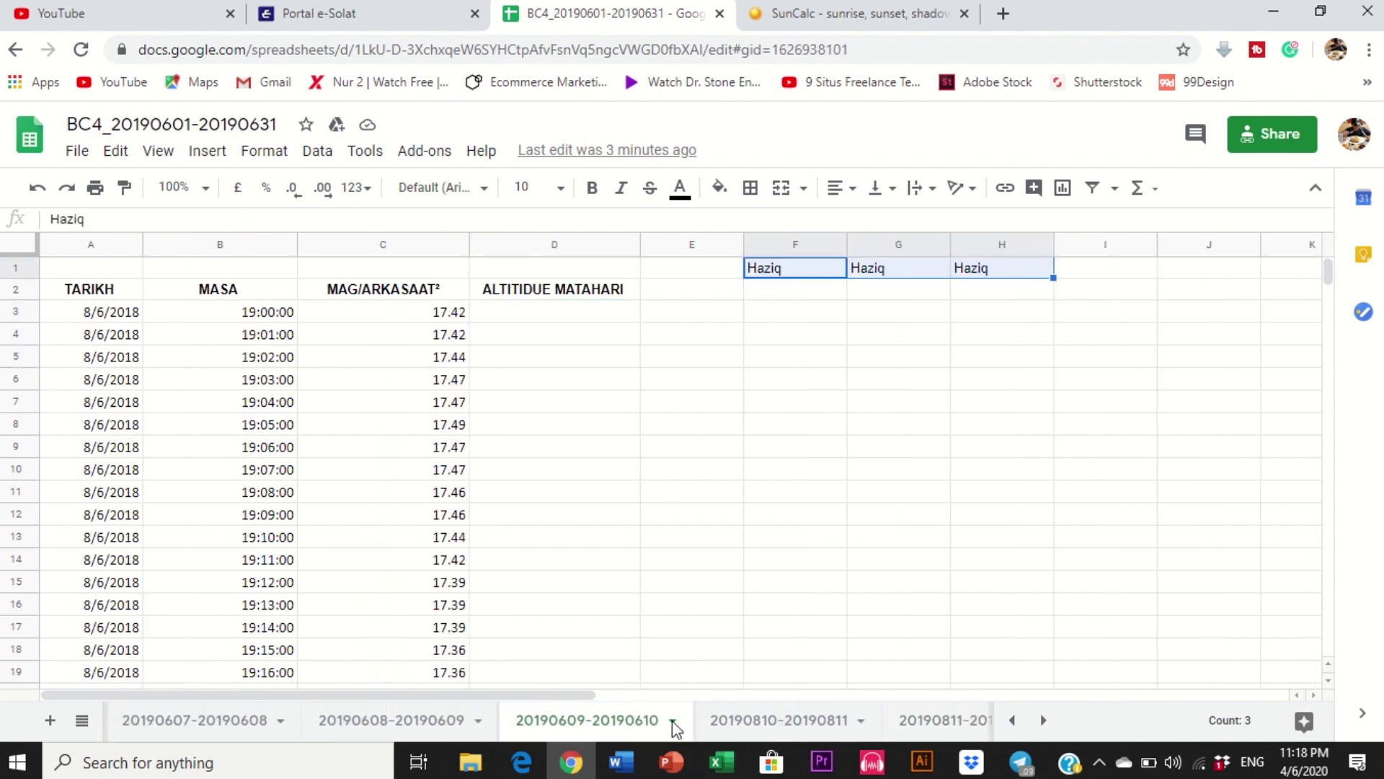
{"action": "left_click", "coordinate": [456, 721]}
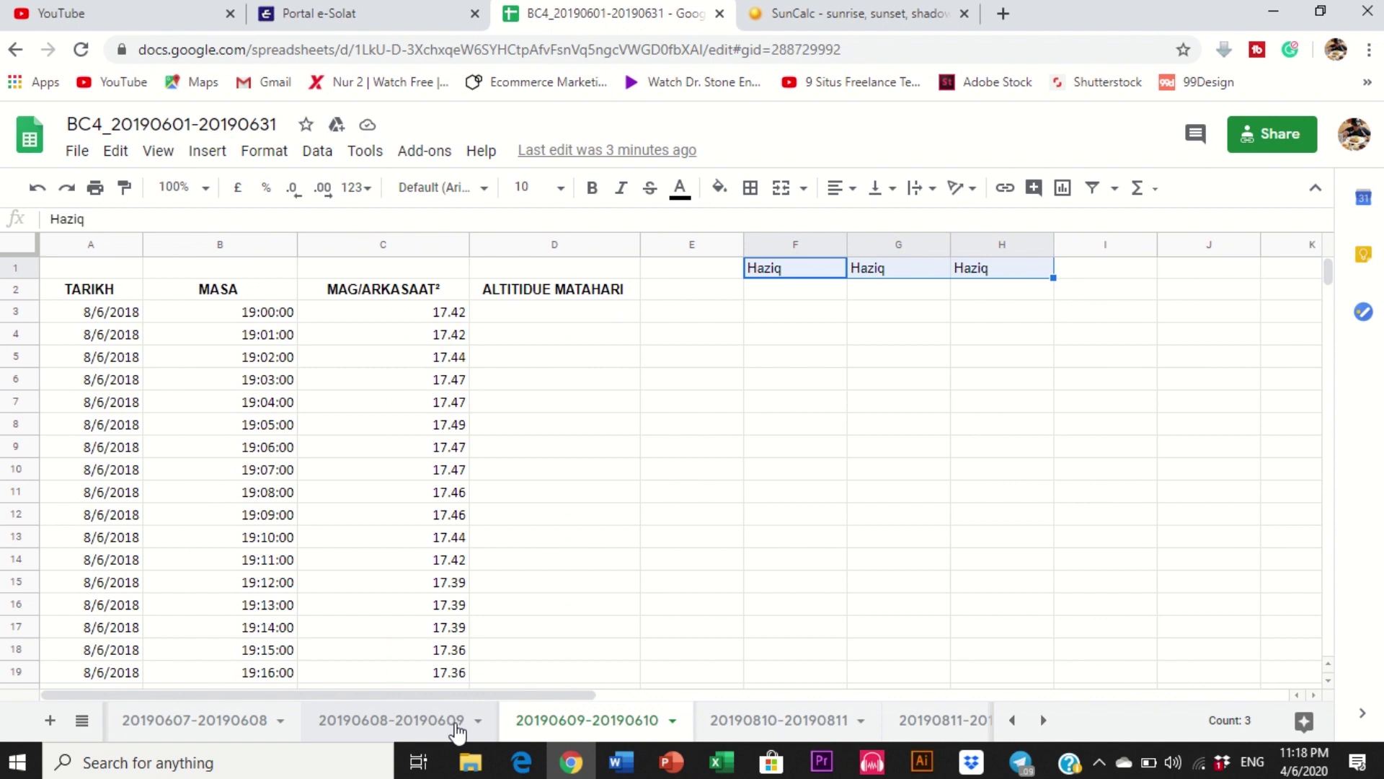
{"action": "left_click", "coordinate": [241, 721]}
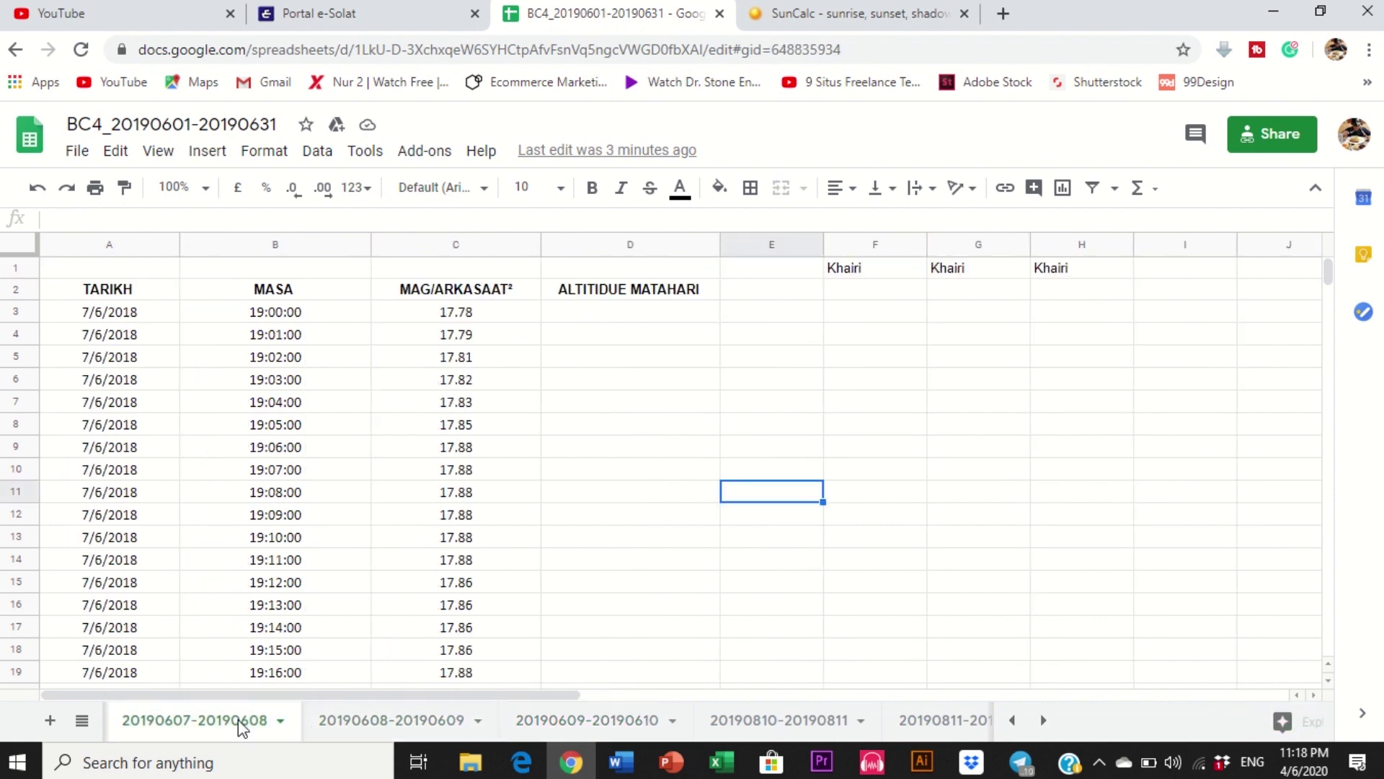
{"action": "left_click", "coordinate": [1013, 720]}
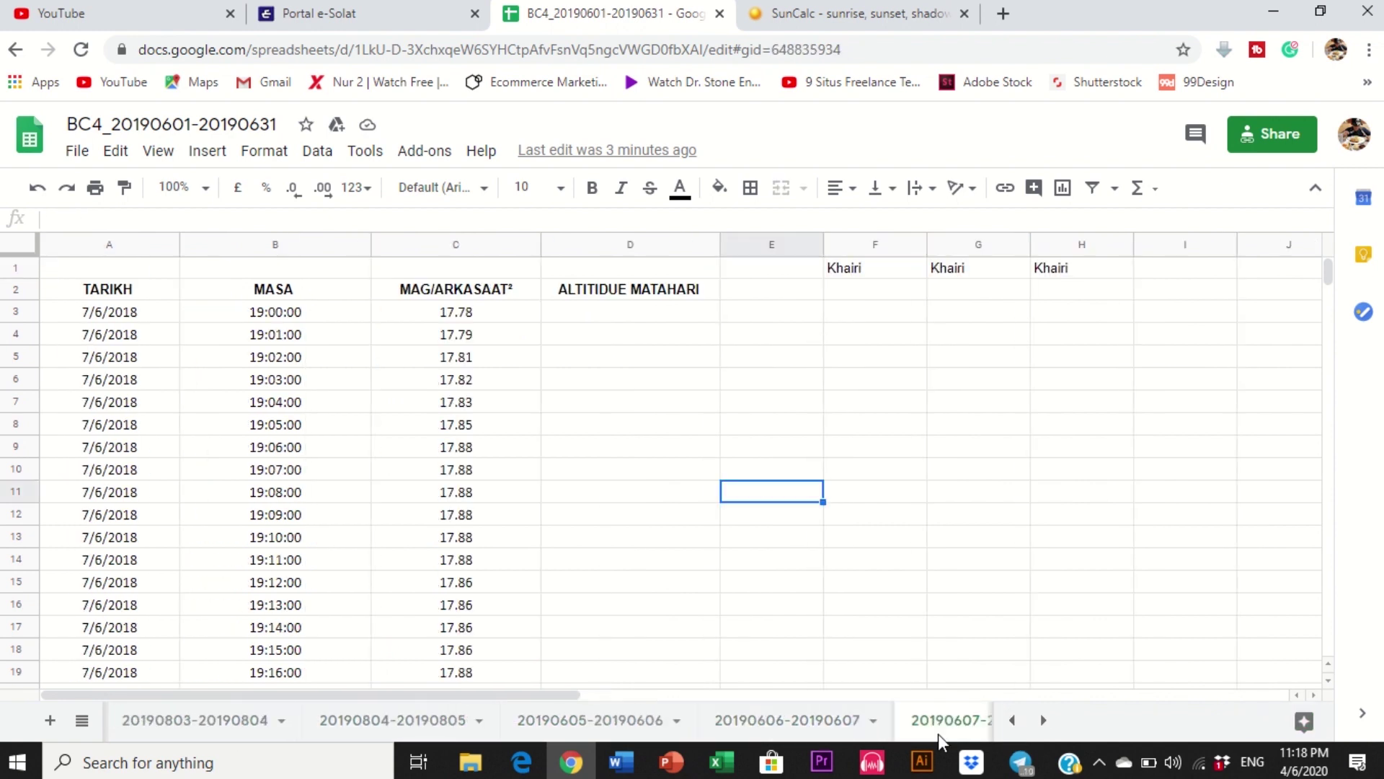
{"action": "left_click", "coordinate": [610, 727]}
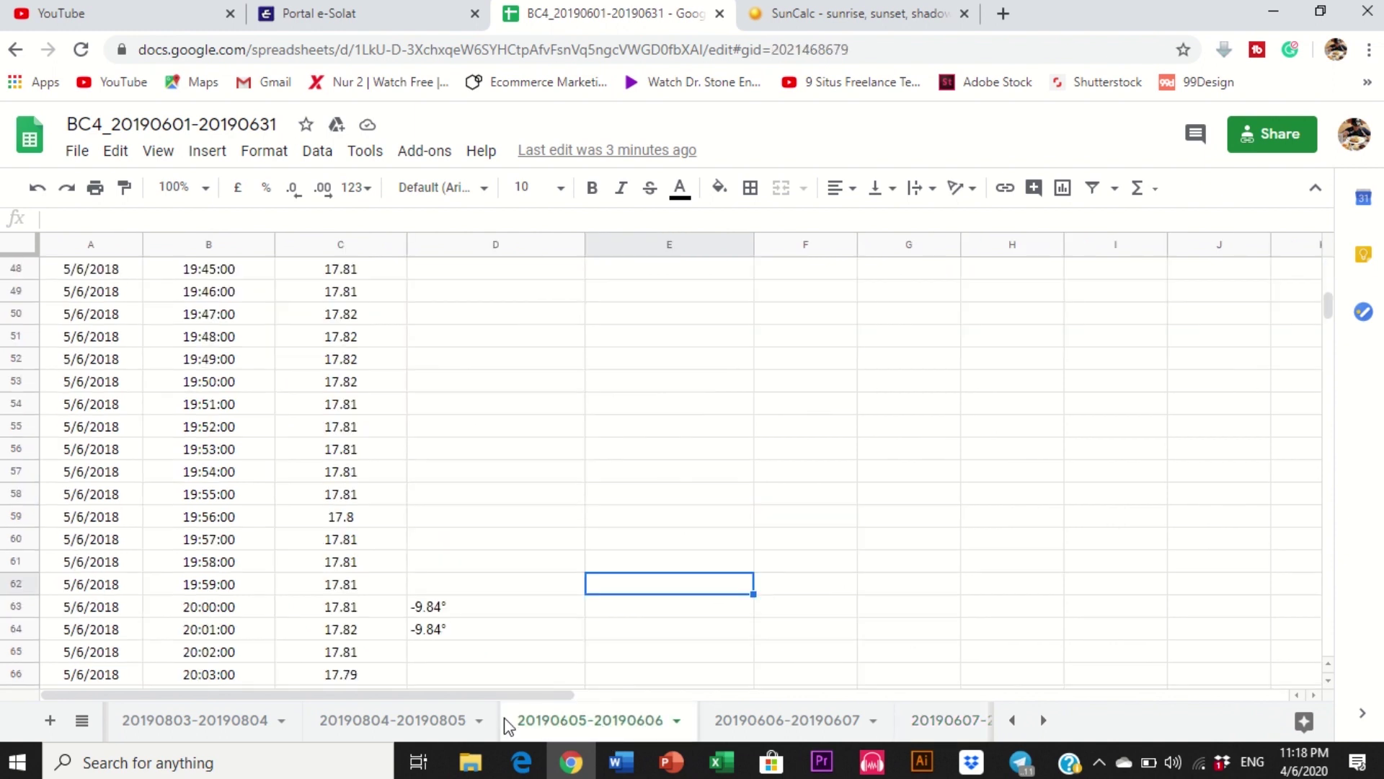
{"action": "scroll", "coordinate": [538, 632], "scroll_direction": "up", "scroll_amount": 10}
{"action": "scroll", "coordinate": [526, 619], "scroll_direction": "up", "scroll_amount": 5}
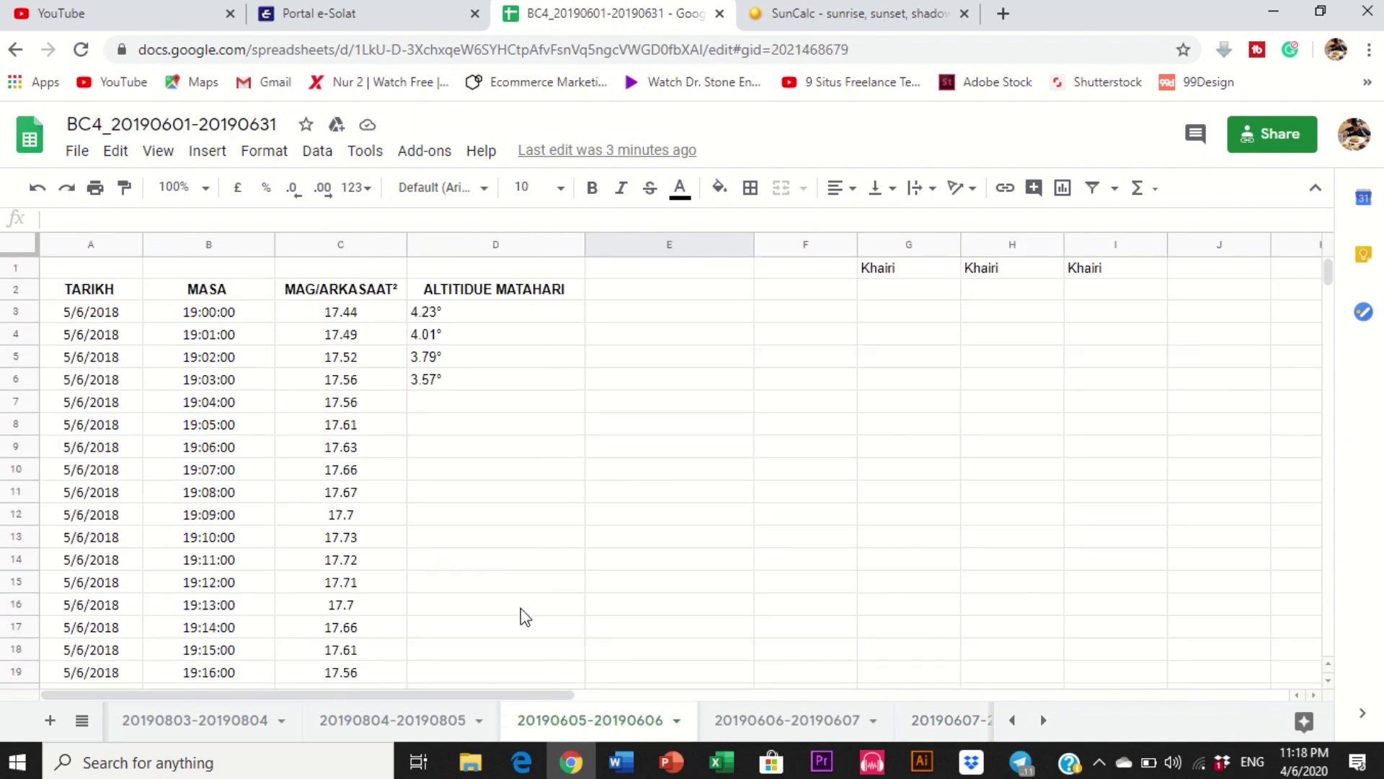
{"action": "left_click", "coordinate": [433, 723]}
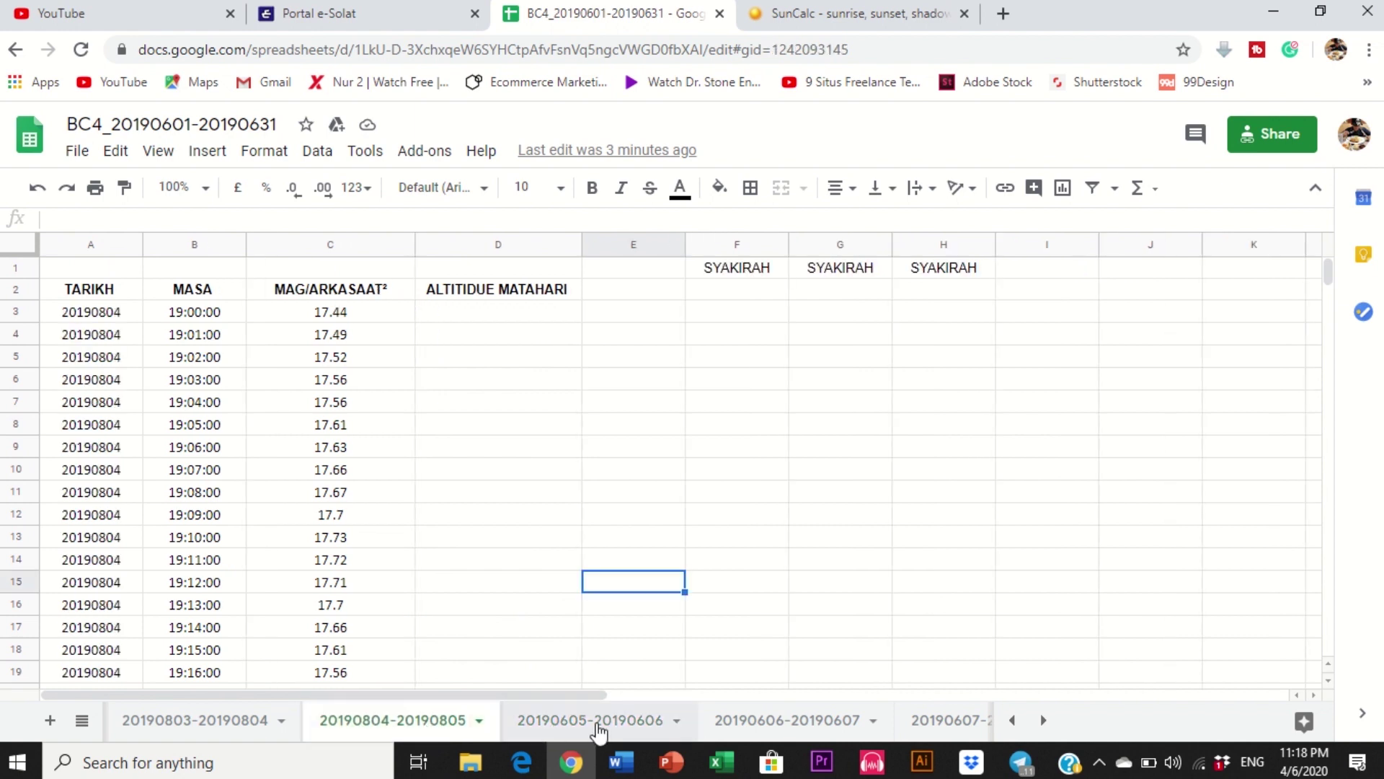
{"action": "left_click", "coordinate": [597, 721]}
{"action": "left_click", "coordinate": [760, 720]}
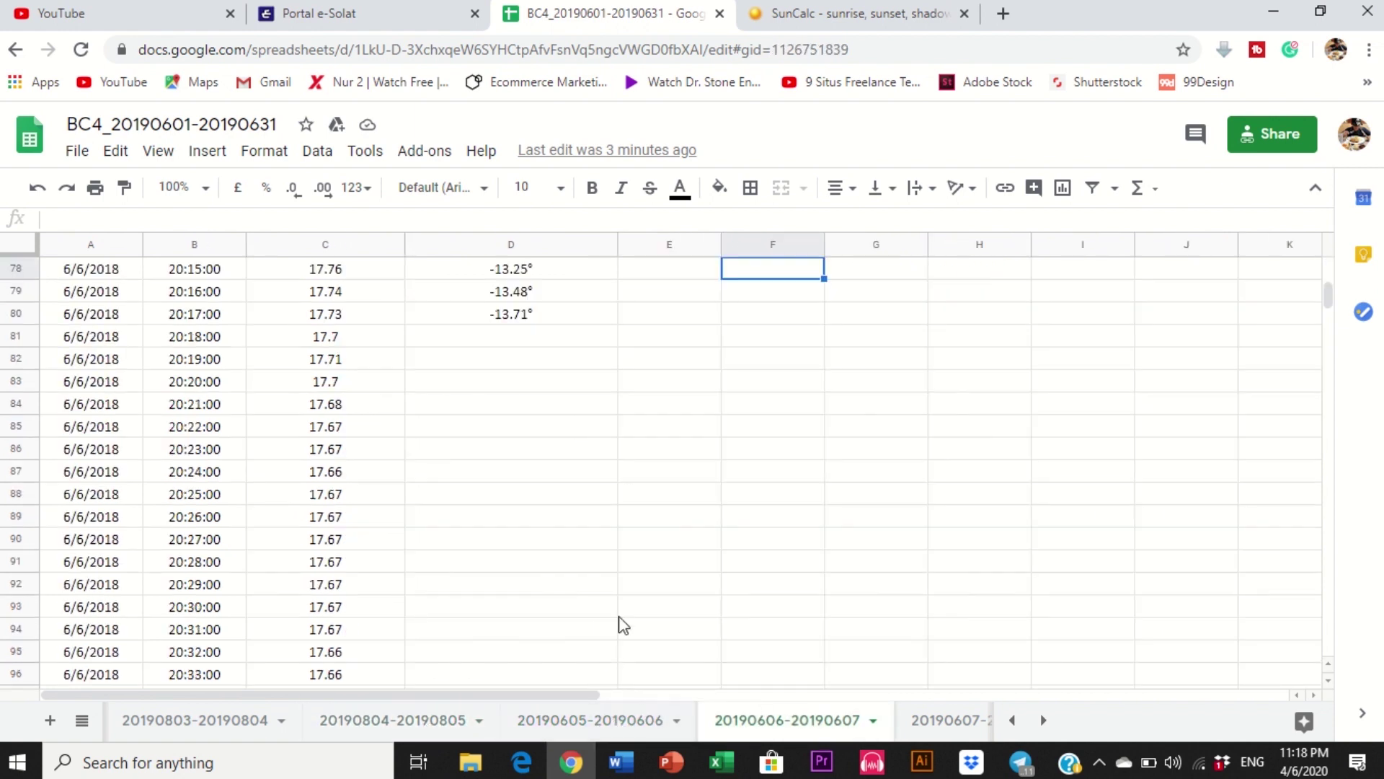
{"action": "scroll", "coordinate": [623, 624], "scroll_direction": "up", "scroll_amount": 20}
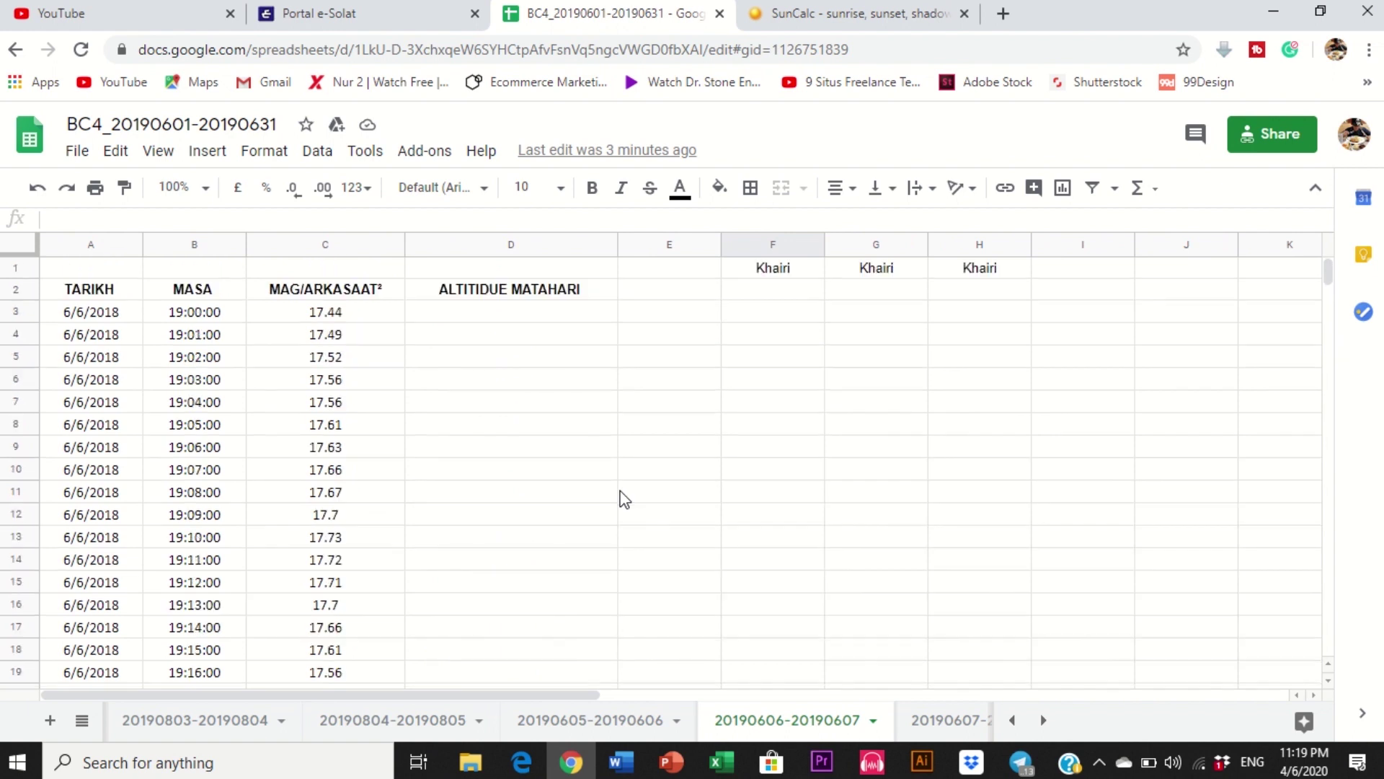
{"action": "scroll", "coordinate": [639, 510], "scroll_direction": "down", "scroll_amount": 10}
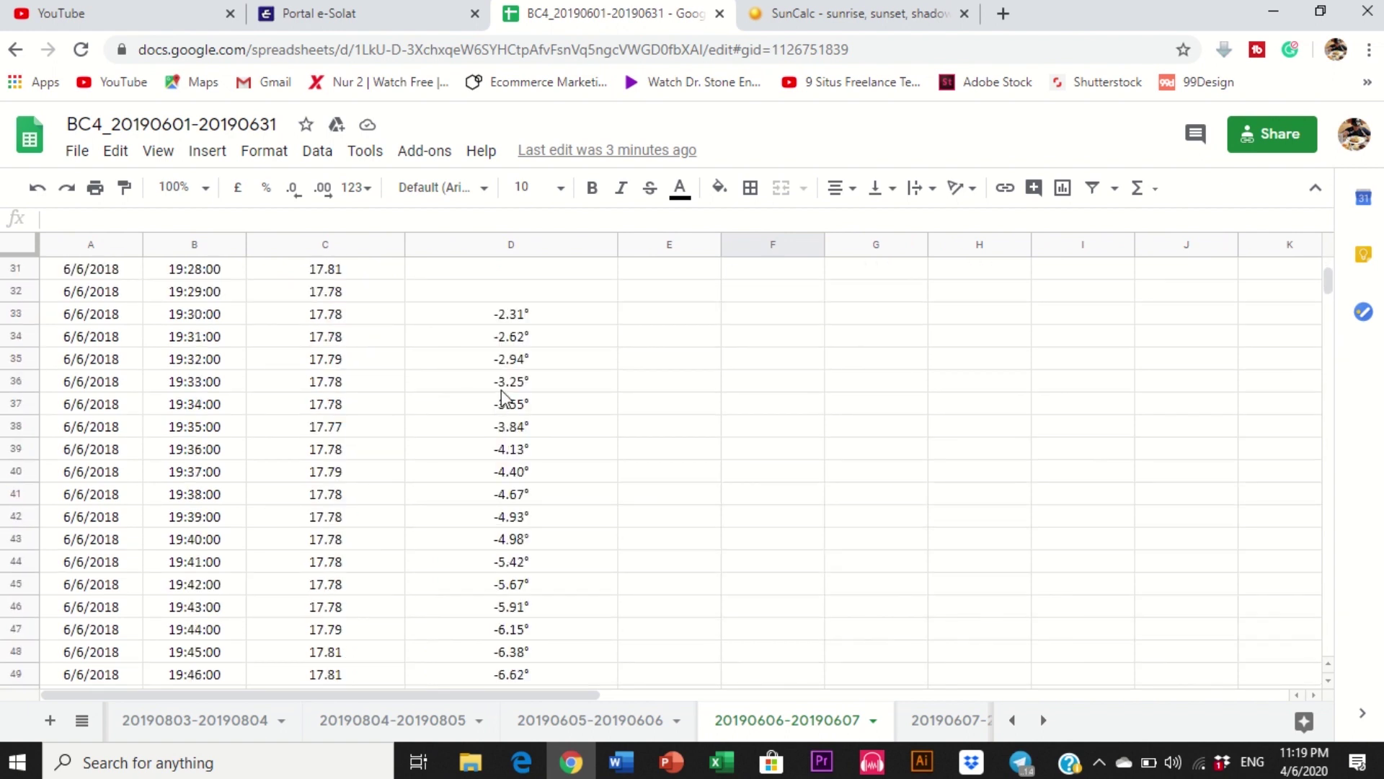
Step: Examine the 6/6/2018 altitude entries from 19:30 in row 33 through the 19:42 record
{"action": "left_click", "coordinate": [209, 319]}
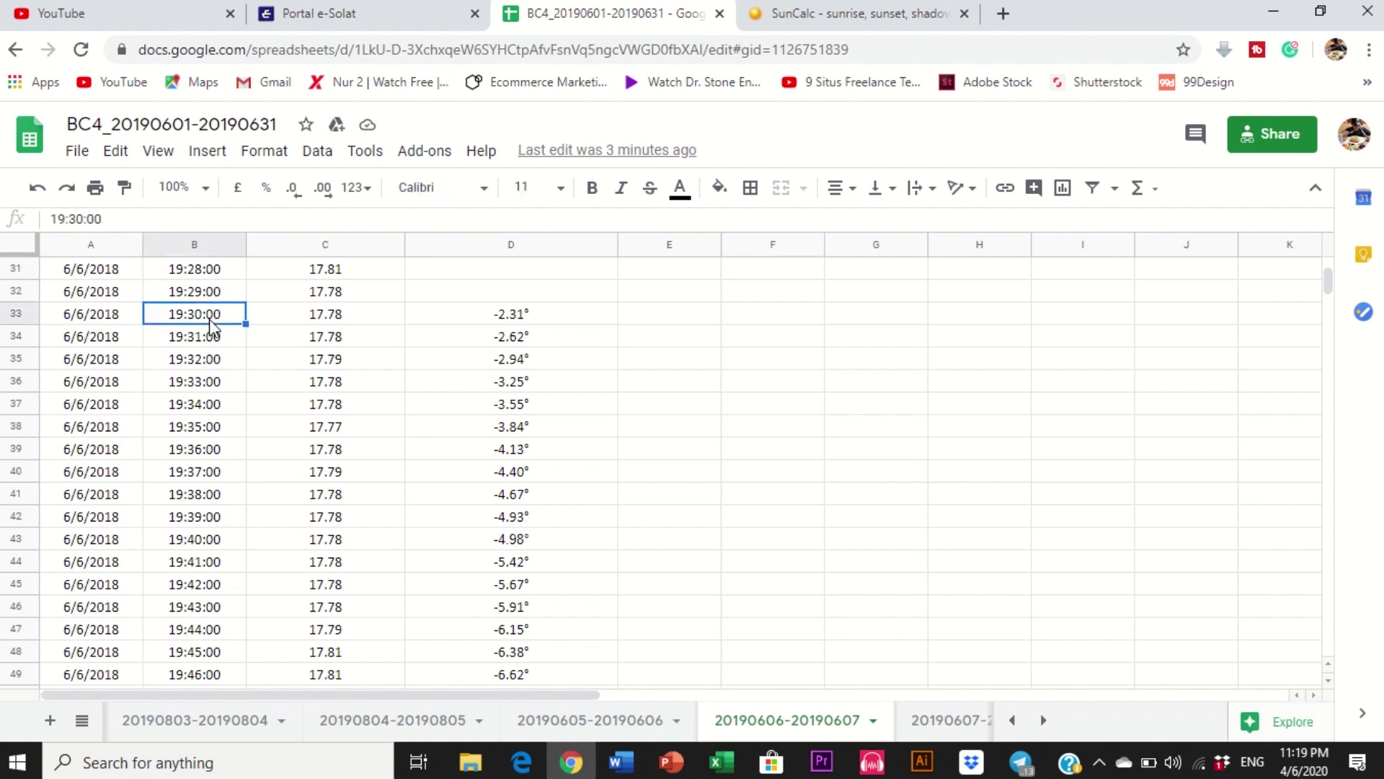
{"action": "left_click_drag", "start_coordinate": [441, 319], "coordinate": [504, 591]}
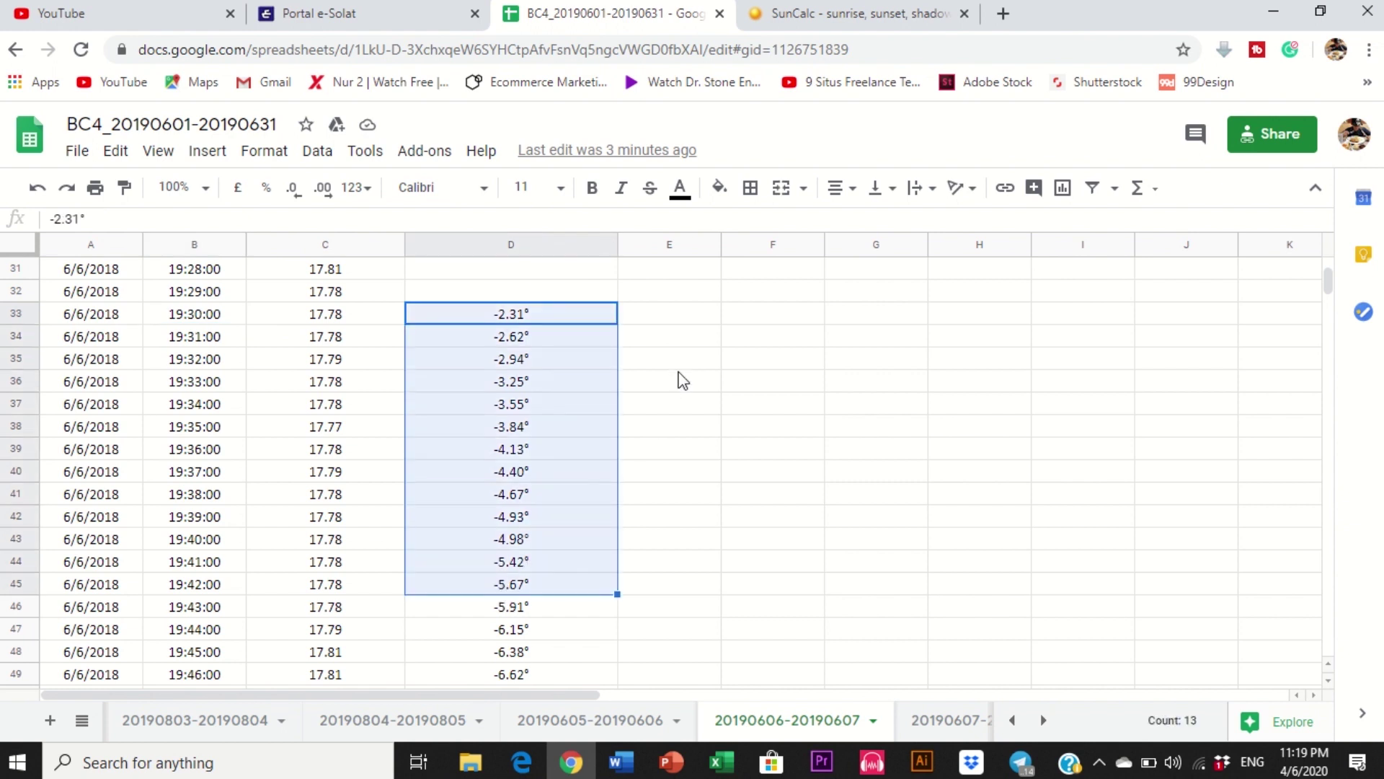
{"action": "left_click_drag", "start_coordinate": [566, 317], "coordinate": [574, 497]}
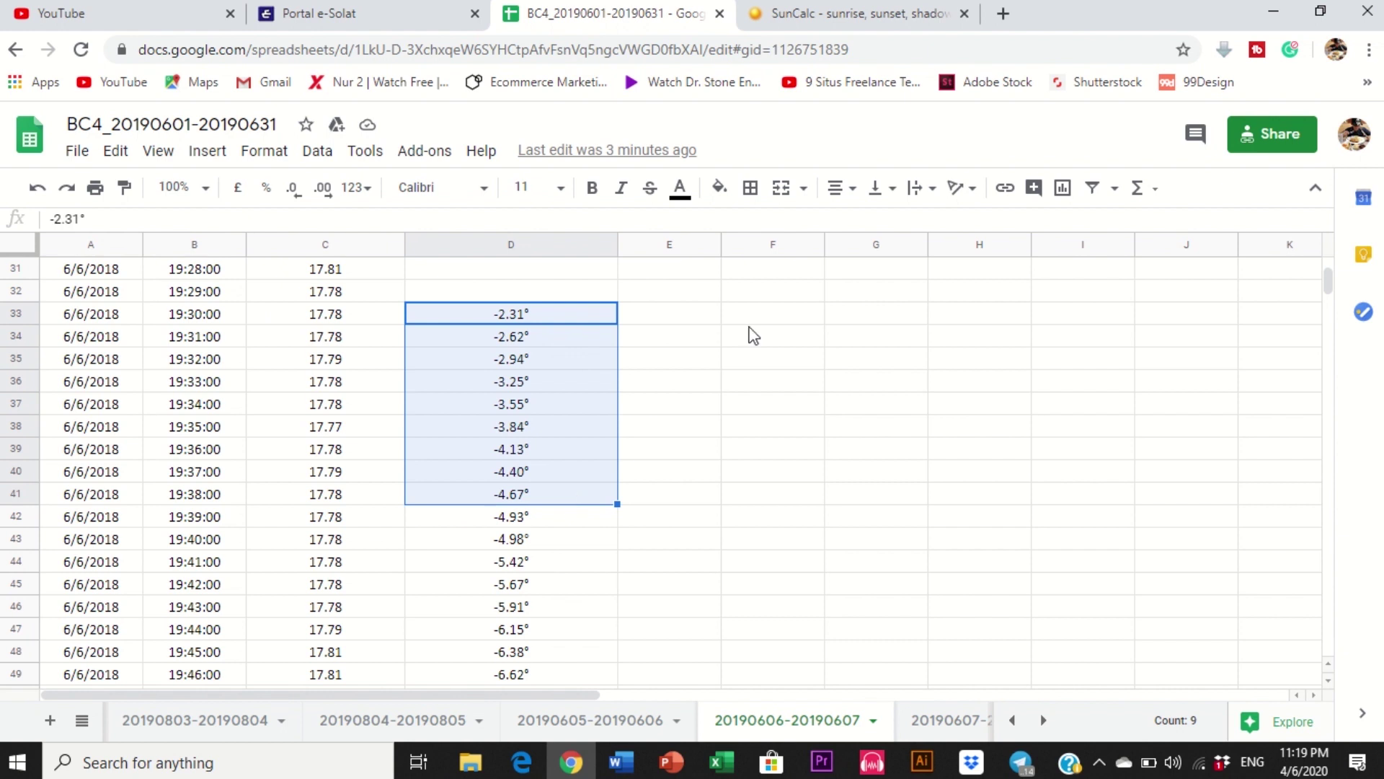
{"action": "left_click", "coordinate": [580, 519]}
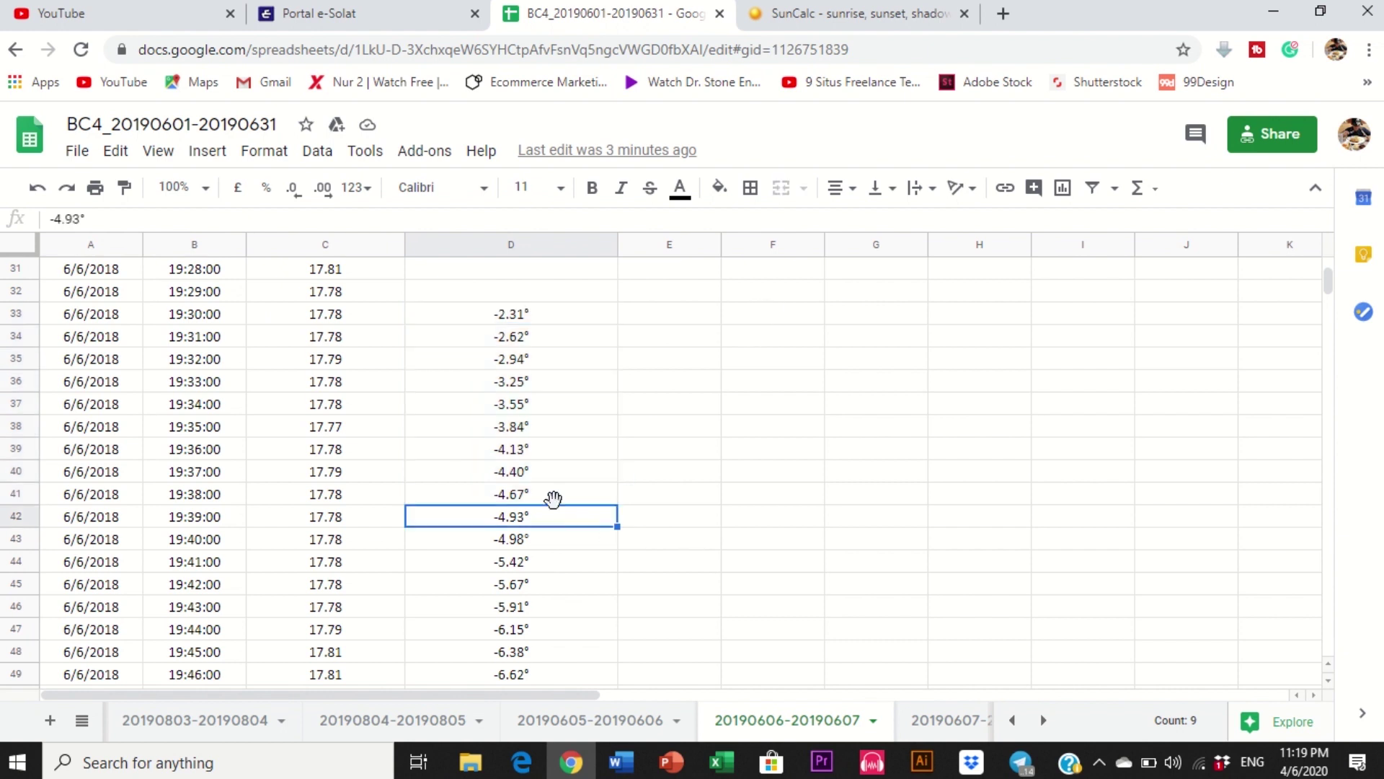
{"action": "left_click", "coordinate": [535, 477]}
{"action": "left_click", "coordinate": [540, 495]}
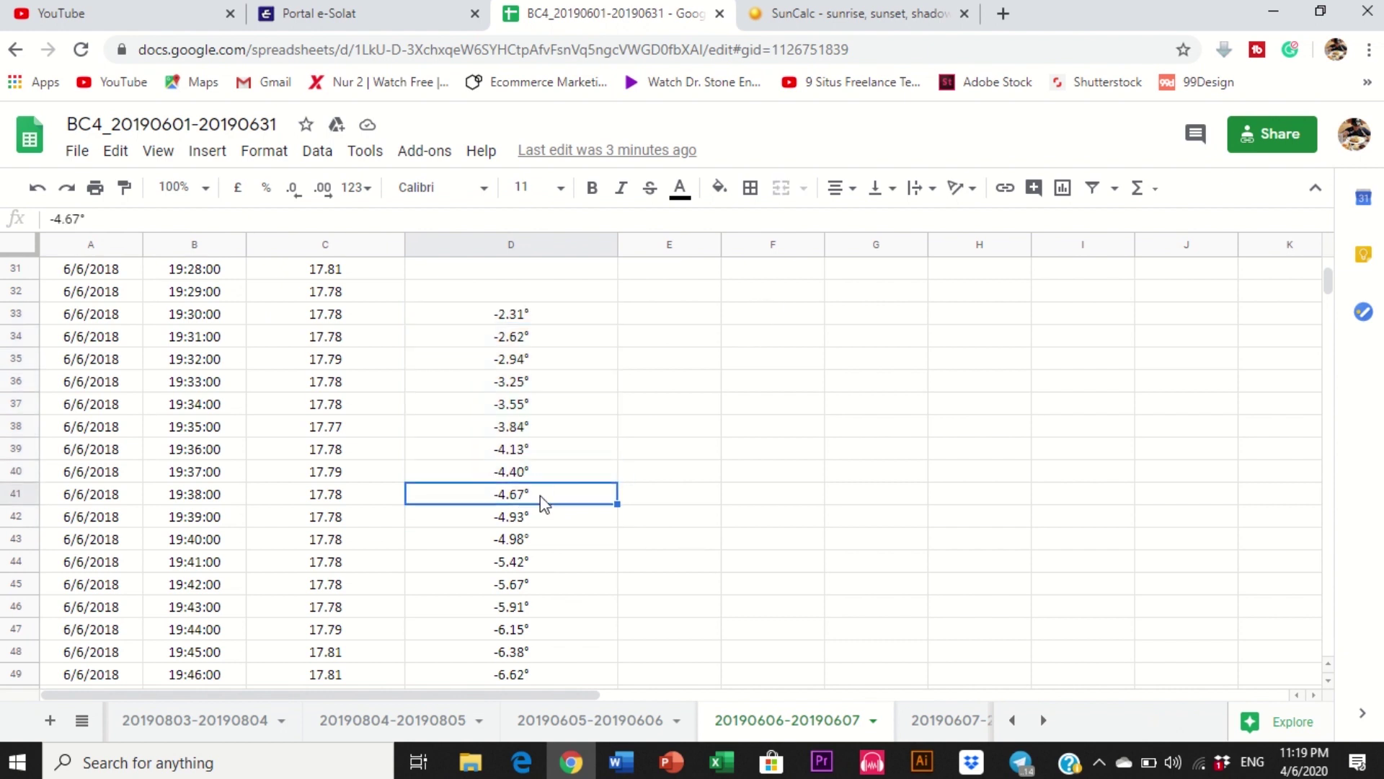
Step: Review the 6/6/2018 altitude entries further down column D, focusing on the records from 19:52 to 20:02
{"action": "scroll", "coordinate": [545, 491], "scroll_direction": "down", "scroll_amount": 1}
{"action": "left_click", "coordinate": [548, 480]}
{"action": "scroll", "coordinate": [563, 505], "scroll_direction": "down", "scroll_amount": 1}
{"action": "scroll", "coordinate": [570, 512], "scroll_direction": "down", "scroll_amount": 3}
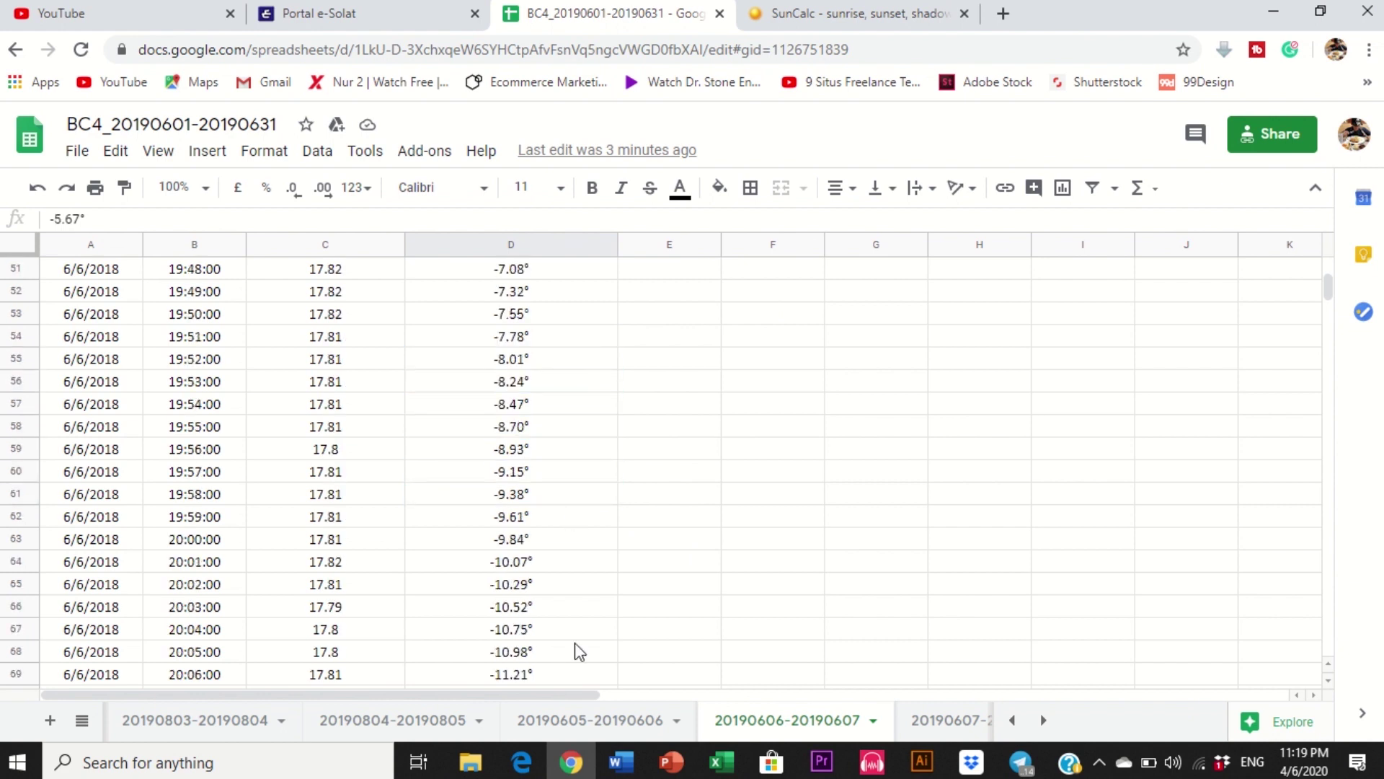
{"action": "scroll", "coordinate": [574, 642], "scroll_direction": "up", "scroll_amount": 1}
{"action": "left_click", "coordinate": [553, 491]}
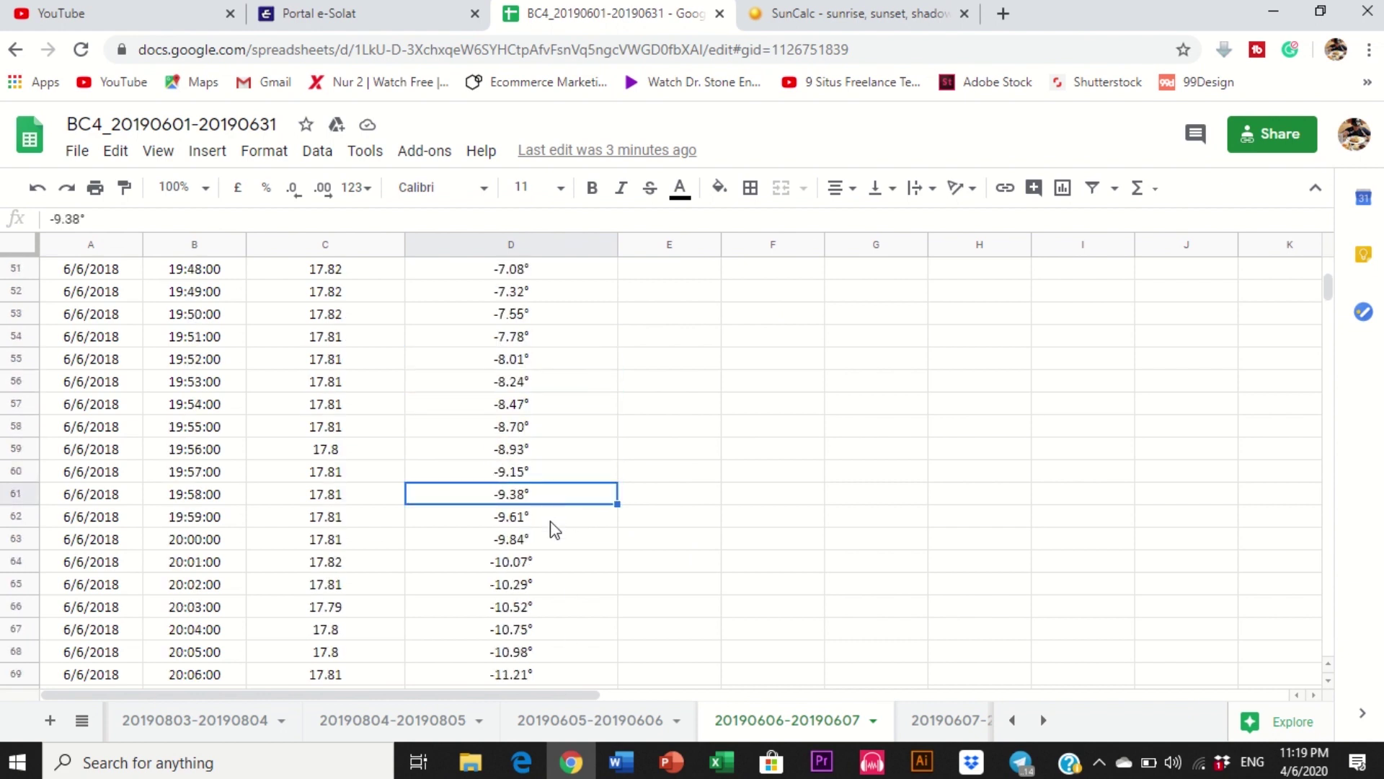
{"action": "left_click", "coordinate": [574, 537]}
{"action": "left_click", "coordinate": [589, 518]}
{"action": "left_click", "coordinate": [720, 358]}
{"action": "left_click_drag", "start_coordinate": [577, 364], "coordinate": [548, 585]}
{"action": "left_click", "coordinate": [812, 495]}
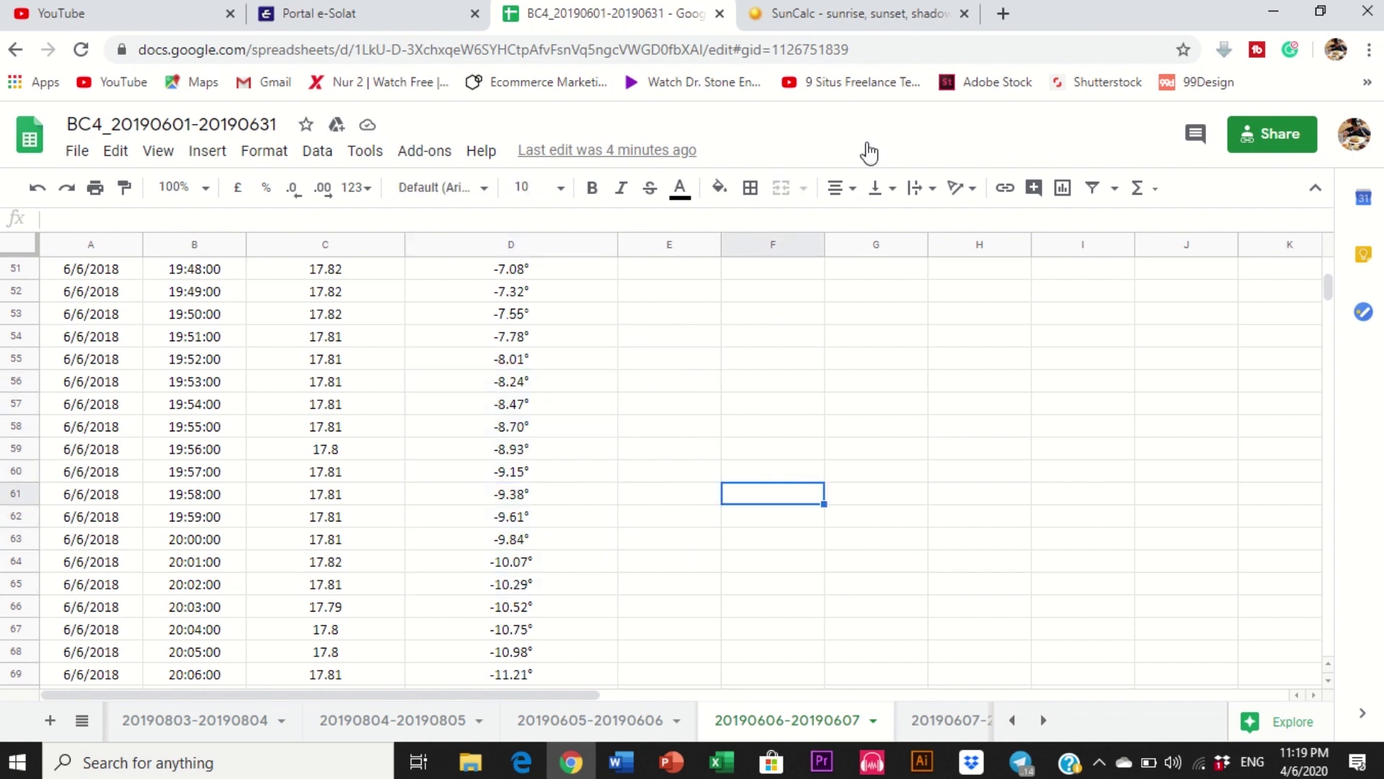
Step: Check the SunCalc altitude for 14.Jun.2018, return to the Google Sheet, and follow the altitude entries down to row 80
{"action": "left_click", "coordinate": [881, 14]}
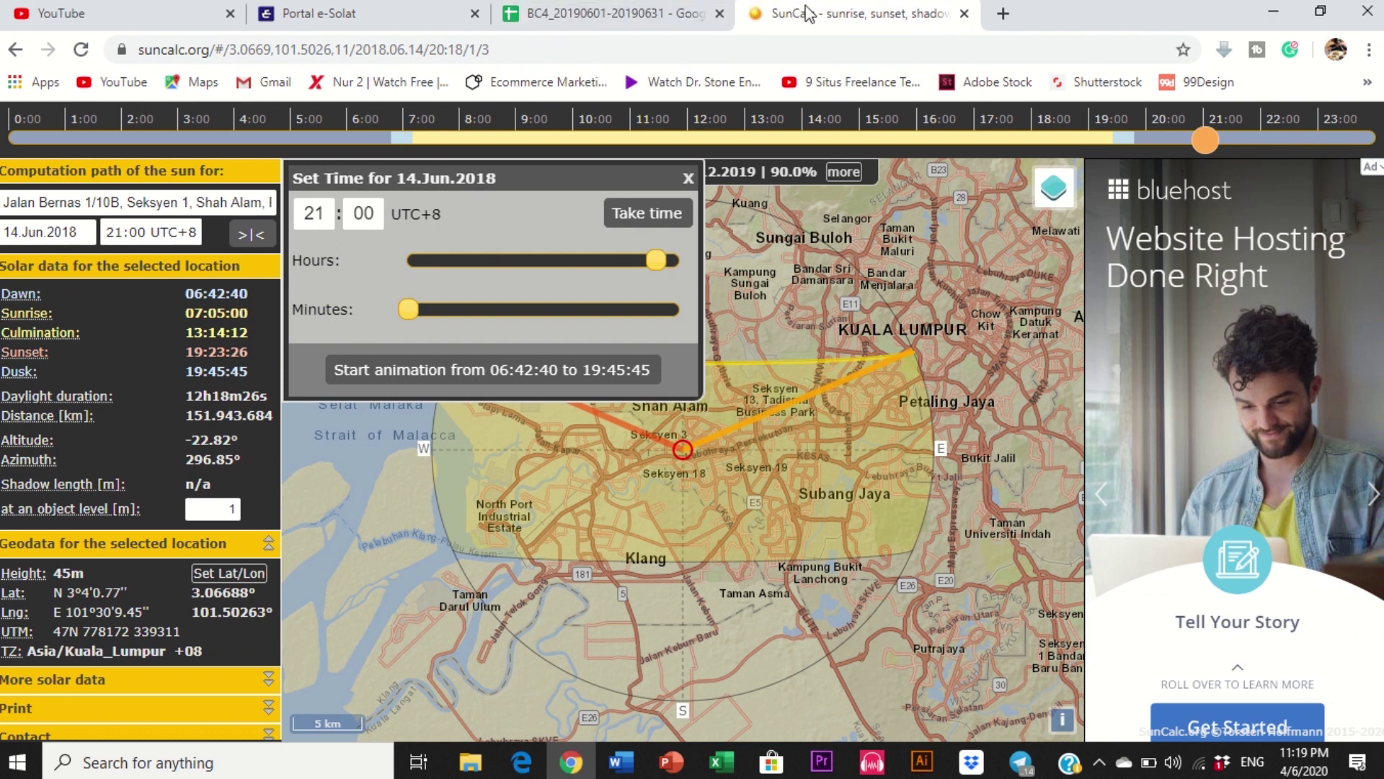
{"action": "left_click", "coordinate": [506, 14]}
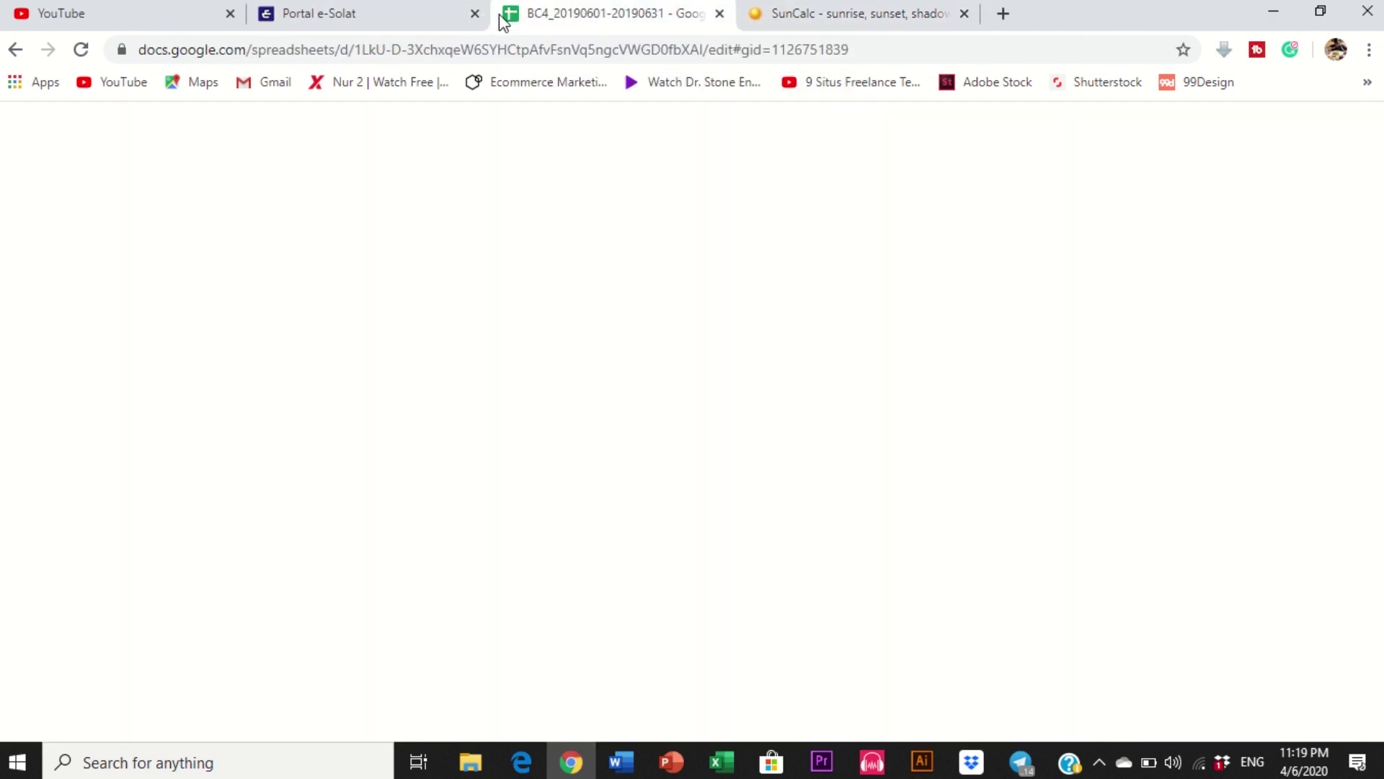
{"action": "left_click", "coordinate": [857, 13]}
{"action": "left_click", "coordinate": [602, 16]}
{"action": "scroll", "coordinate": [515, 538], "scroll_direction": "down", "scroll_amount": 2}
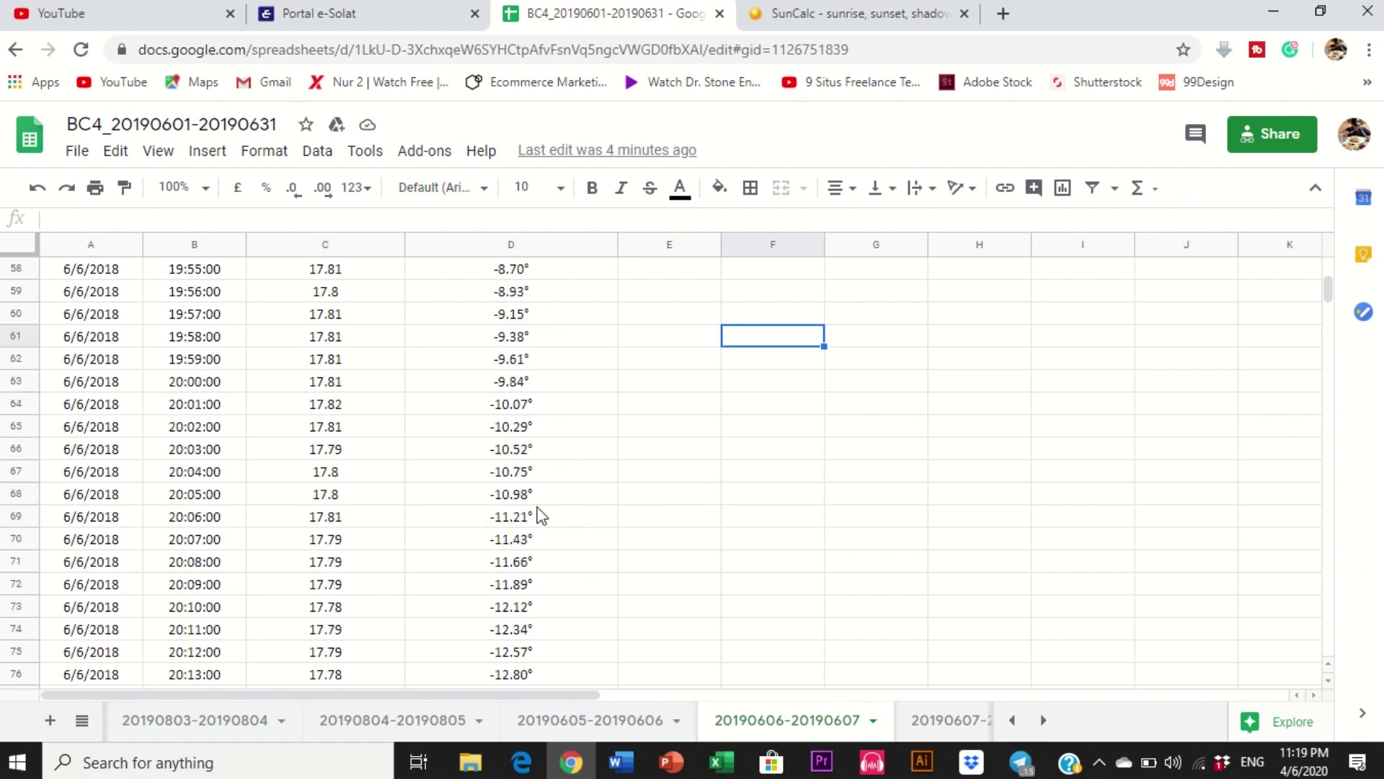
{"action": "scroll", "coordinate": [546, 504], "scroll_direction": "down", "scroll_amount": 5}
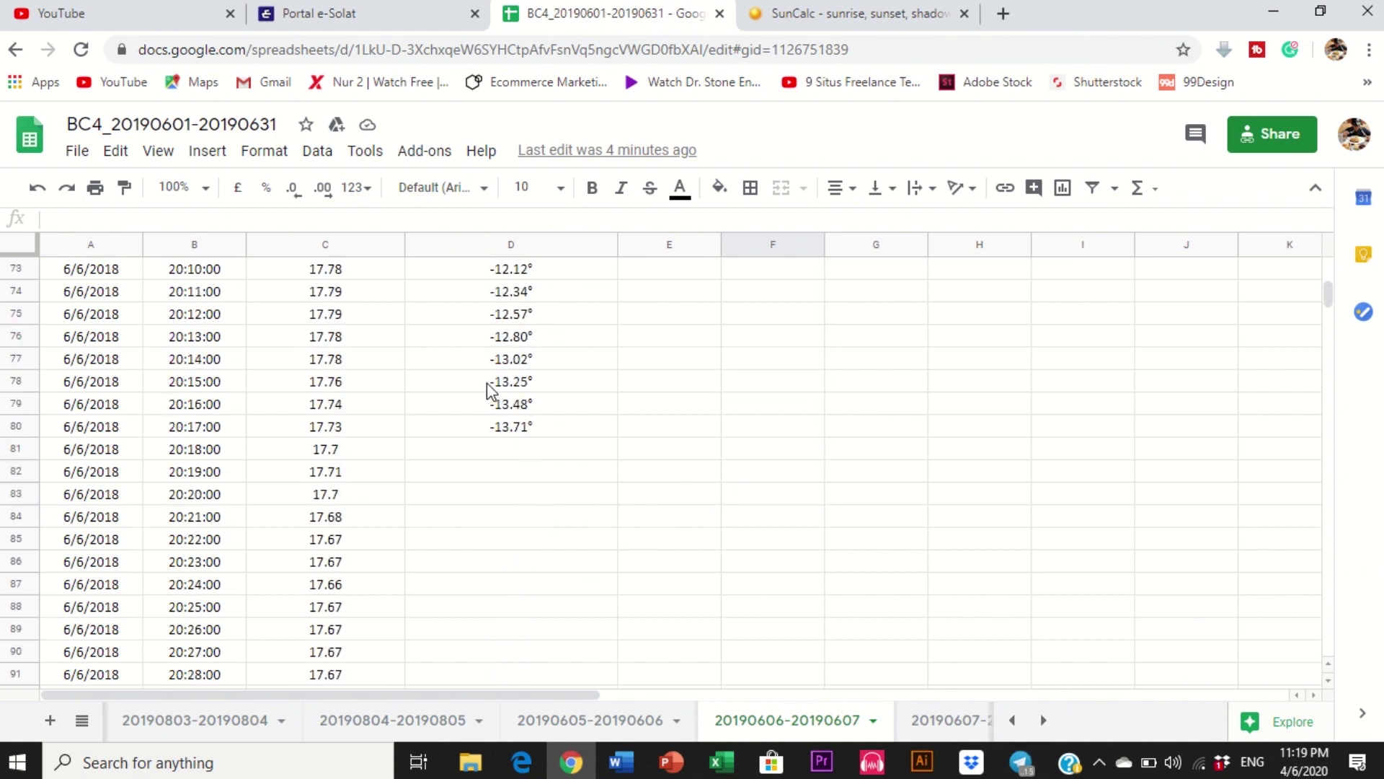
Step: Inspect the times 20:15 to 20:19 in column B and the magnitude in C81 where the altitude entries stop
{"action": "left_click", "coordinate": [193, 390]}
{"action": "left_click", "coordinate": [193, 405]}
{"action": "left_click", "coordinate": [193, 429]}
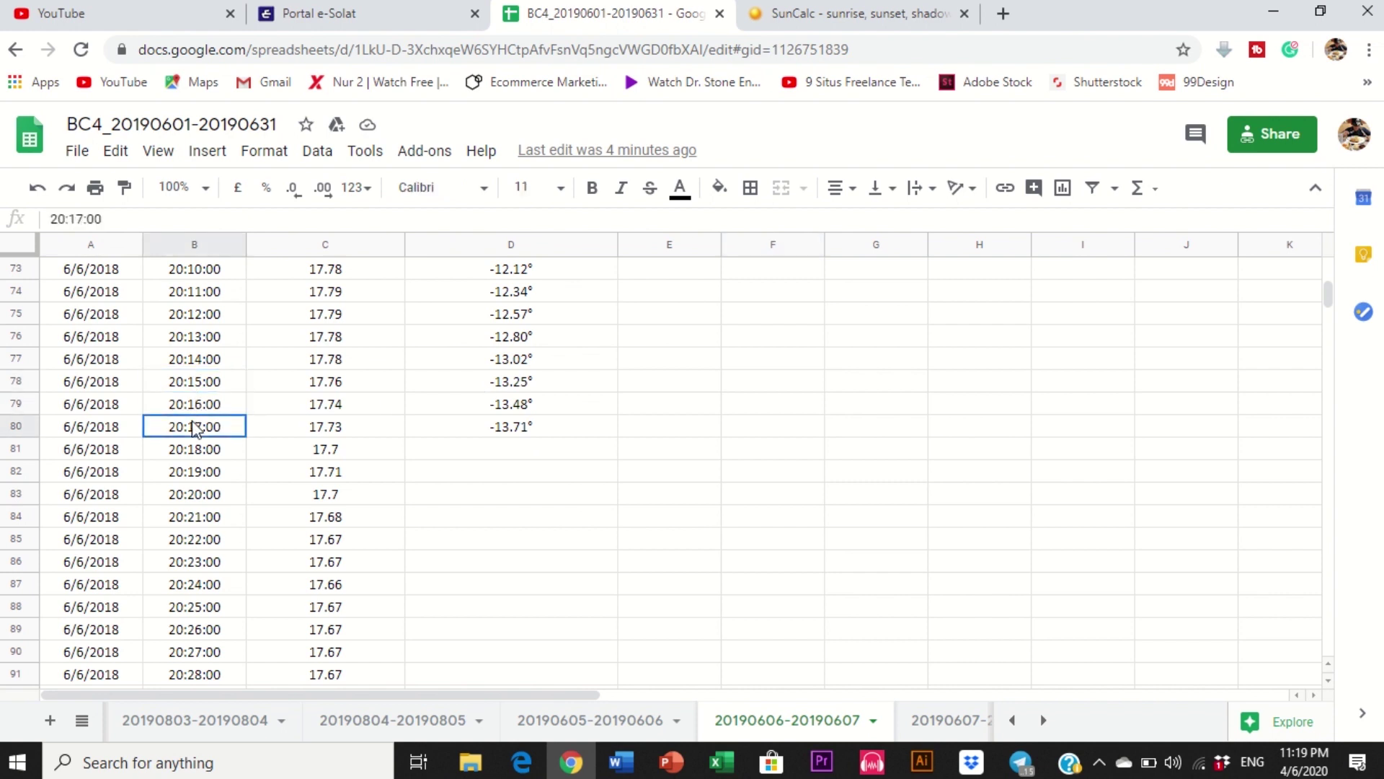
{"action": "left_click", "coordinate": [216, 472]}
{"action": "left_click", "coordinate": [303, 452]}
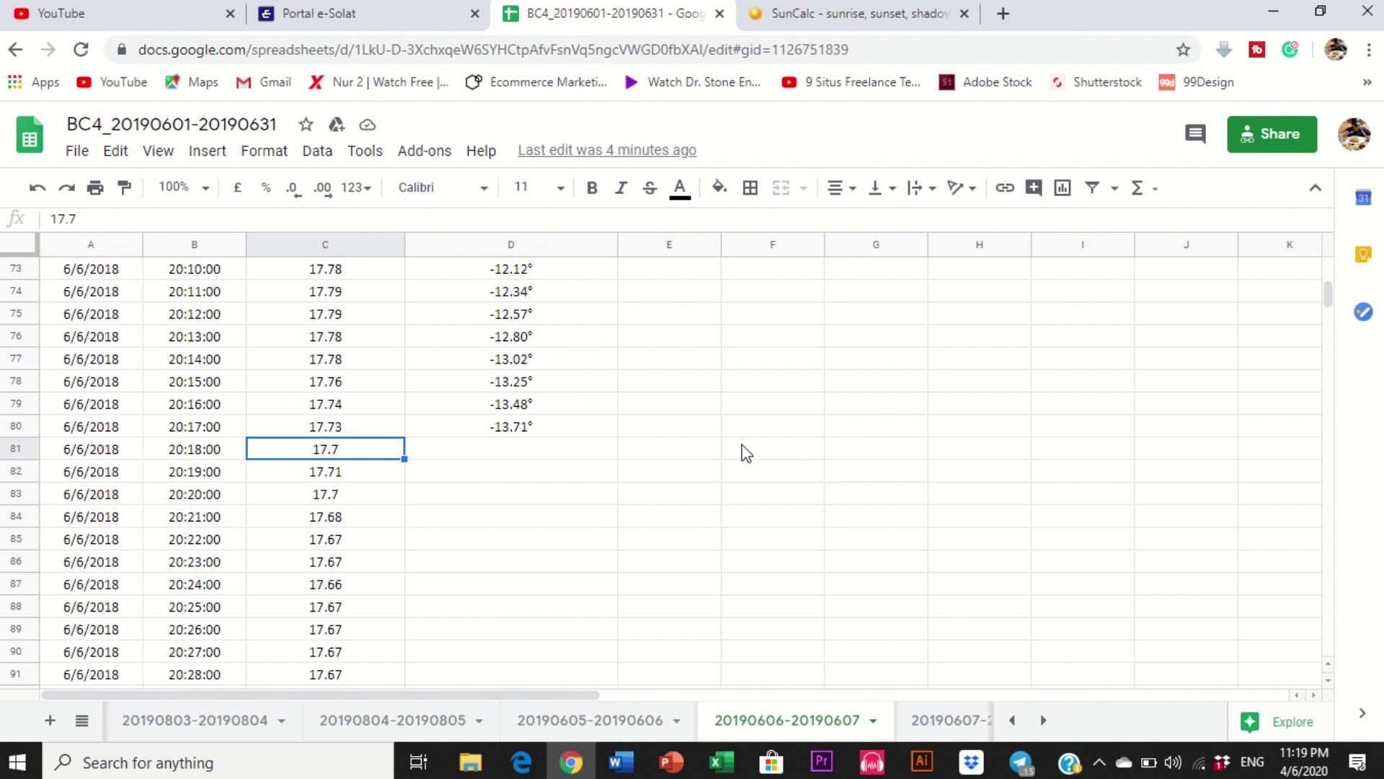
{"action": "scroll", "coordinate": [455, 416], "scroll_direction": "up", "scroll_amount": 15}
{"action": "scroll", "coordinate": [454, 416], "scroll_direction": "down", "scroll_amount": 8}
{"action": "mouse_move", "coordinate": [703, 336]}
{"action": "left_mouse_down"}
{"action": "mouse_move", "coordinate": [853, 509]}
{"action": "mouse_move", "coordinate": [1097, 541]}
{"action": "left_mouse_up"}
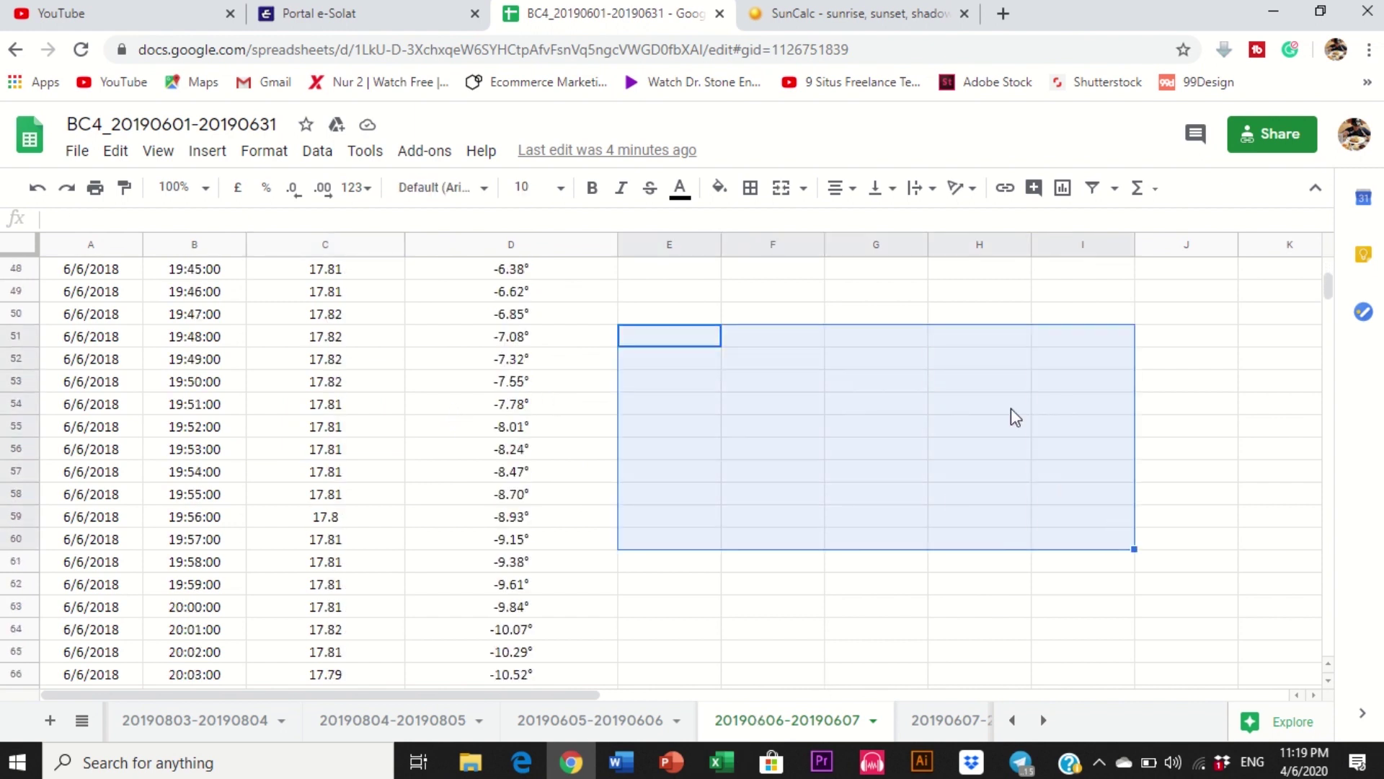
{"action": "left_click", "coordinate": [795, 346]}
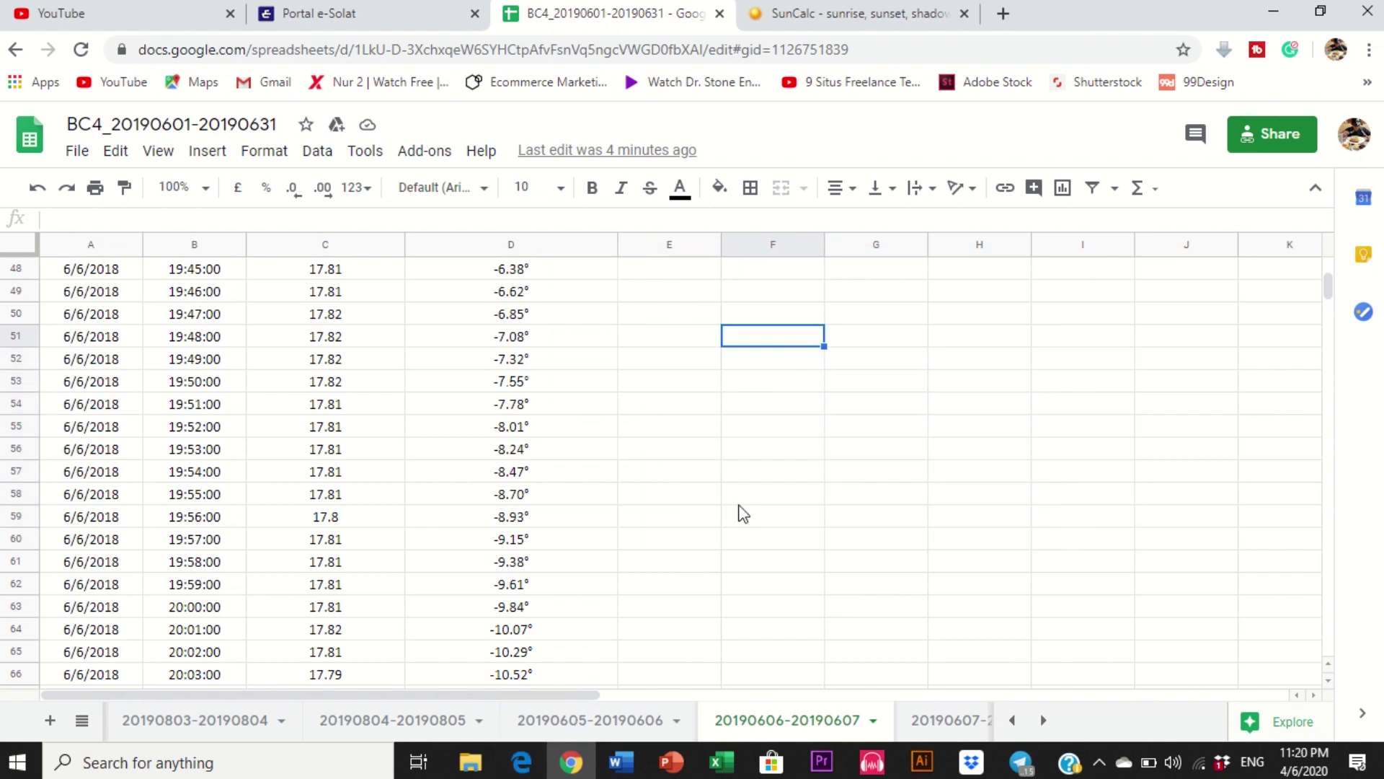
Step: Switch to the case study manual PDF in Edge and read the SunCalc setup and the Sun's altitude ranges on pages 10 and 11
{"action": "left_click", "coordinate": [534, 761]}
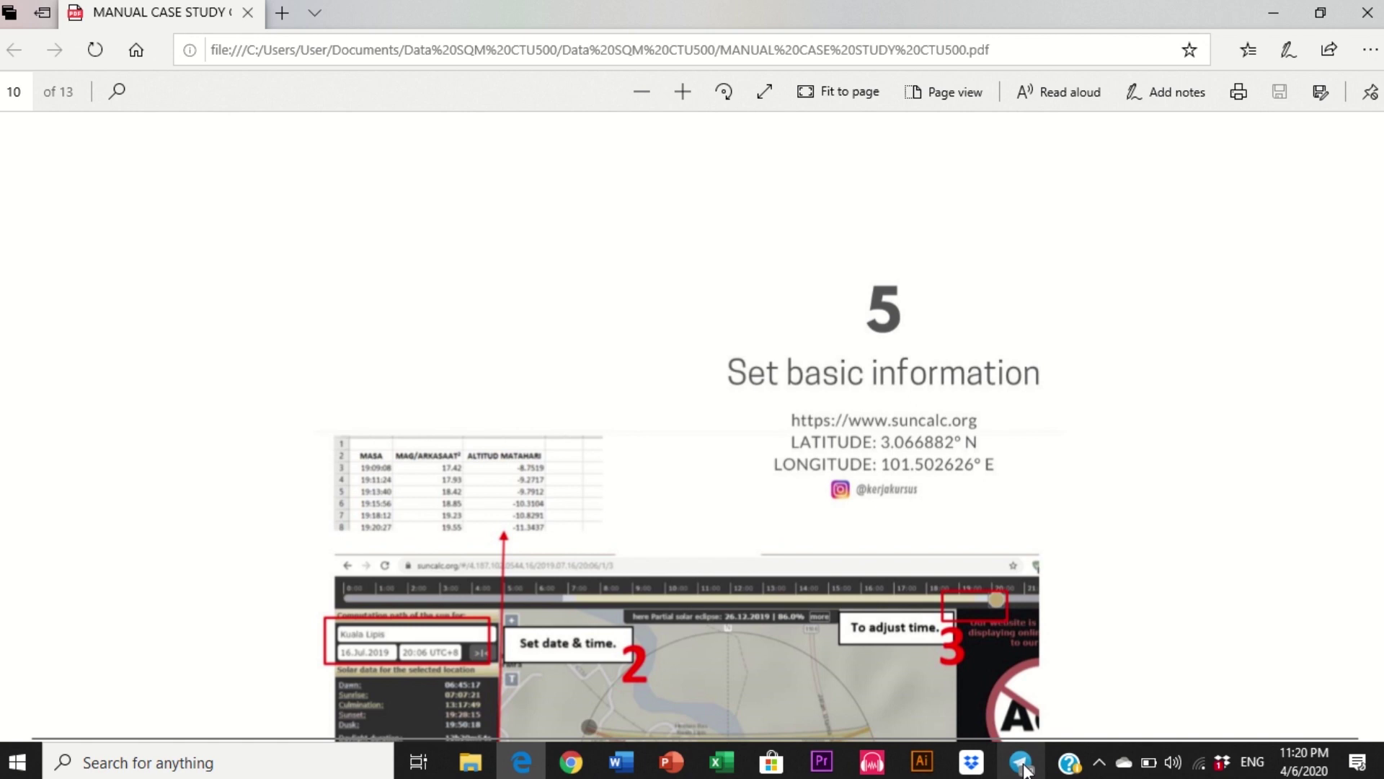
{"action": "scroll", "coordinate": [1017, 493], "scroll_direction": "up", "scroll_amount": 5}
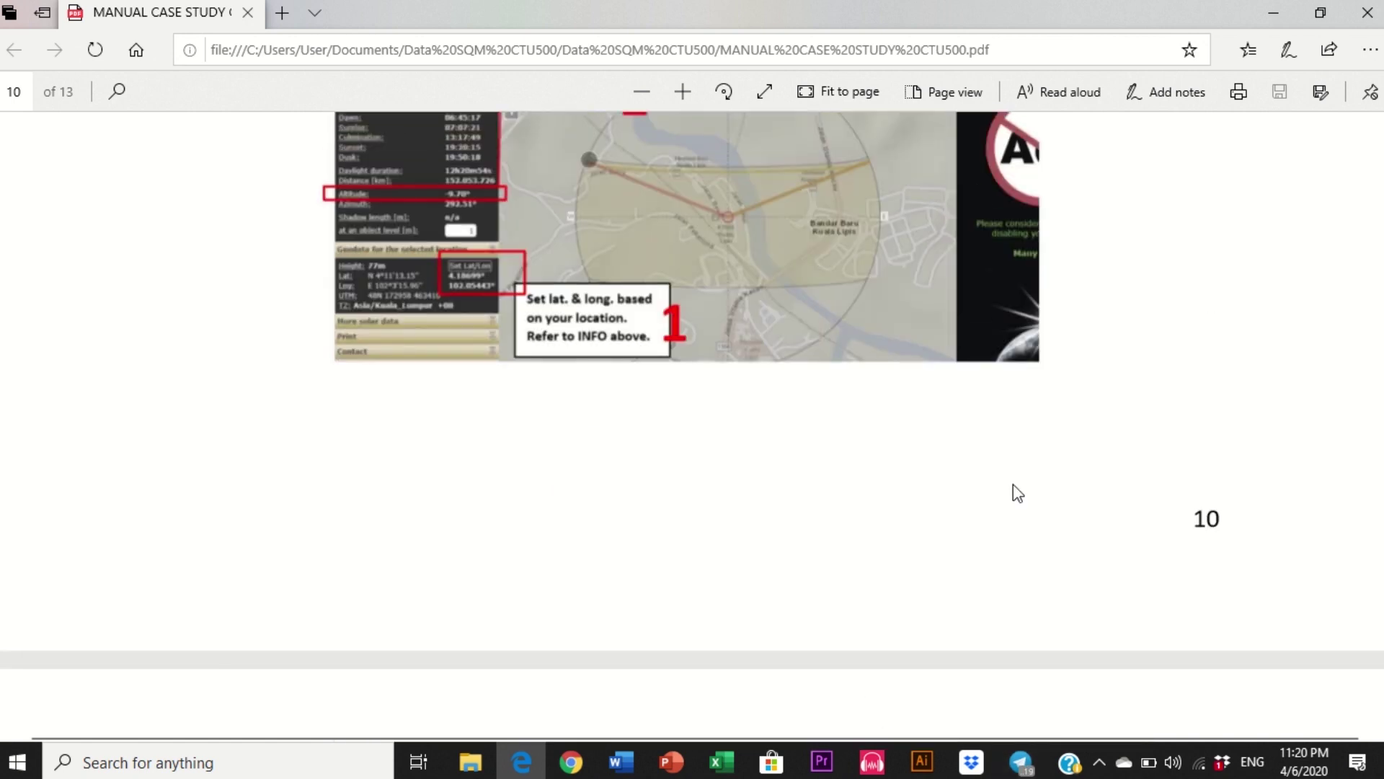
{"action": "scroll", "coordinate": [1017, 493], "scroll_direction": "up", "scroll_amount": 4}
{"action": "scroll", "coordinate": [630, 547], "scroll_direction": "down", "scroll_amount": 1}
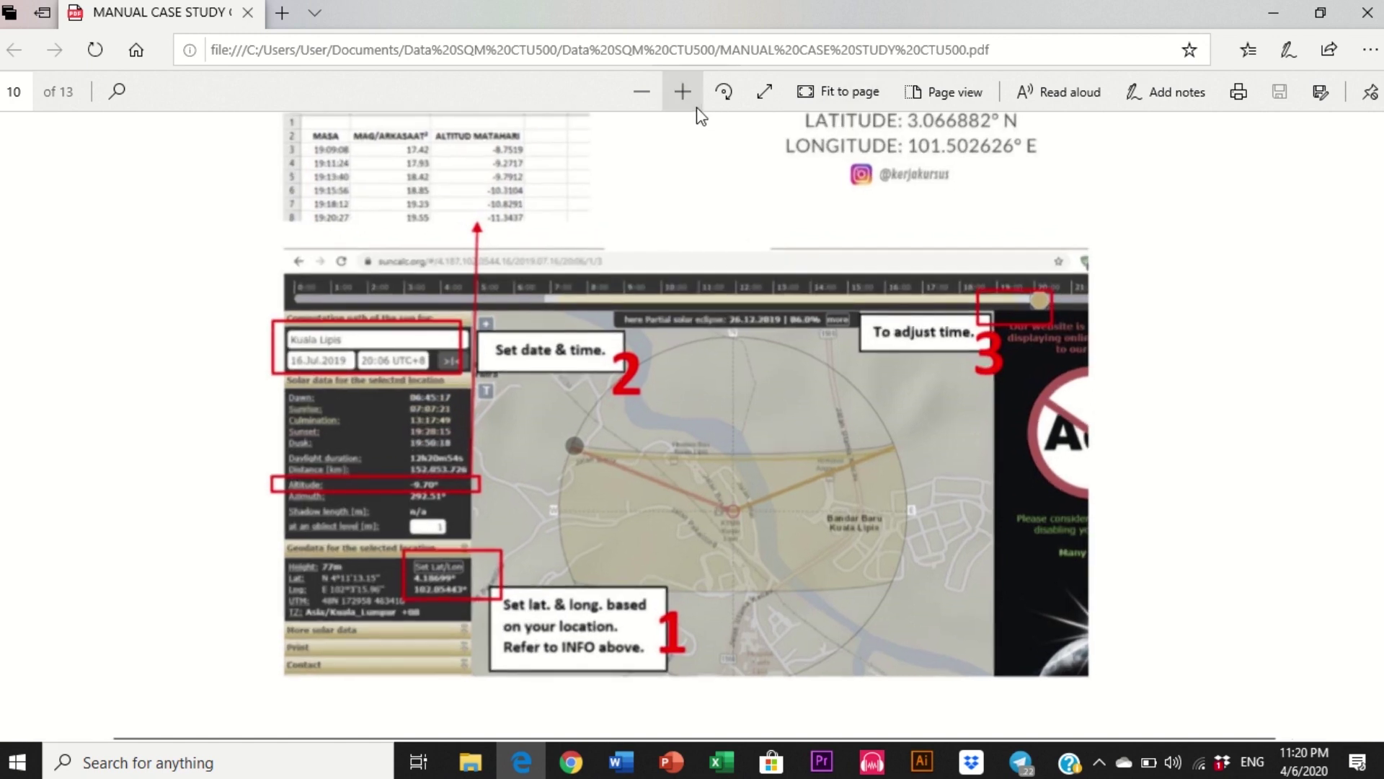
{"action": "left_click", "coordinate": [695, 105]}
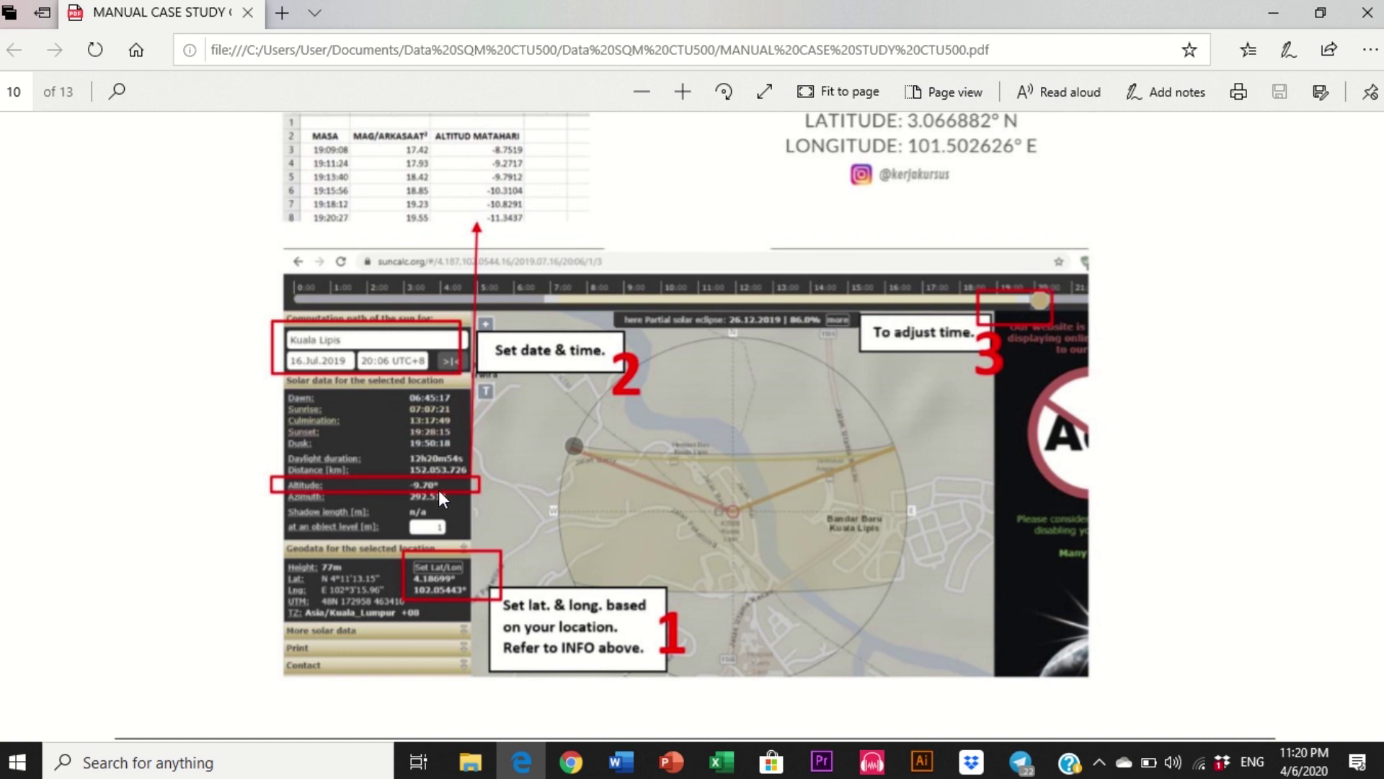
{"action": "scroll", "coordinate": [1016, 472], "scroll_direction": "down", "scroll_amount": 10}
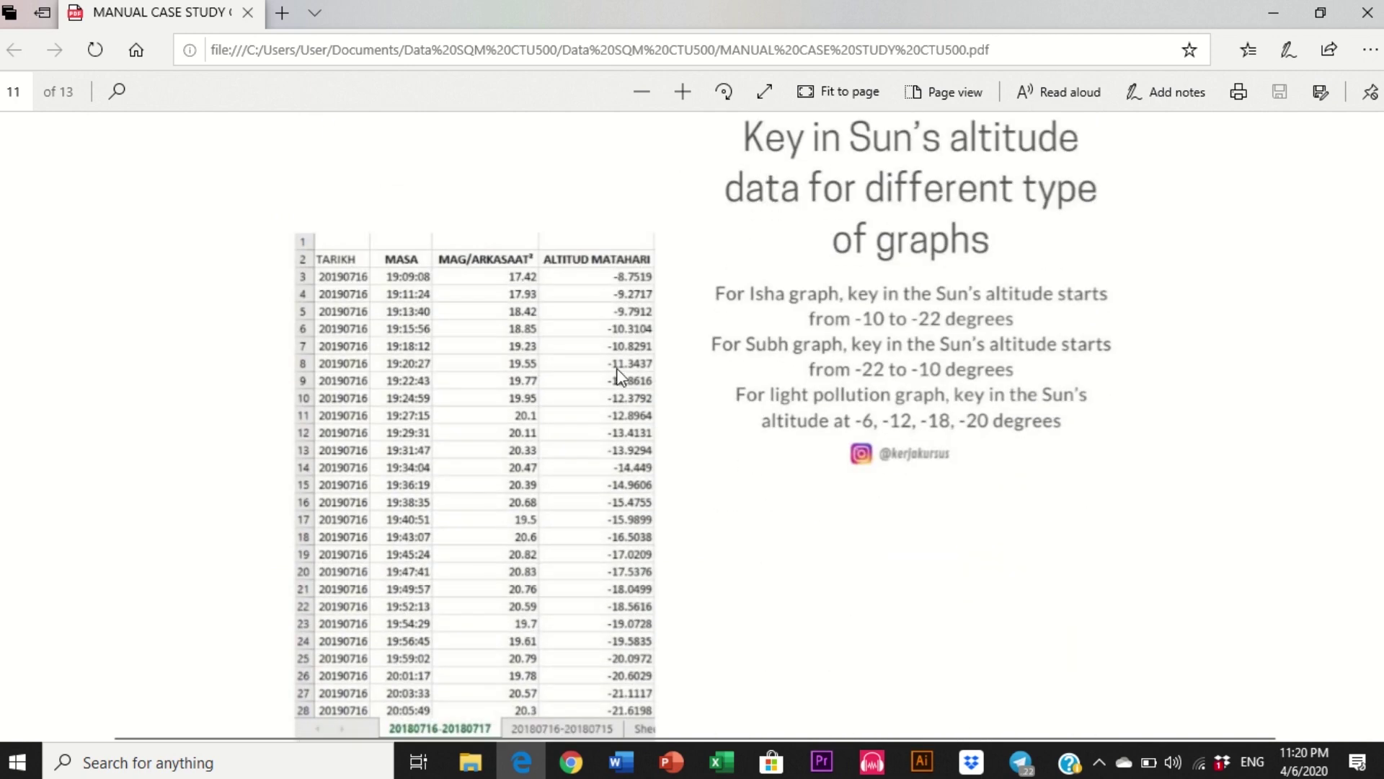
{"action": "scroll", "coordinate": [590, 288], "scroll_direction": "down", "scroll_amount": 5}
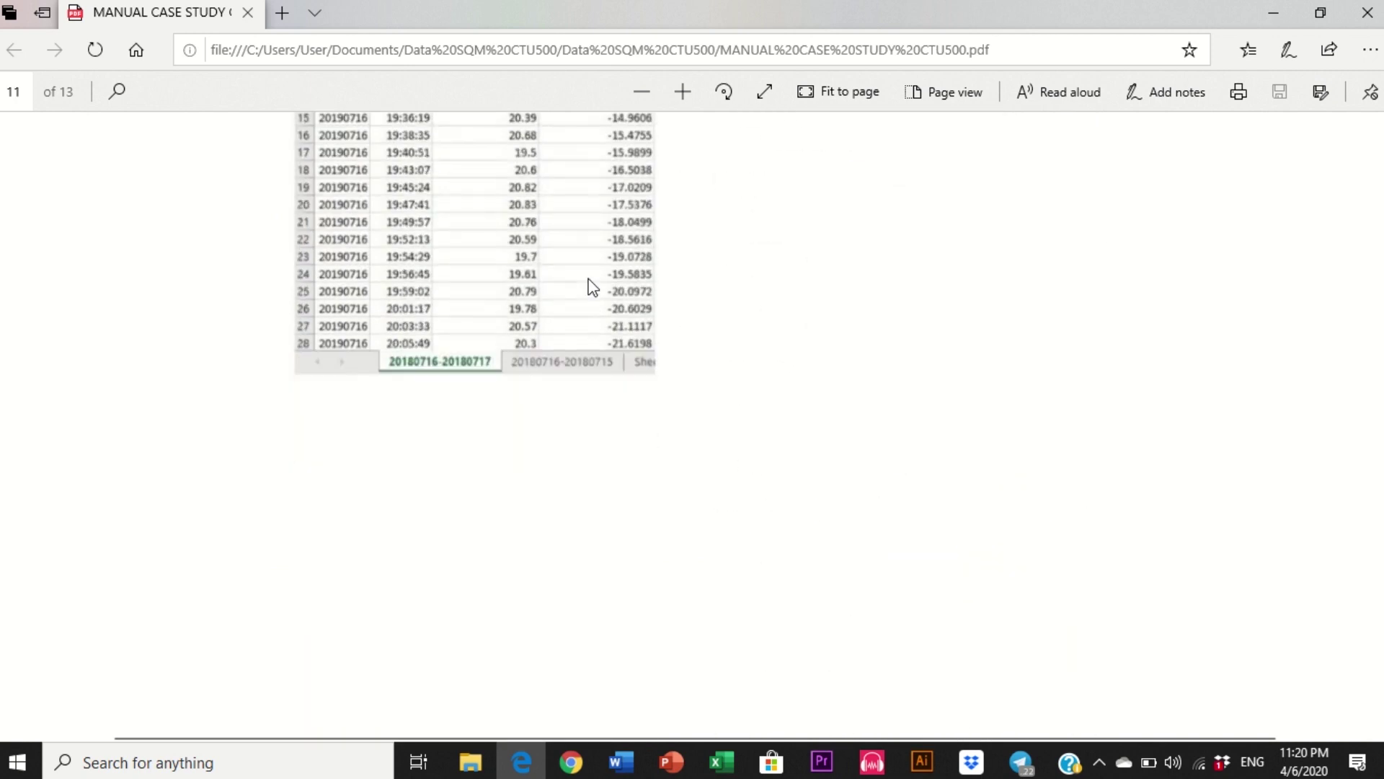
{"action": "scroll", "coordinate": [728, 406], "scroll_direction": "up", "scroll_amount": 3}
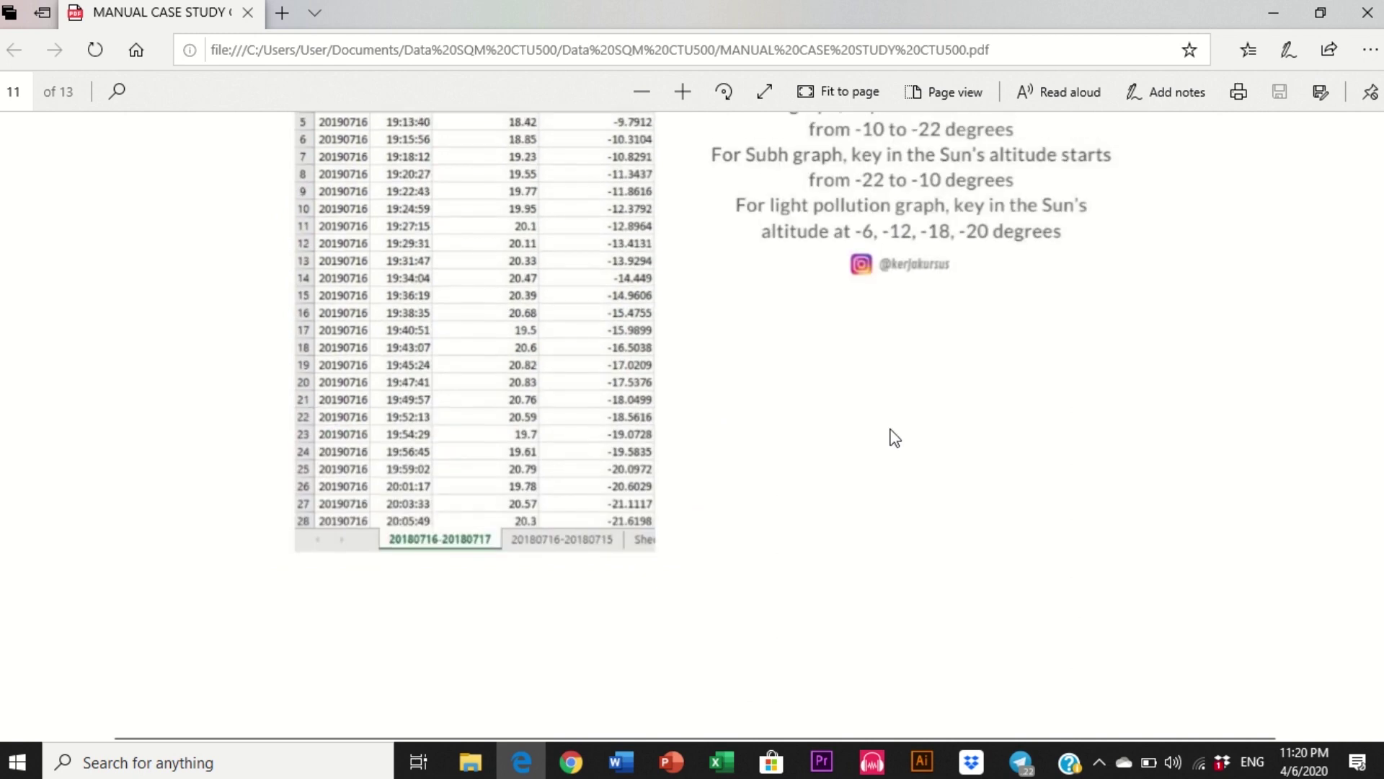
Step: Return to SunCalc in Chrome and close the time settings for 14.Jun.2018
{"action": "left_click", "coordinate": [571, 761]}
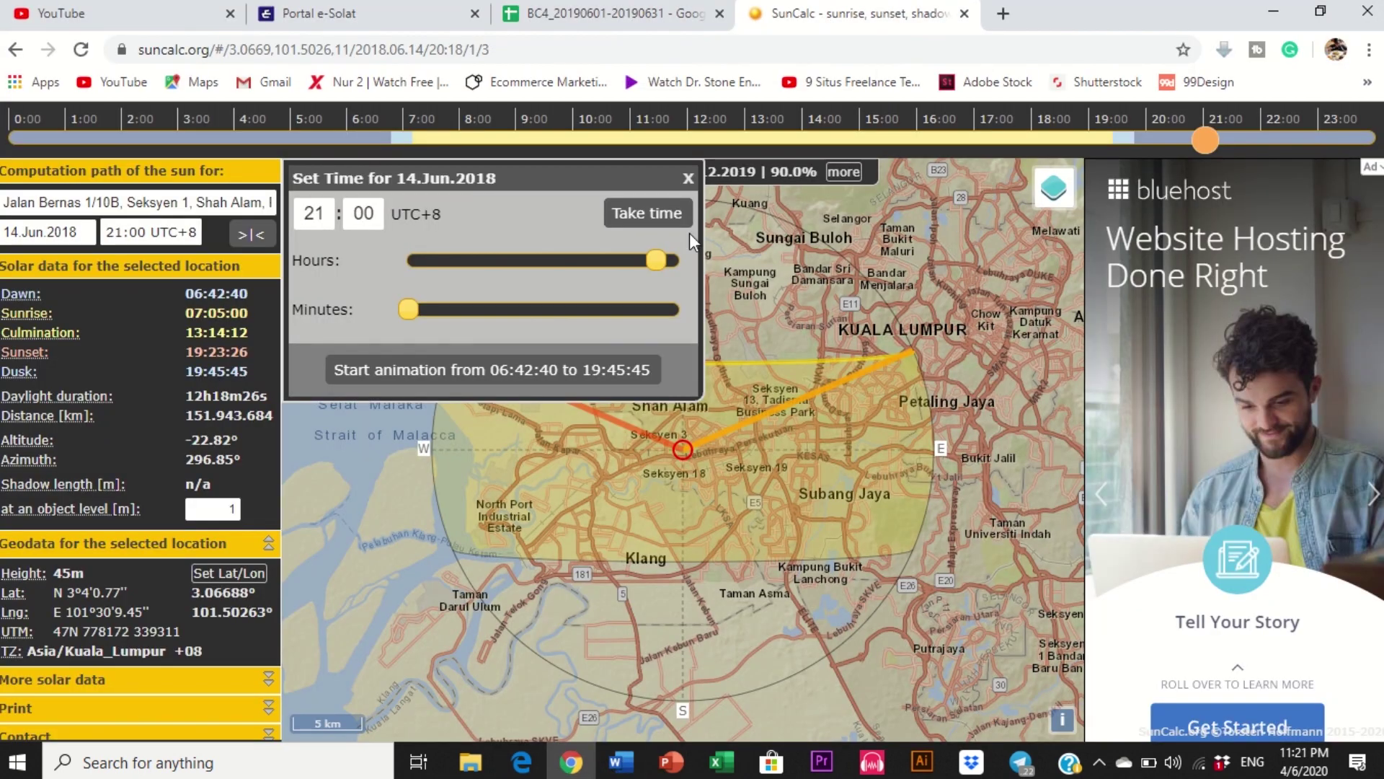
{"action": "left_click", "coordinate": [688, 179]}
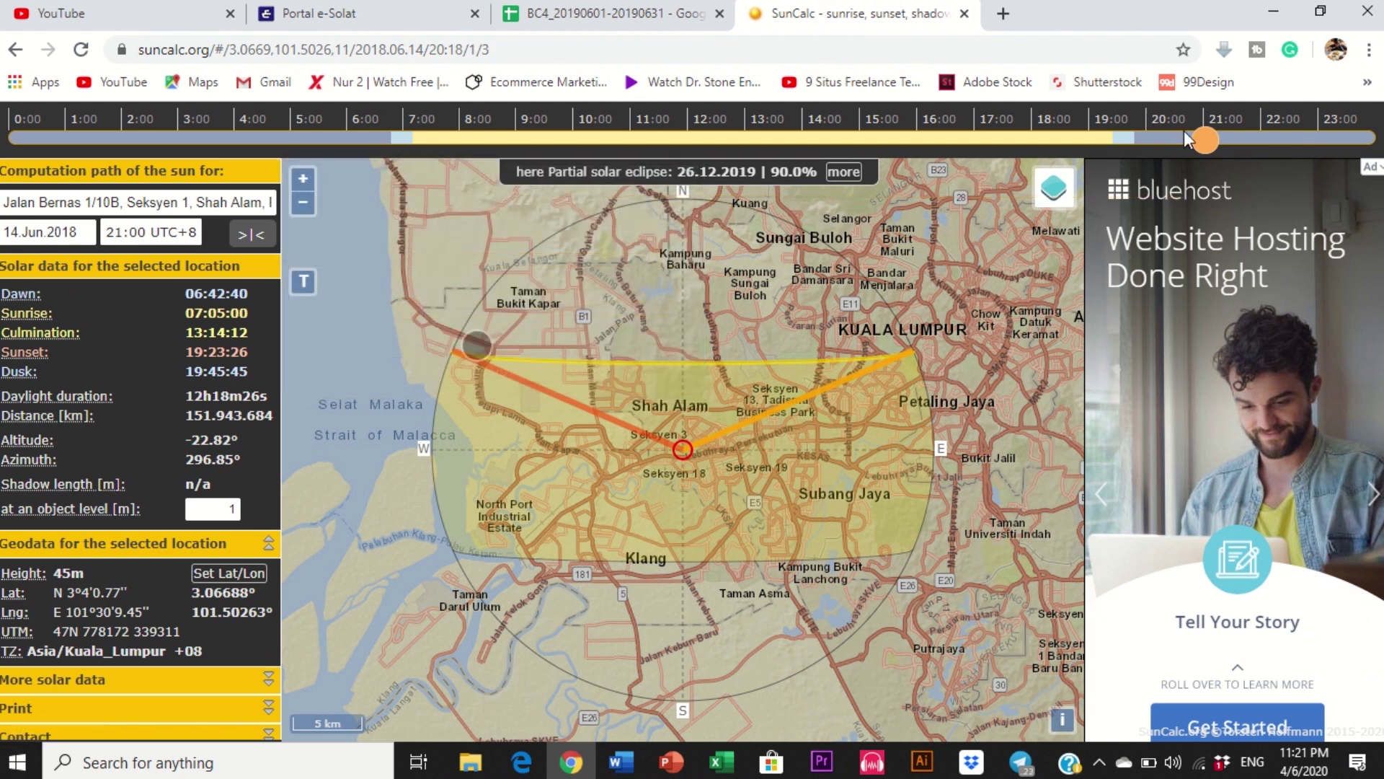
Step: Sweep the SunCalc time for 14.Jun.2018 across midnight to 00:00, and inspect the 6/6/2018 sheet's times beyond the altitude entries
{"action": "left_click_drag", "start_coordinate": [1180, 139], "coordinate": [1374, 139]}
{"action": "left_click_drag", "start_coordinate": [1200, 177], "coordinate": [2, 160]}
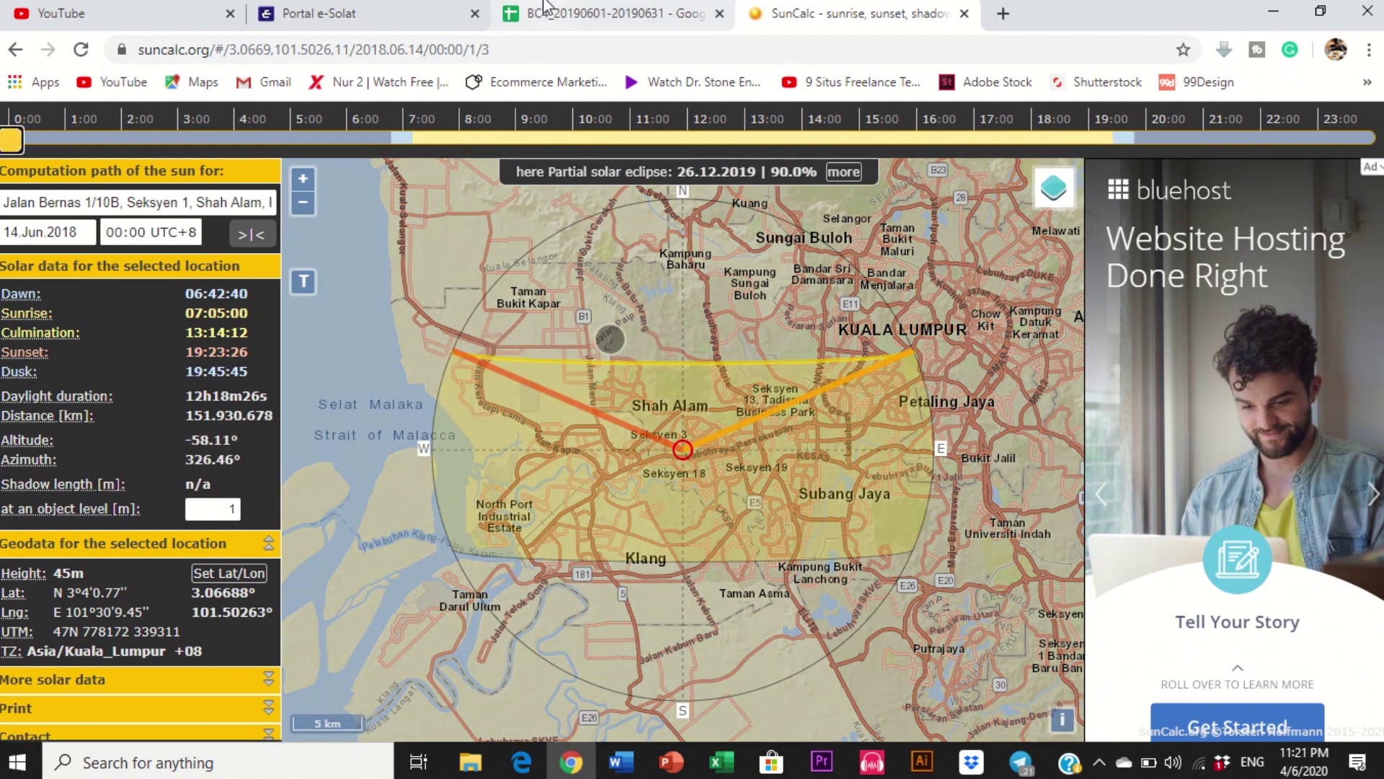
{"action": "mouse_move", "coordinate": [497, 11]}
{"action": "left_click", "coordinate": [505, 16]}
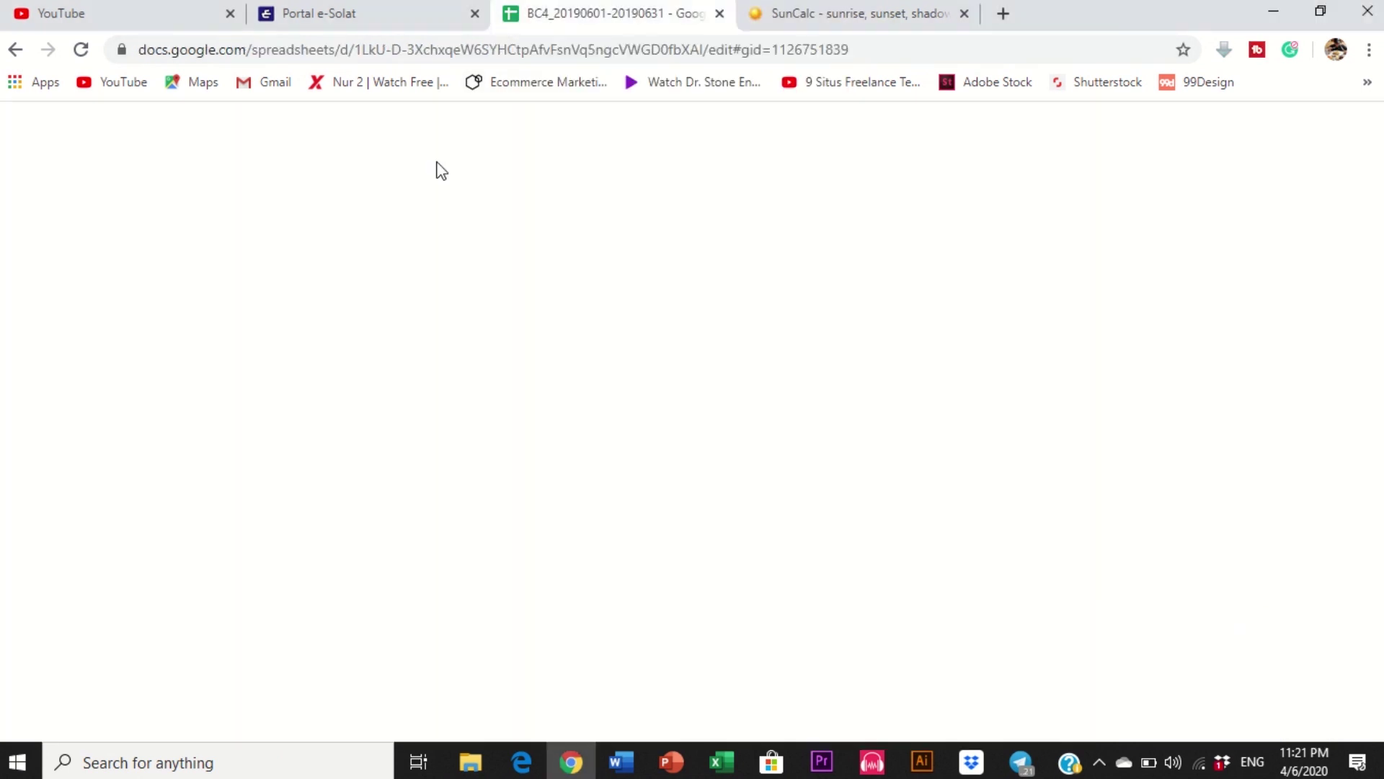
{"action": "scroll", "coordinate": [268, 552], "scroll_direction": "down", "scroll_amount": 3}
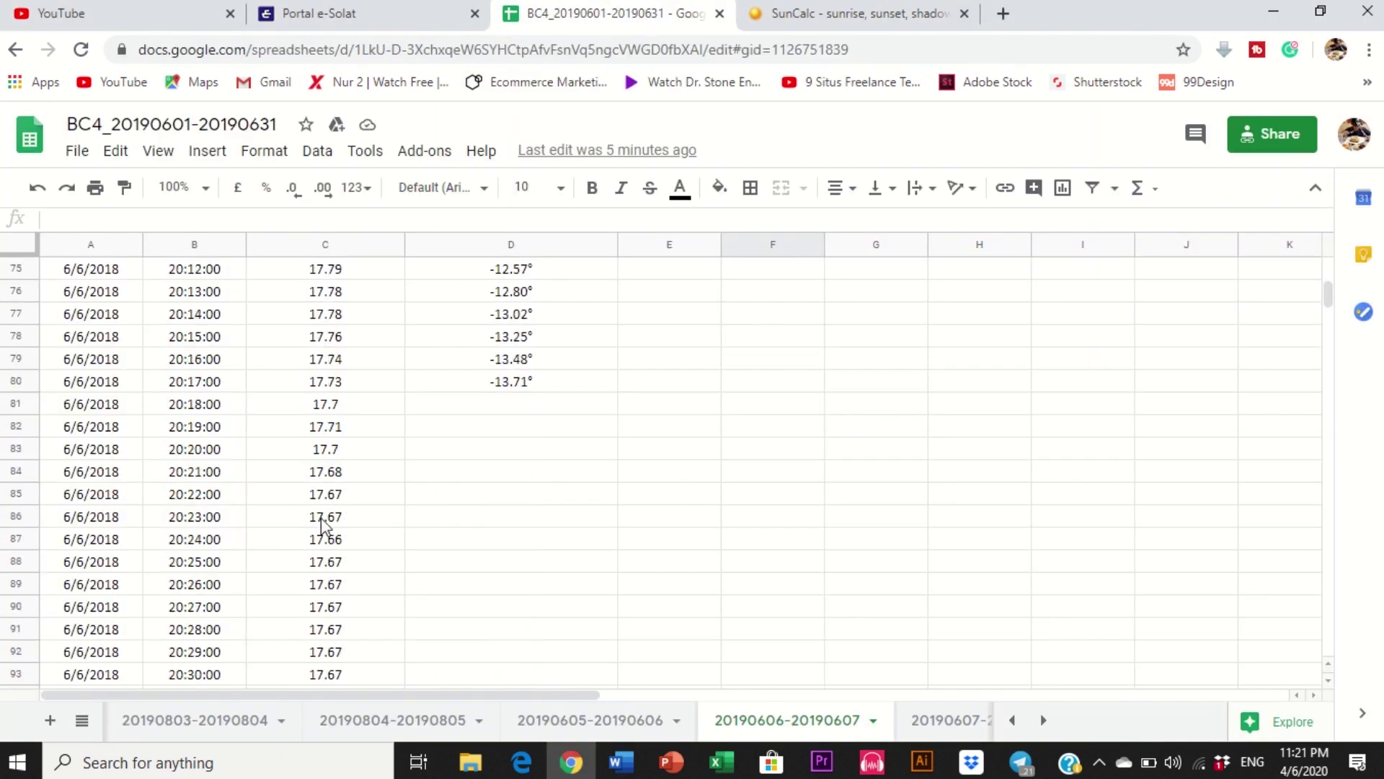
{"action": "scroll", "coordinate": [324, 531], "scroll_direction": "up", "scroll_amount": 4}
{"action": "scroll", "coordinate": [167, 532], "scroll_direction": "down", "scroll_amount": 12}
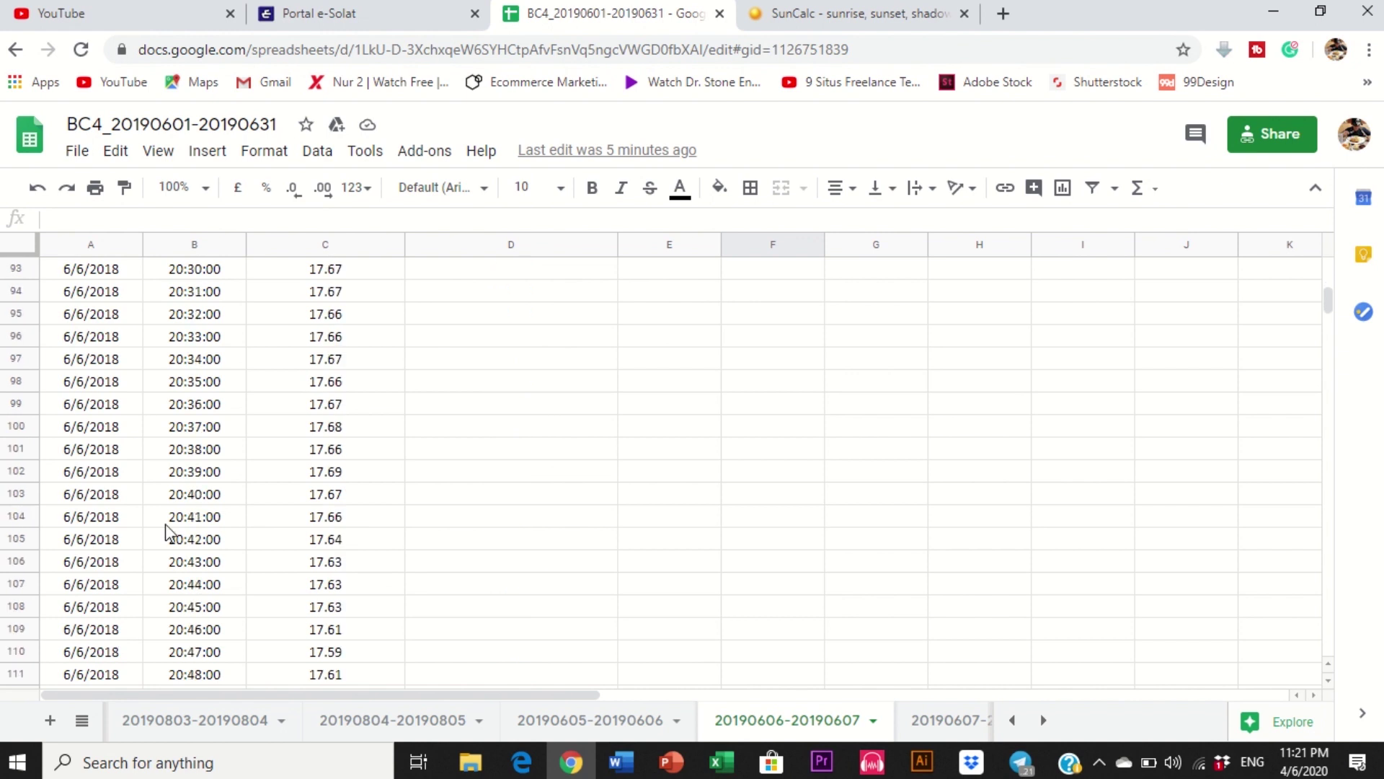
Step: Return to SunCalc and move the time on 14.Jun.2018 through the day to 14:15
{"action": "mouse_move", "coordinate": [786, 29]}
{"action": "left_click", "coordinate": [888, 9]}
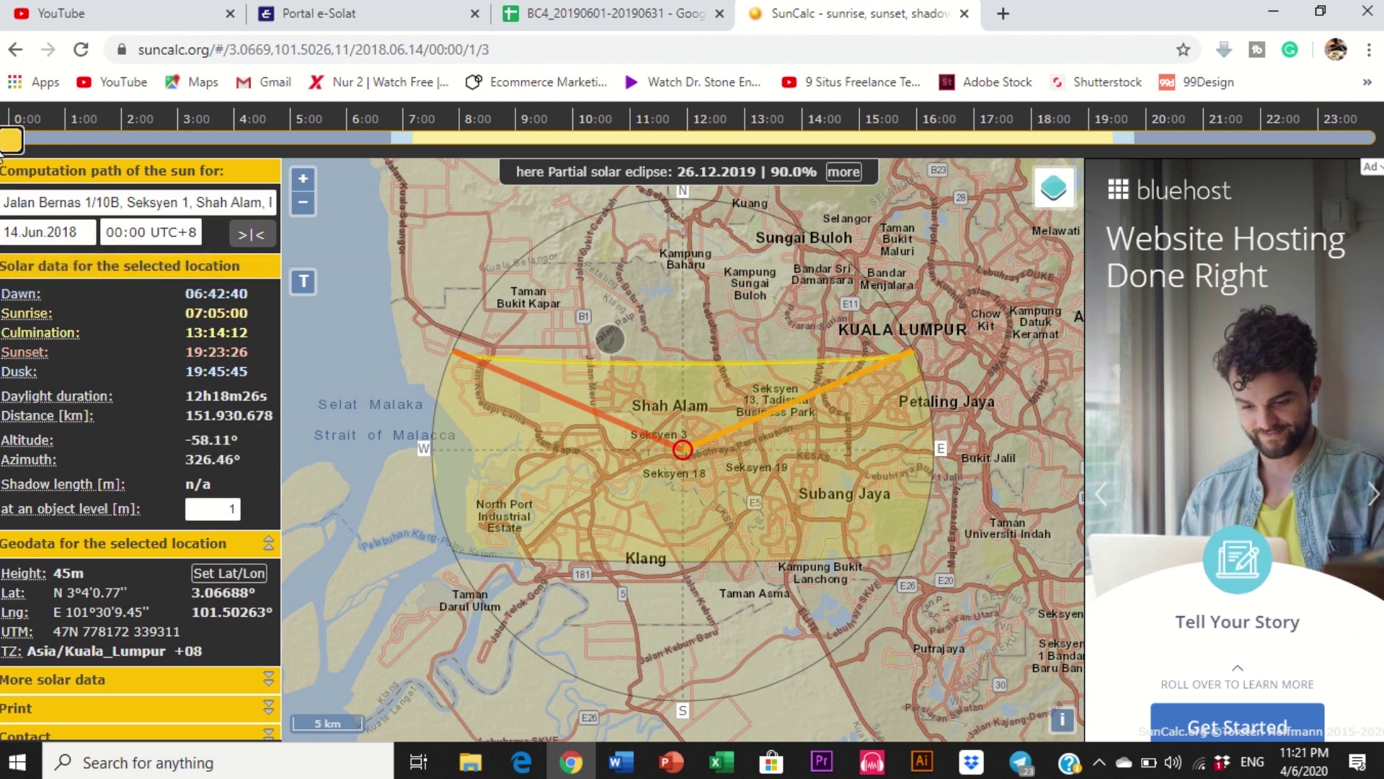
{"action": "left_click_drag", "start_coordinate": [2, 150], "coordinate": [936, 140]}
{"action": "left_click_drag", "start_coordinate": [1085, 139], "coordinate": [822, 139]}
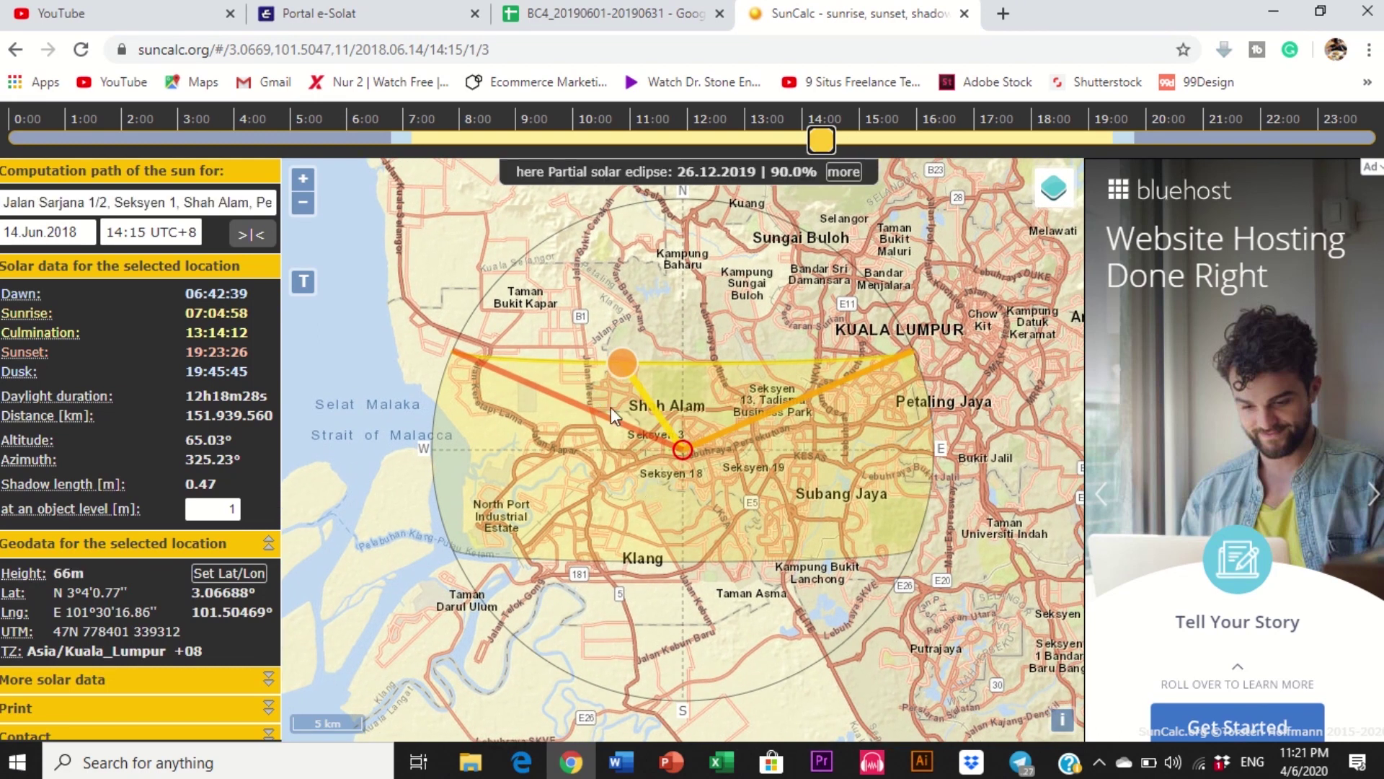
Step: Move the SunCalc location to Subang Jaya and reset the calculation to the current date and time
{"action": "left_click_drag", "start_coordinate": [735, 453], "coordinate": [585, 384]}
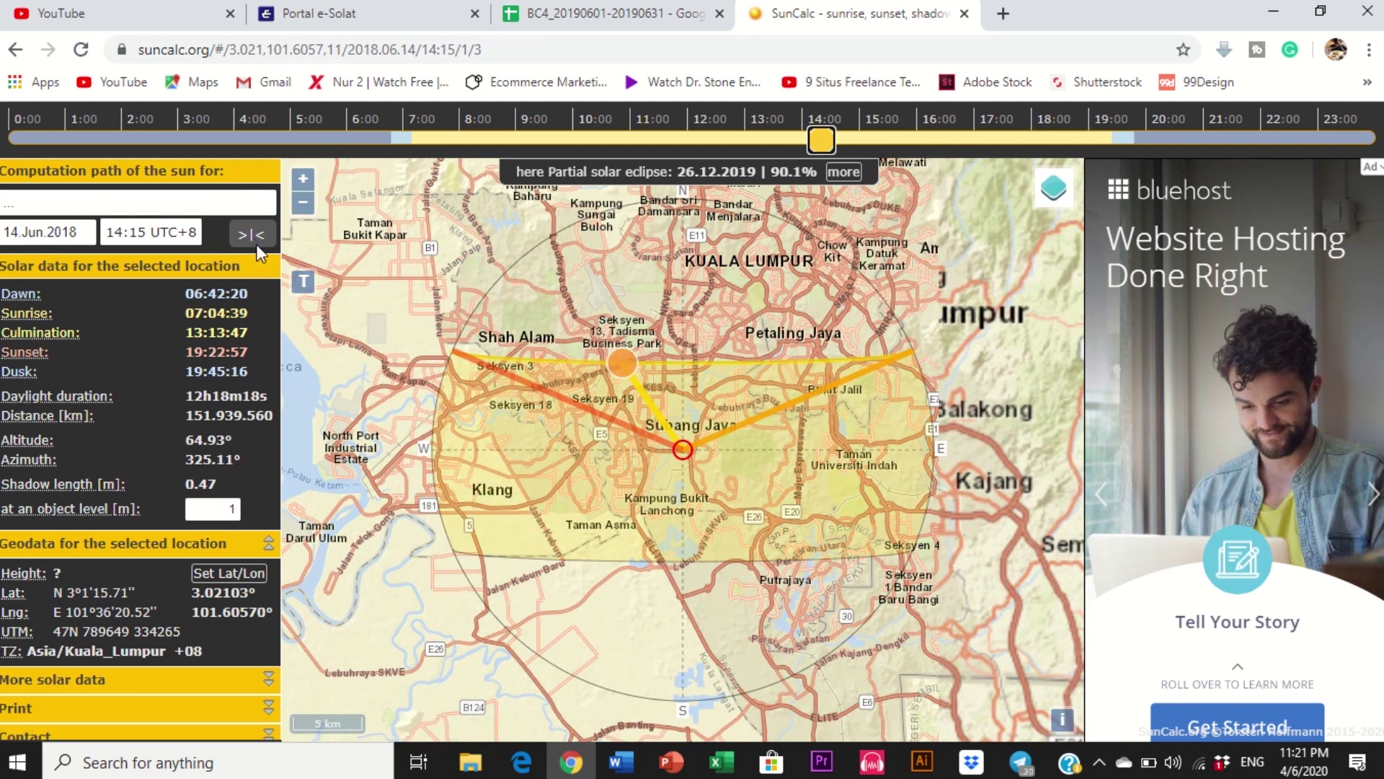
{"action": "scroll", "coordinate": [310, 303], "scroll_direction": "down", "scroll_amount": 1}
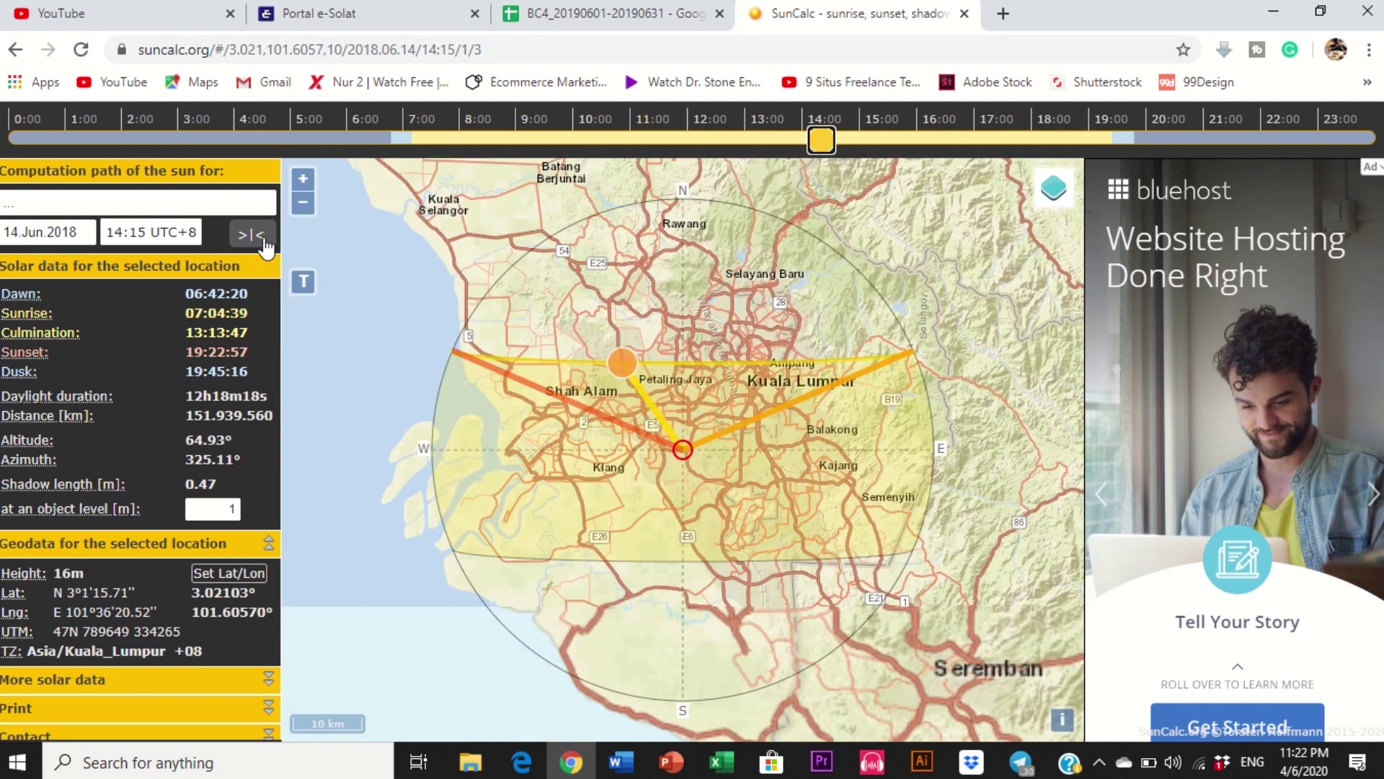
{"action": "left_click", "coordinate": [264, 238]}
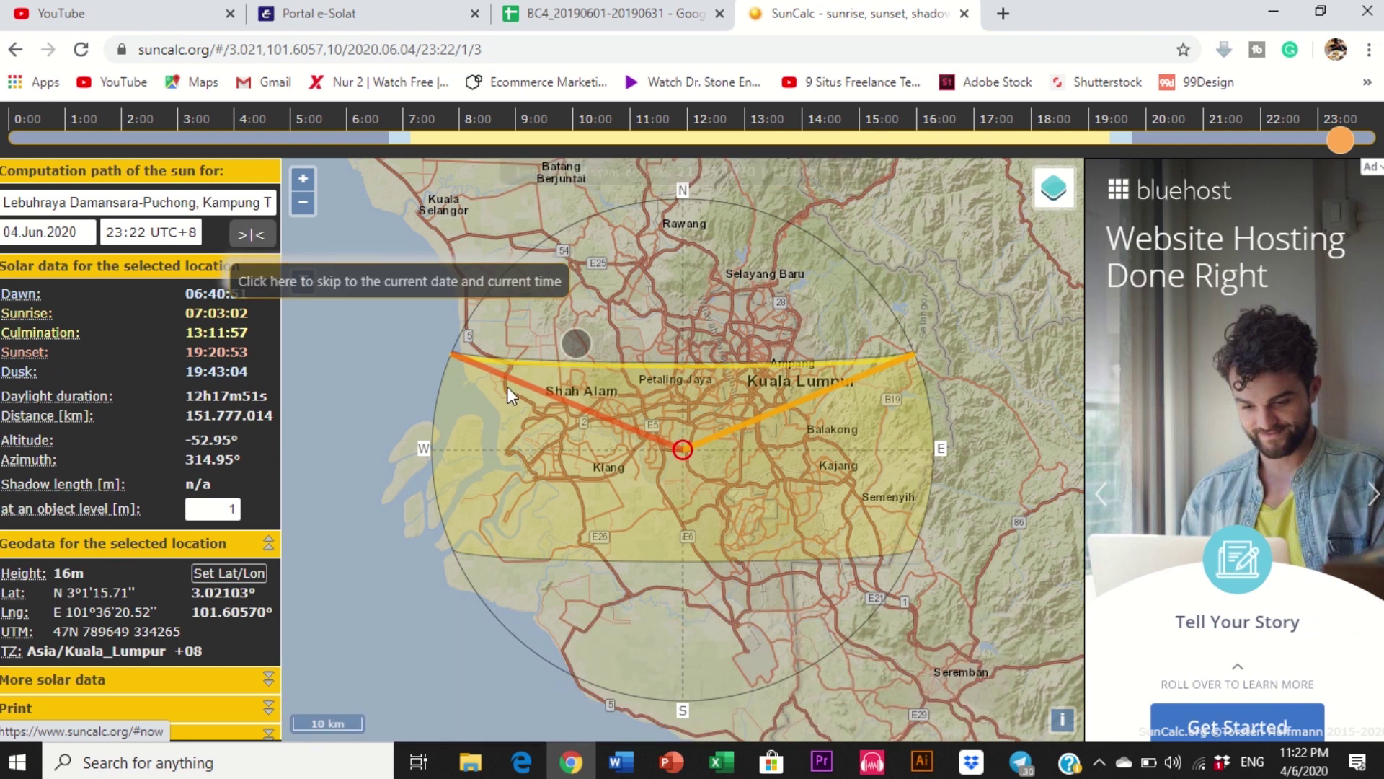
Step: Move the sun path location northeast of Kuala Lumpur to Kenaboi, Jelebu, Negeri Sembilan
{"action": "left_click_drag", "start_coordinate": [1016, 319], "coordinate": [997, 327]}
{"action": "scroll", "coordinate": [991, 324], "scroll_direction": "down", "scroll_amount": 1}
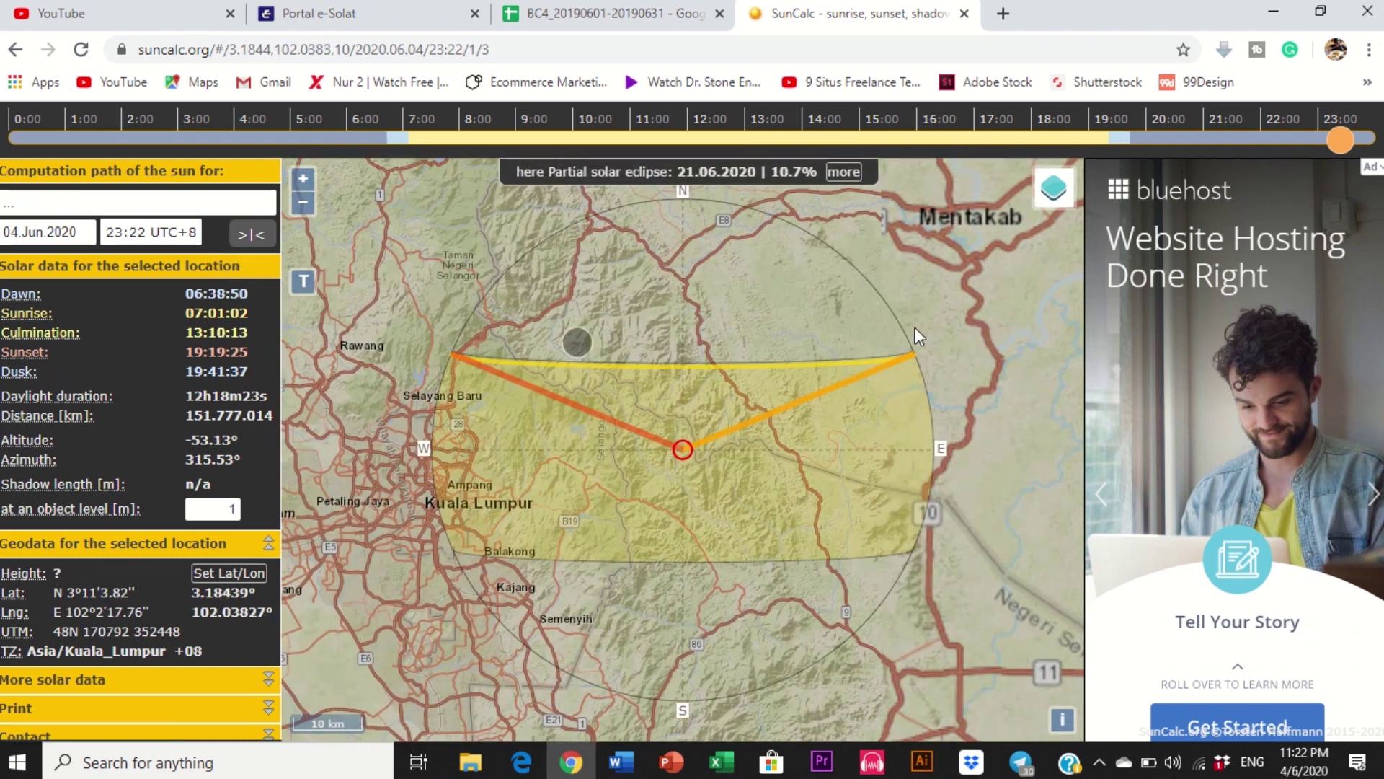
{"action": "scroll", "coordinate": [915, 328], "scroll_direction": "down", "scroll_amount": 1}
{"action": "scroll", "coordinate": [613, 418], "scroll_direction": "up", "scroll_amount": 2}
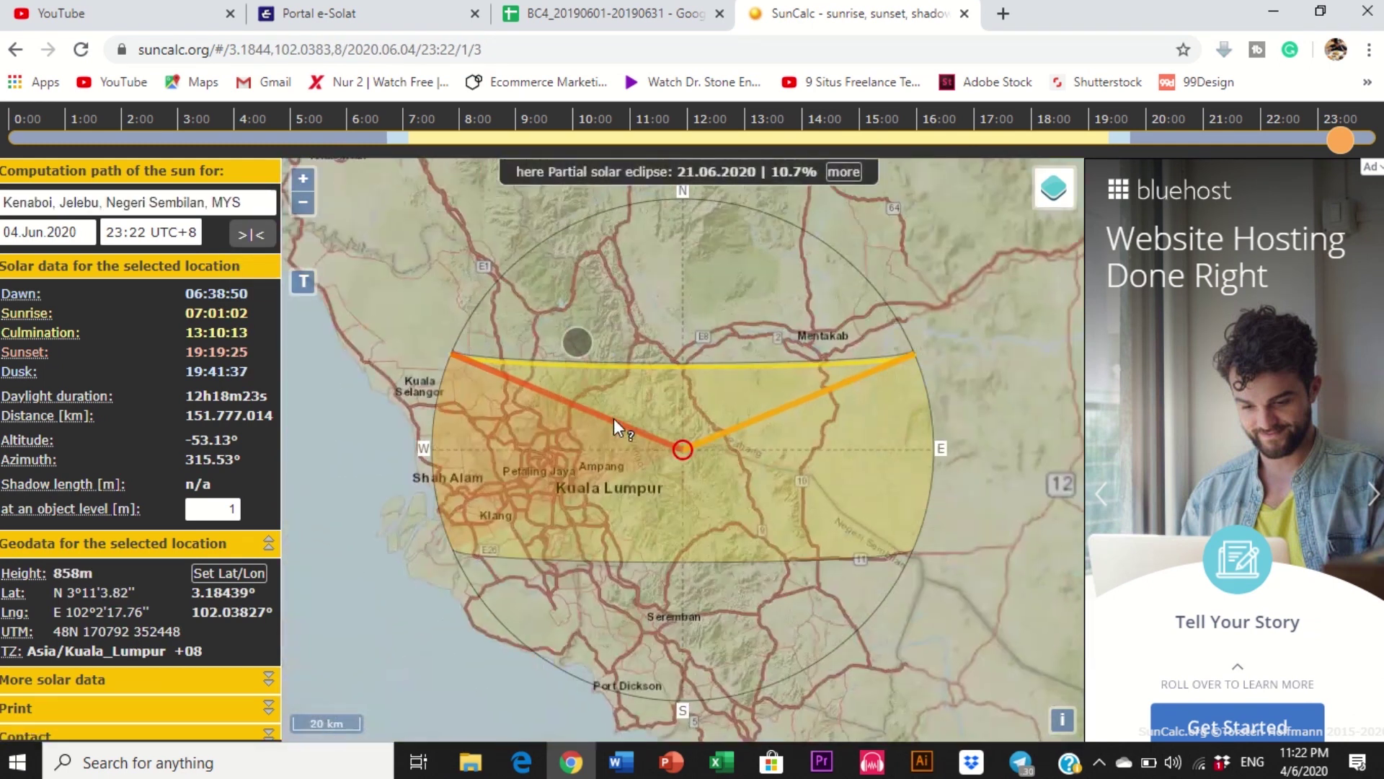
{"action": "scroll", "coordinate": [615, 422], "scroll_direction": "down", "scroll_amount": 4}
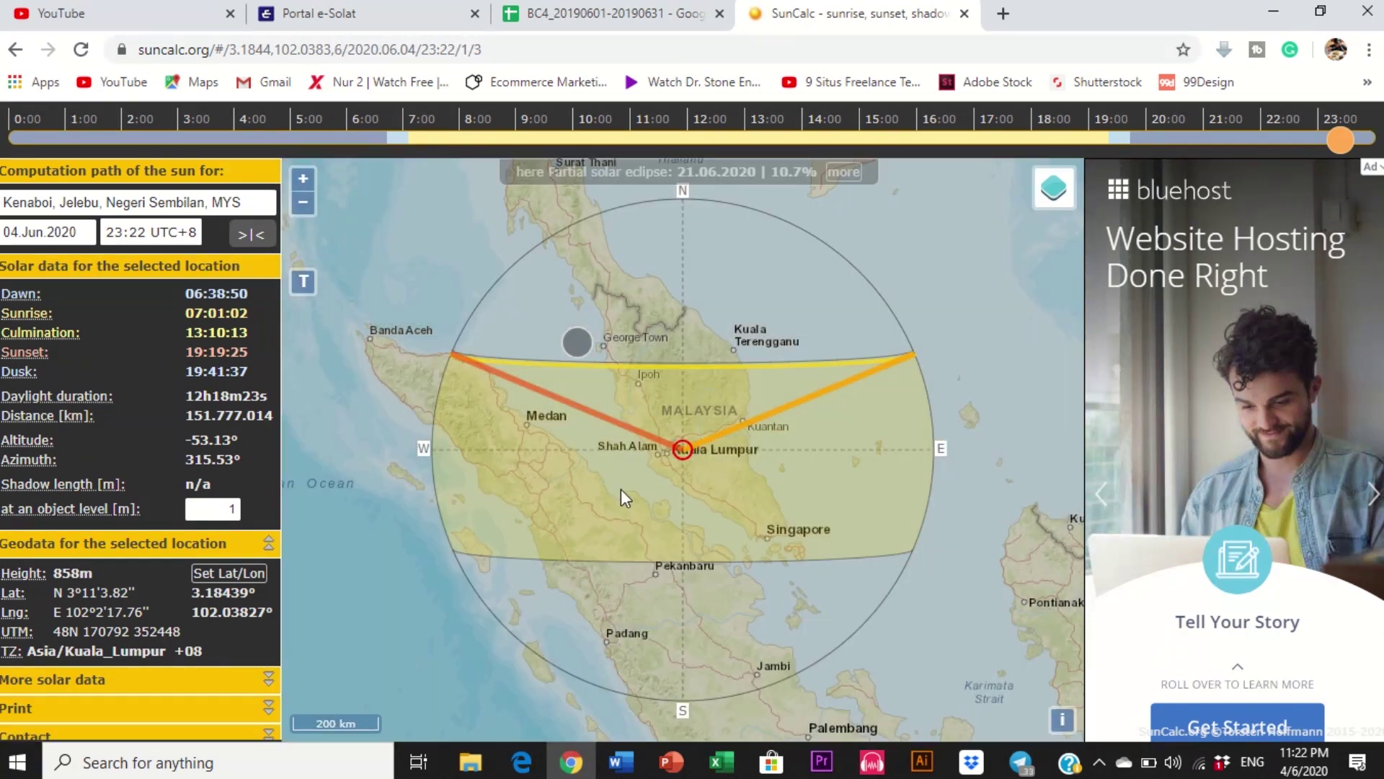
Step: Relocate the sun path to southern Sumatra and on to a point beside Tanjungkarang-Telukbetung
{"action": "left_click_drag", "start_coordinate": [621, 489], "coordinate": [526, 267]}
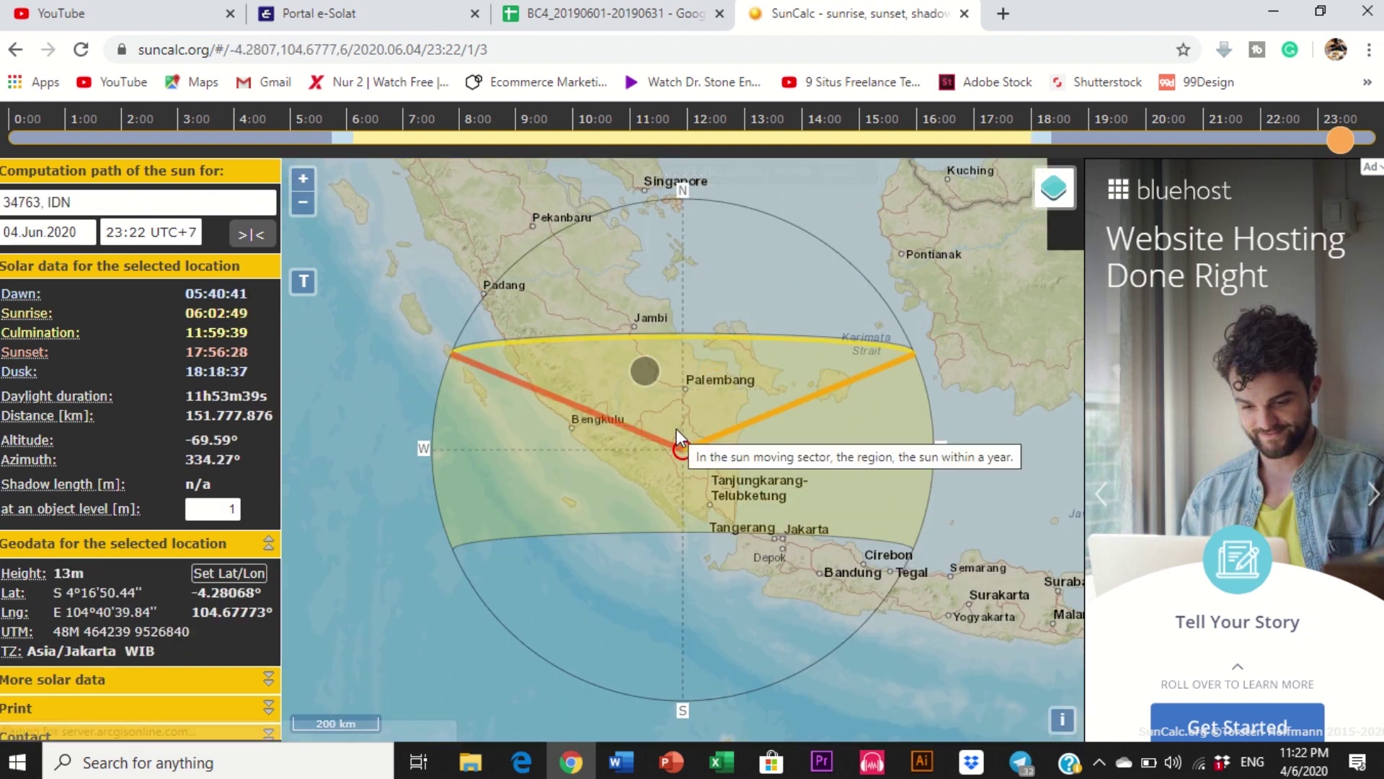
{"action": "scroll", "coordinate": [682, 447], "scroll_direction": "up", "scroll_amount": 2}
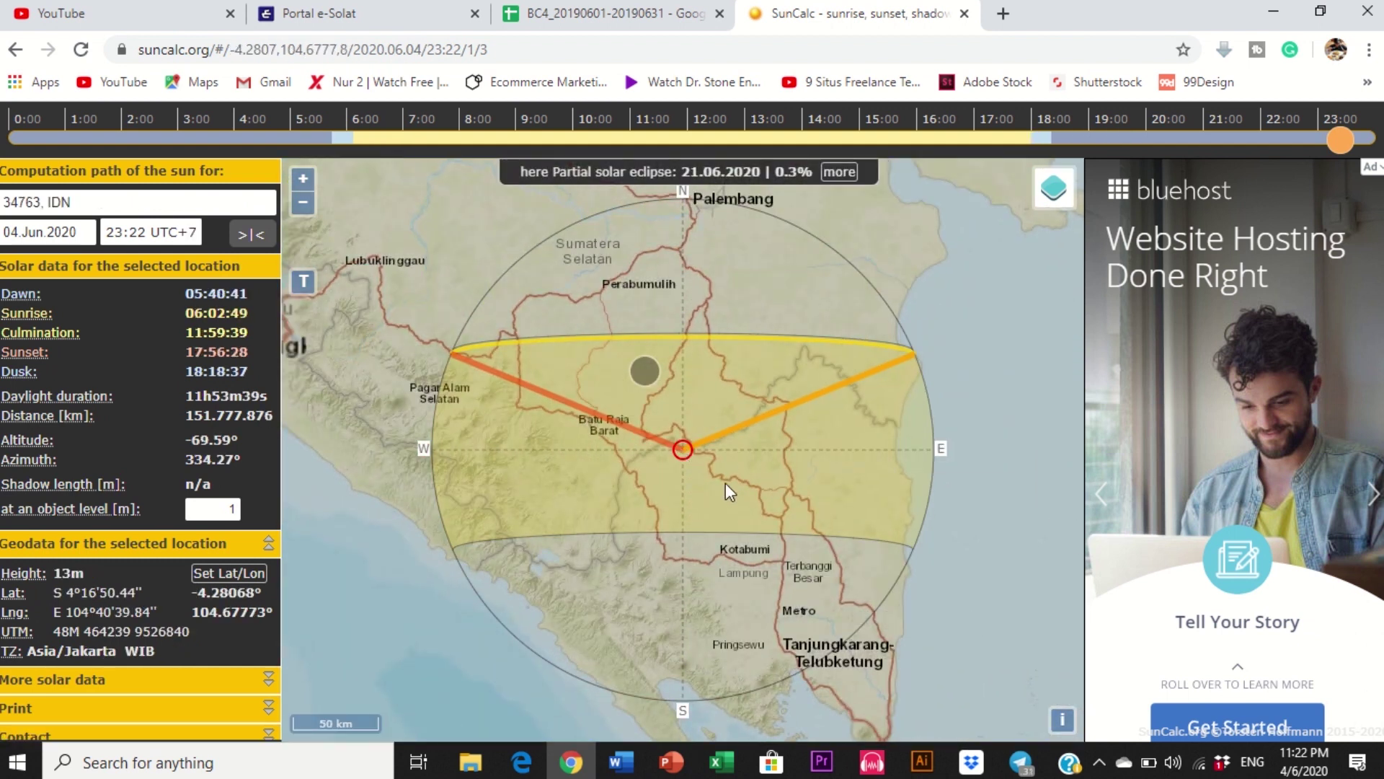
{"action": "mouse_move", "coordinate": [622, 428]}
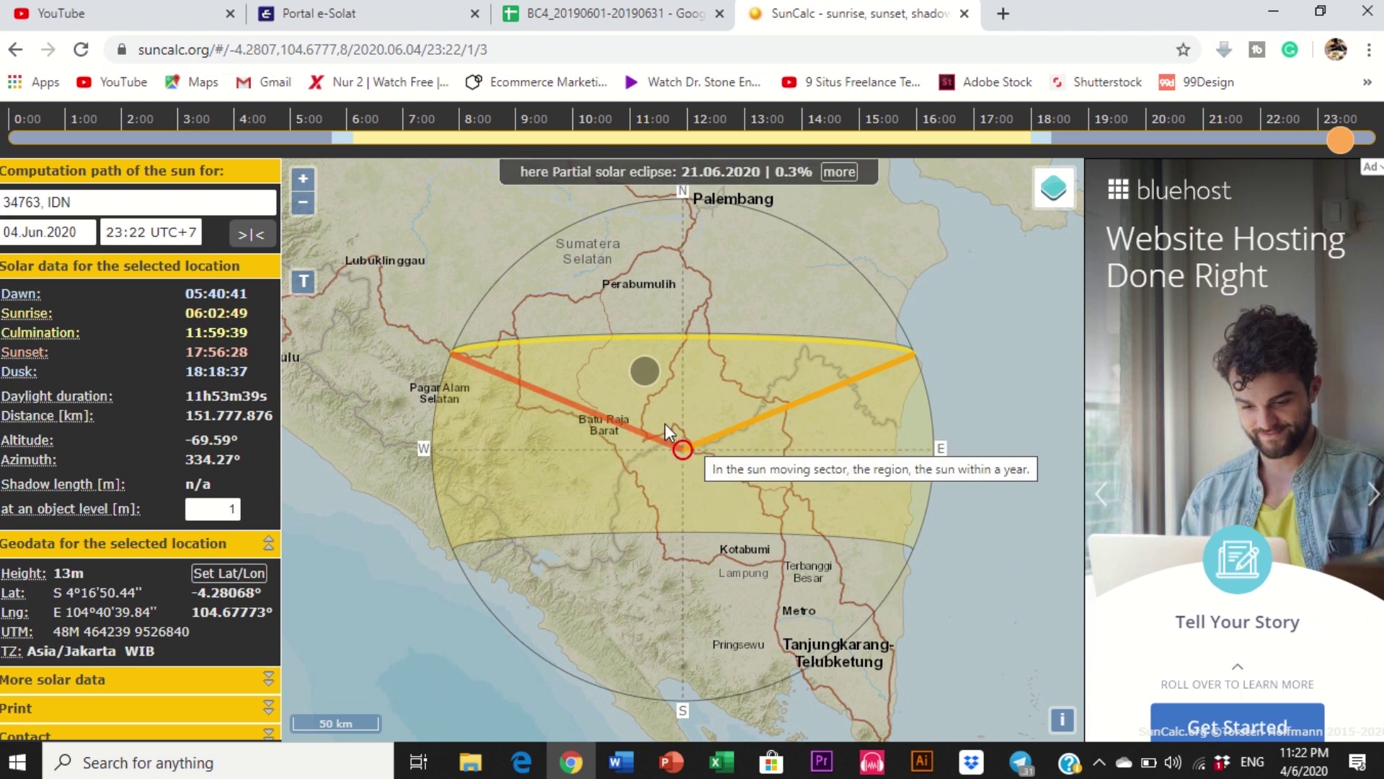
{"action": "left_click", "coordinate": [876, 673]}
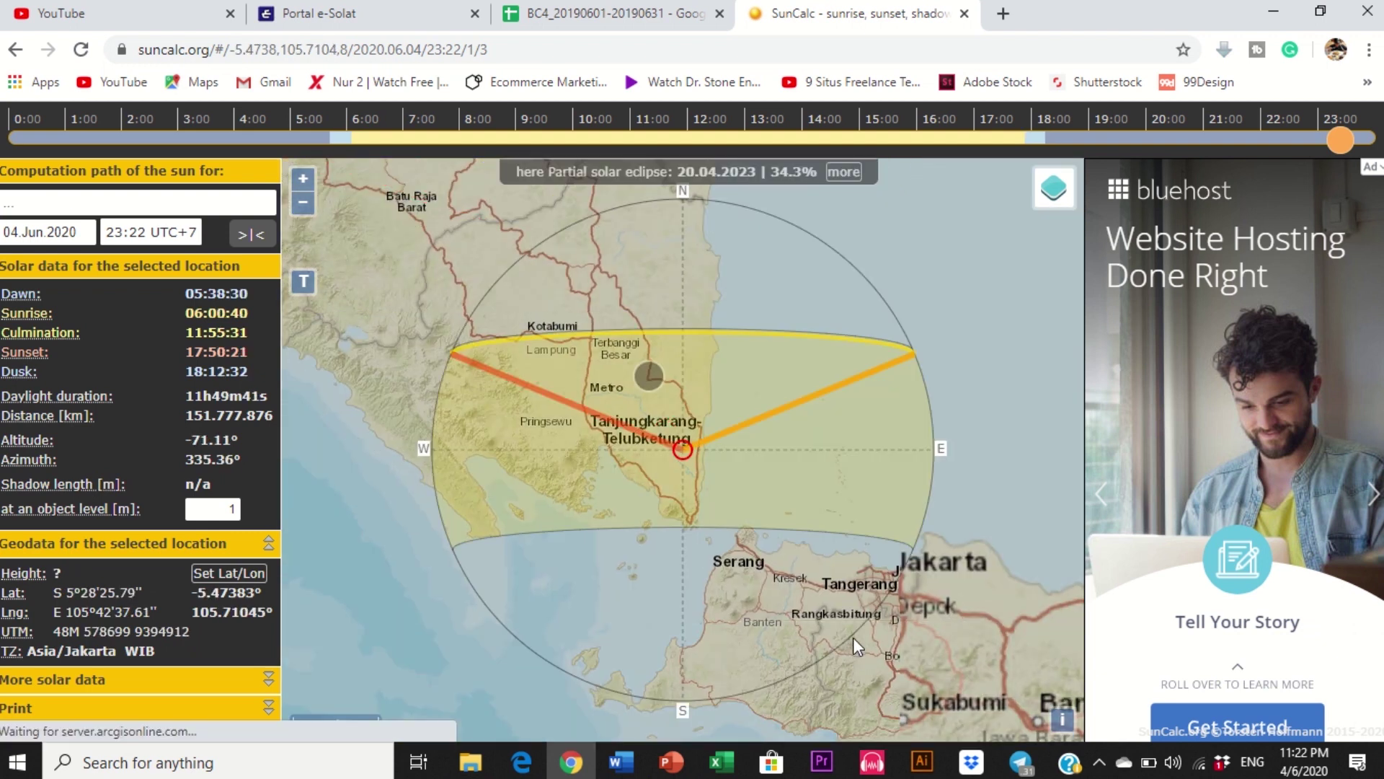
Step: Shift the sun path location eastward across Java to a point just south of Probolinggo
{"action": "left_click_drag", "start_coordinate": [828, 573], "coordinate": [474, 402]}
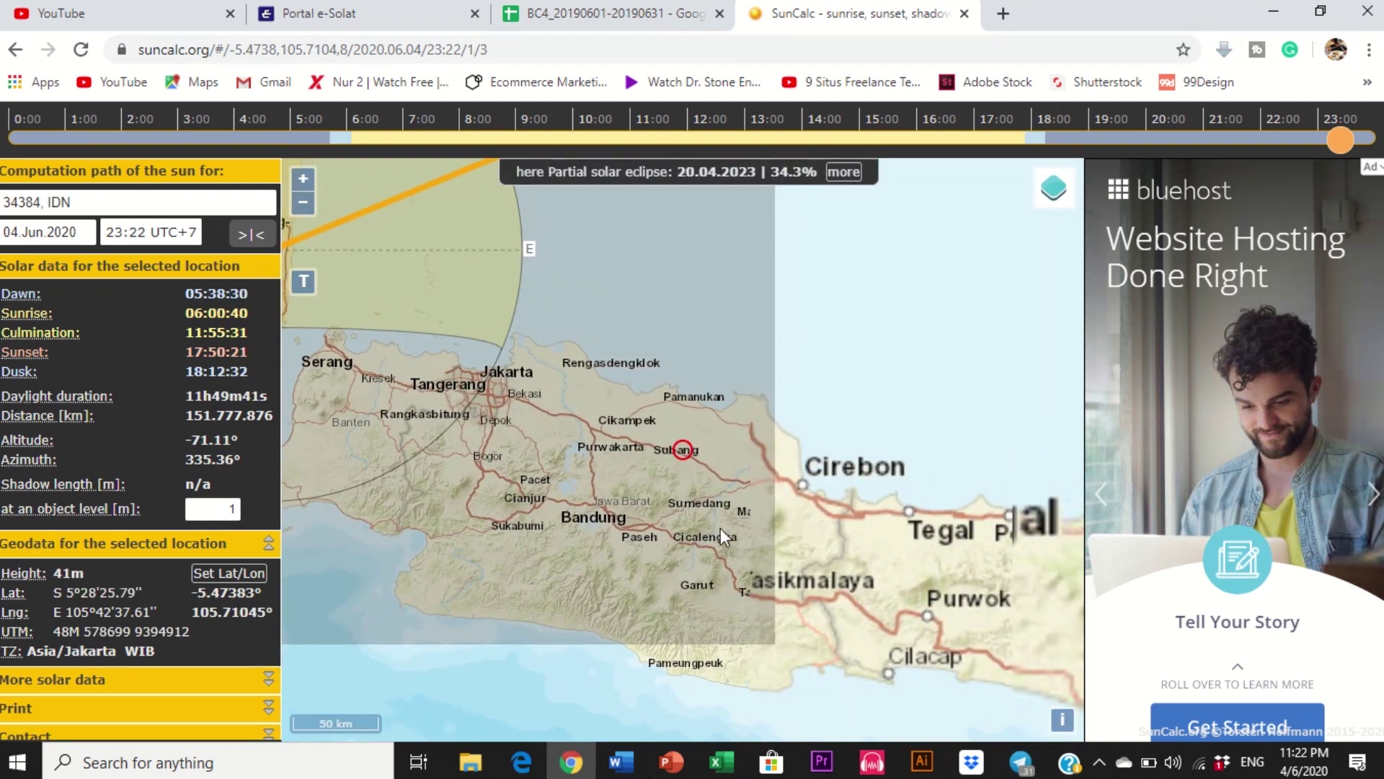
{"action": "left_click", "coordinate": [719, 526]}
{"action": "left_click", "coordinate": [695, 568]}
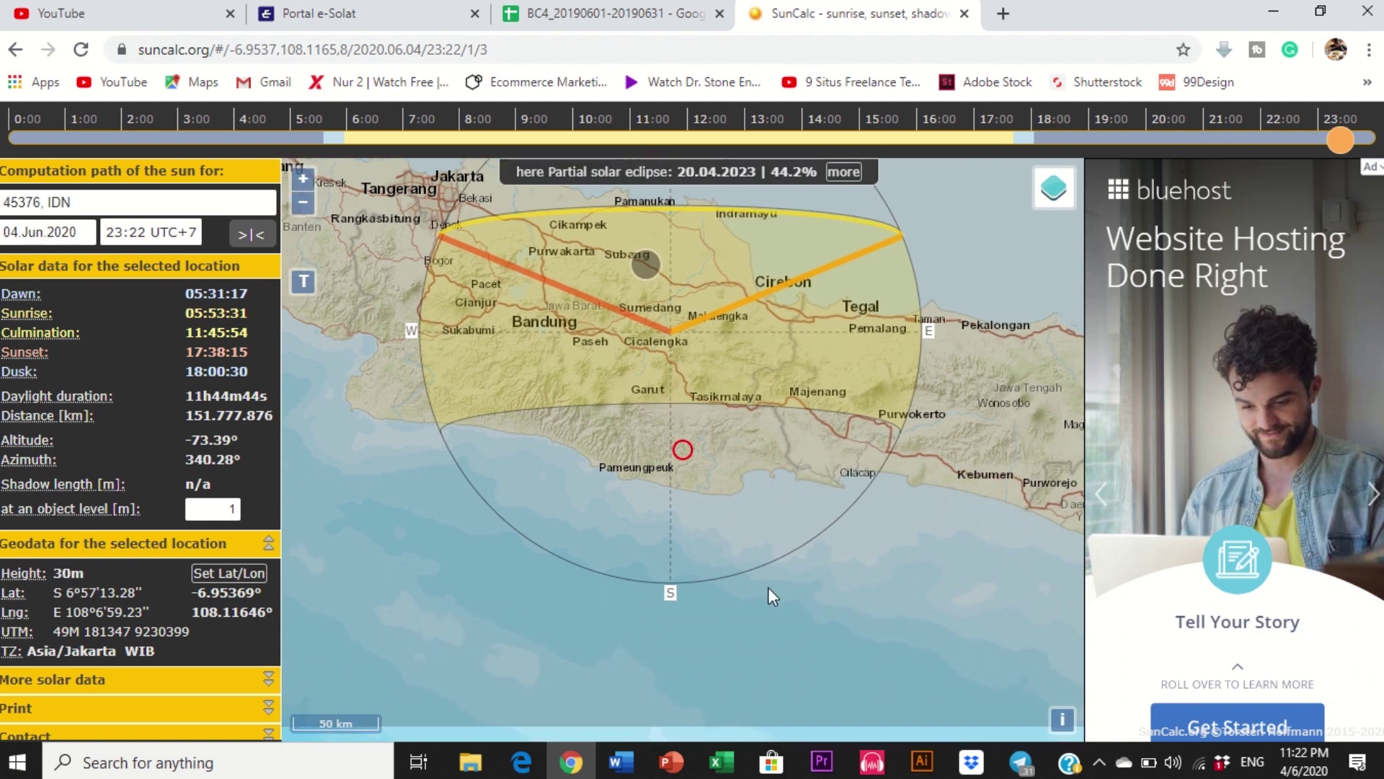
{"action": "left_click_drag", "start_coordinate": [966, 382], "coordinate": [494, 465]}
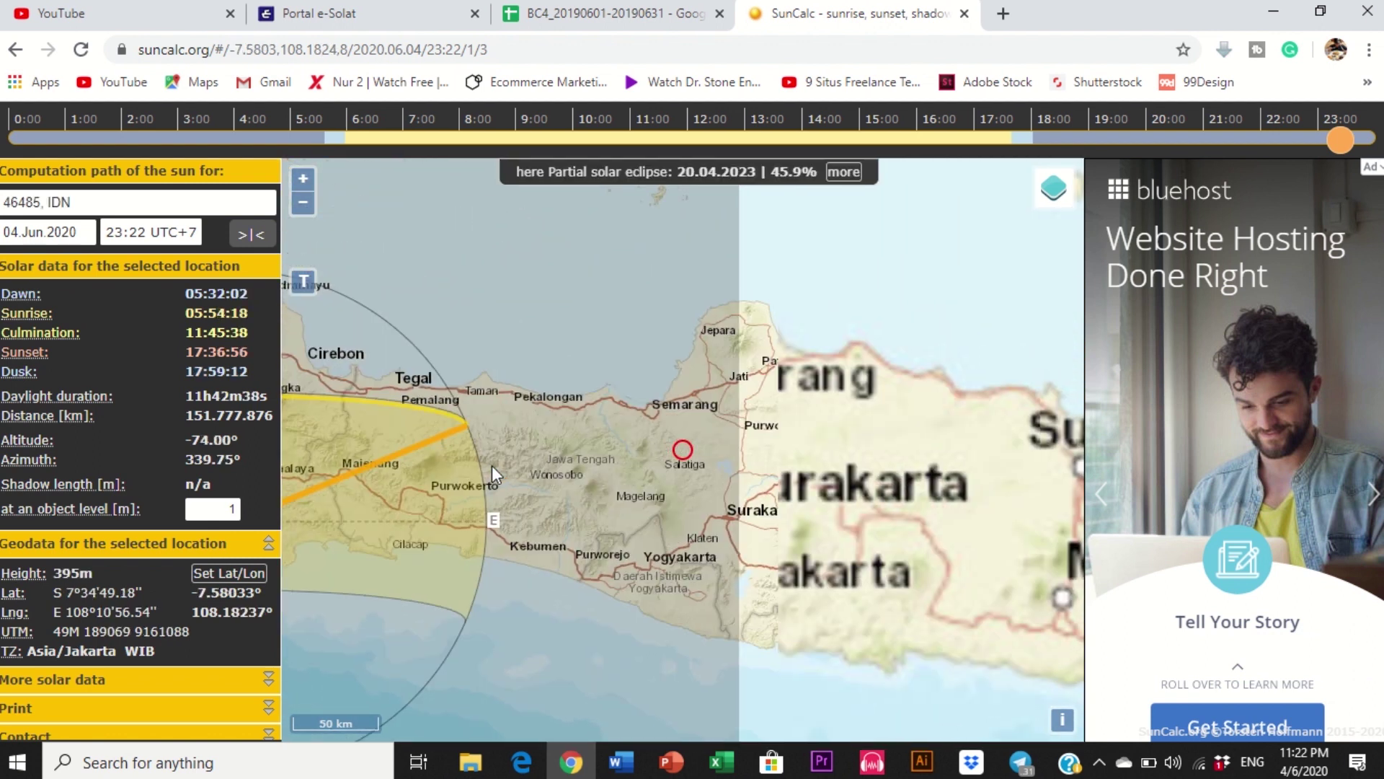
{"action": "left_click_drag", "start_coordinate": [987, 583], "coordinate": [510, 470]}
{"action": "left_click_drag", "start_coordinate": [611, 515], "coordinate": [936, 470]}
{"action": "left_click_drag", "start_coordinate": [647, 496], "coordinate": [570, 528]}
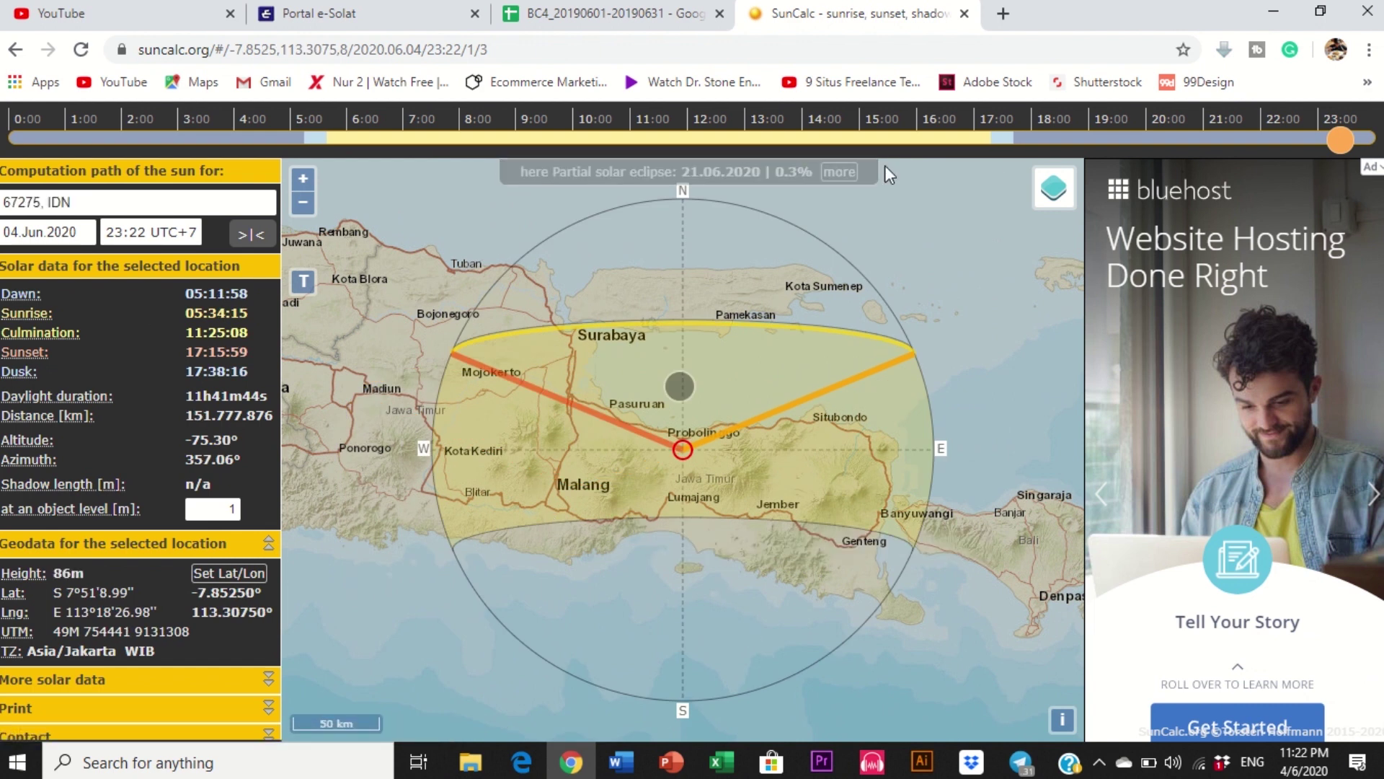
Step: Check the solar altitude at 05:23 and 05:34 on 04.Jun.2020, and set the time to 12:36
{"action": "left_click_drag", "start_coordinate": [1336, 137], "coordinate": [310, 144]}
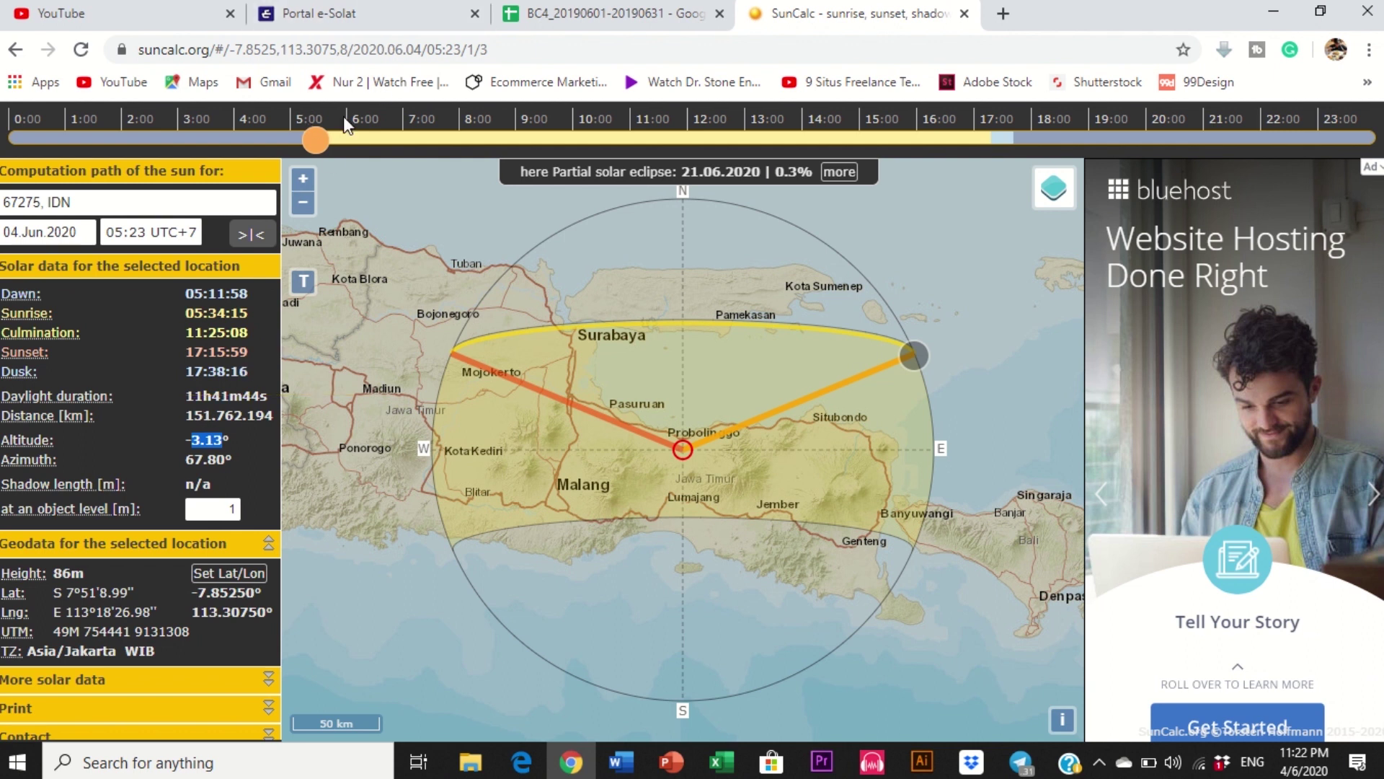
{"action": "left_click_drag", "start_coordinate": [318, 143], "coordinate": [330, 158]}
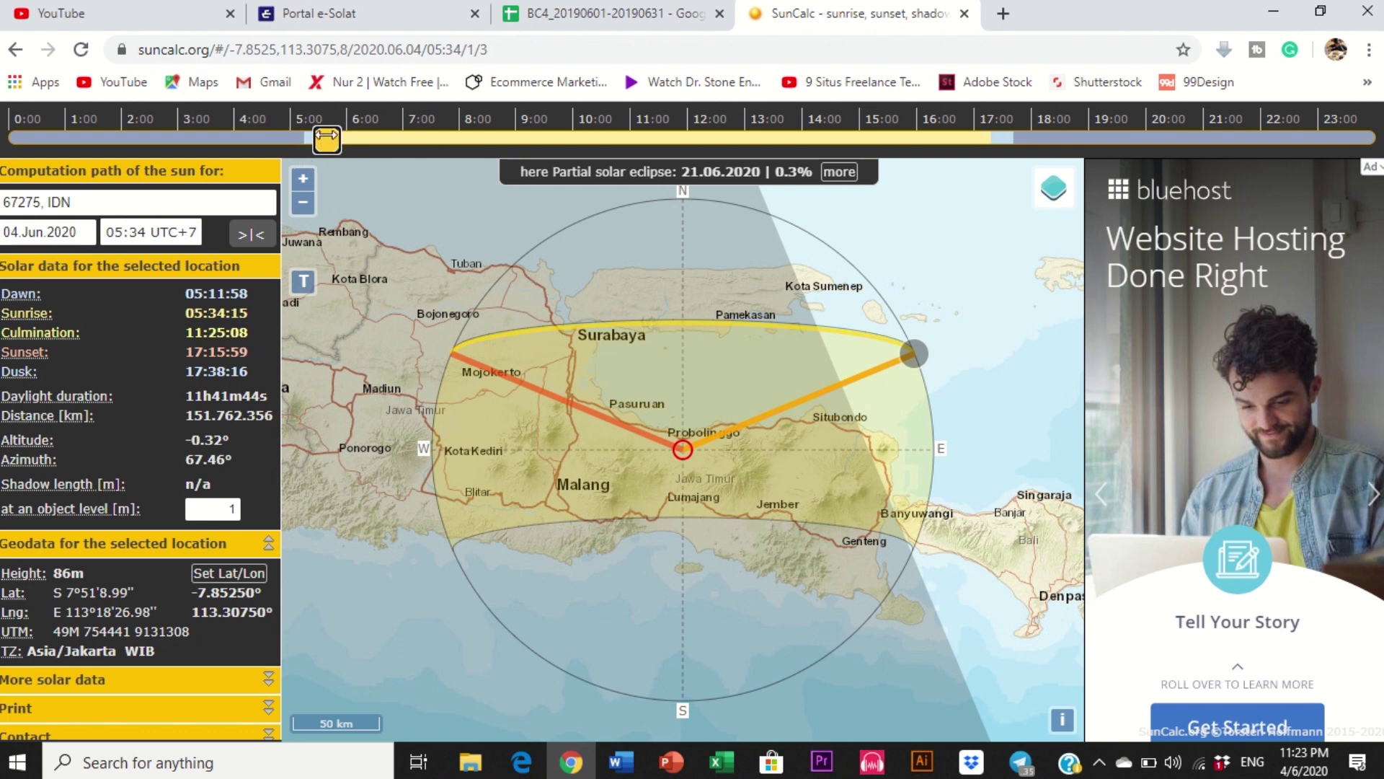
{"action": "mouse_move", "coordinate": [327, 136]}
{"action": "left_mouse_down"}
{"action": "mouse_move", "coordinate": [233, 136]}
{"action": "mouse_move", "coordinate": [609, 181]}
{"action": "mouse_move", "coordinate": [837, 167]}
{"action": "mouse_move", "coordinate": [731, 211]}
{"action": "left_mouse_up"}
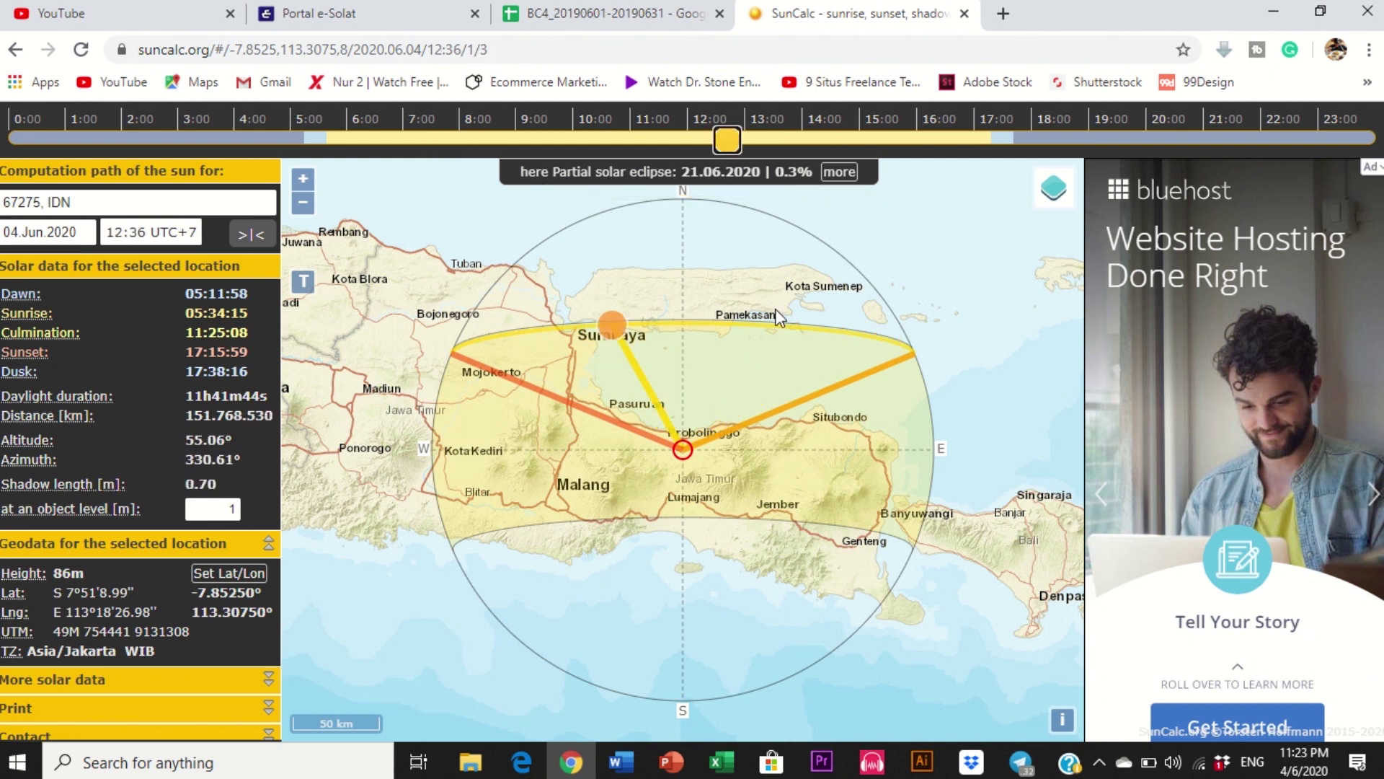
Step: Relocate the sun path from East Java through central Borneo to Peninsular Malaysia, just east of Ipoh
{"action": "scroll", "coordinate": [836, 357], "scroll_direction": "down", "scroll_amount": 2}
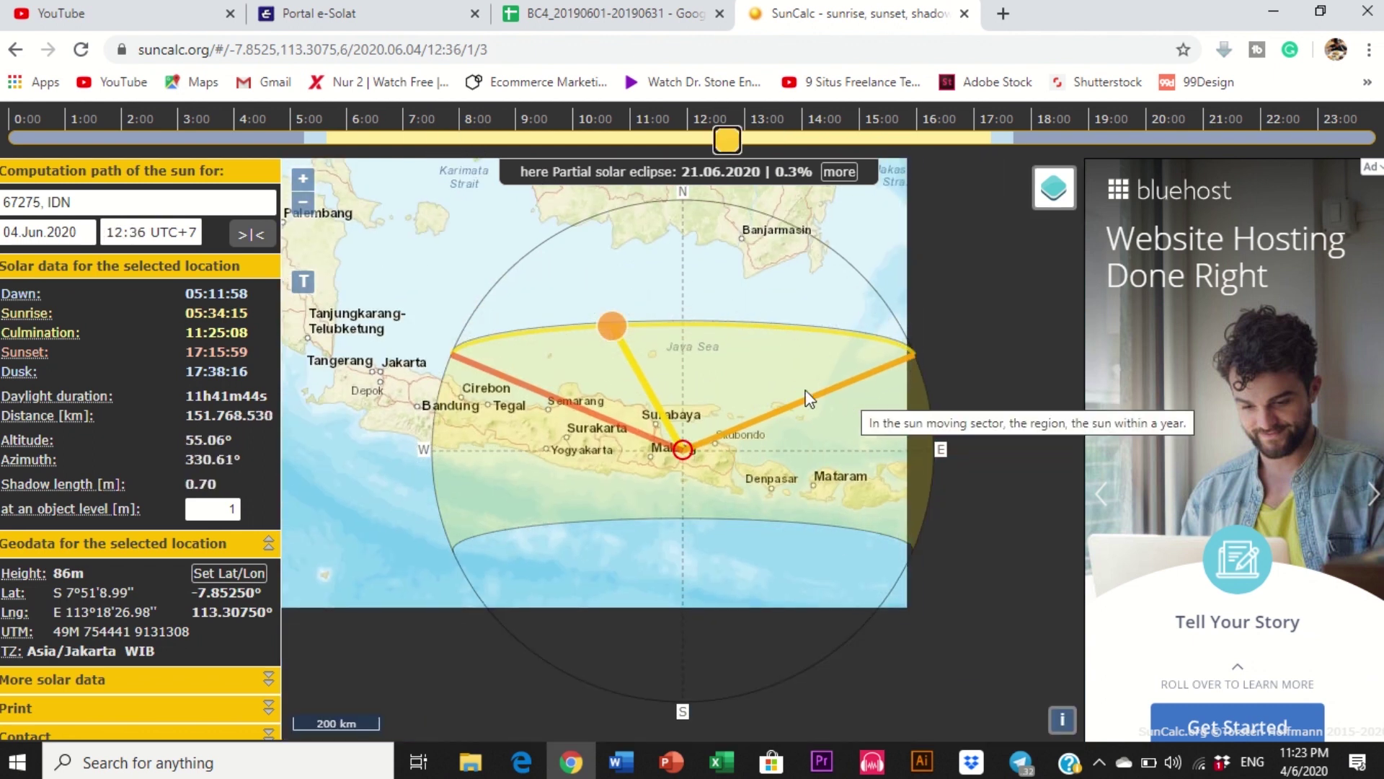
{"action": "scroll", "coordinate": [372, 409], "scroll_direction": "down", "scroll_amount": 1}
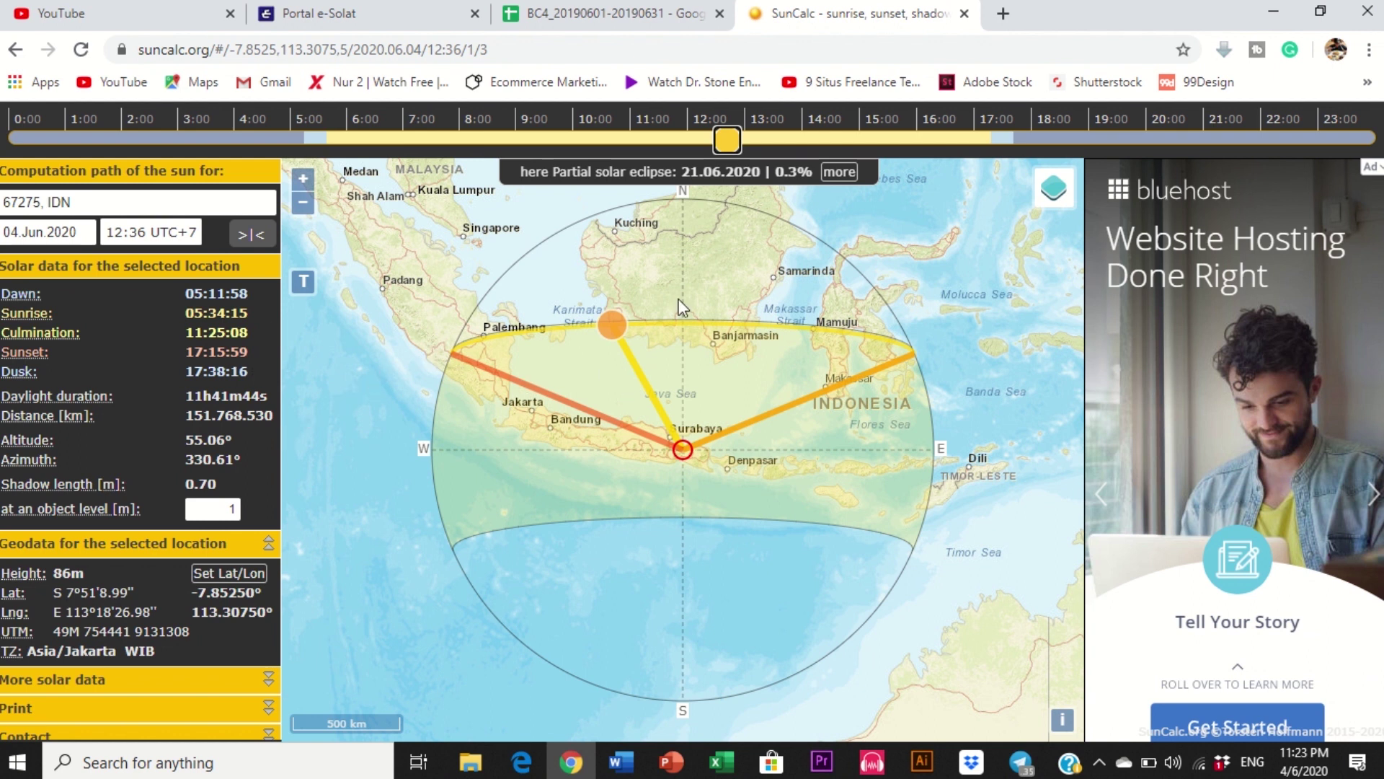
{"action": "left_click", "coordinate": [719, 262]}
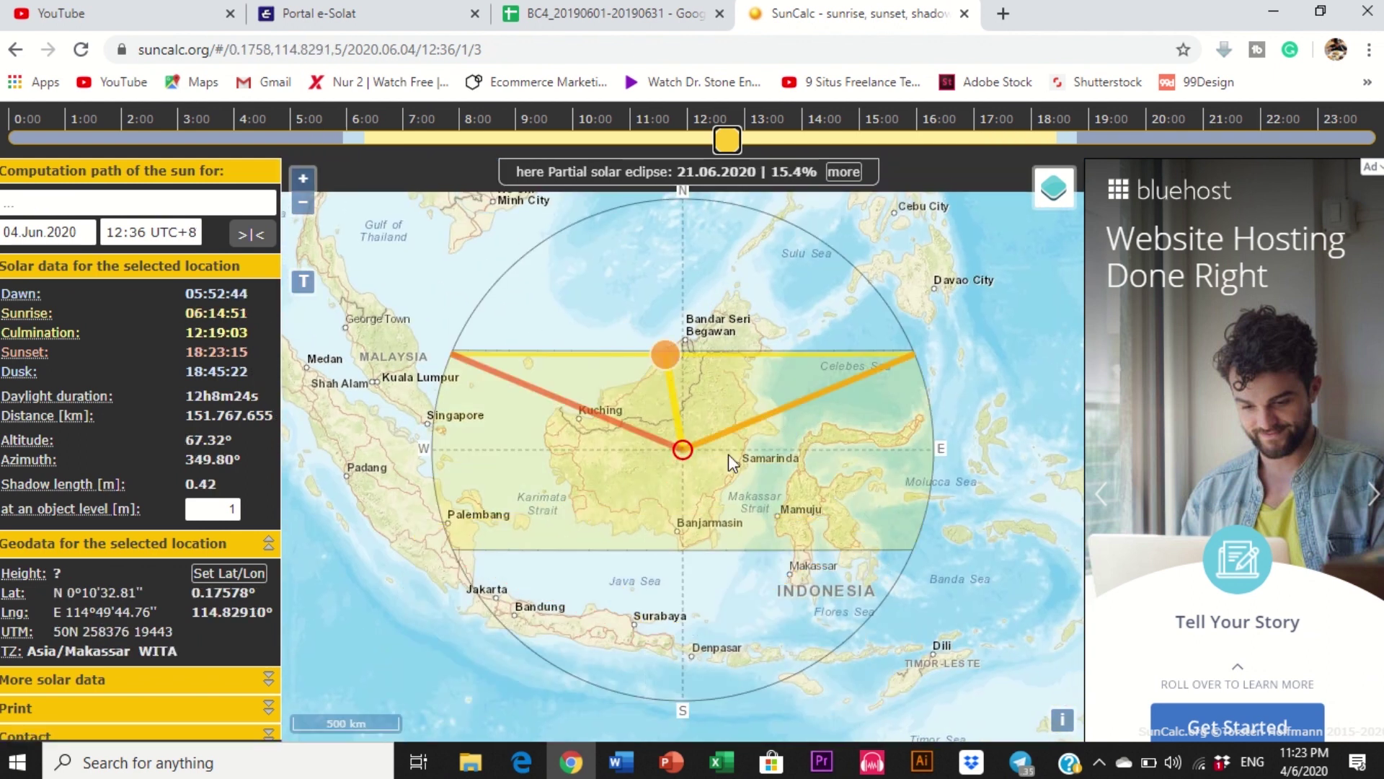
{"action": "left_click_drag", "start_coordinate": [382, 345], "coordinate": [483, 379]}
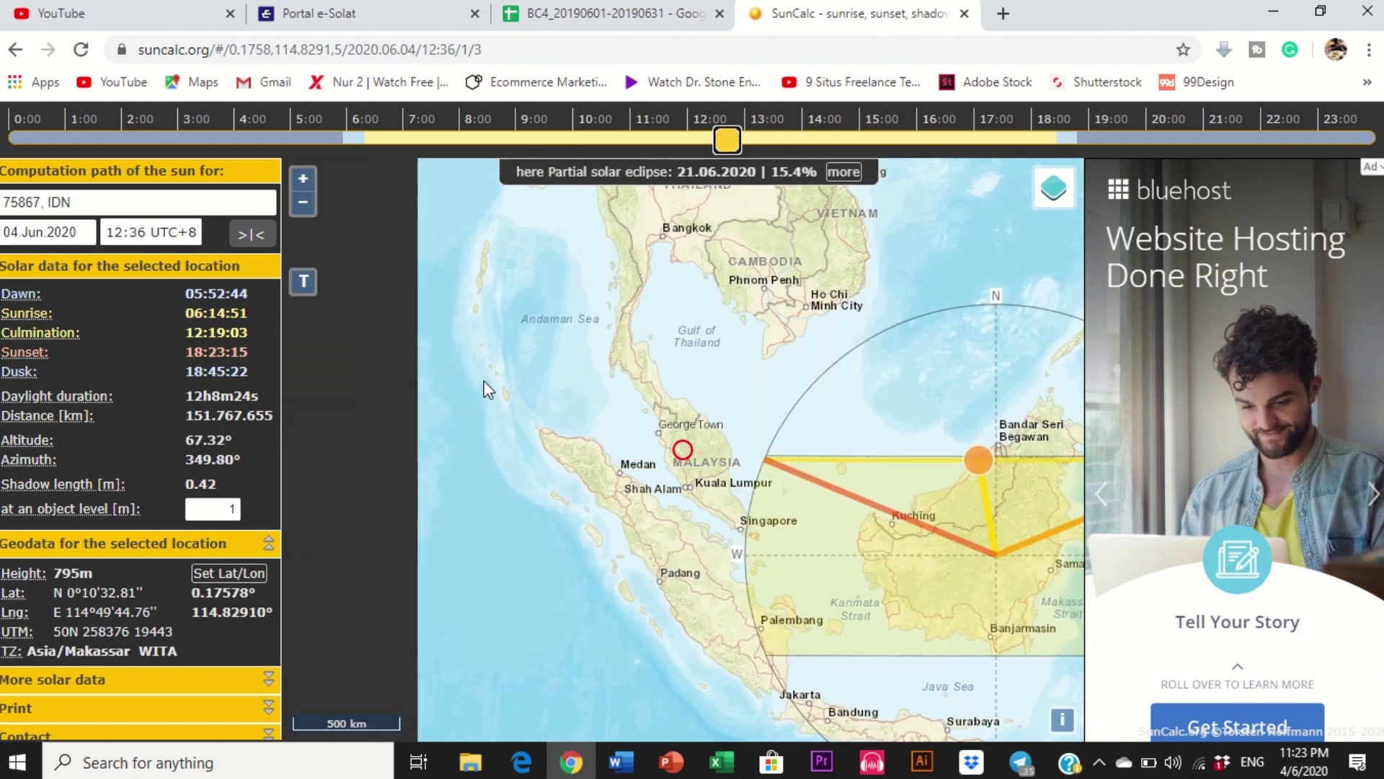
{"action": "left_click", "coordinate": [683, 449]}
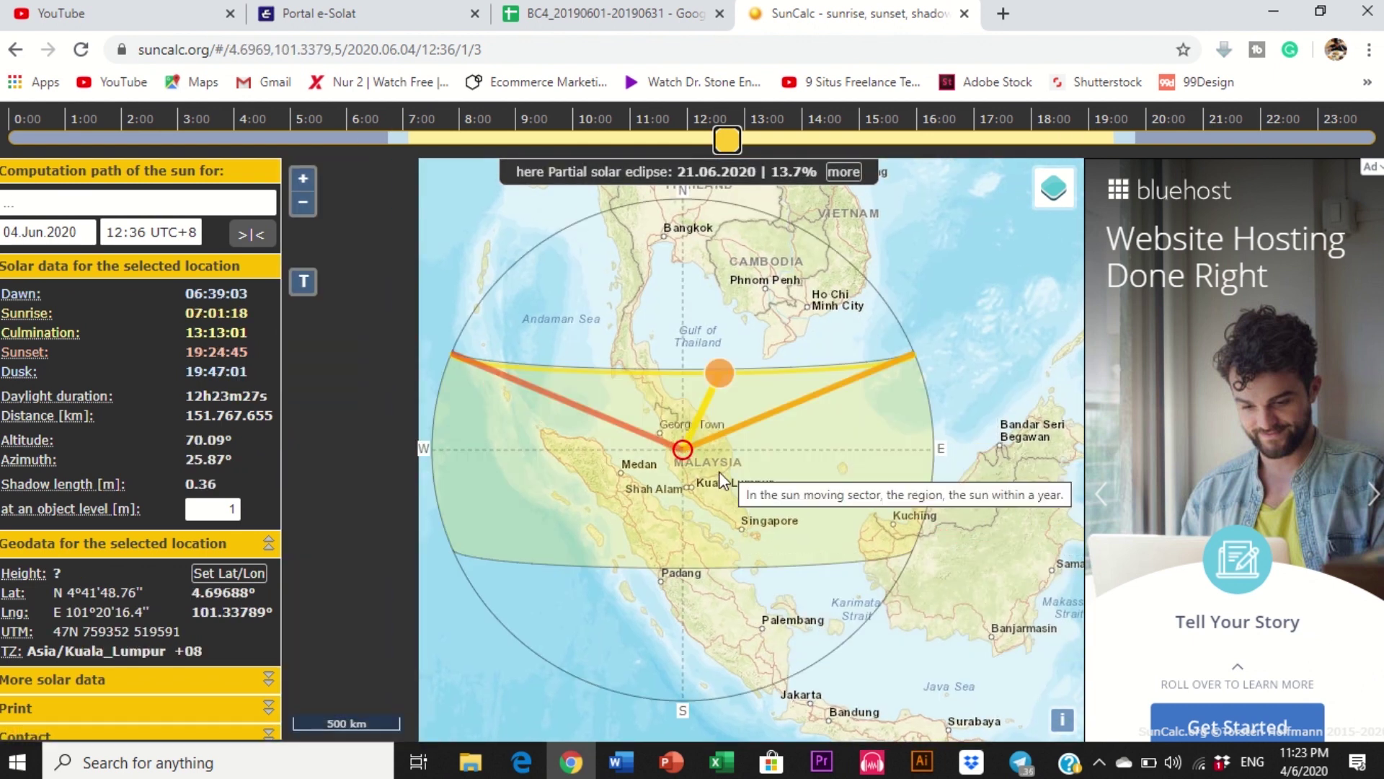
{"action": "scroll", "coordinate": [719, 471], "scroll_direction": "up", "scroll_amount": 2}
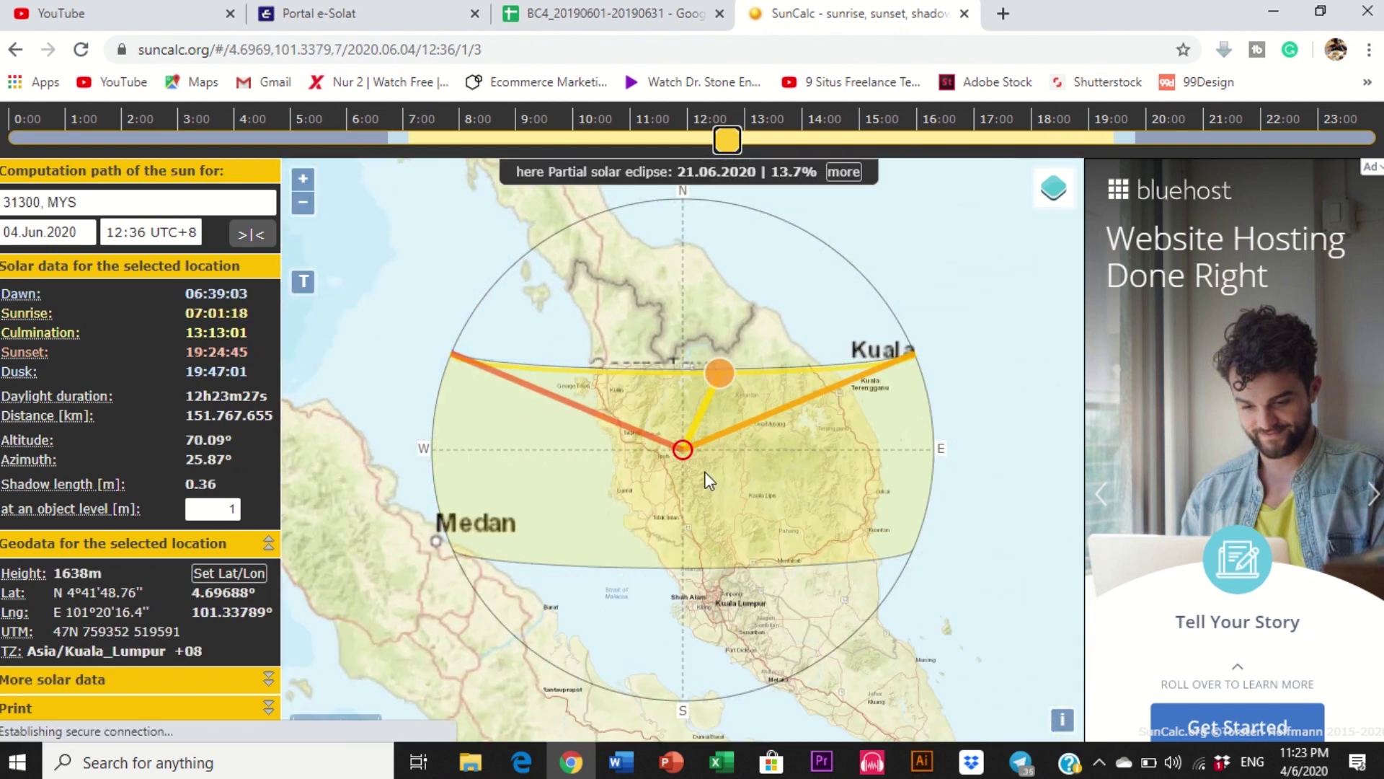
{"action": "scroll", "coordinate": [707, 481], "scroll_direction": "up", "scroll_amount": 1}
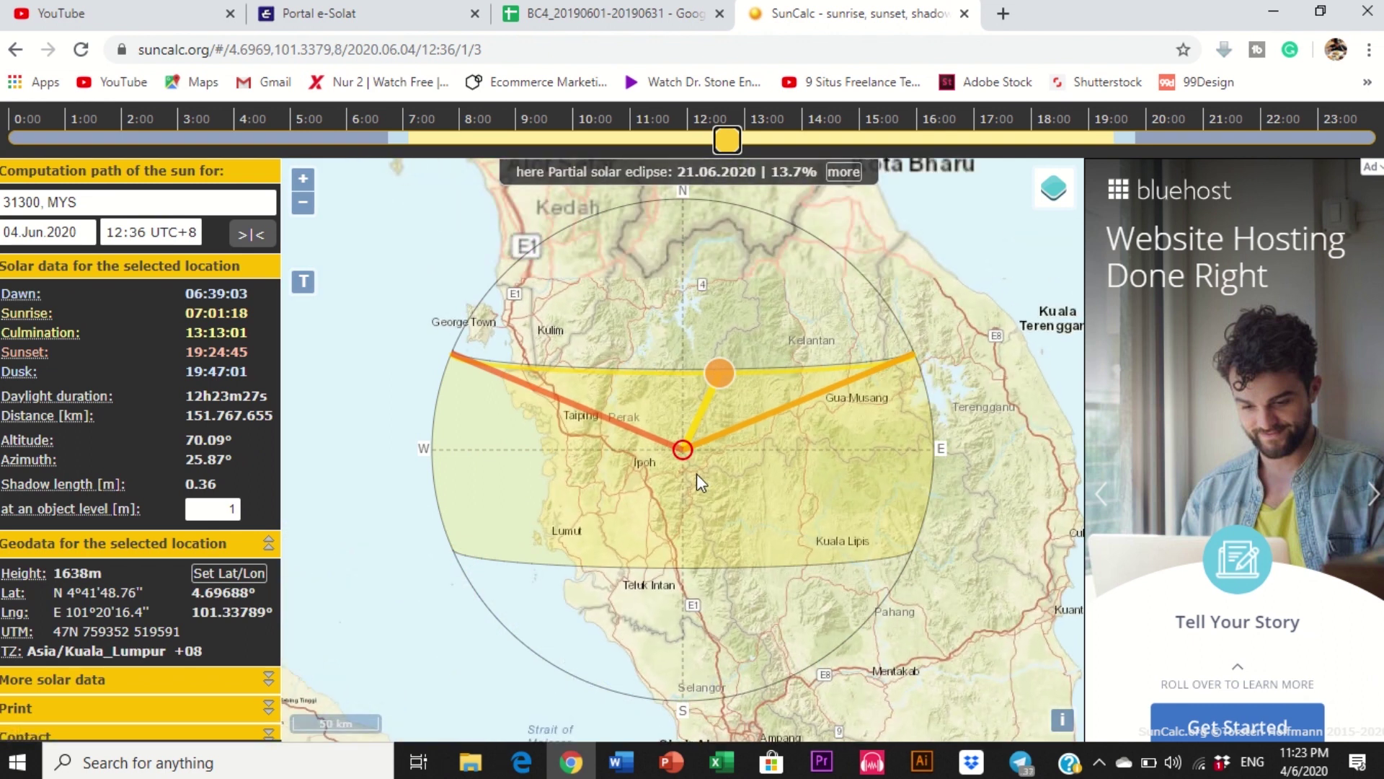